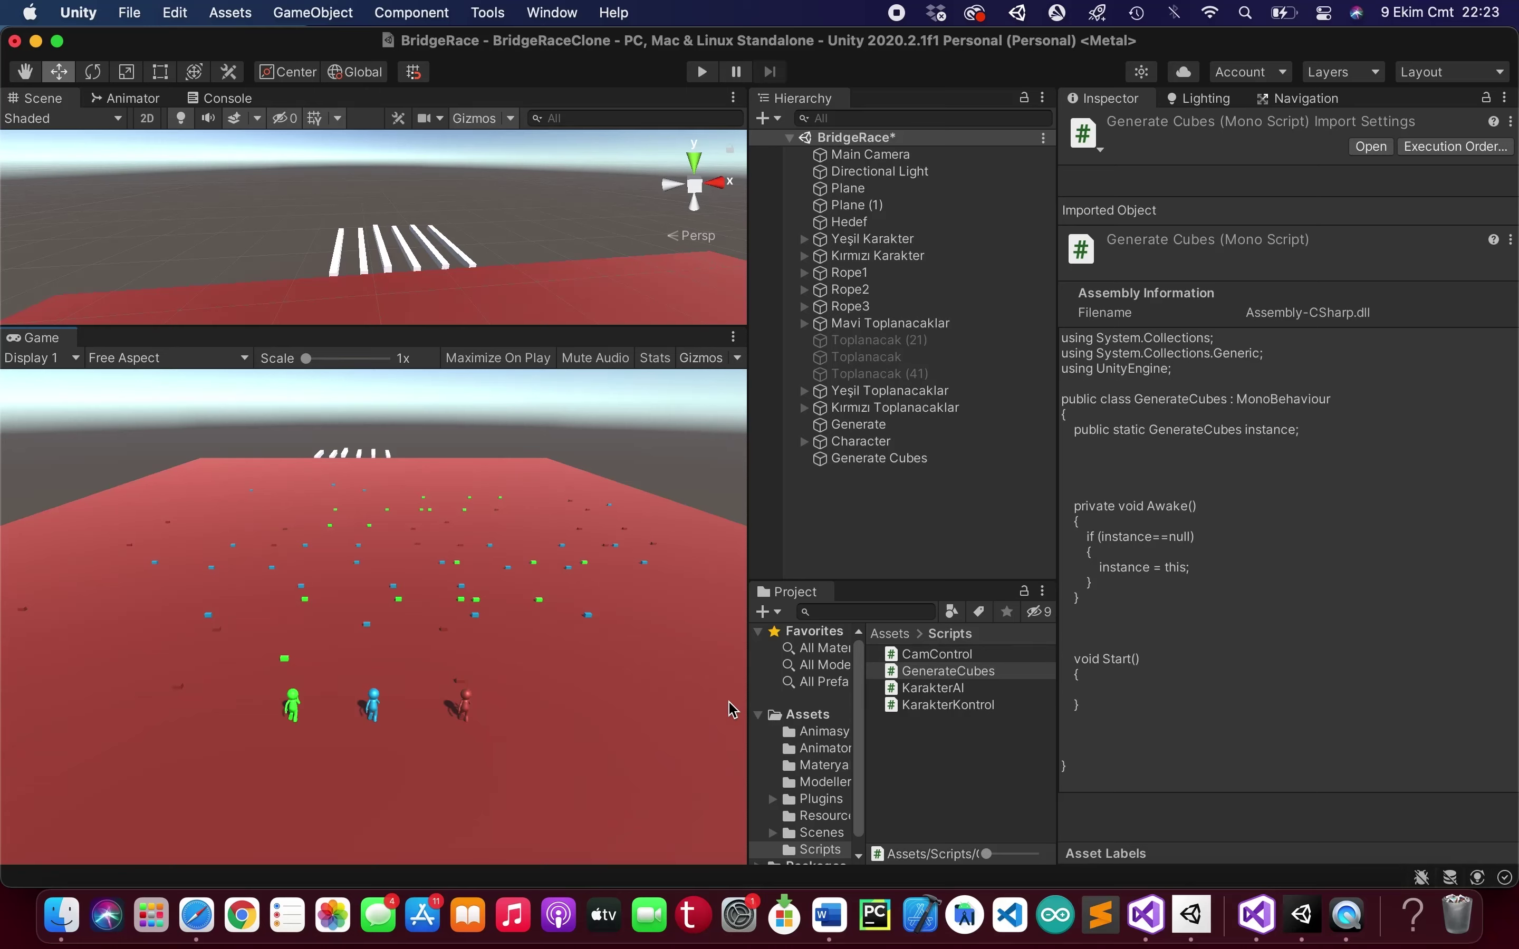
- Save the BridgeRace scene, then enlarge the Scene view and orbit it over the track
key(super+s)
drag(545, 327, 545, 379)
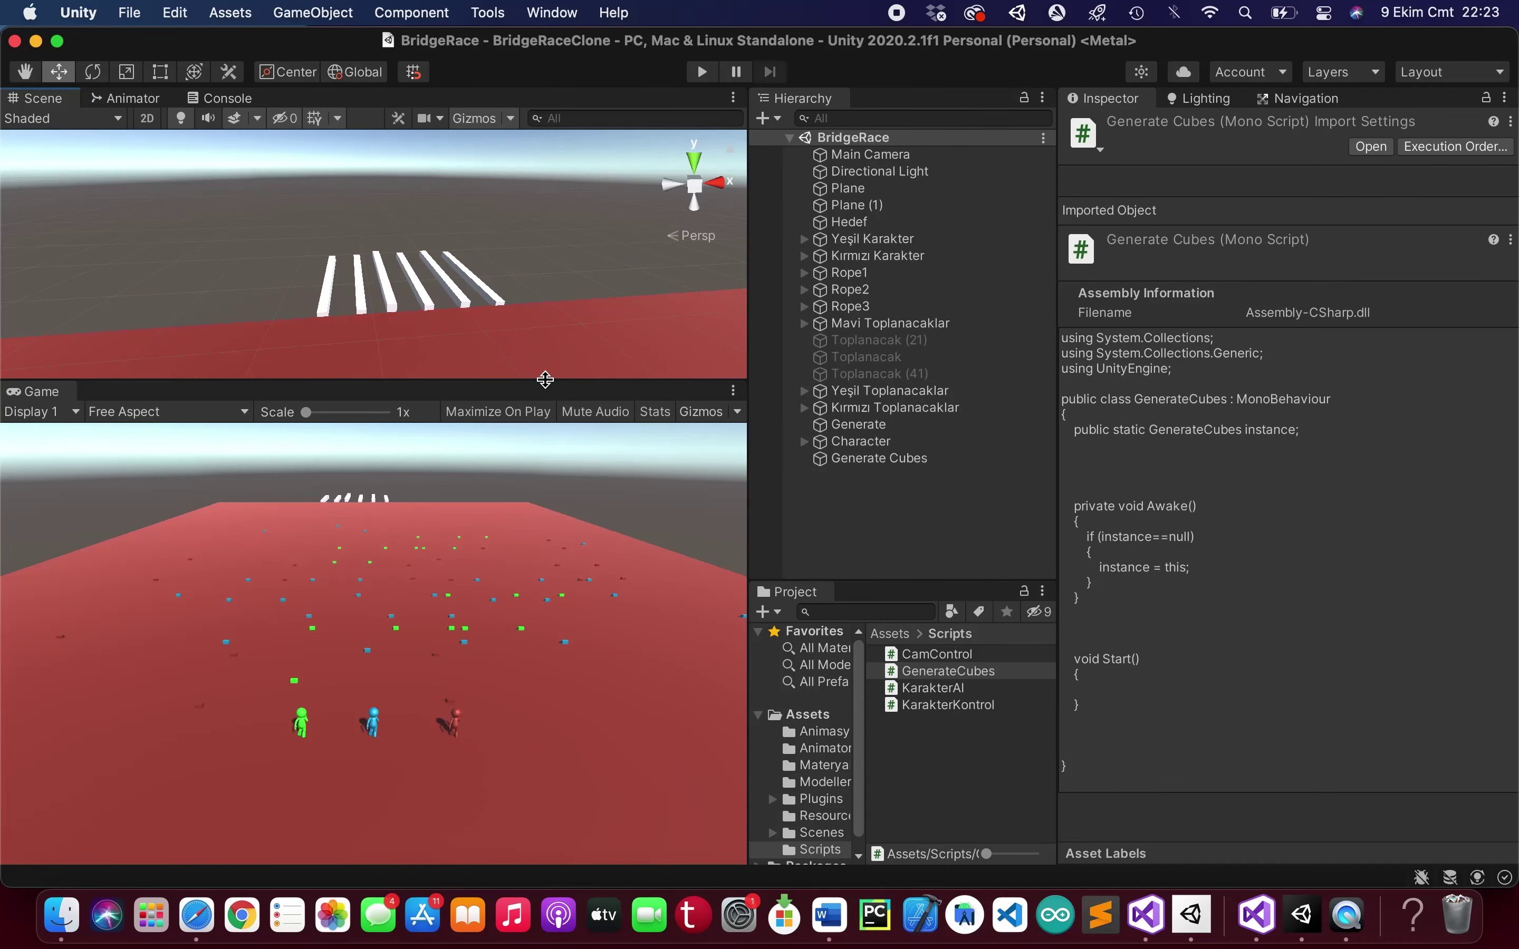
drag(544, 379, 539, 580)
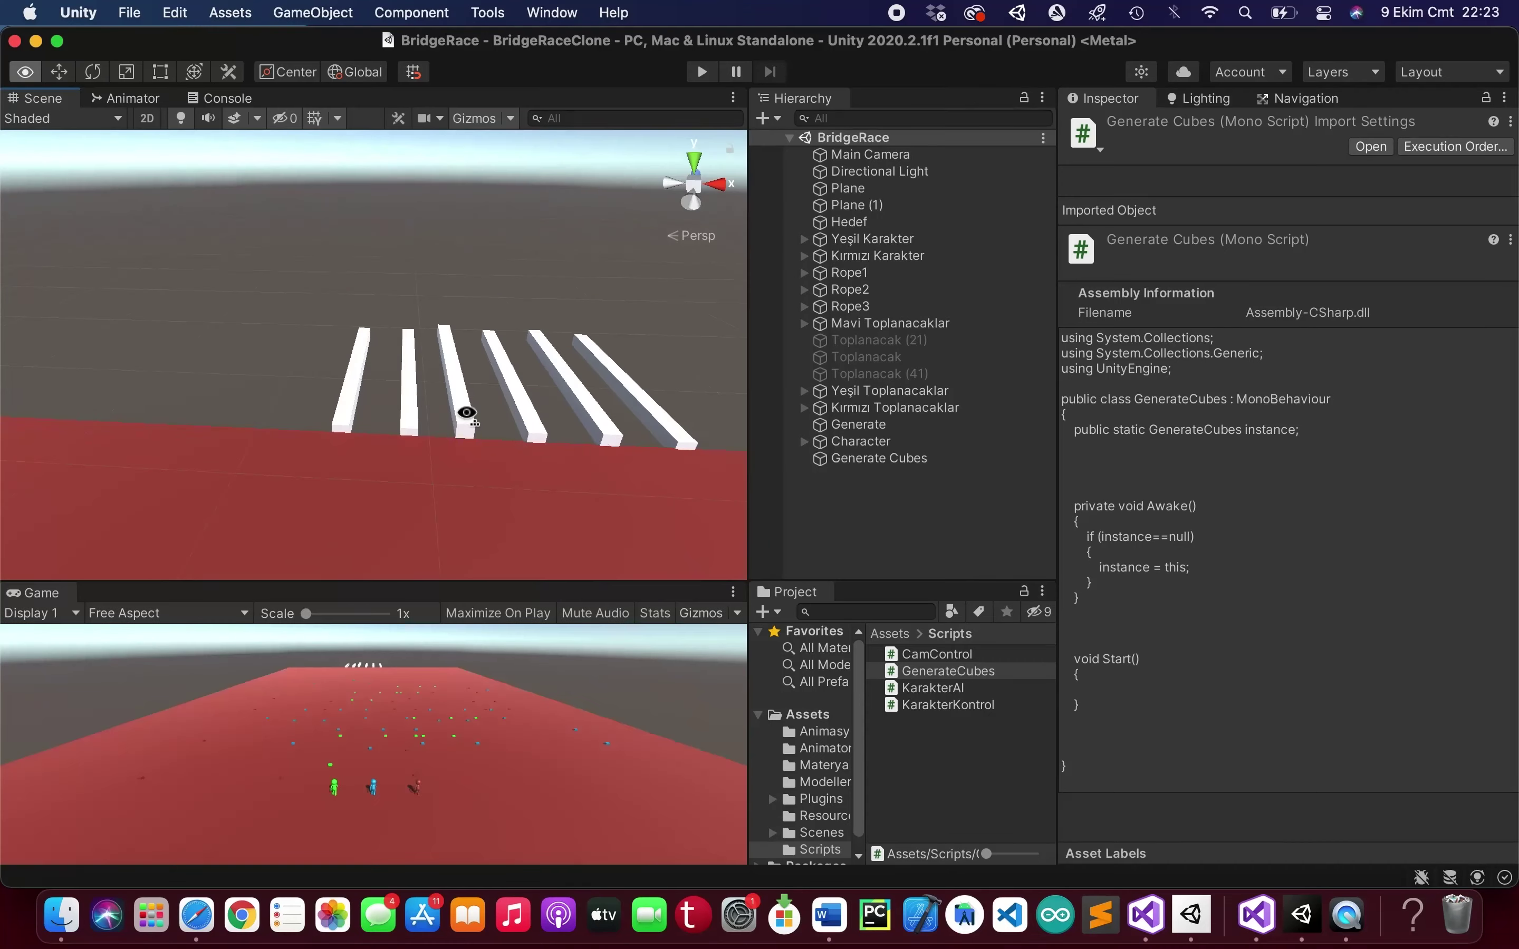
mouse_move(464, 414)
alt+mouse_down()
mouse_move(507, 436)
mouse_move(522, 306)
mouse_move(786, 316)
mouse_move(640, 316)
alt+mouse_up()
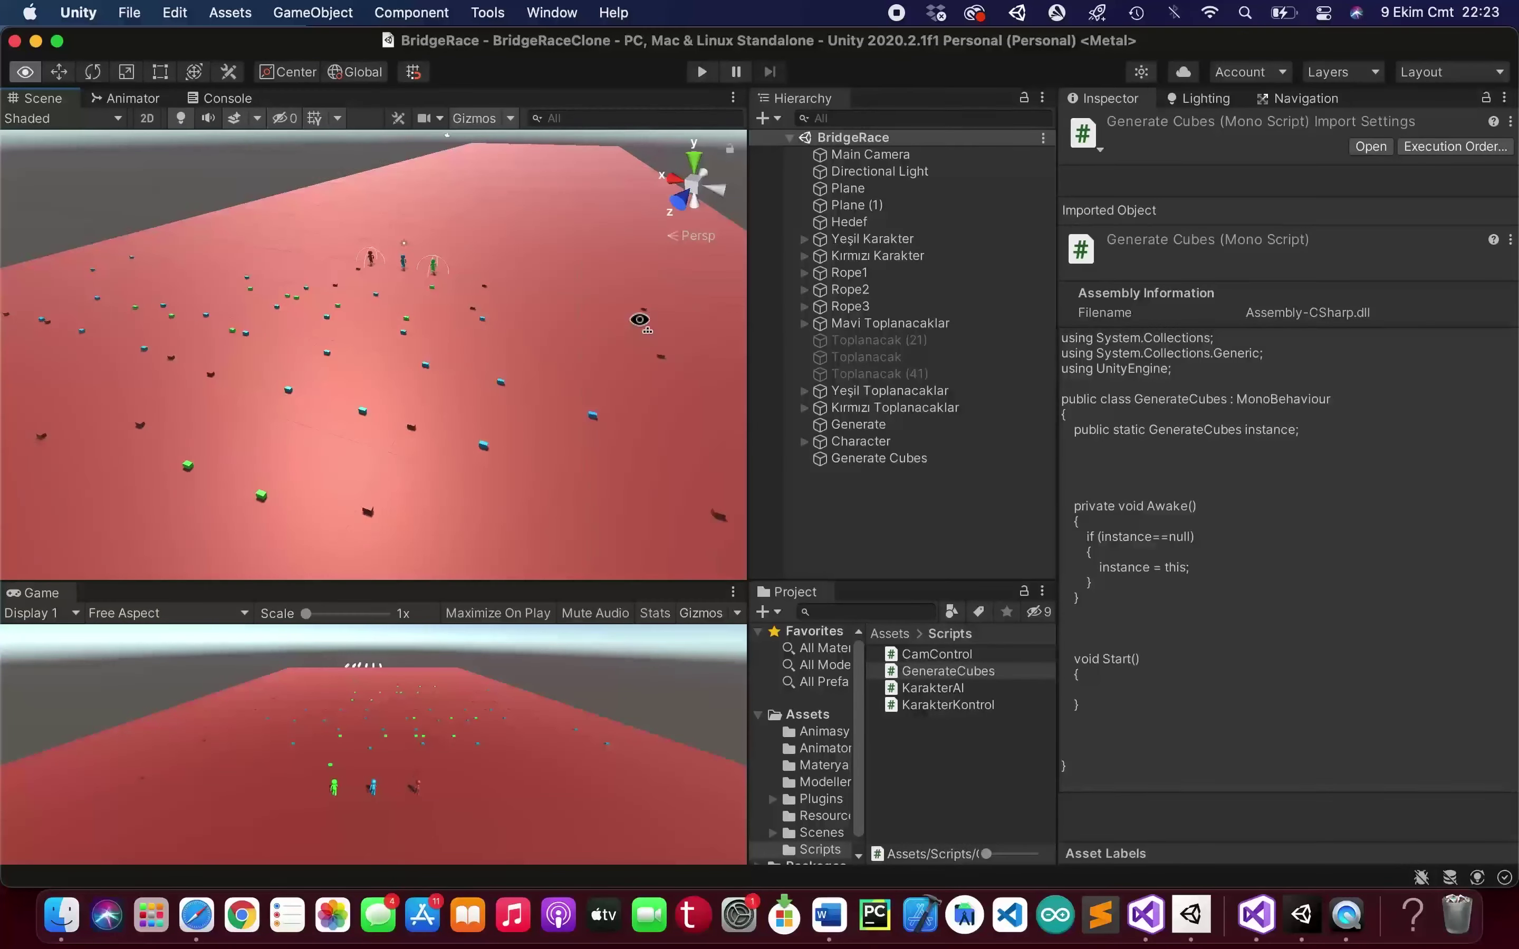
alt+drag(640, 316, 609, 355)
- Select Generate Cubes in the Hierarchy and open its GenerateCubes script in Visual Studio
drag(455, 586, 456, 637)
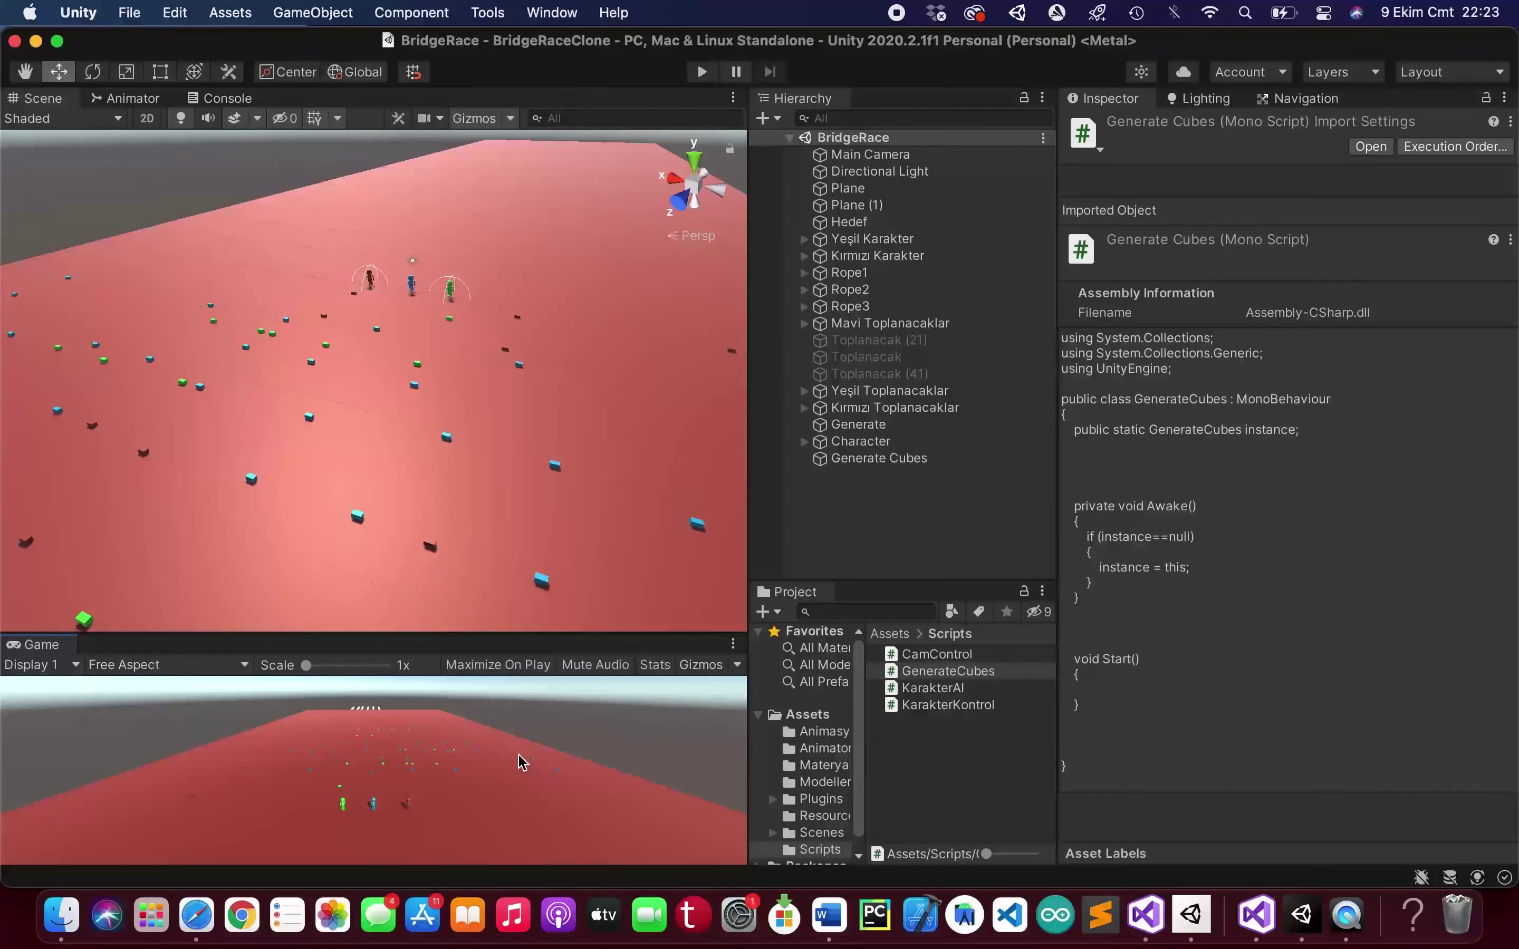
click(894, 464)
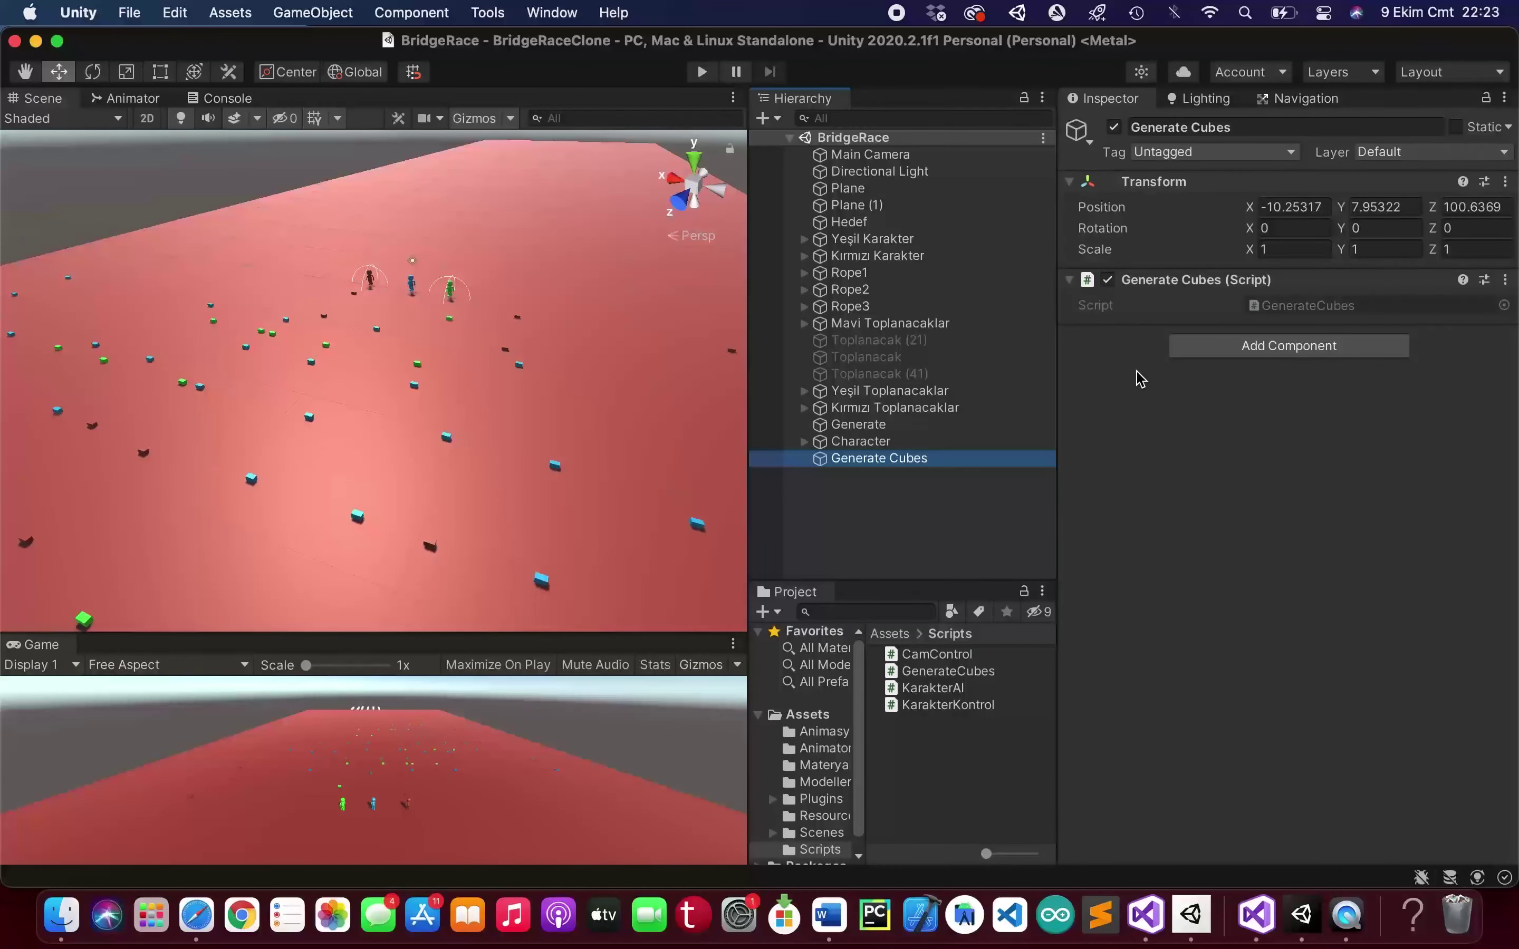
double_click(1356, 306)
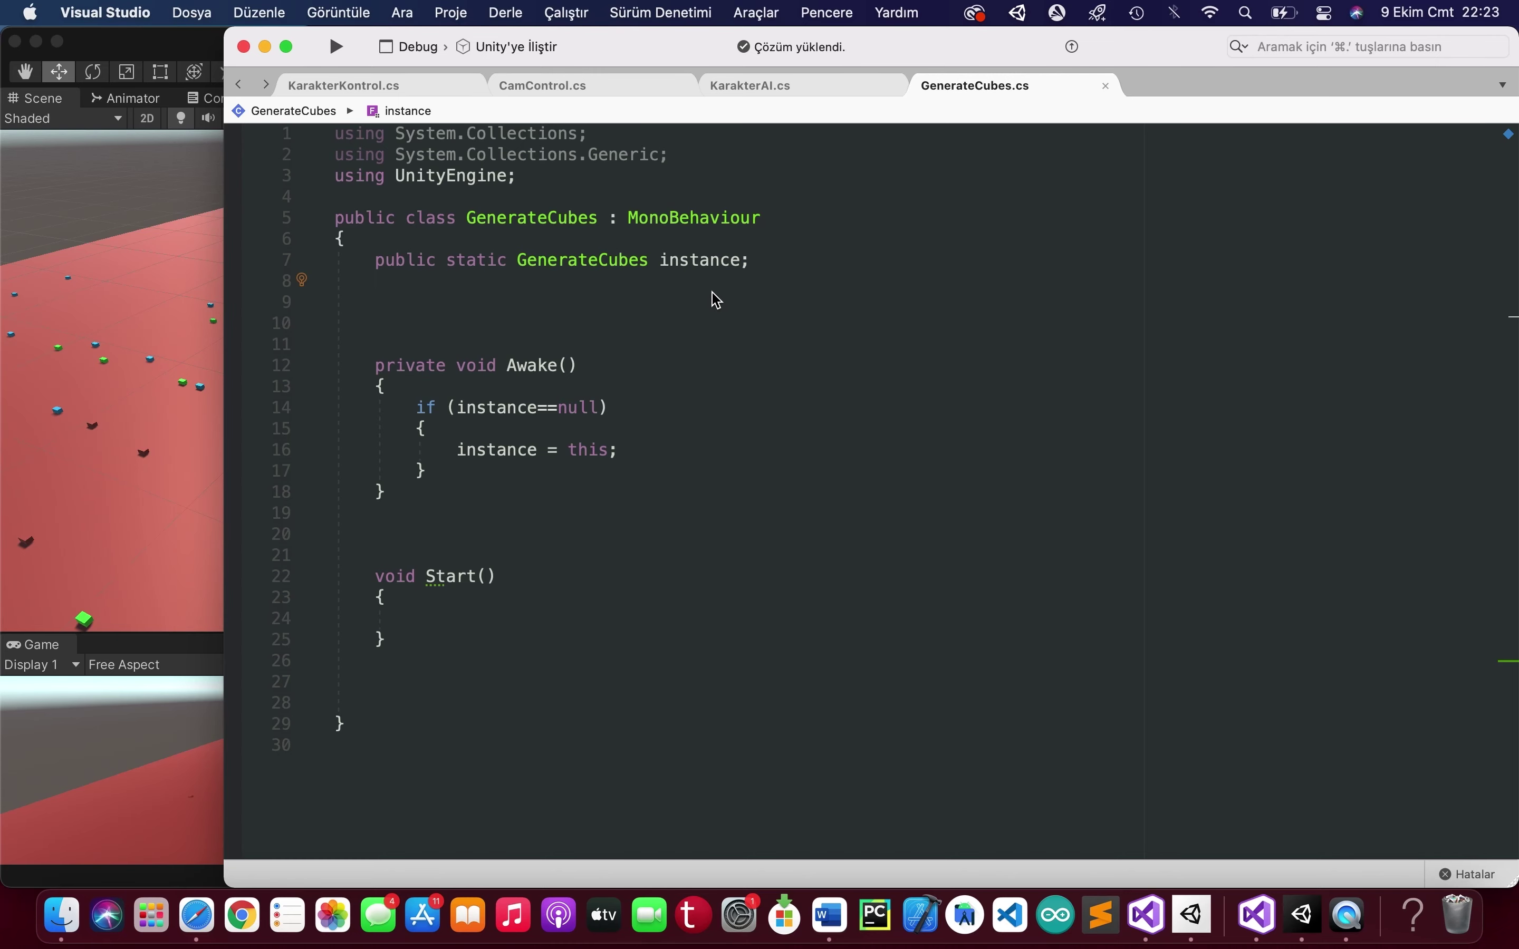
- Declare public GameObject fields redCube, greenCube and blueCube in GenerateCubes
text(public )
text(GameObject redC)
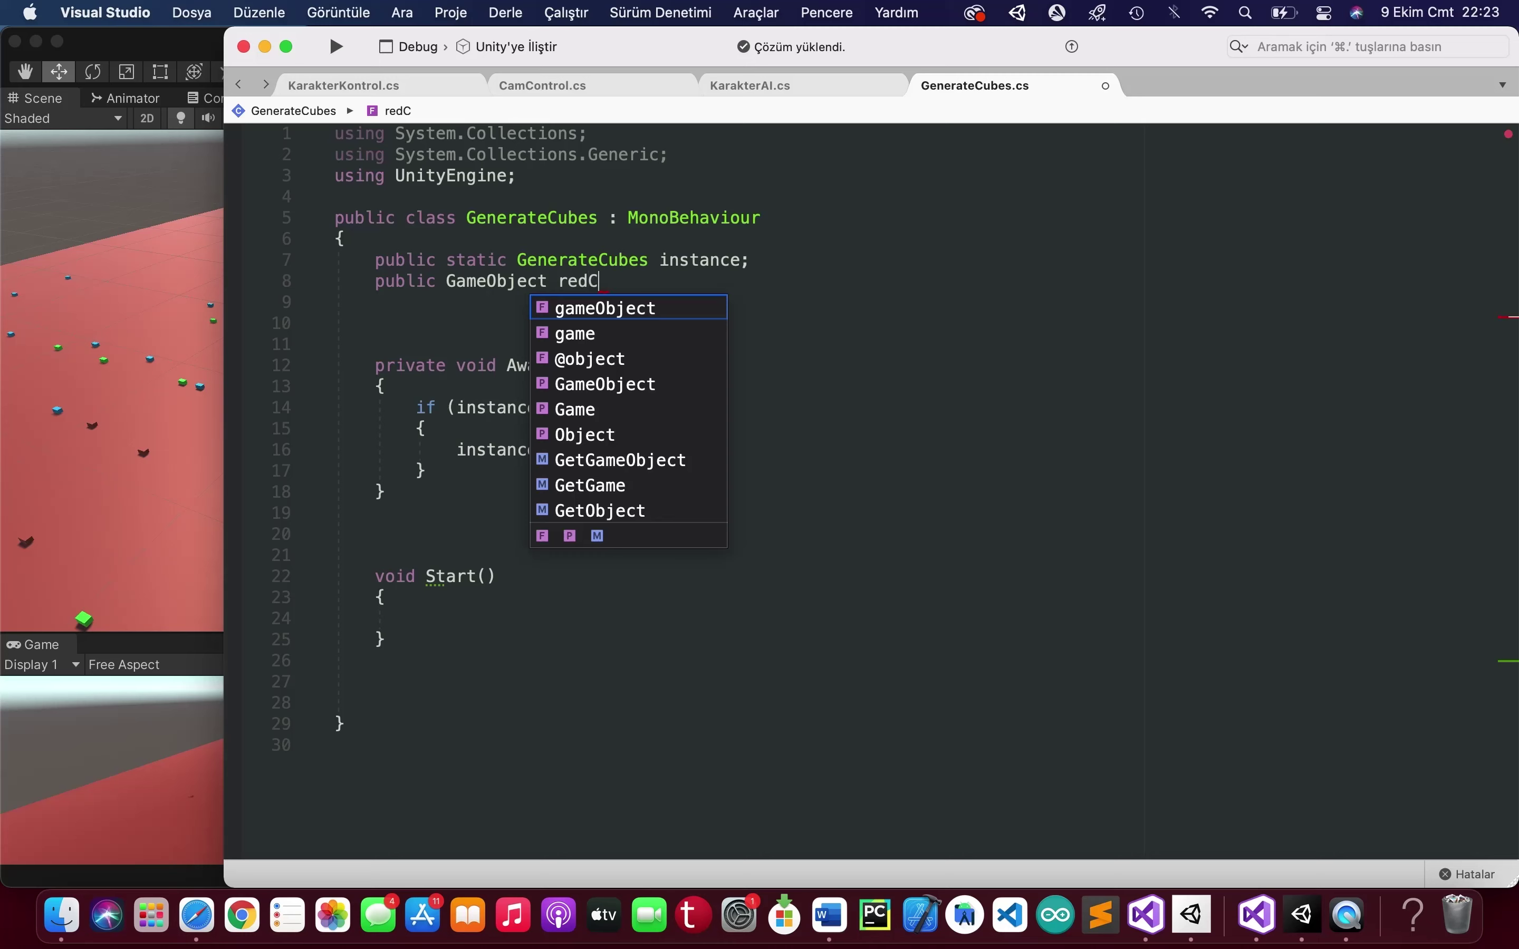
text(ube,gr)
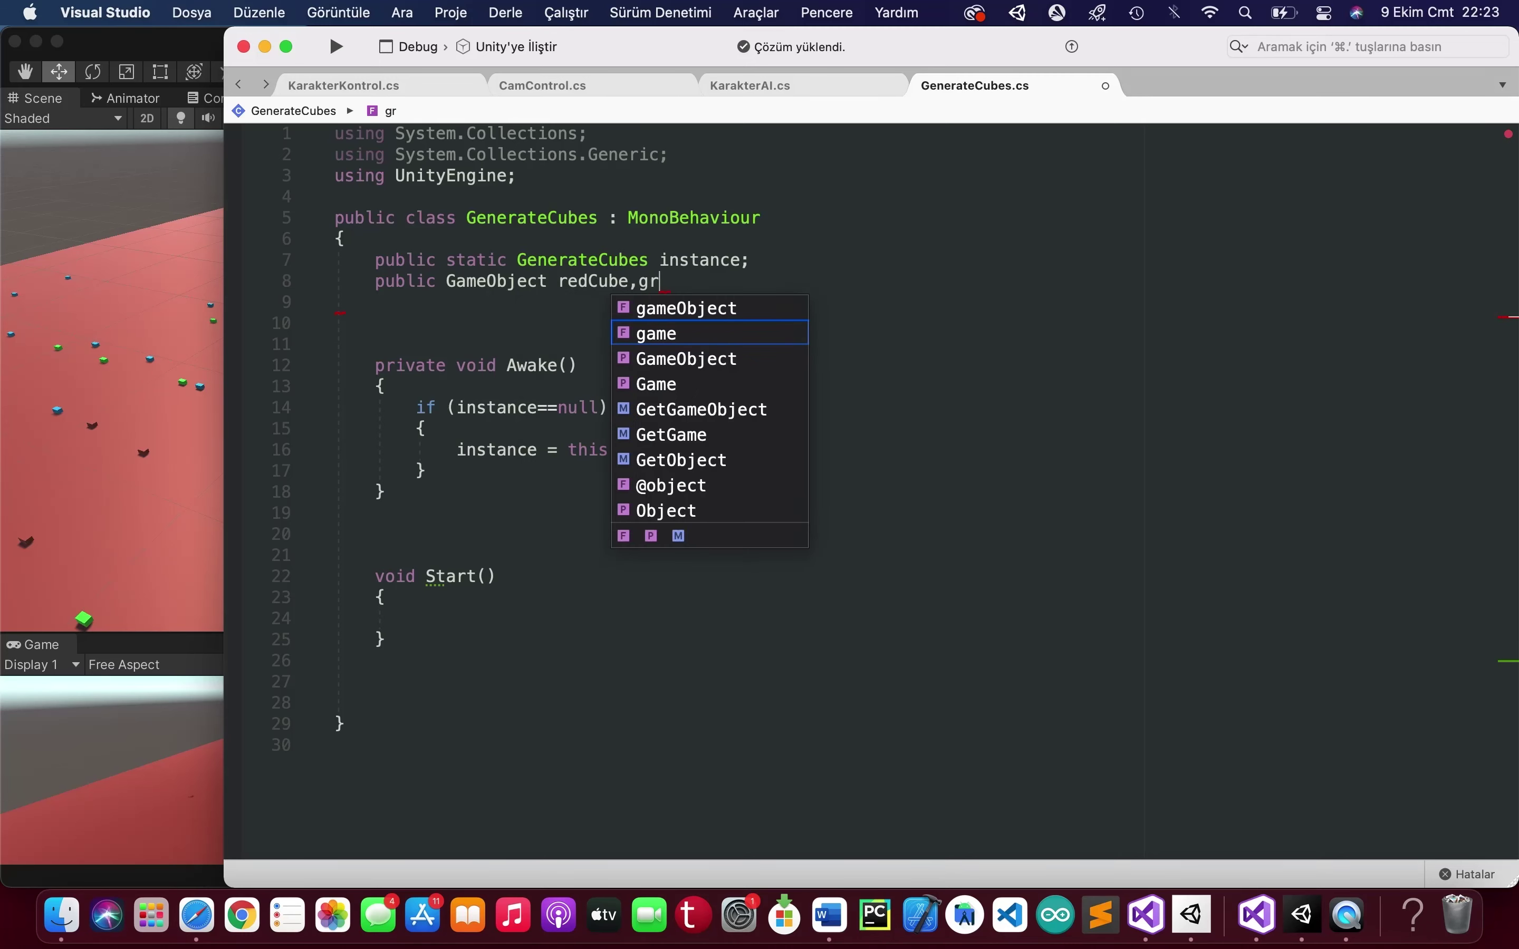
text(een)
text(Cubei)
key(BackSpace)
text(, )
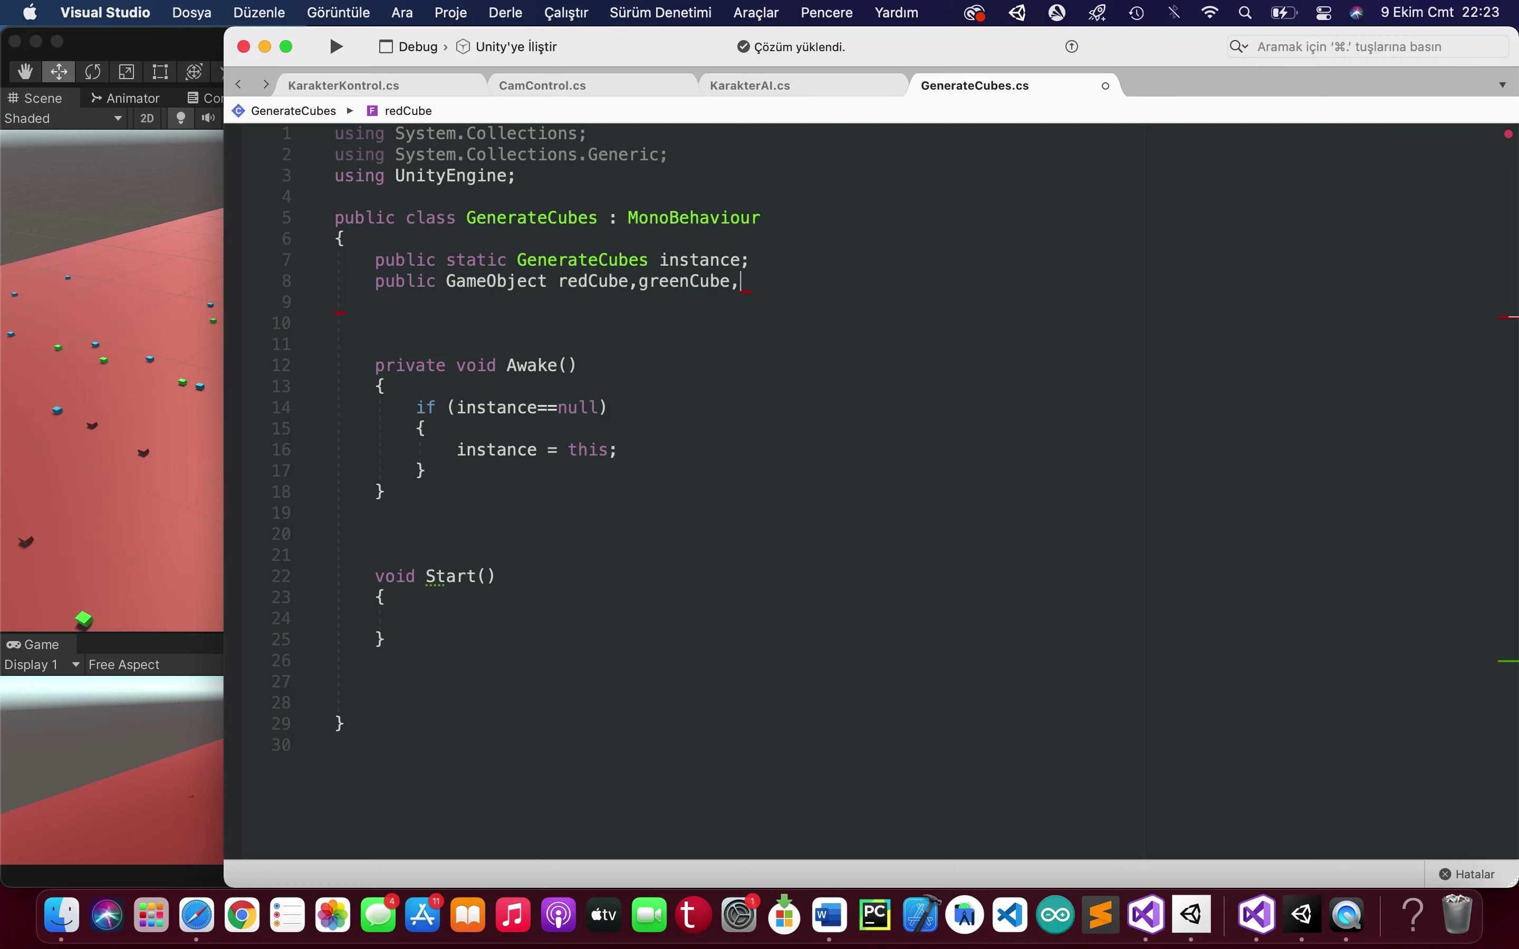
text(blueCube;)
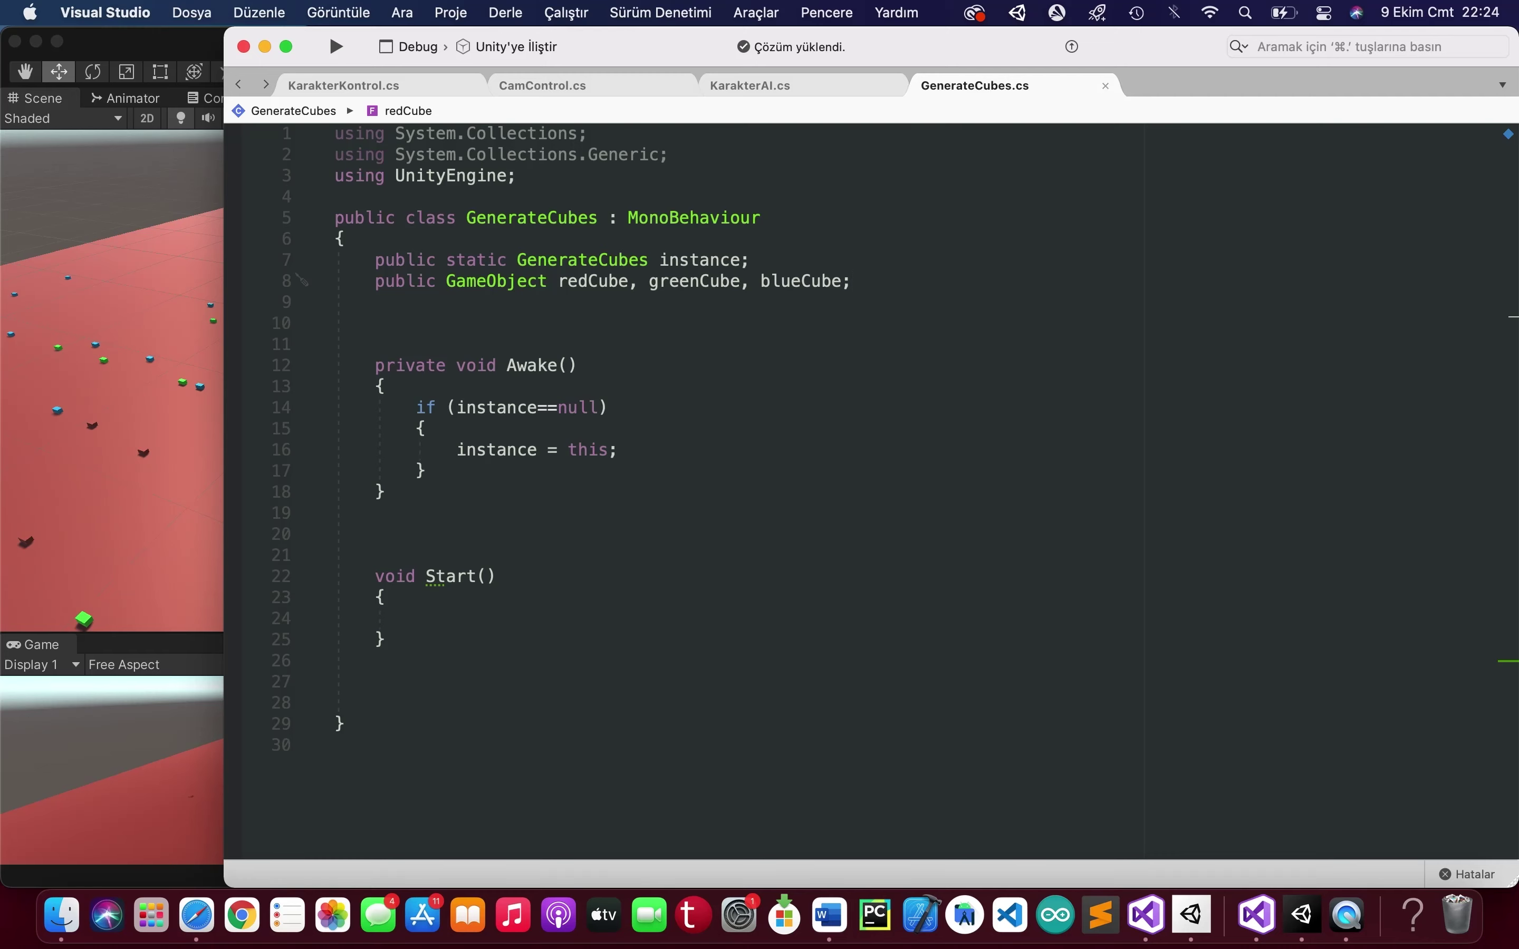
key(Return)
- Add Transform fields redCubeParent, greenCubeParent, blueCubeParent, save, and add int minX, maxX, minZ, maxZ
text(public Tra)
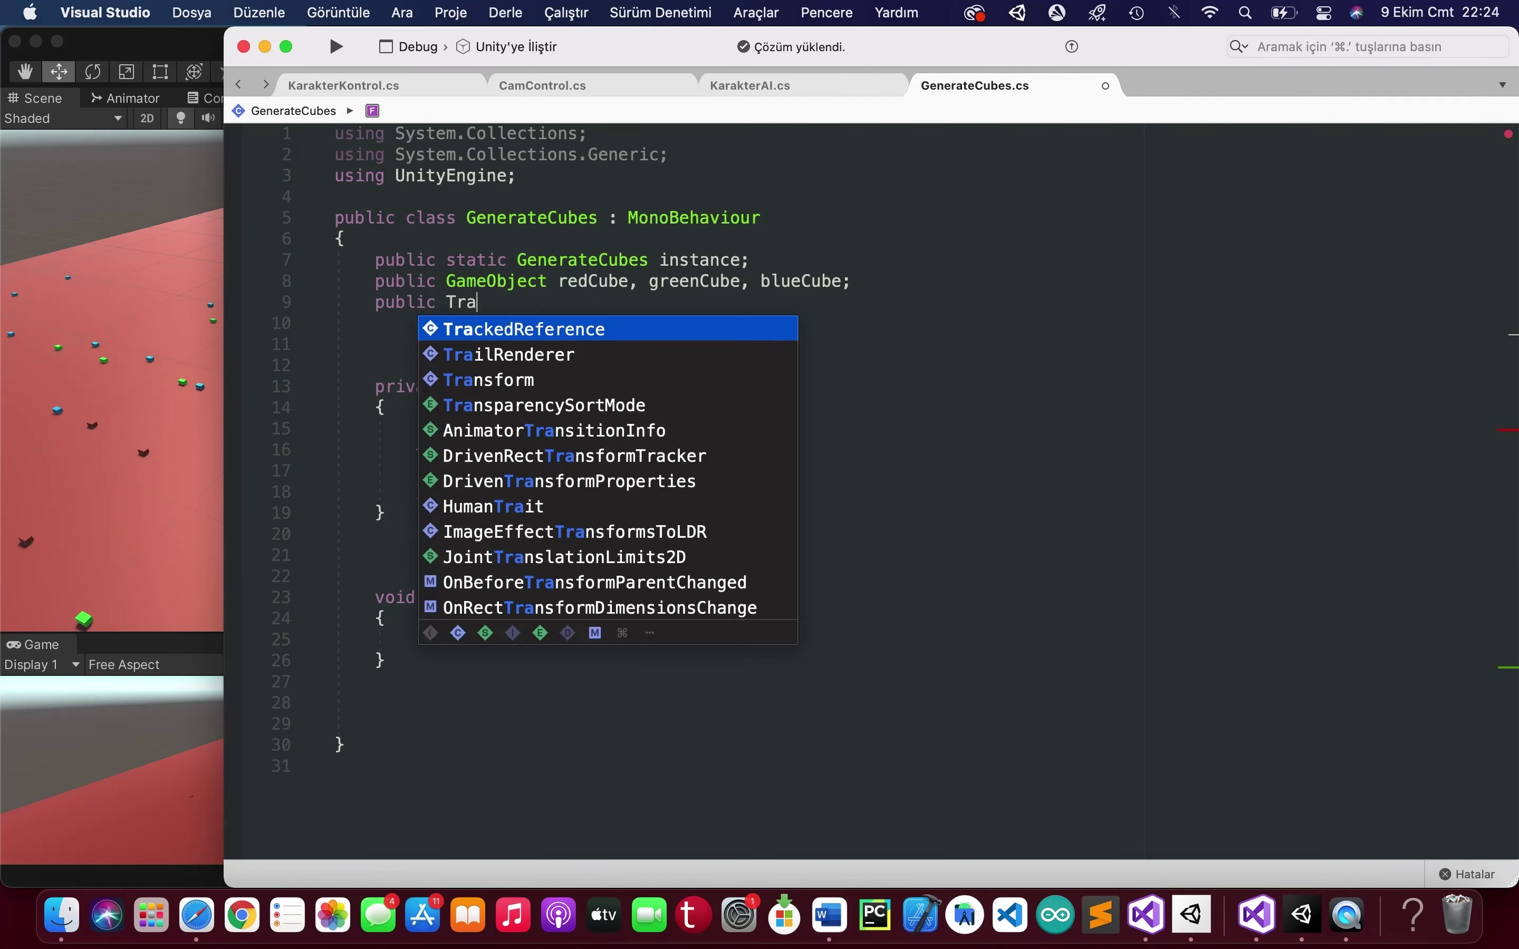
text(nsform red)
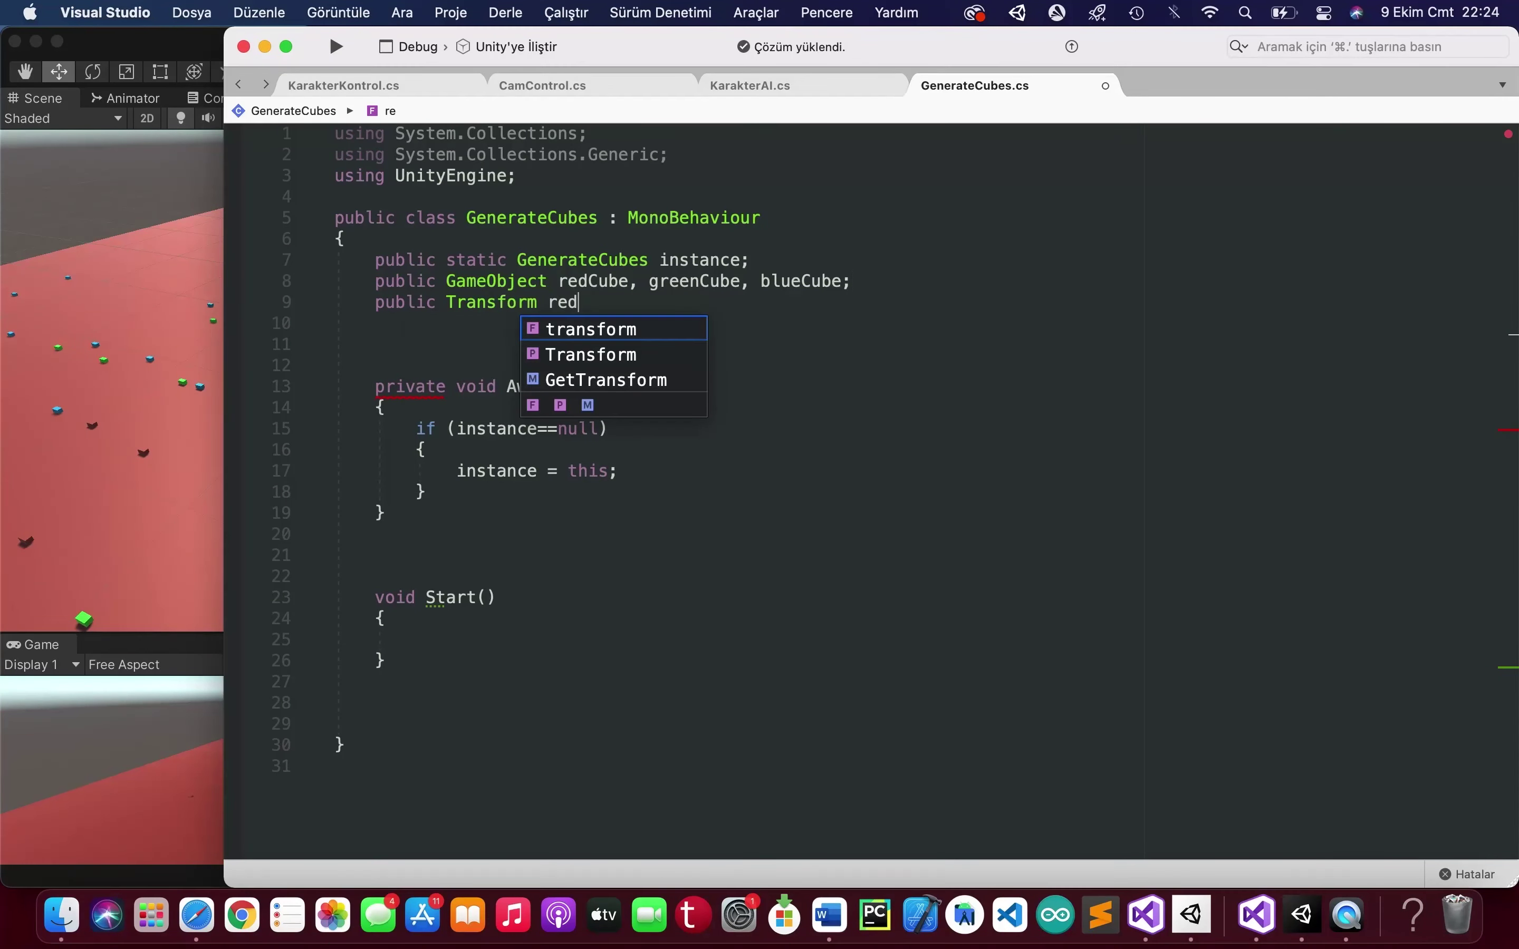
text(CubePar)
text(ent,greenCu)
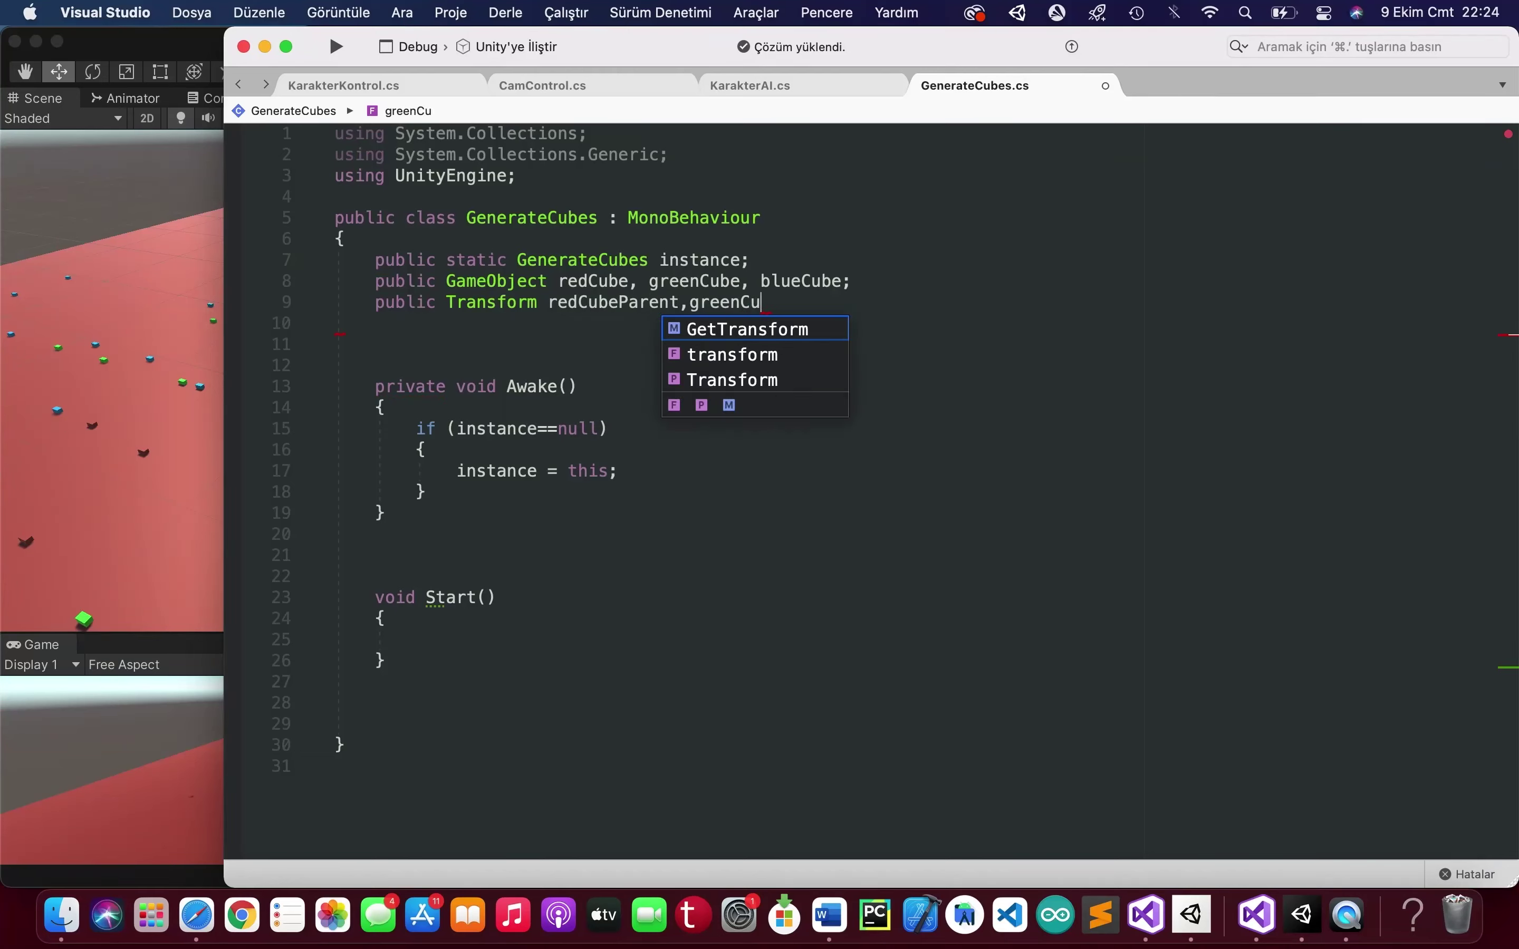
text(beParent,)
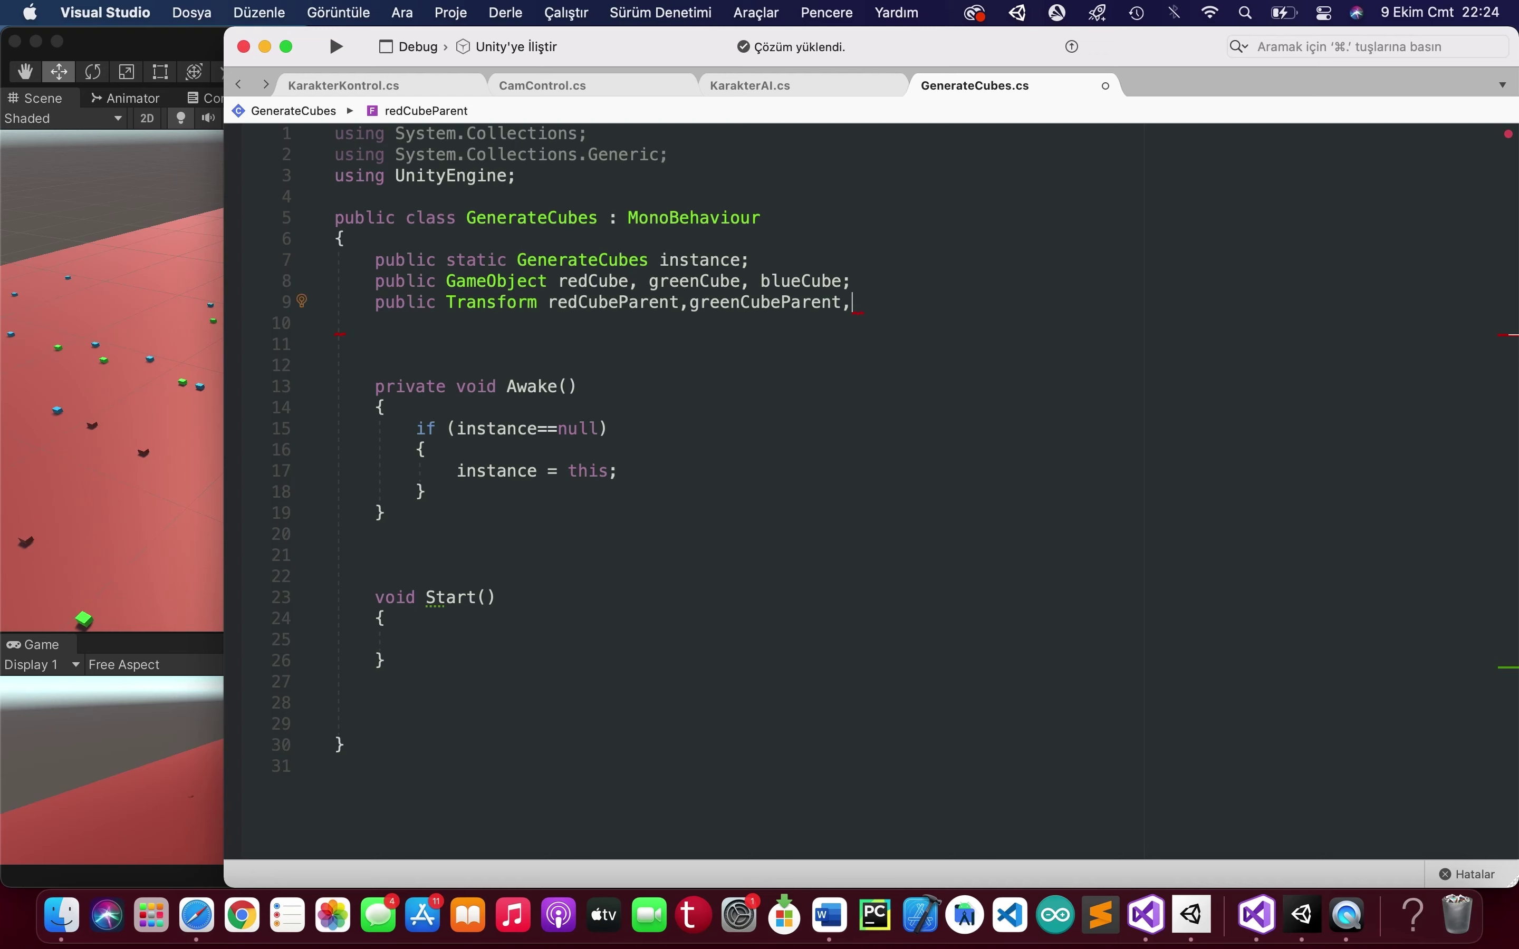
text(blue)
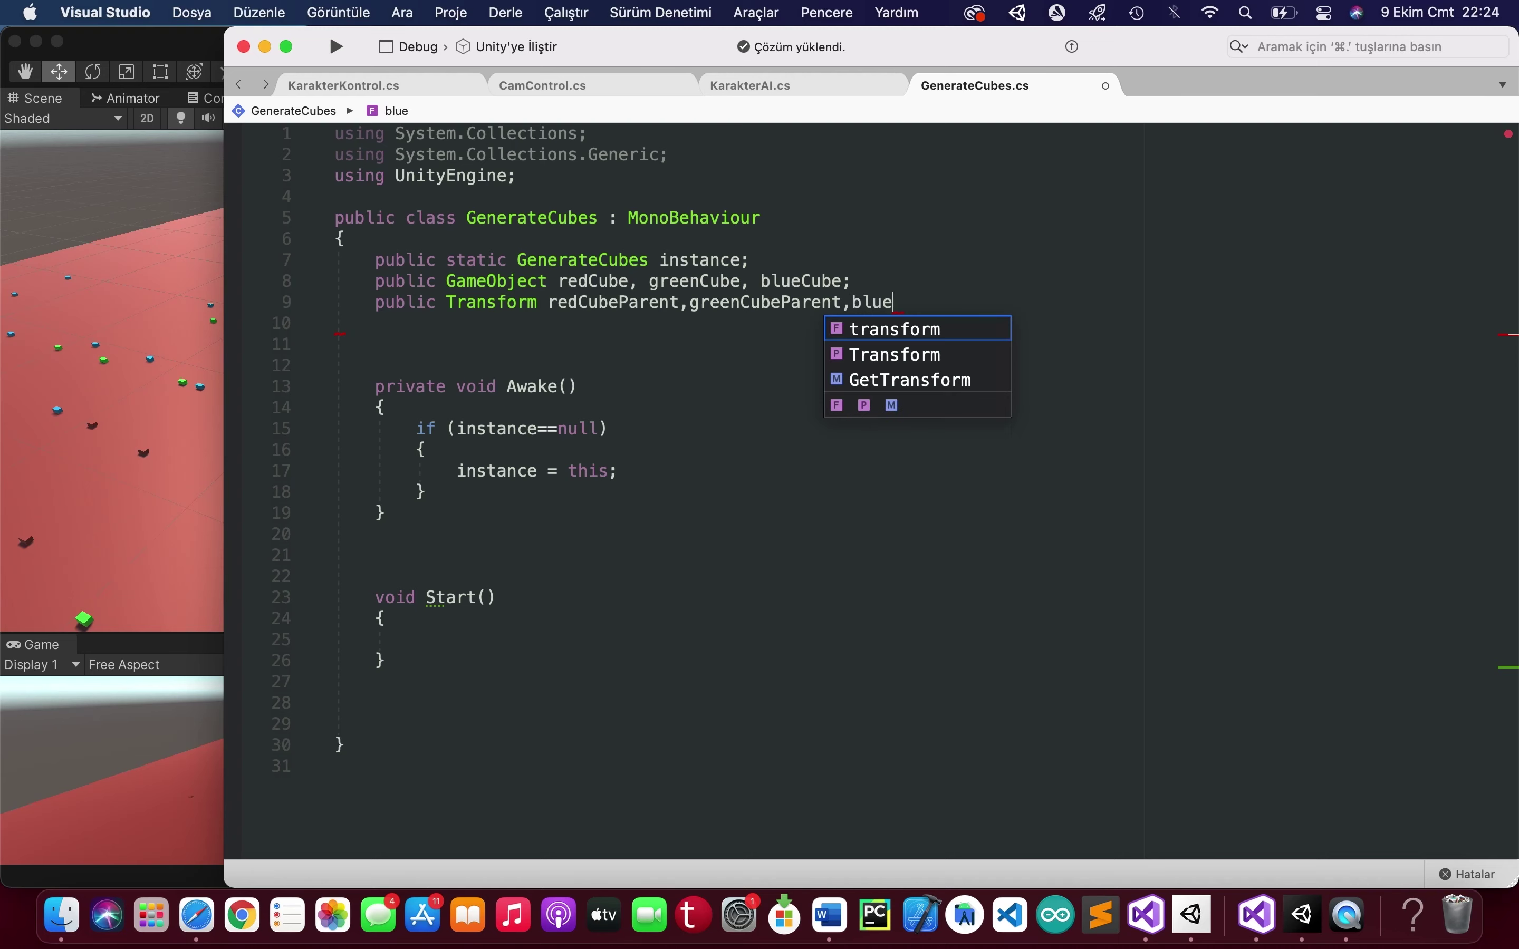
text(CubePare)
text(nt;)
key(super+s)
key(Return)
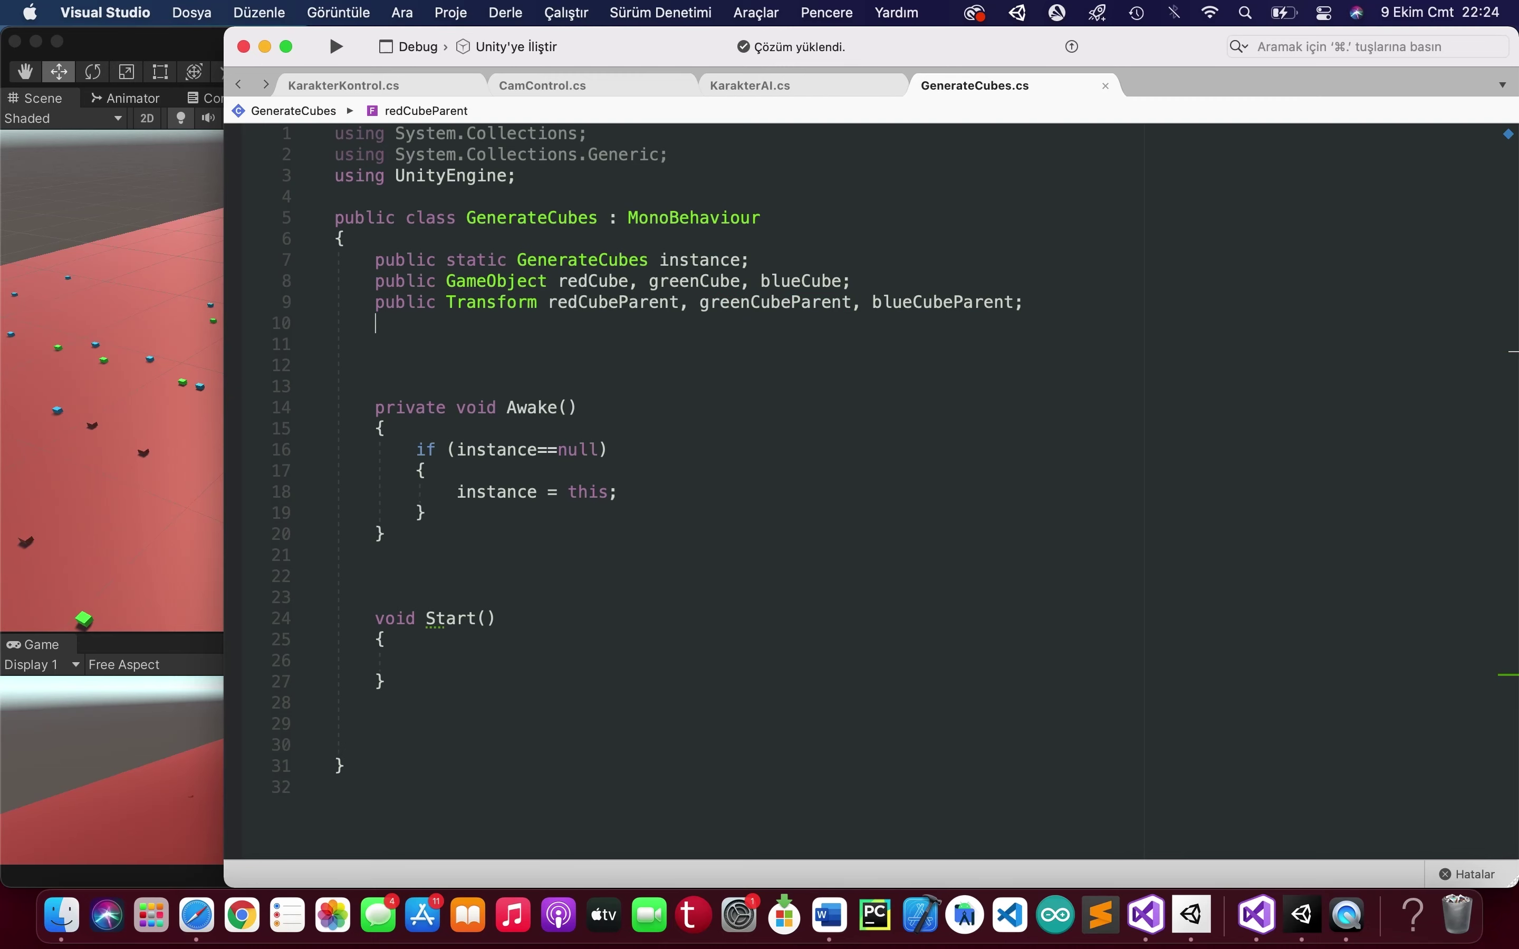
text(public )
text(int )
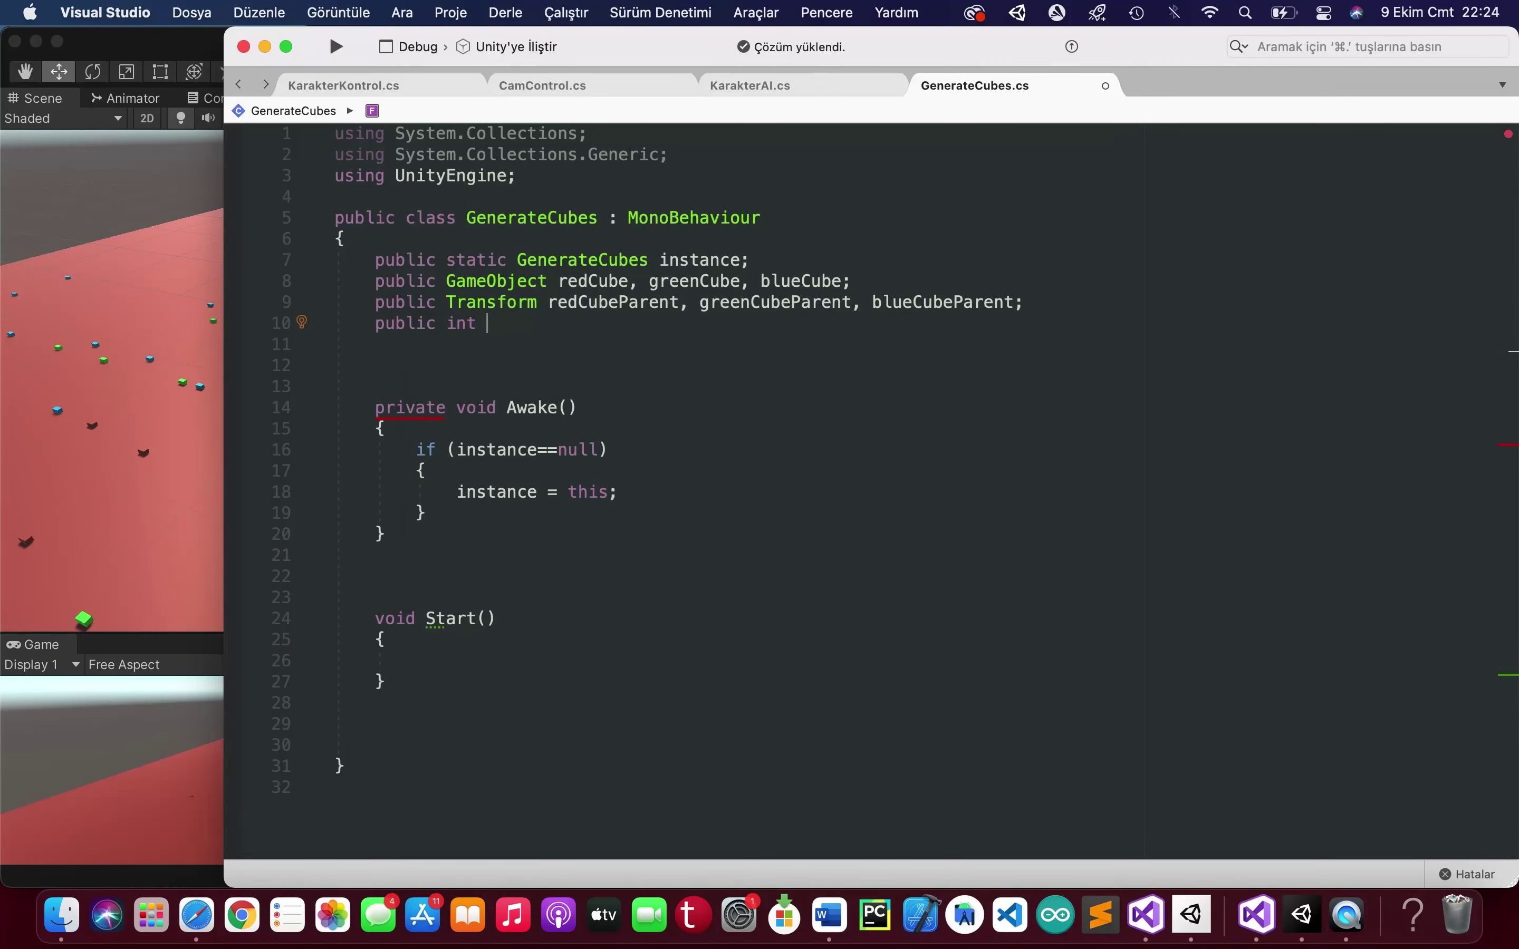
text(m)
text(inX, ma)
text(xX, min)
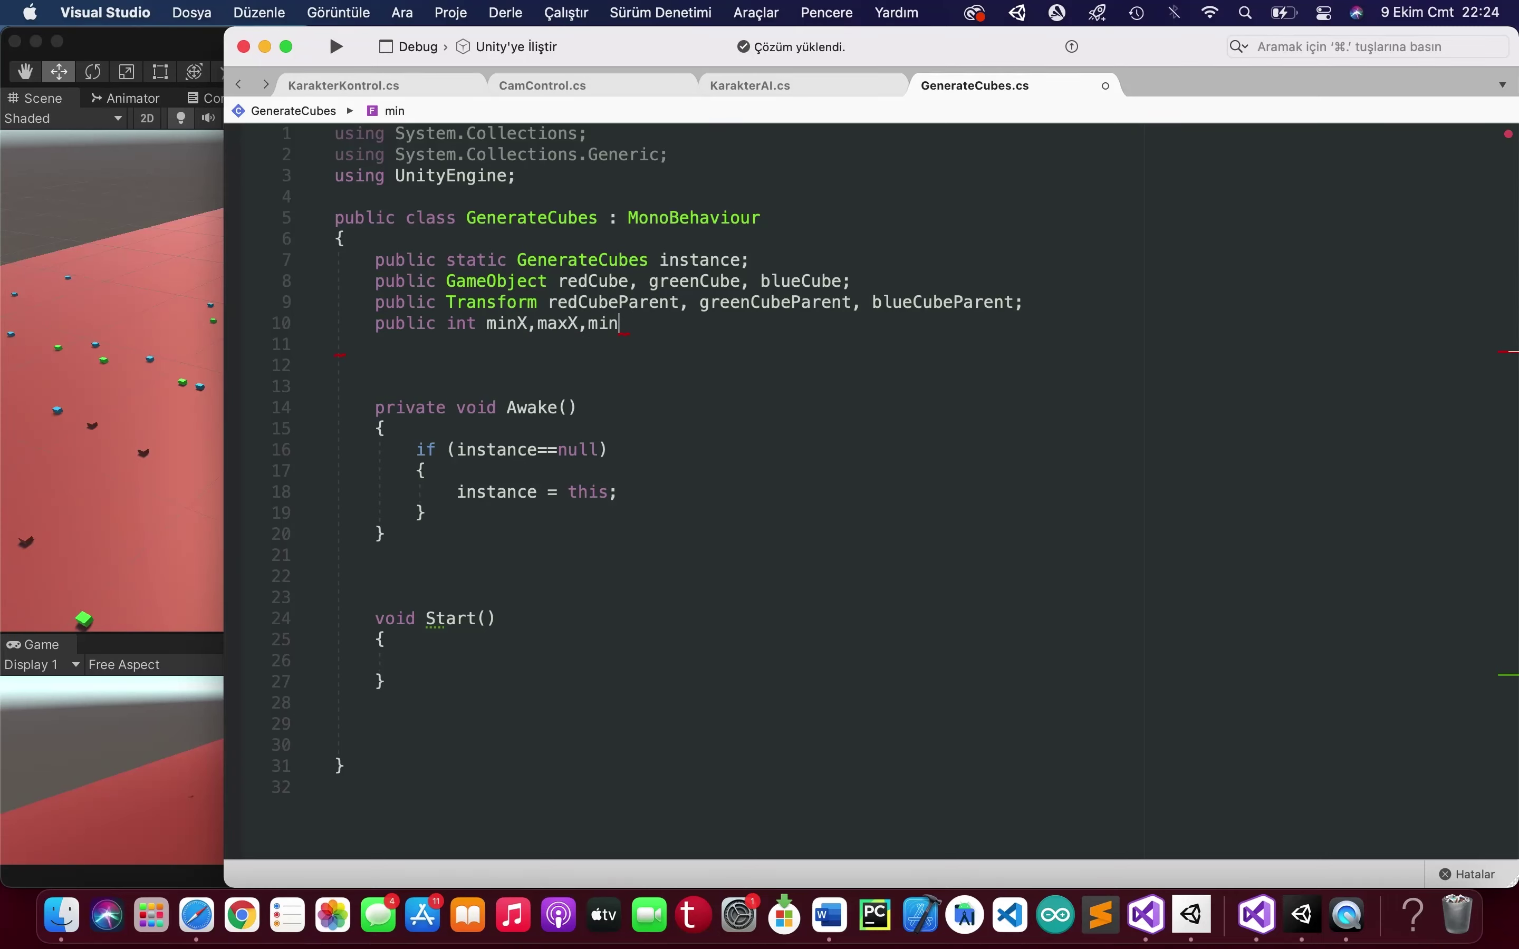
text(Z, max)
text(Z;)
- Save, then add a public LayerMask layerMask field below the int bounds fields
key(super+s)
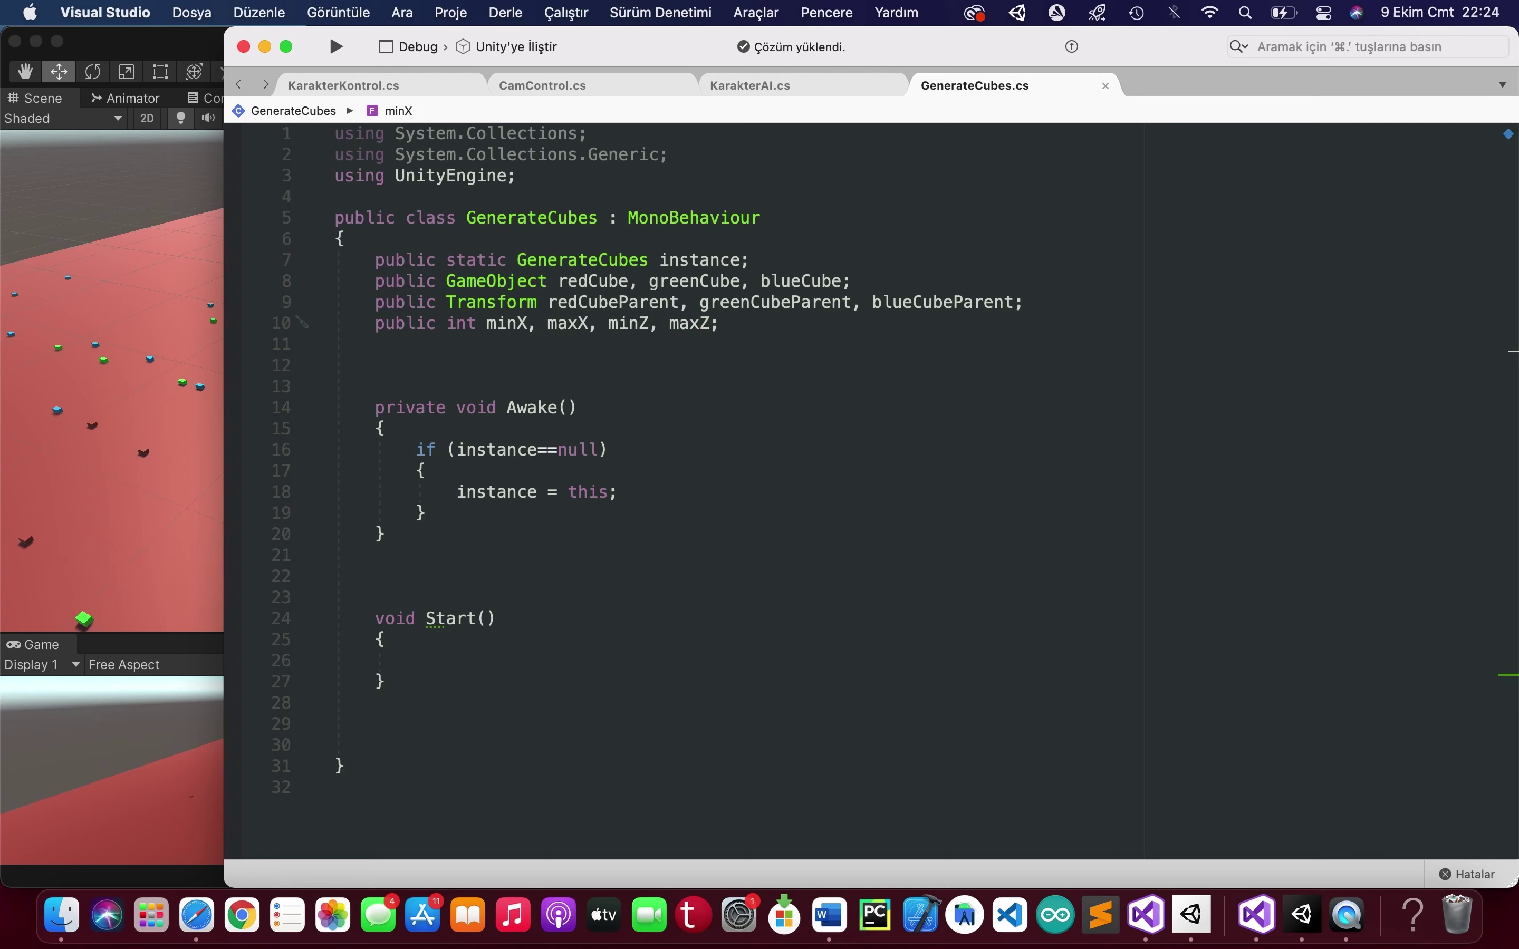
key(Return)
text(public )
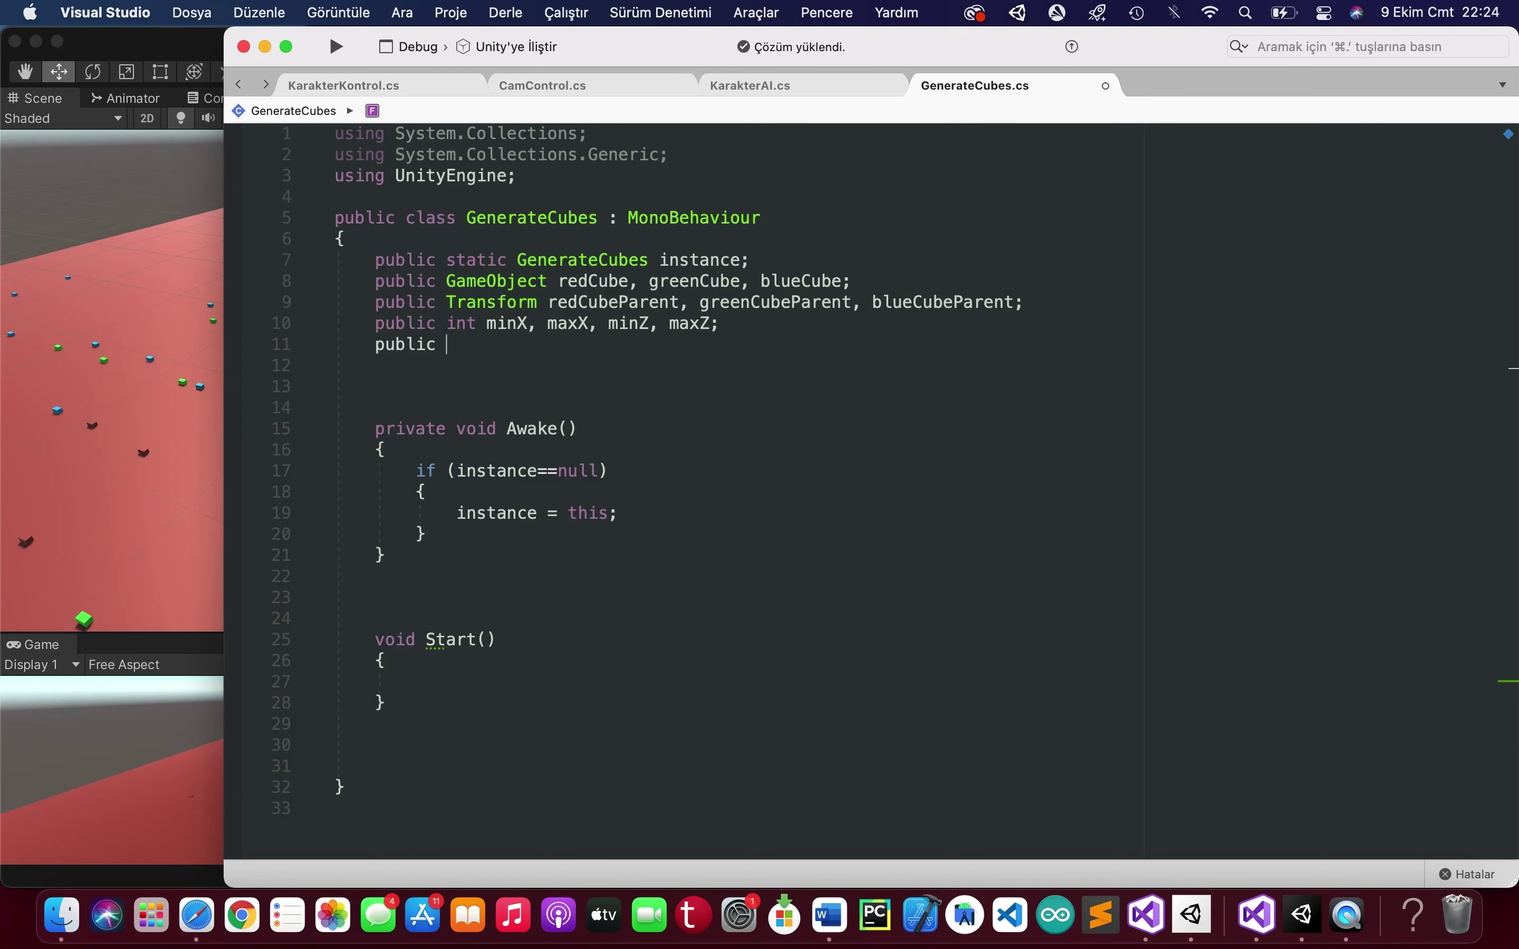
text(Layerm)
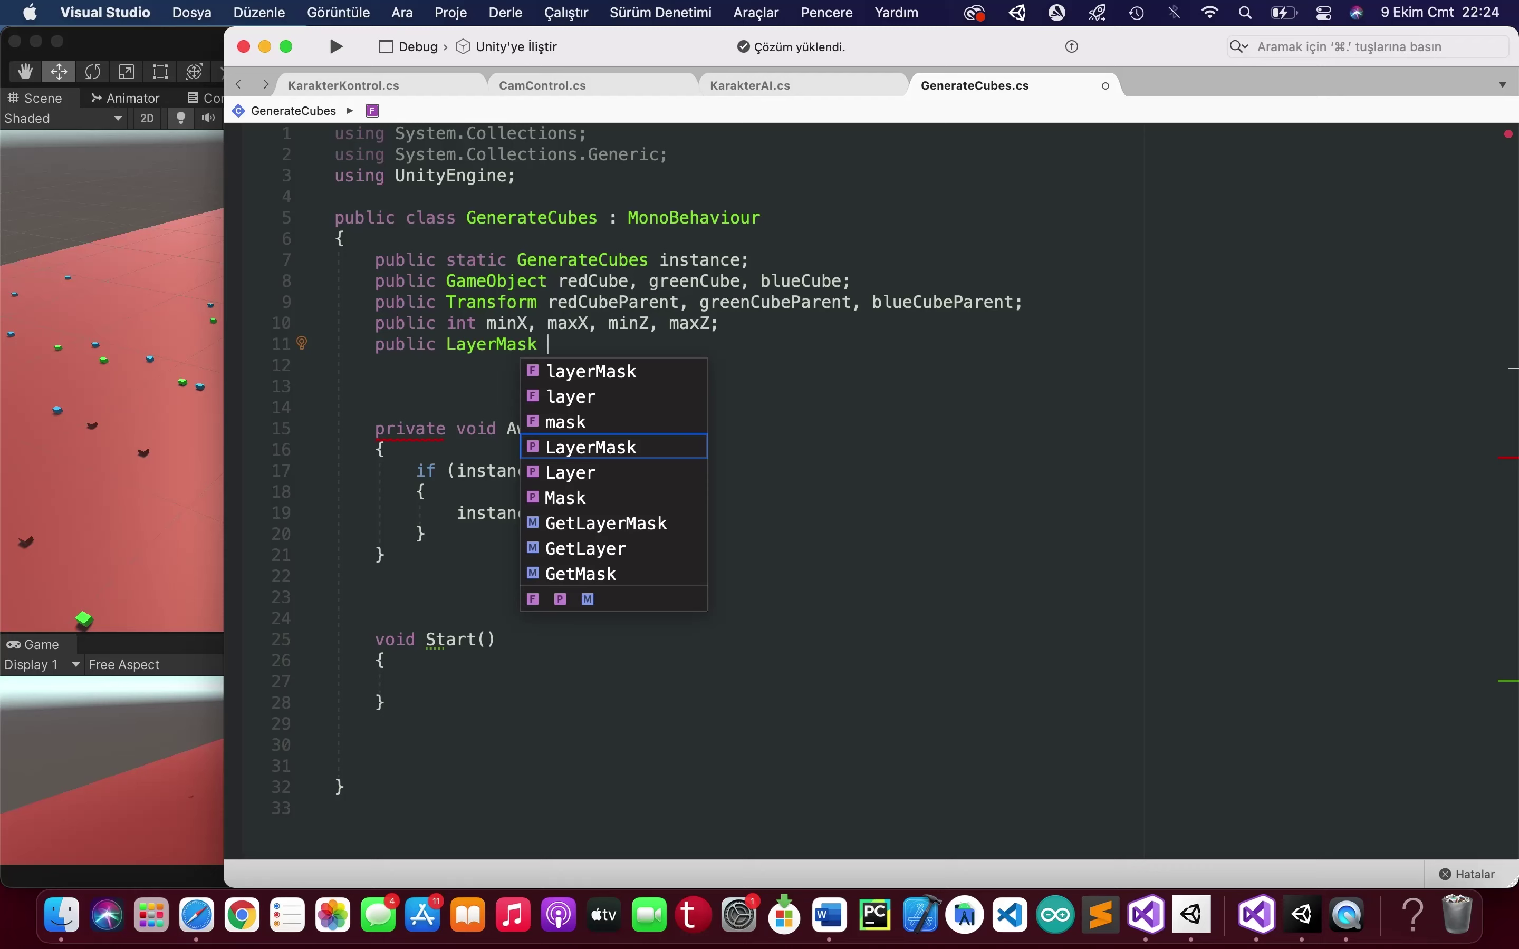
key(Up)
key(Up)
key(Up)
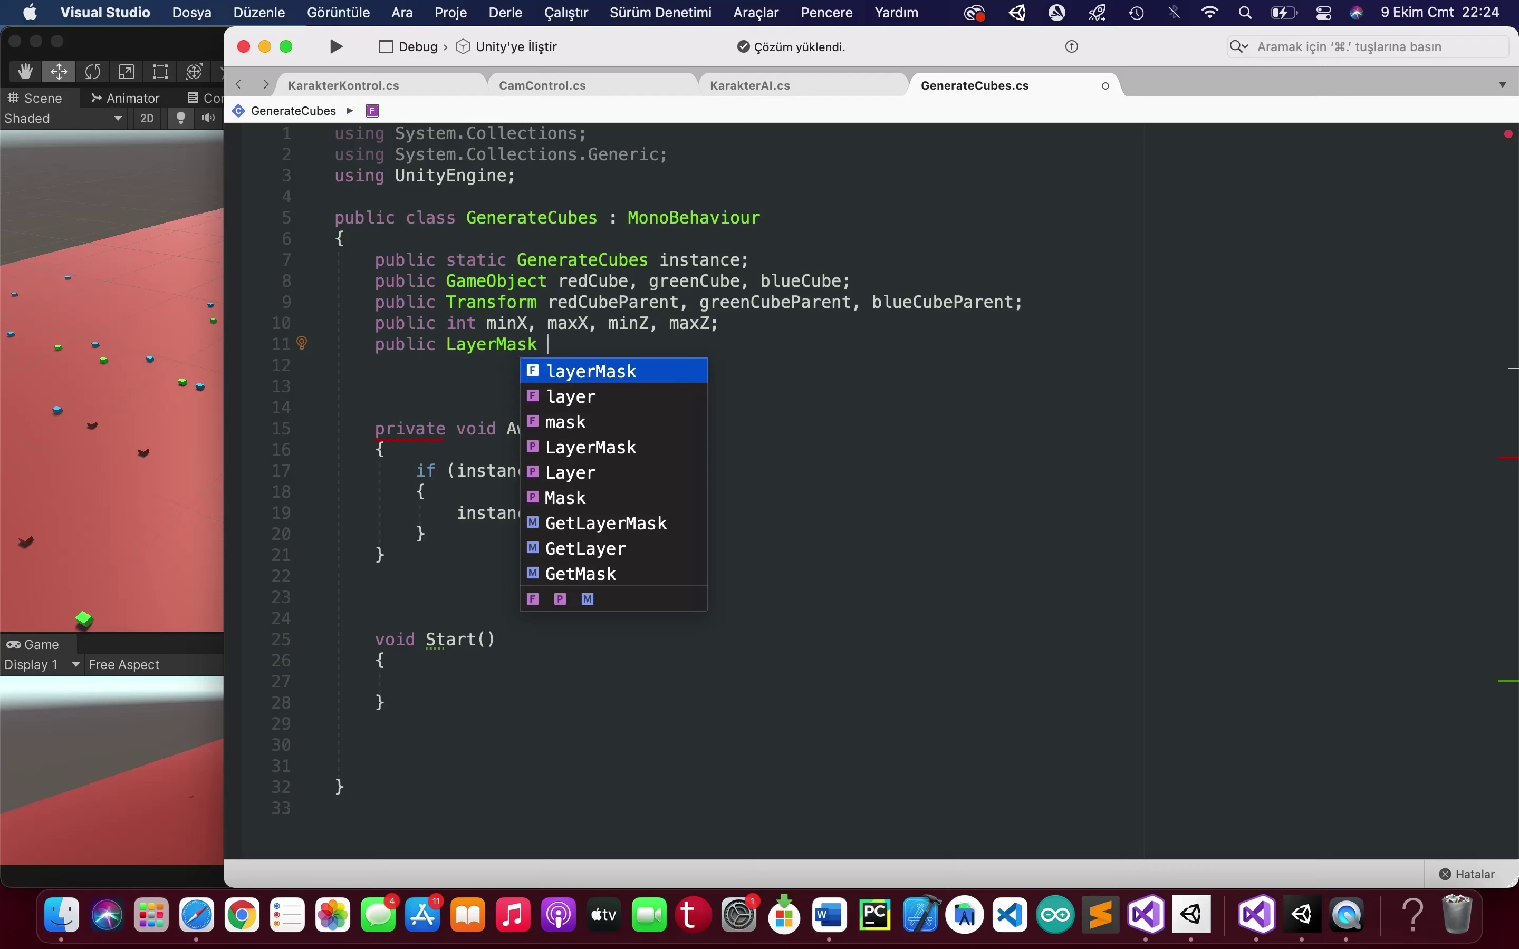
key(Return)
text(;)
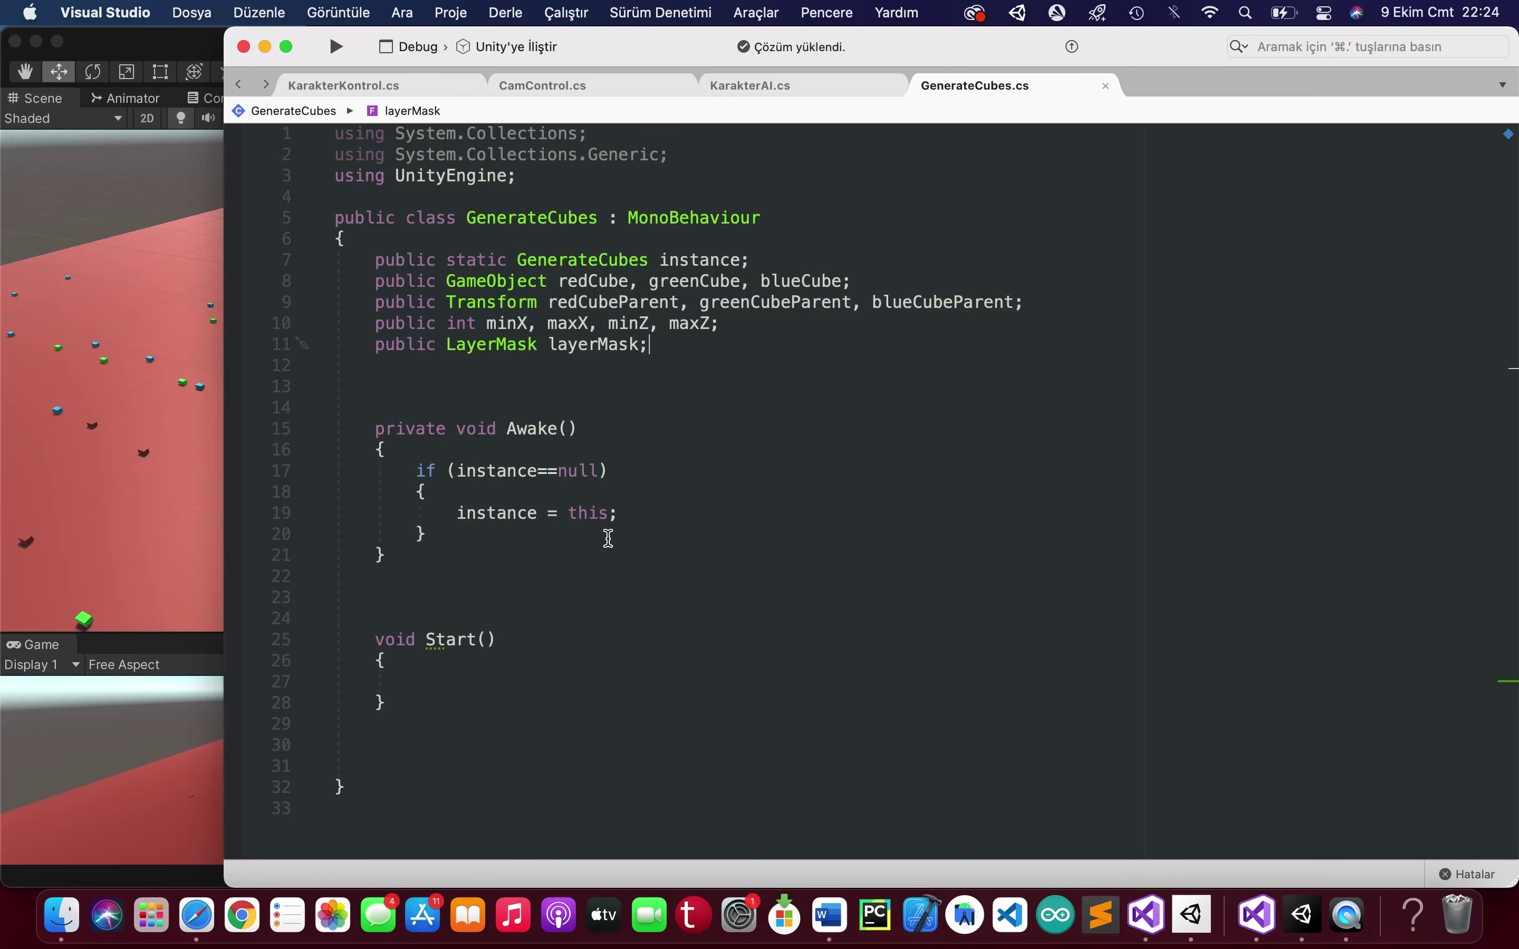
scroll(455, 653, down, 5)
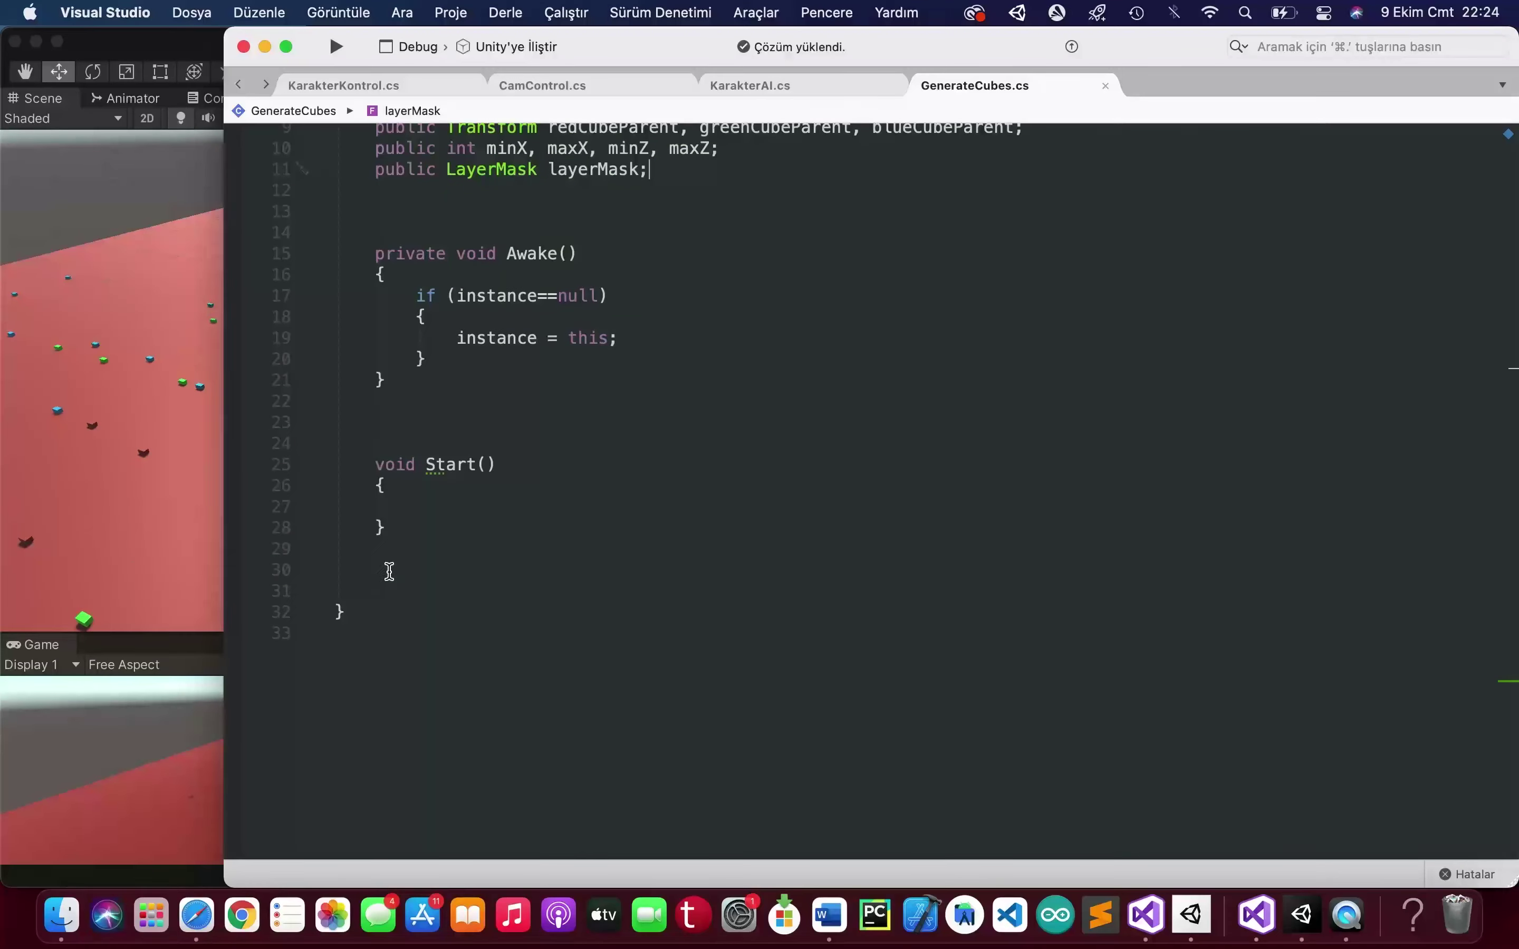
- Replace the empty Start method with a public void GenerateCube(int number) method
drag(374, 465, 431, 526)
text(public )
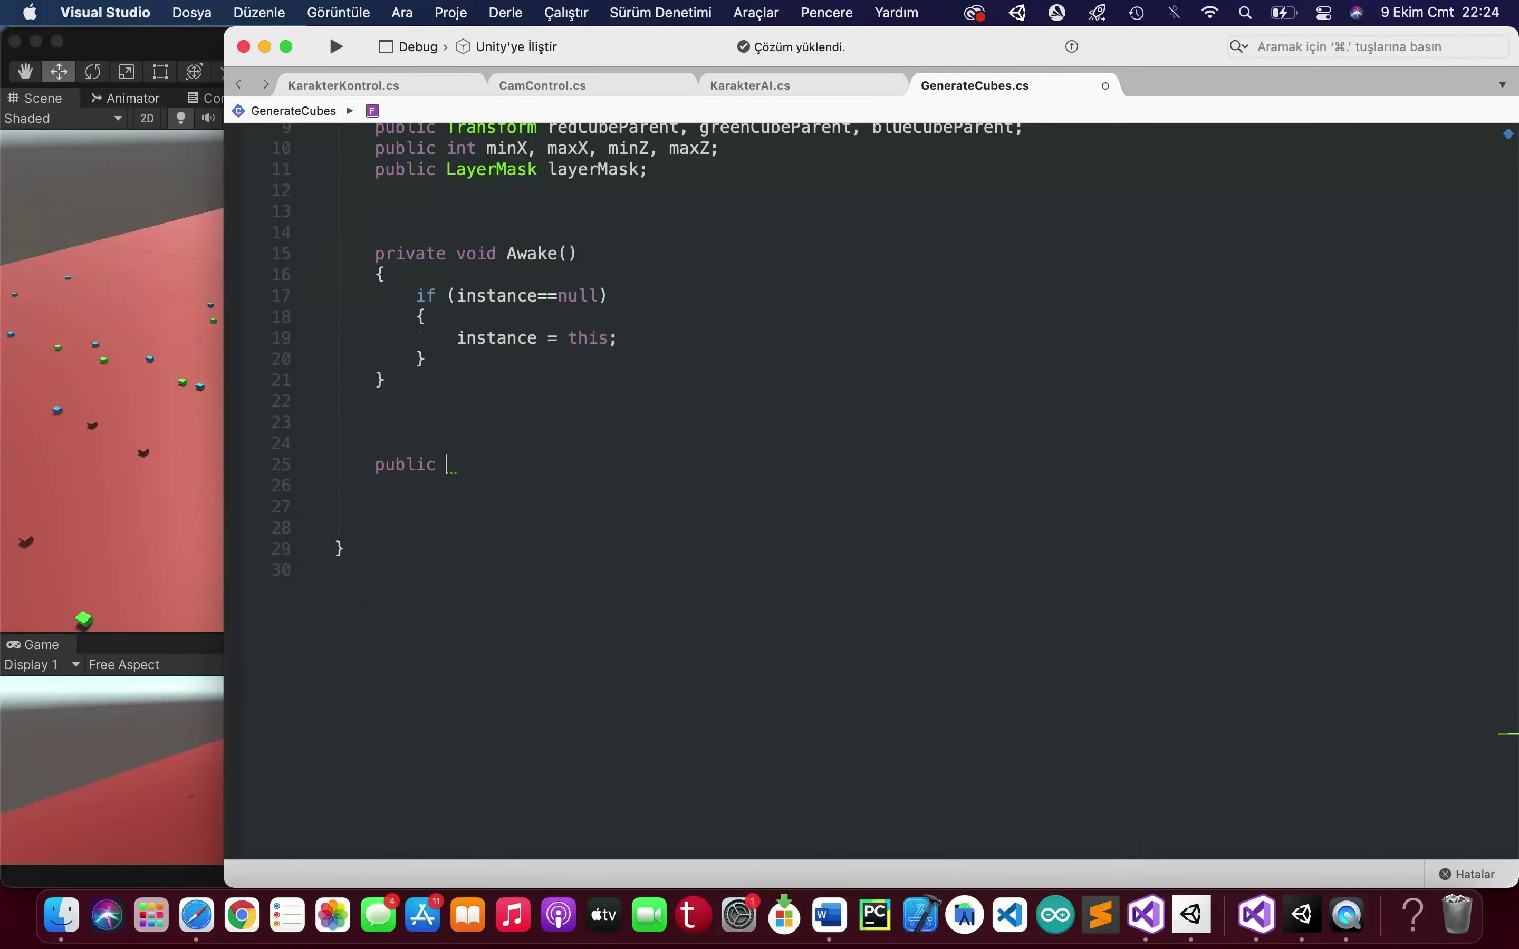
text(void Generat)
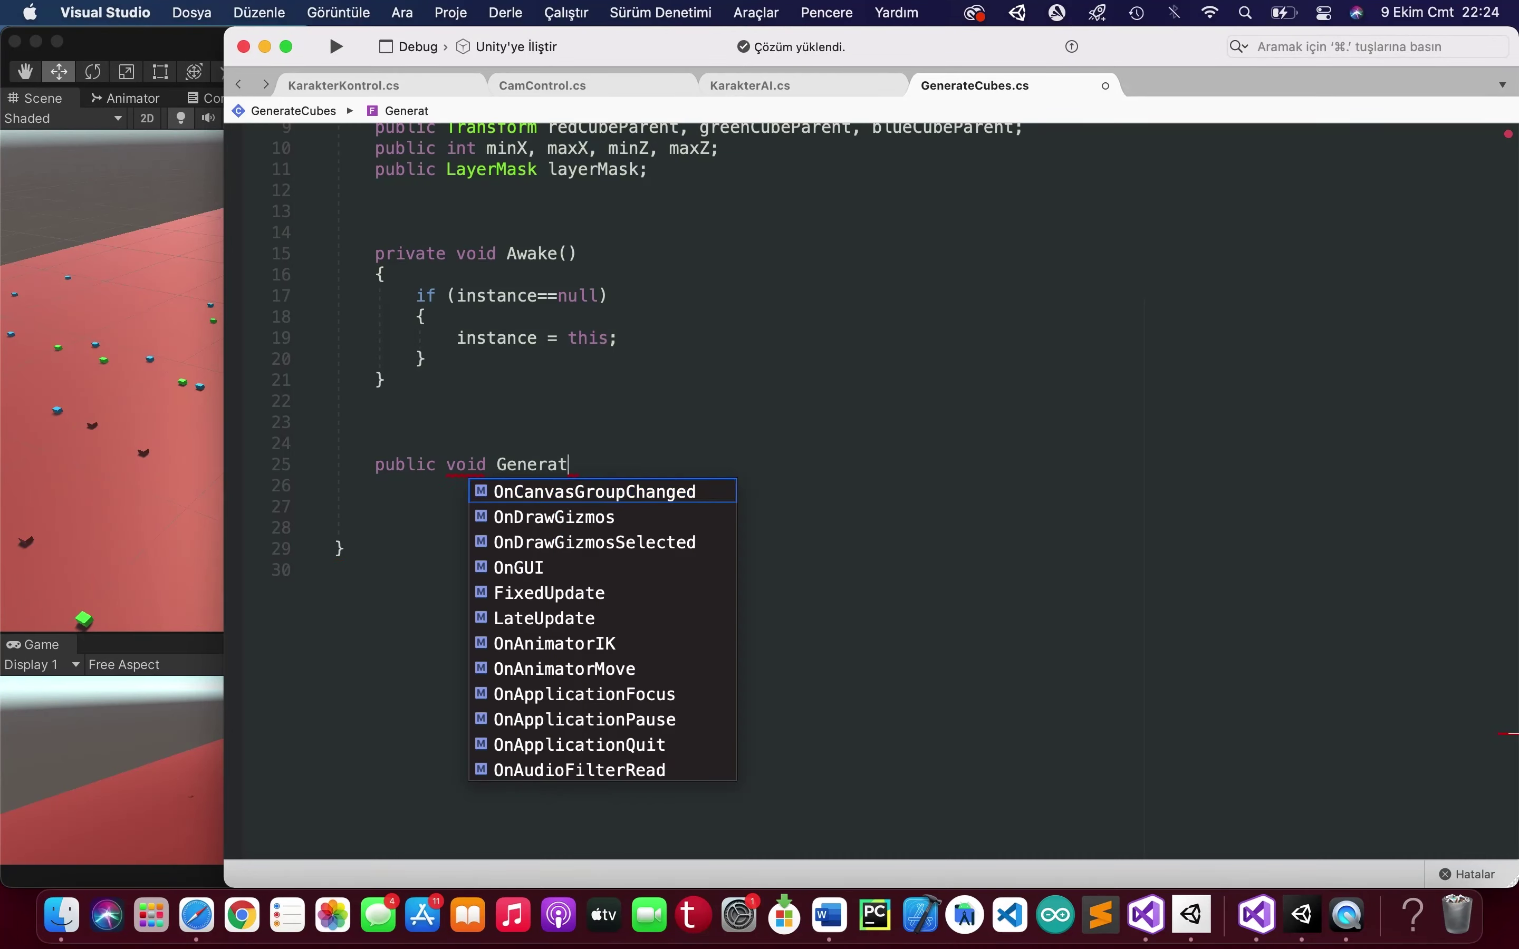
text(eCube())
key(Return)
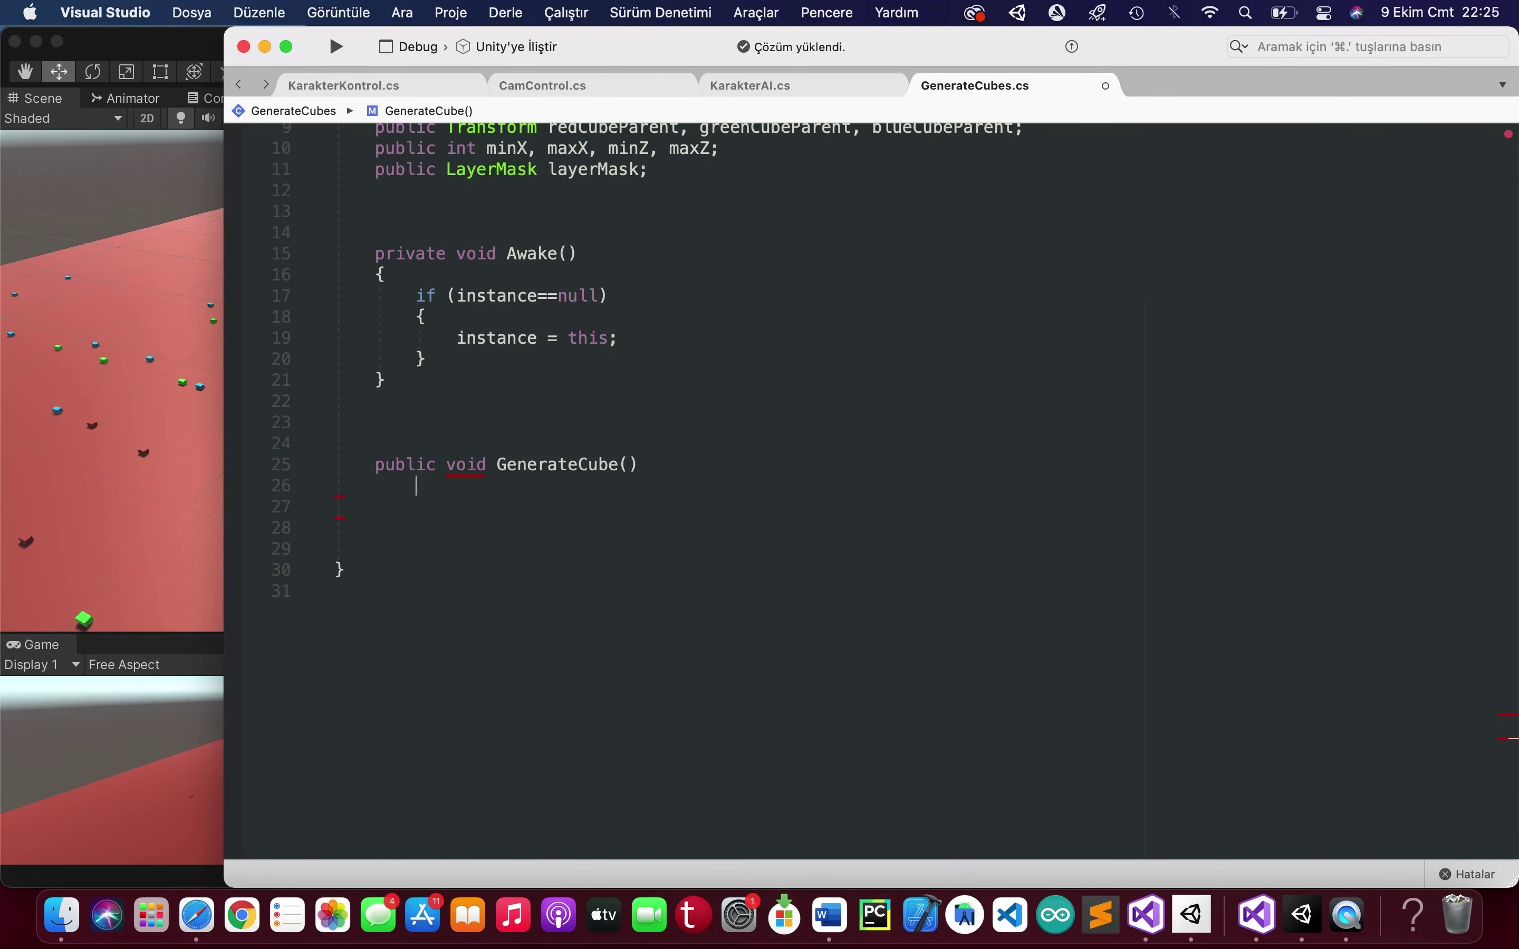
text({)
key(Return)
key(cmd+s)
click(633, 465)
text(int)
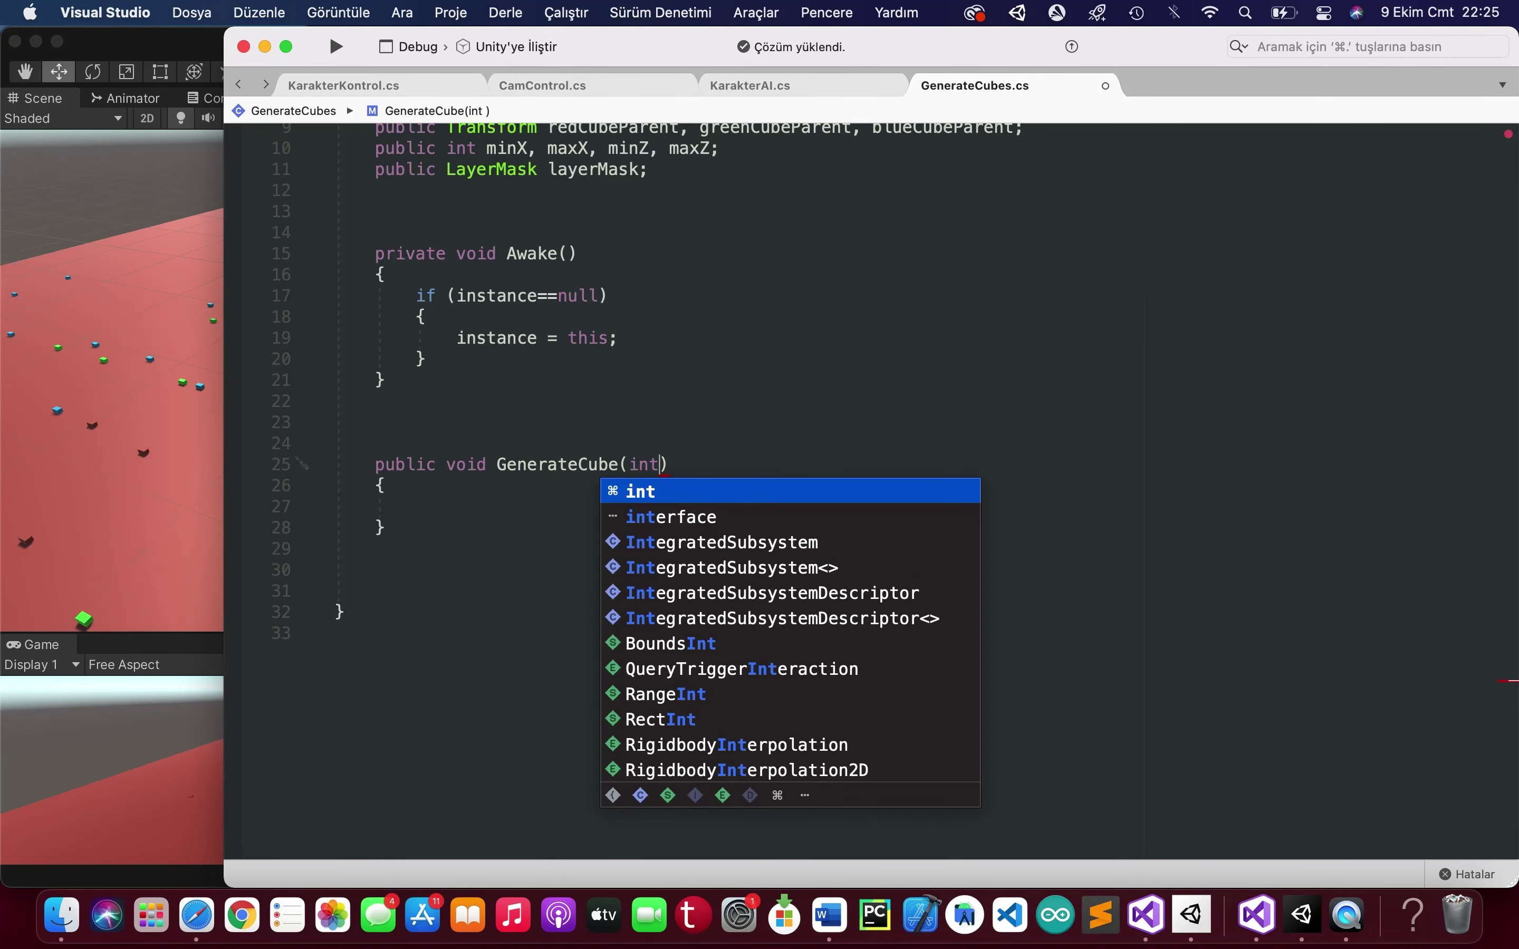
text( numb)
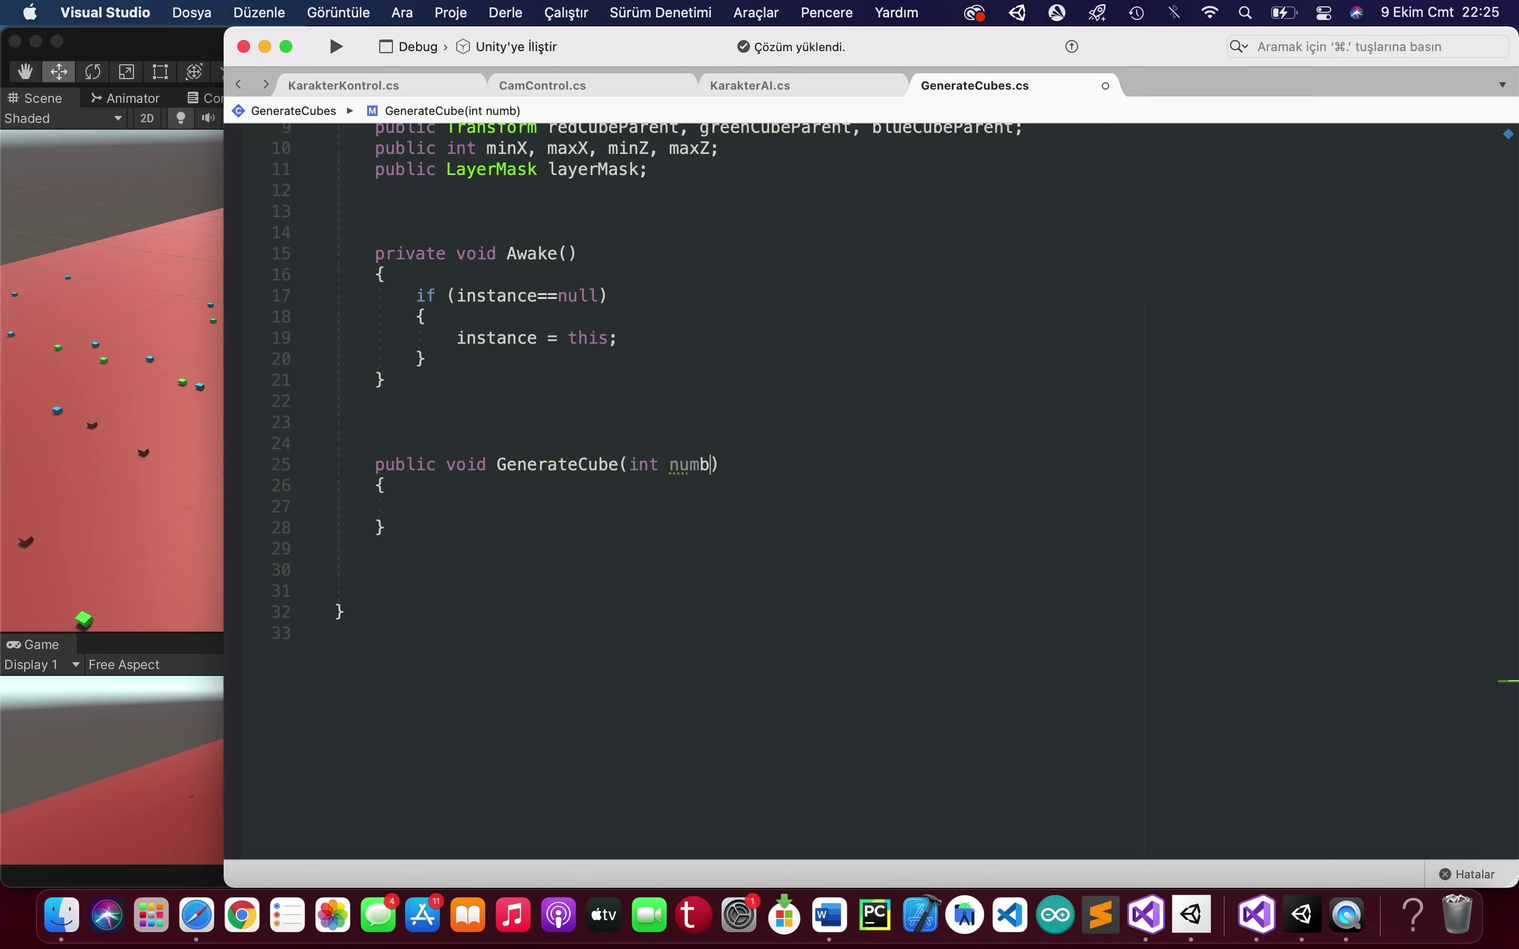
text(er)
- Add the comment '// 0 red 1 blue 2 green' above GenerateCube
click(377, 443)
text(// 0 r)
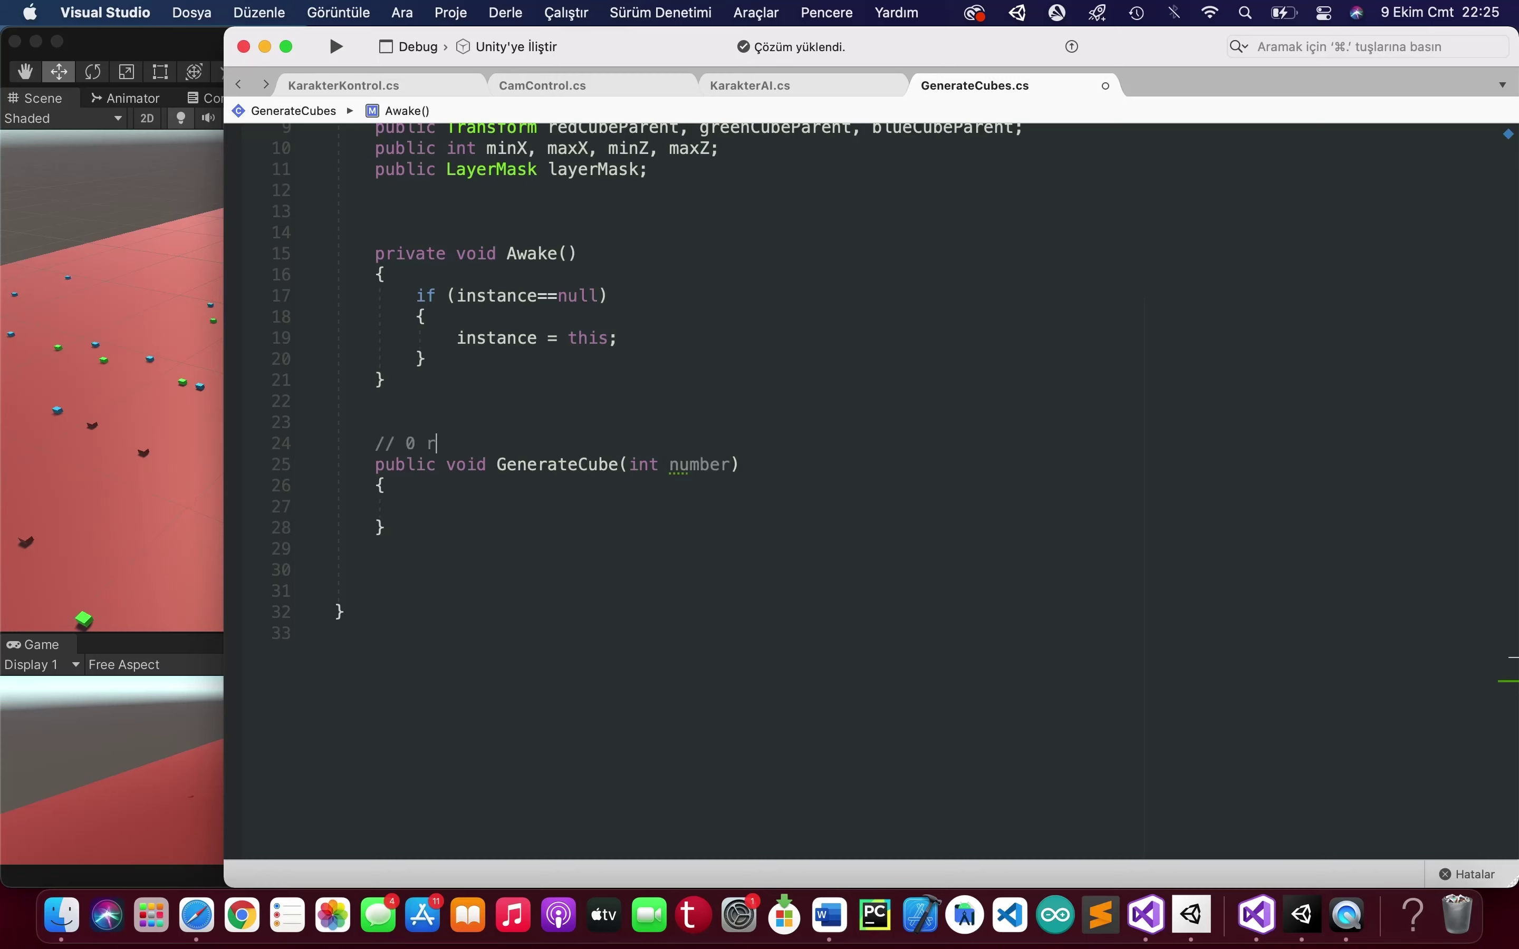
text(ed 1 b)
text(lue 2 gre)
text(en)
key(BackSpace)
key(BackSpace)
double_click(444, 443)
click(611, 442)
text(n)
double_click(510, 444)
- Append the optional parameter KarakterAI karakterAI=null to GenerateCube's signature
click(699, 465)
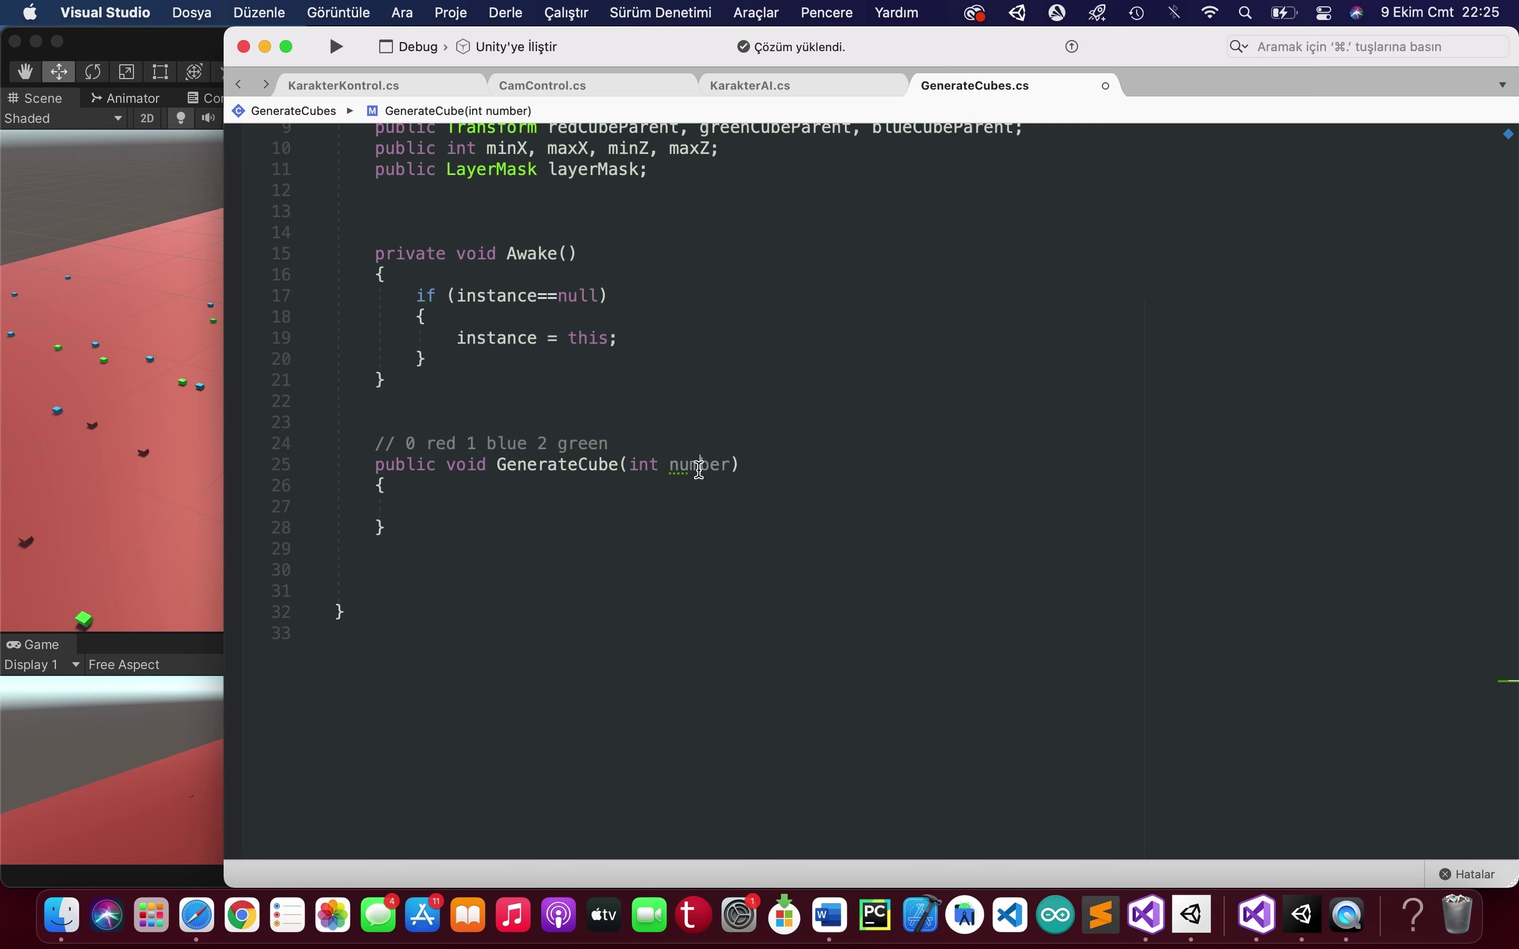
double_click(699, 466)
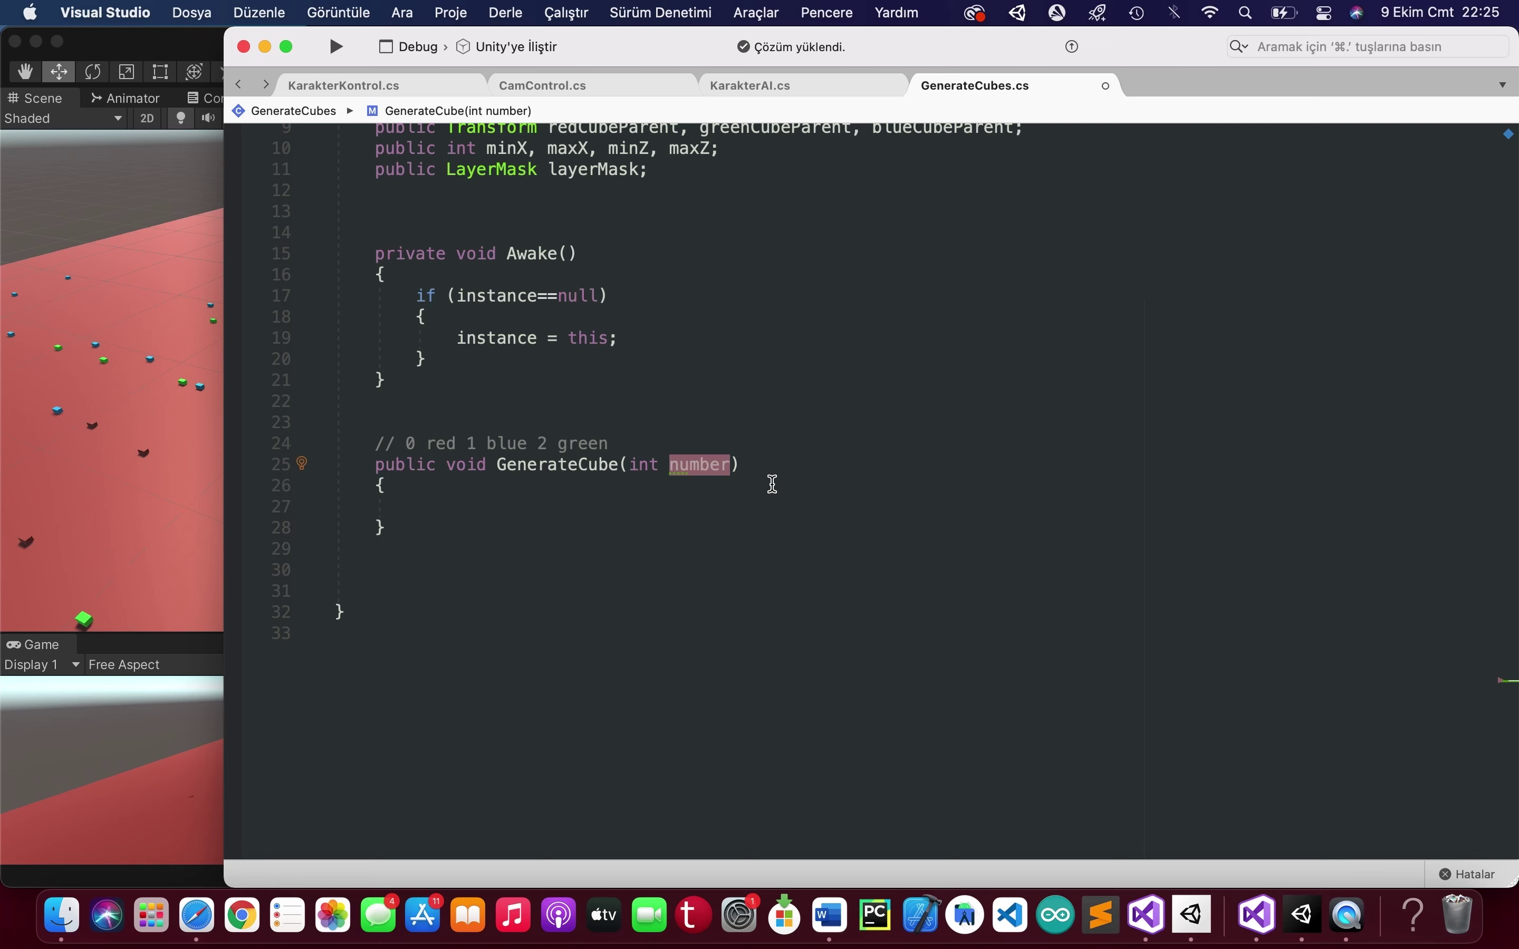
text(,)
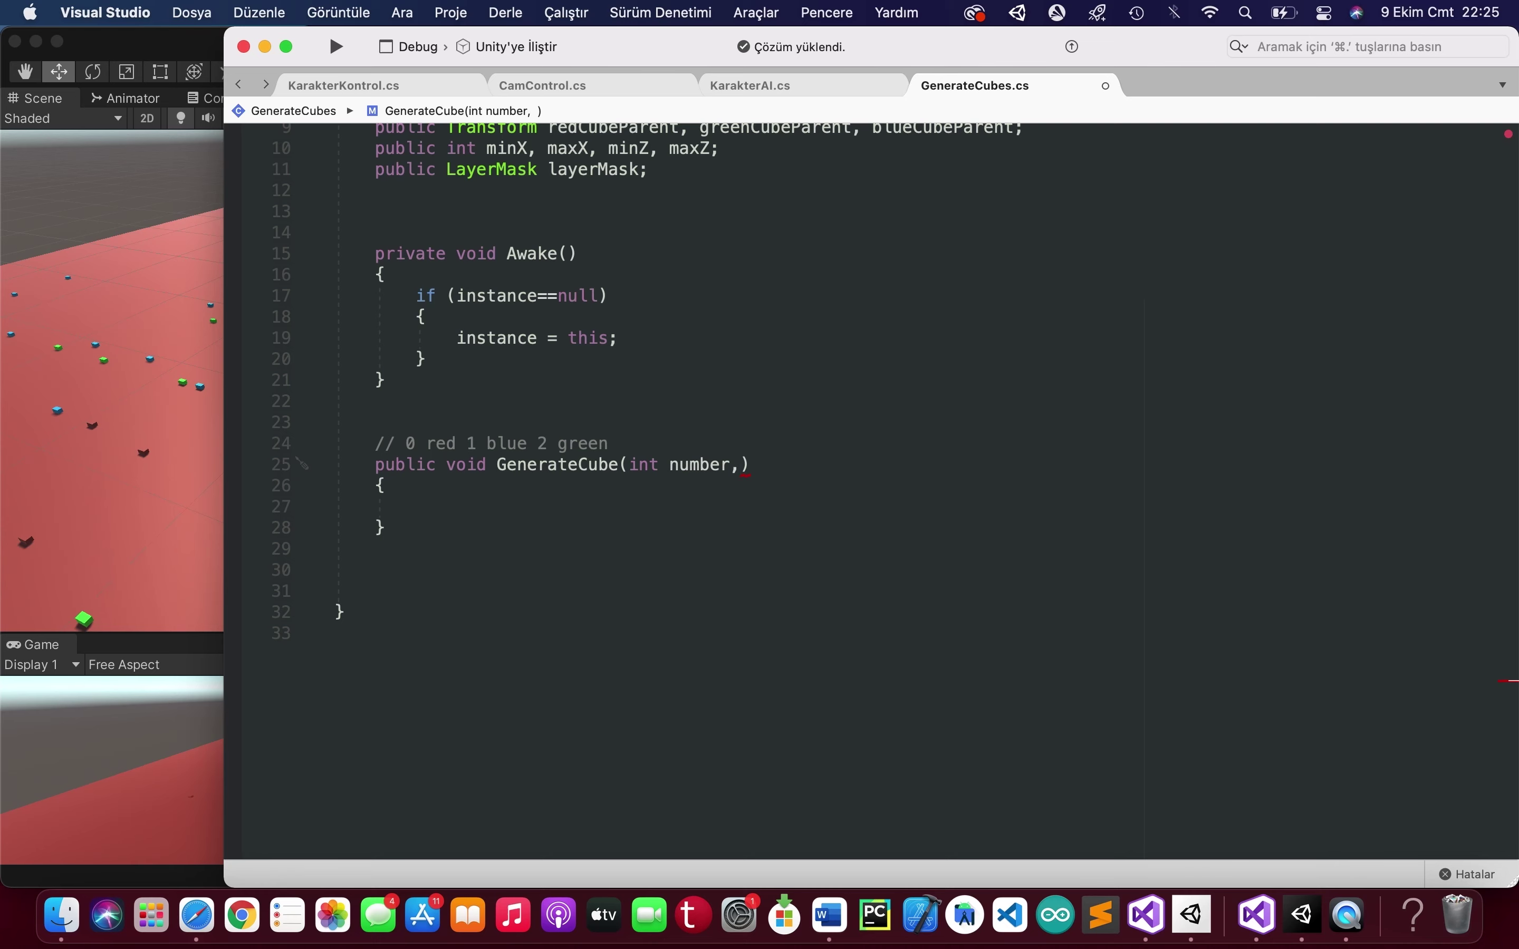
text(Kar)
key(Return)
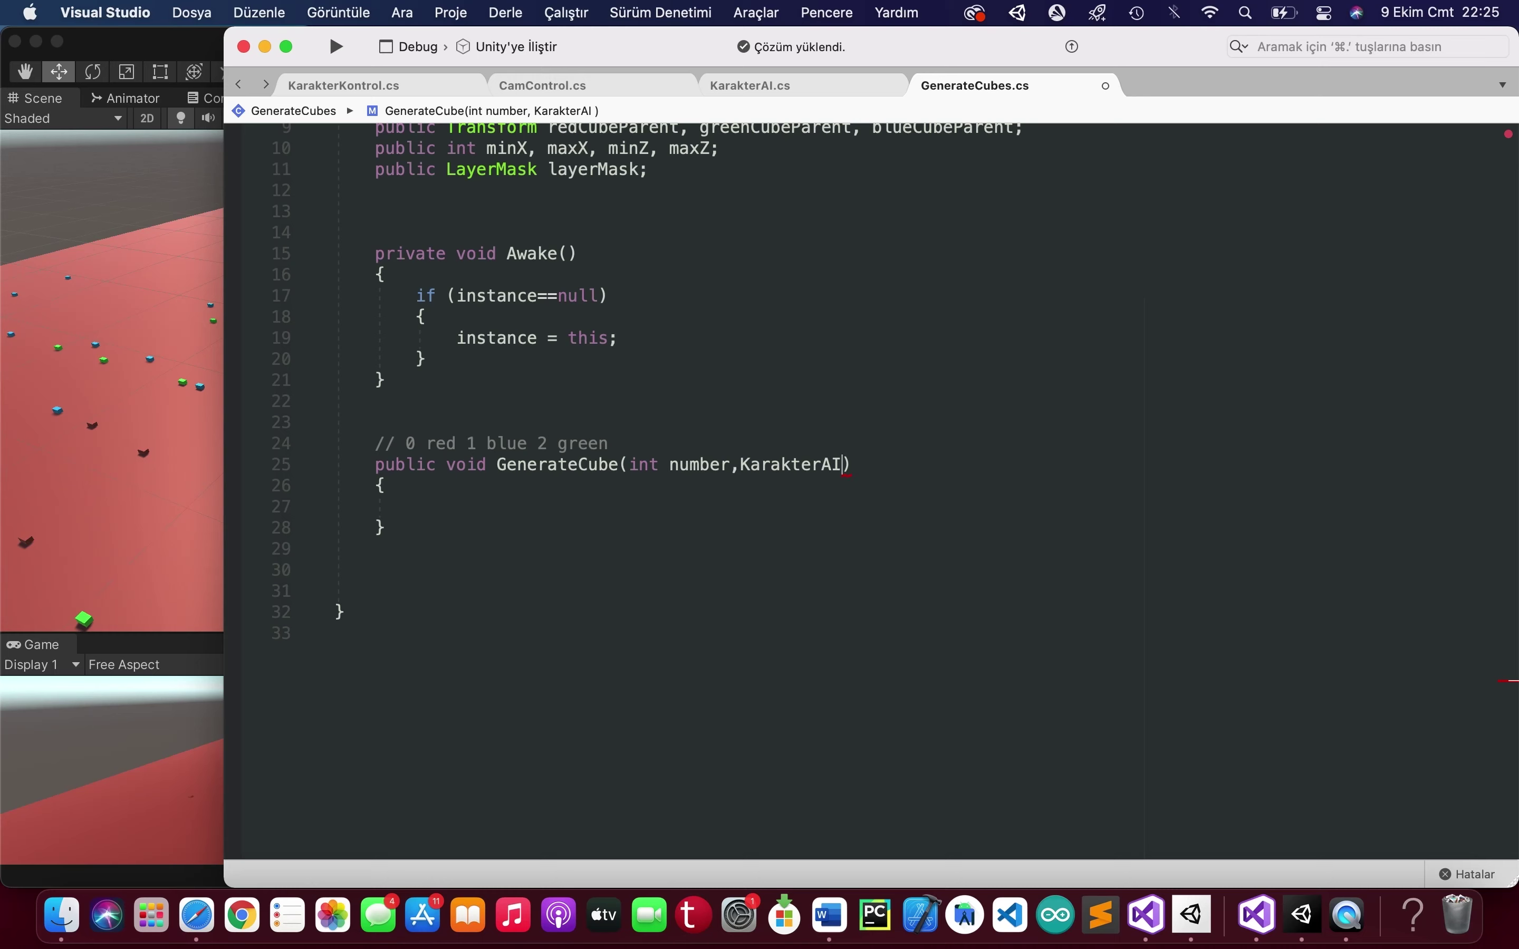
text(ka)
key(Return)
text(=)
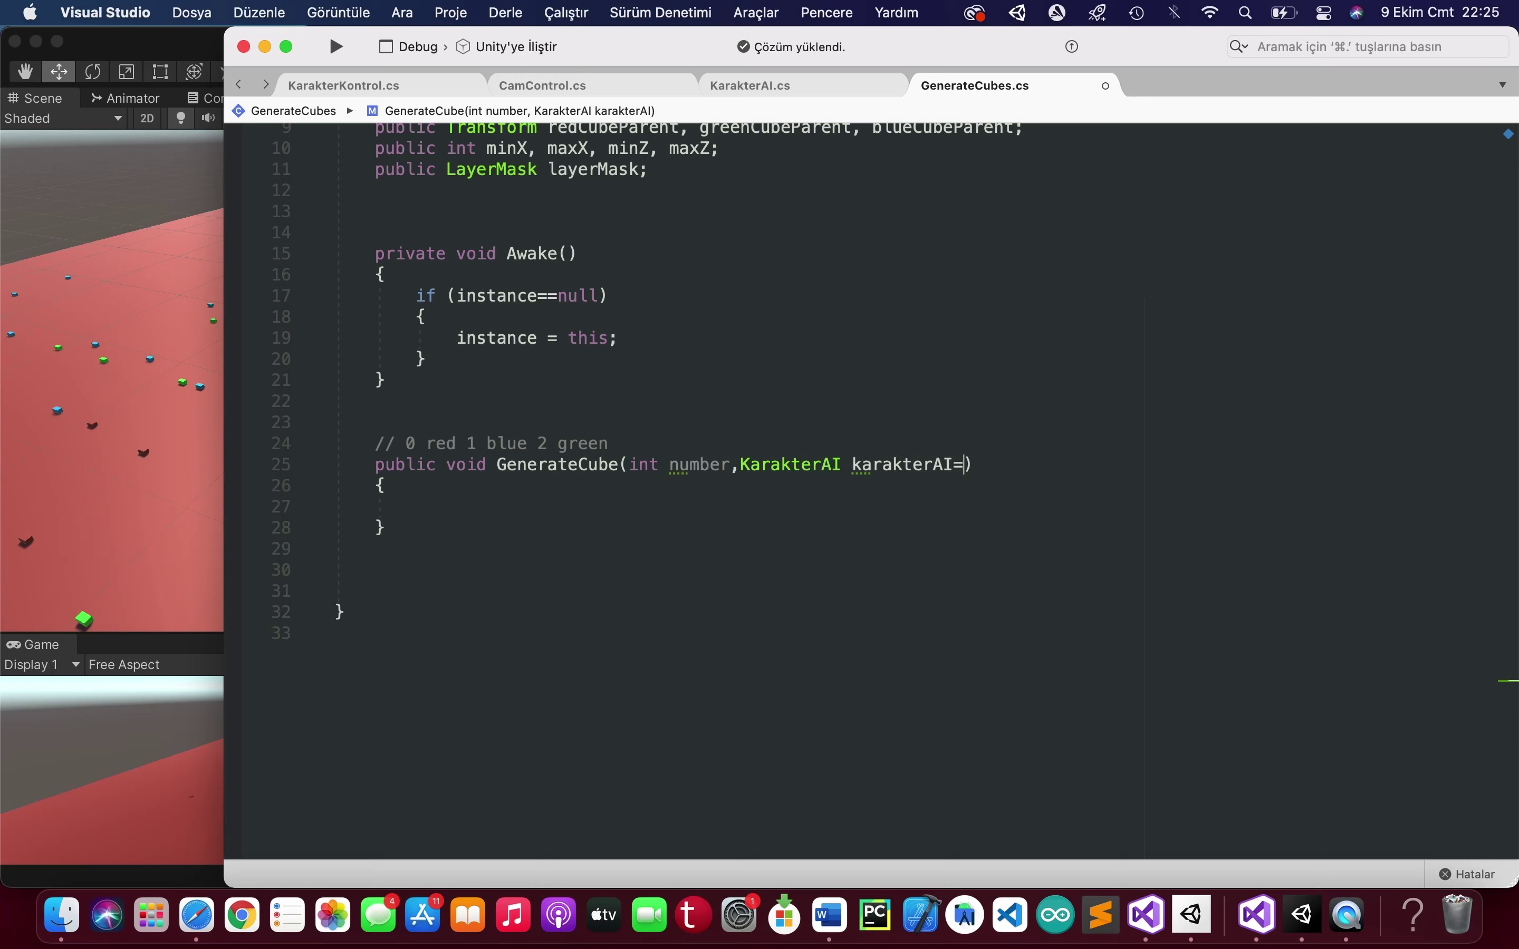
text(nu)
key(Return)
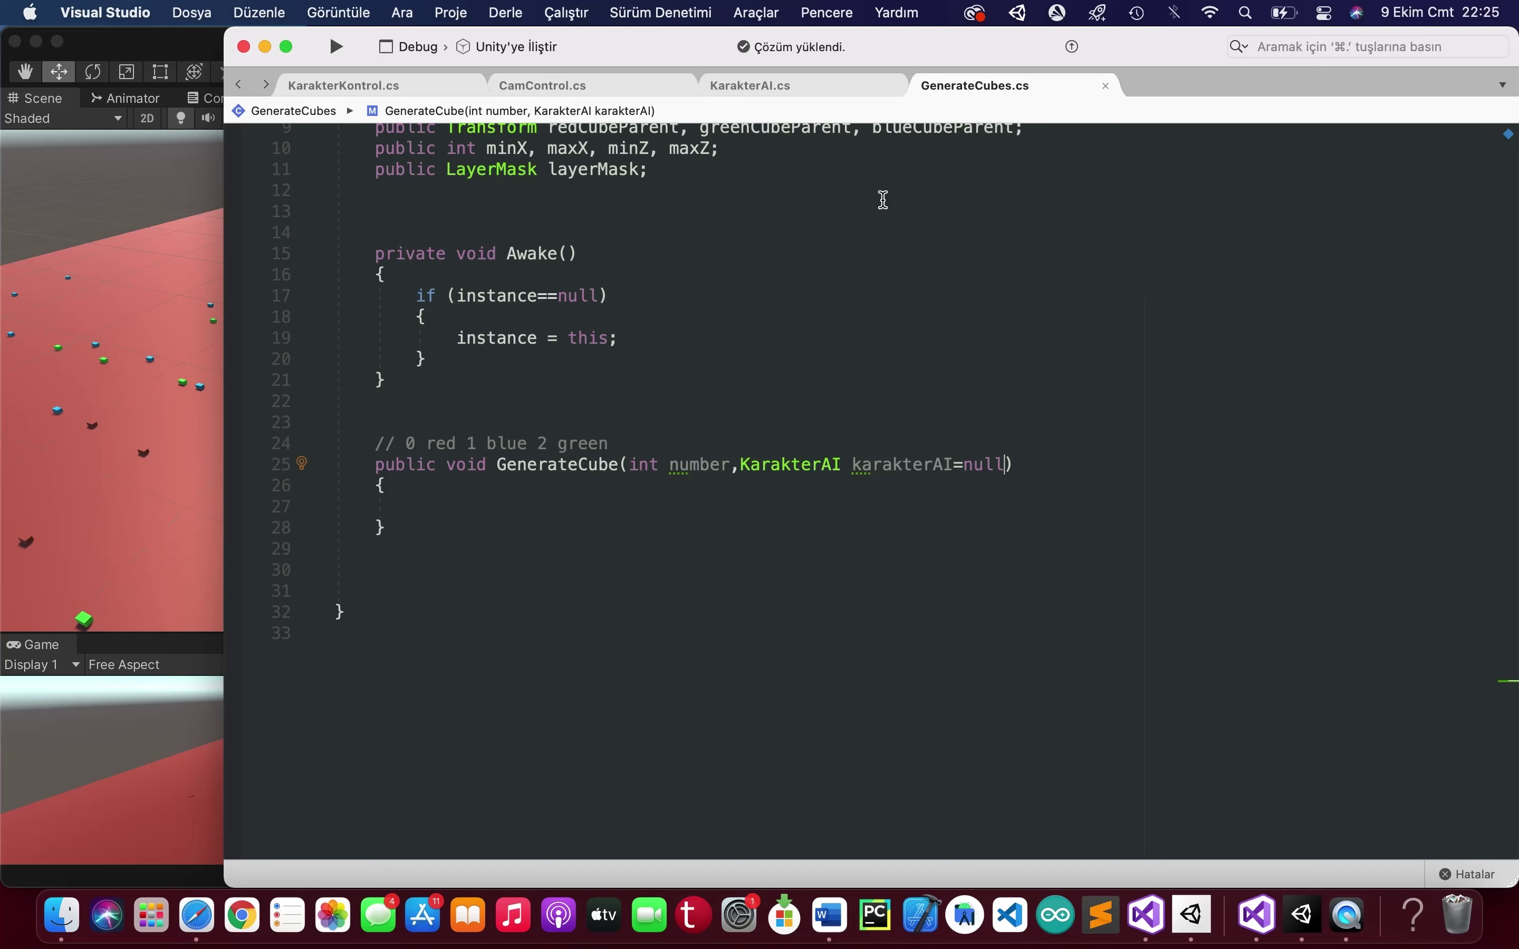
- Review the GenerateCube signature and check the KarakterAI script before returning to GenerateCubes
click(624, 464)
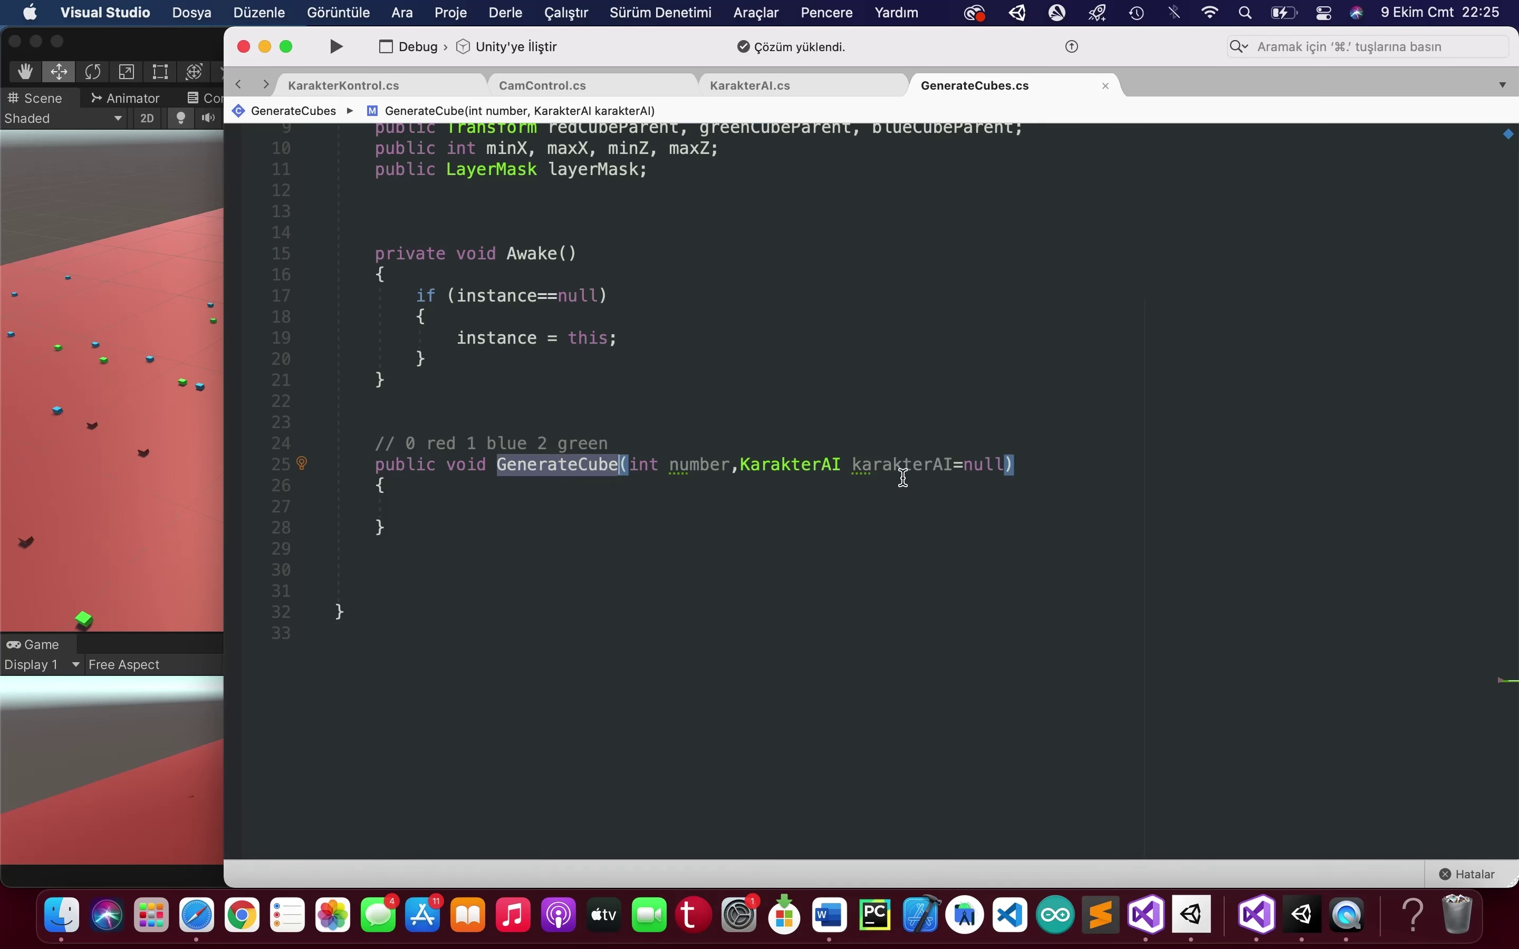
click(866, 465)
click(363, 93)
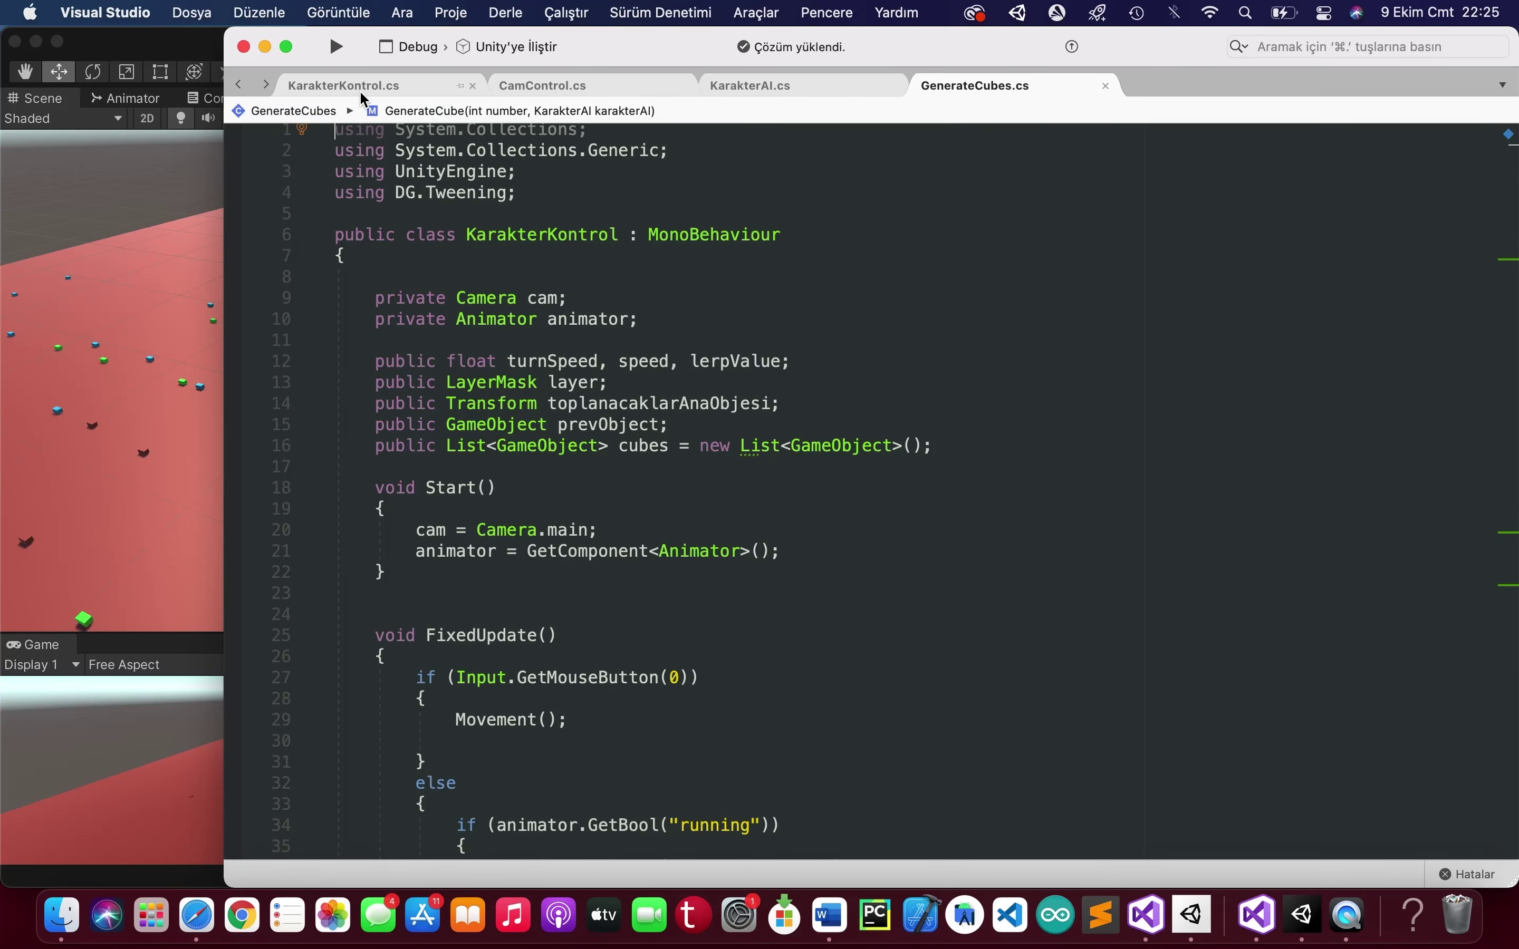
click(816, 86)
click(991, 96)
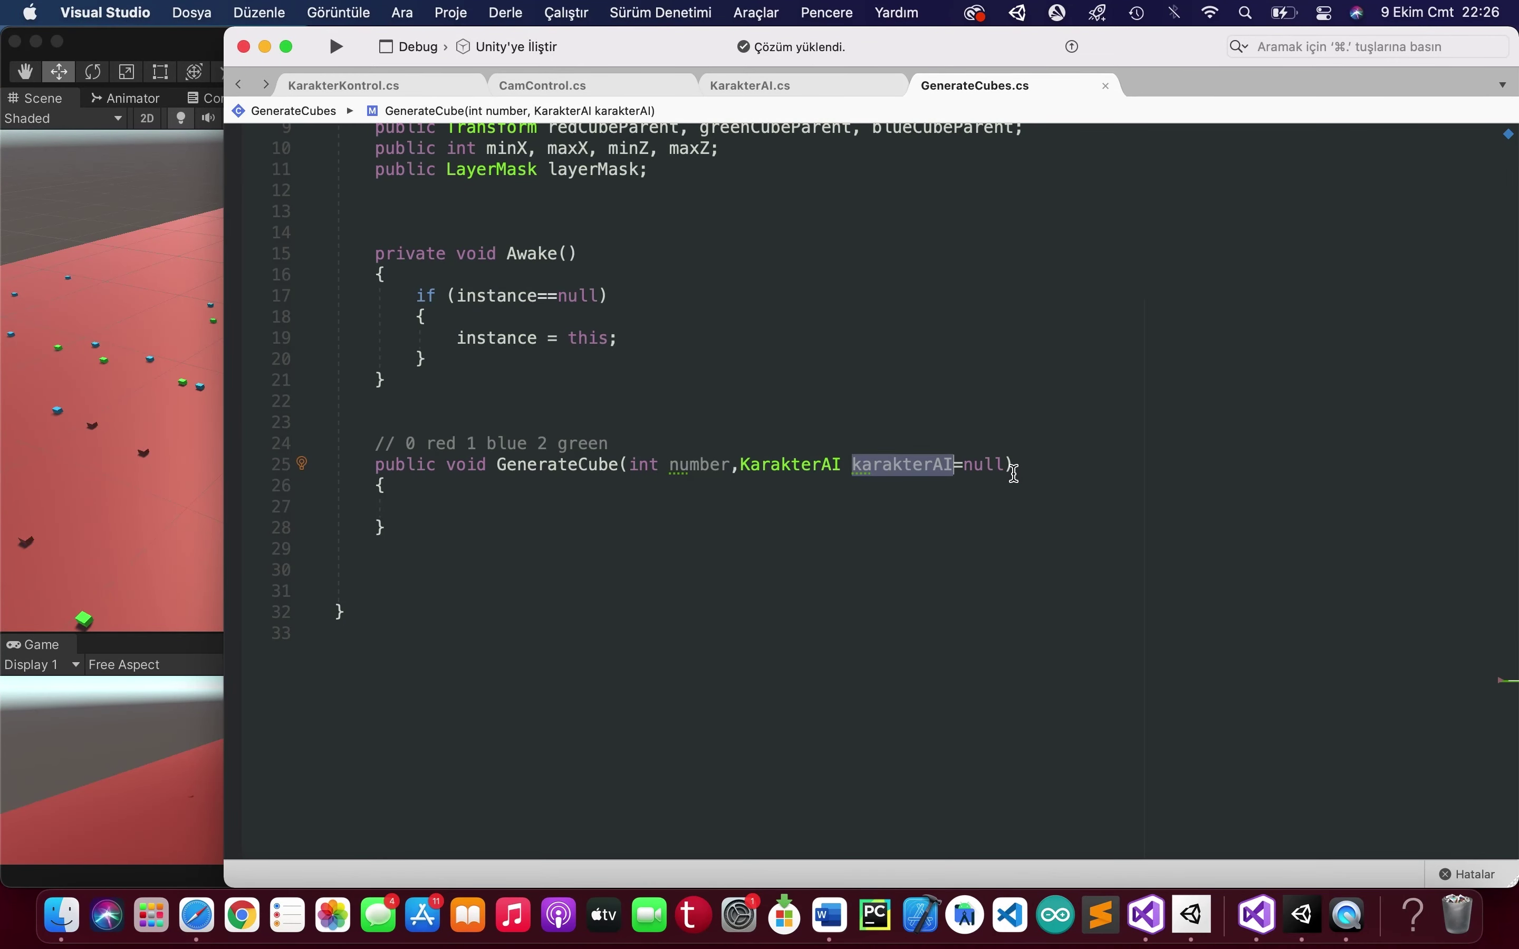
- Add an if (number==0) block in GenerateCube, save, and begin 'public void Generate(' below
click(697, 506)
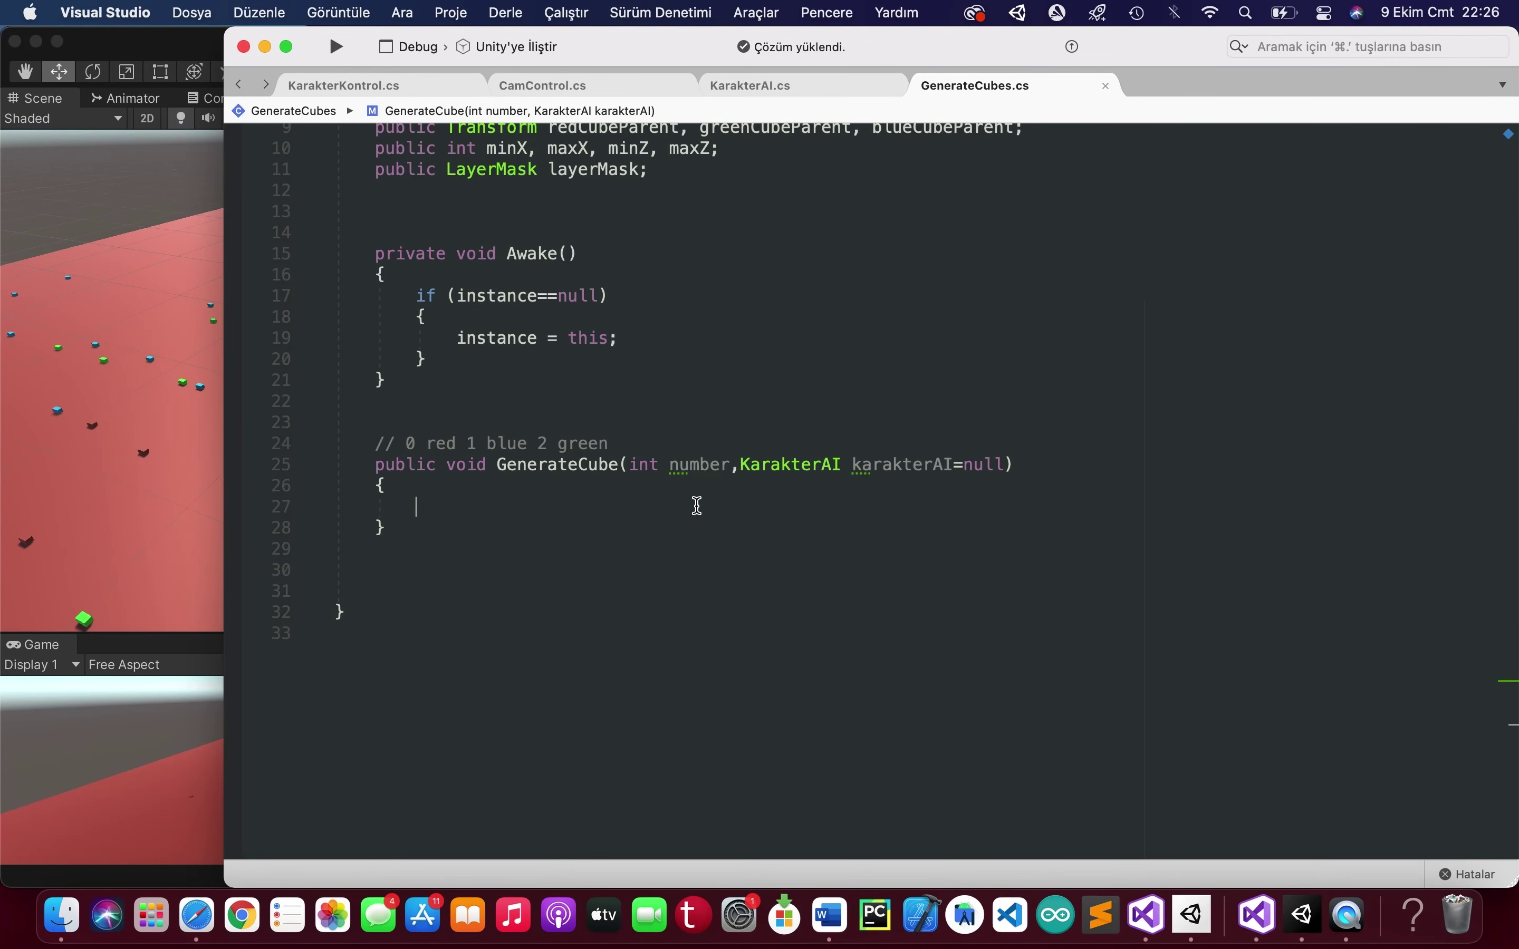
text(if)
key(Tab)
key(Tab)
text(nu)
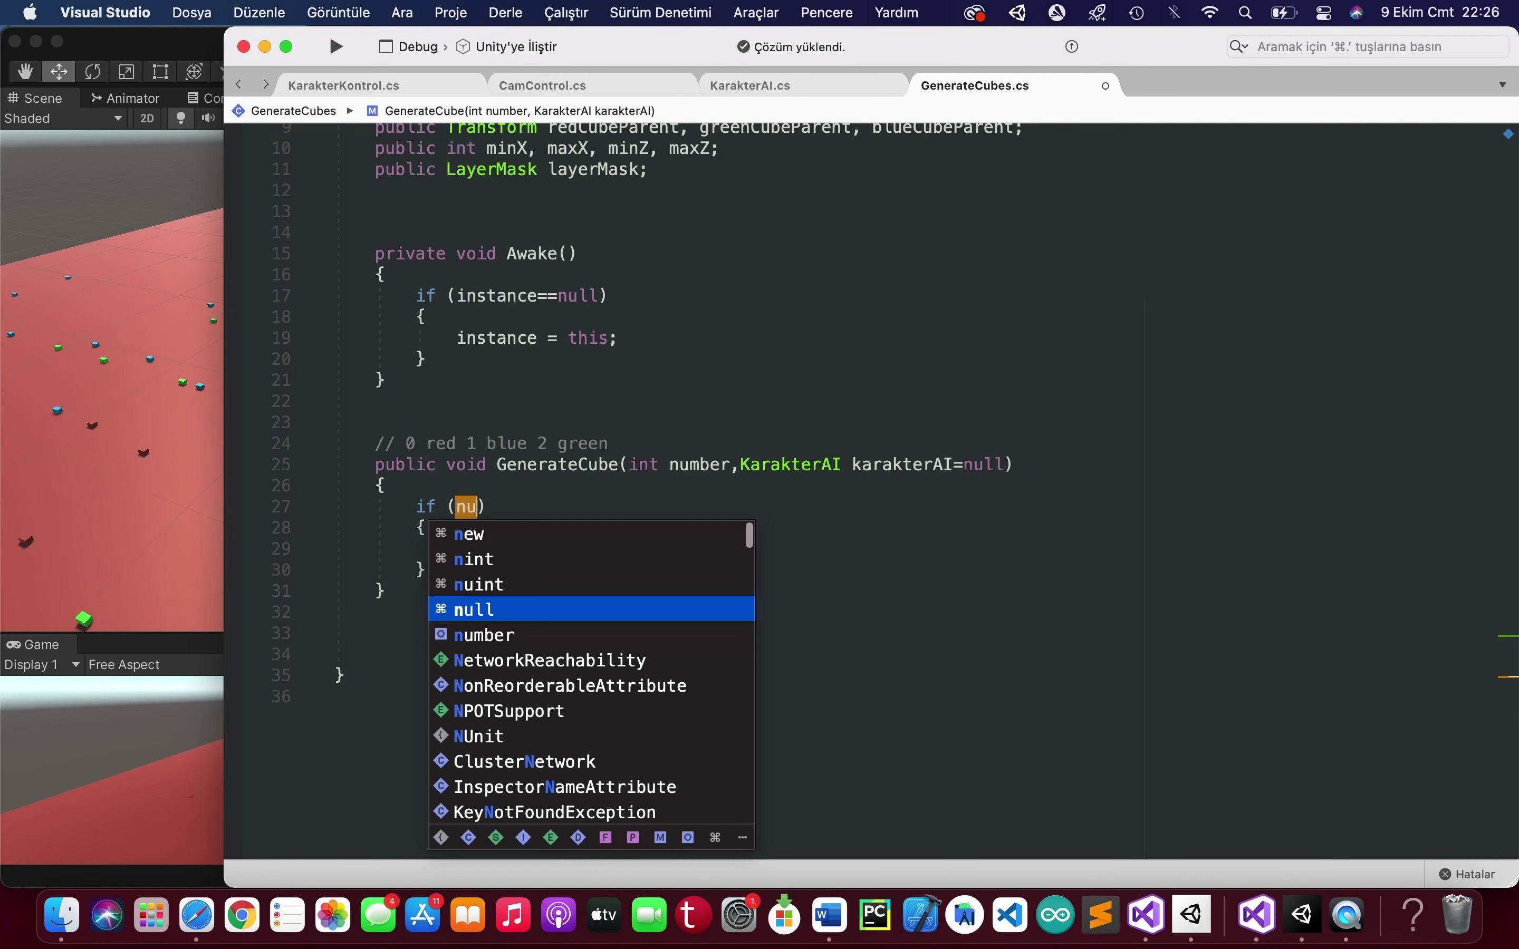
text(mber==0)
key(super+s)
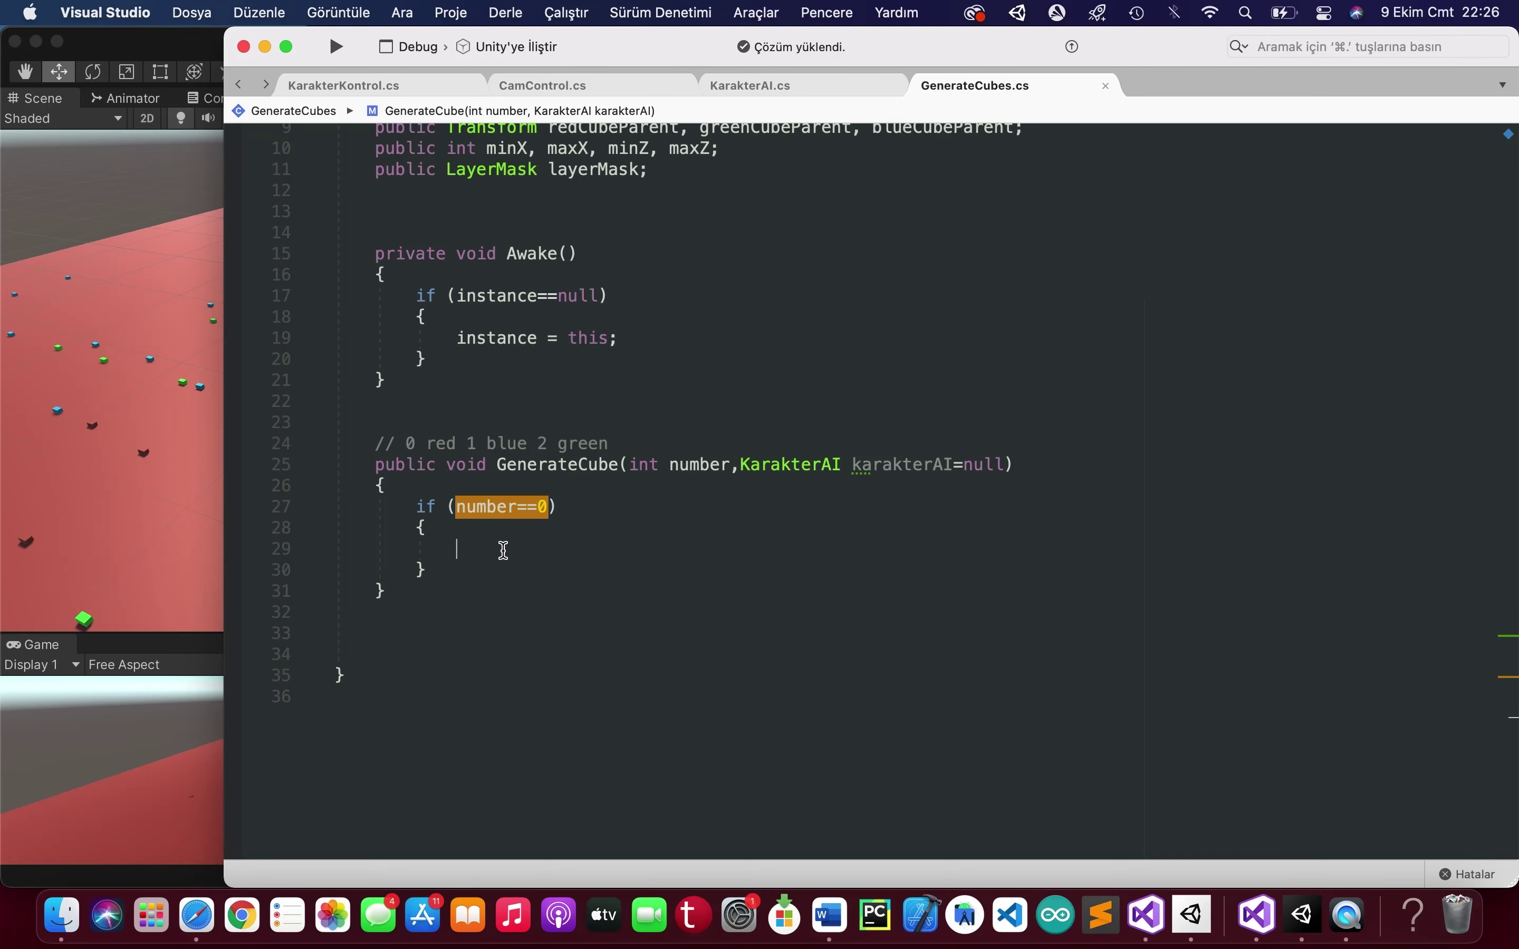
click(419, 611)
key(Return)
key(Return)
text(public void )
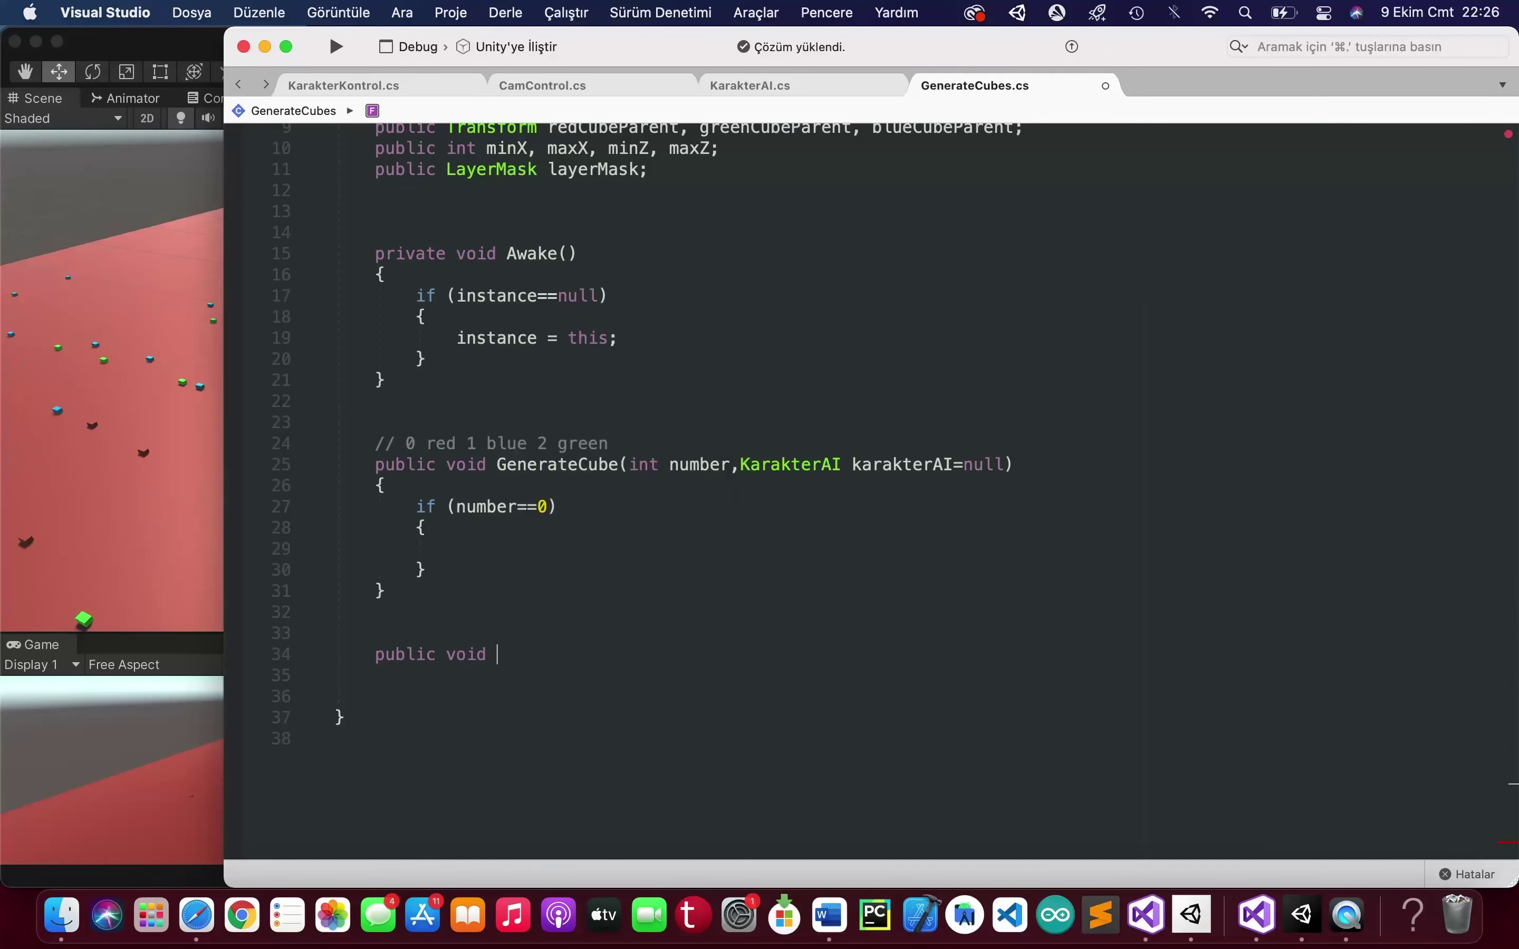
text(Generate()
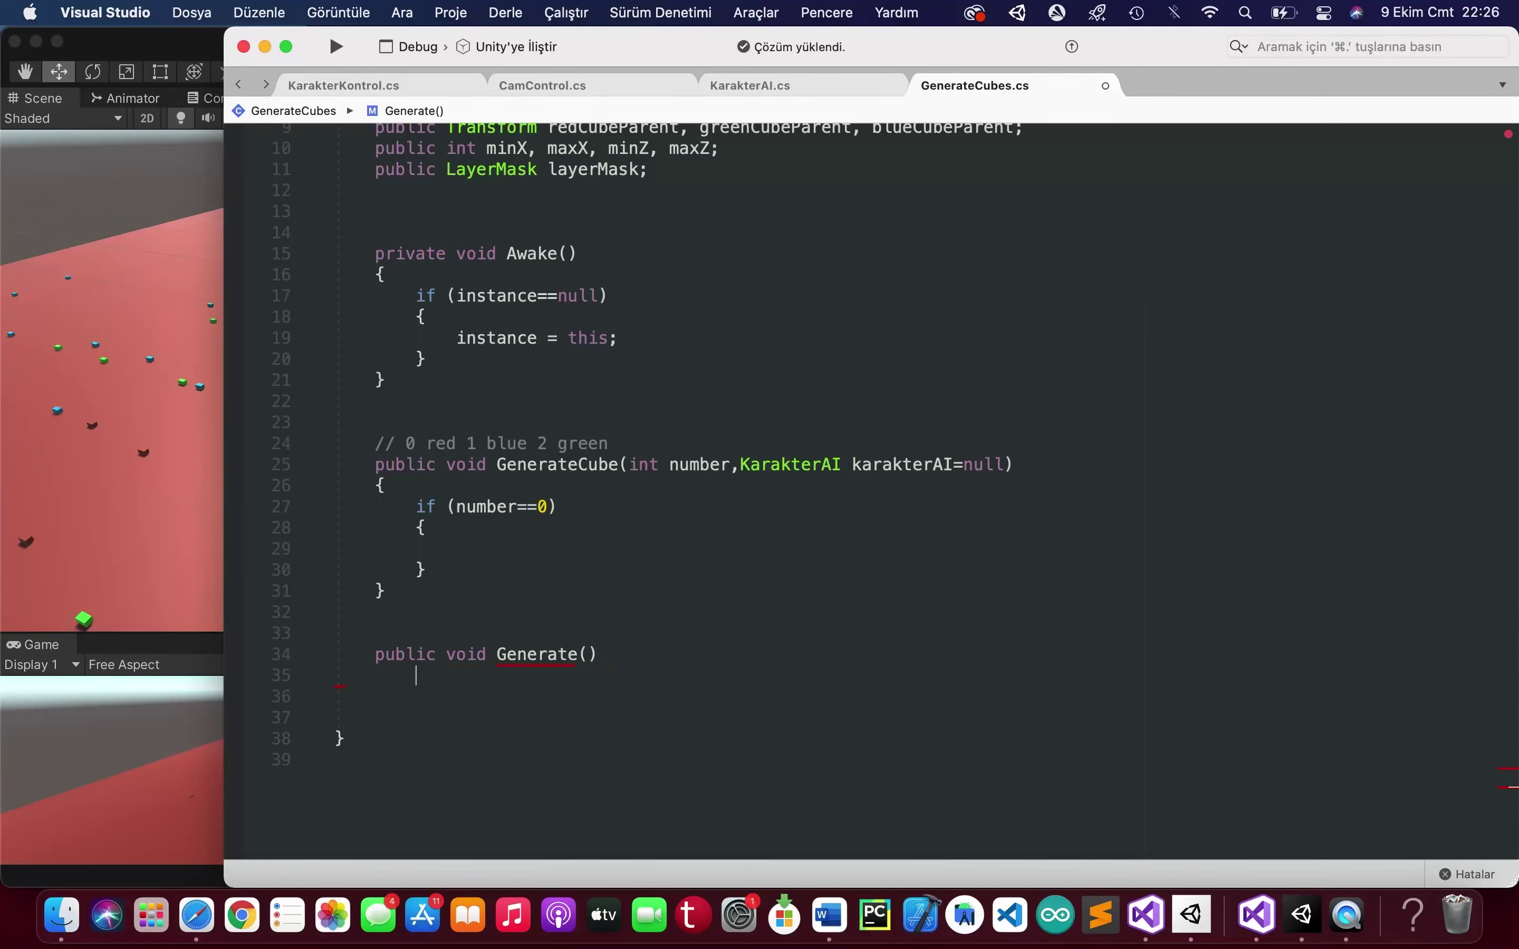
text({)
- Give the Generate definition the parameters GameObject gameObject and Transform parent
key(Return)
click(505, 550)
text(Gene)
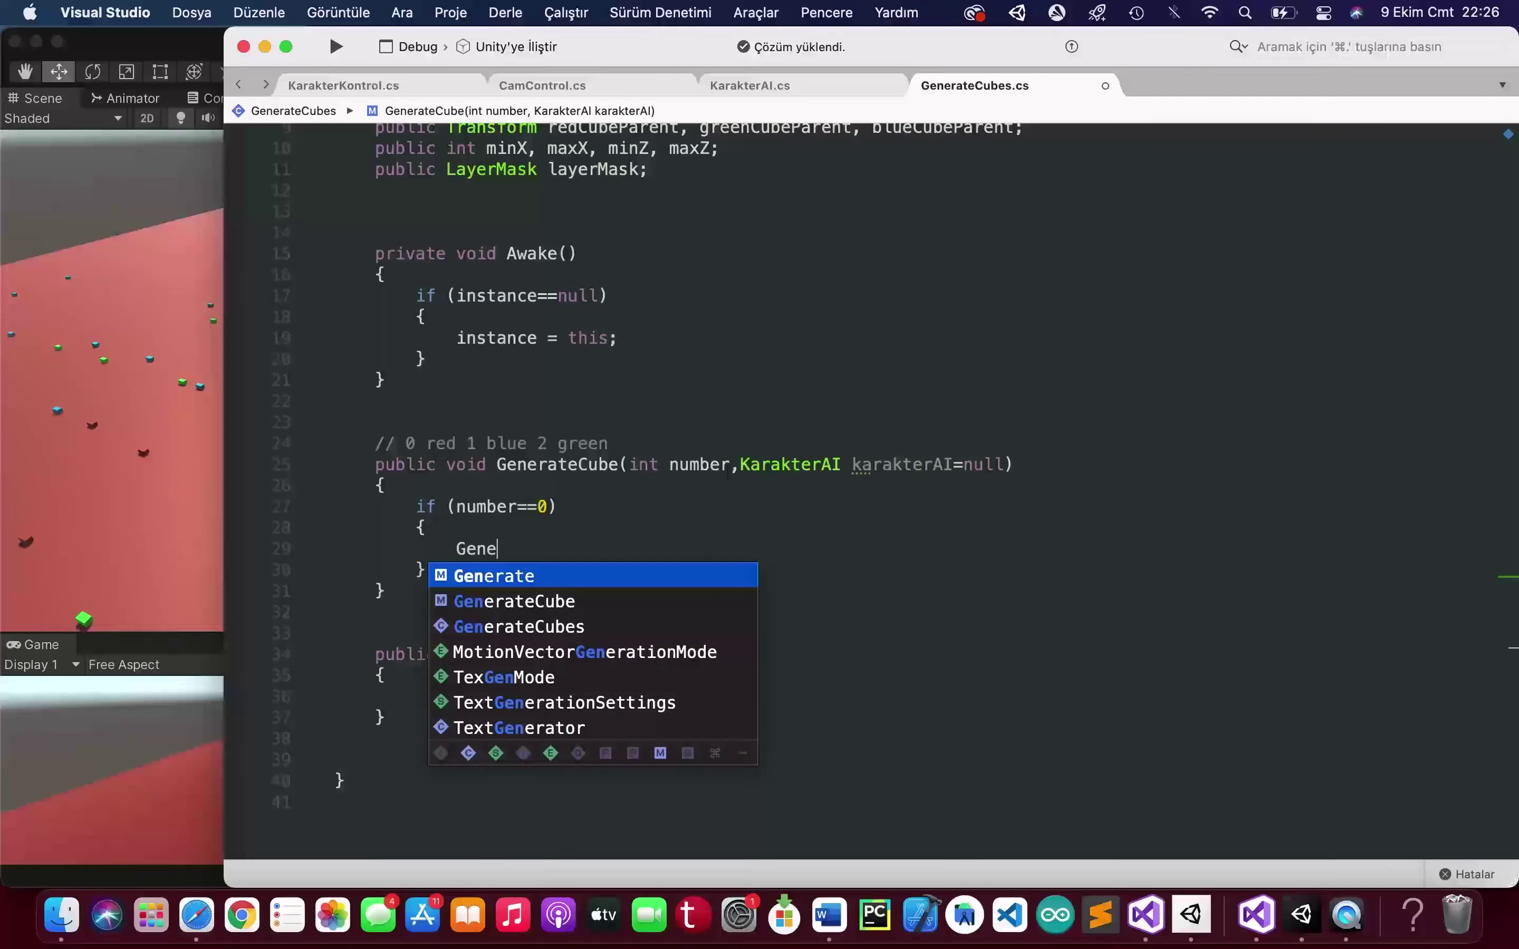
text(rate()
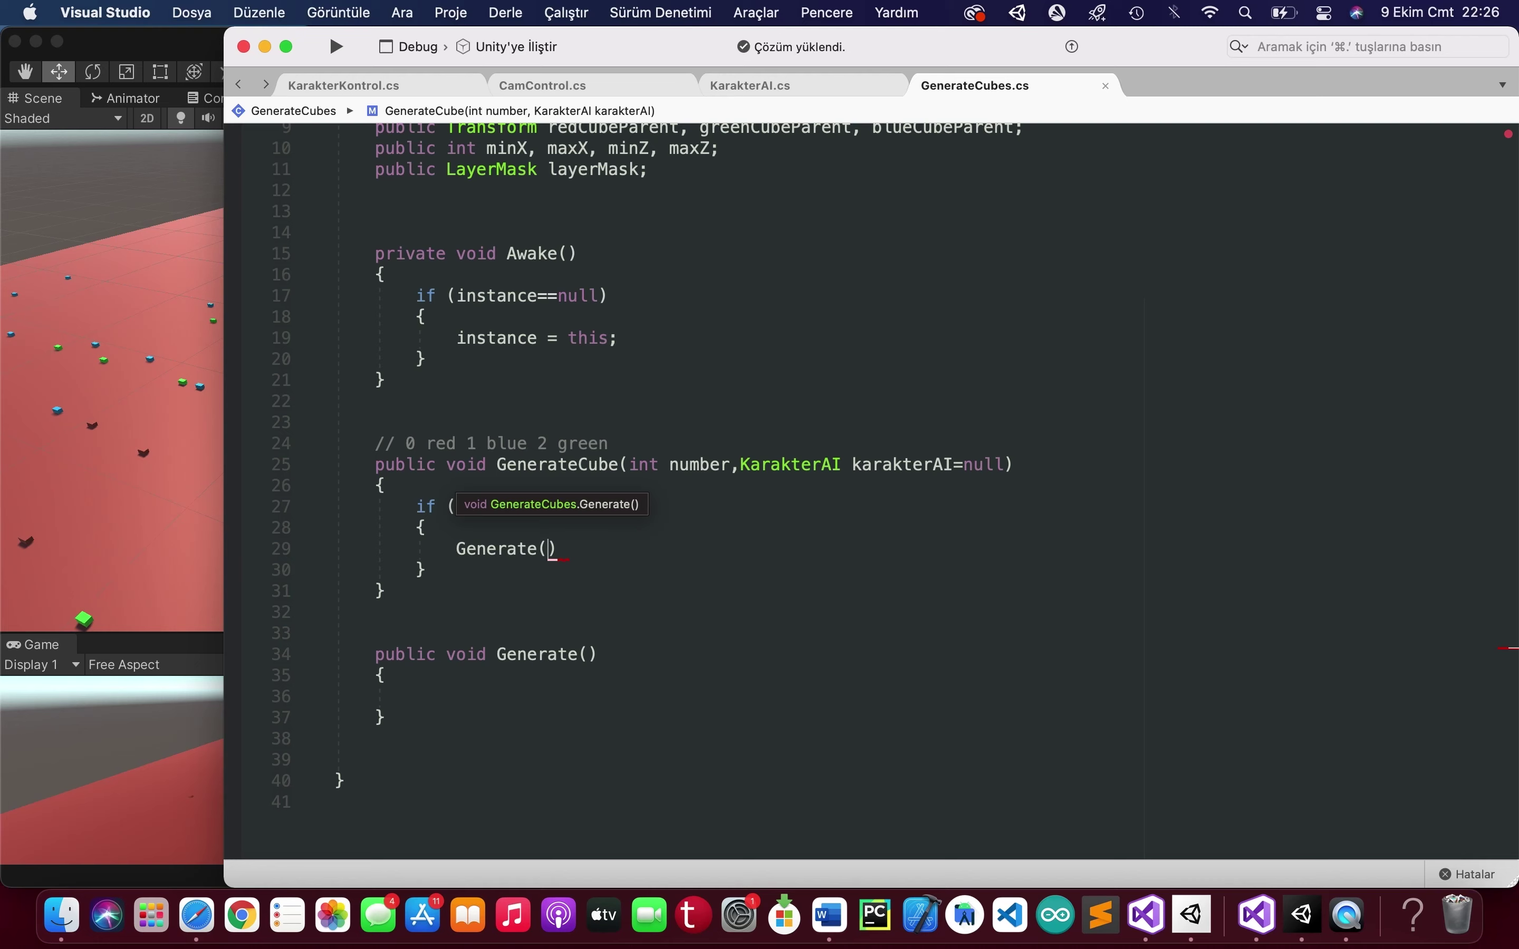
text(GameObject gam)
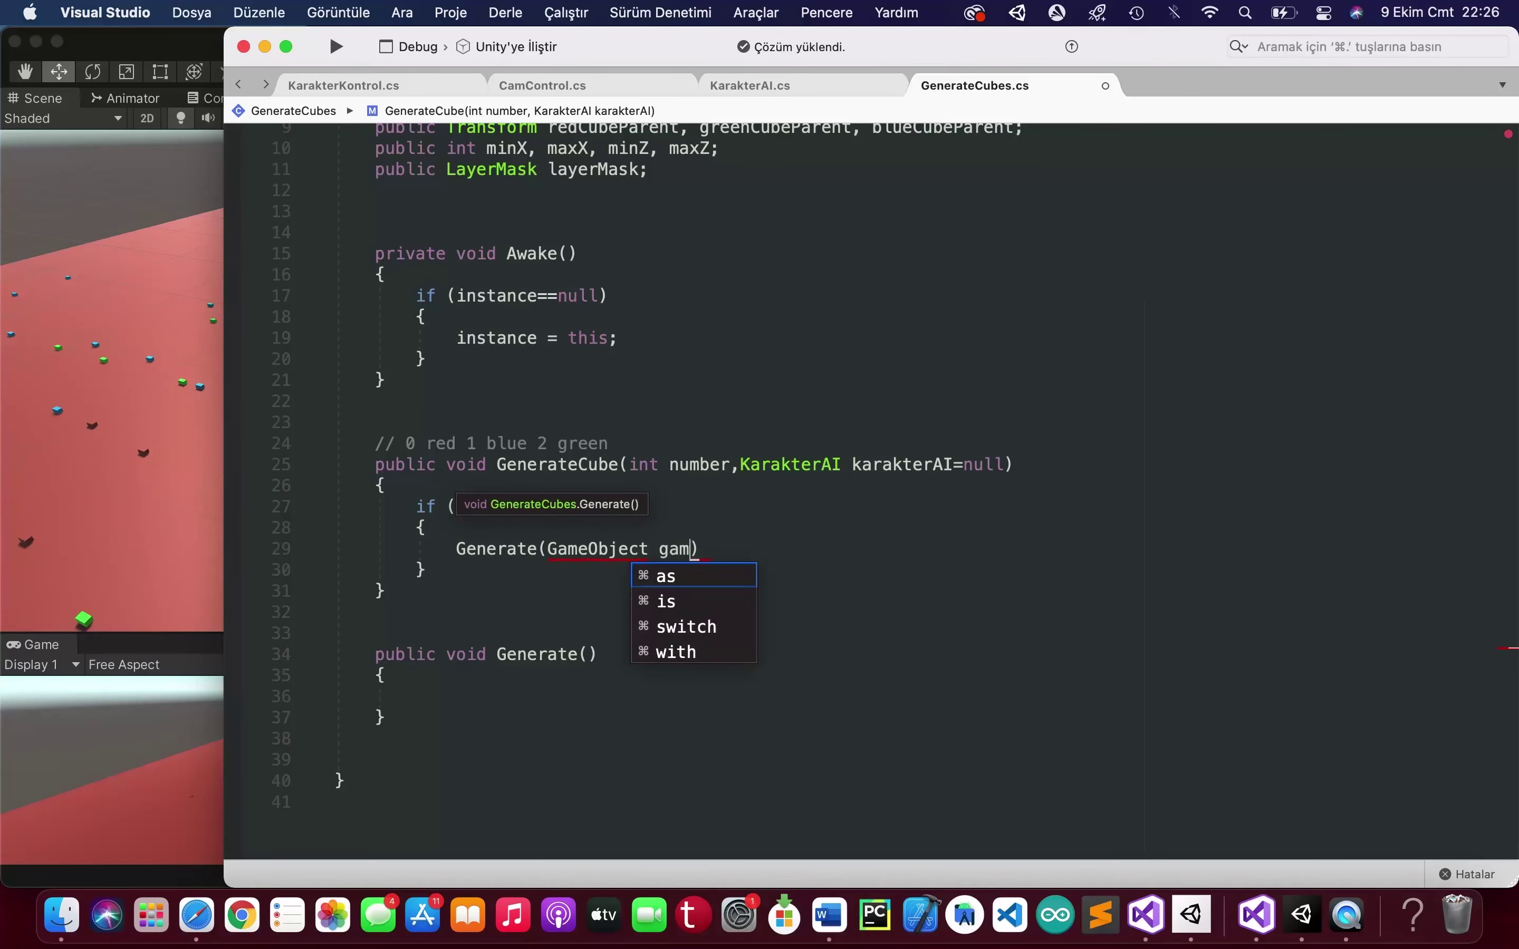
text(eObje)
text(ct,)
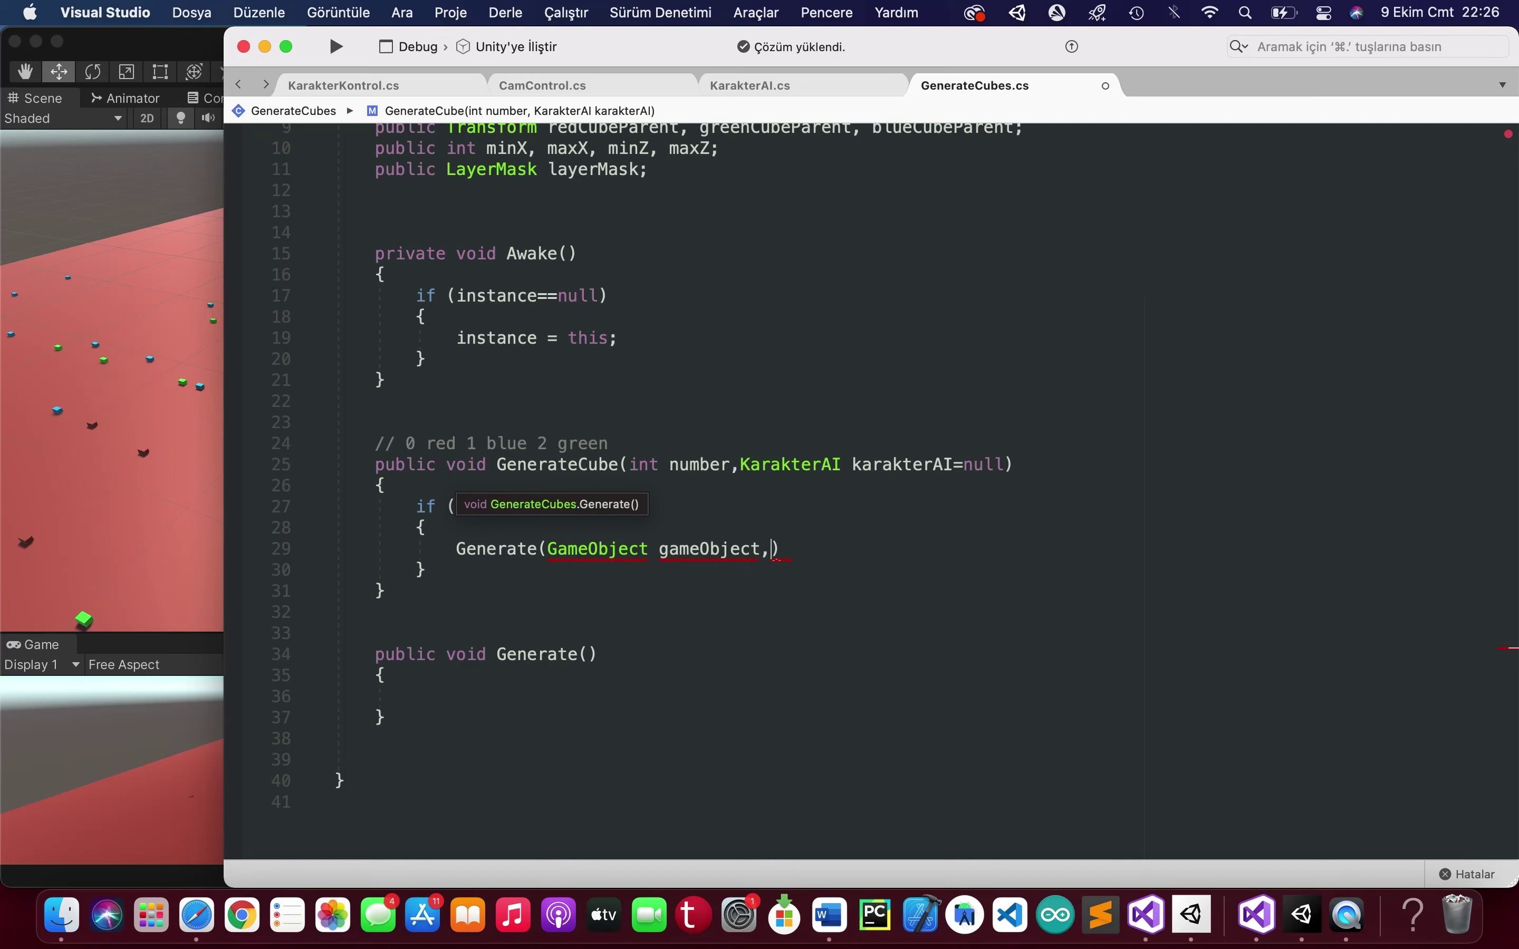
text(Transform parent,)
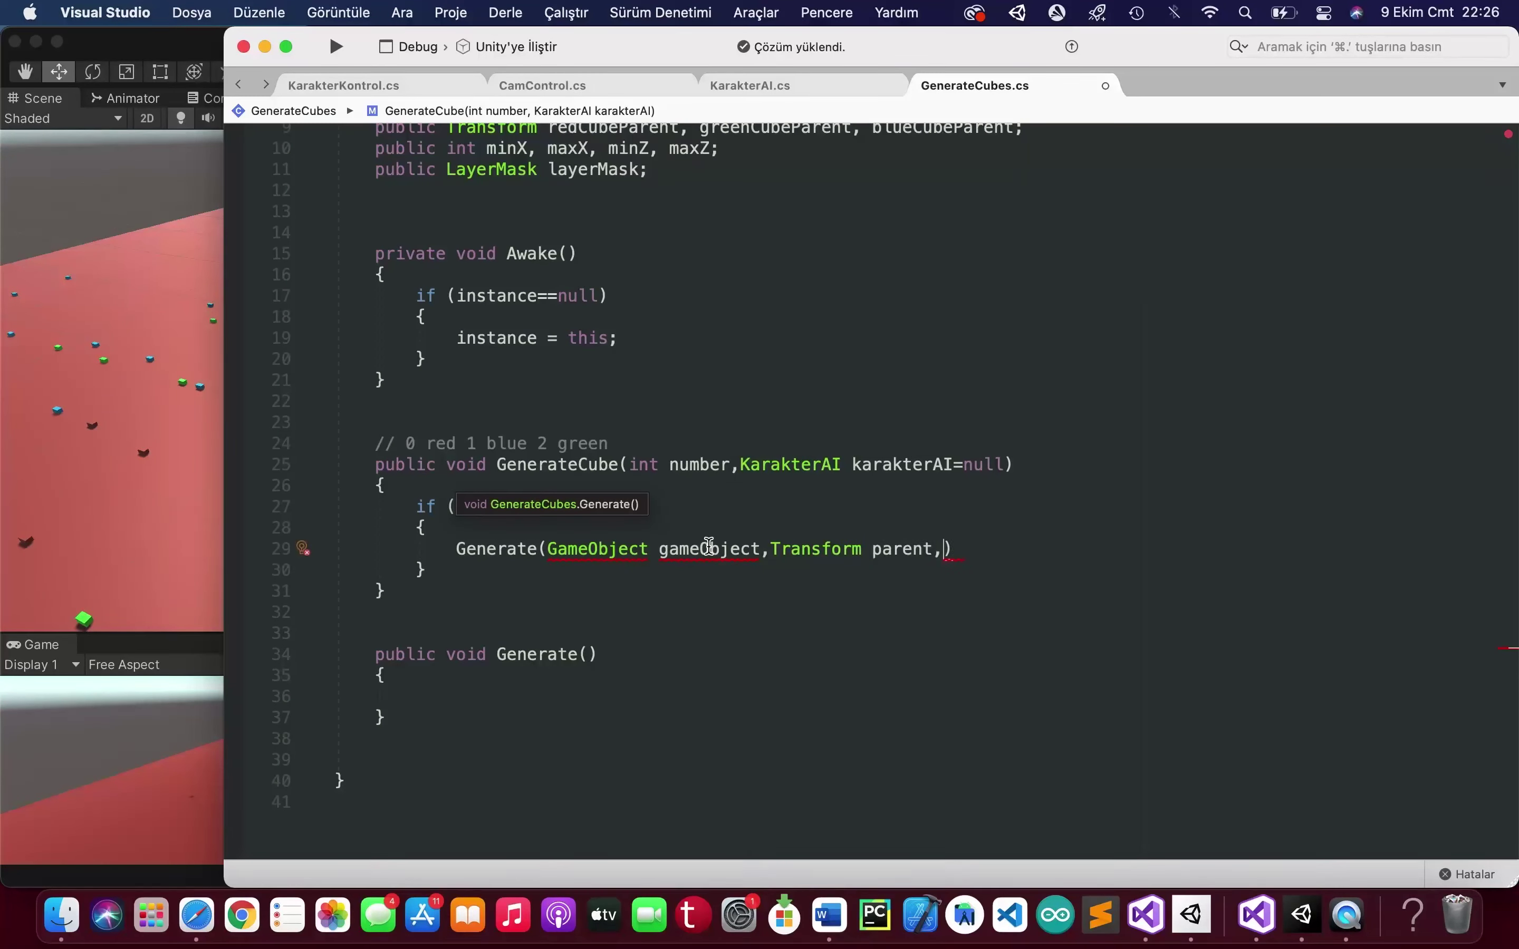
drag(945, 550, 546, 549)
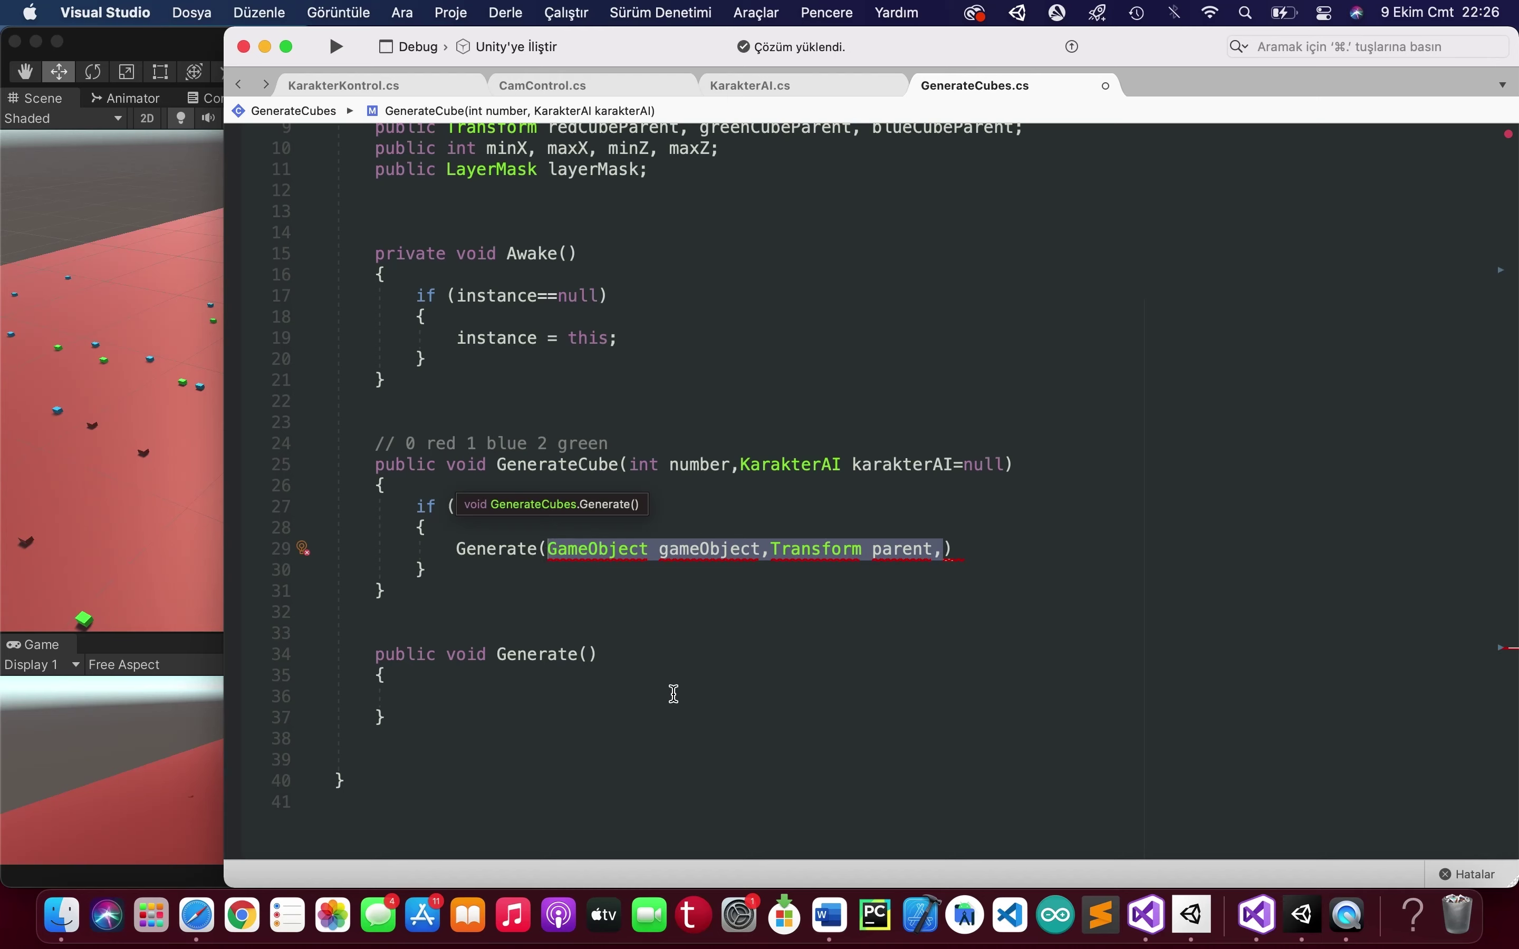
key(BackSpace)
click(591, 656)
text(GameObject gameObject, Transform parent,)
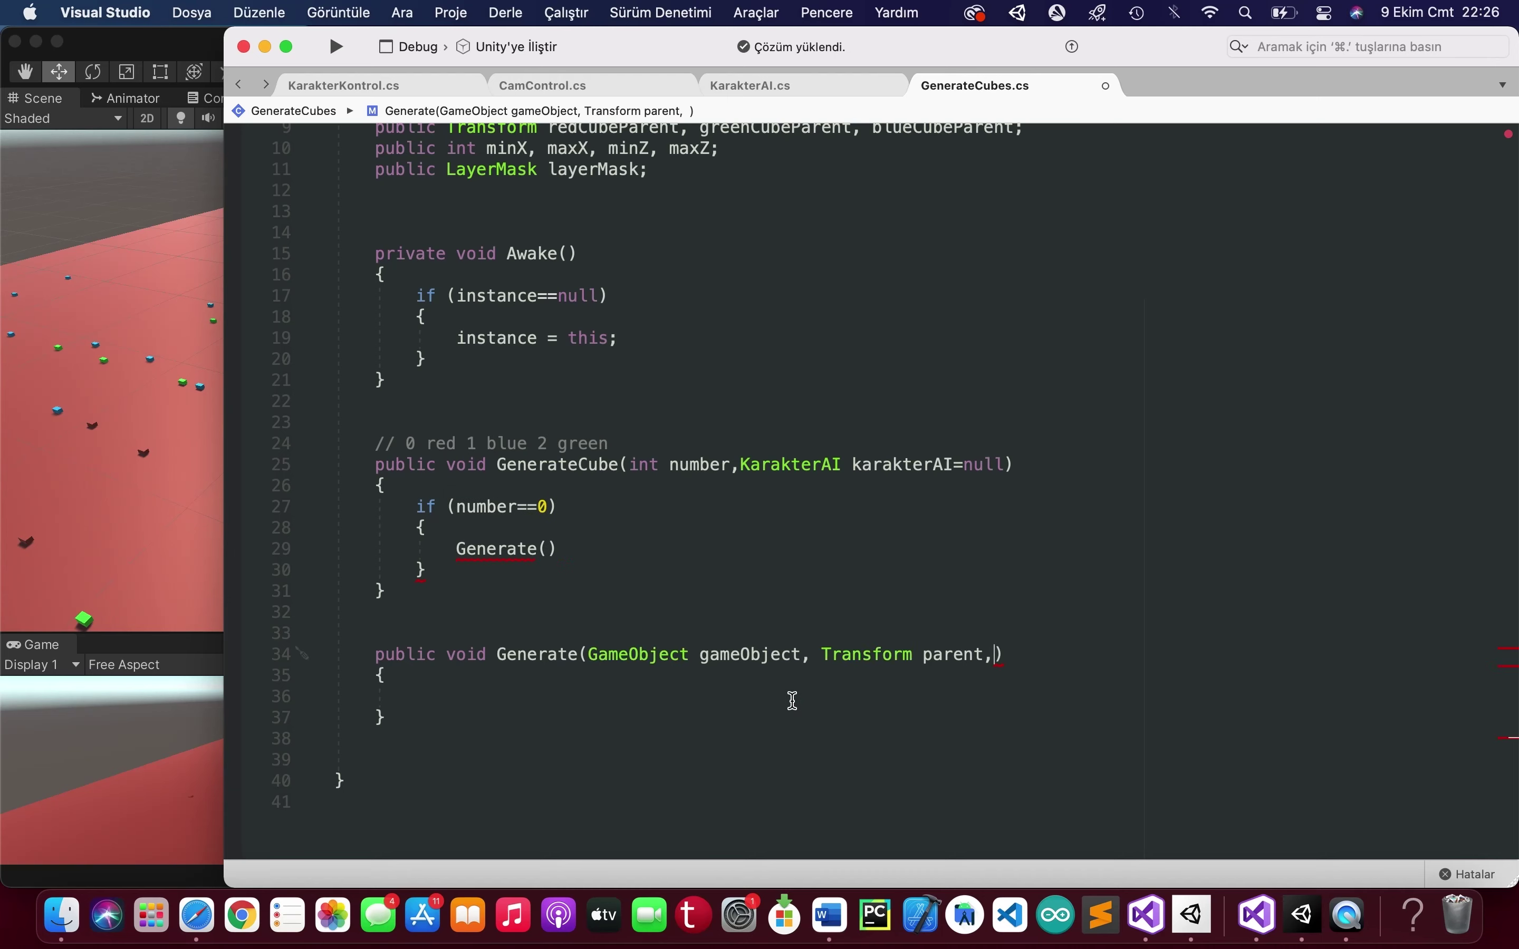
- Add the optional KarakterAI karakterAI = null parameter to Generate and call Generate() in the if
drag(1003, 465, 740, 465)
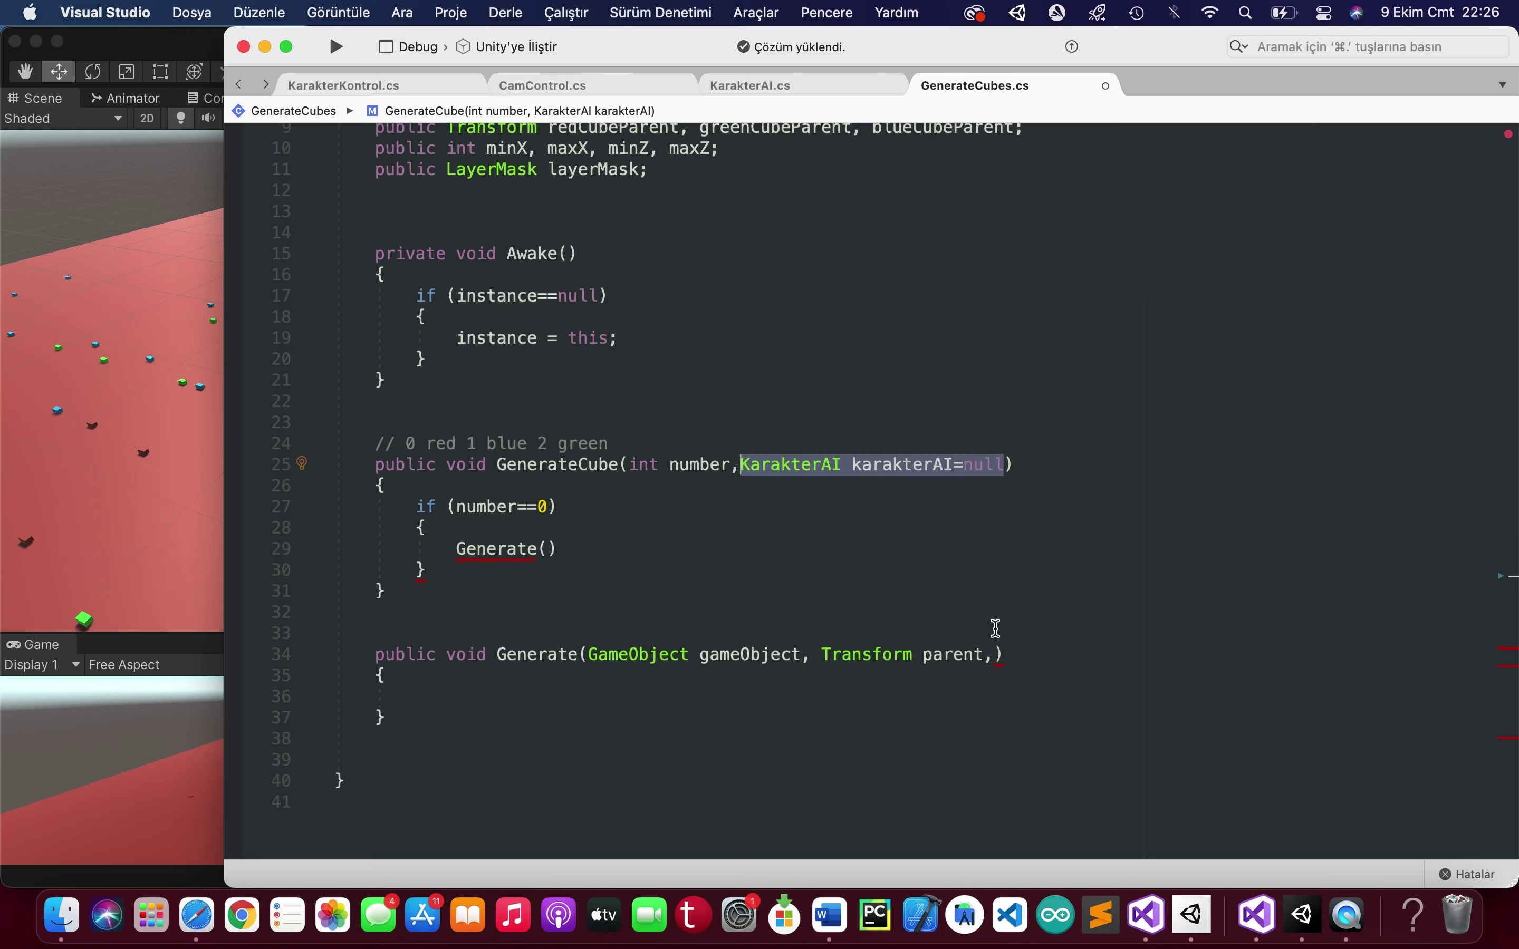
key(super+c)
click(998, 654)
key(super+v)
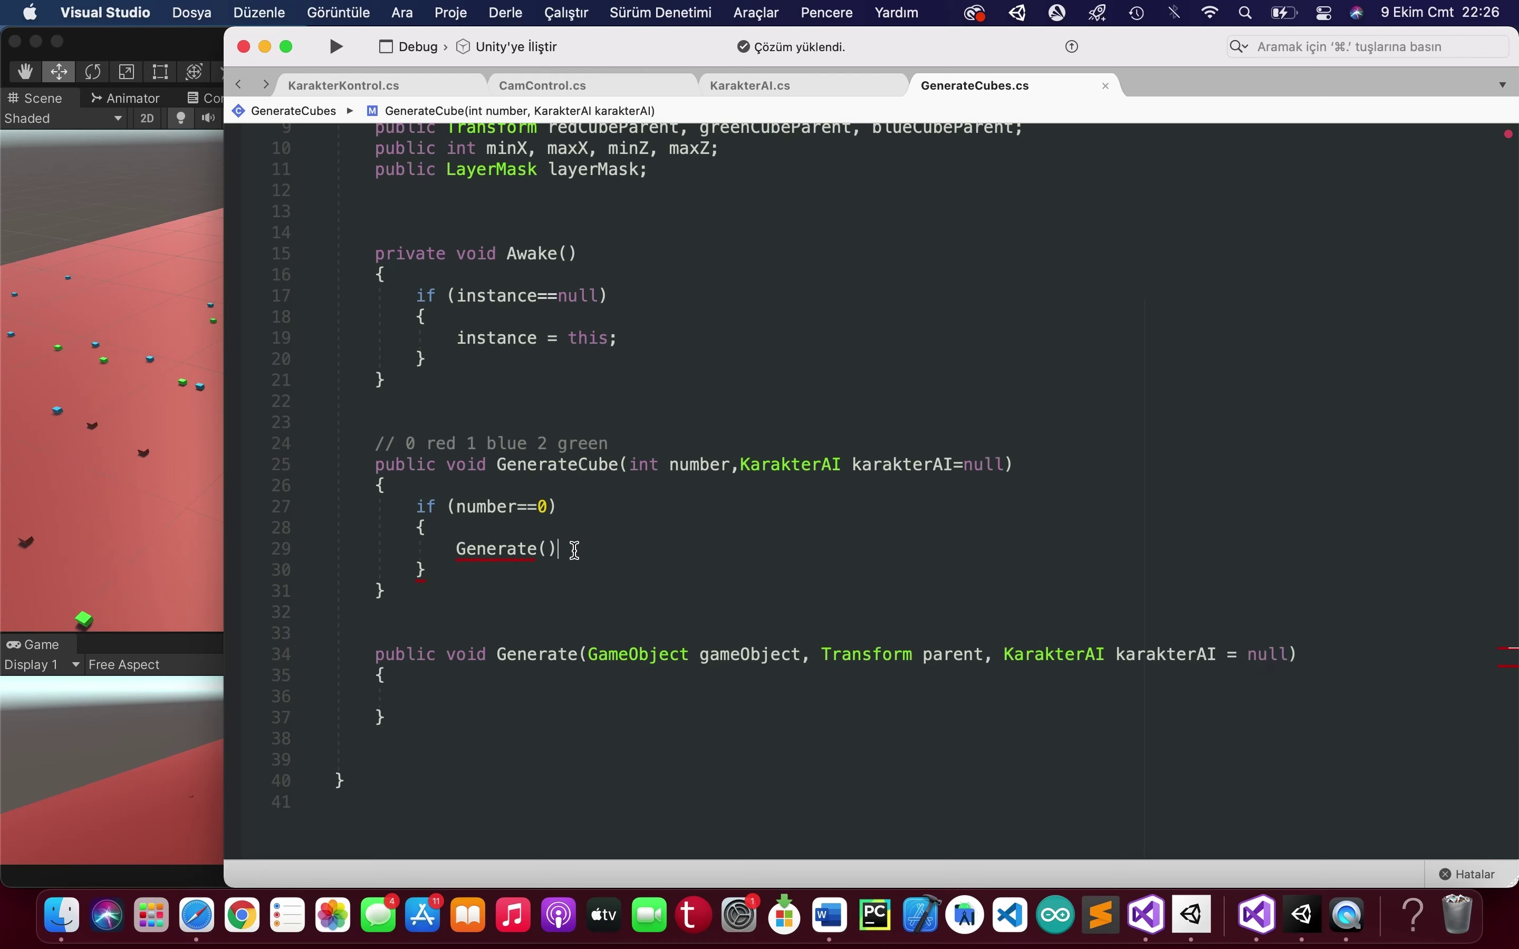
text(;)
drag(618, 654, 878, 678)
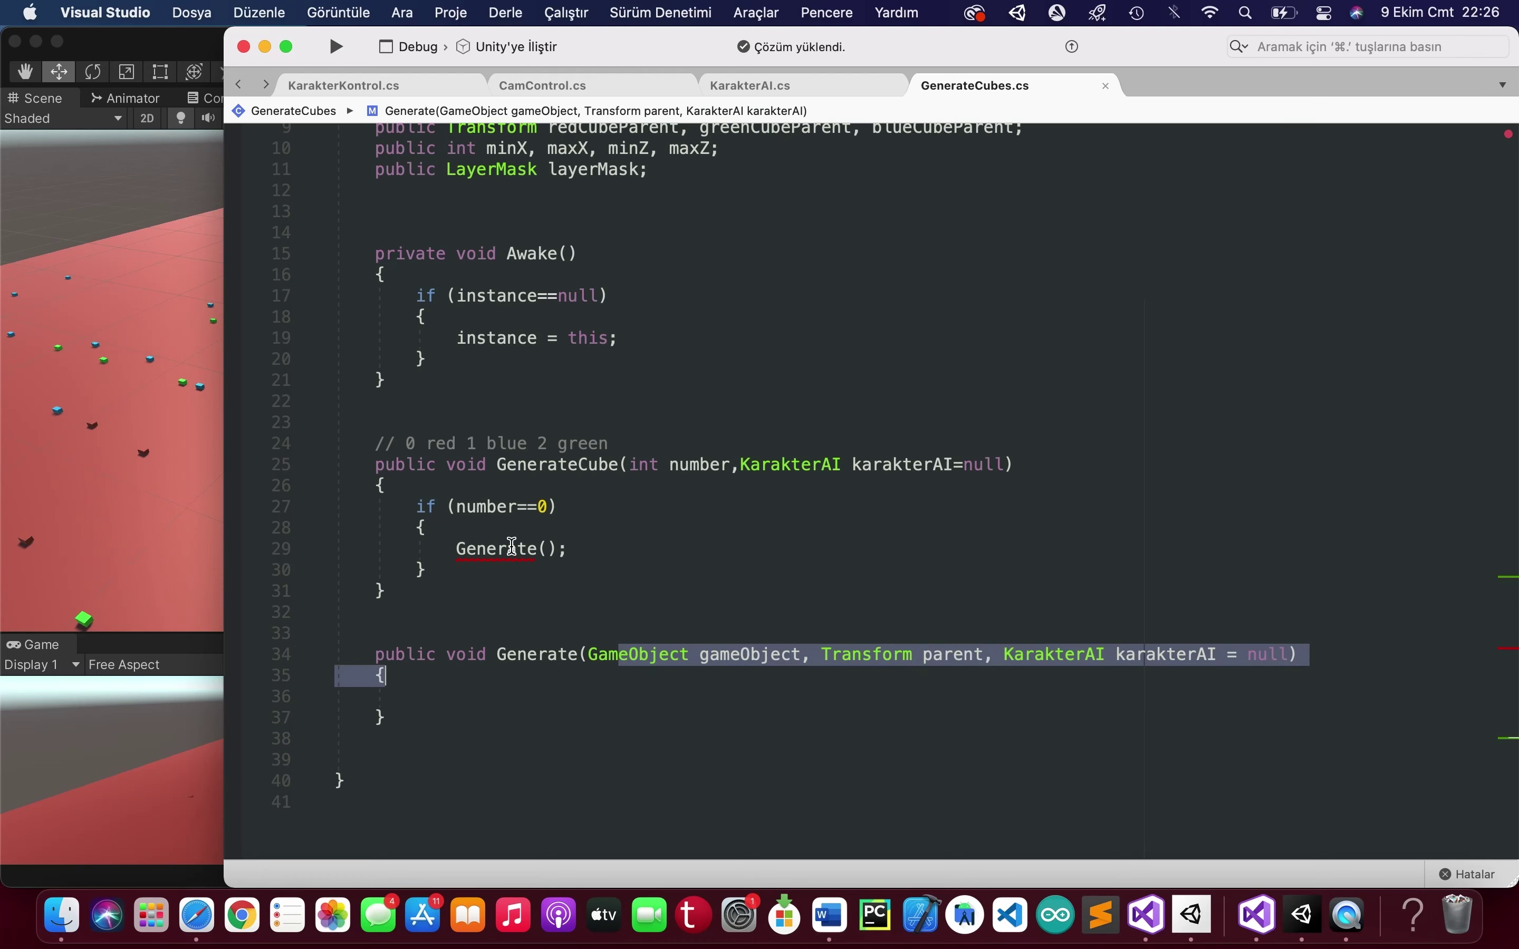
click(545, 548)
- Pass redCube, redCubeParent and karakterAI as the arguments of the Generate call
text(redc)
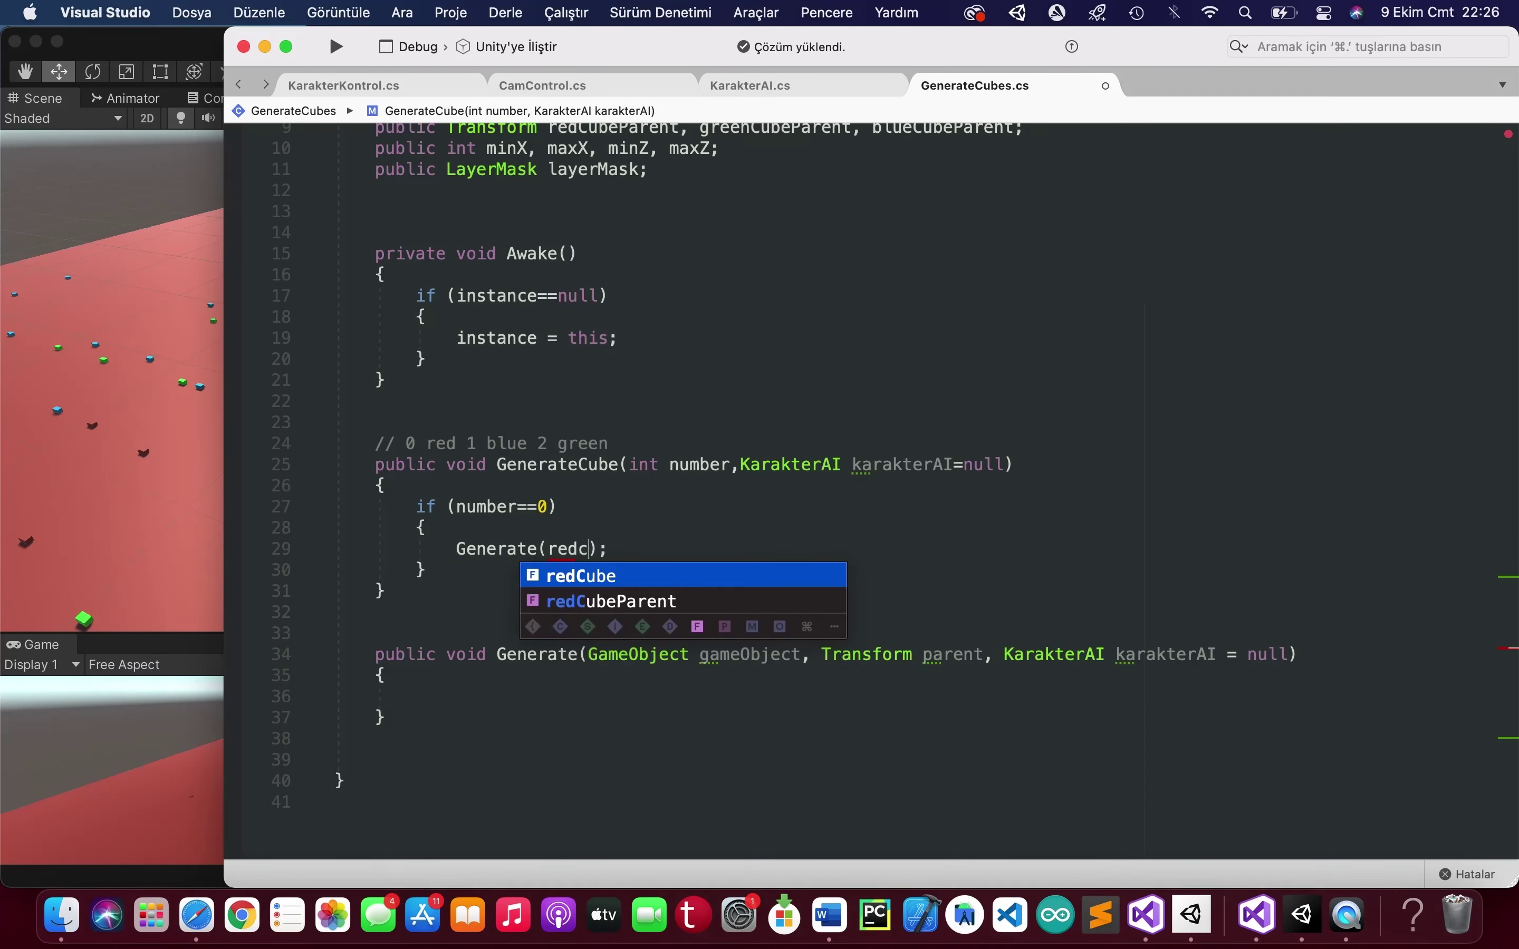
text(,)
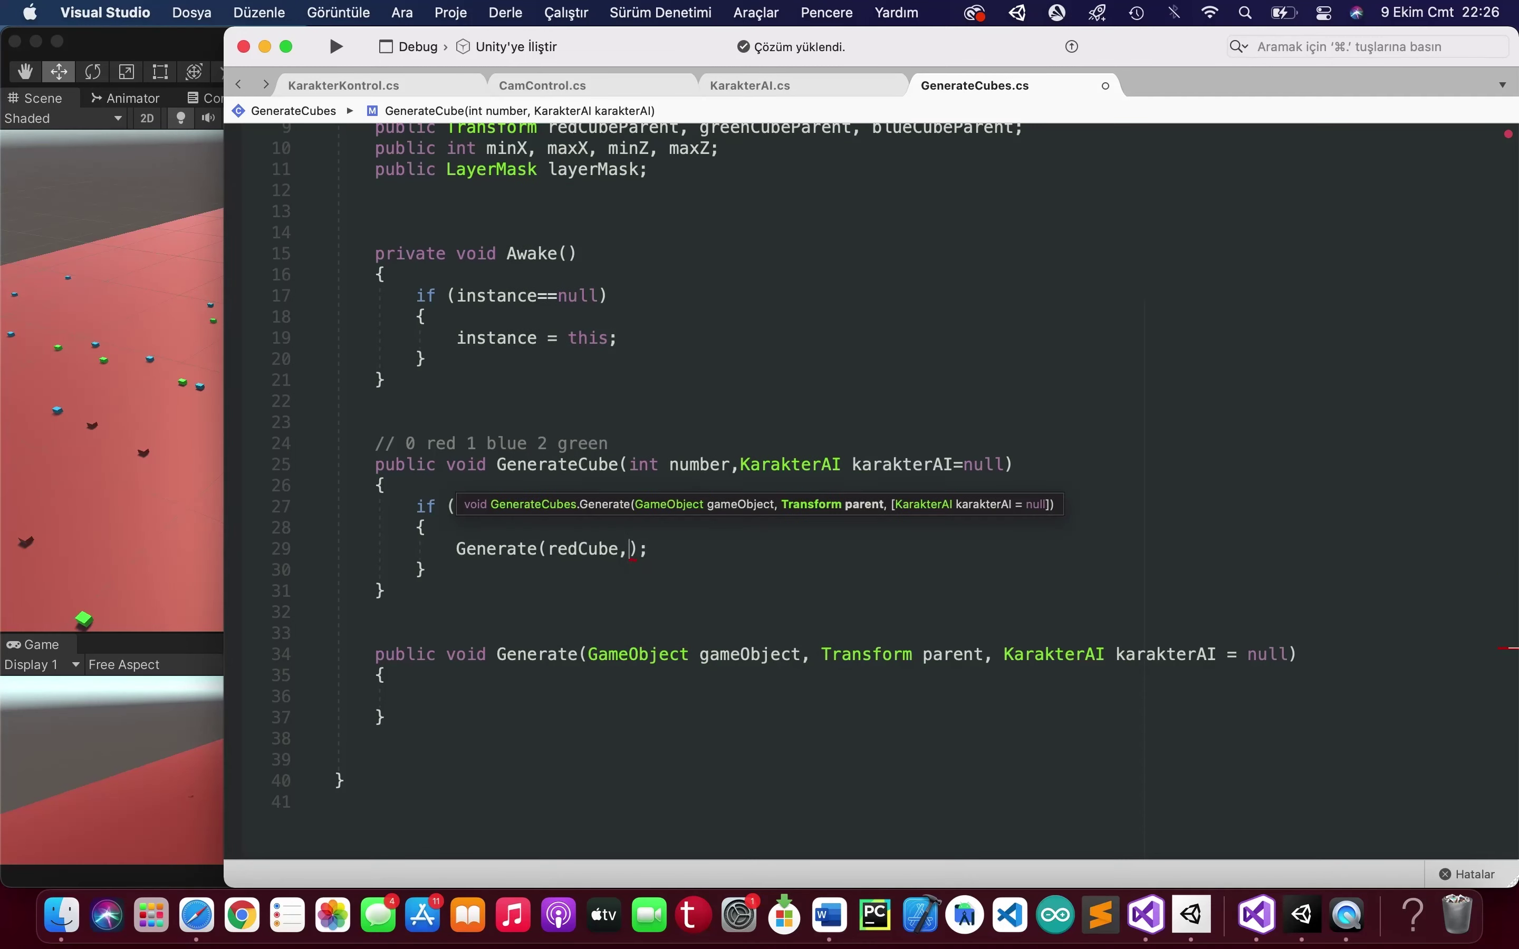
text(redp)
key(Return)
text(,)
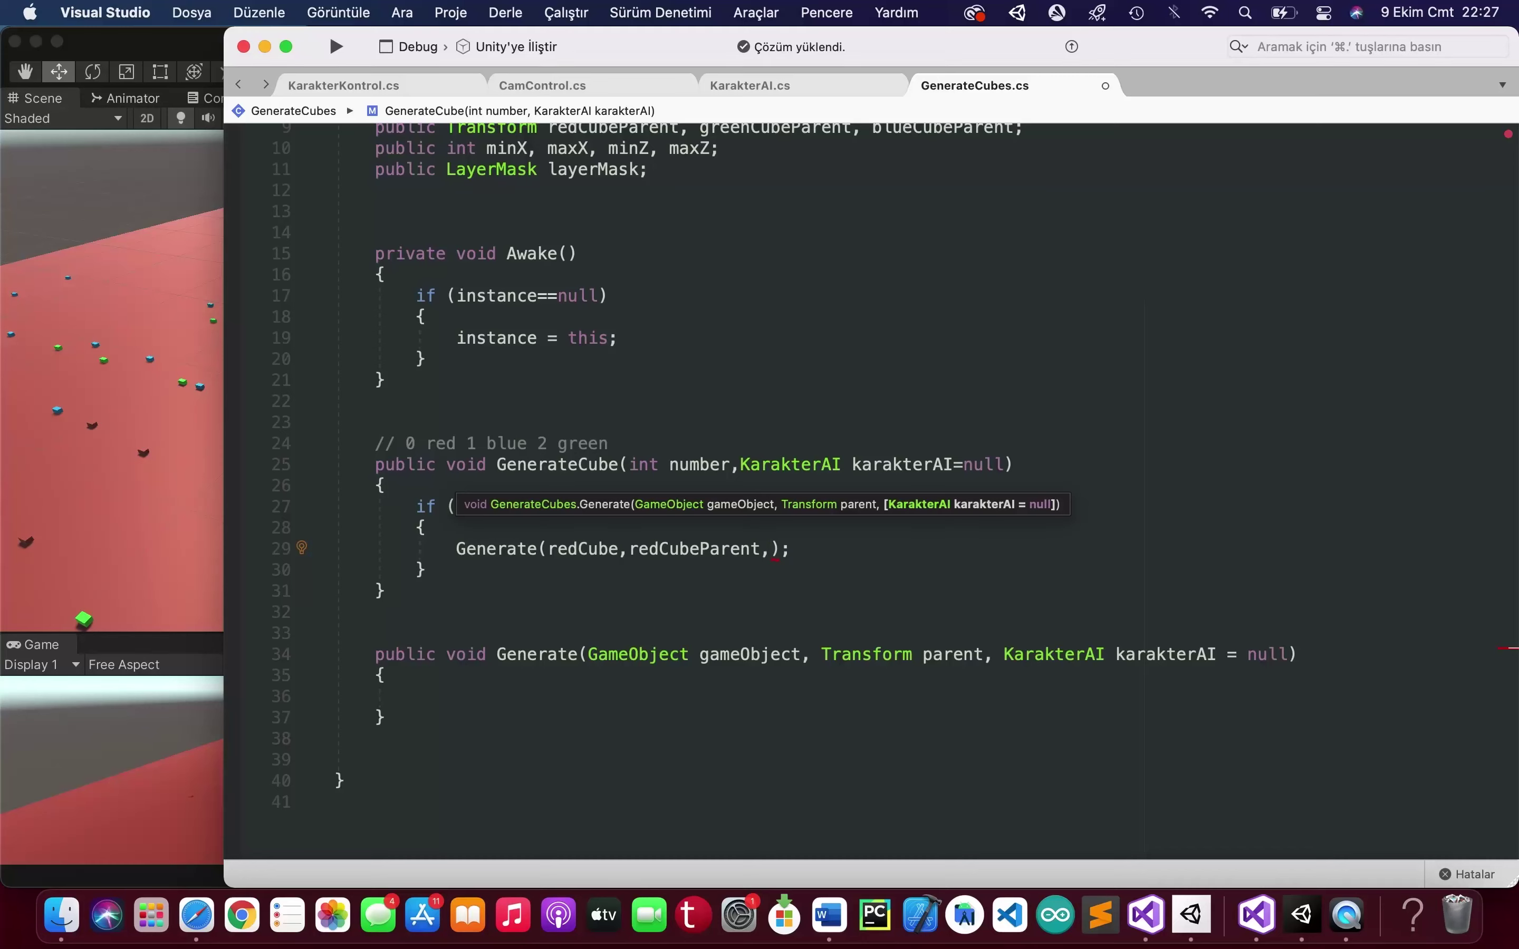
text(kar)
key(Return)
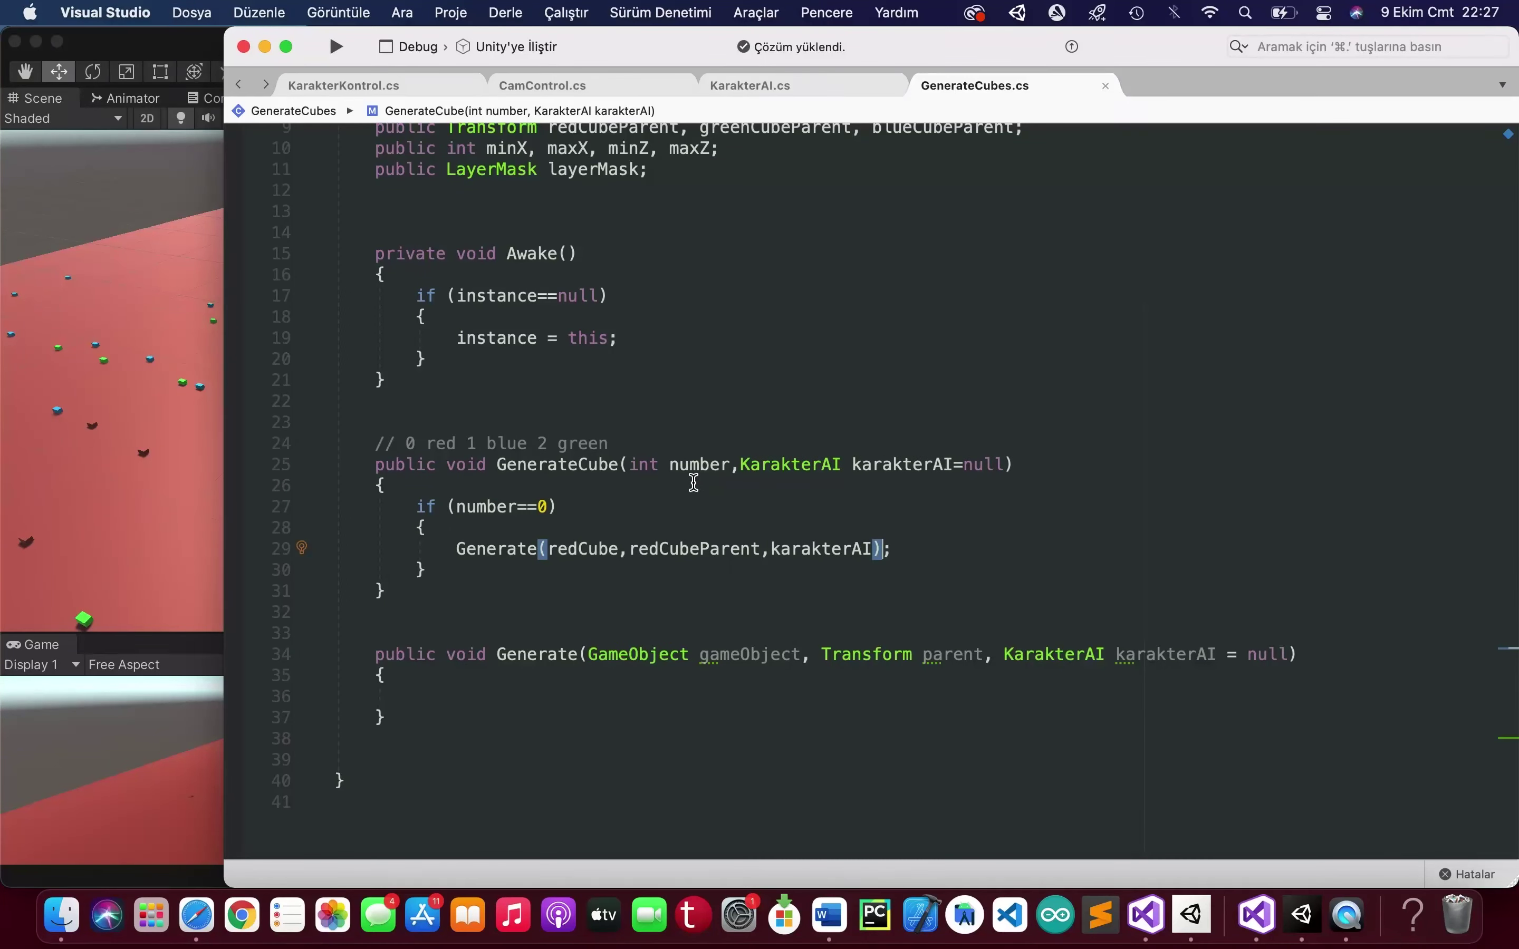
- Duplicate the number==0 block twice and change the third copy's condition to number==2
click(517, 506)
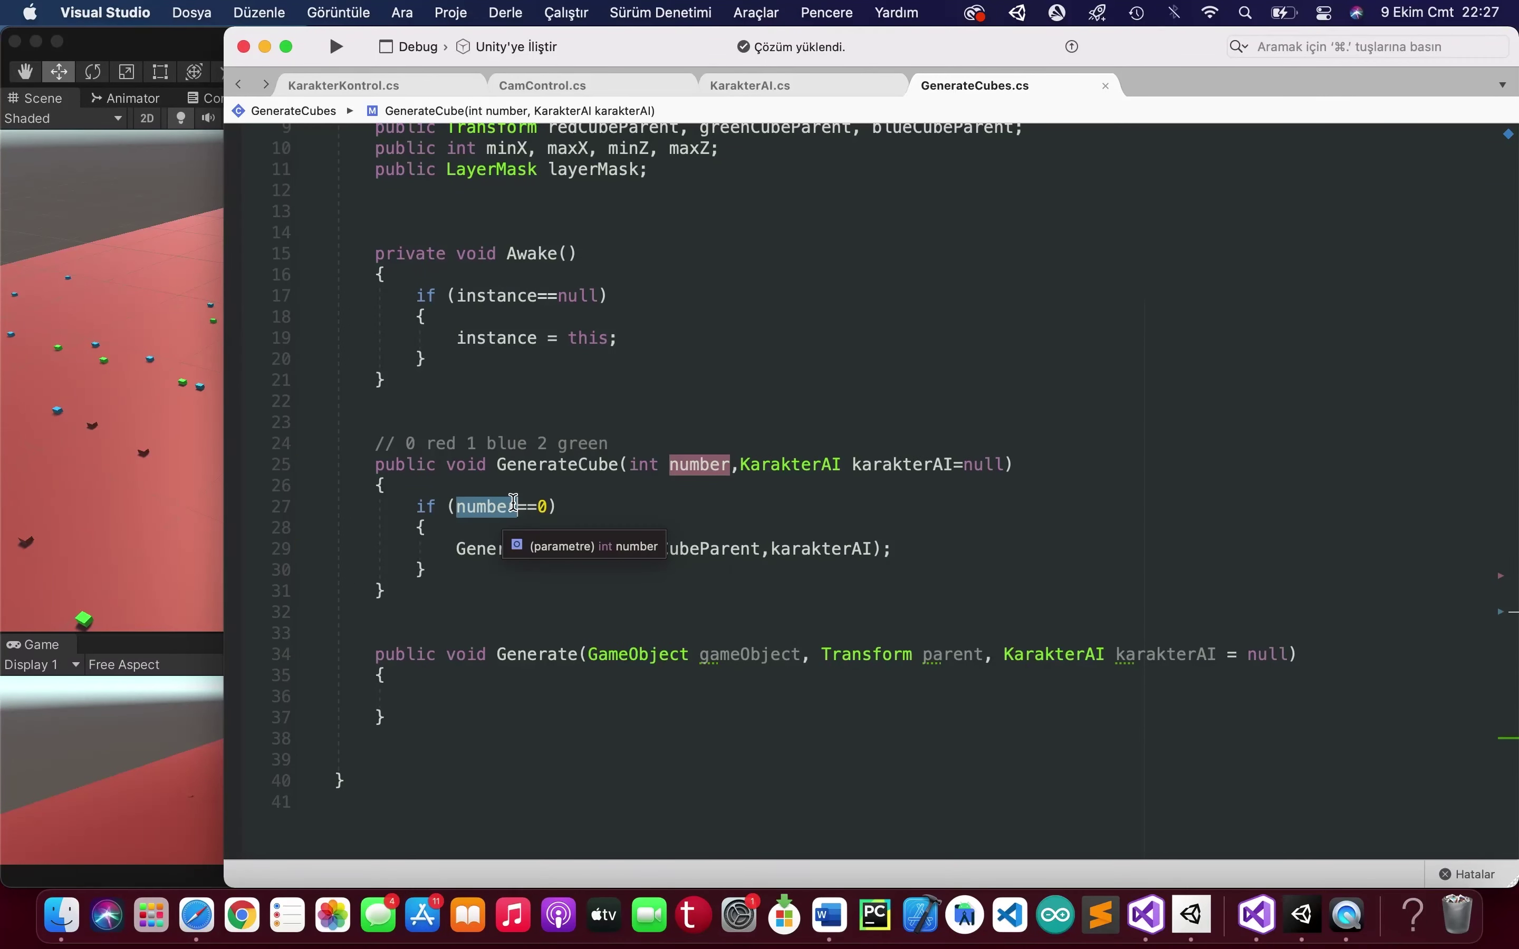
drag(458, 490, 427, 570)
key(super+c)
key(Right)
key(super+v)
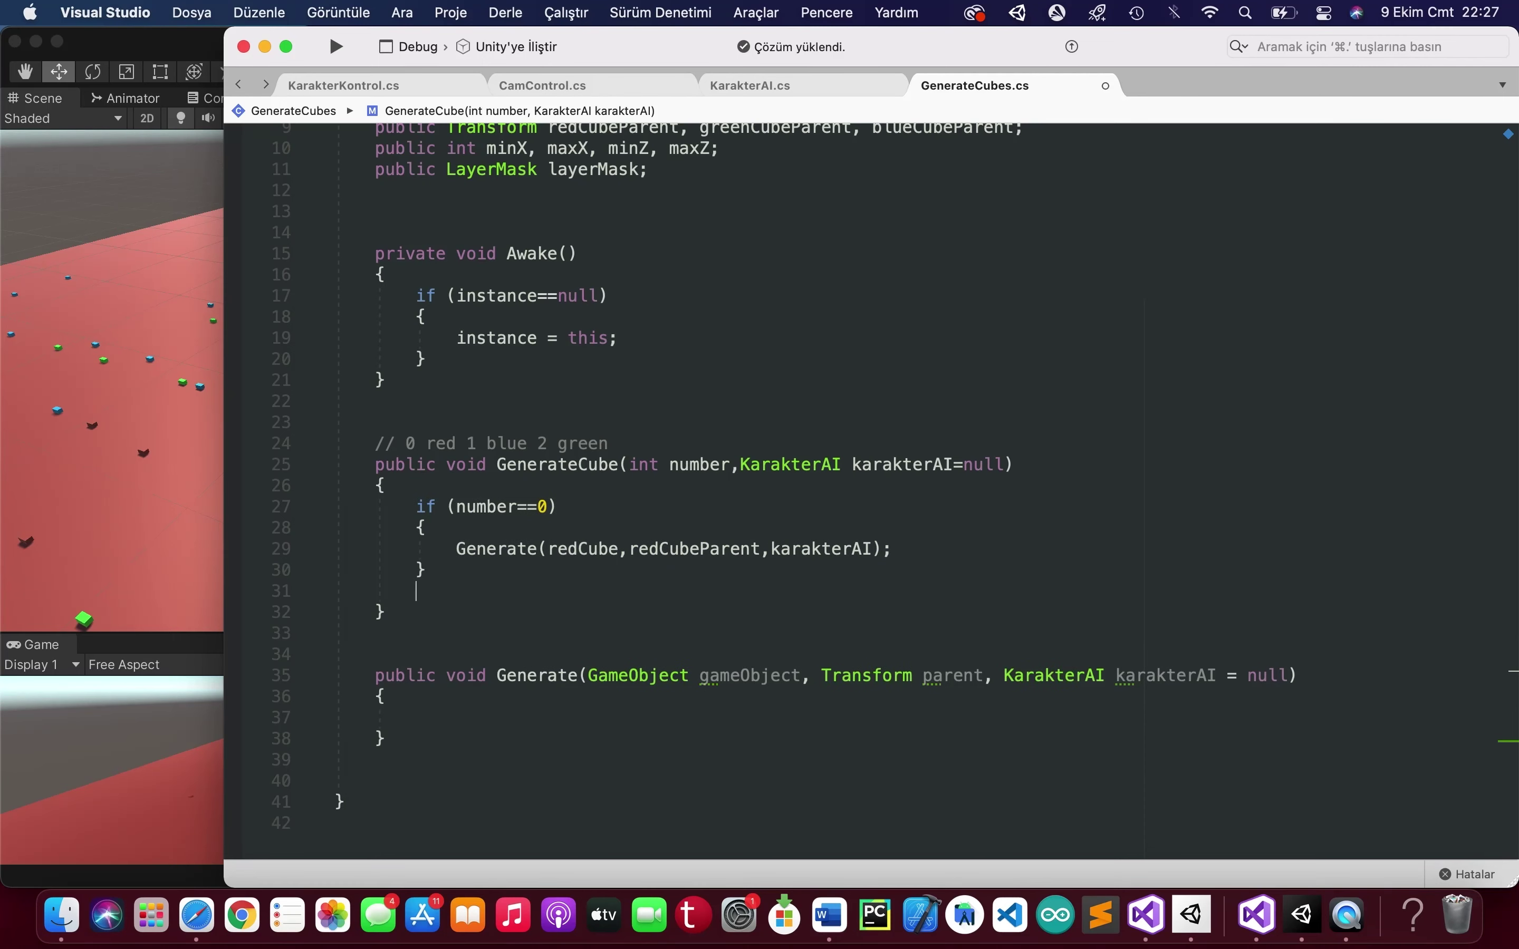
key(super+v)
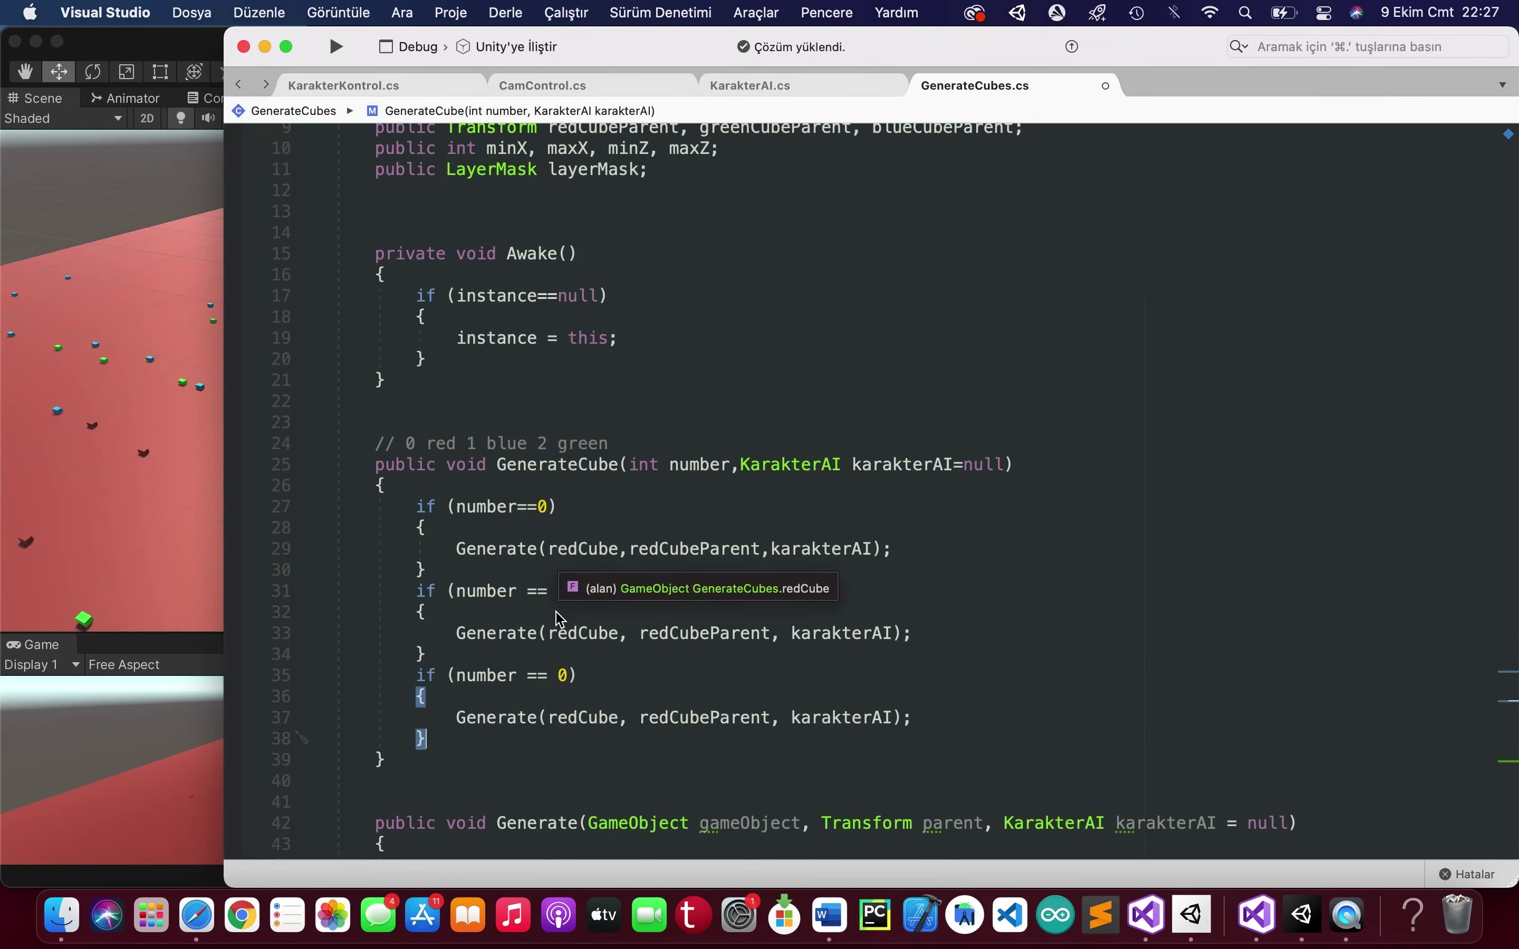
click(565, 604)
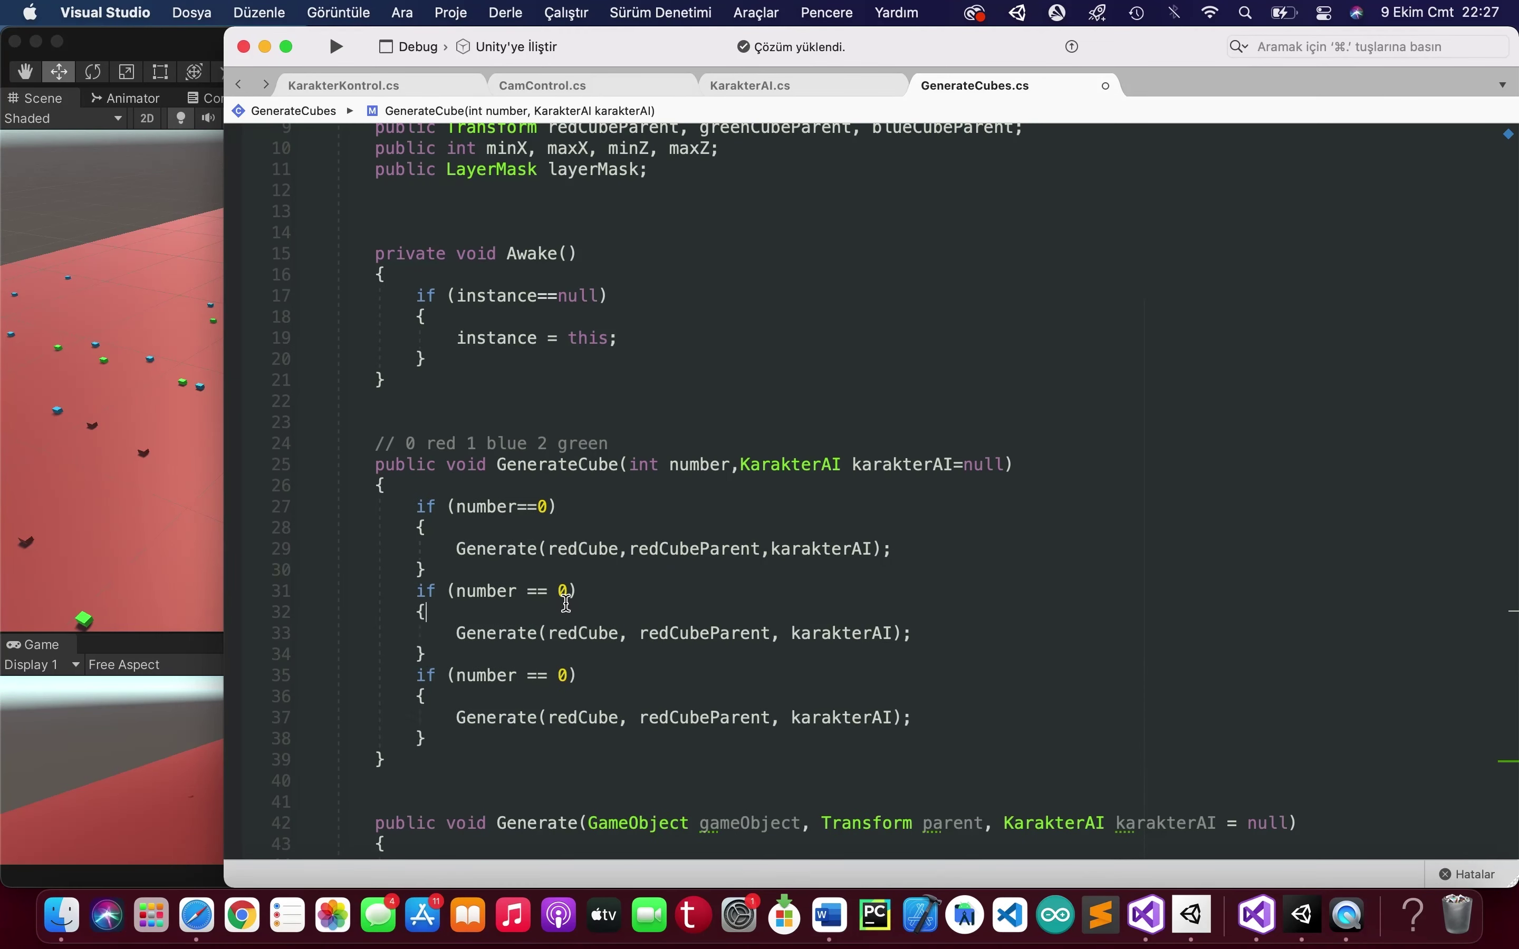
click(570, 675)
key(BackSpace)
text(2)
- Make the second block call Generate(blueCube, blueCubeParent) without karakterAI
double_click(593, 634)
text(blu)
key(Return)
double_click(678, 633)
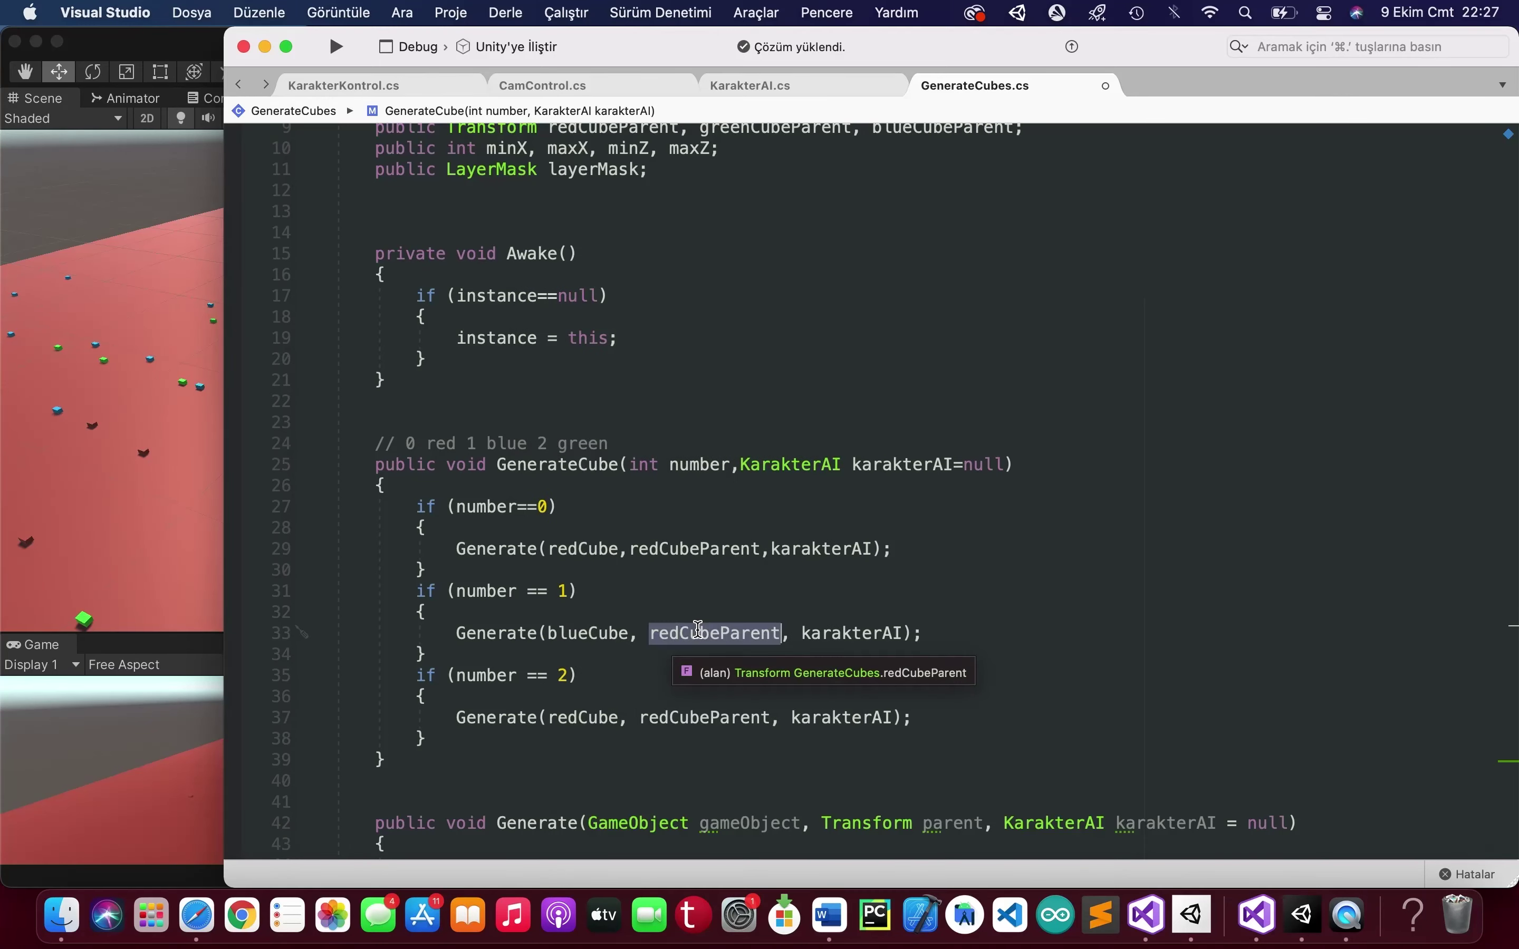
text(blueC)
key(Down)
key(Return)
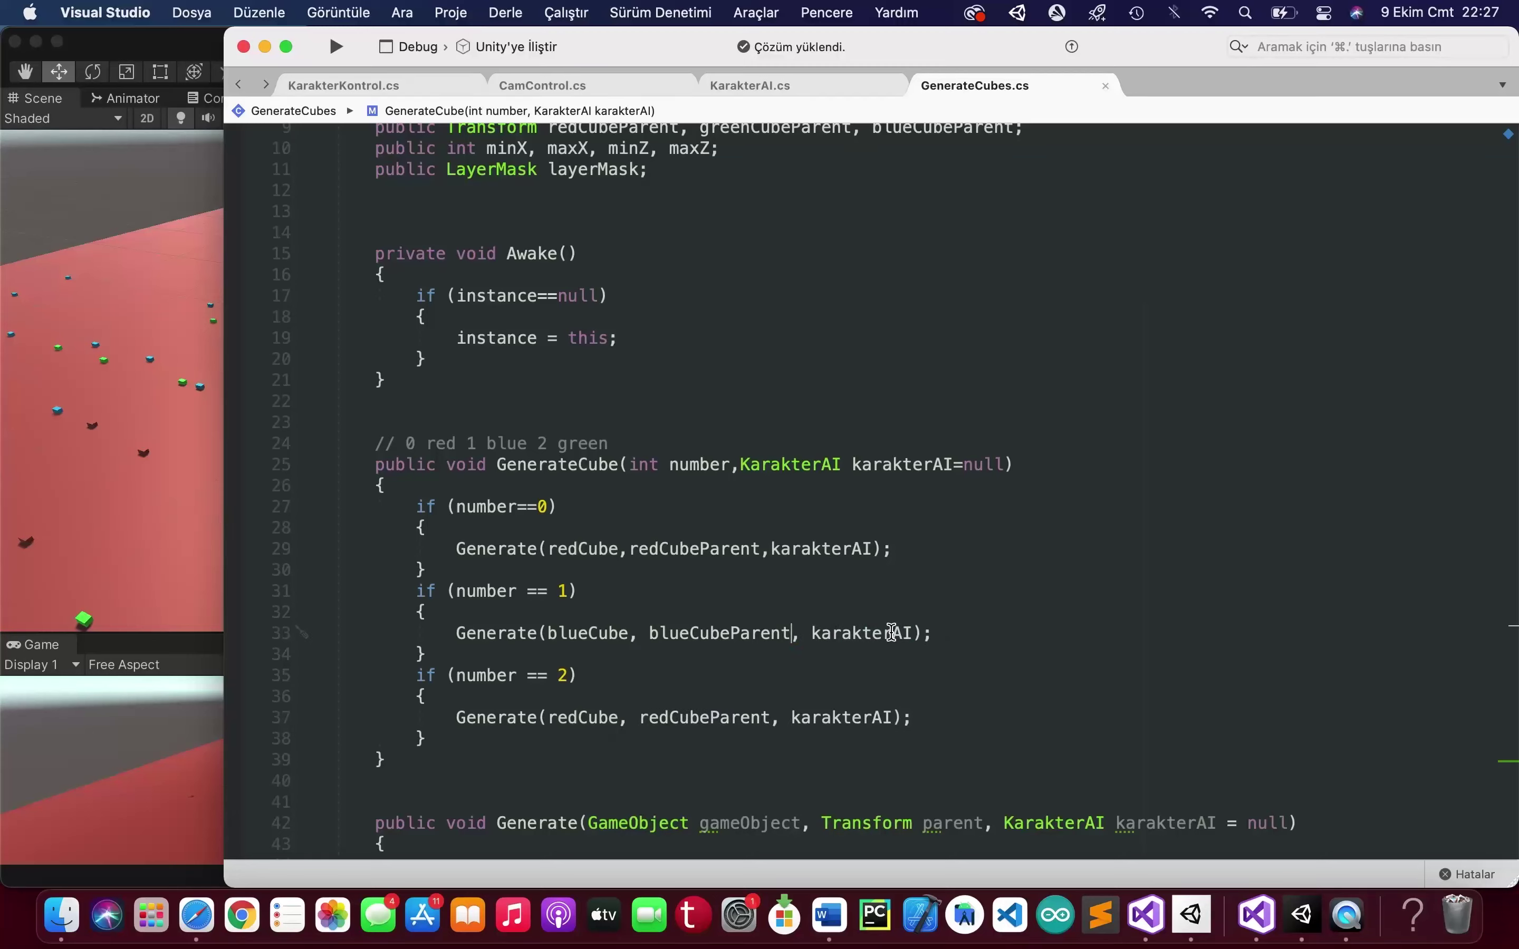
double_click(898, 632)
key(BackSpace)
key(BackSpace)
key(BackSpace)
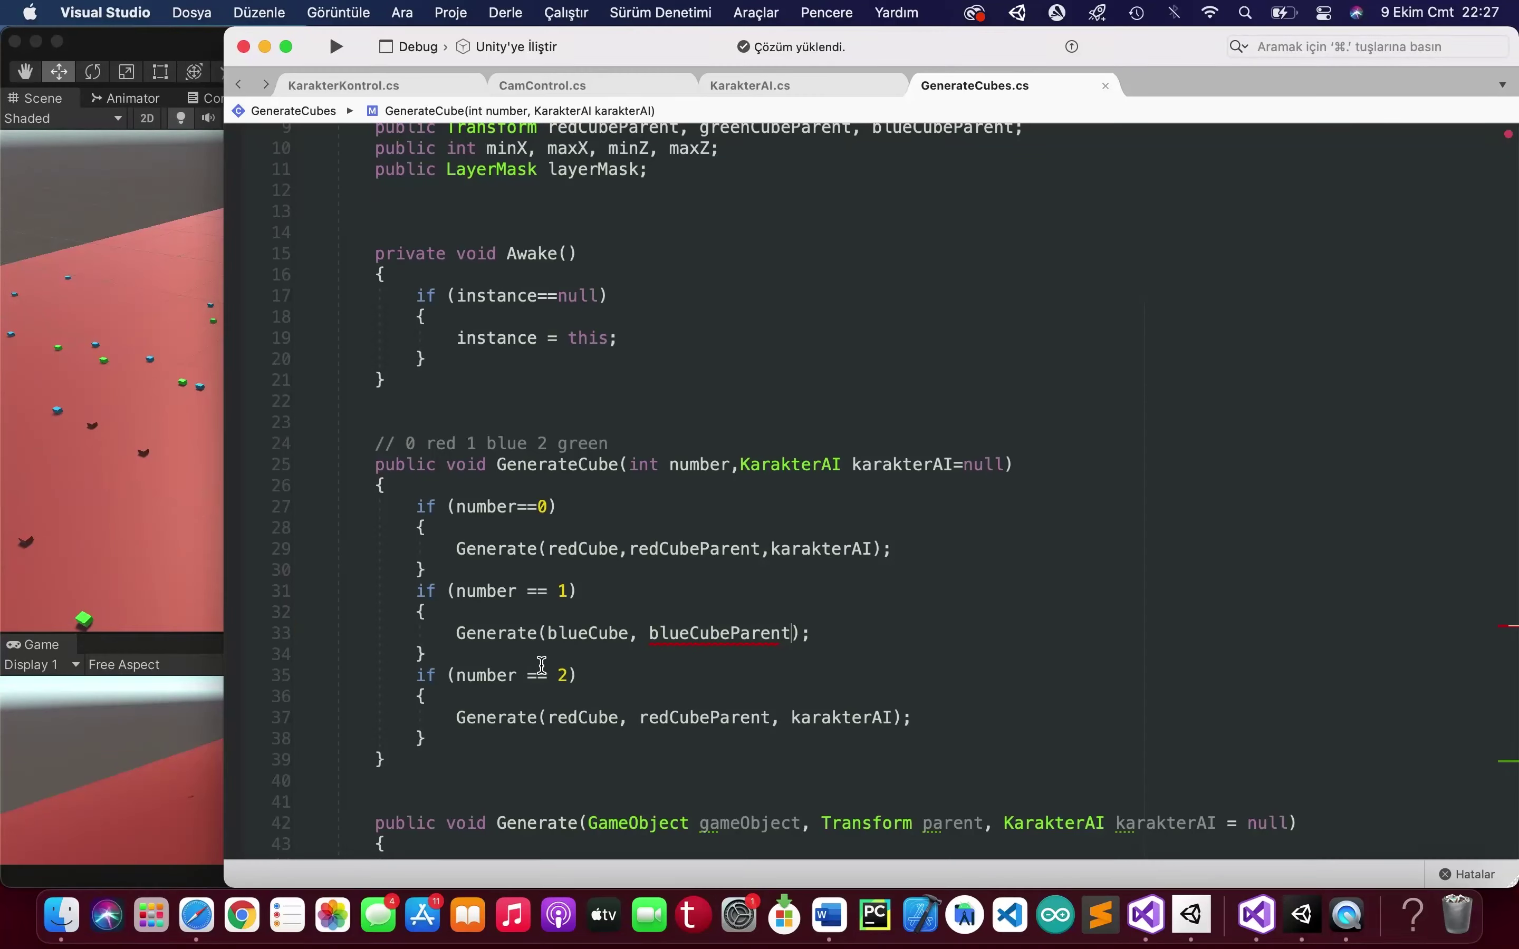
- Make the third block call Generate with greenCube and greenCubeParent
double_click(590, 715)
text(gre)
key(Return)
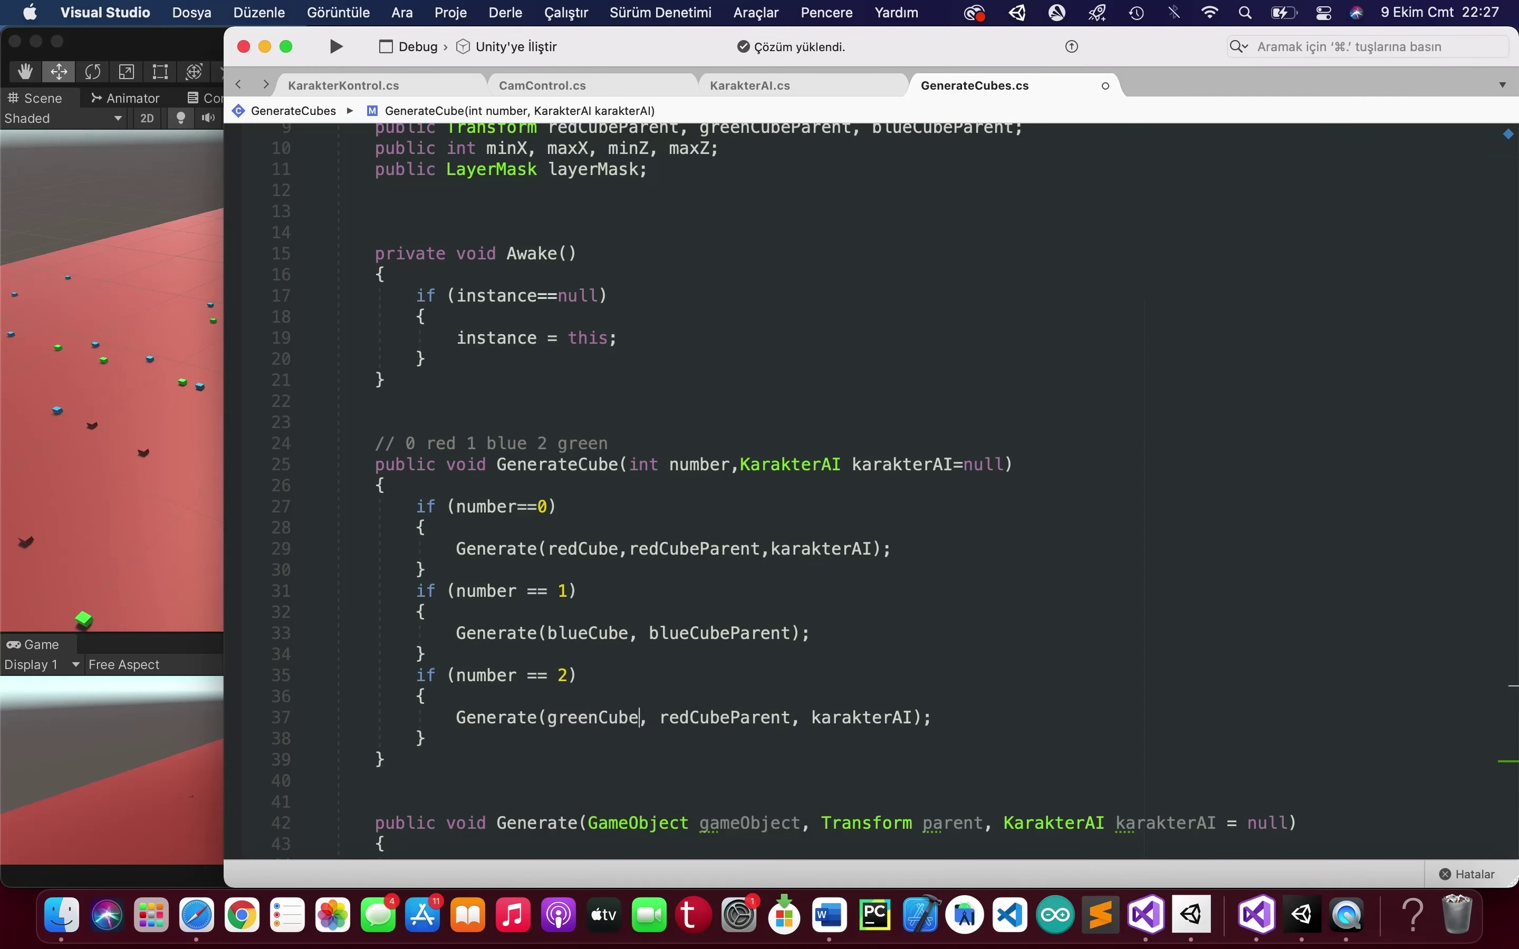
double_click(759, 713)
text(gren)
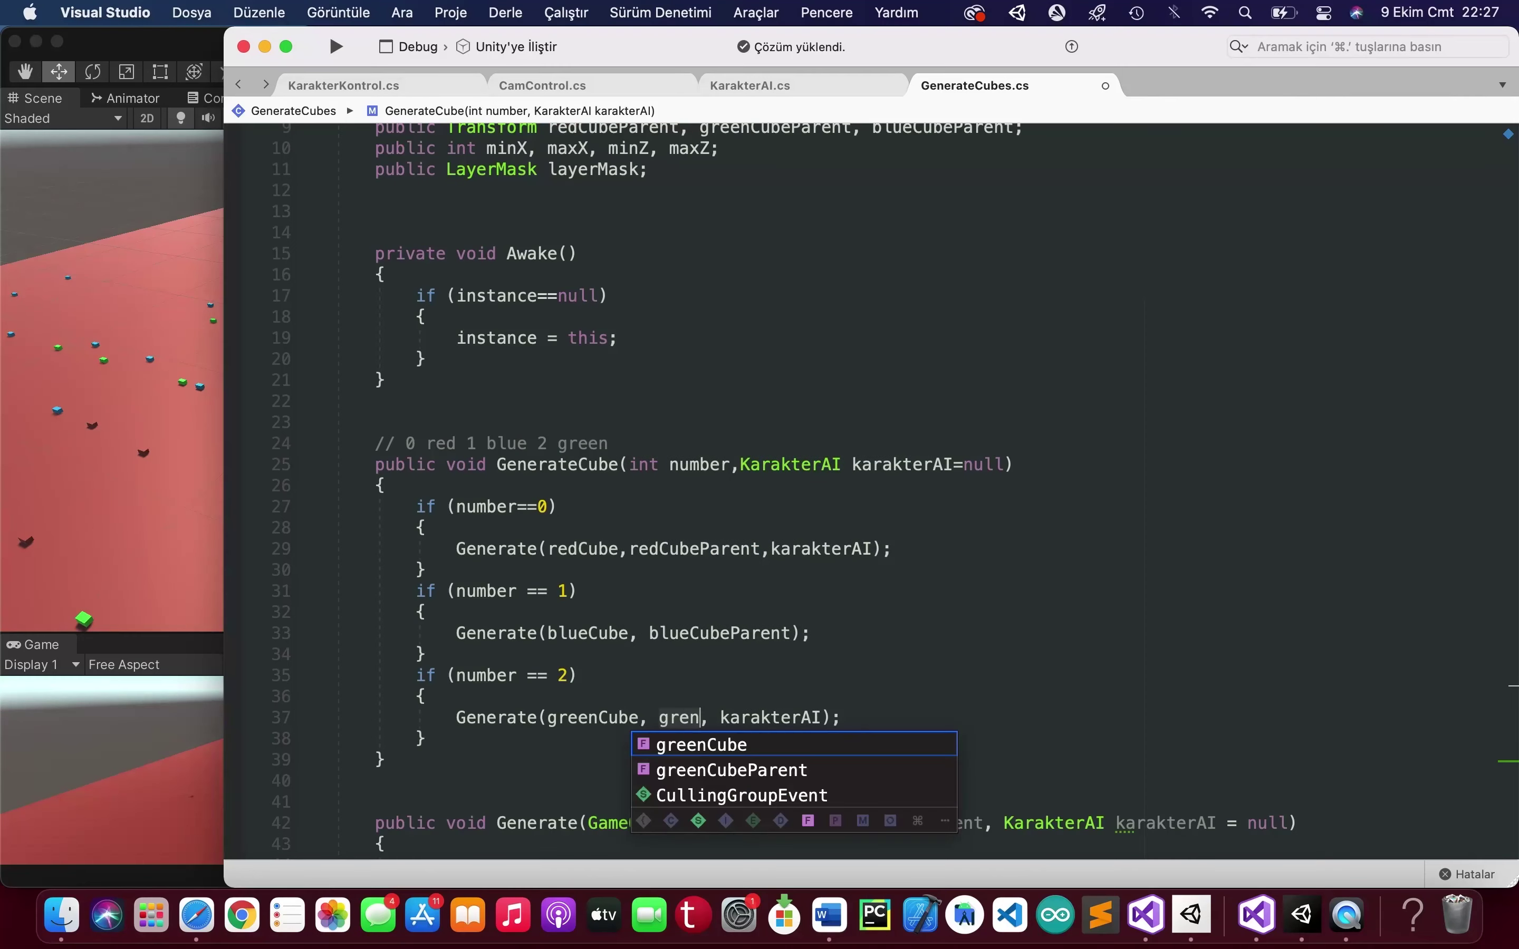
key(Down)
key(Return)
click(897, 718)
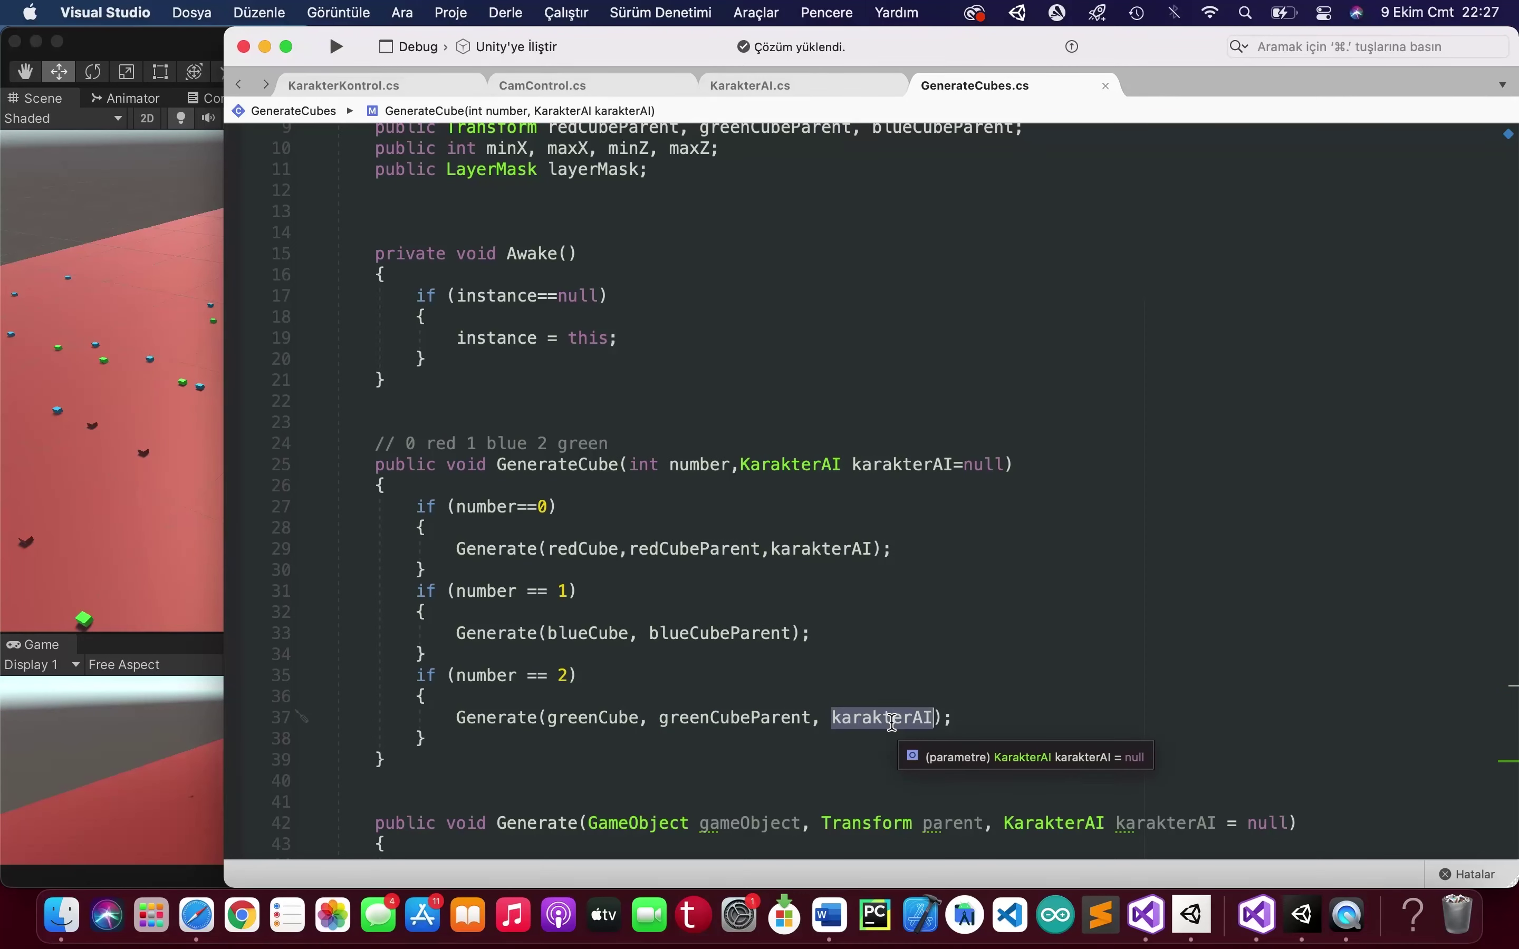
- Start the Generate body with 'GameObject g = Instantiate(gameObject);' followed by blank lines
scroll(753, 490, down, 5)
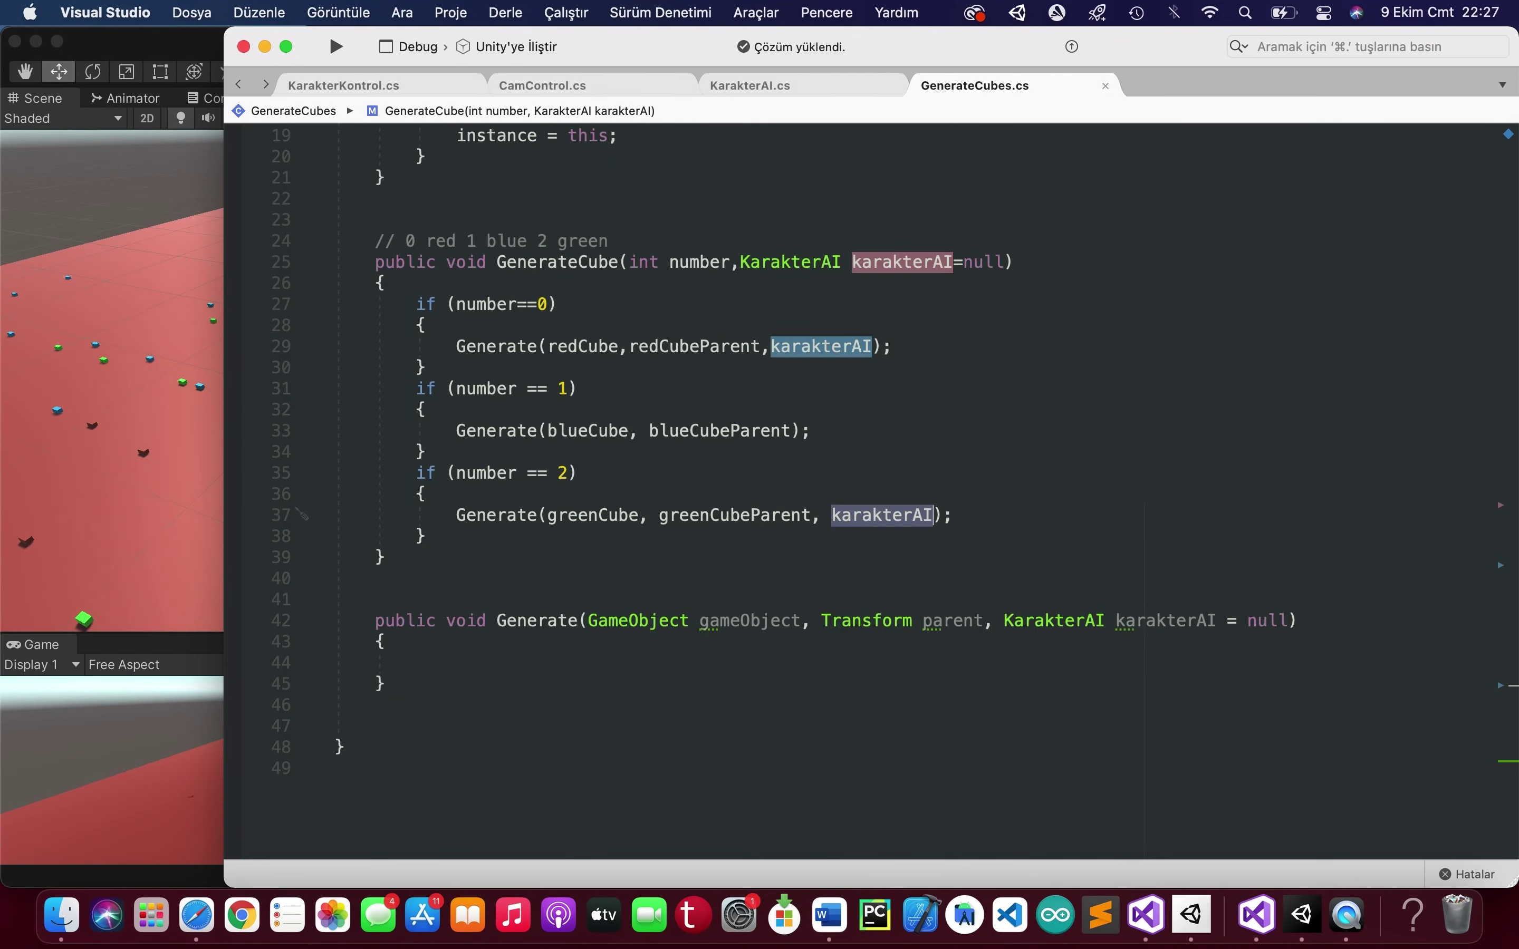
scroll(610, 583, up, 3)
drag(367, 362, 435, 655)
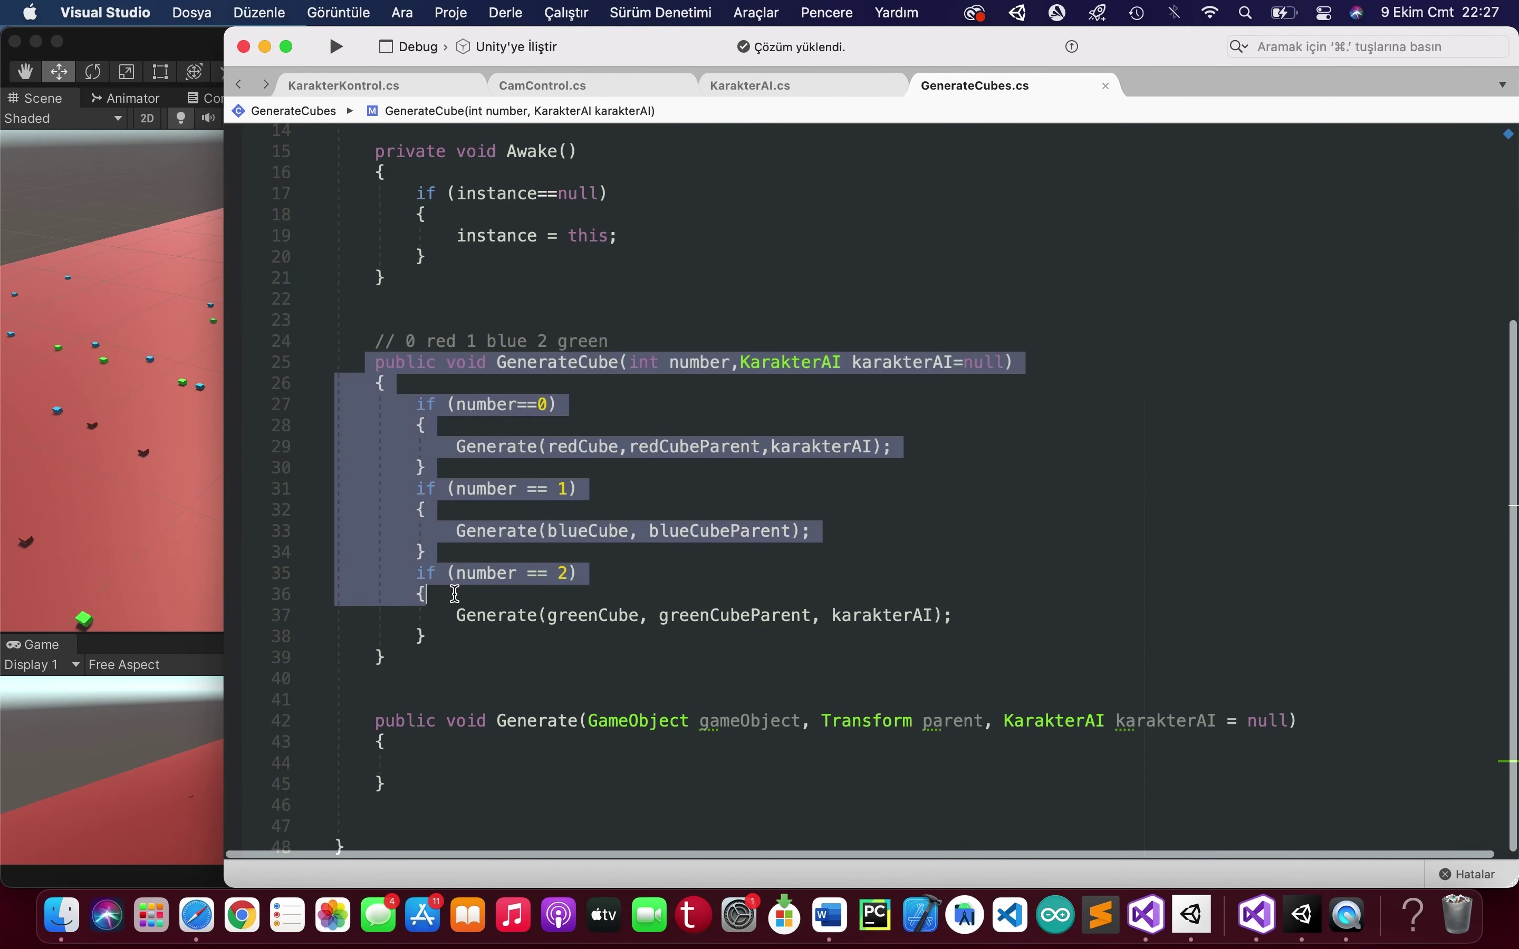
click(439, 754)
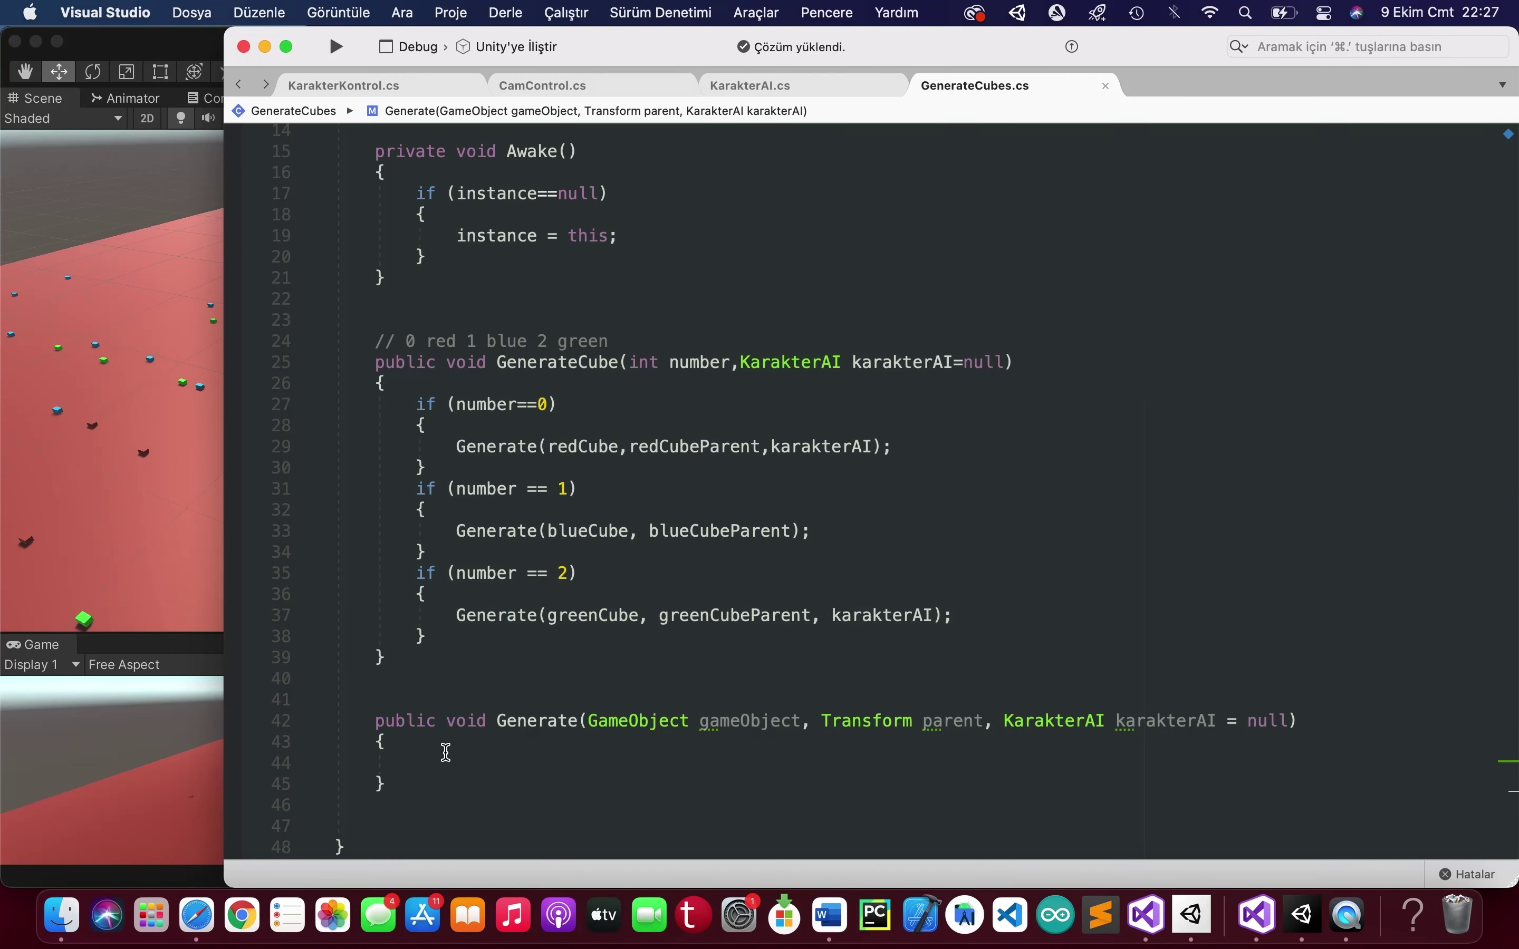
text(GameObject g = )
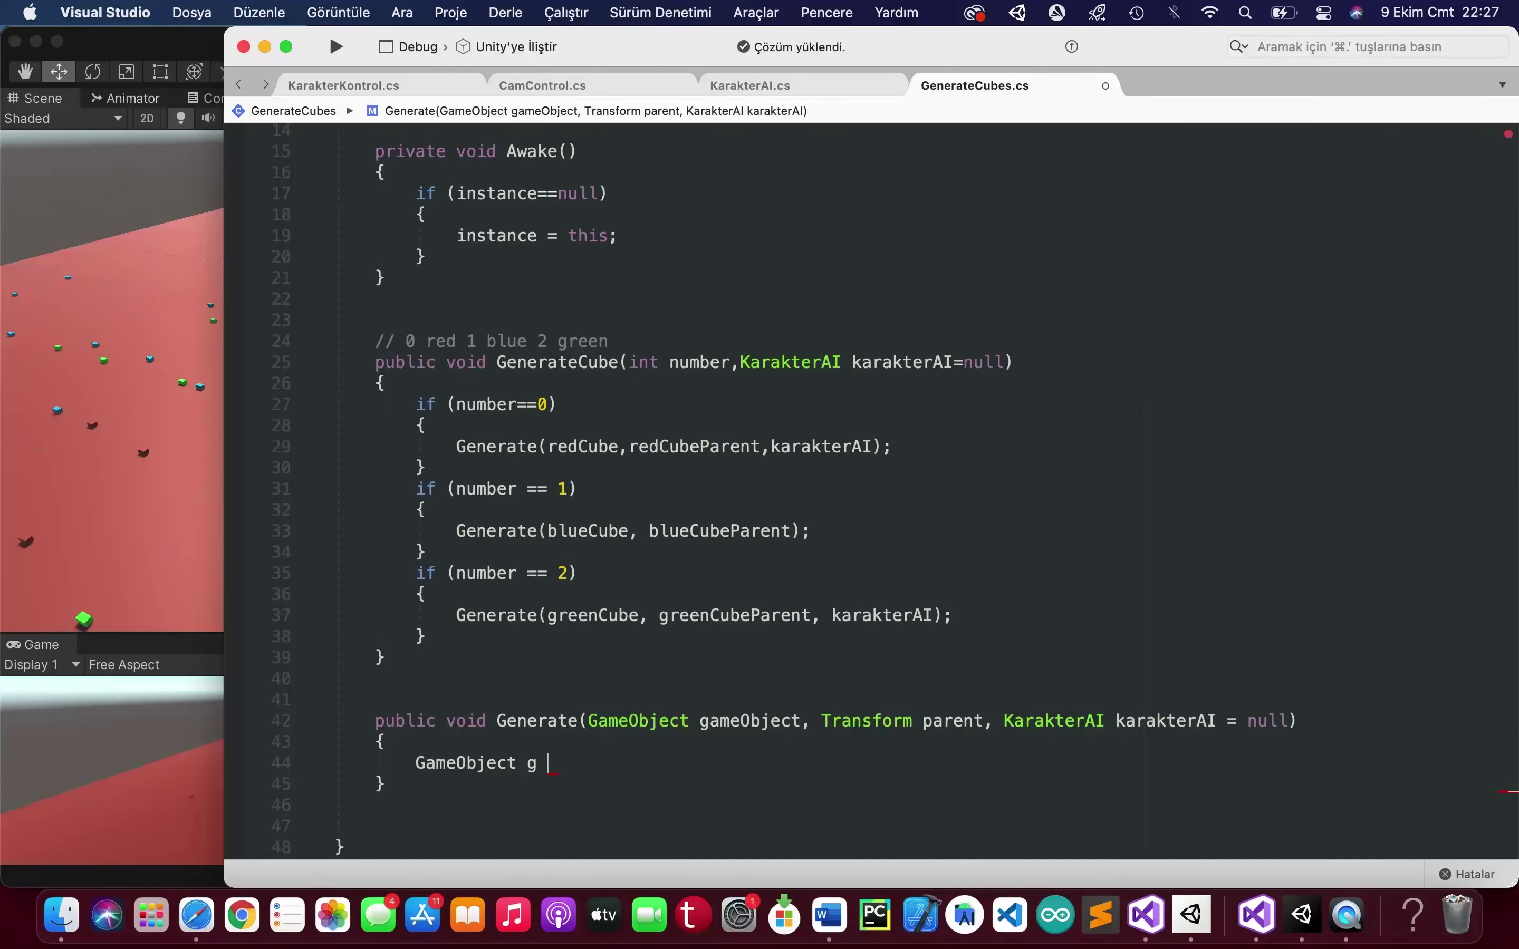
text(Instan)
key(Return)
text((ga)
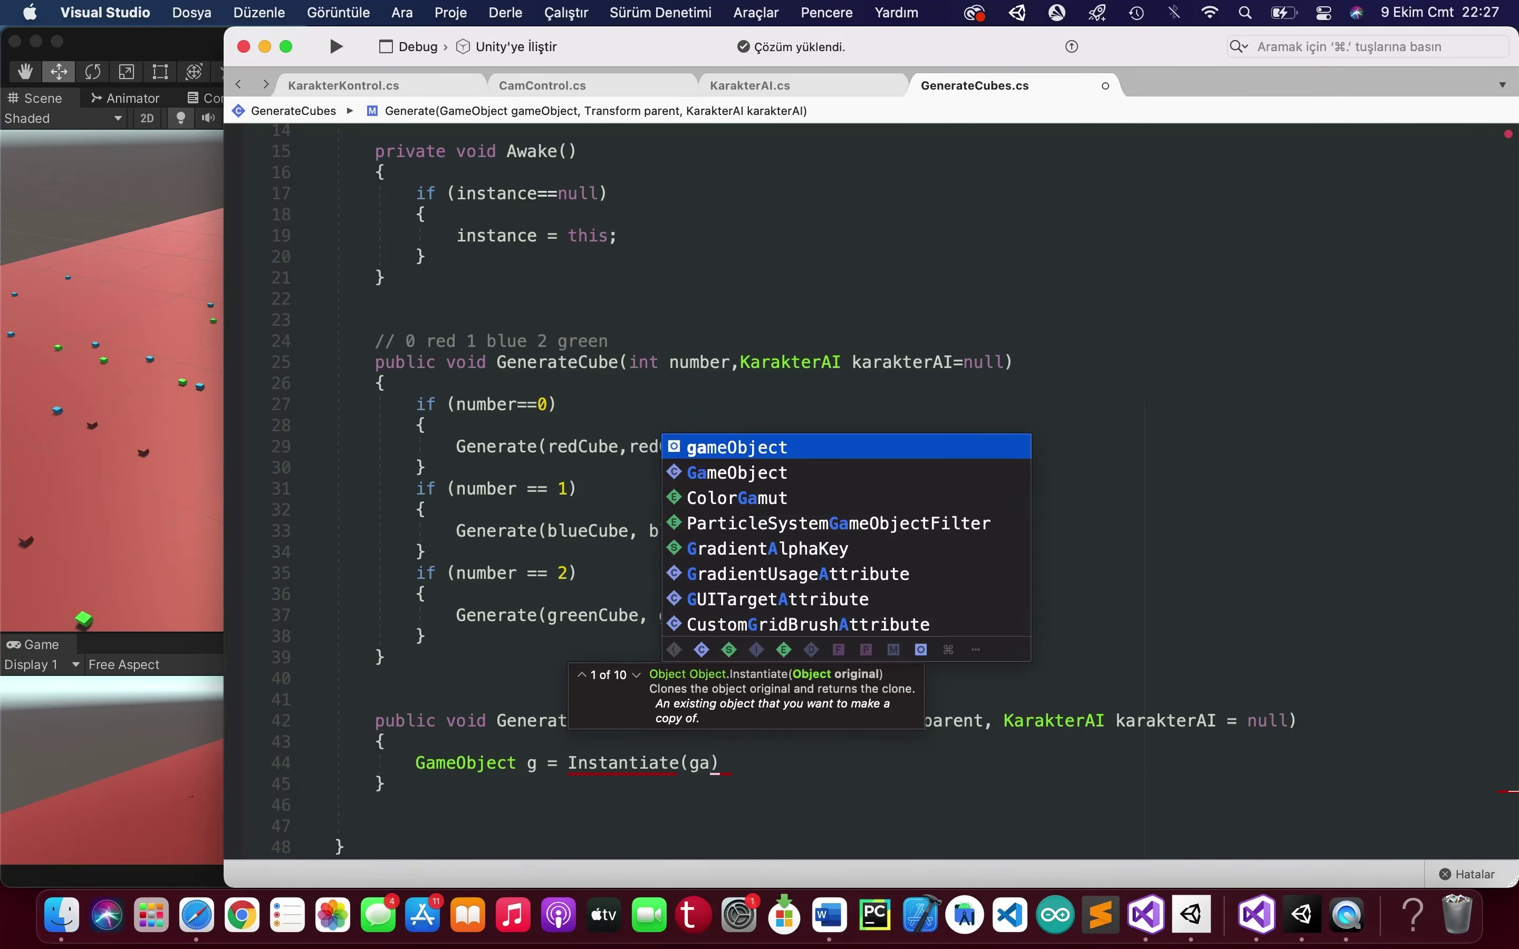
key(Return)
text())
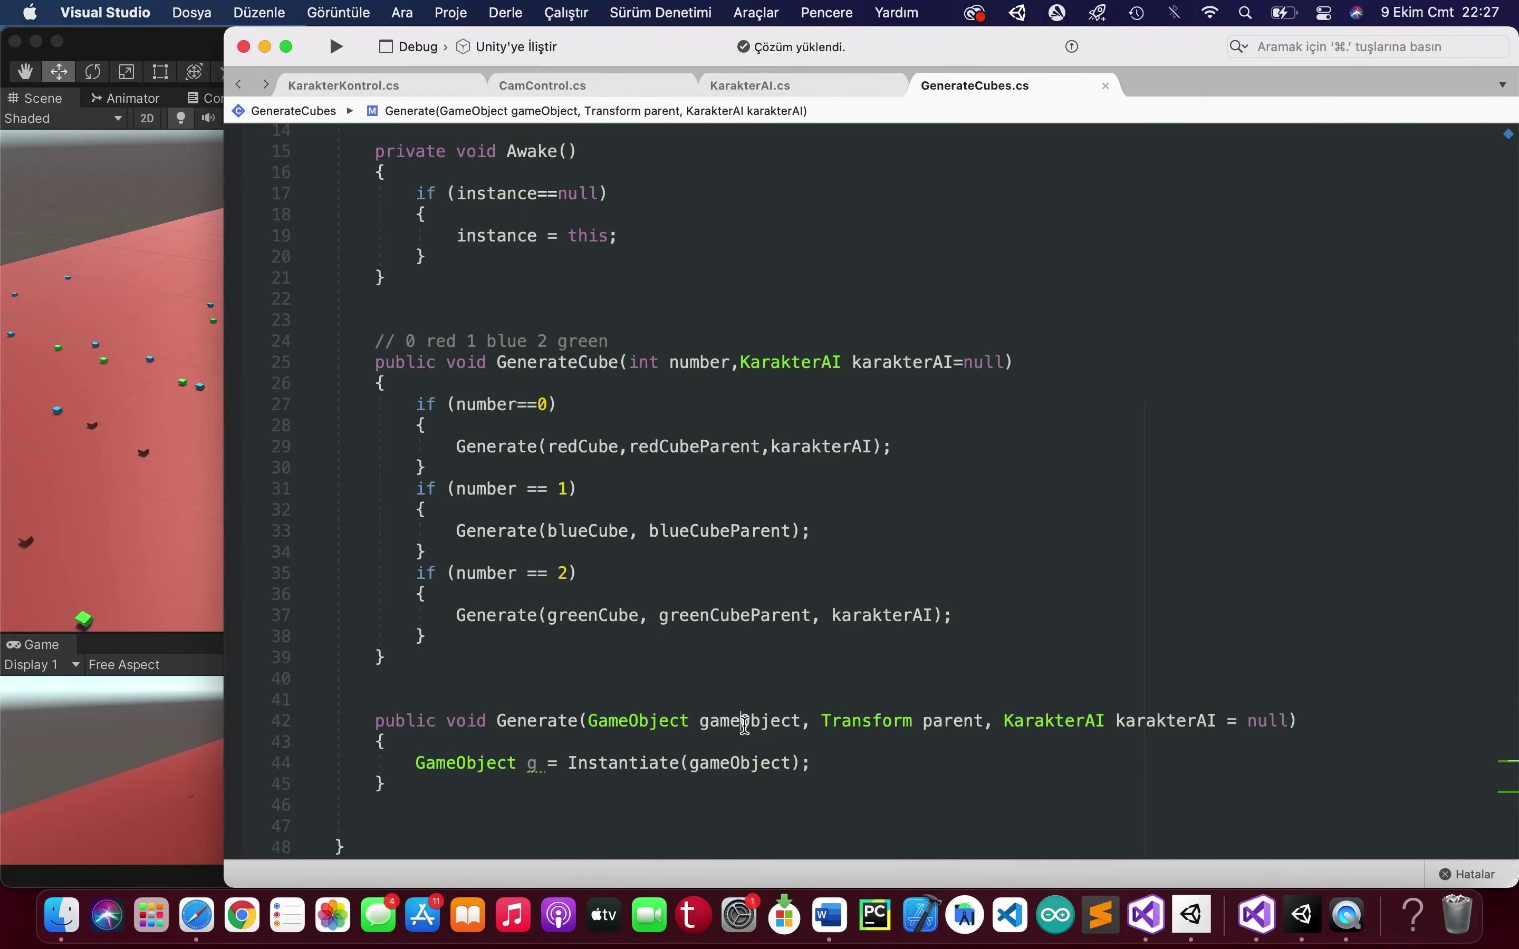
key(Return)
key(Return)
key(Return)
key(Return)
scroll(522, 521, down, 4)
click(521, 523)
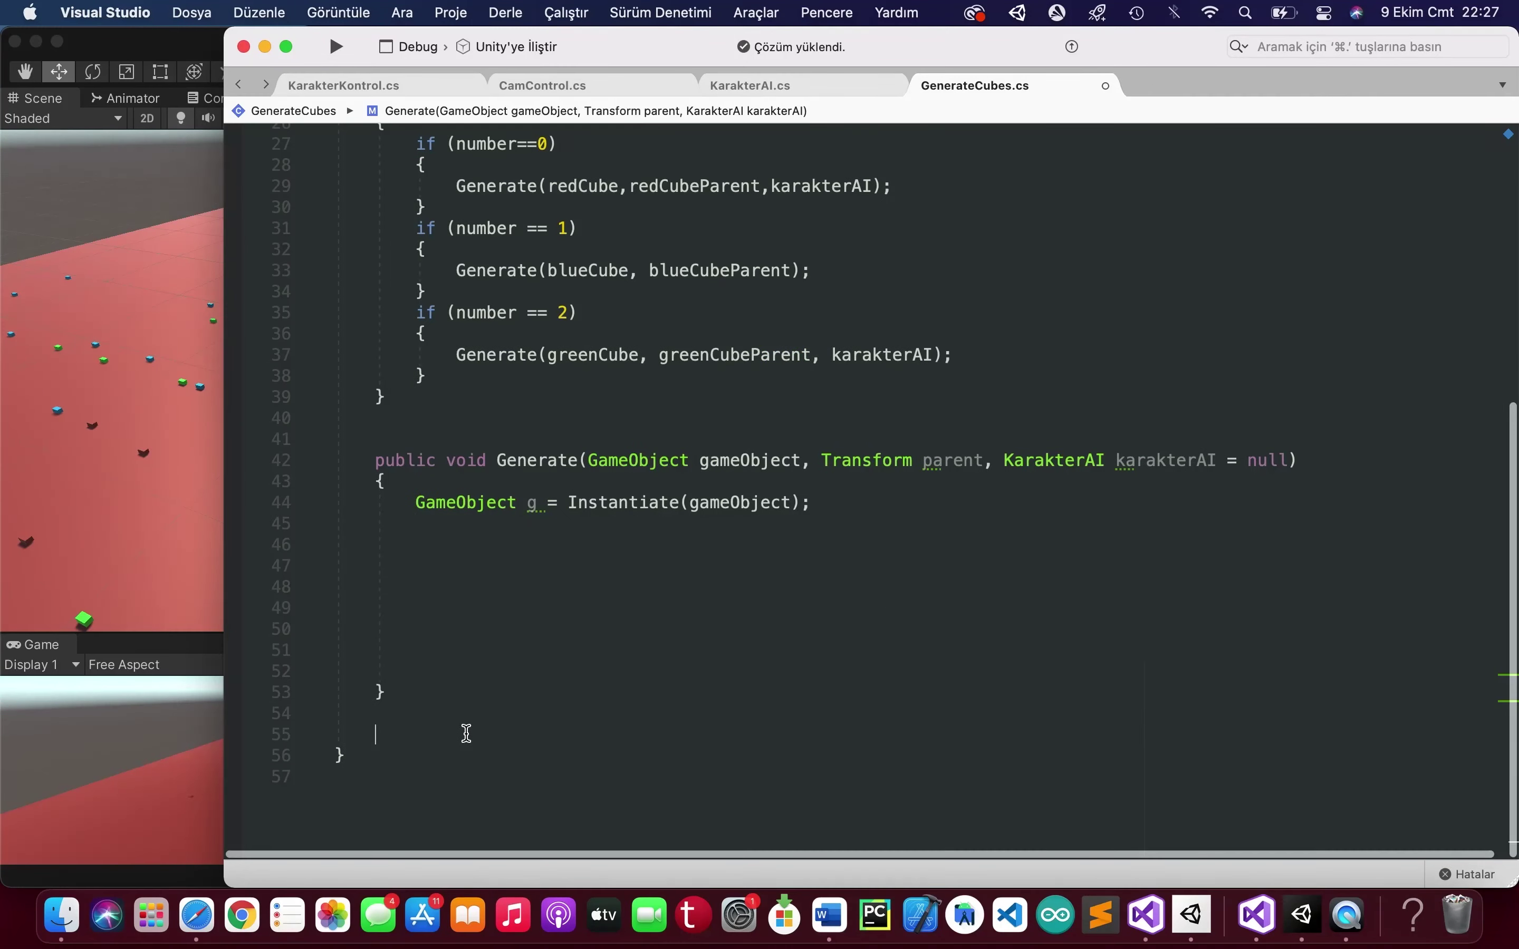
- Make the Generate method private and begin a new private method below it
text(private void)
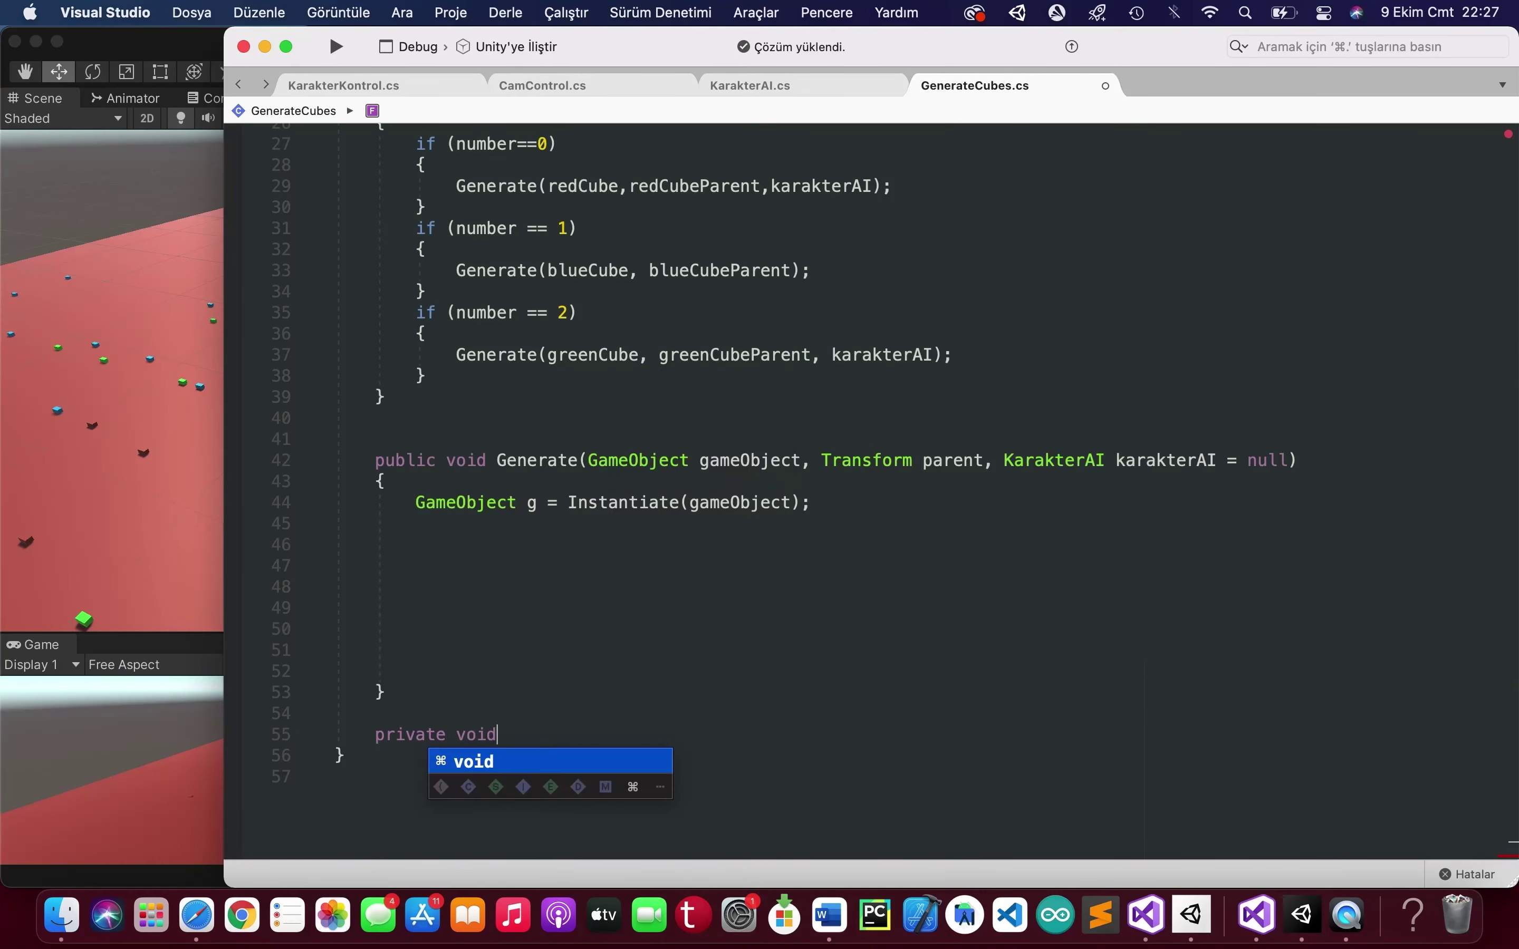
triple_click(403, 467)
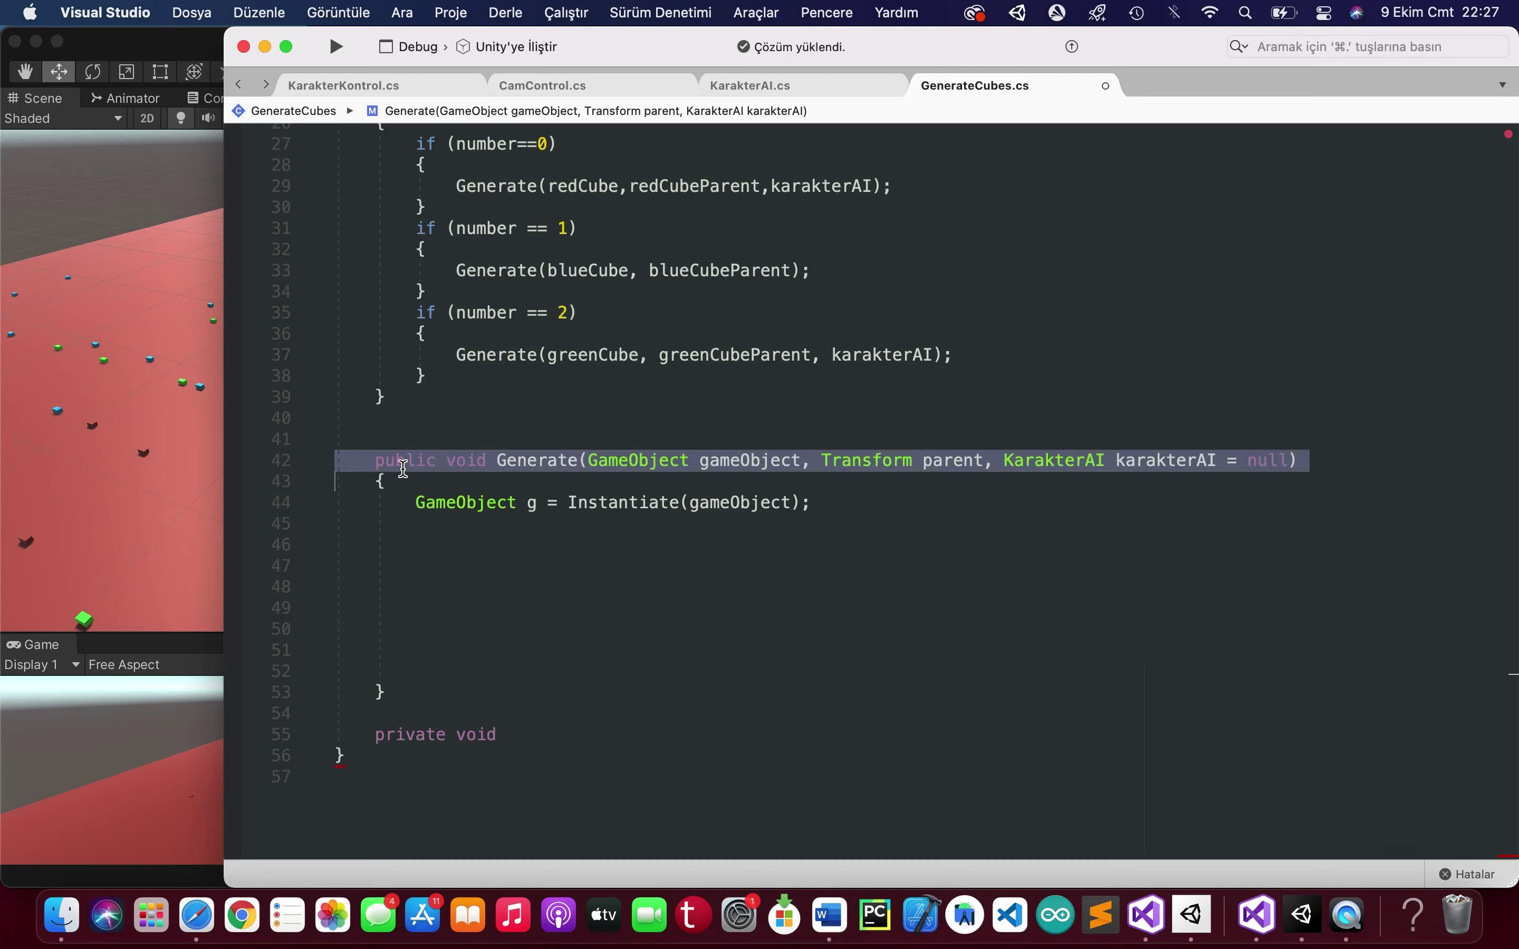
double_click(403, 467)
text(private)
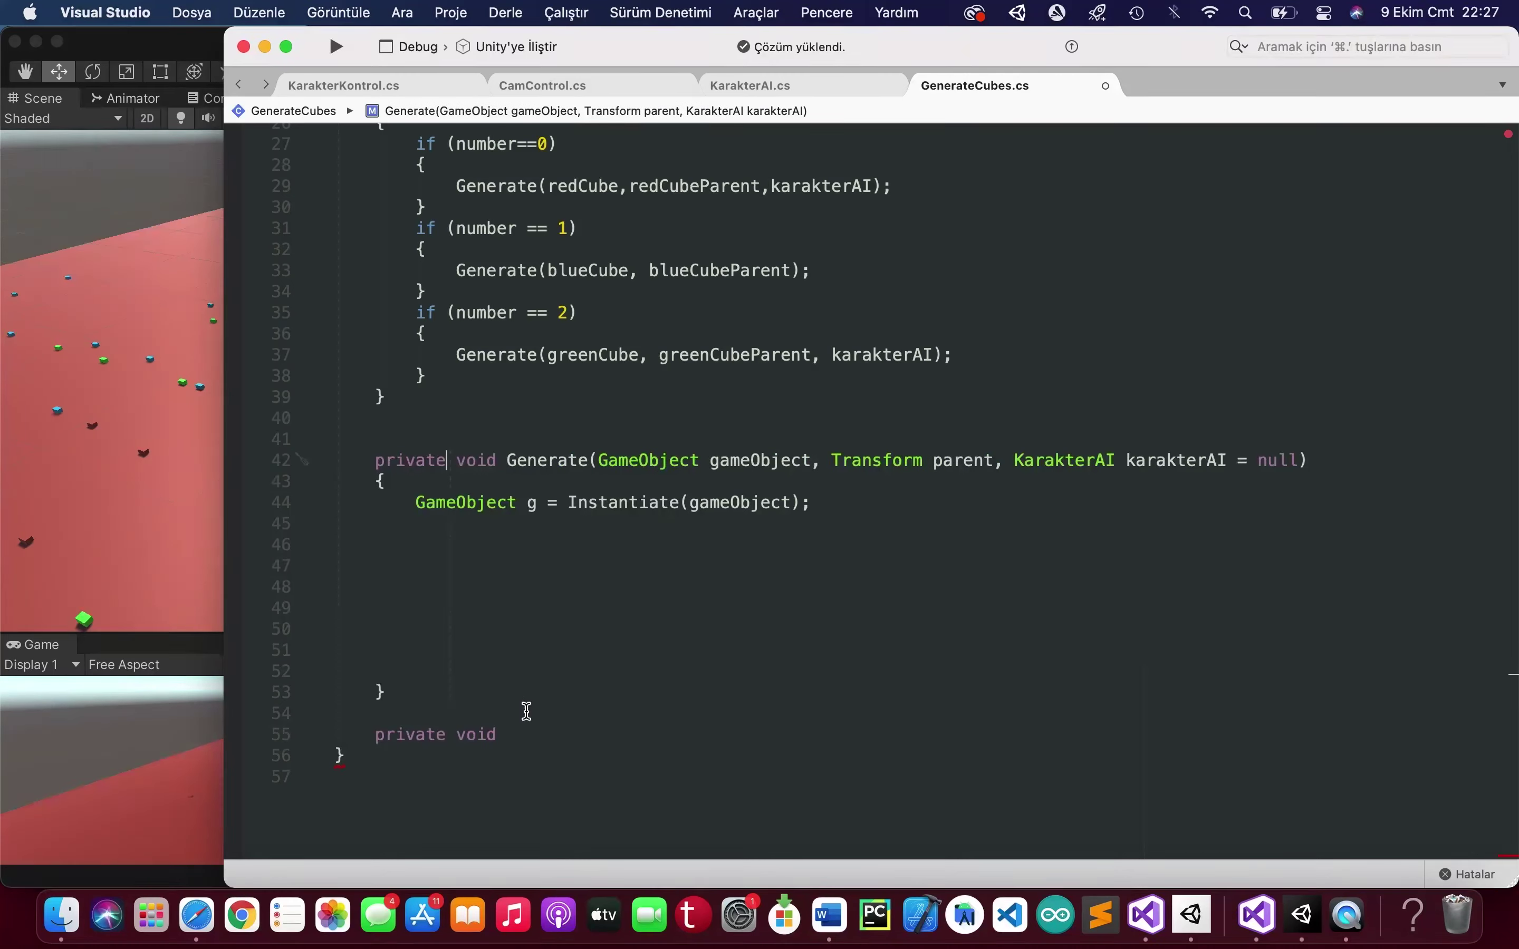
- Declare a Vector3 GiveRandomPos() method with braces and a return statement
click(498, 744)
text(Gie)
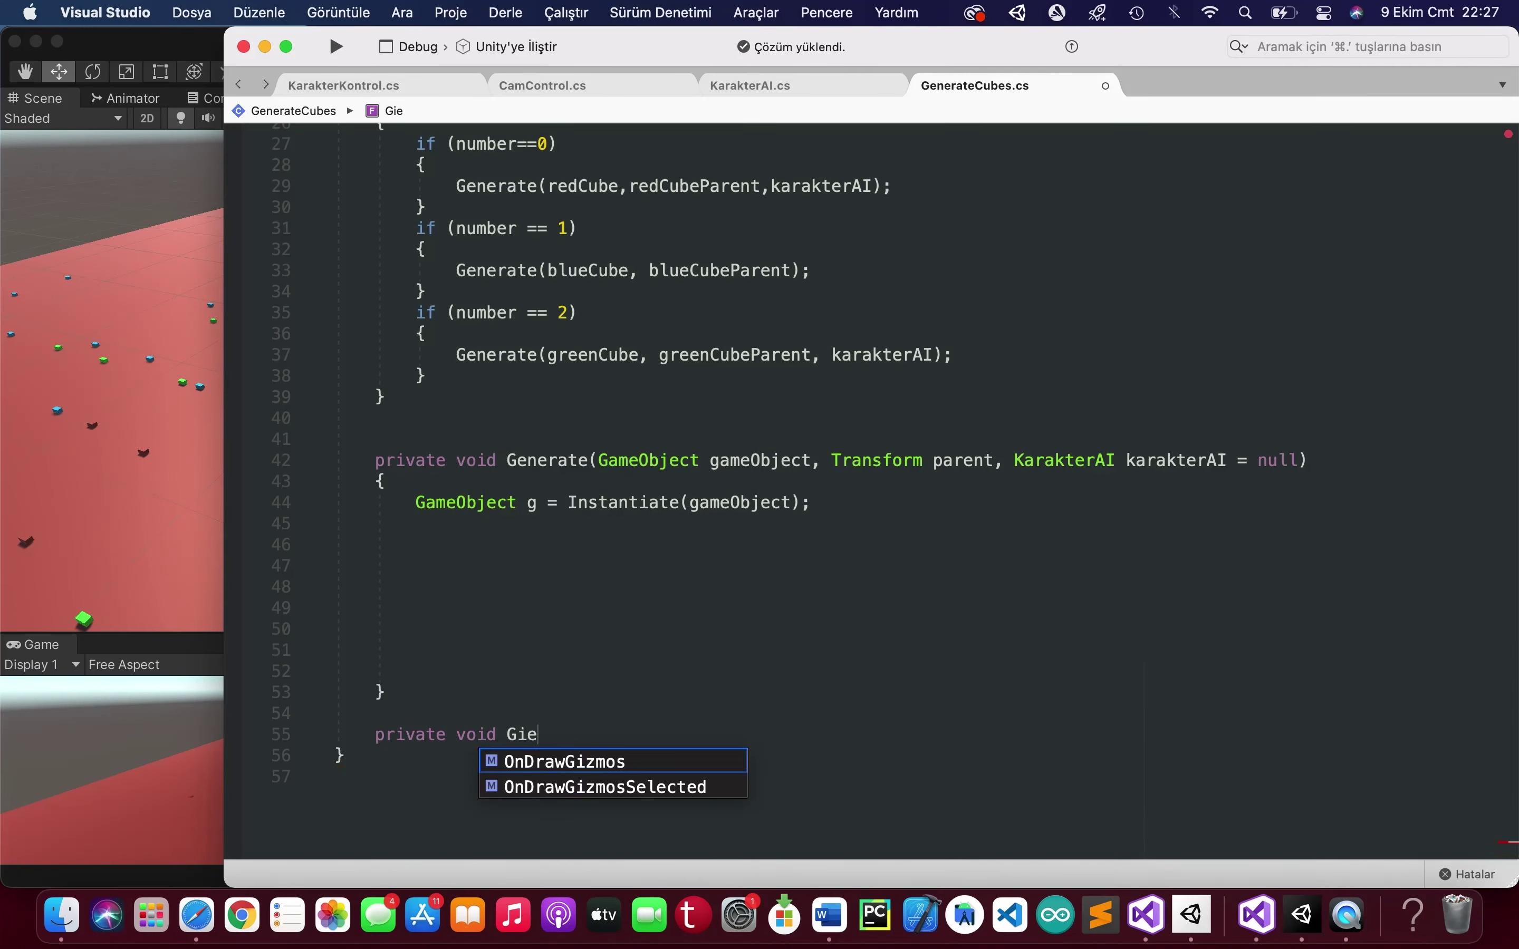
key(BackSpace)
text(veRandomP)
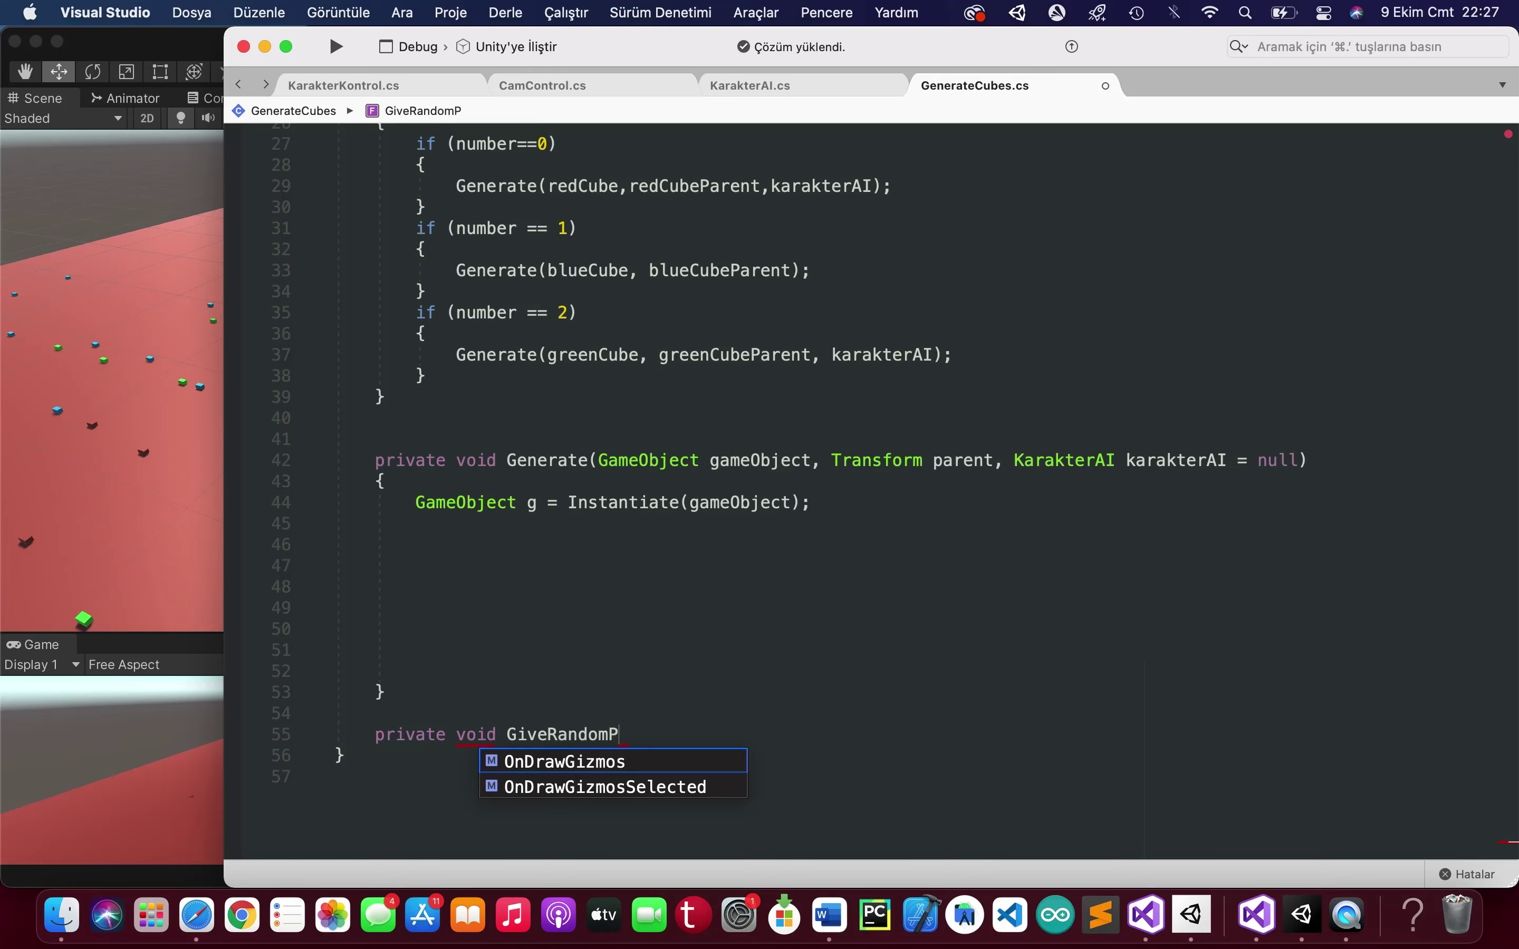
text(os())
key(Return)
text({ })
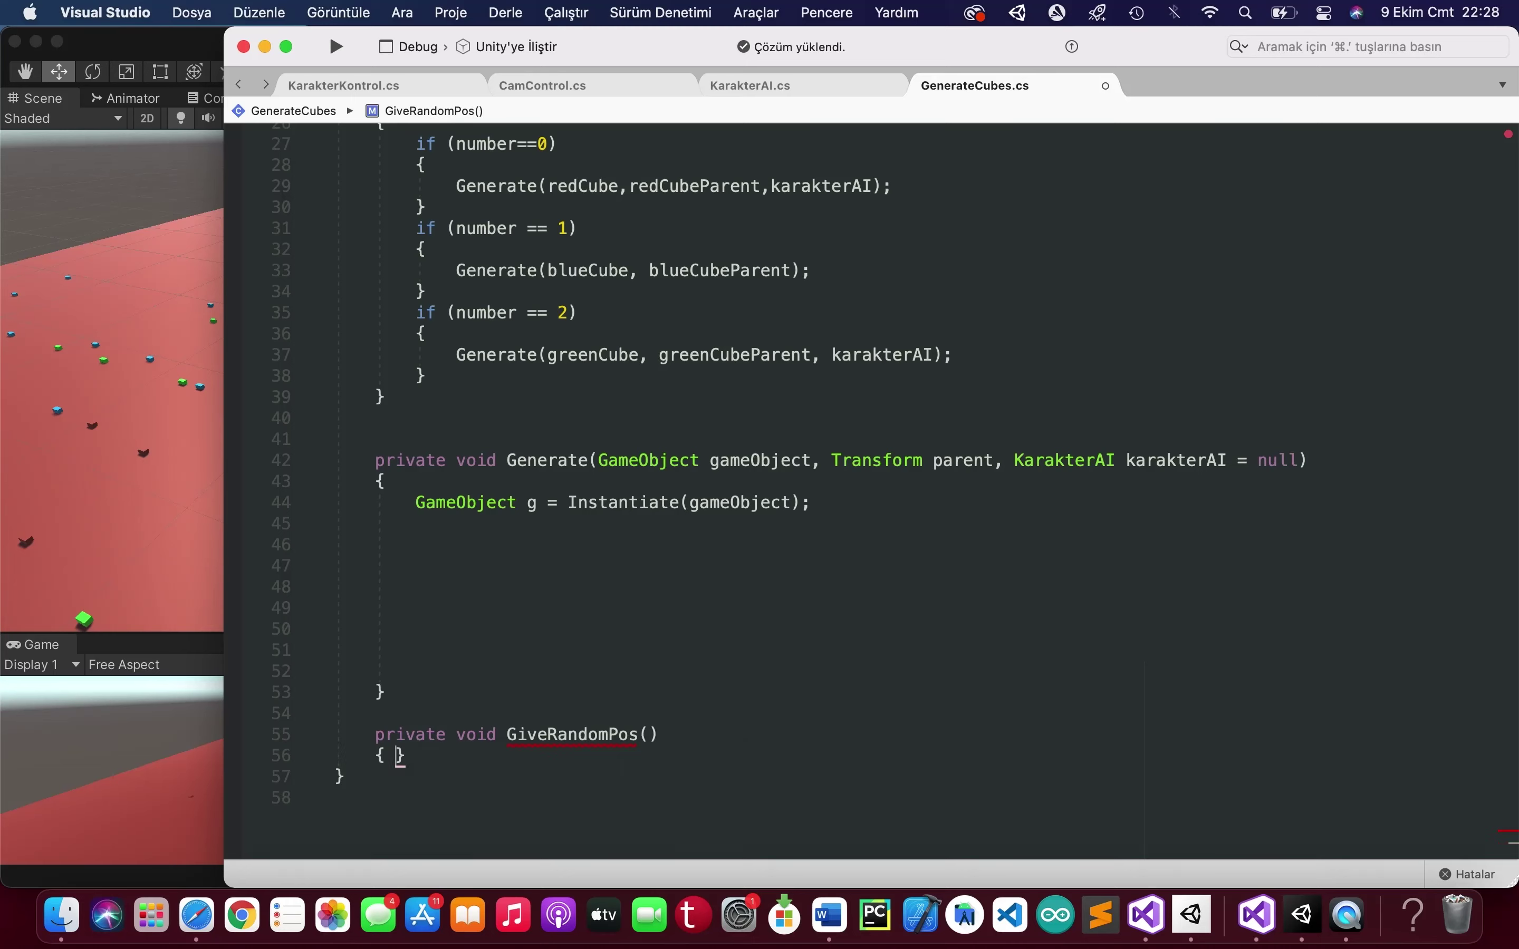
key(Return)
text(re)
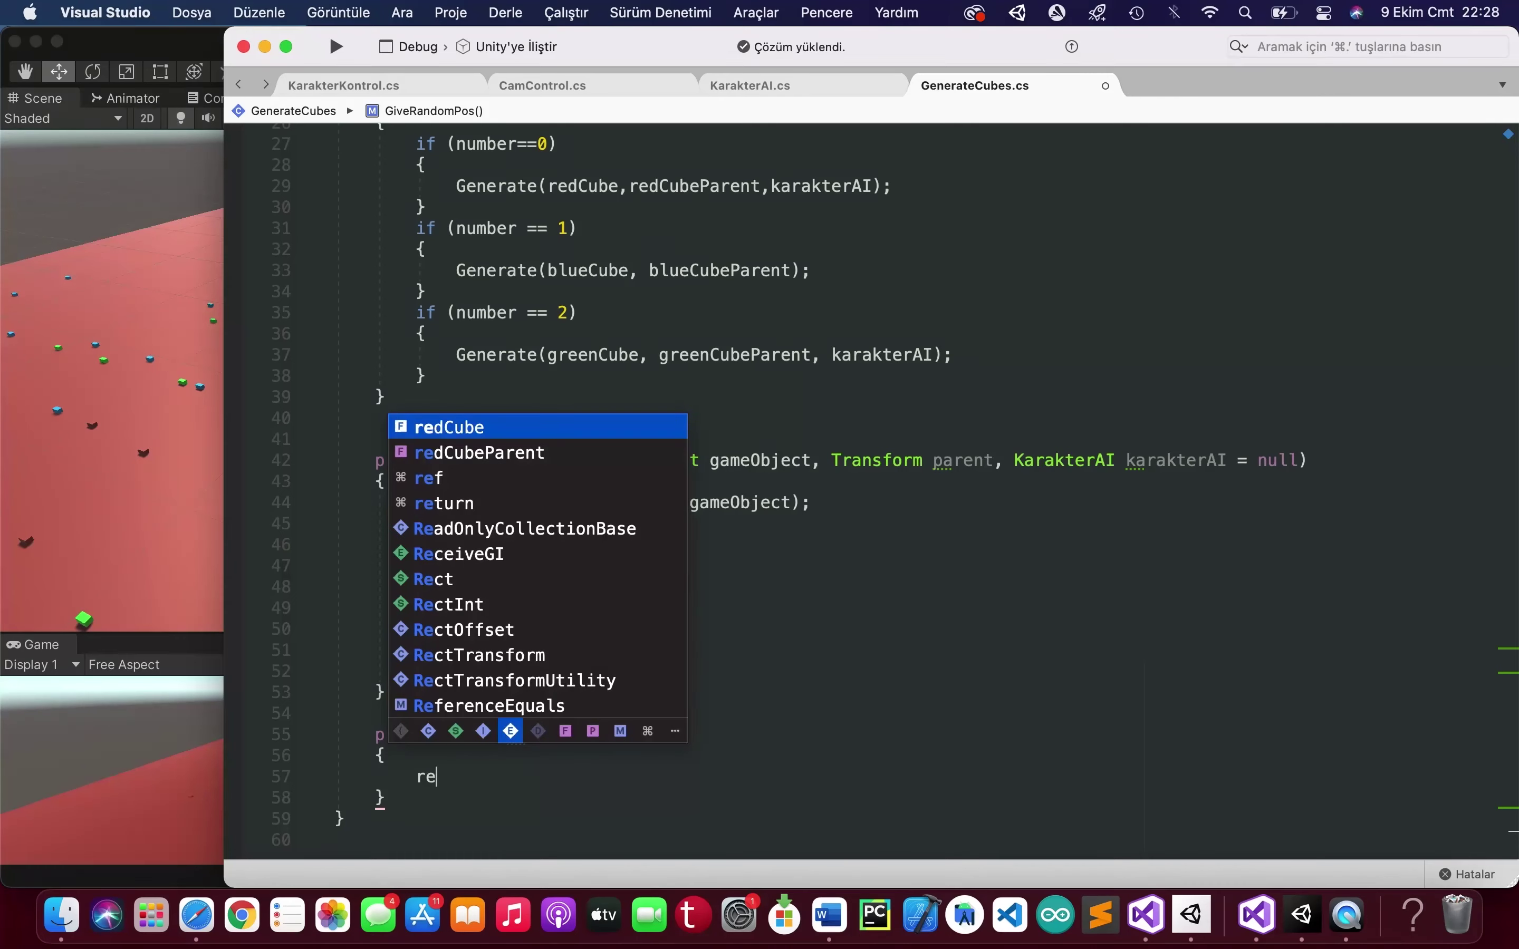
text(turn)
double_click(474, 735)
text(vE)
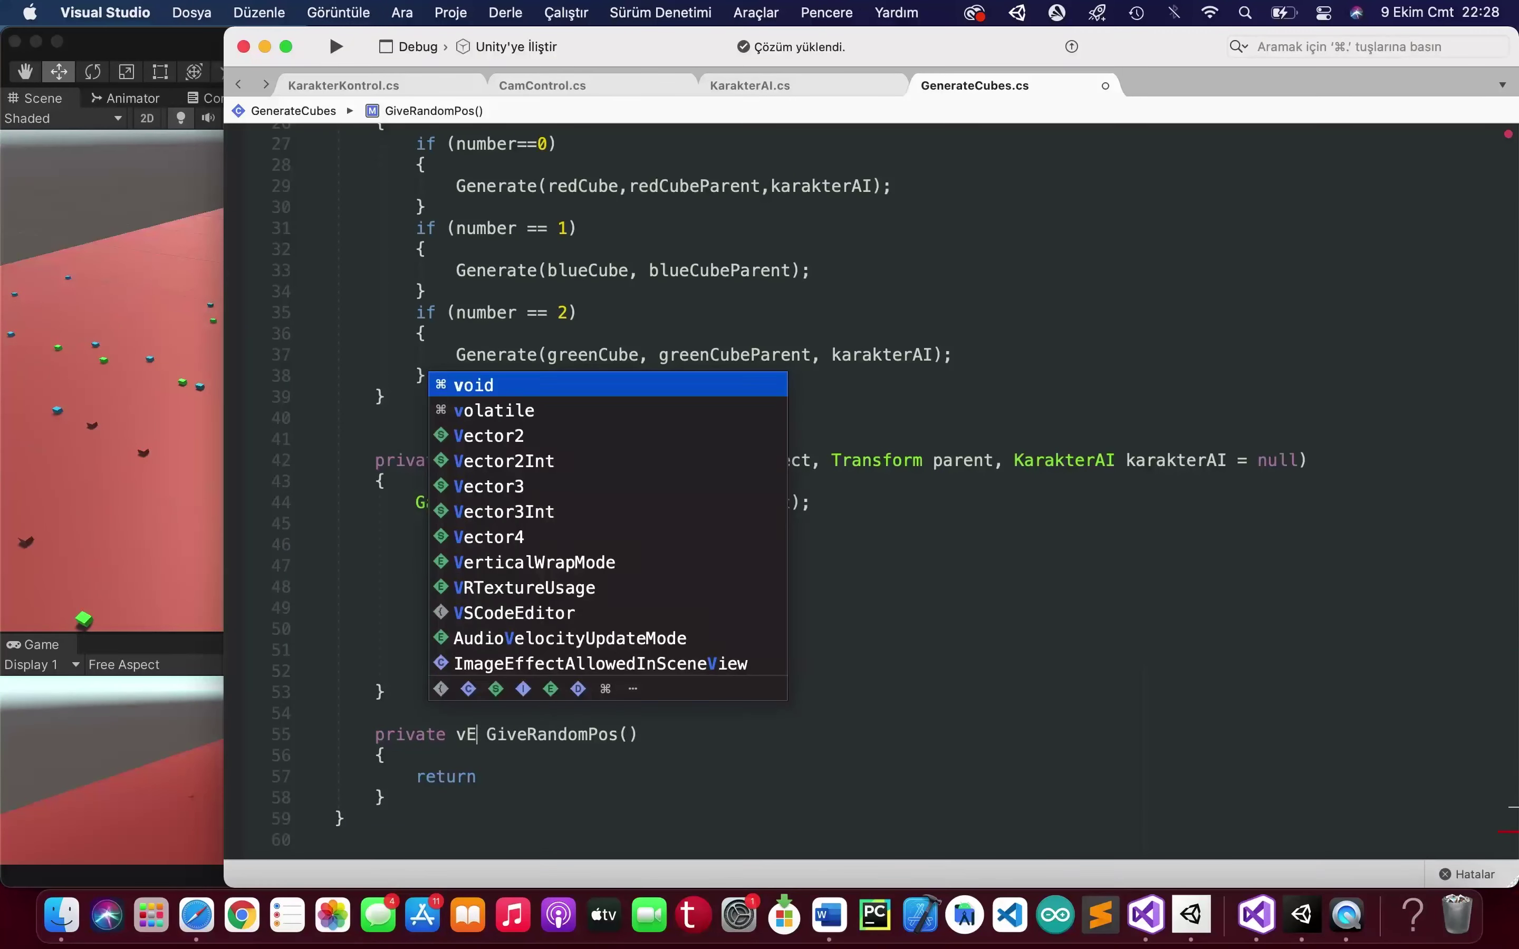
text(c)
key(Return)
key(BackSpace)
- Return a new Vector3 with Random.Range(minX, maxX) for x and the red cube's y position
text(3)
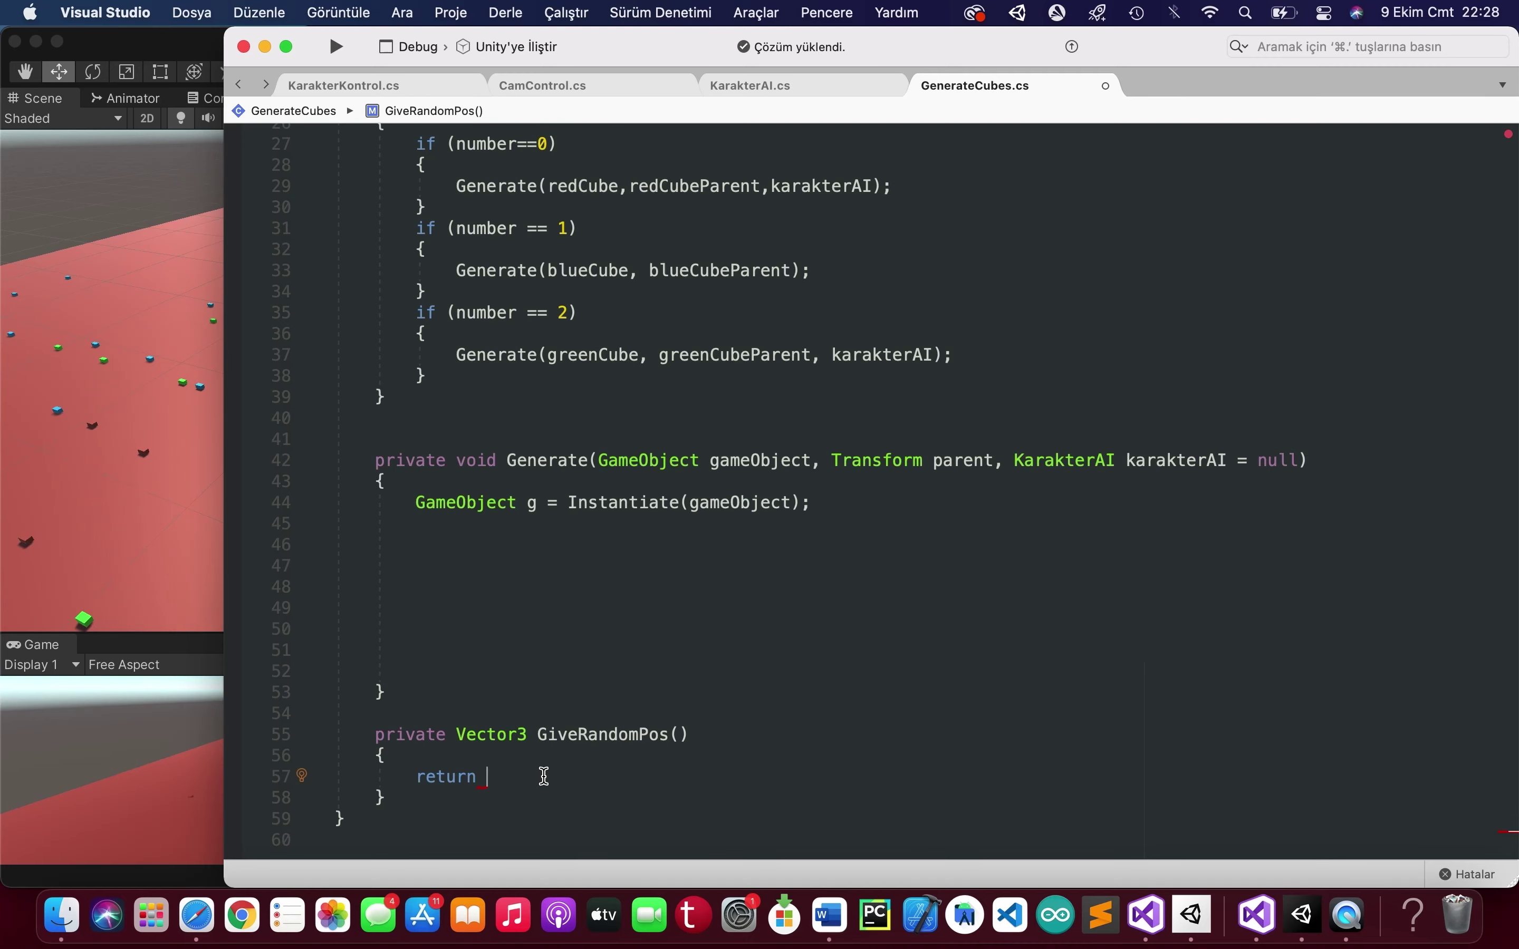
text(new b)
key(BackSpace)
text(v)
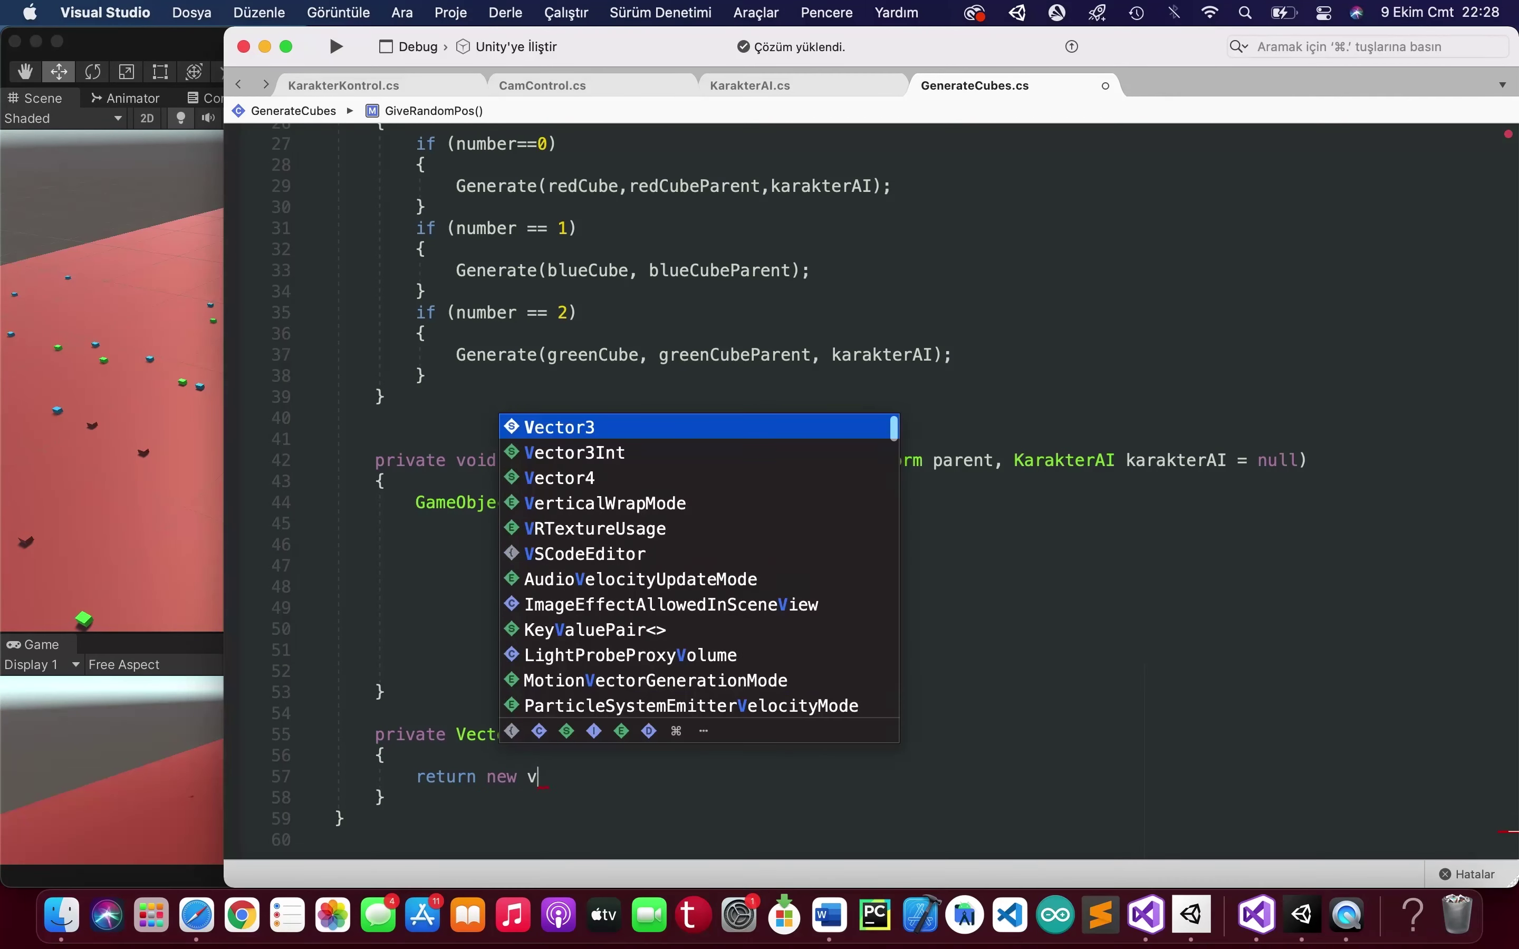
text(ec)
key(Return)
text(()
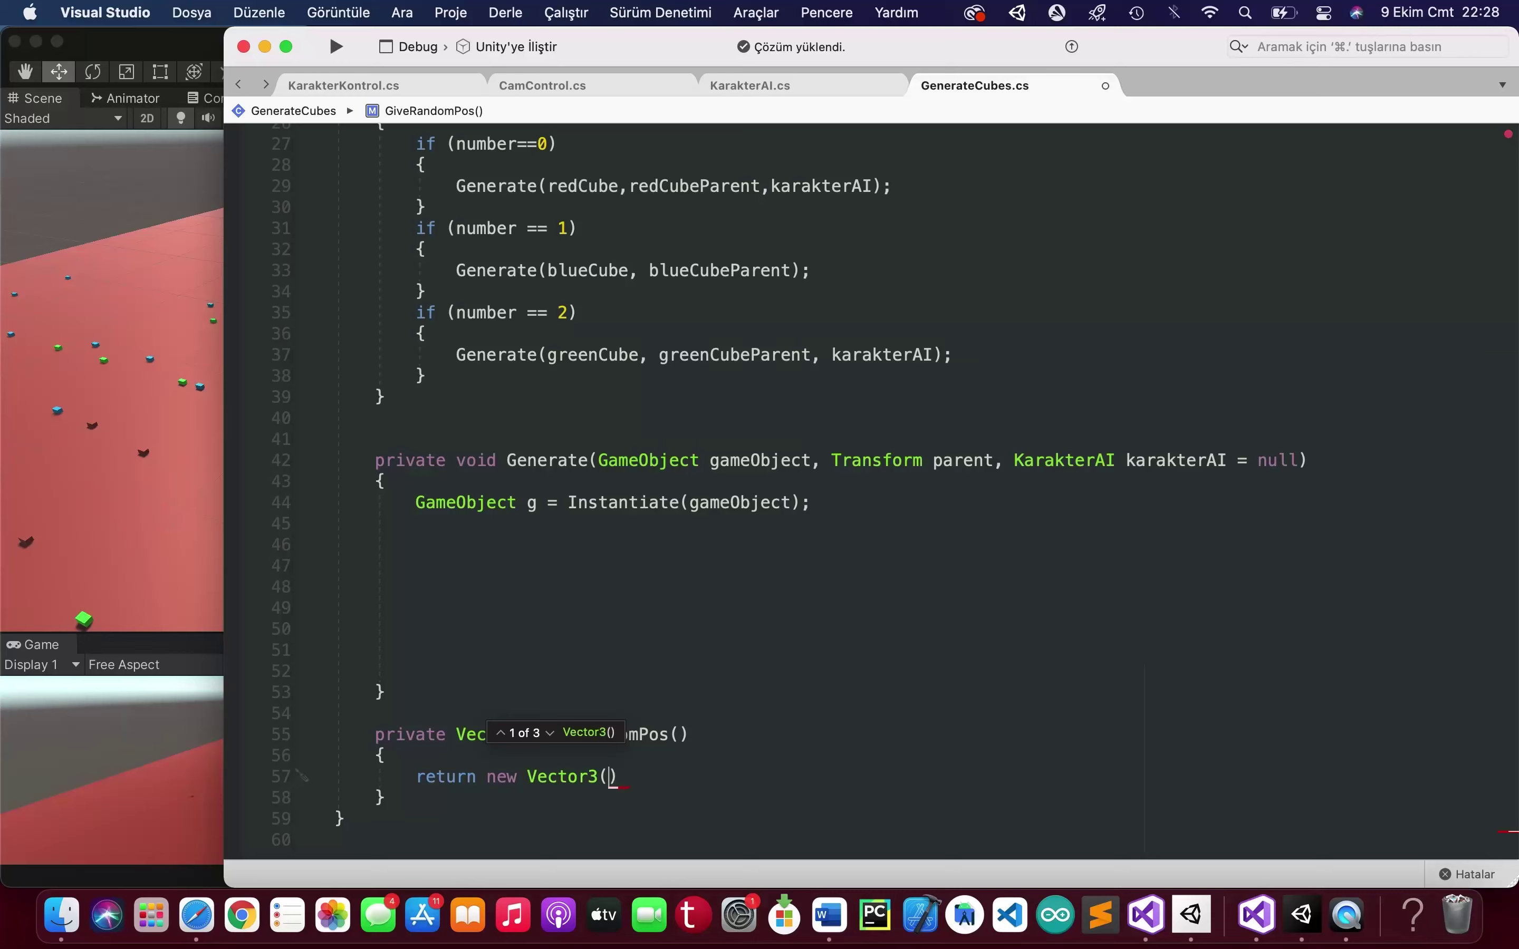
text(Ran)
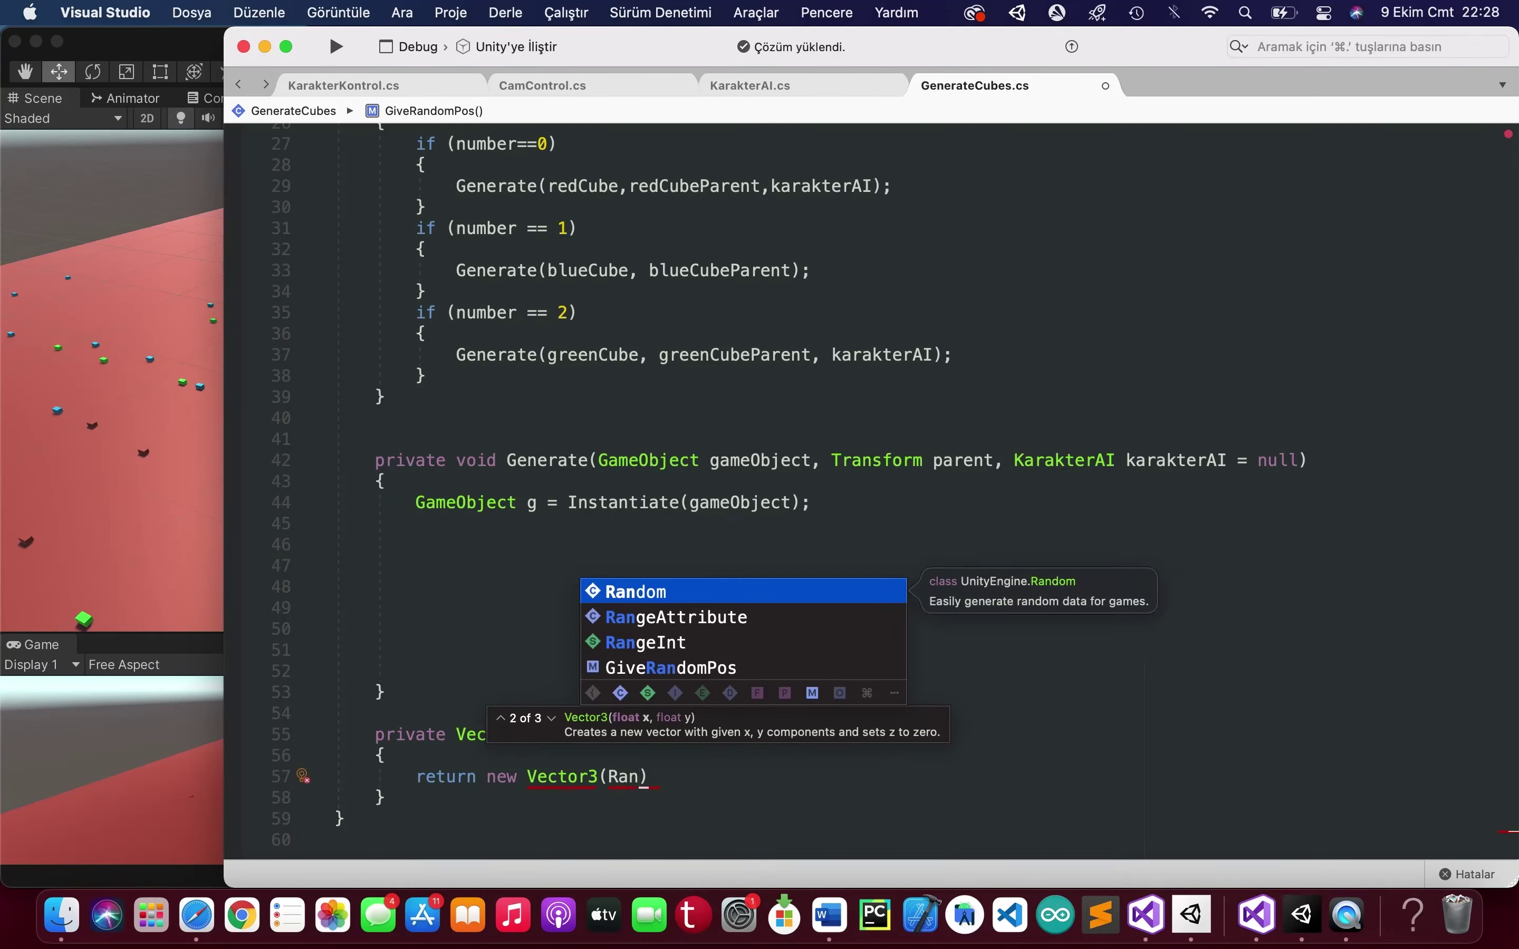
text(.)
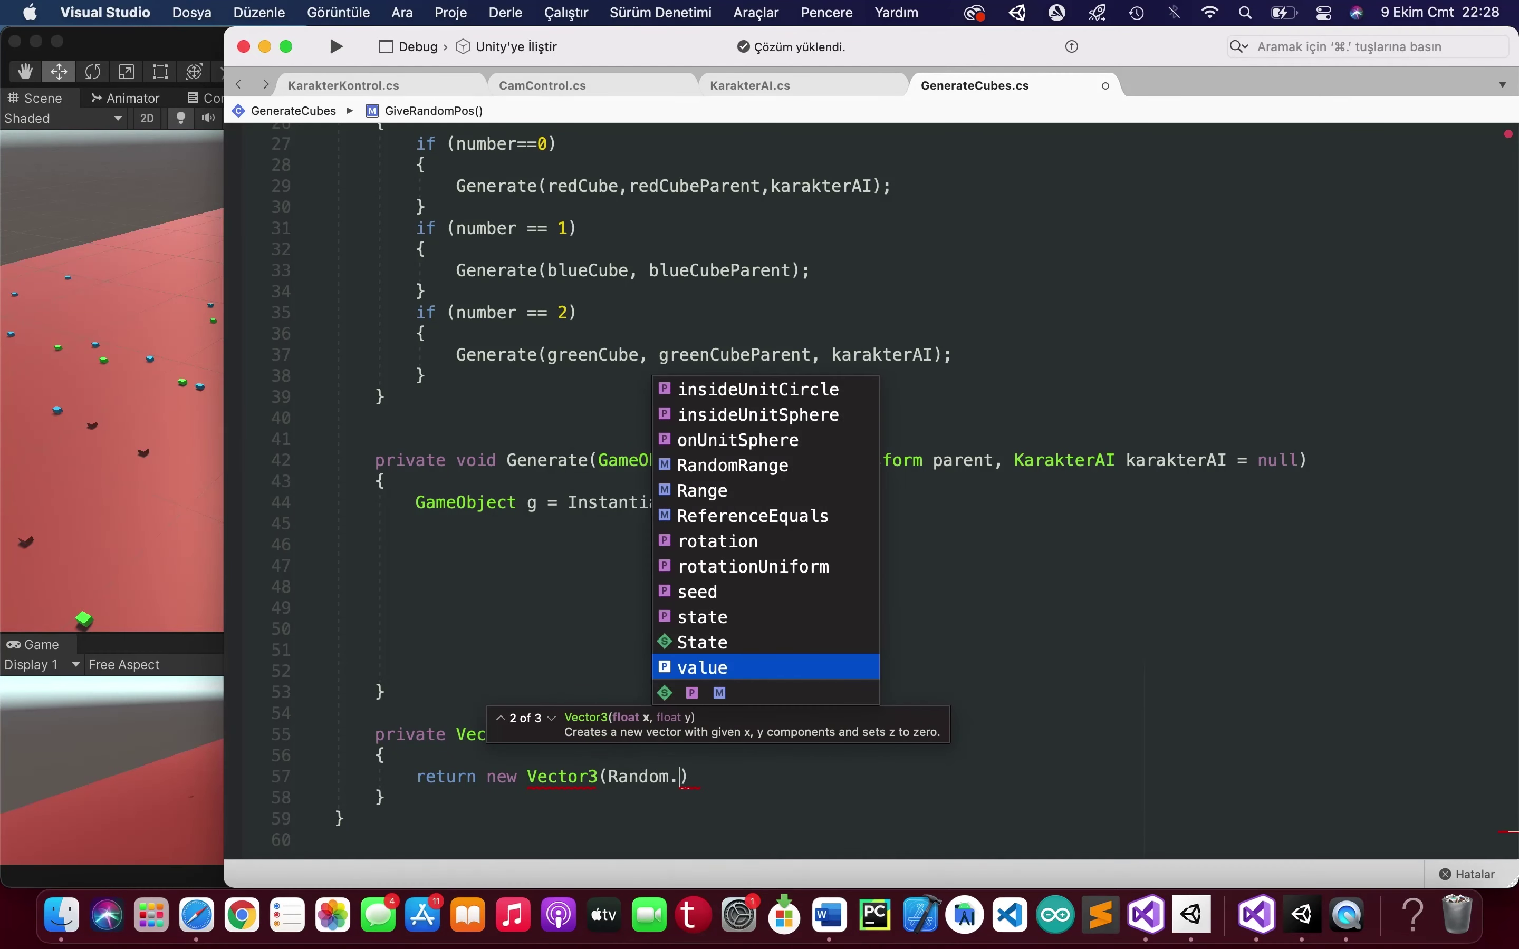
text(range)
key(Return)
text(()
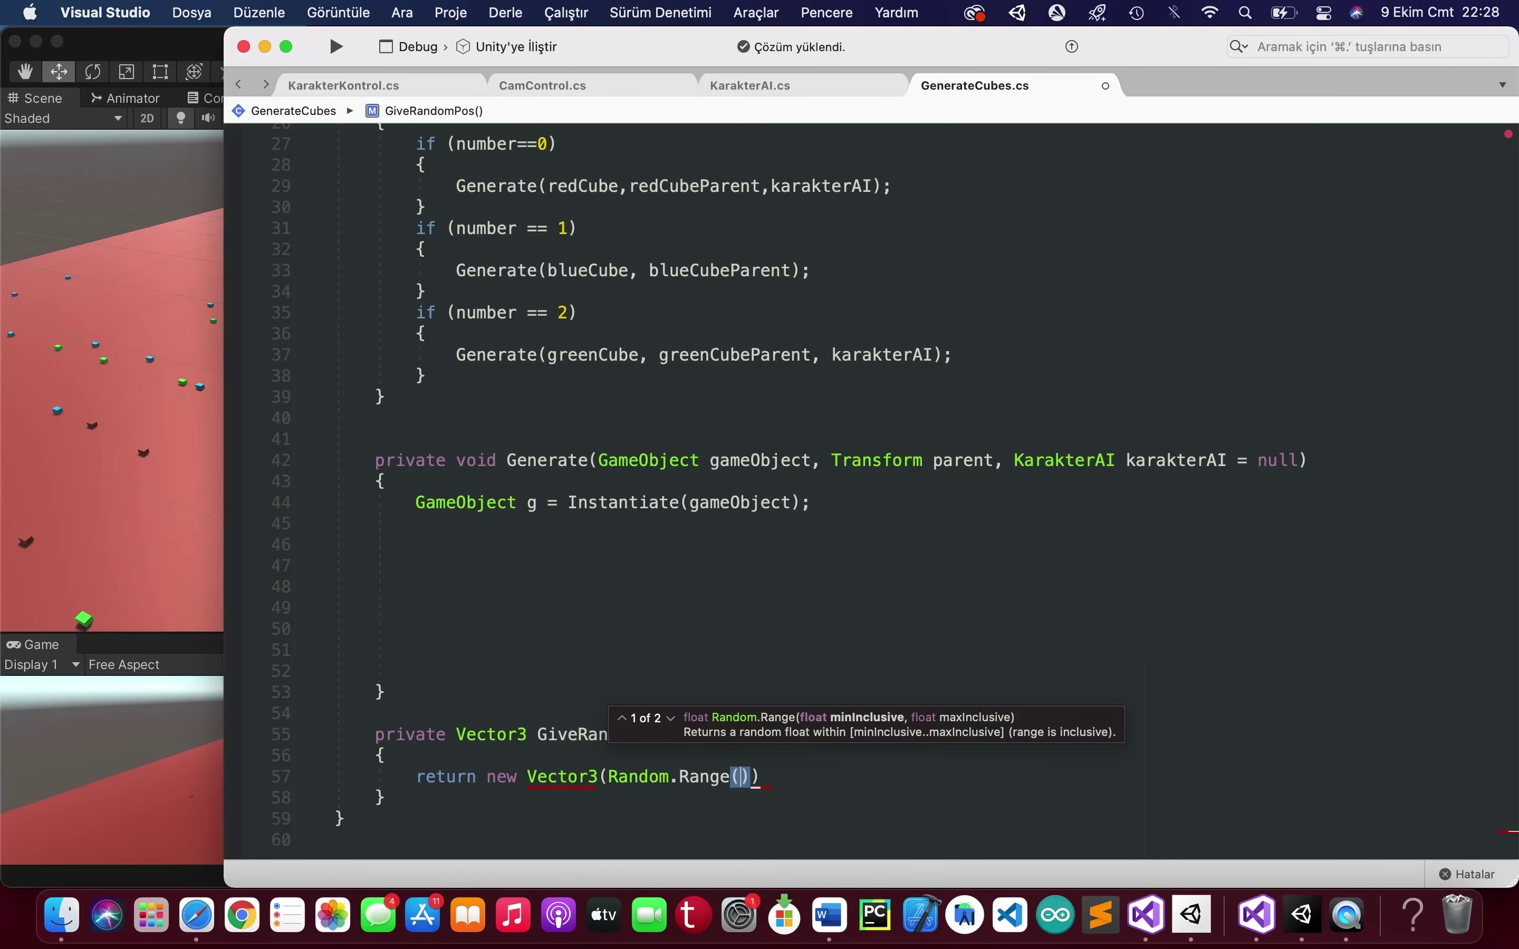
text(minX)
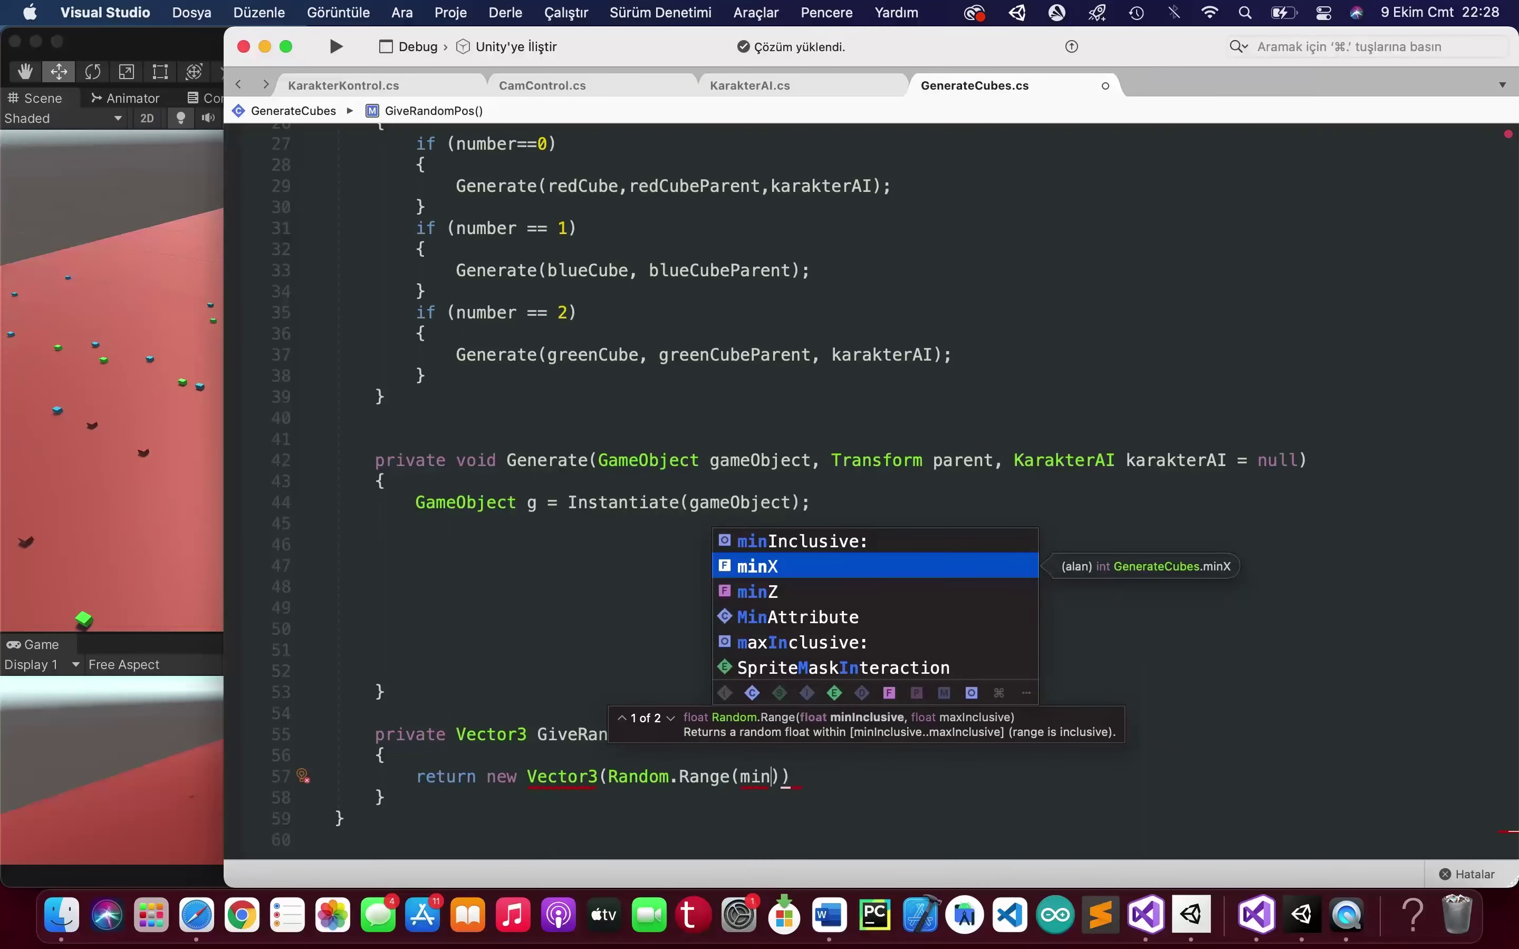
text(,max)
key(Return)
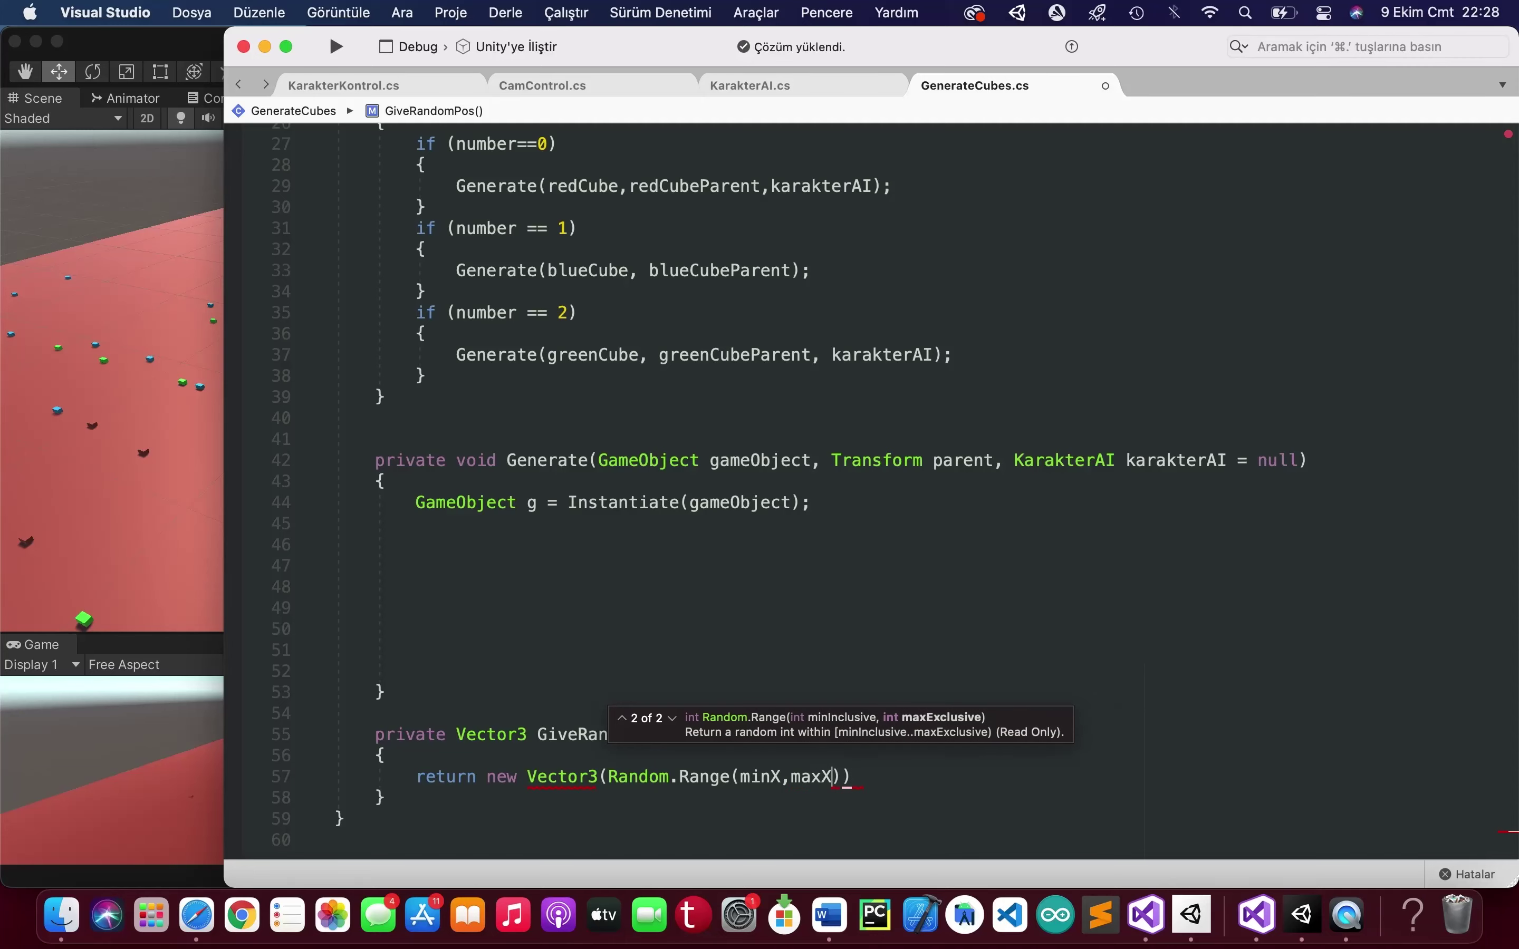
text(),)
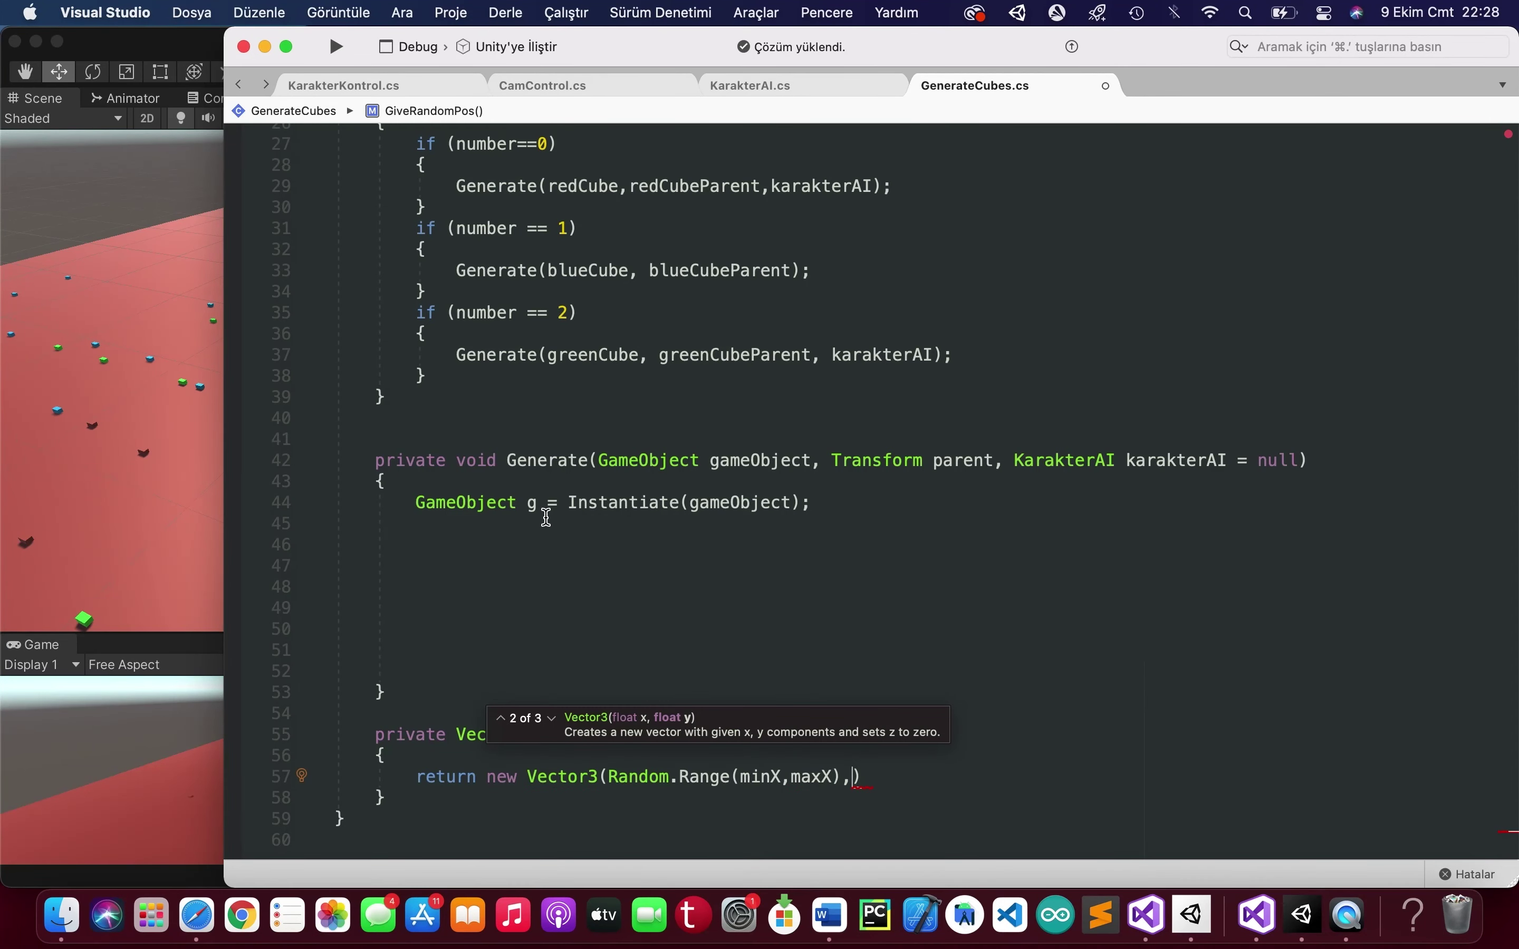
text(red)
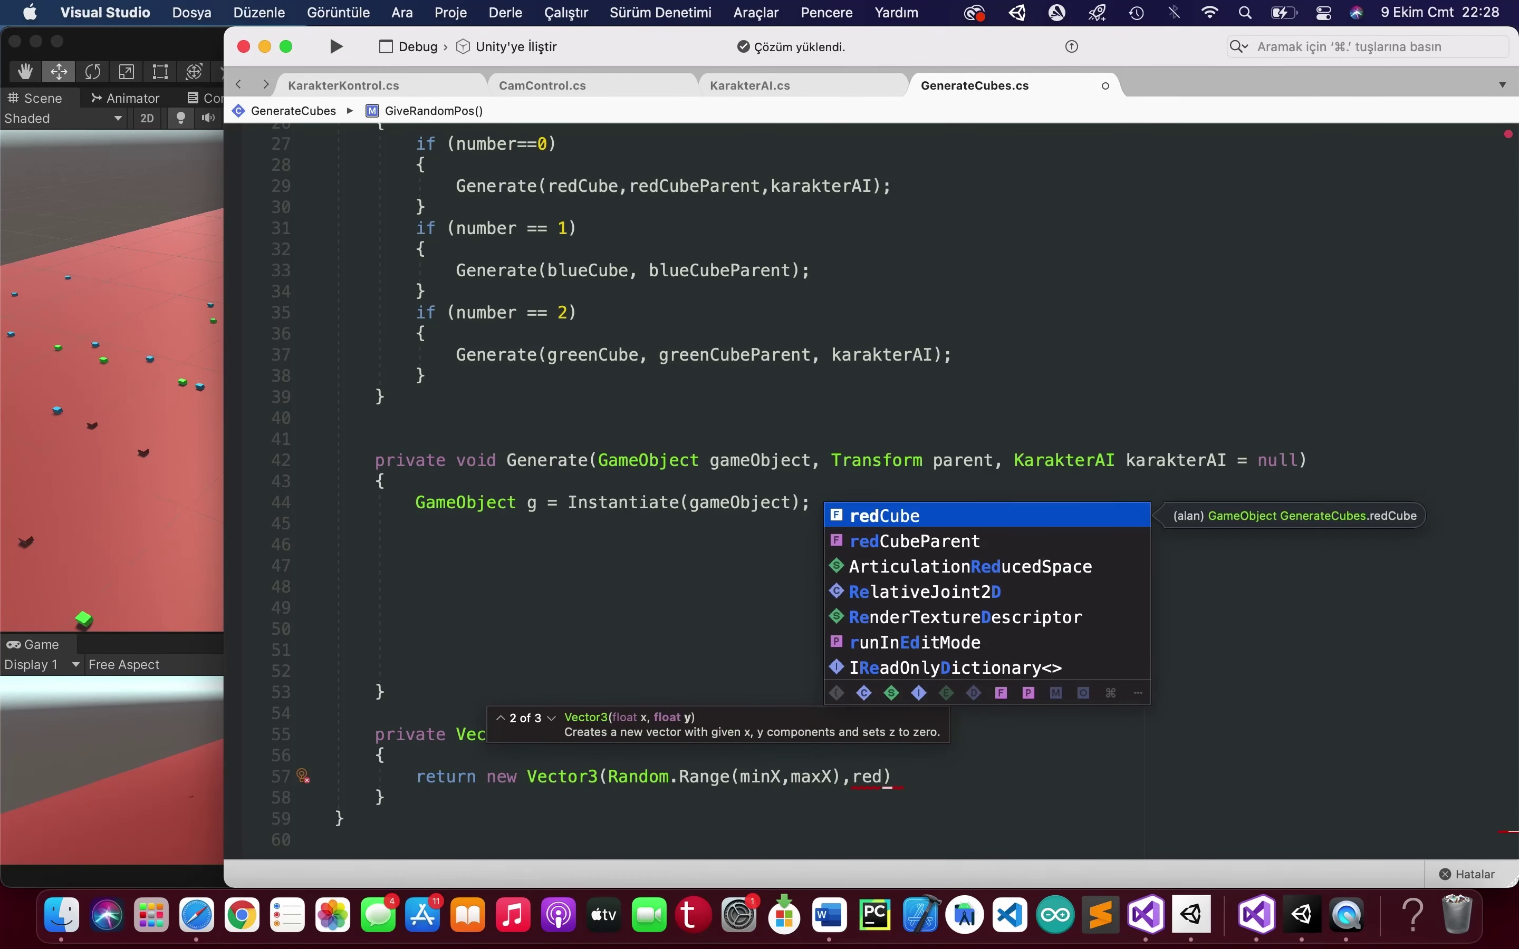
text(.transform)
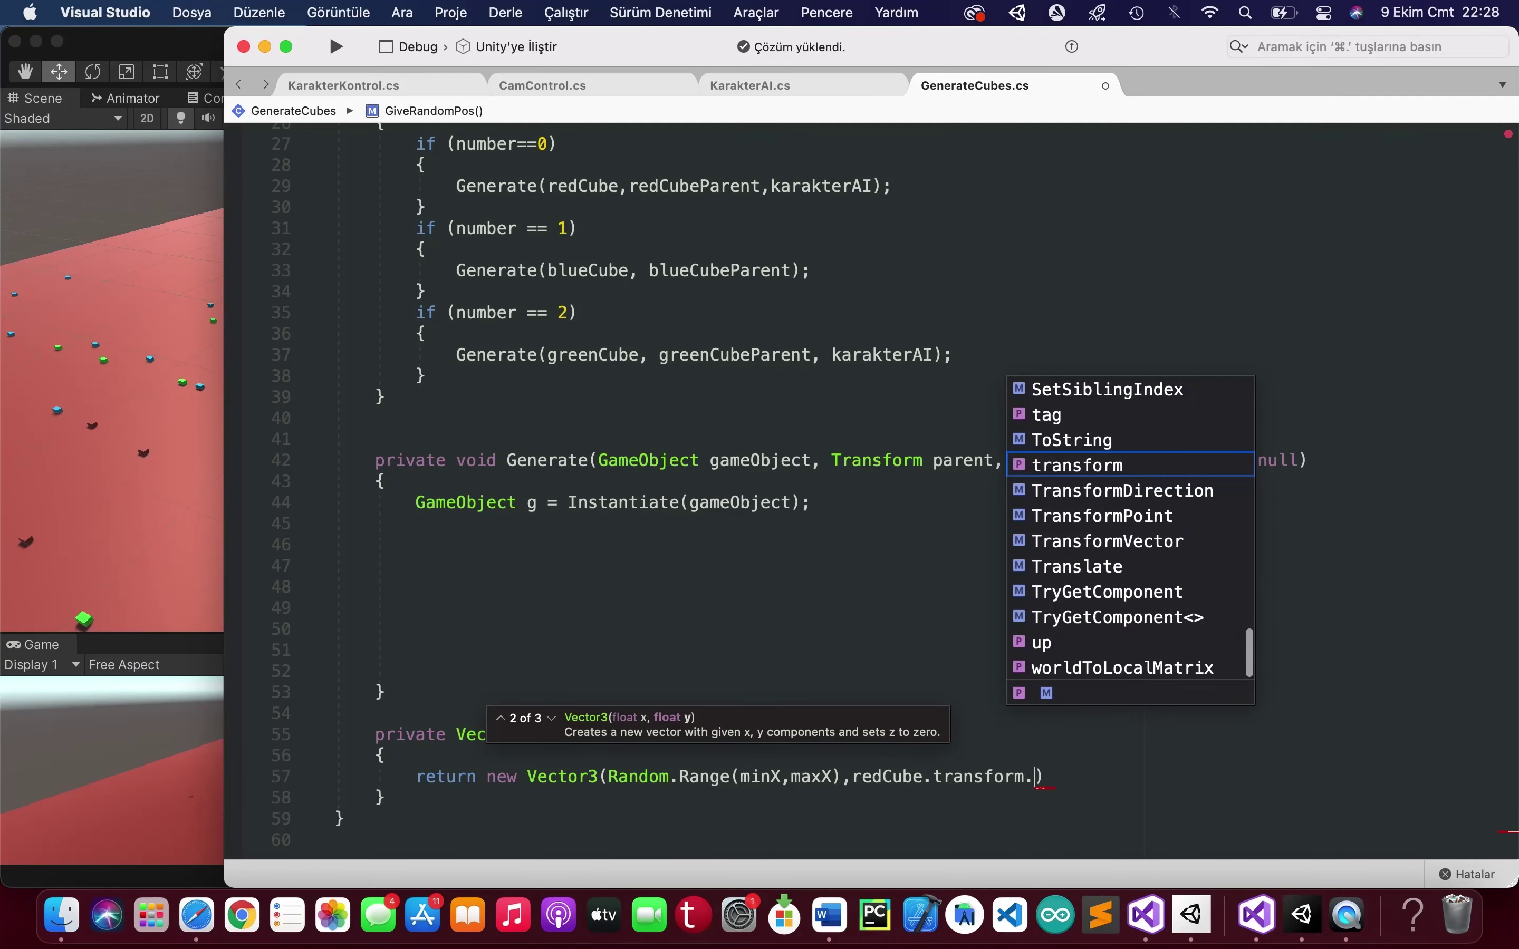
text(.position.y,)
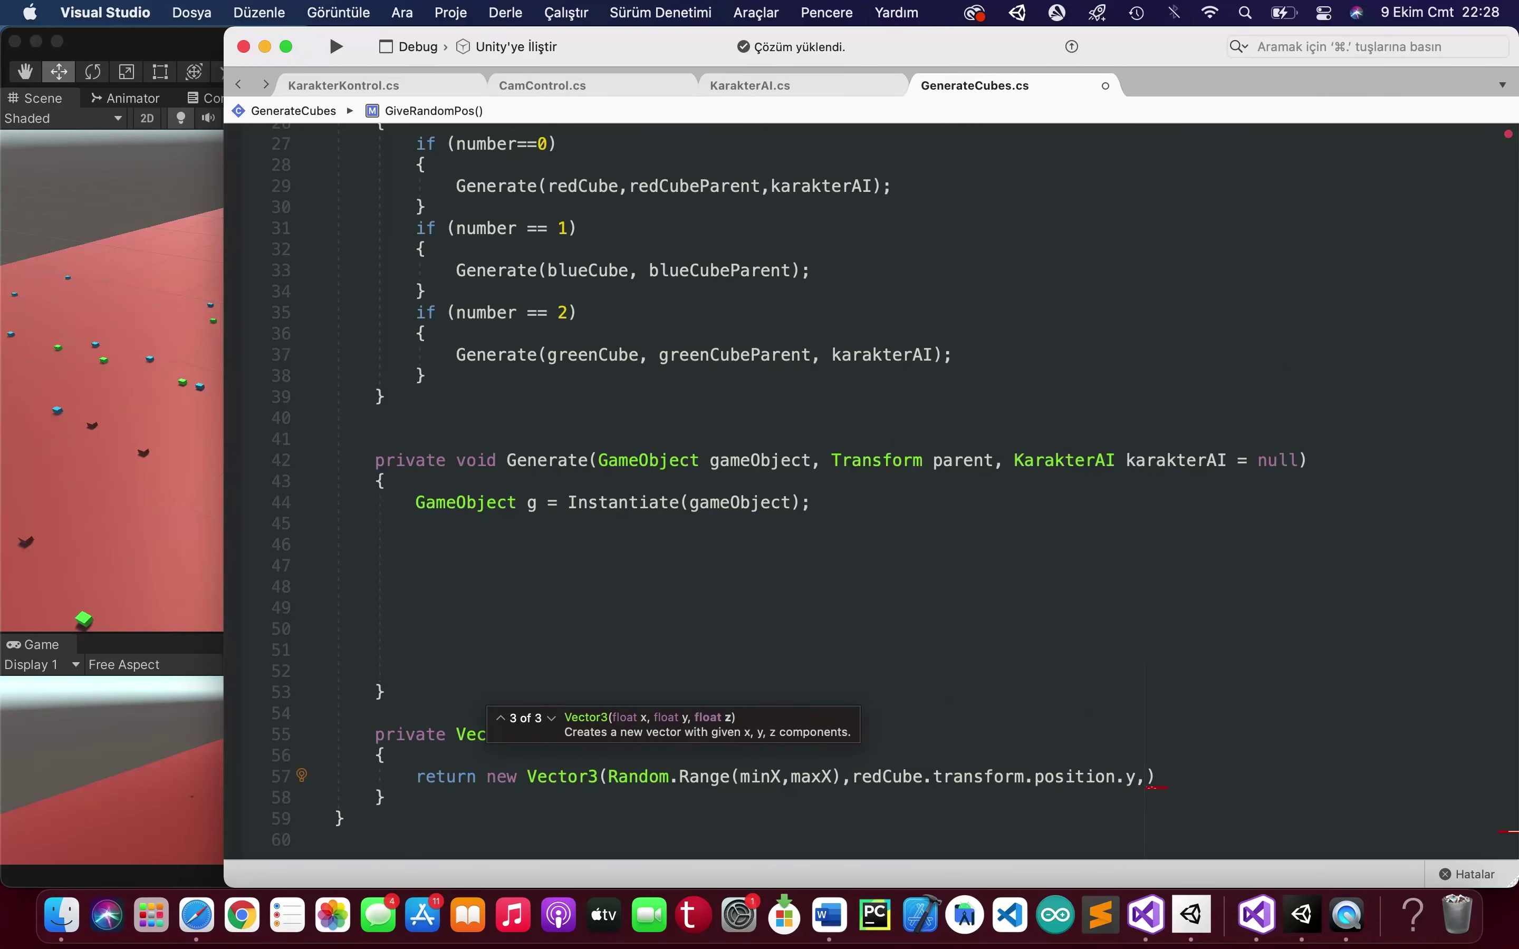
text(rand)
- Use Random.Range(minZ, maxZ) as the z value, end the statement, and save GenerateCubes.cs
key(Tab)
text(.ra)
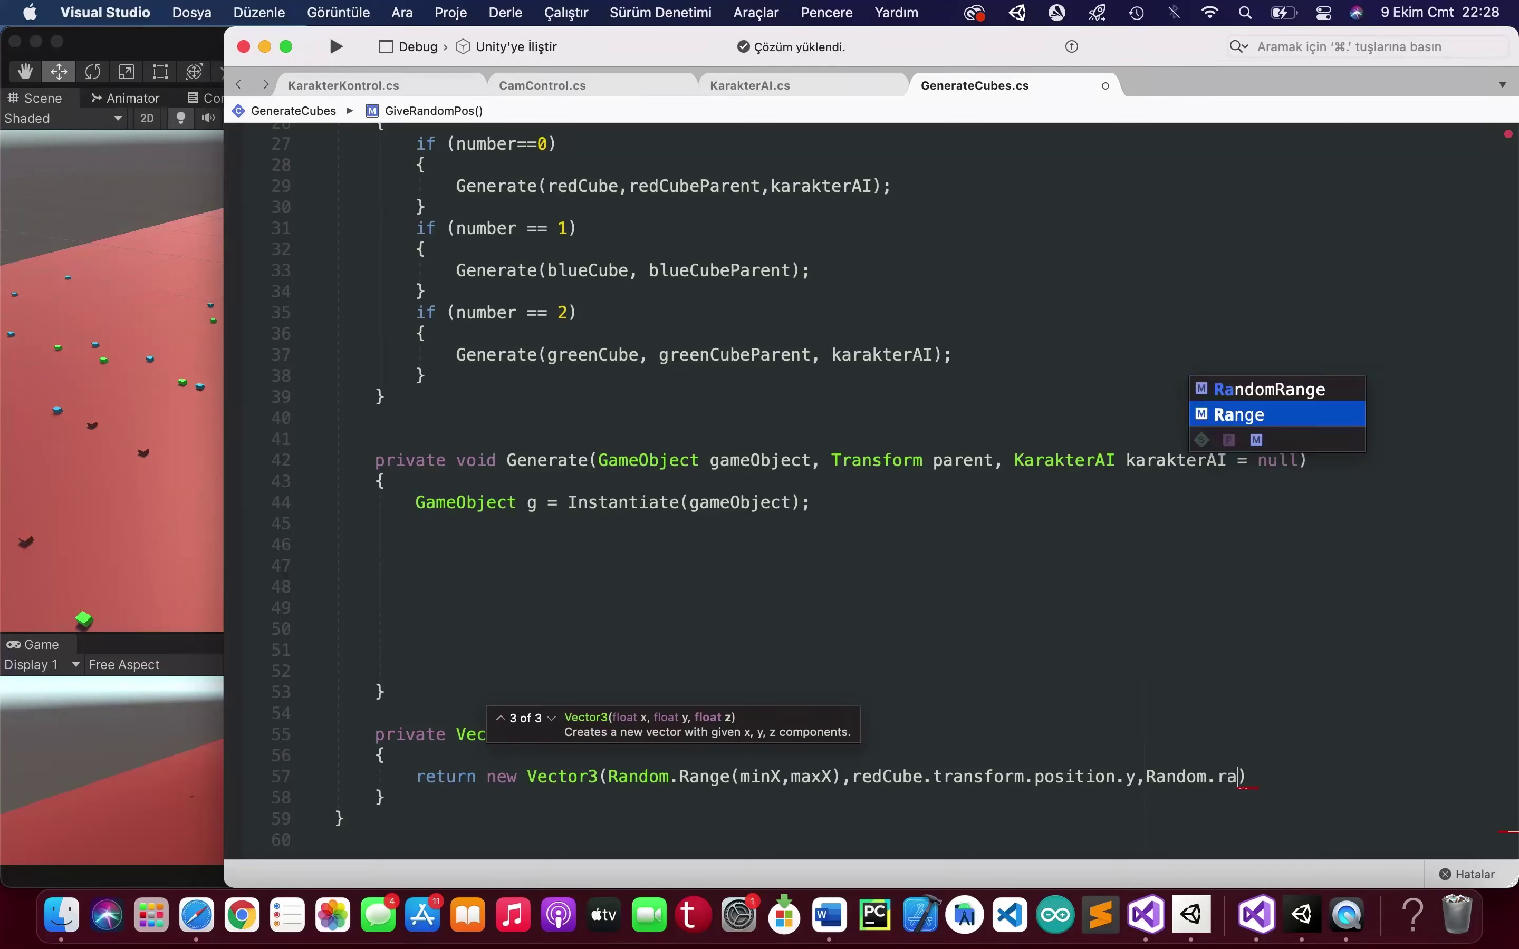
key(Tab)
text(()))
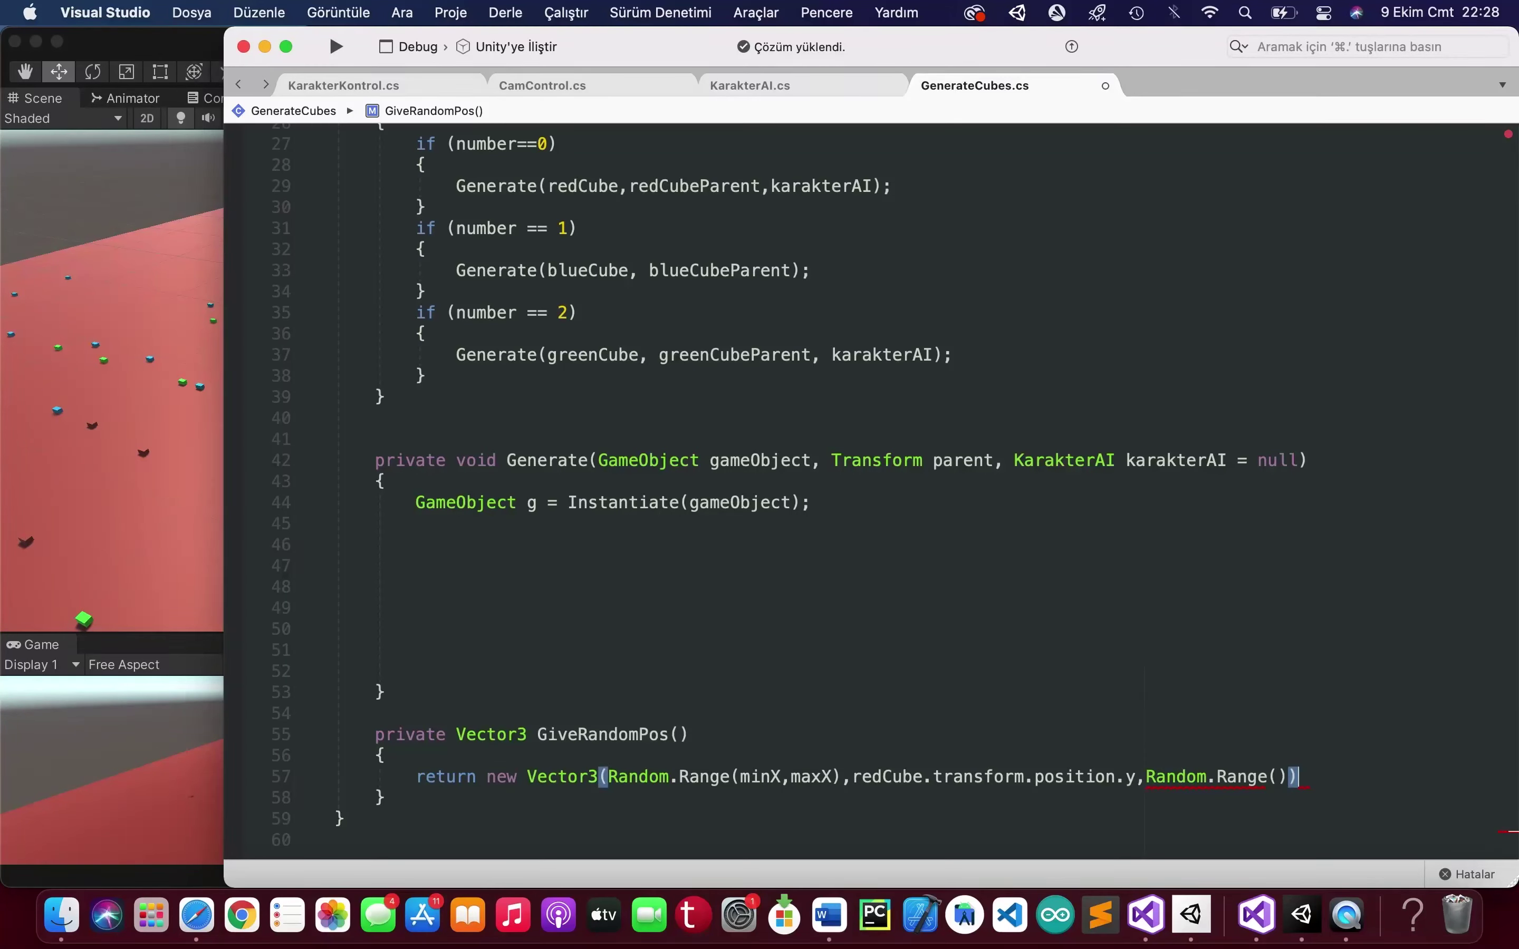
key(Left)
key(Left)
text(minZ, m)
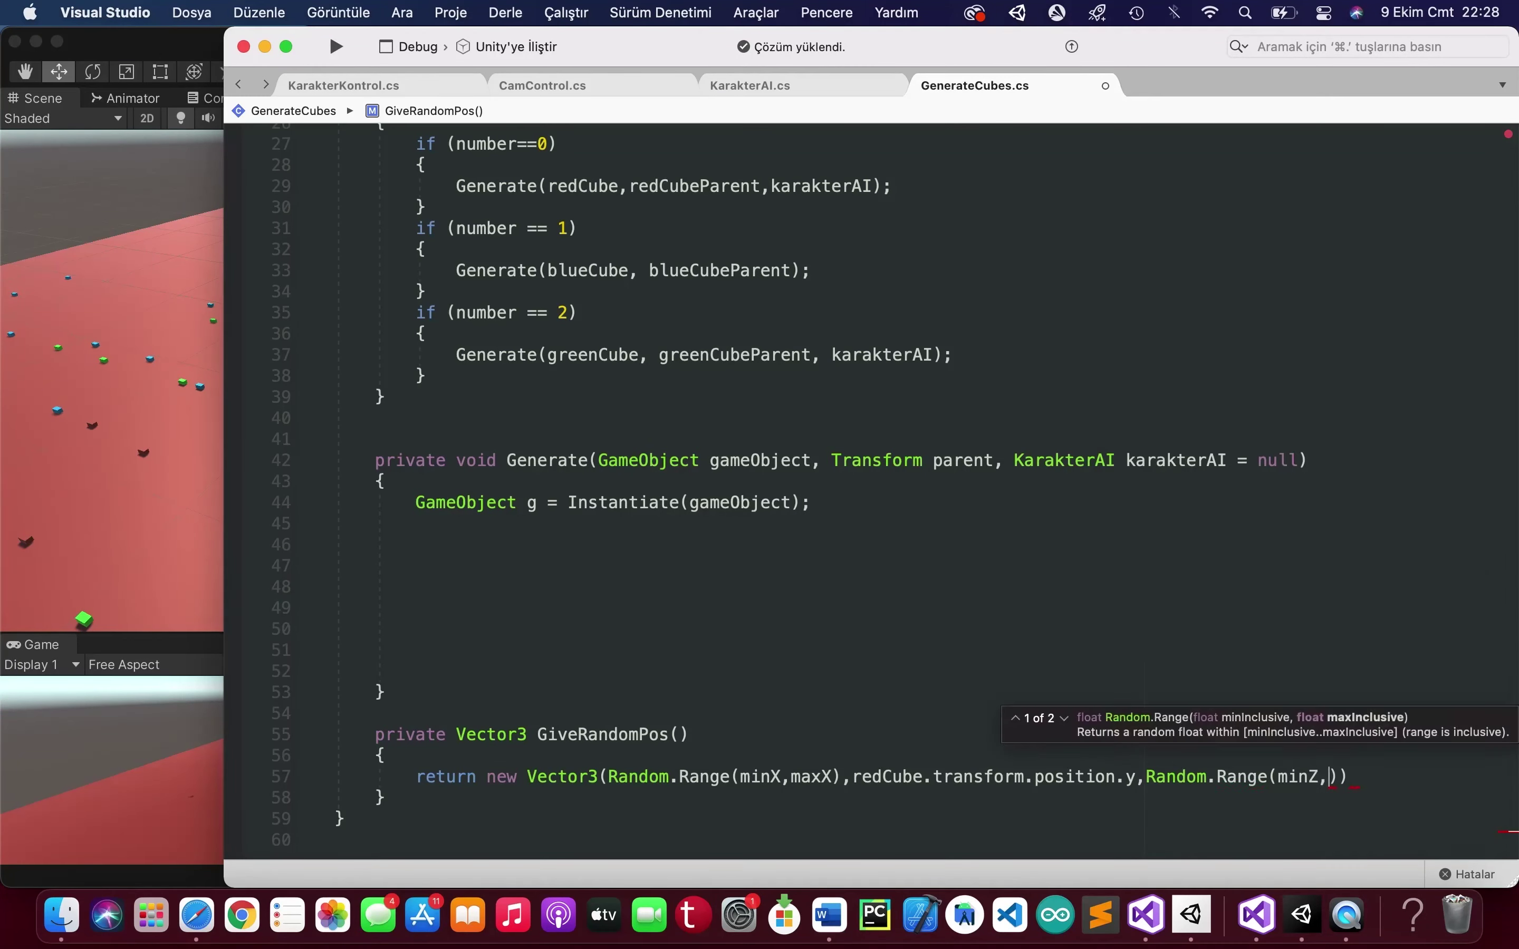
text(axZ)
key(End)
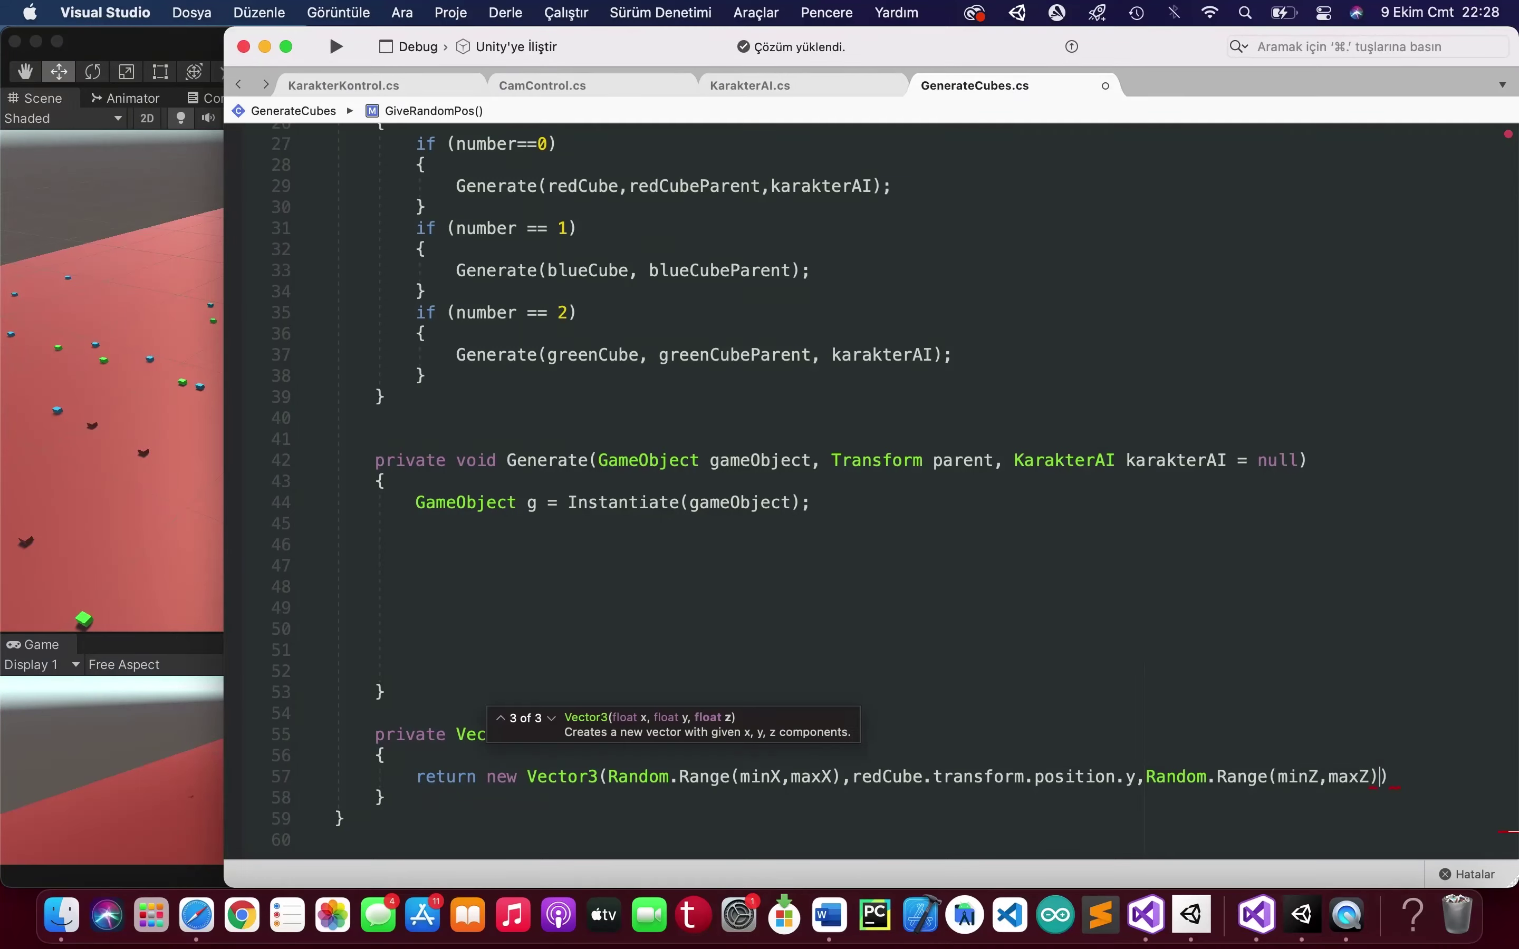
text(;)
key(super+s)
click(746, 534)
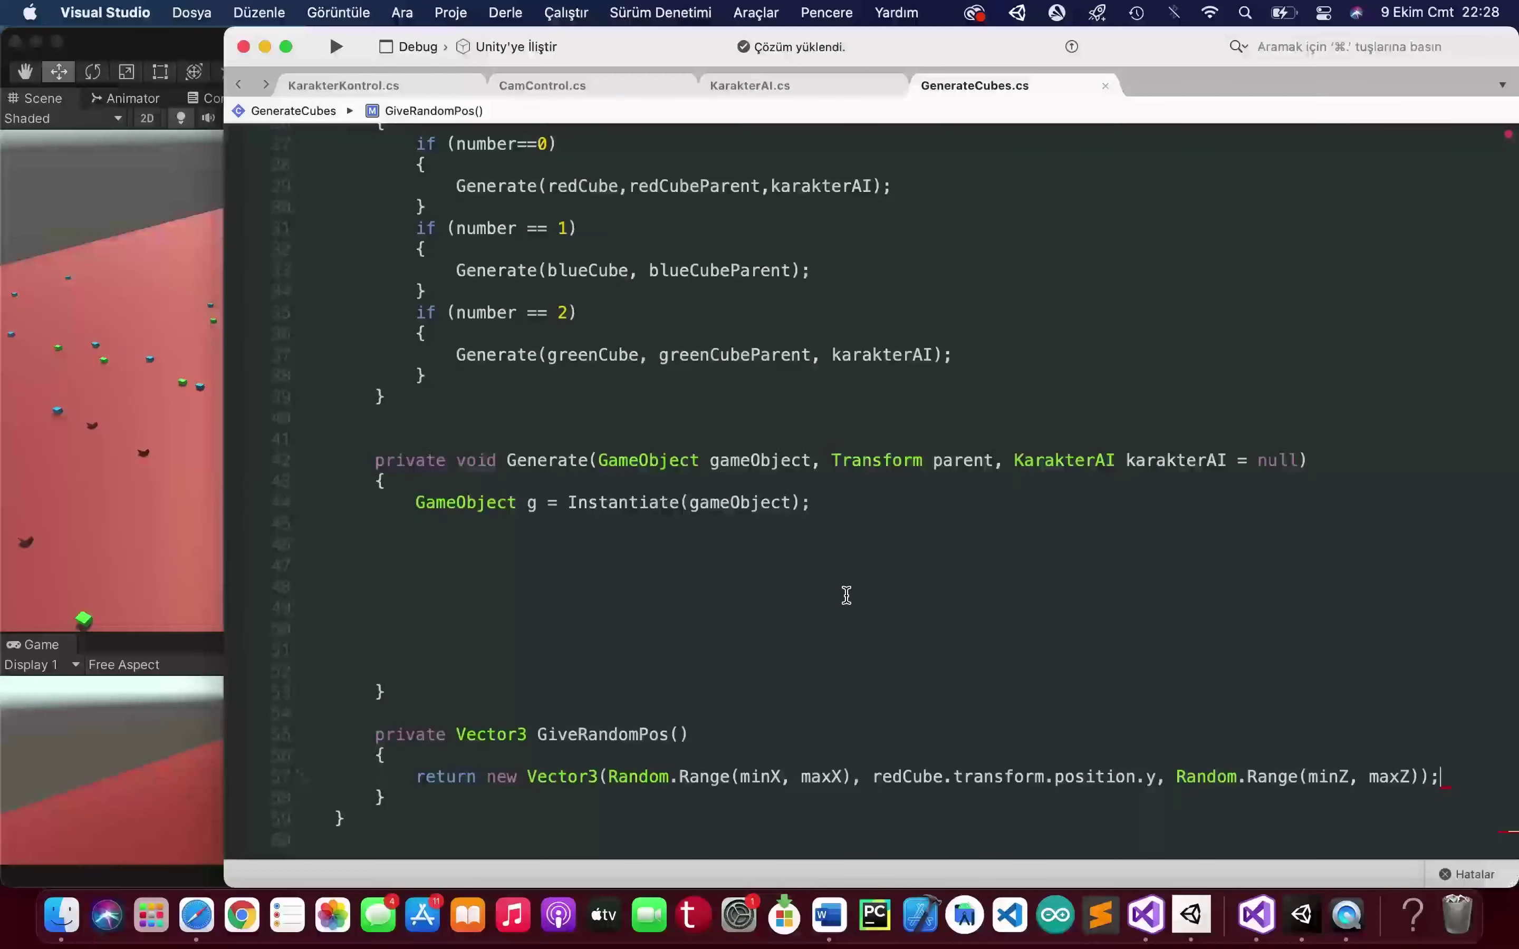
scroll(846, 595, down, 3)
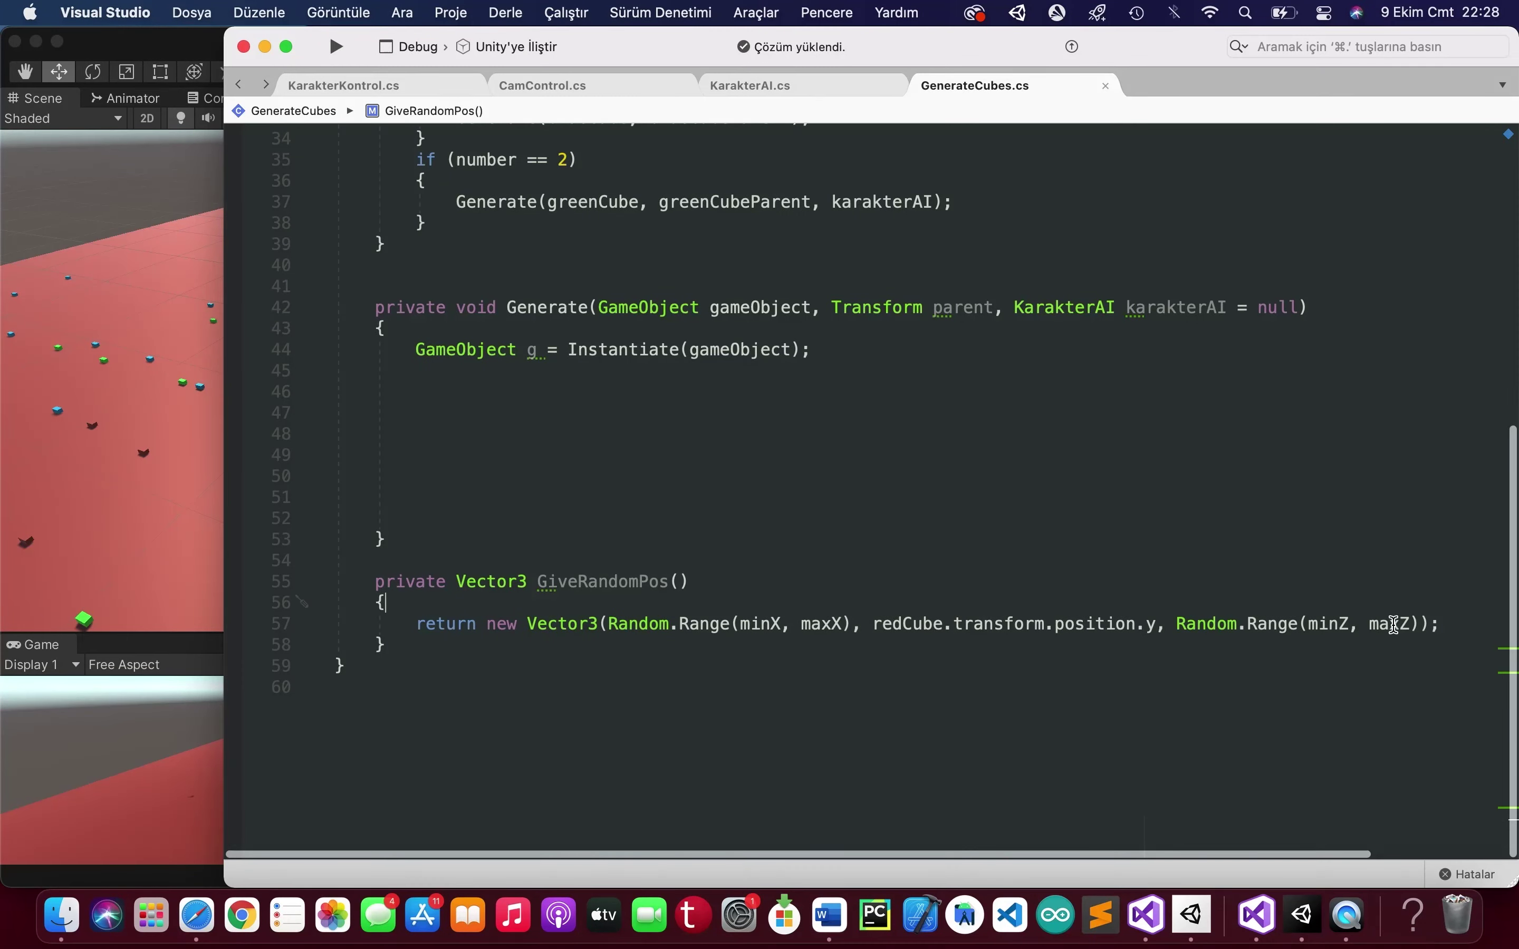
- Review GiveRandomPos's return line, selecting the redCube.transform.position.y expression
key(Up)
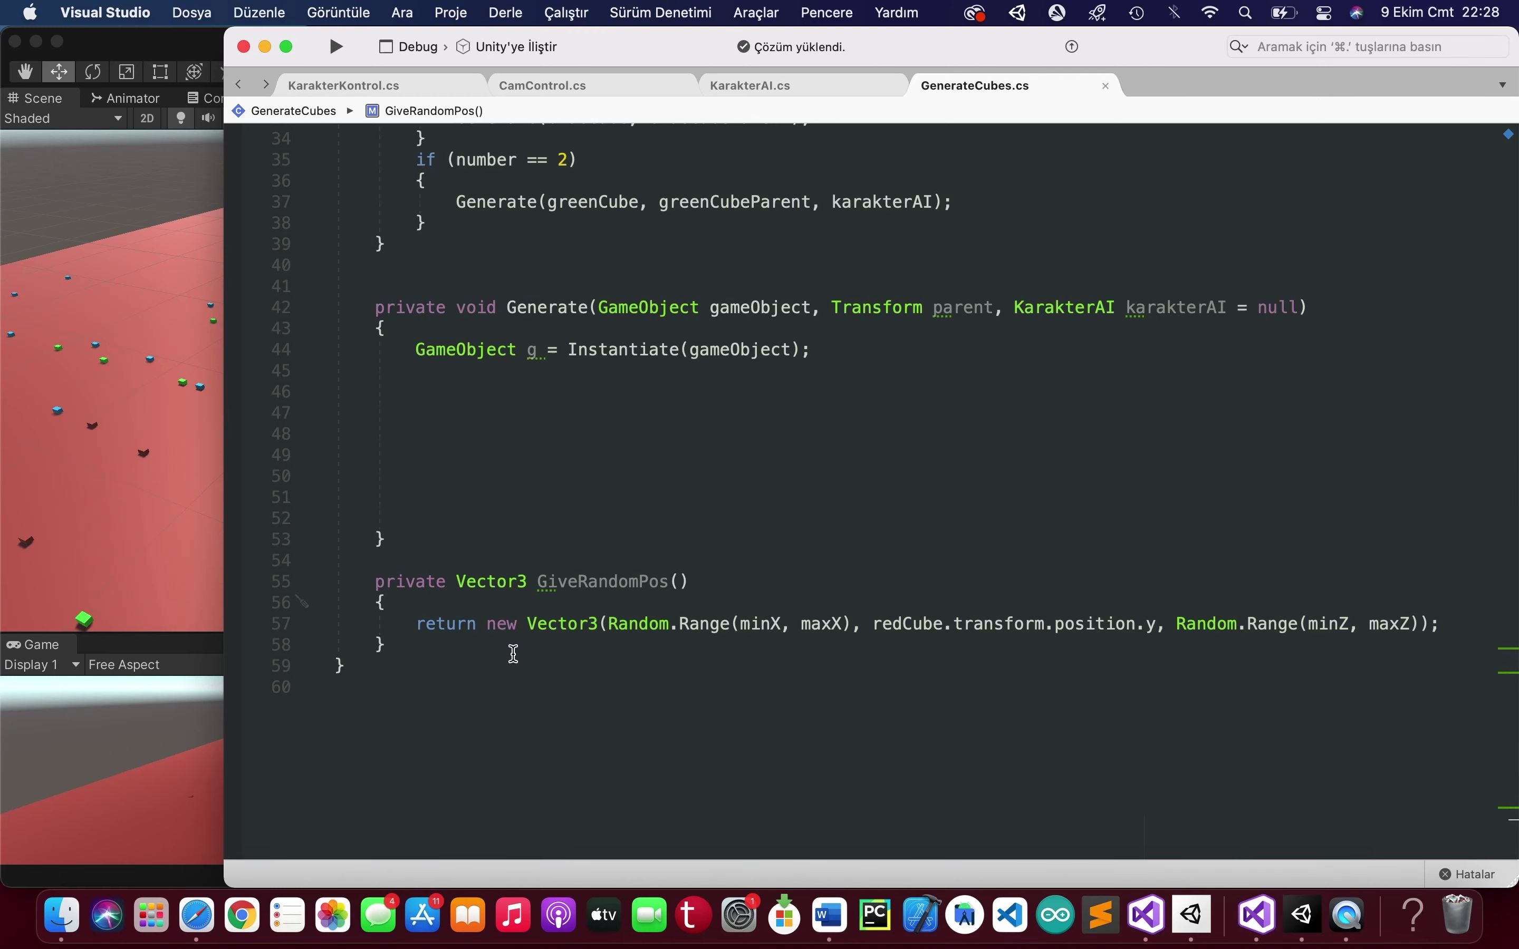
drag(487, 623, 671, 623)
click(734, 597)
drag(1155, 625, 874, 622)
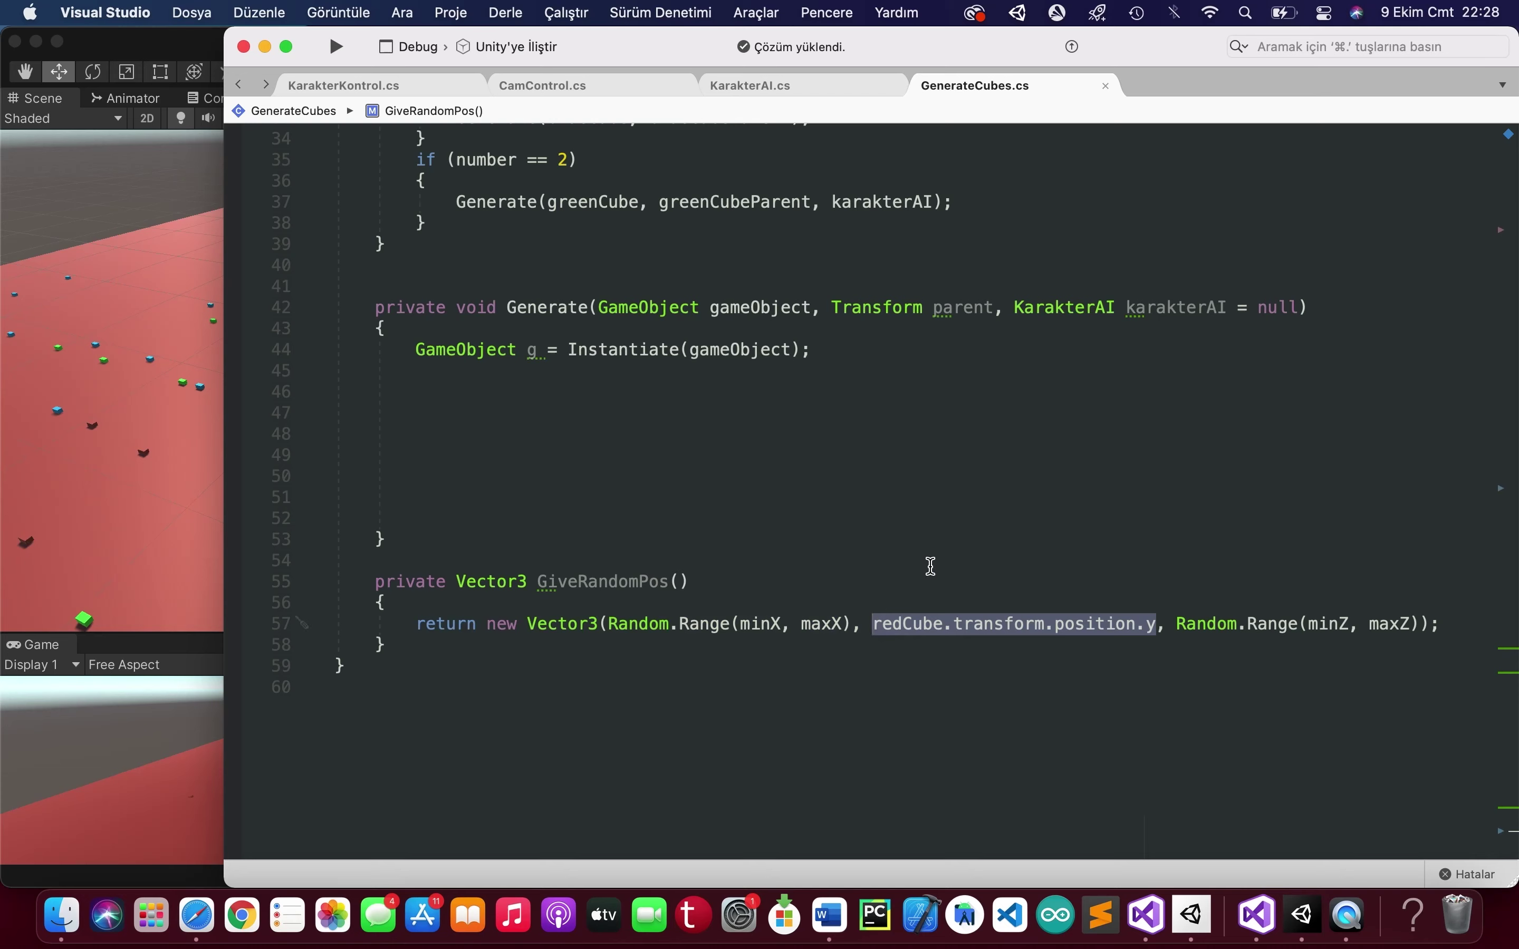
click(892, 609)
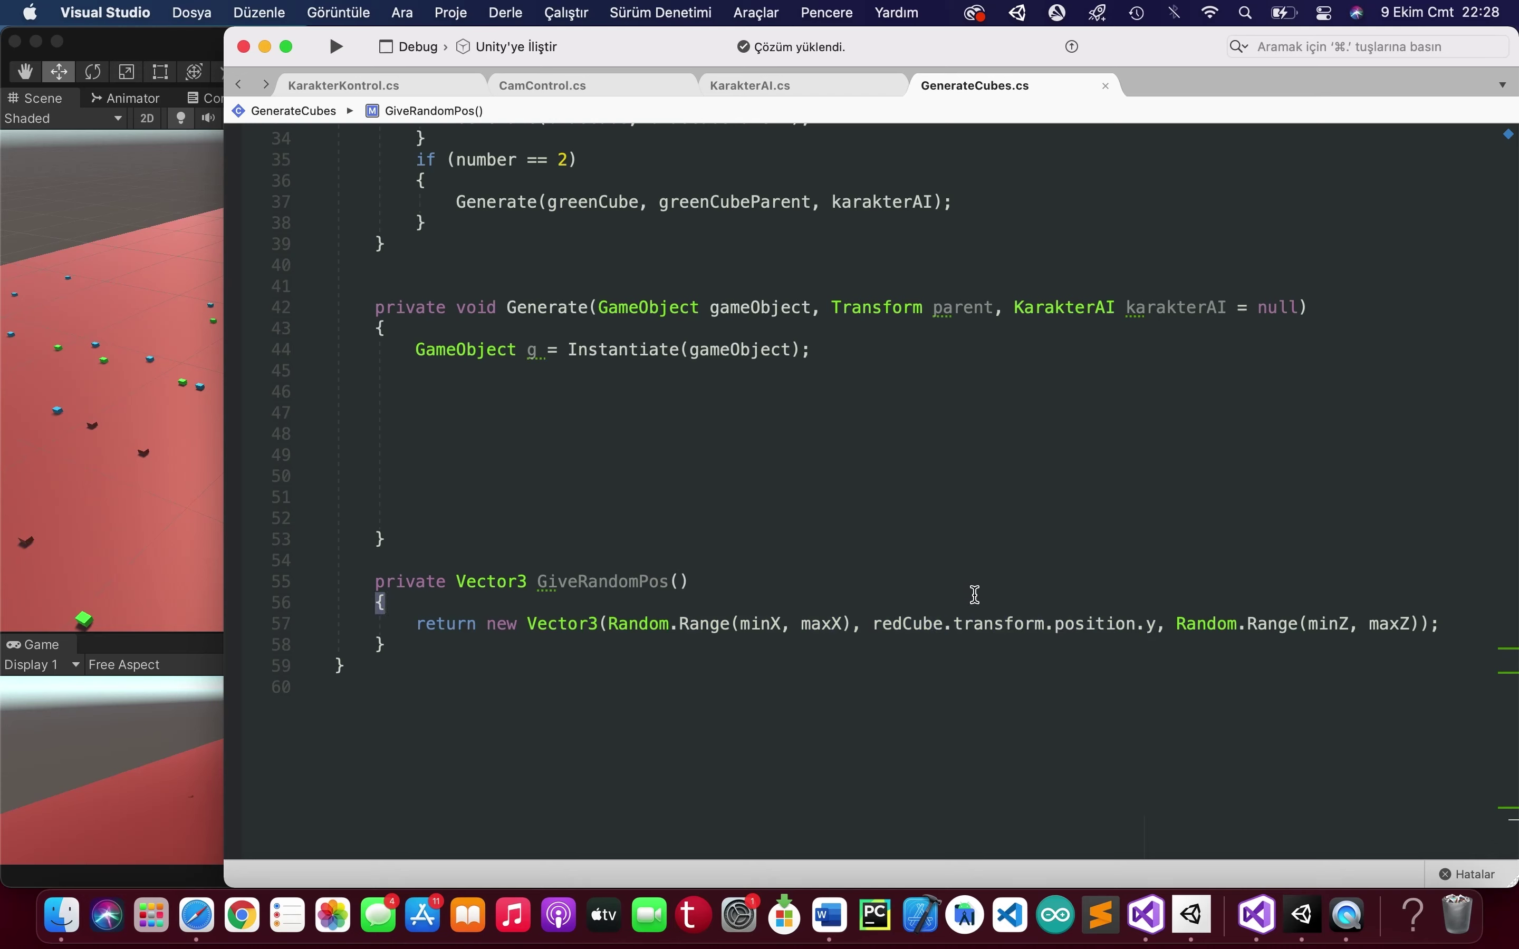
double_click(912, 625)
- In Generate, add Vector3 desPos = GiveRandomPos(); on line 46
click(556, 384)
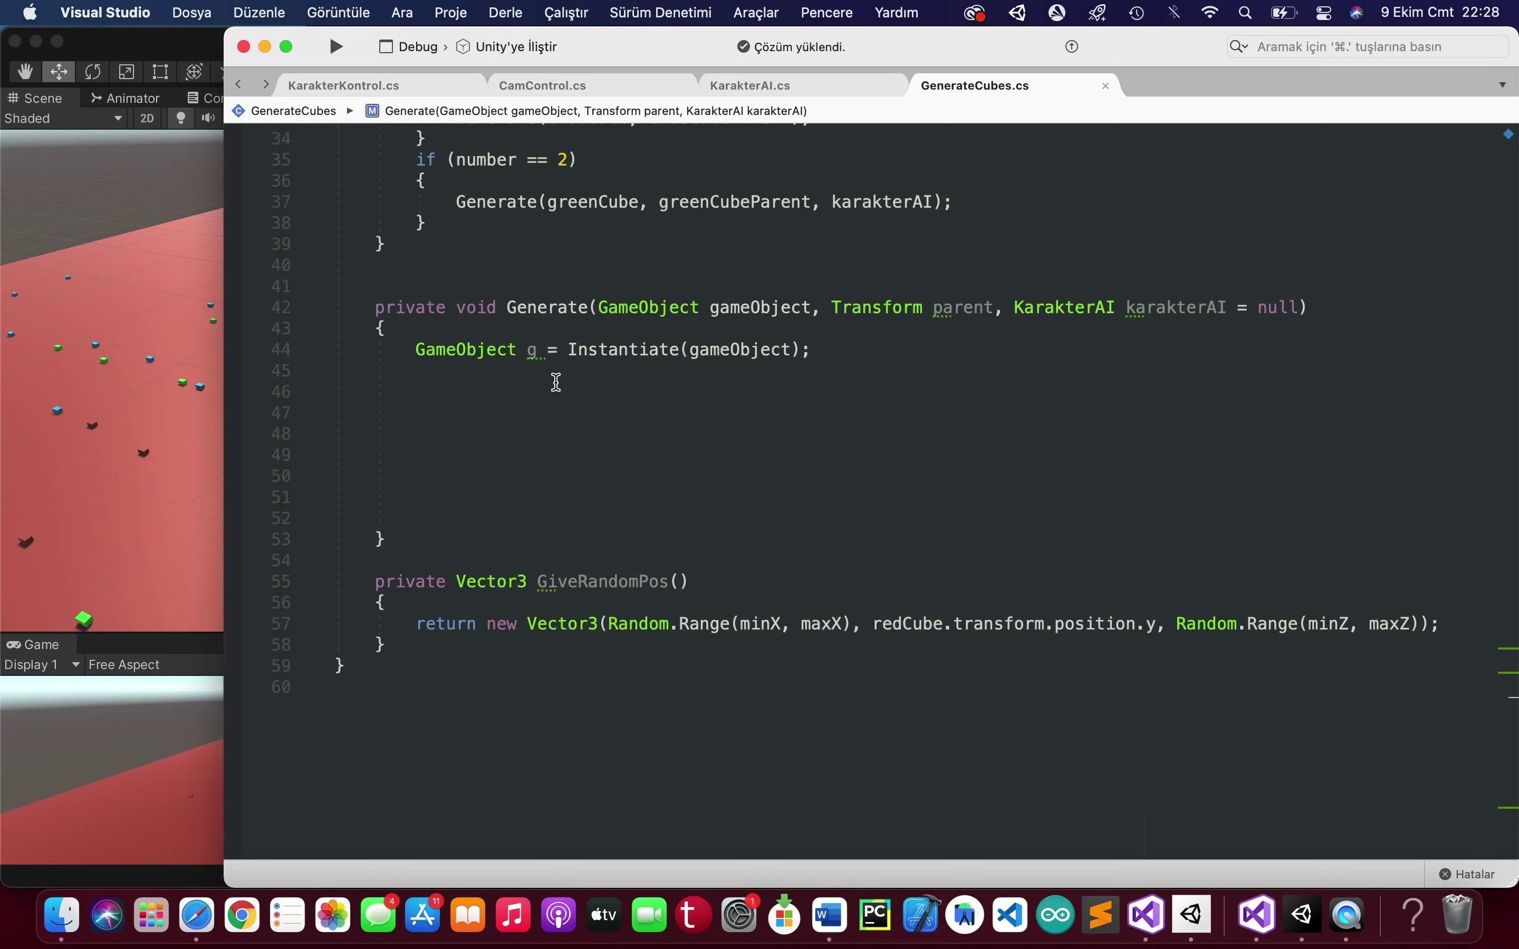
text(vec)
key(Down)
key(Down)
key(space)
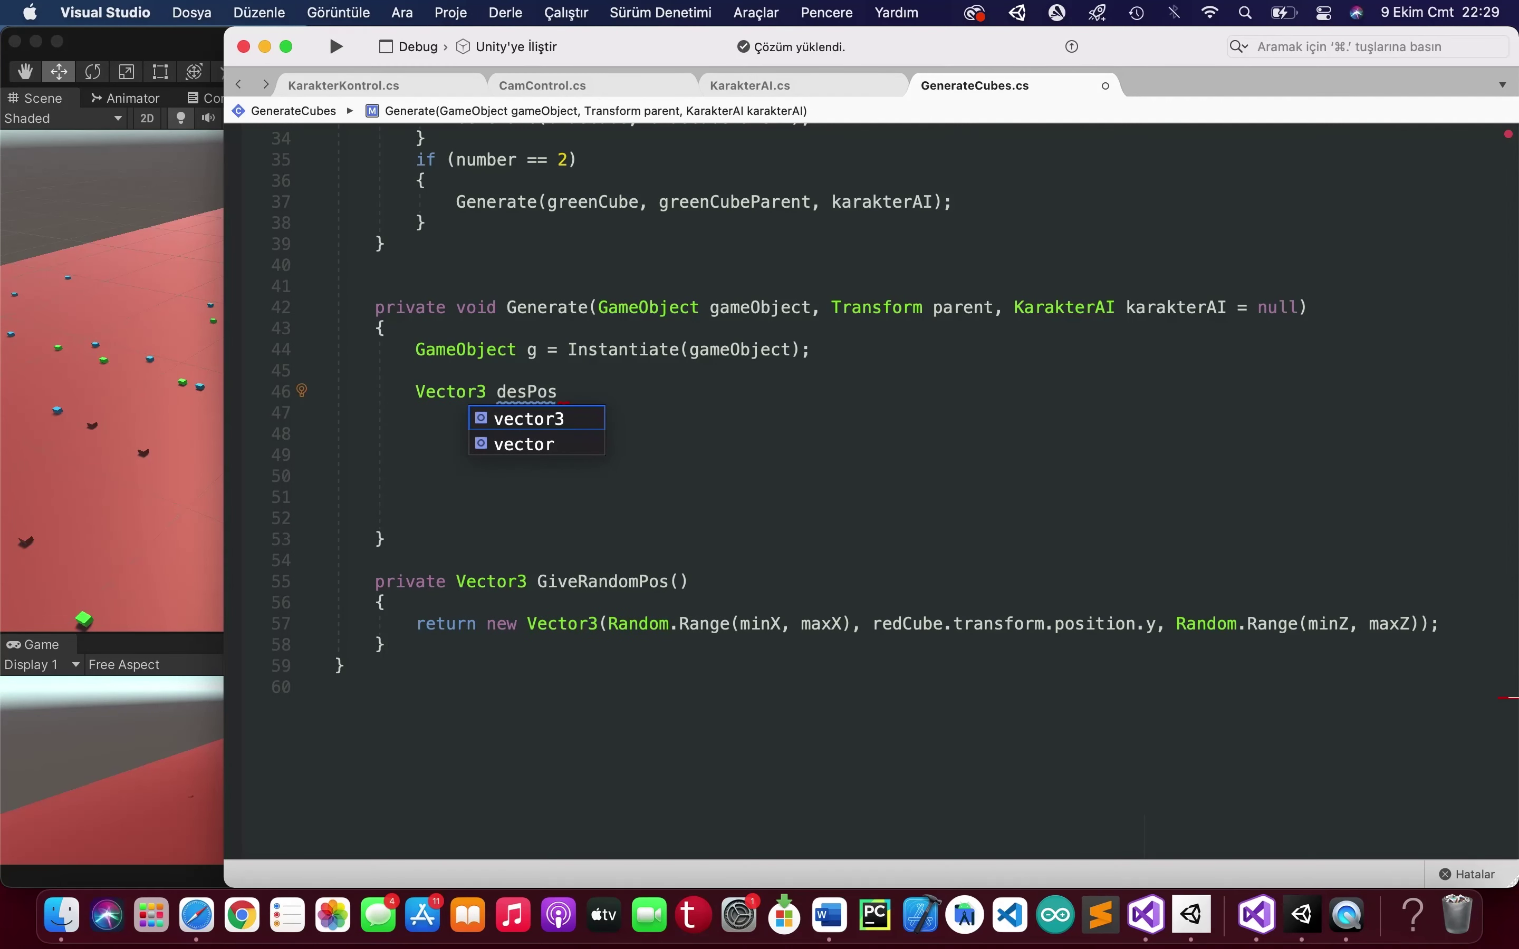
text(= Giv)
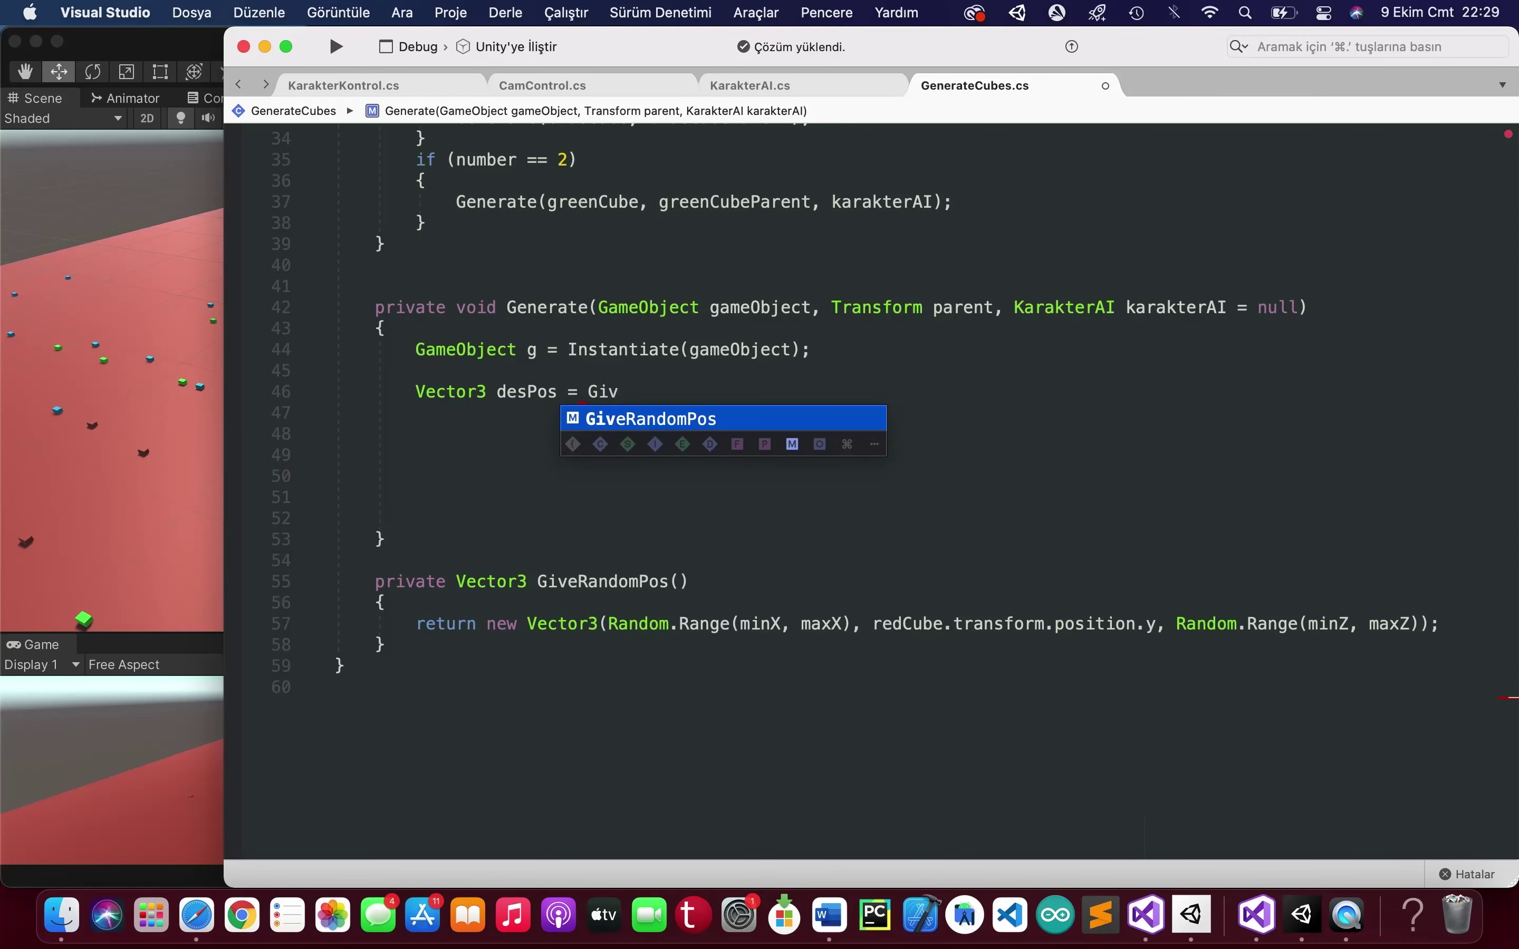
key(Return)
text(;)
key(Return)
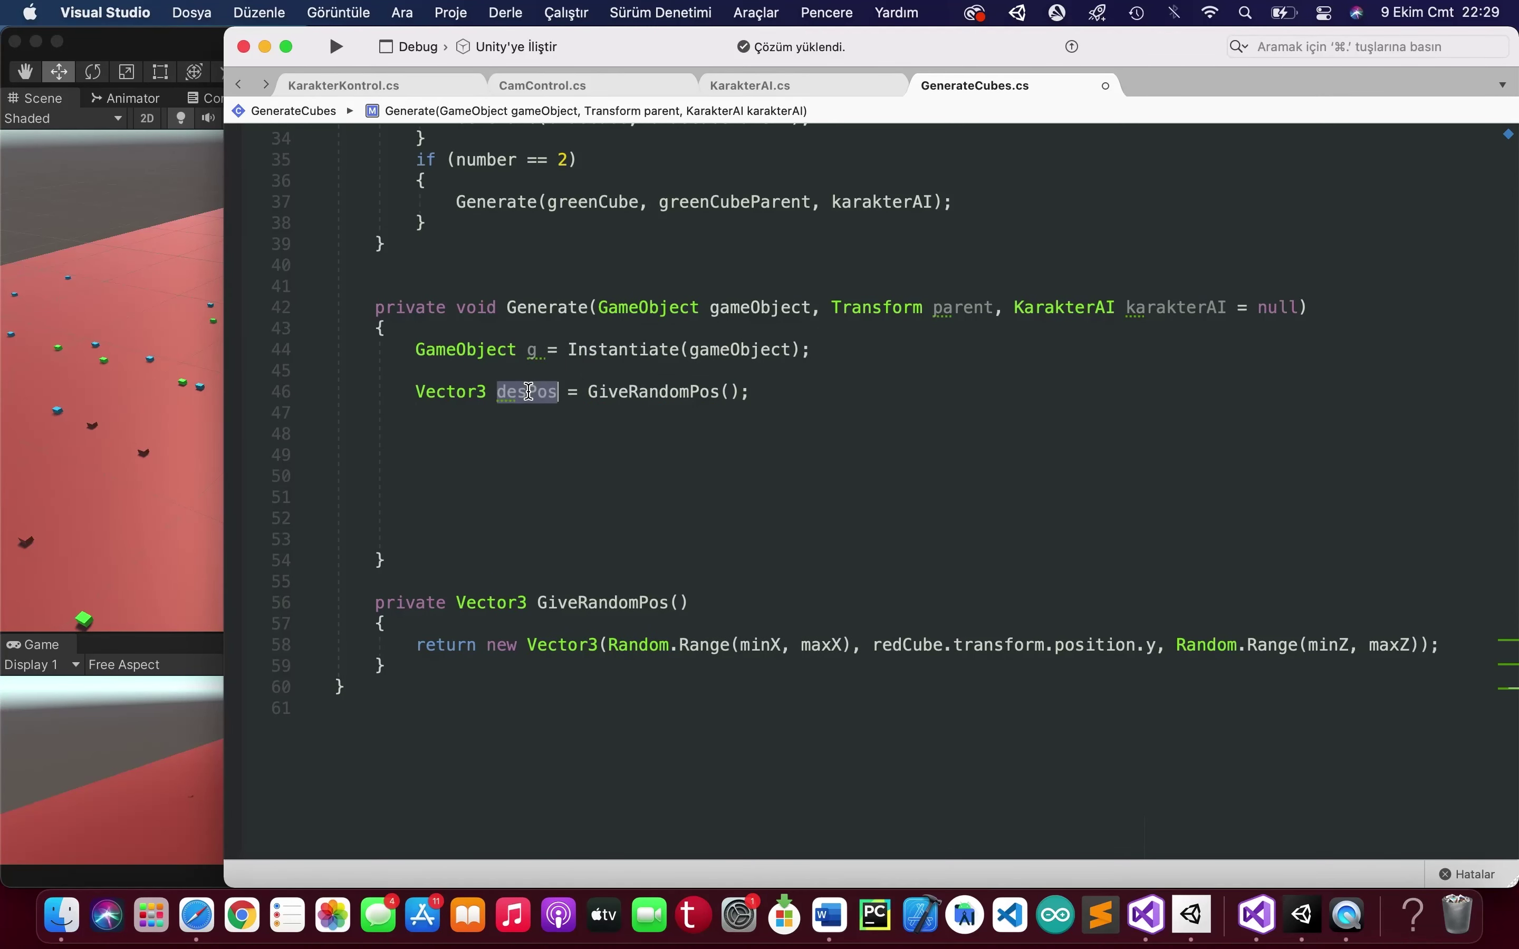
- Add g.SetActive(false); below it and save the script
click(502, 434)
text(g.seta()
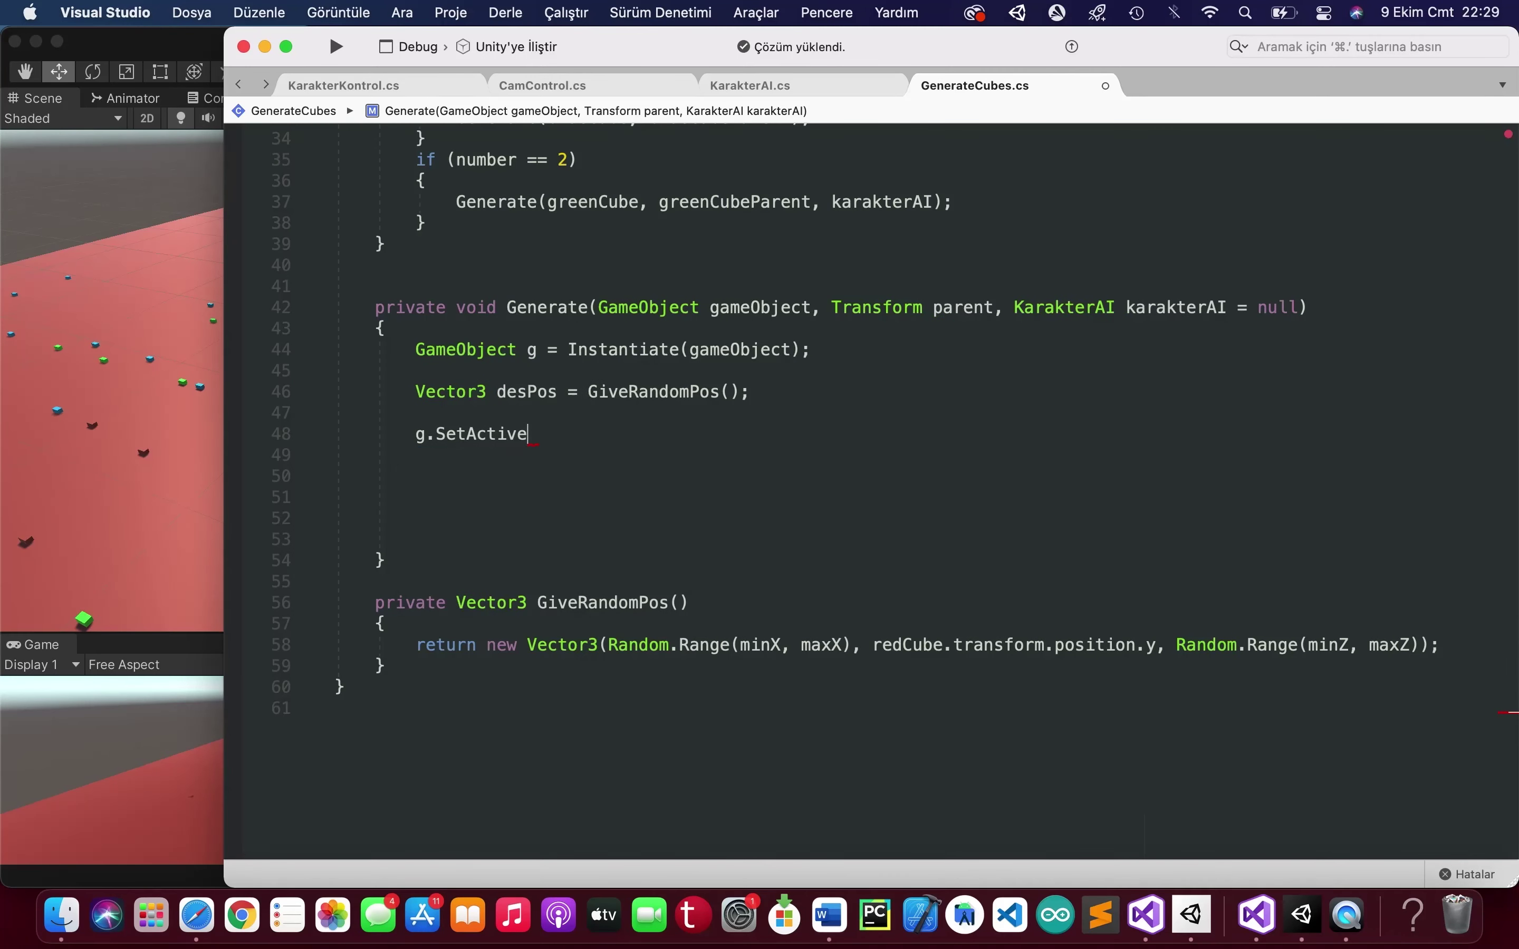
text(false;)
key(super+s)
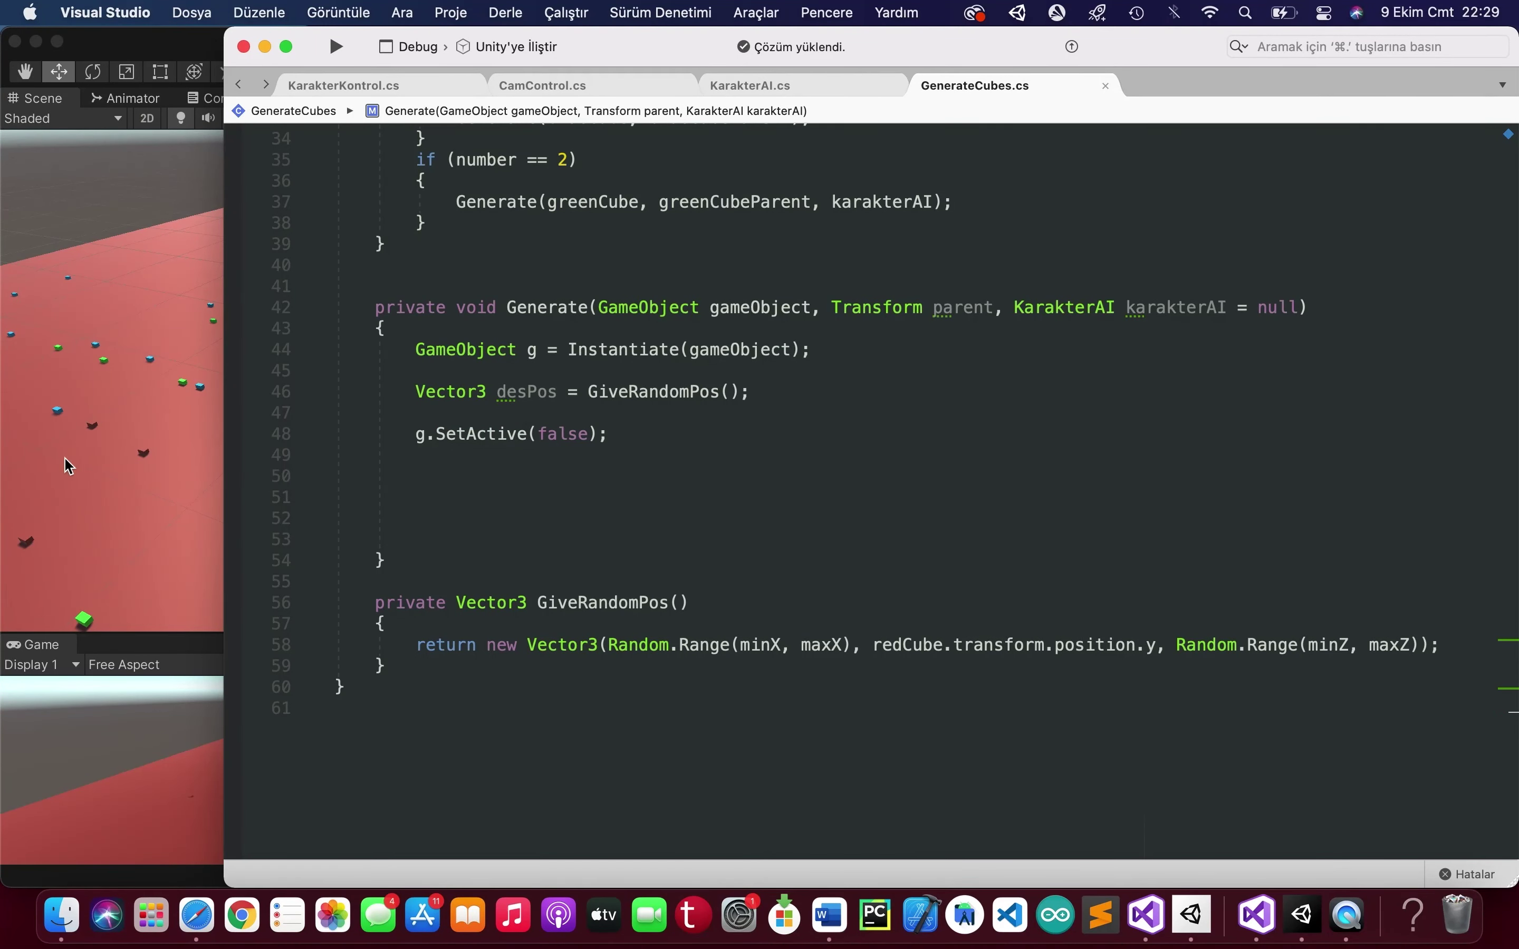
click(114, 481)
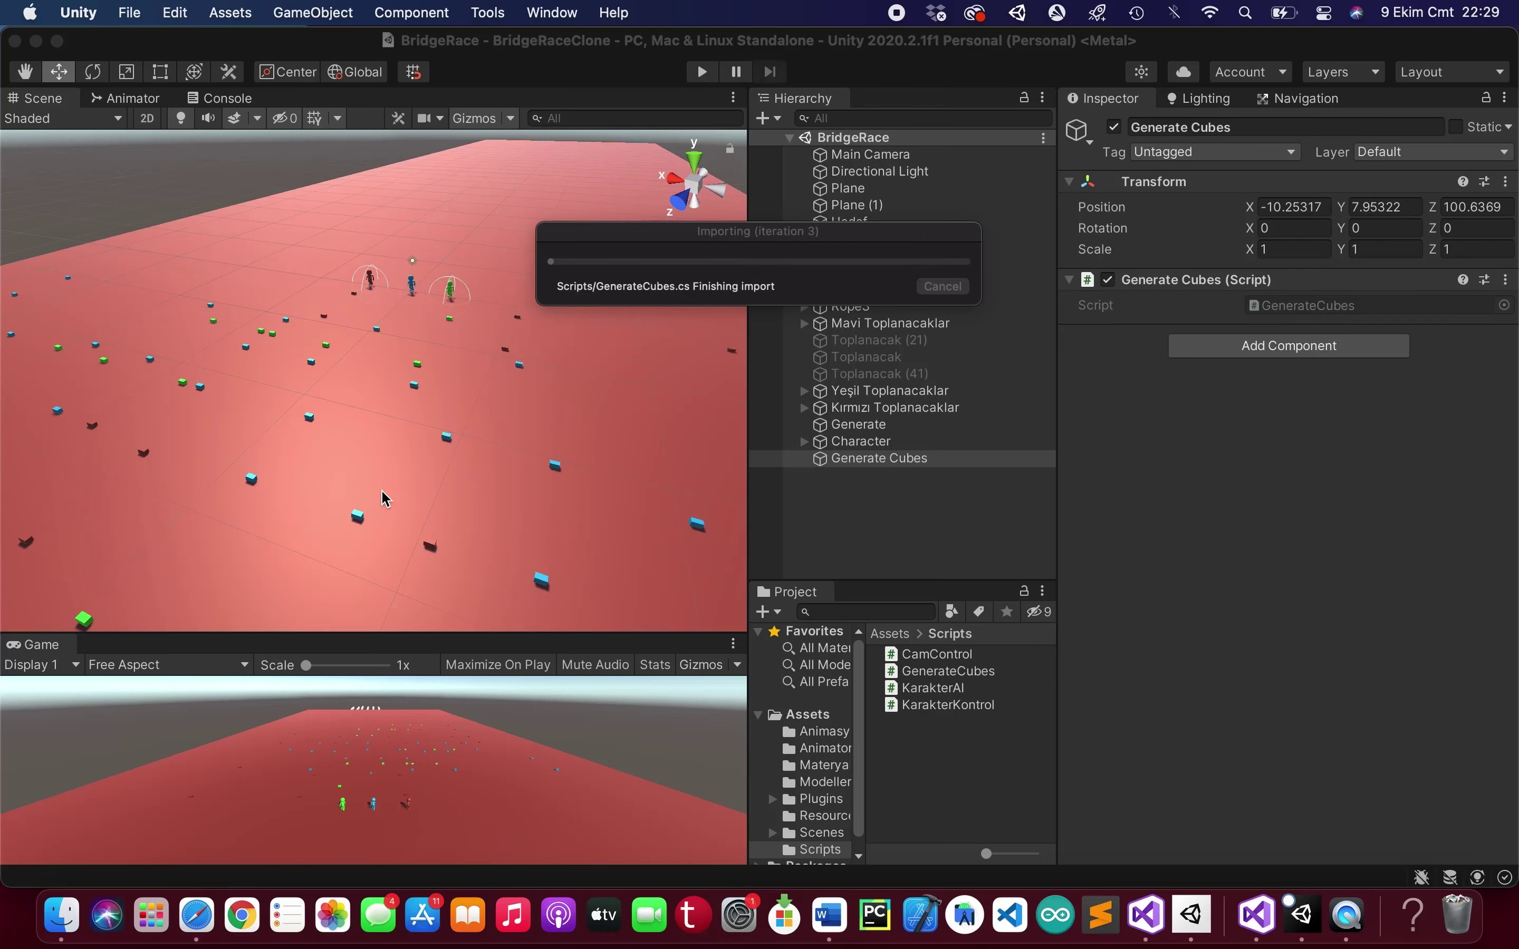
click(389, 524)
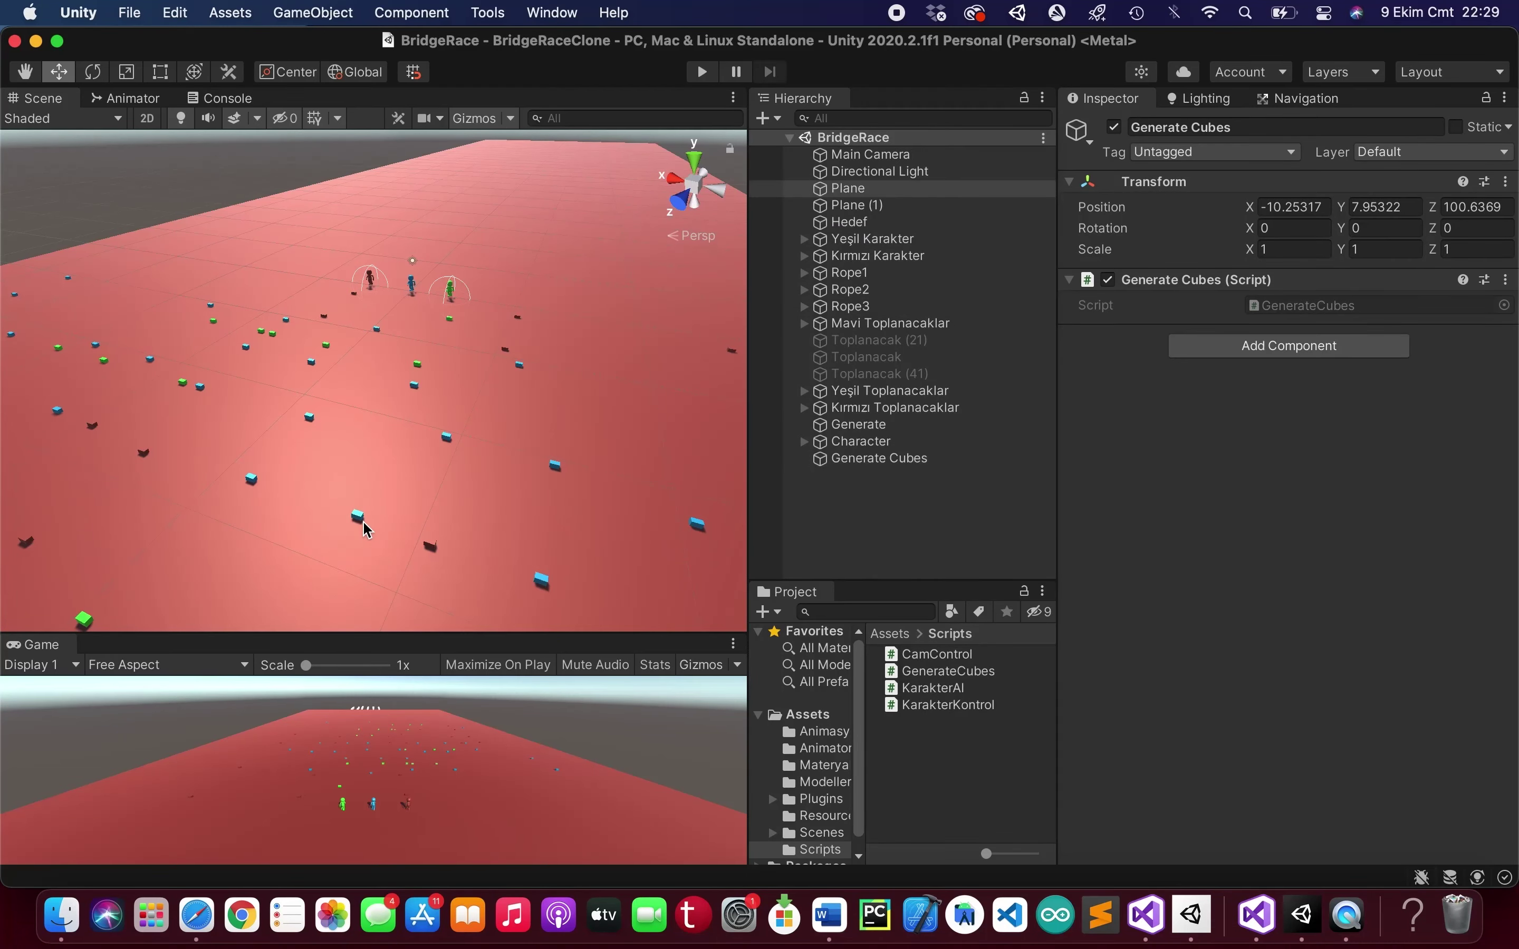
alt+drag(364, 527, 377, 533)
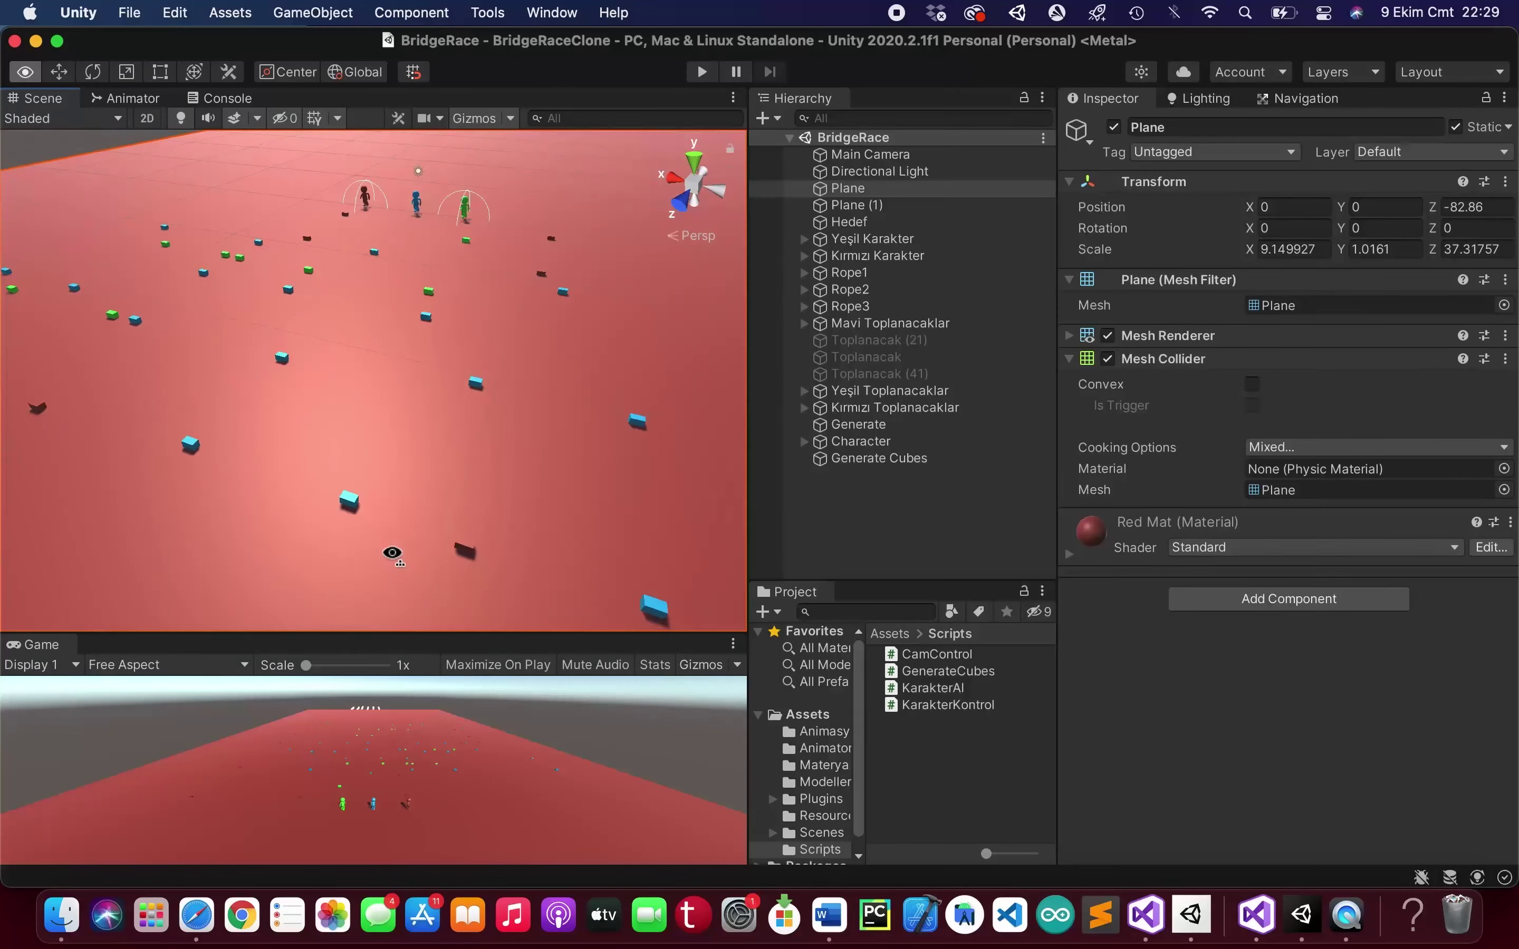
scroll(373, 538, up, 10)
click(370, 544)
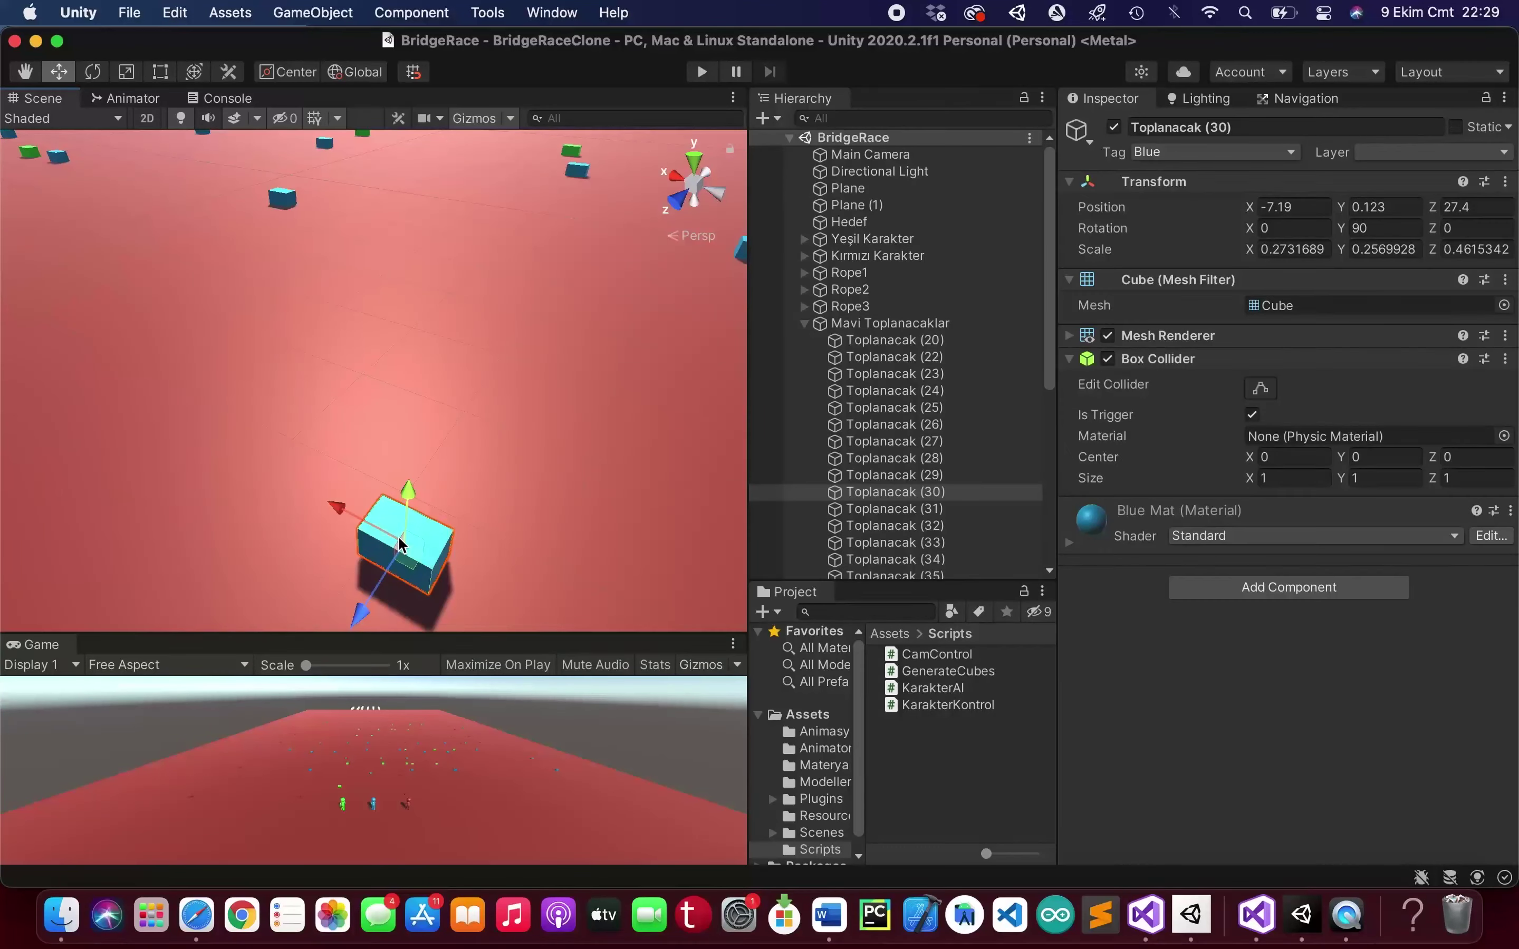
scroll(357, 524, down, 4)
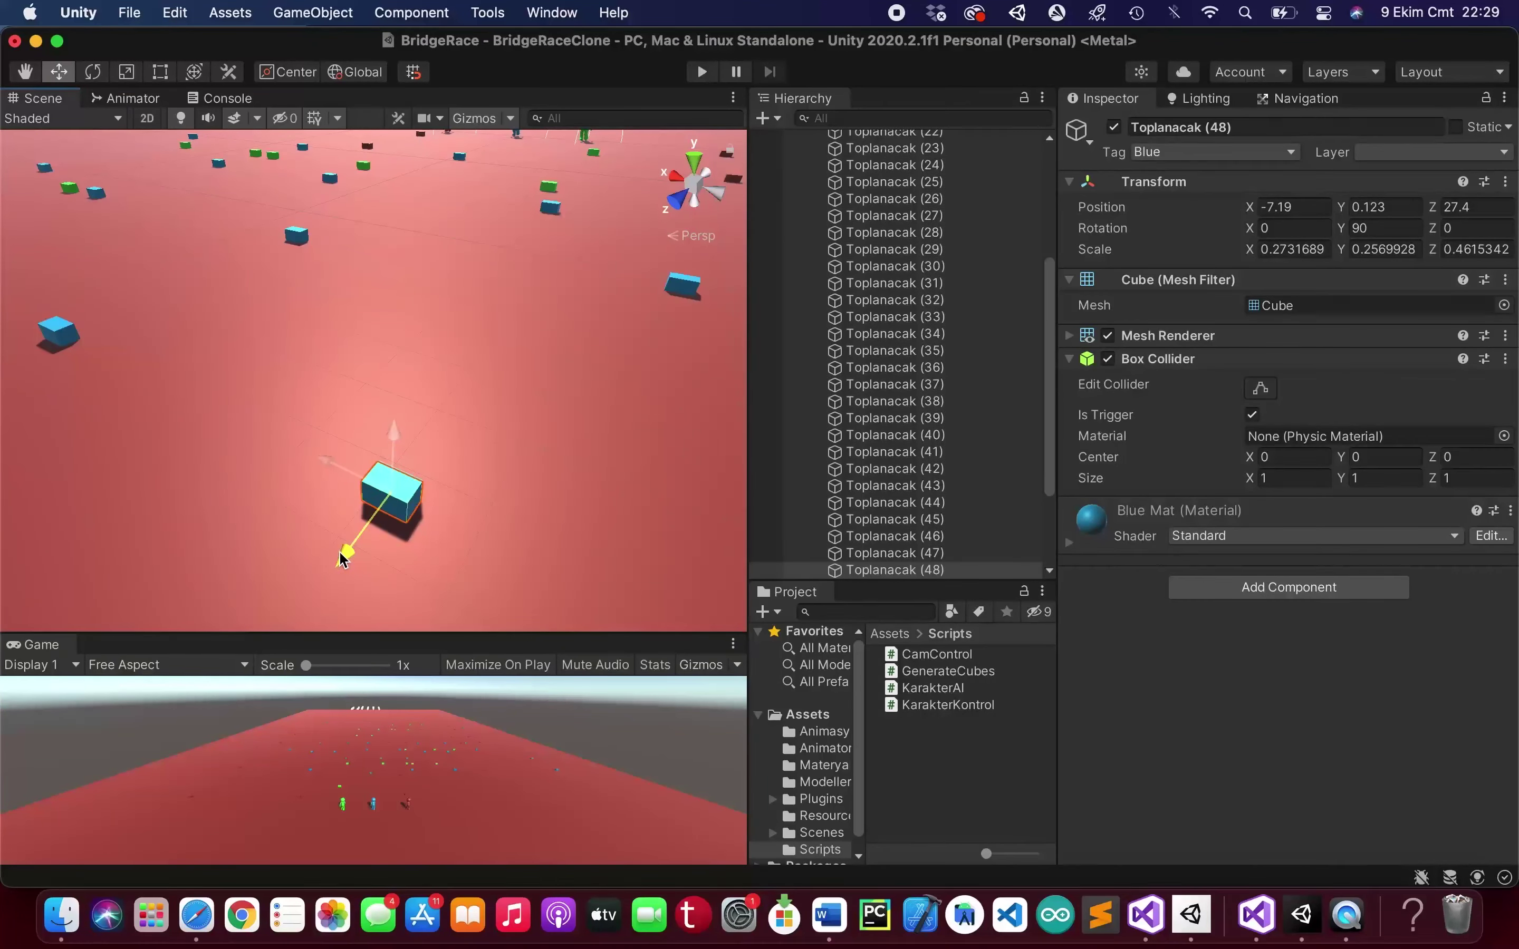
click(387, 478)
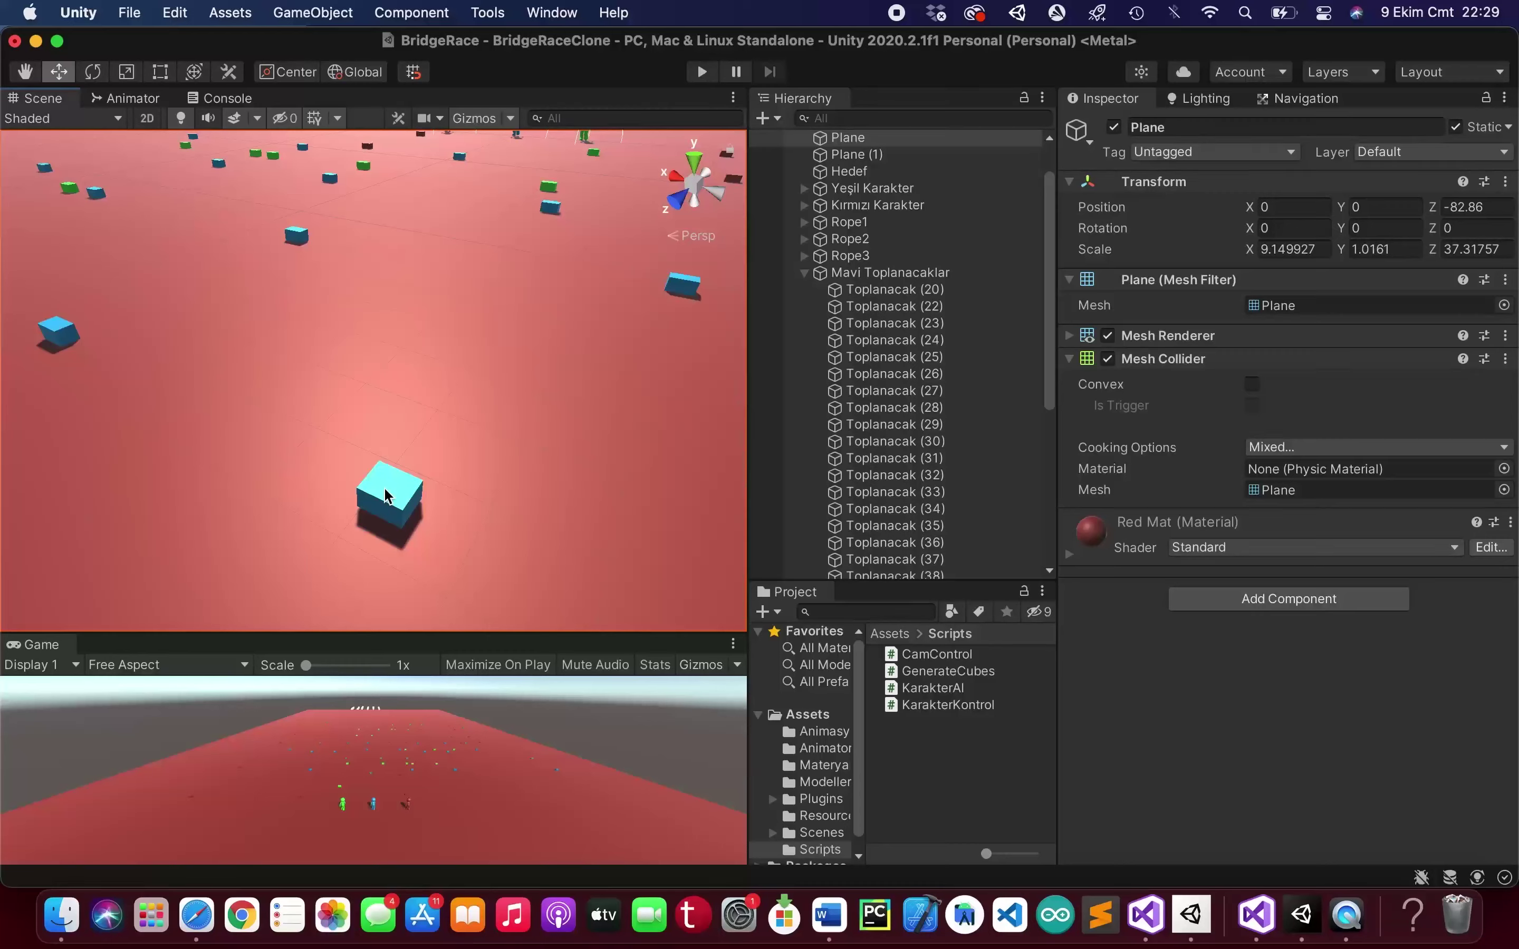
click(387, 494)
drag(339, 558, 325, 586)
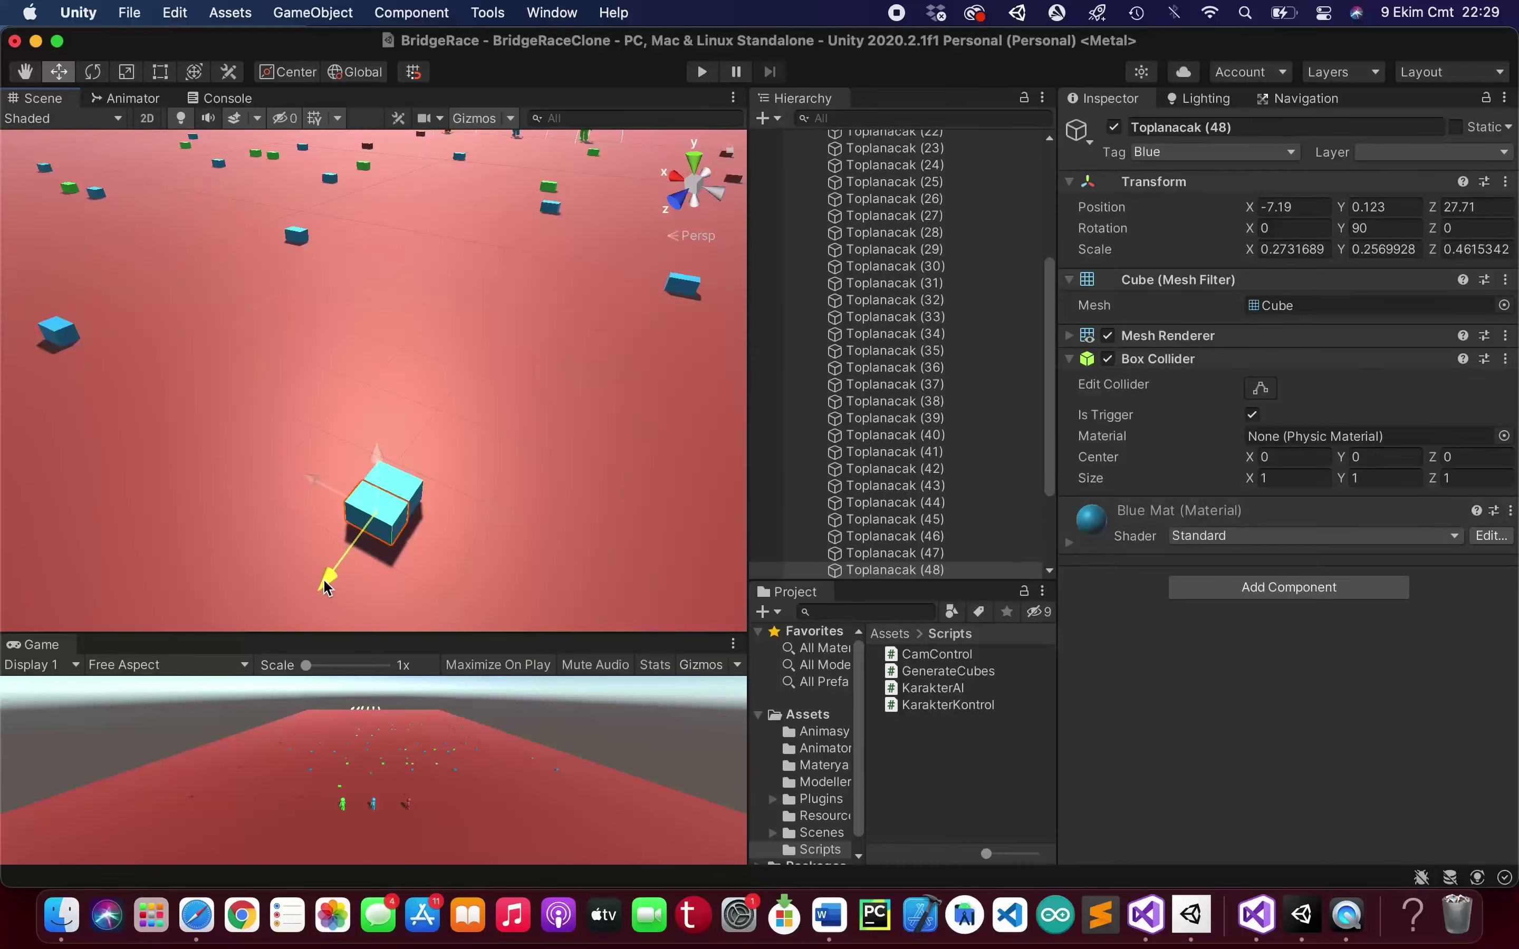
click(440, 373)
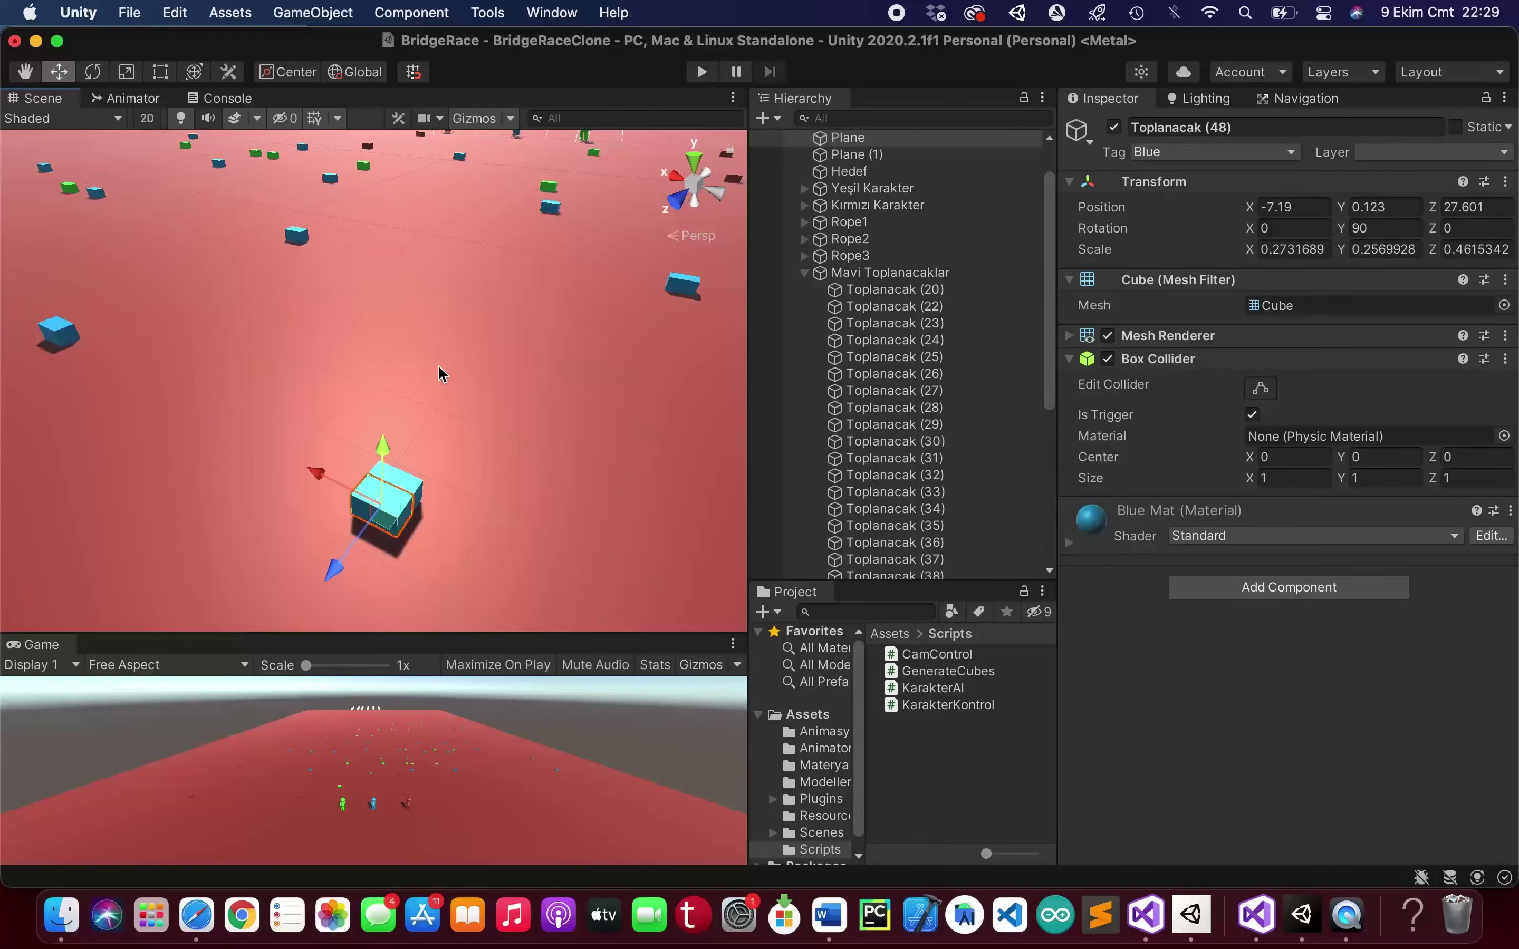
click(388, 507)
click(387, 507)
click(390, 507)
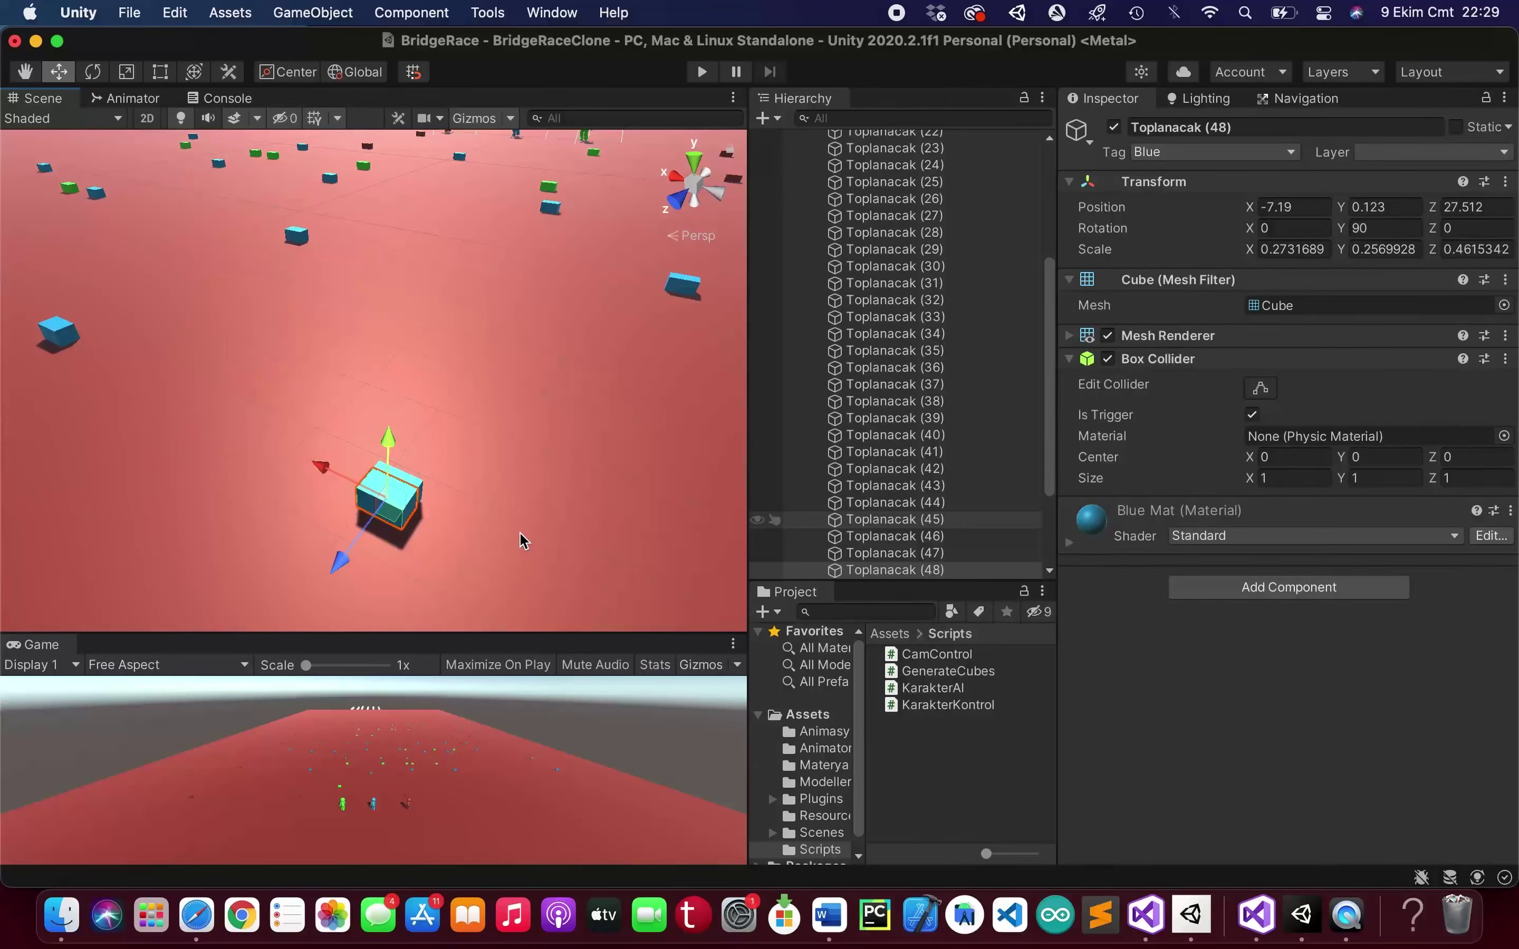
click(544, 414)
click(385, 507)
click(370, 529)
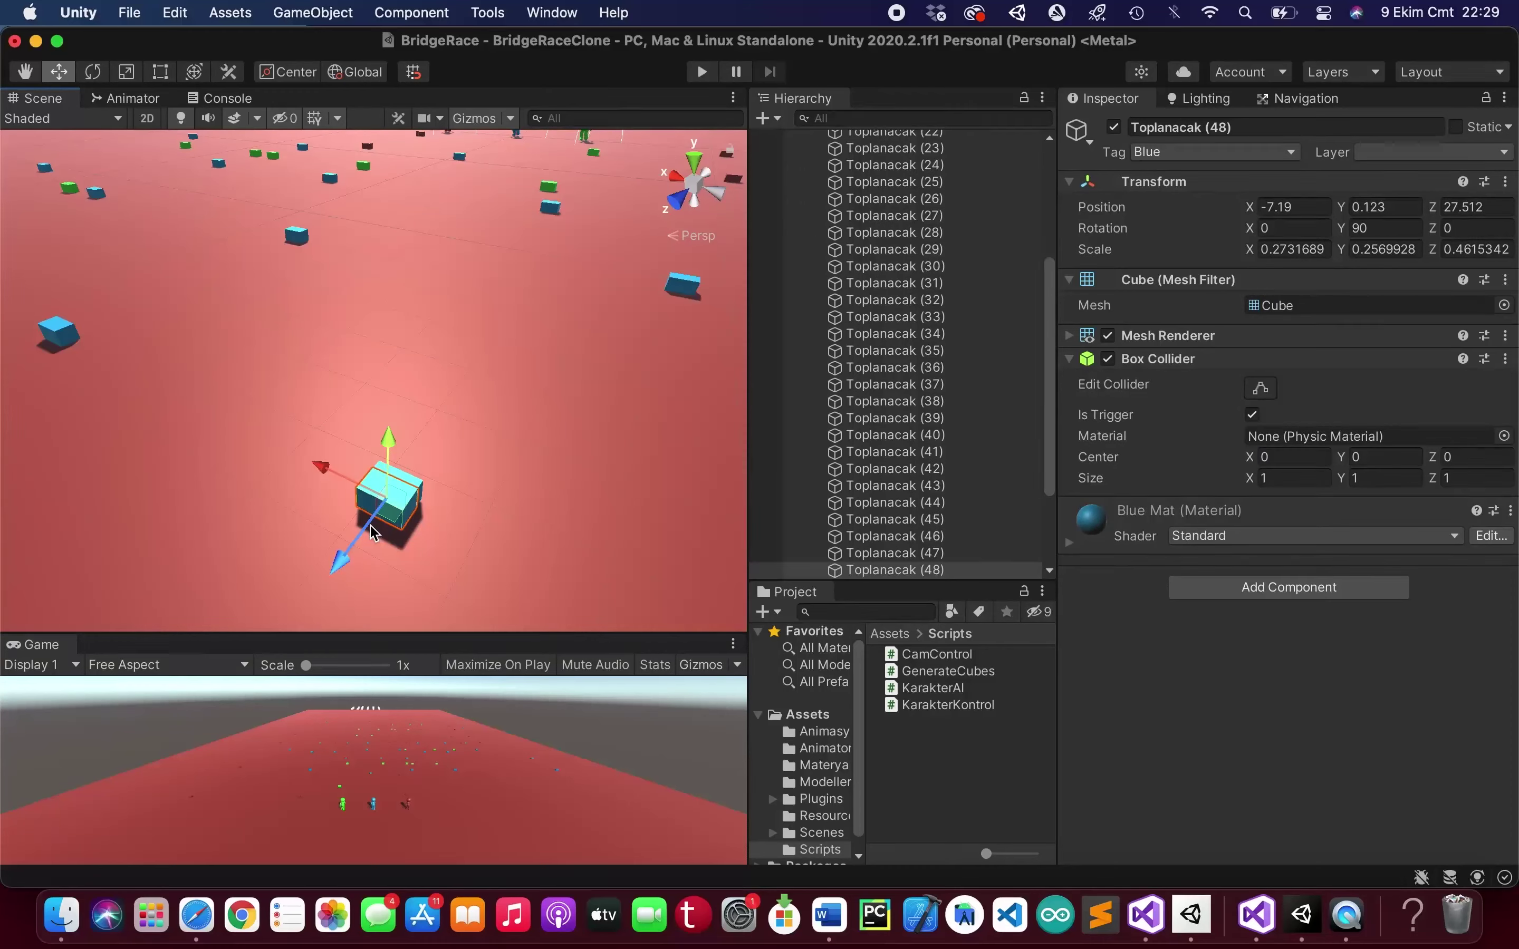
click(370, 529)
click(371, 529)
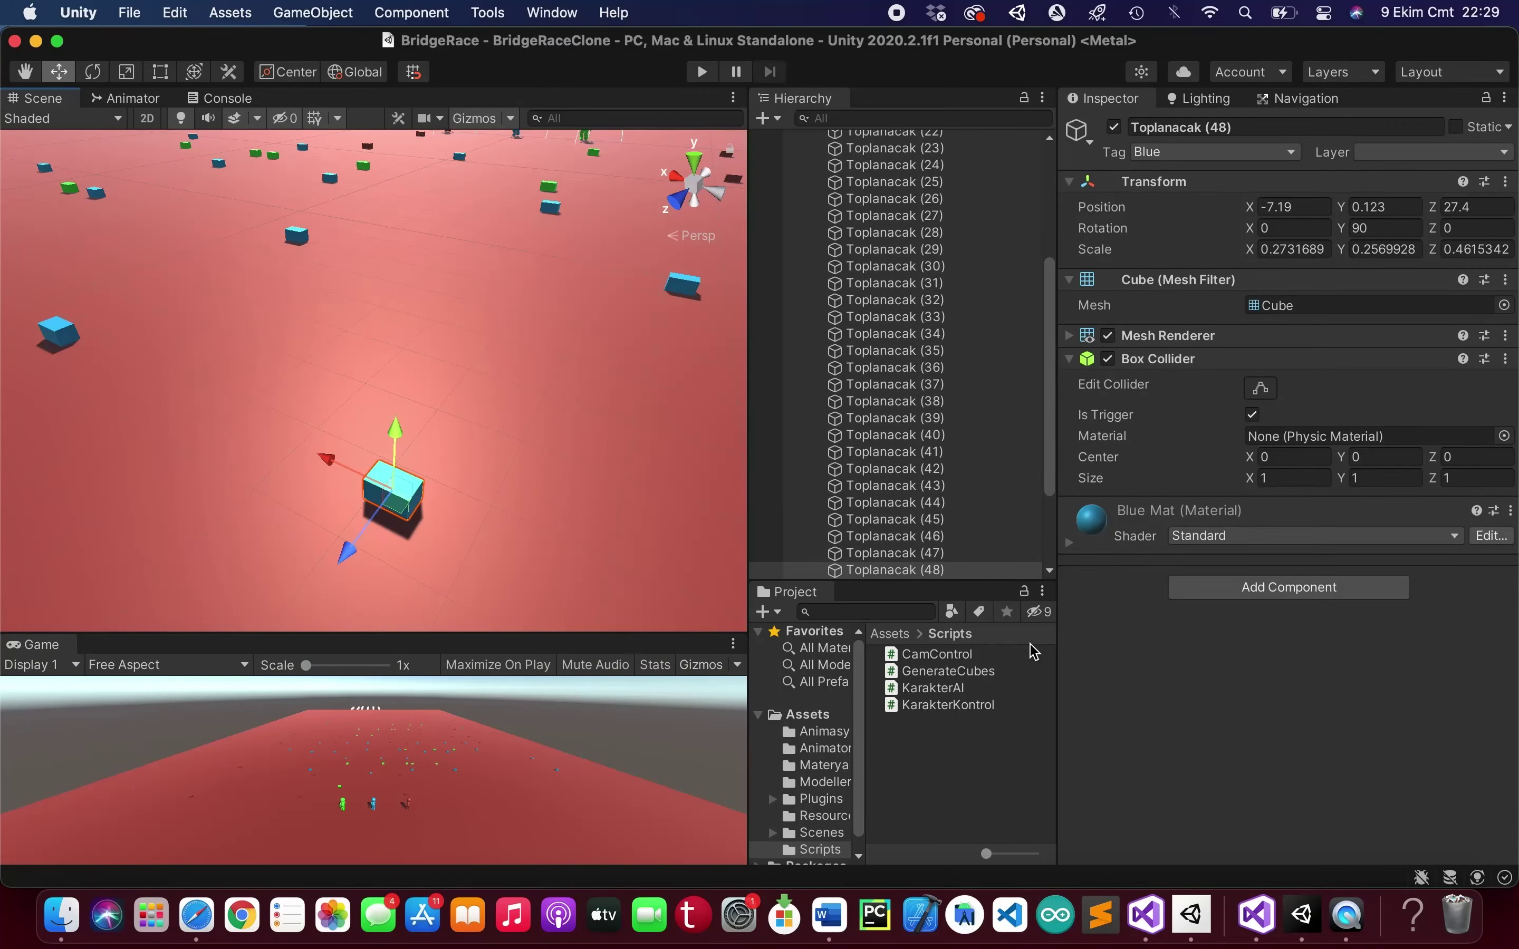
click(1146, 915)
click(1301, 915)
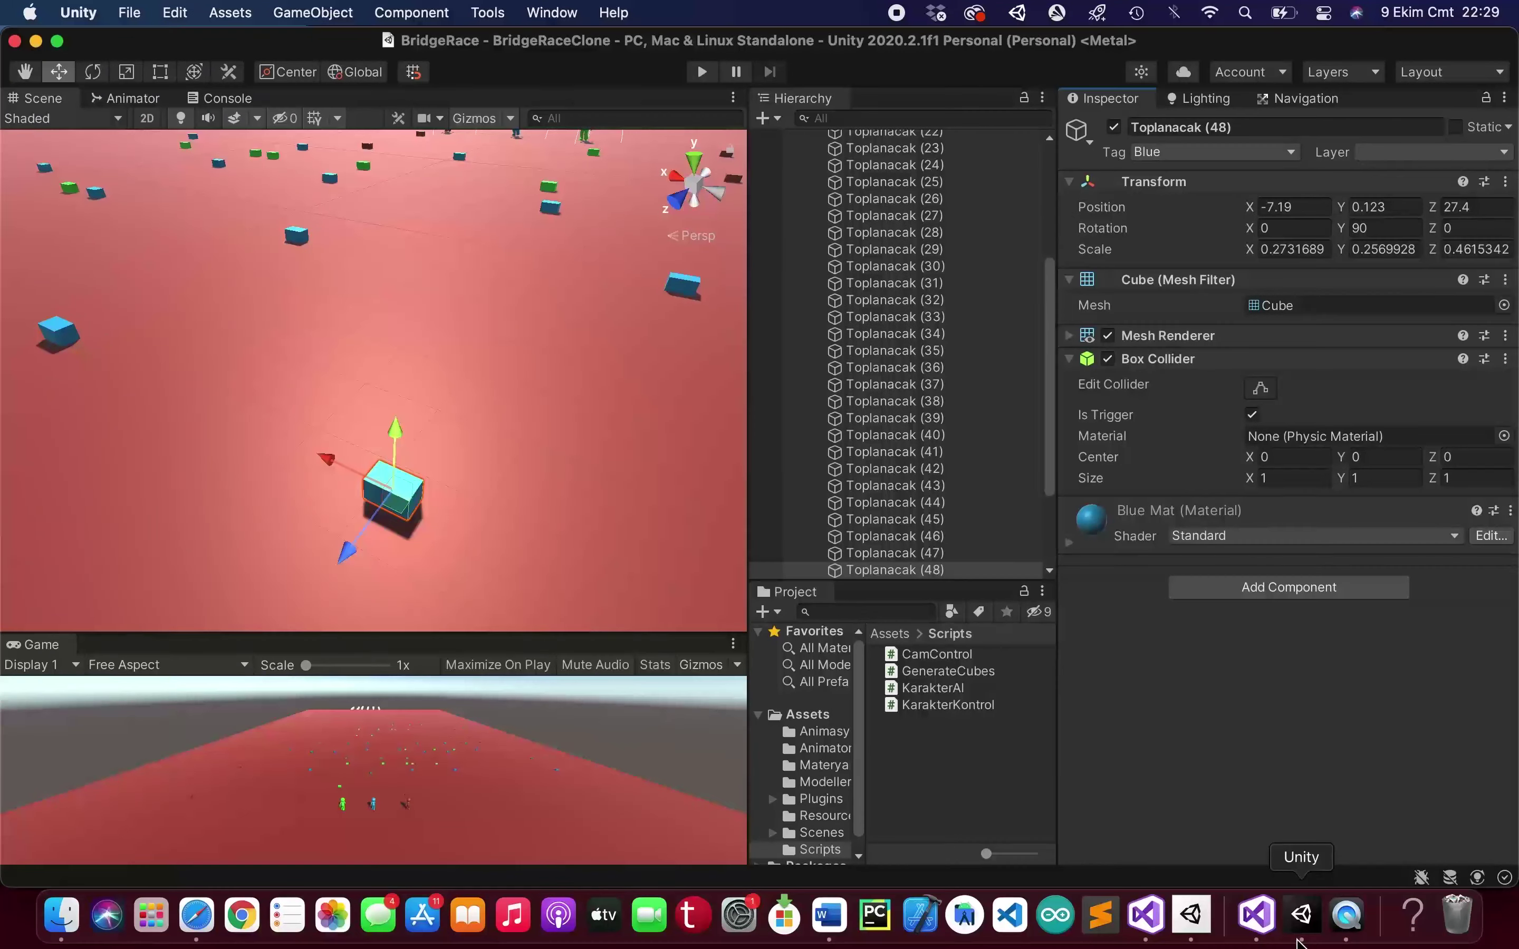
click(1257, 915)
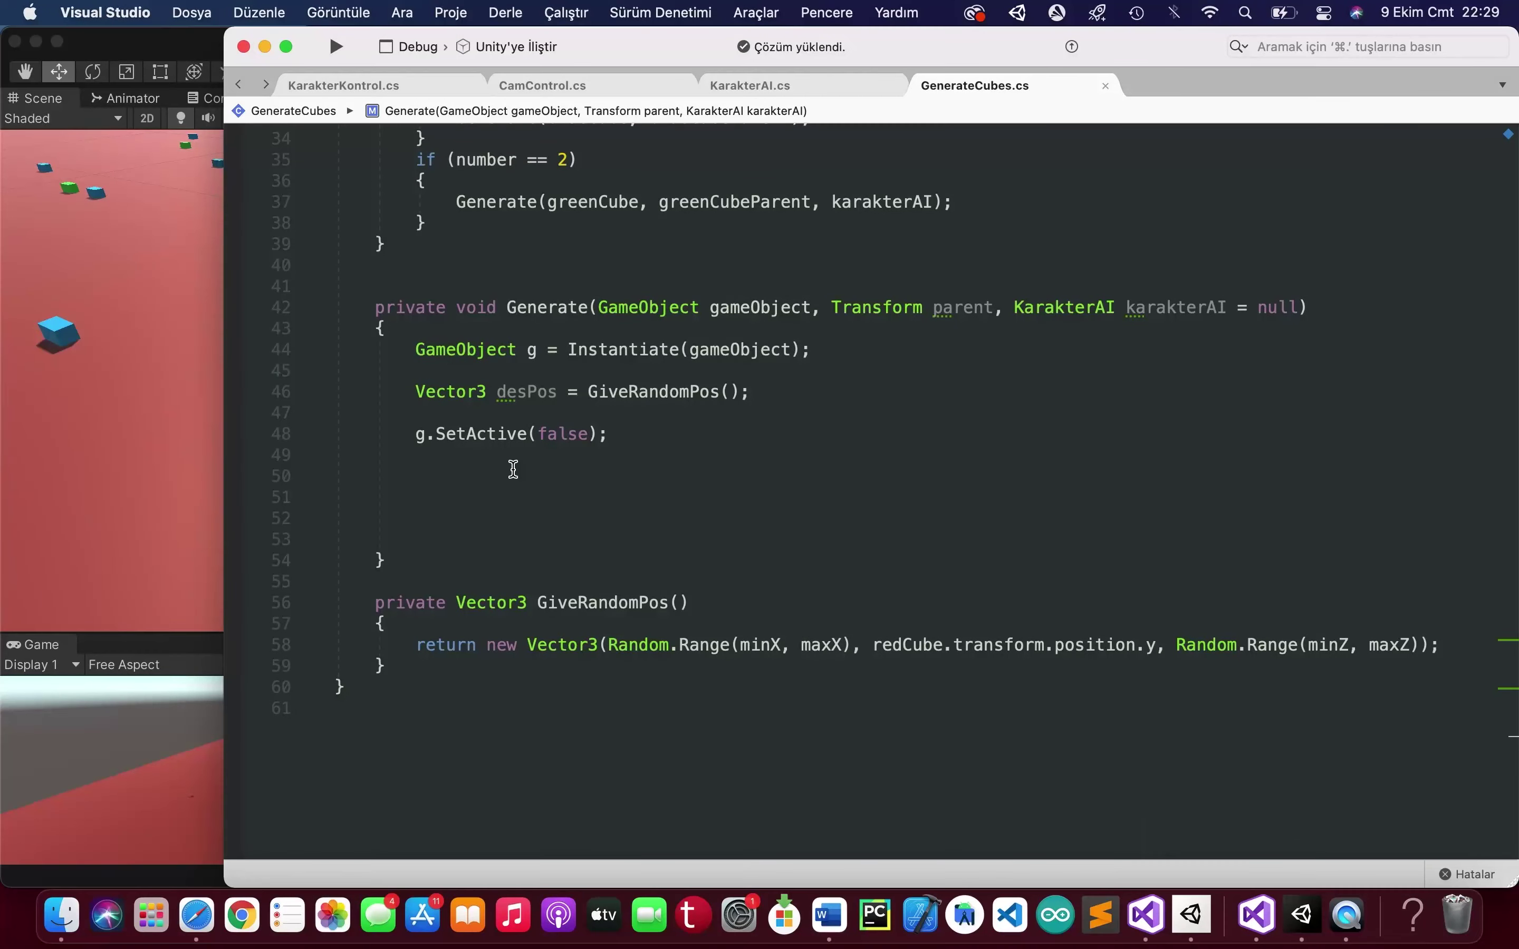
- Start a Collider[] colliders declaration assigned from the Physics class
text(Col)
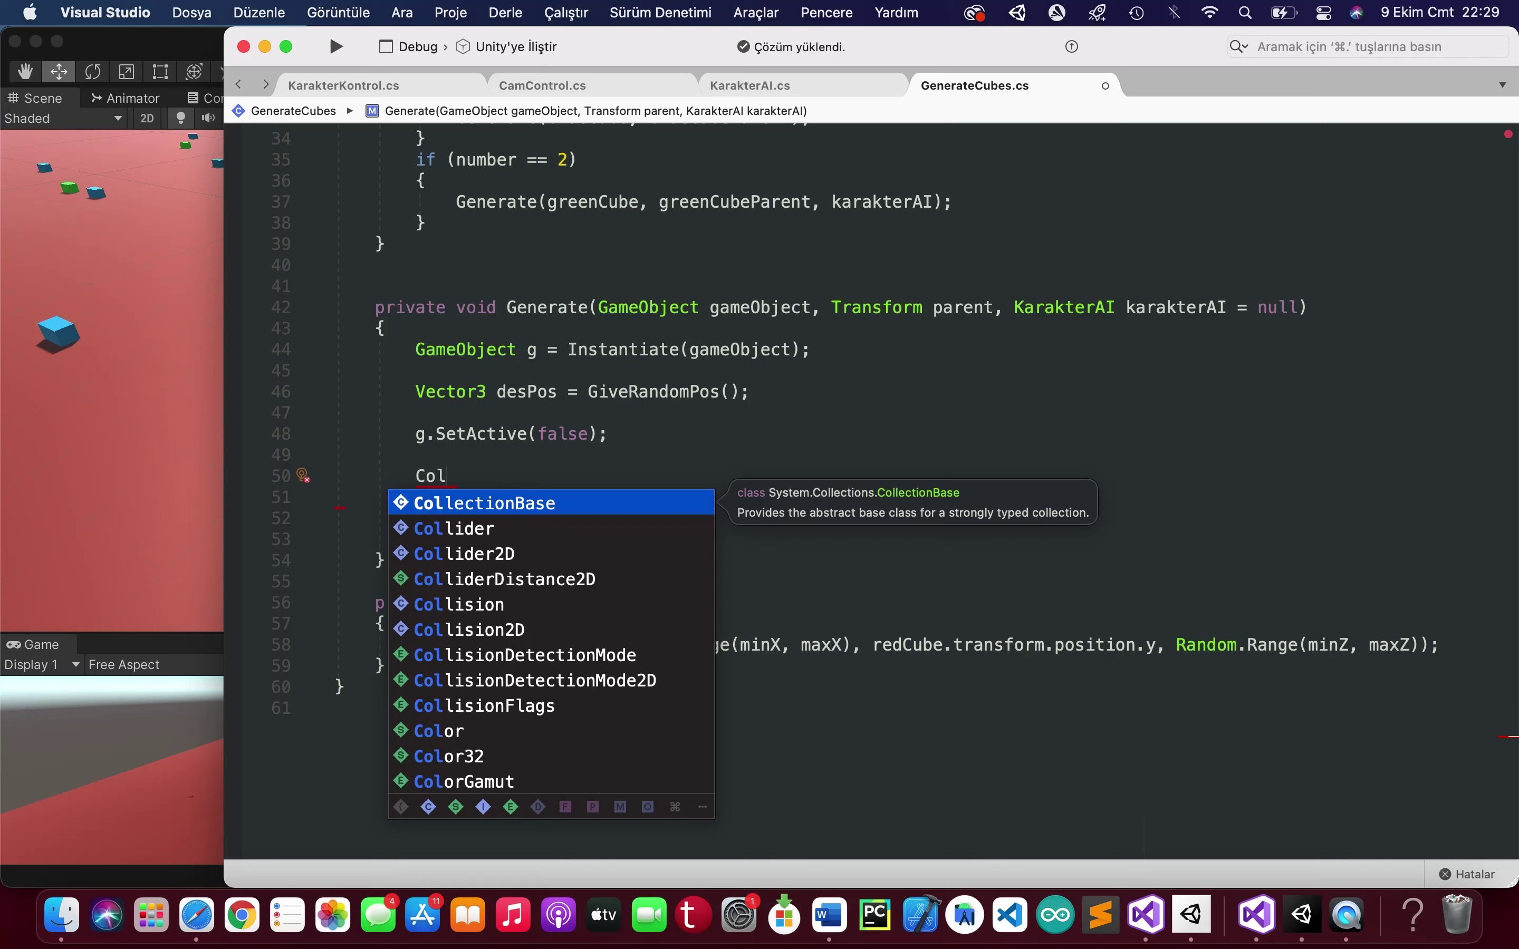
key(Down)
key(Down)
key(Return)
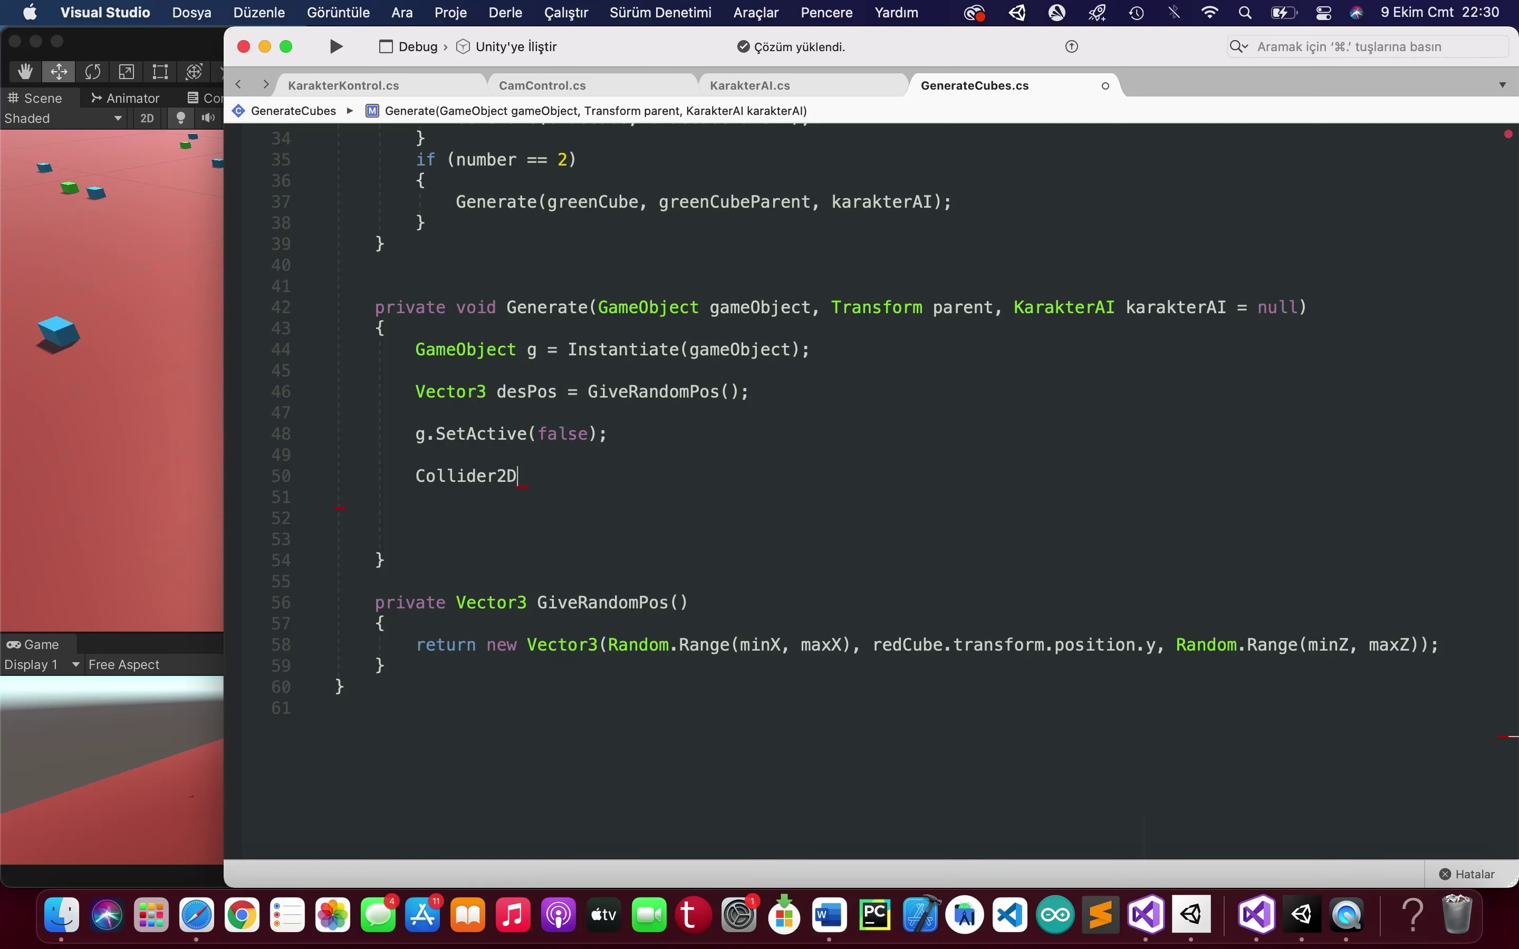
key(BackSpace)
key(BackSpace)
text(] )
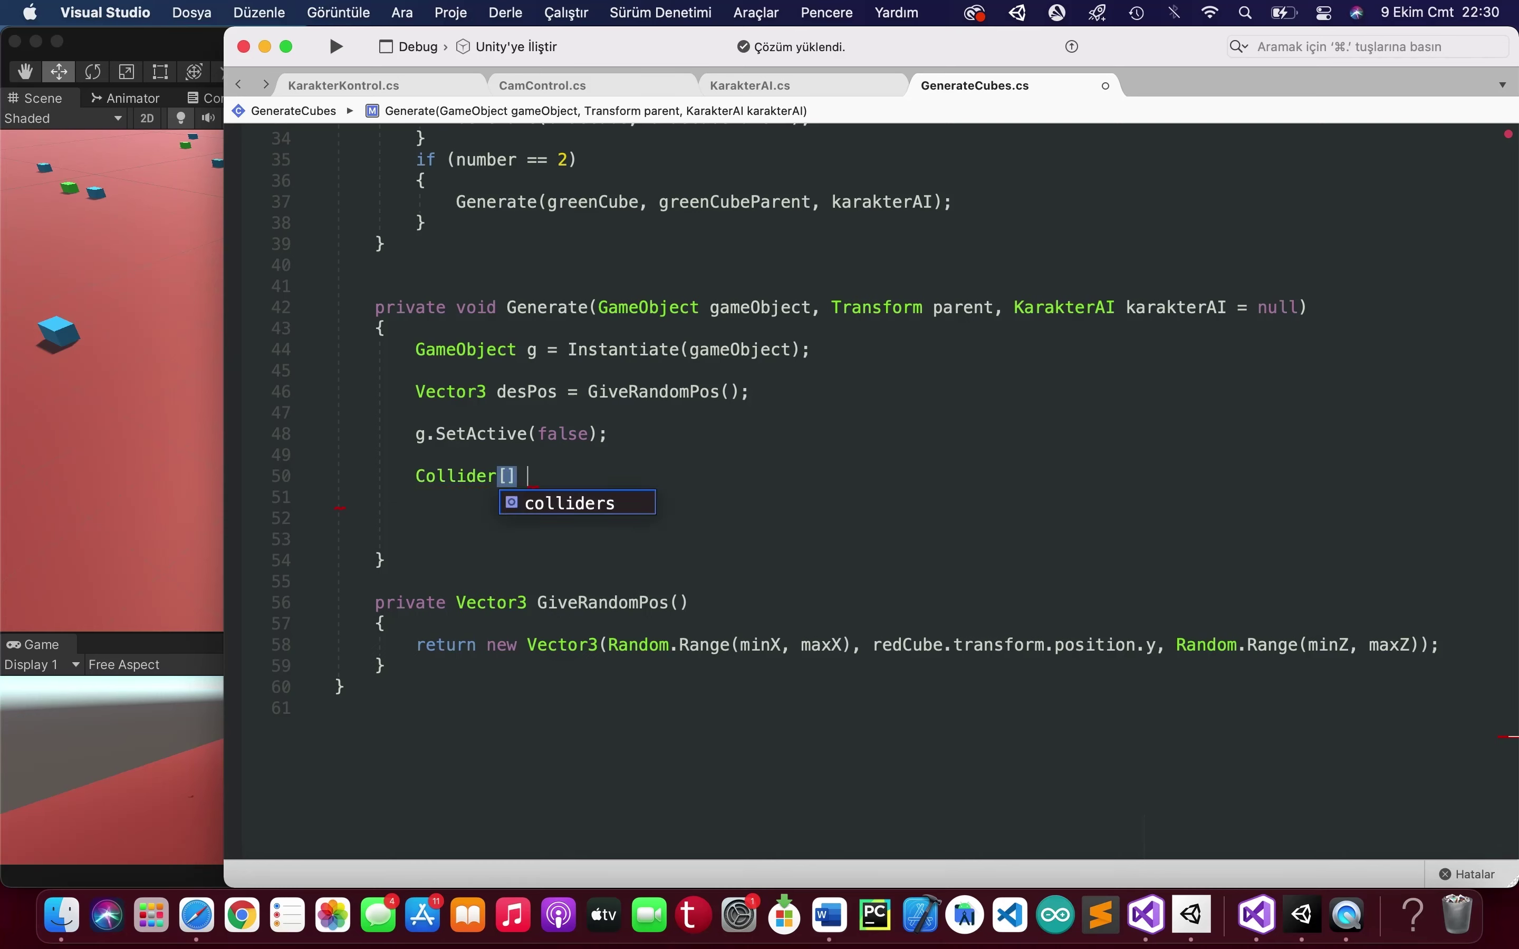
text(colliders = )
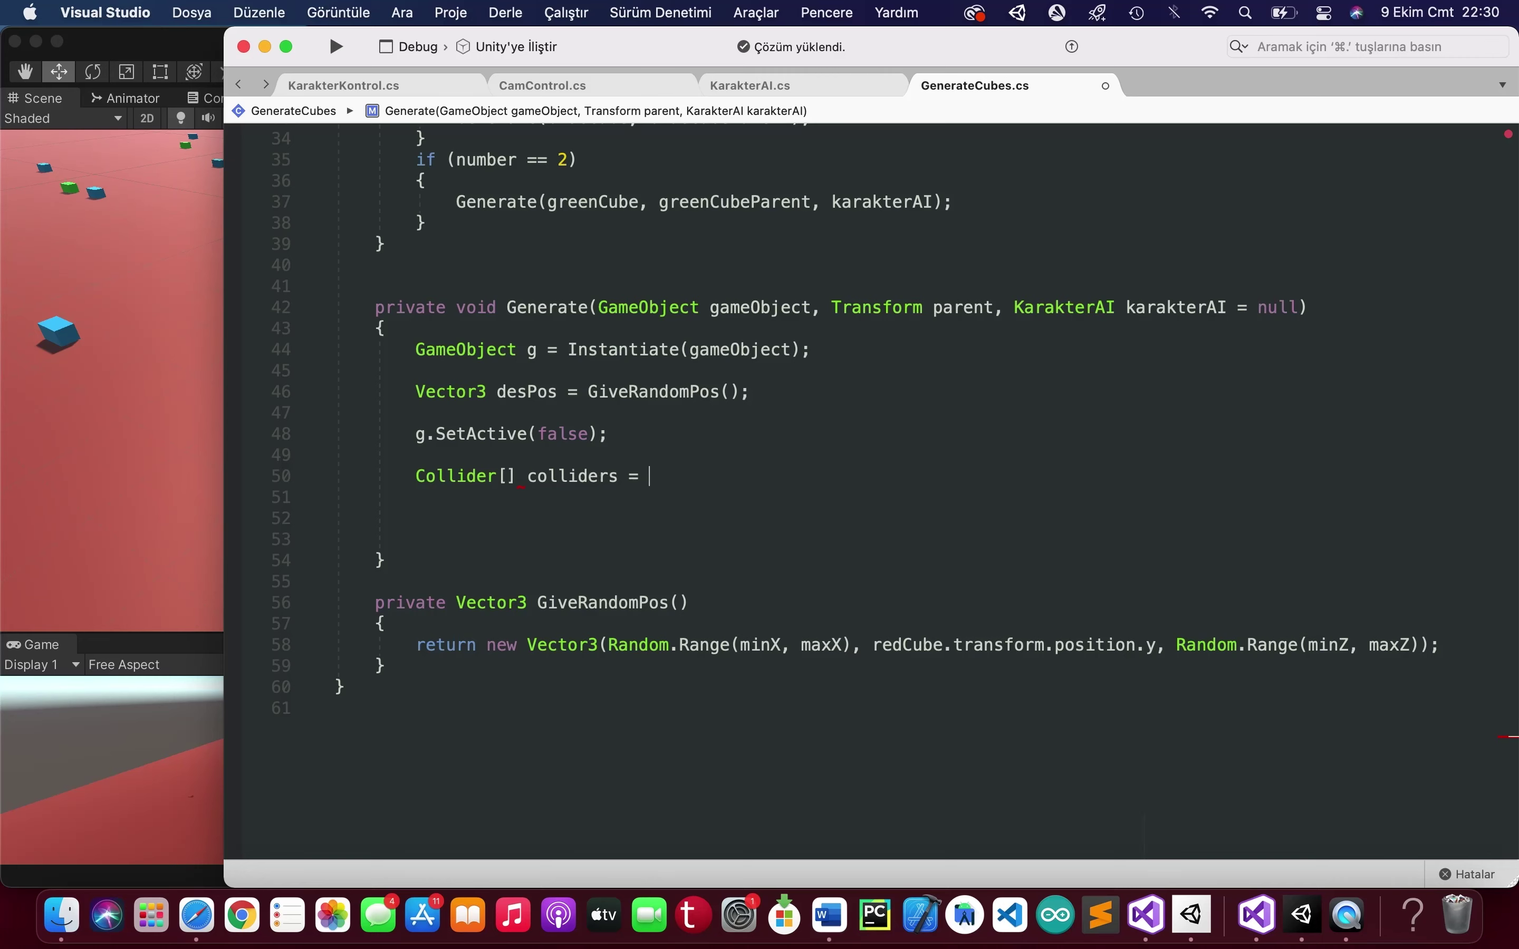
text(Physi)
key(Down)
key(Down)
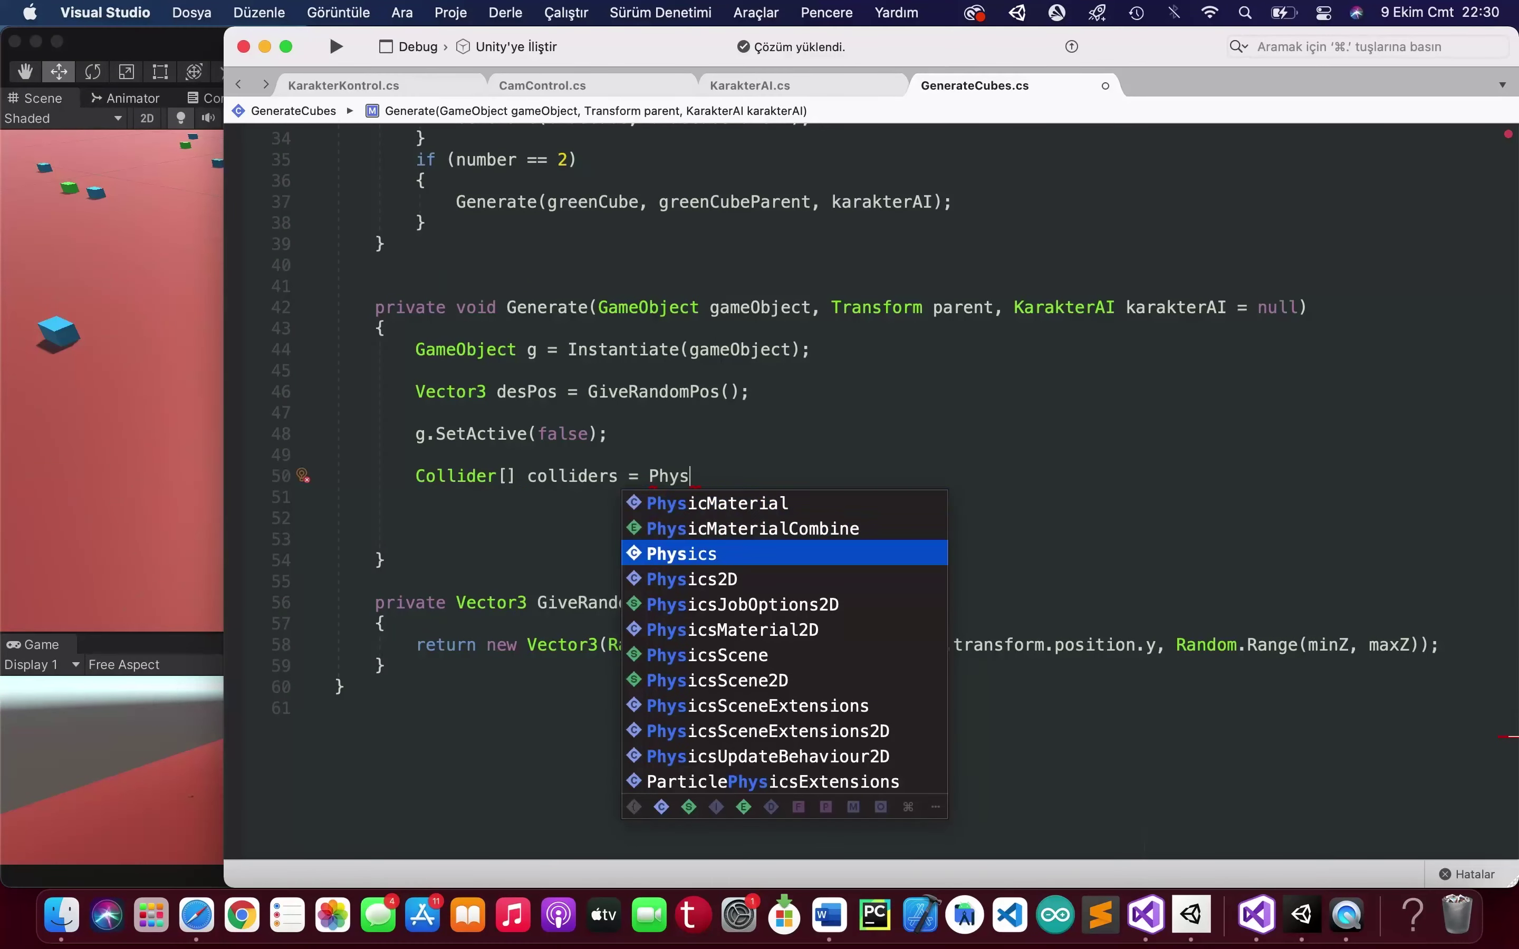
key(Return)
- Complete it as Physics.OverlapSphere(desPos, 1, layerMask);
text(.Overla)
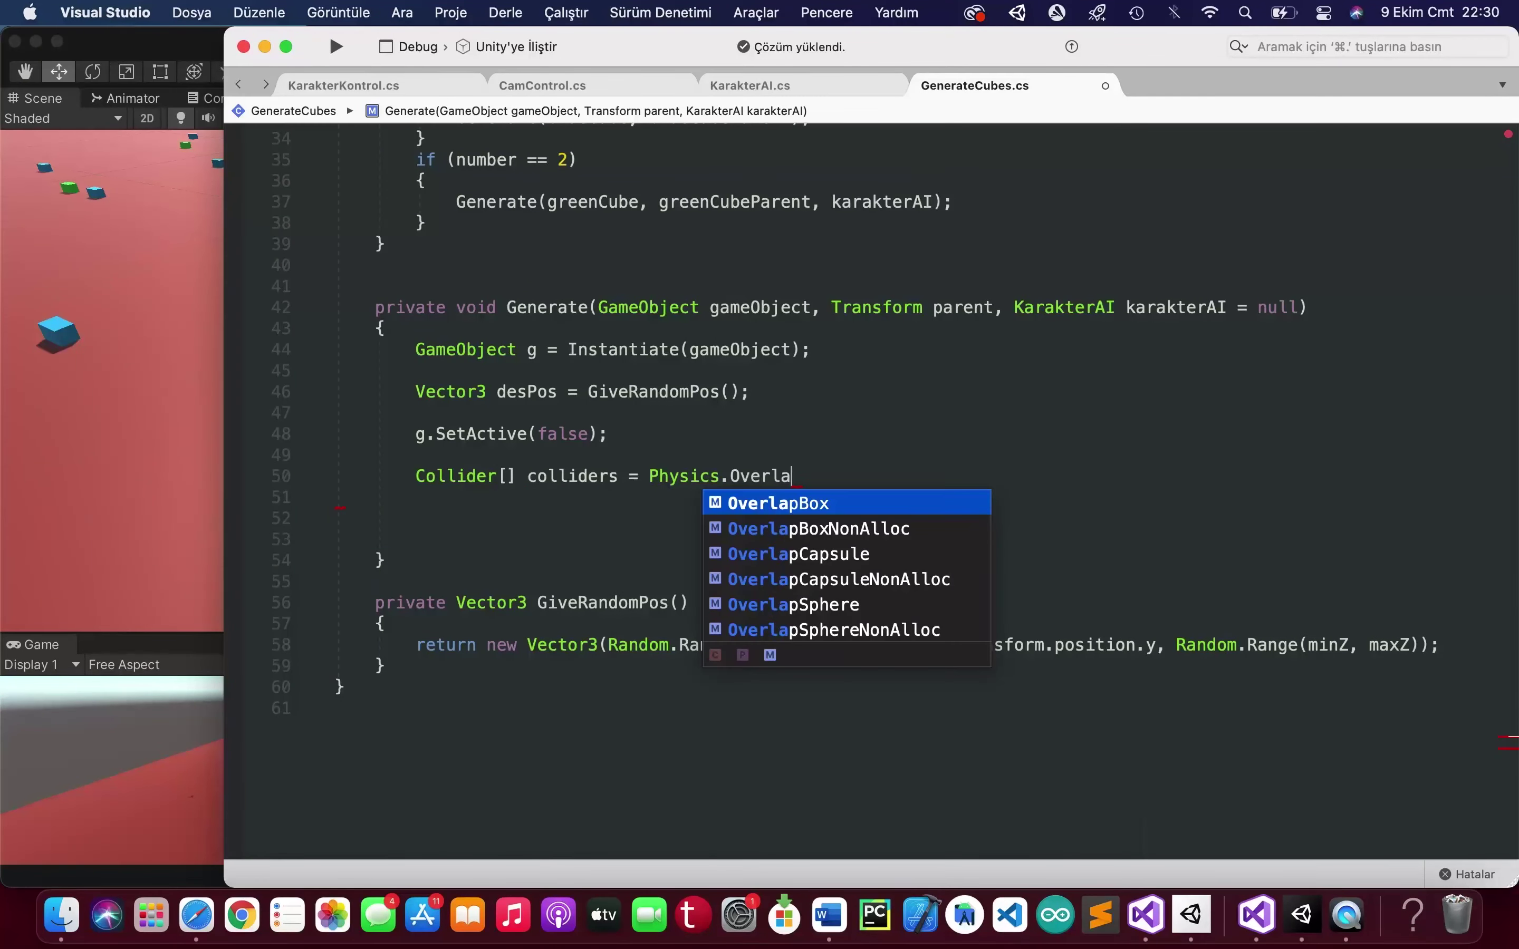
key(Down)
key(Down)
key(Down)
key(Return)
text(d)
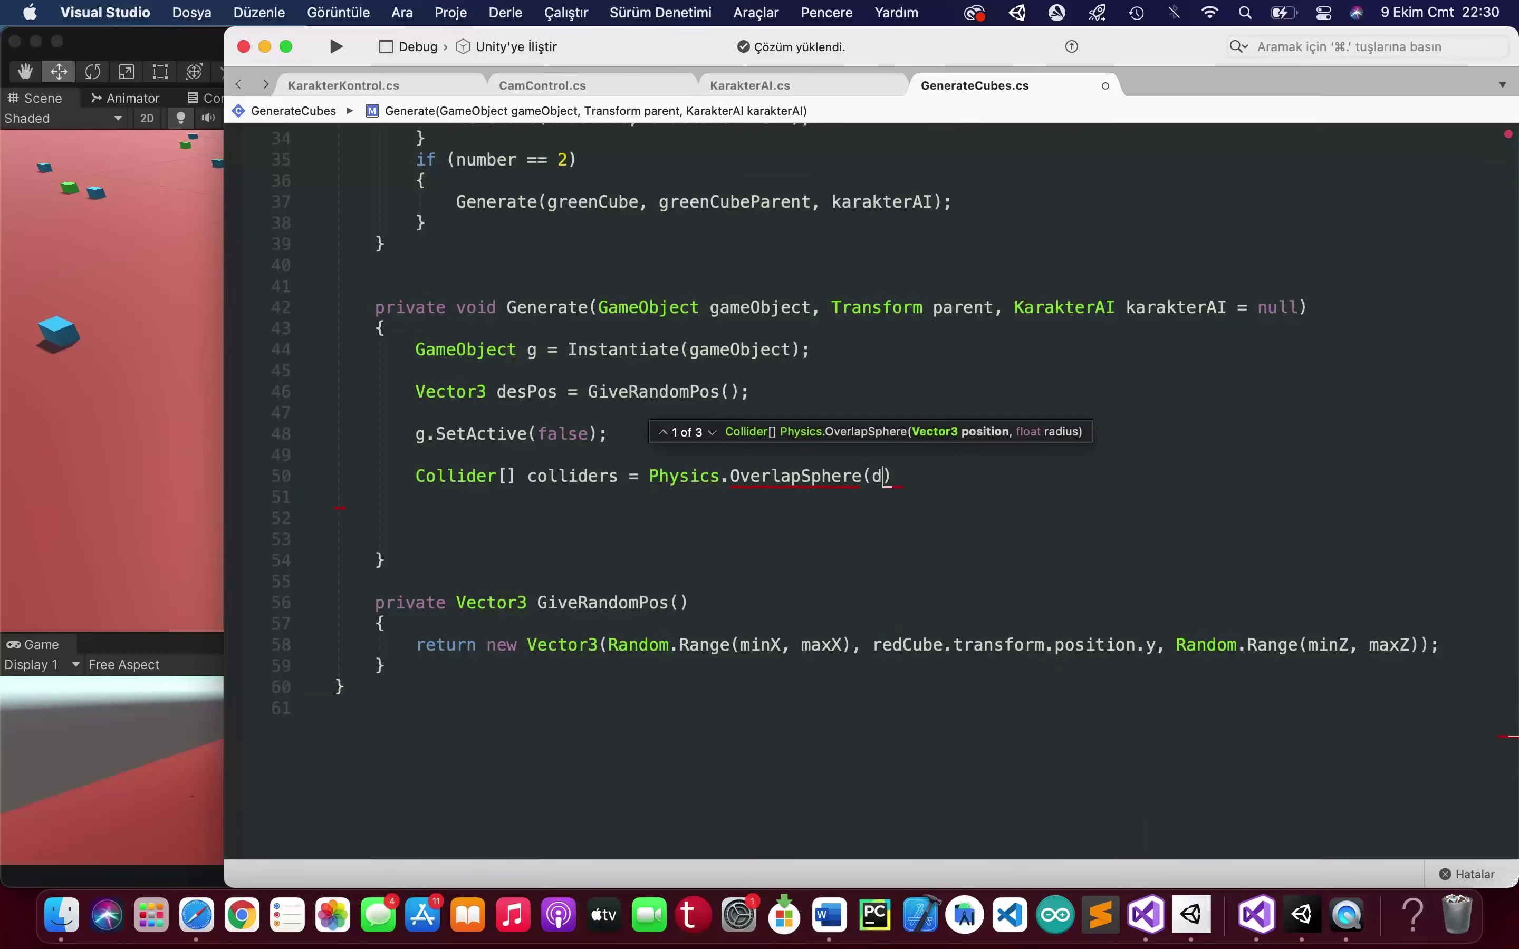
text(es)
key(Return)
text(, )
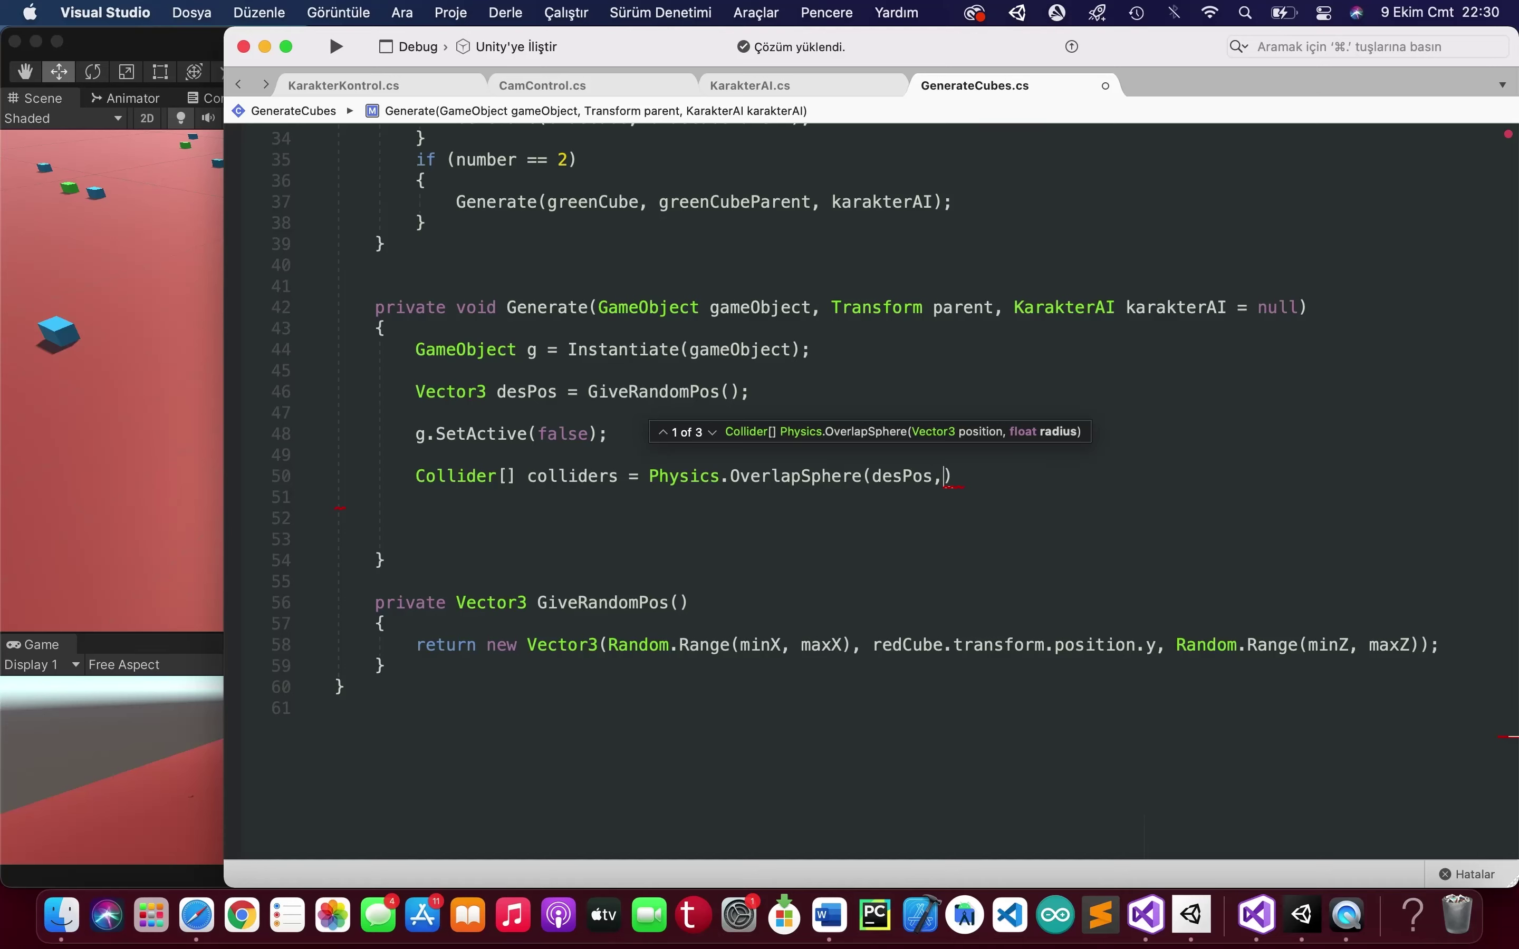
text(1, la)
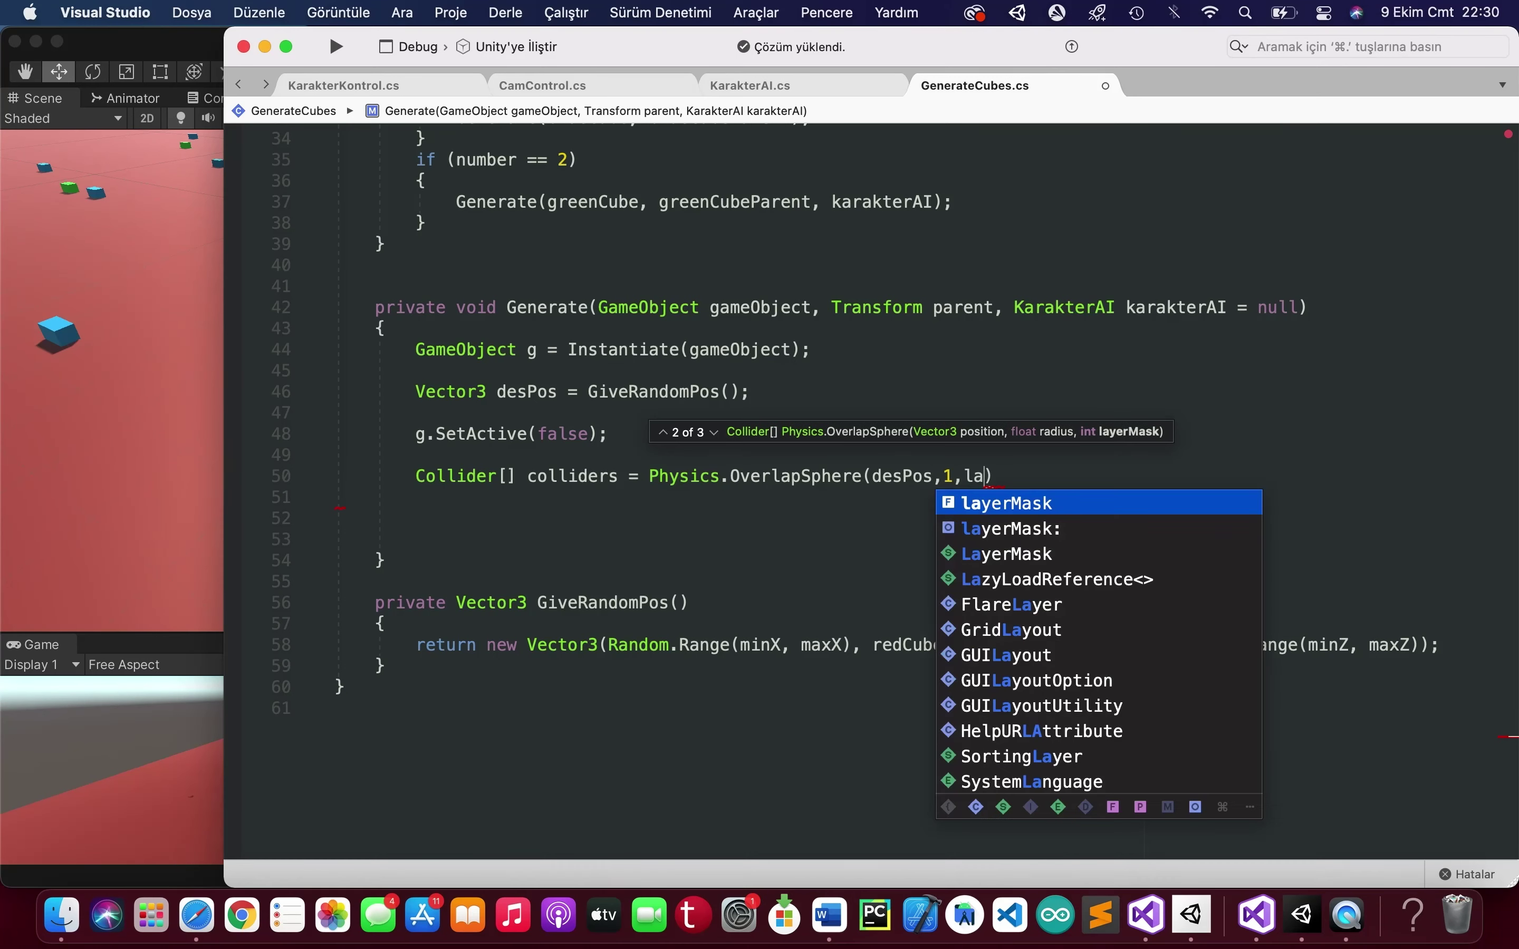
key(Return)
text(;)
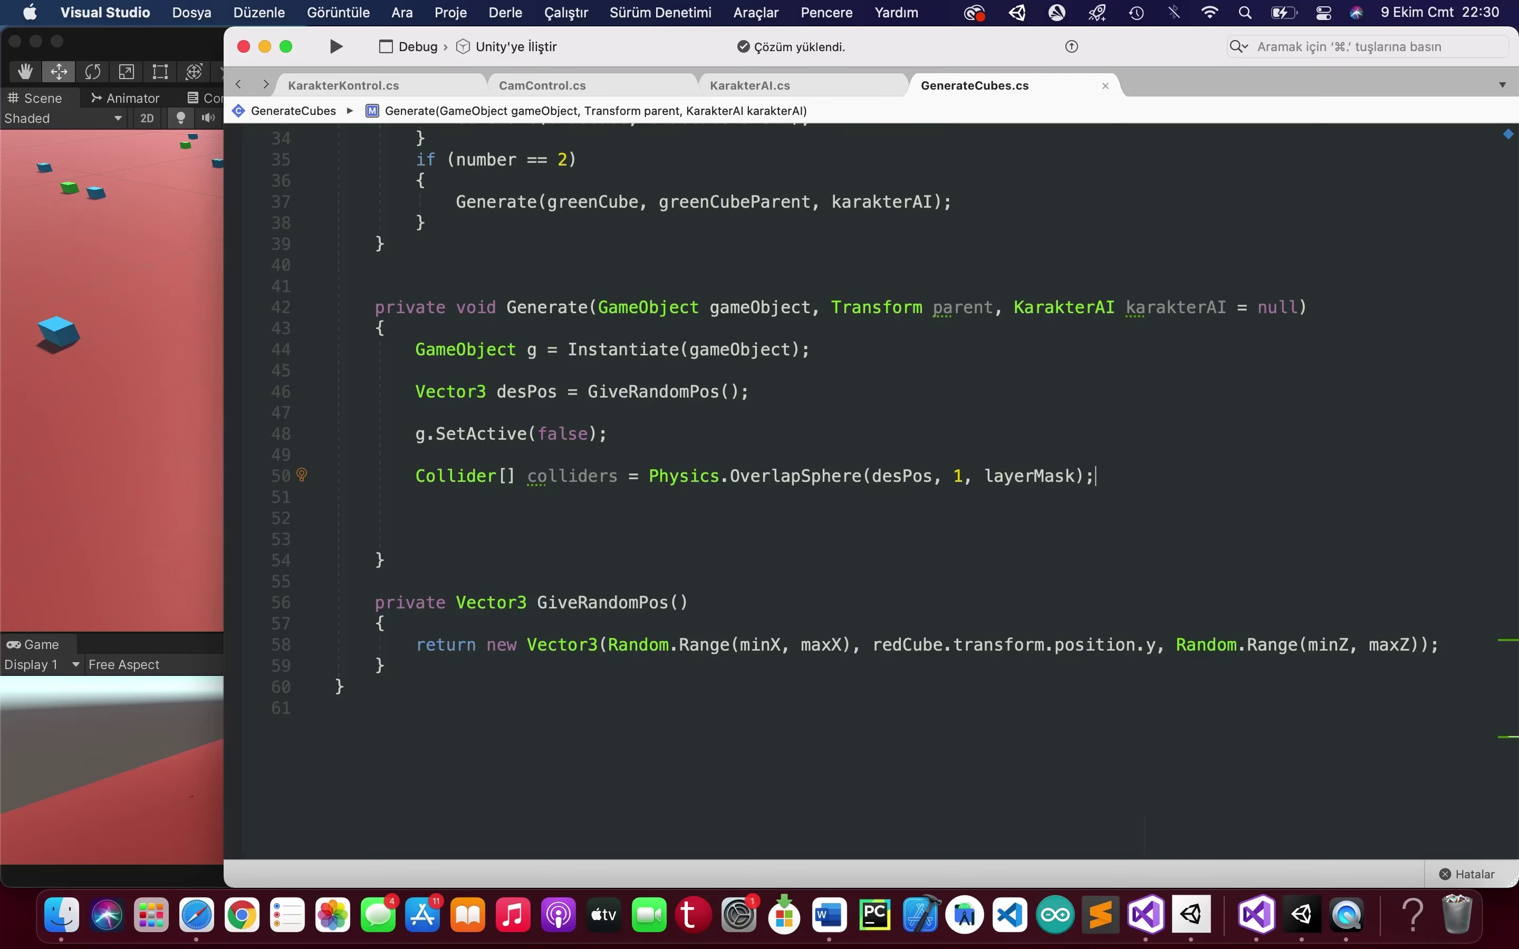
- Insert an empty while loop snippet below the overlap check
key(Return)
text(whil)
key(Tab)
key(Tab)
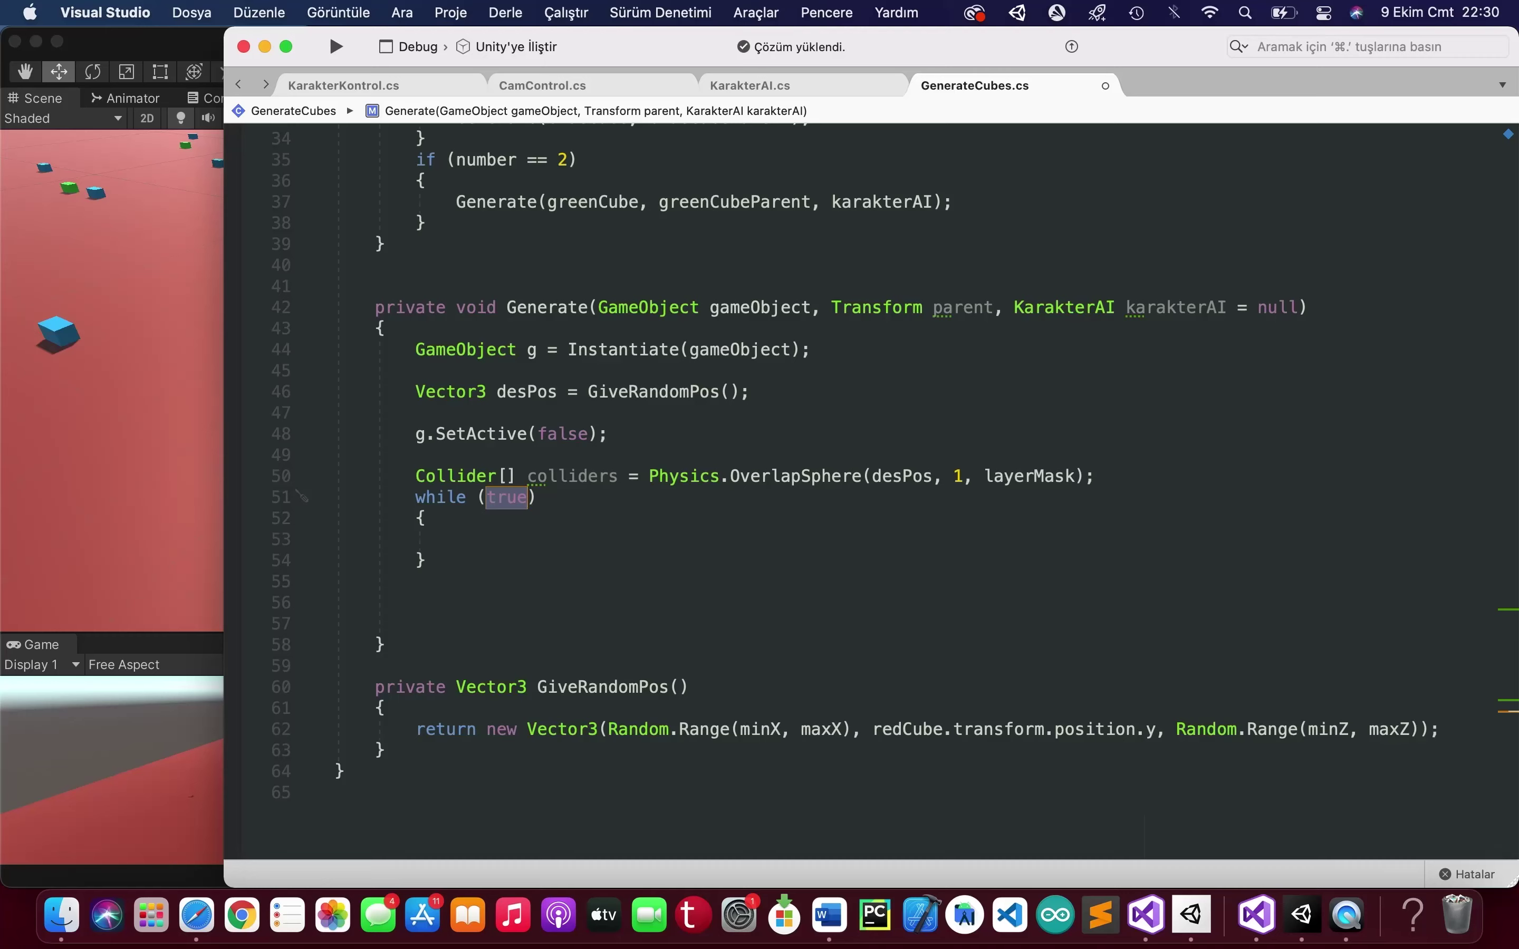
- Set the while loop condition to colliders.Length!=0
text(col)
key(Return)
text(.Le)
key(Return)
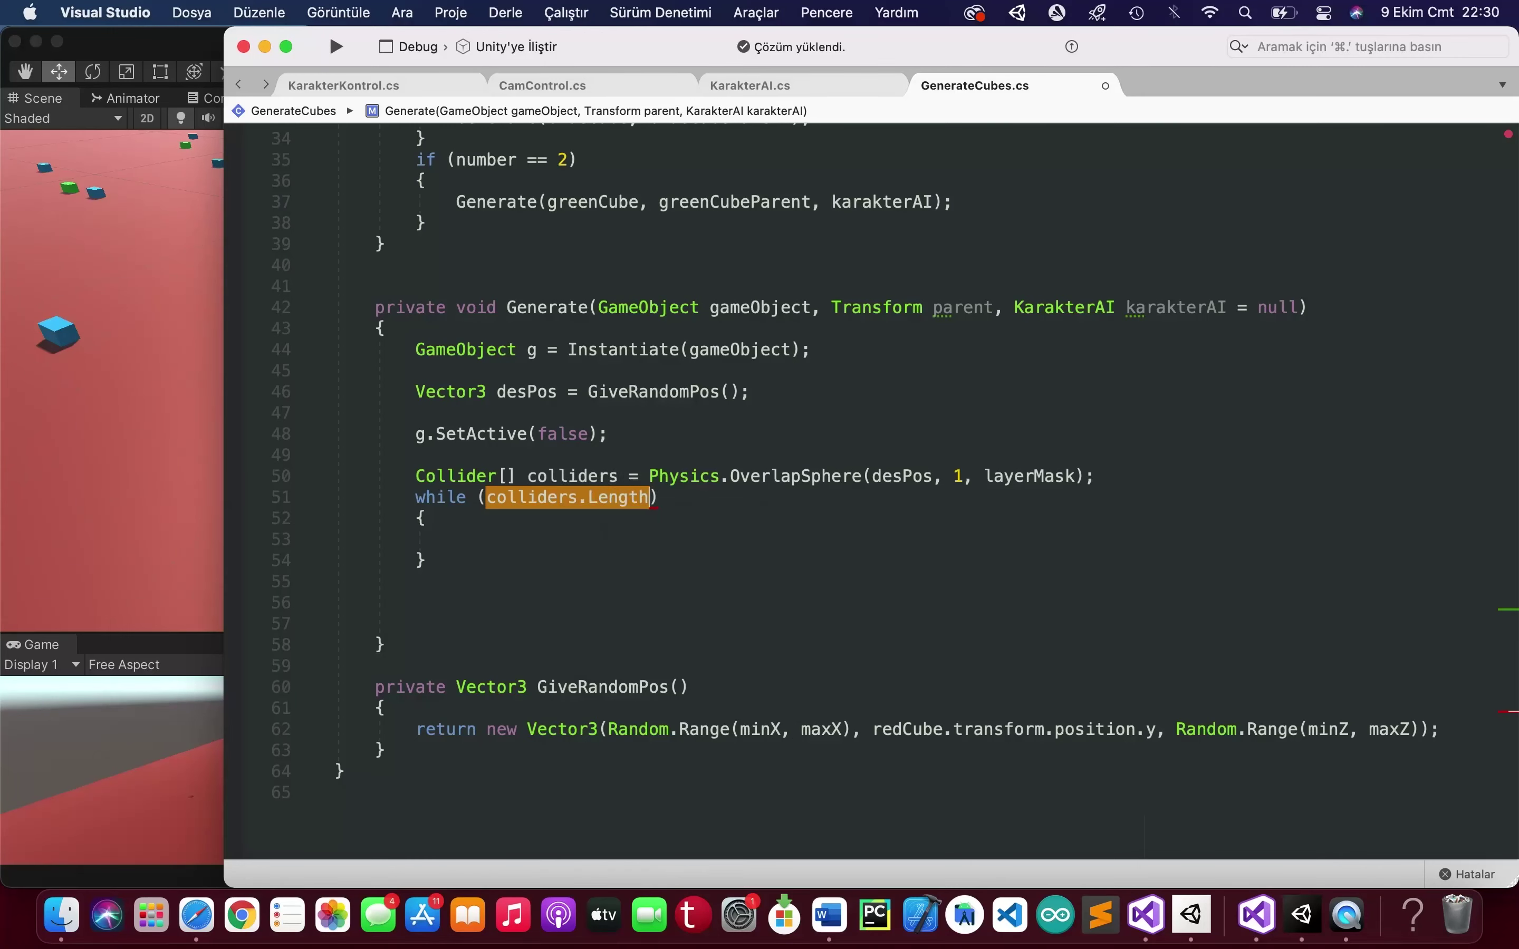
text(!=0)
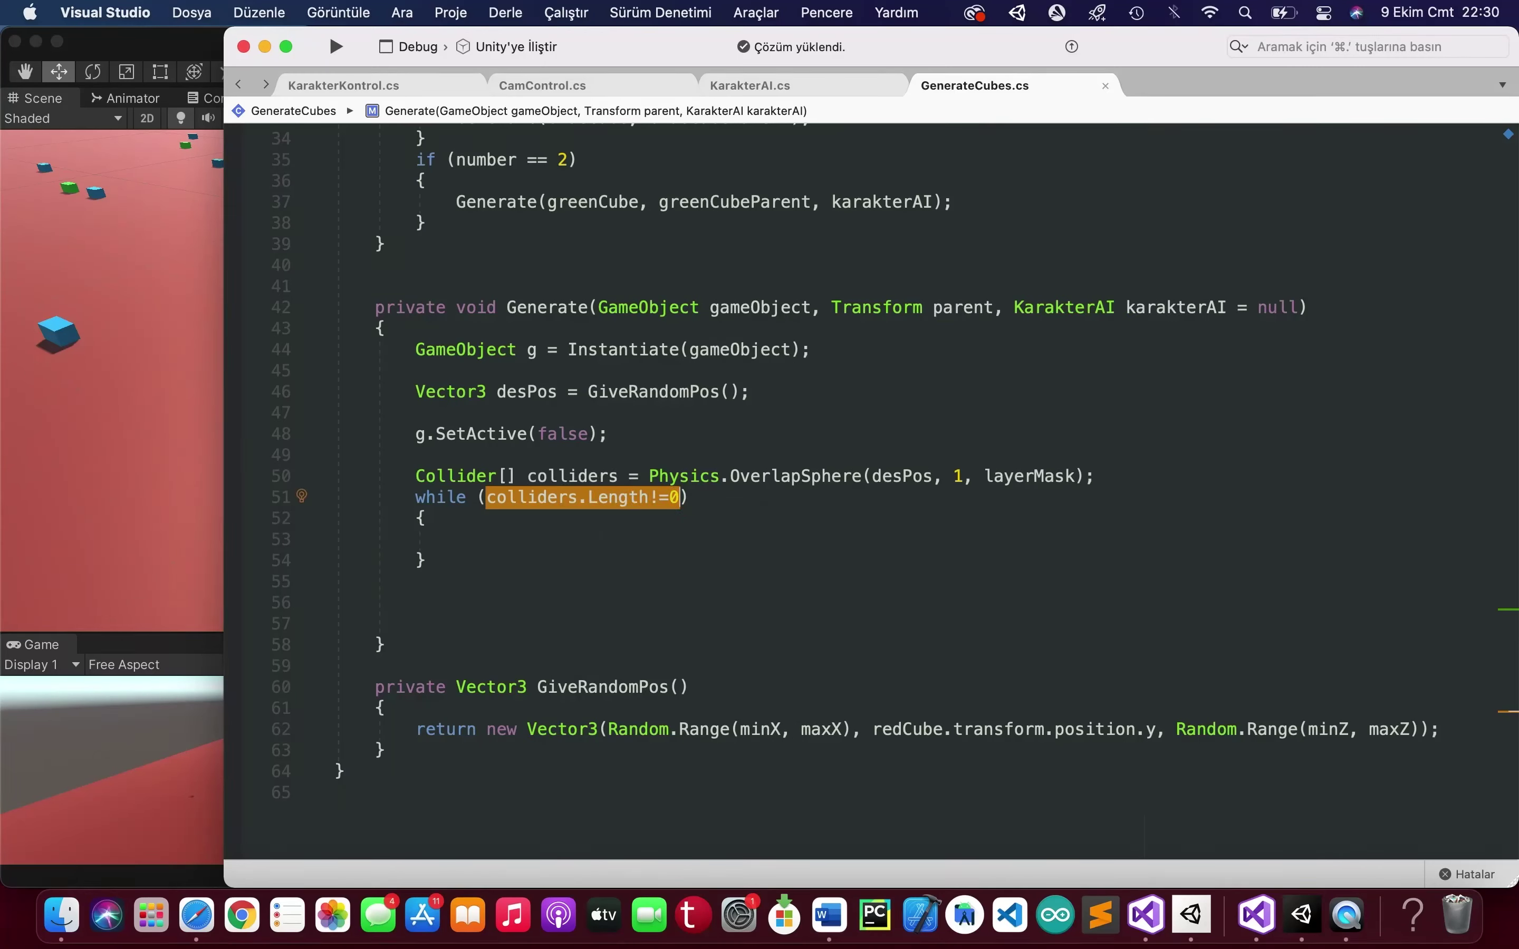
- Inside the loop, log "Çarptı : " with colliders[0].gameObject and desPos, then save
click(563, 534)
text(ebug)
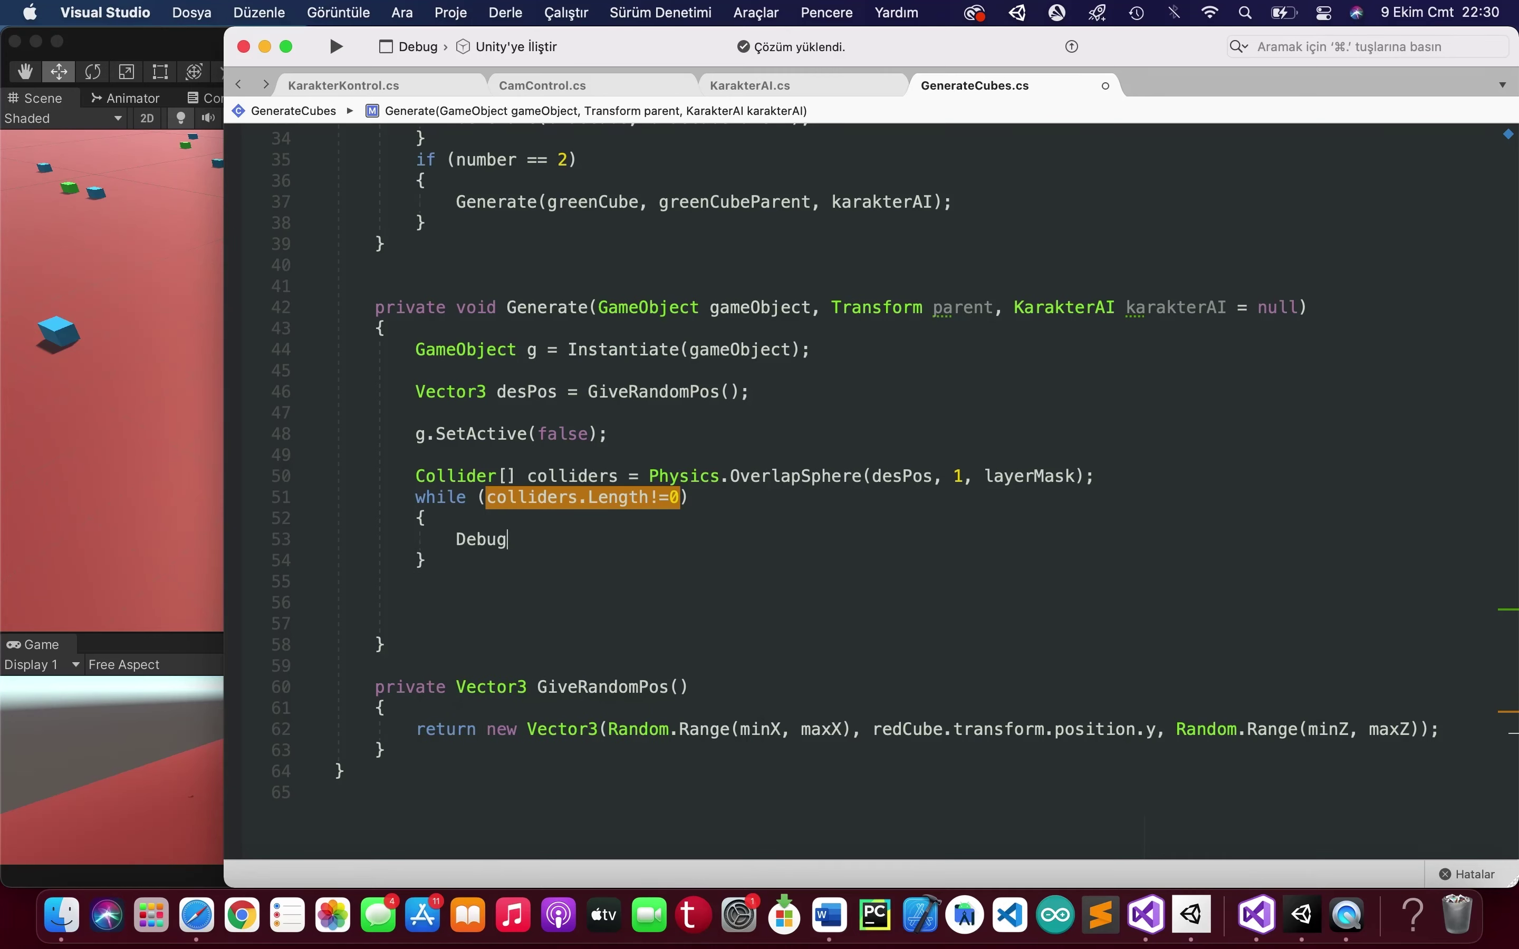
text(.L)
key(Return)
text((")
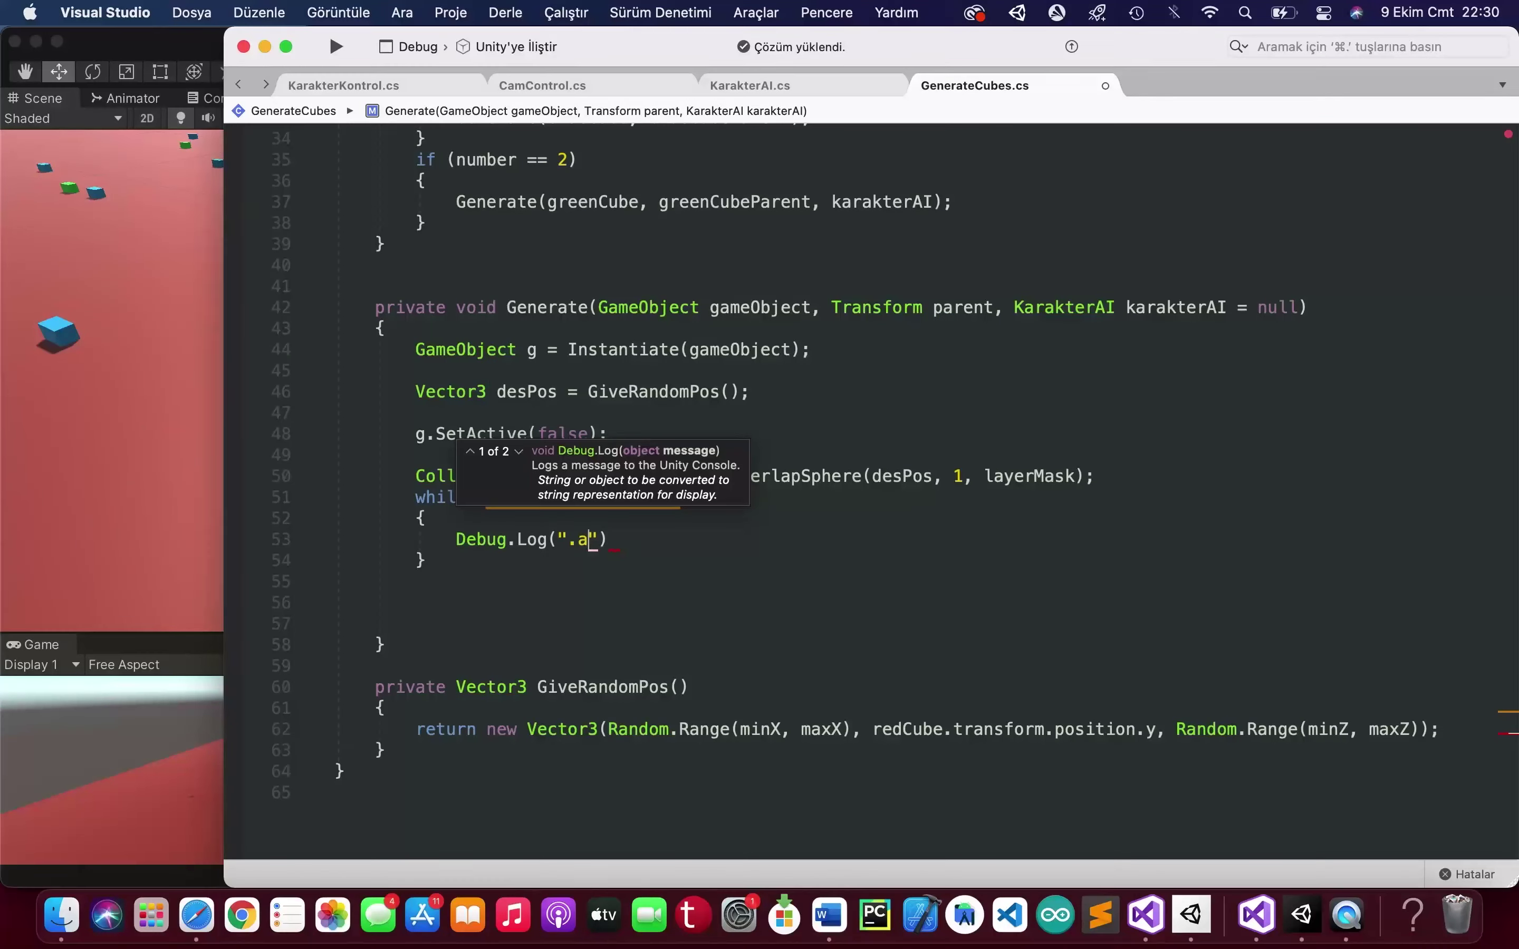
text(Çarptı)
text( : "+)
text( colli)
key(Return)
text([)
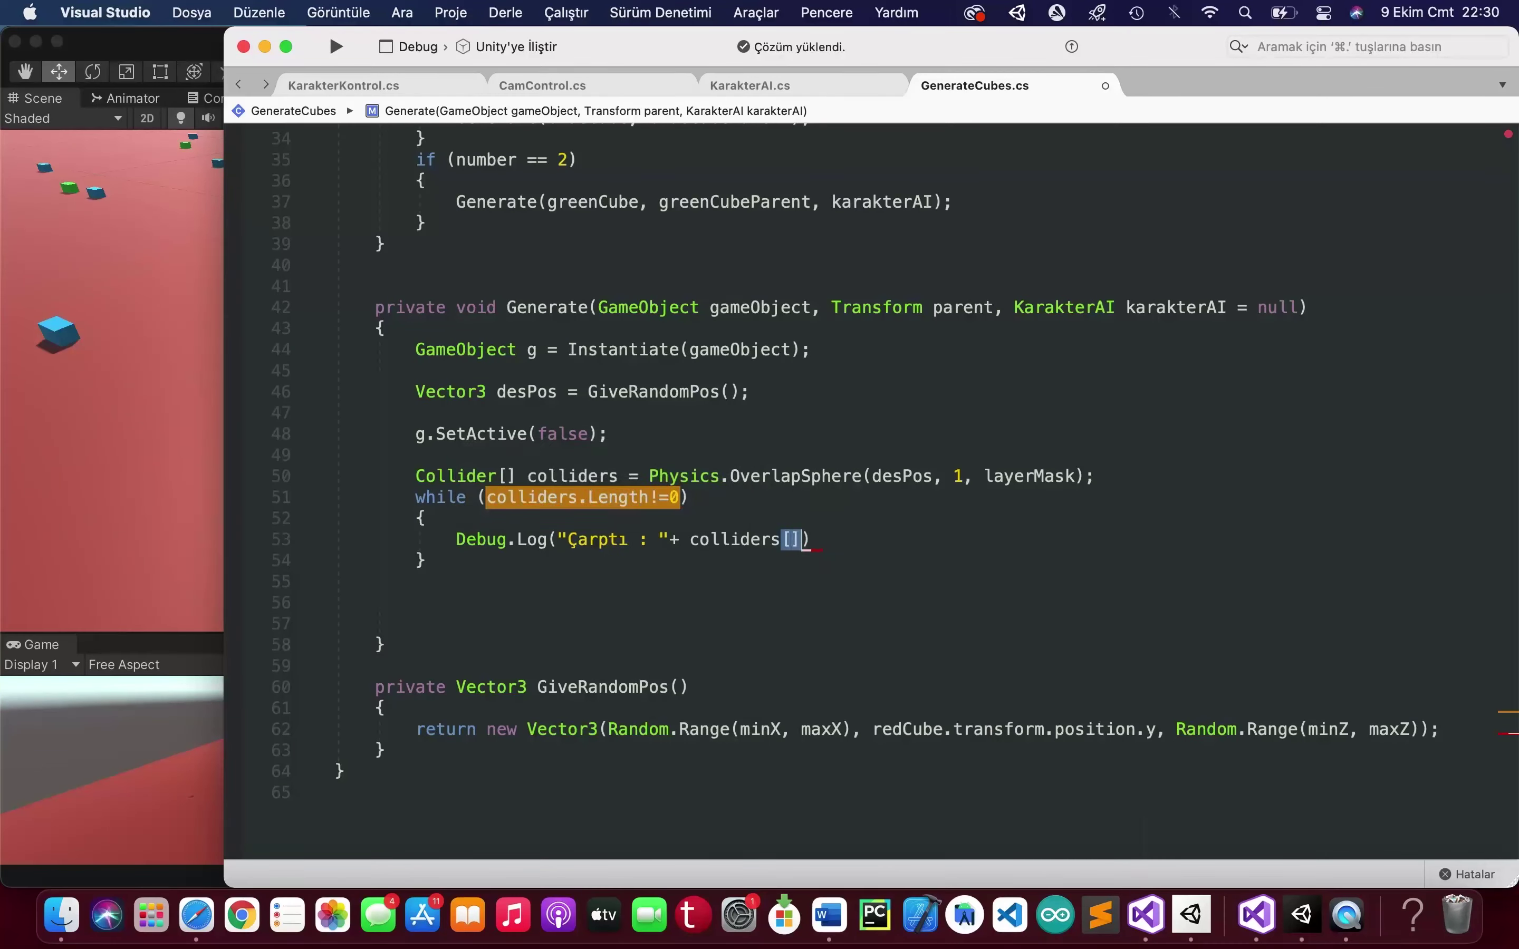
text(0].)
text(g)
key(Return)
text(+ "  )
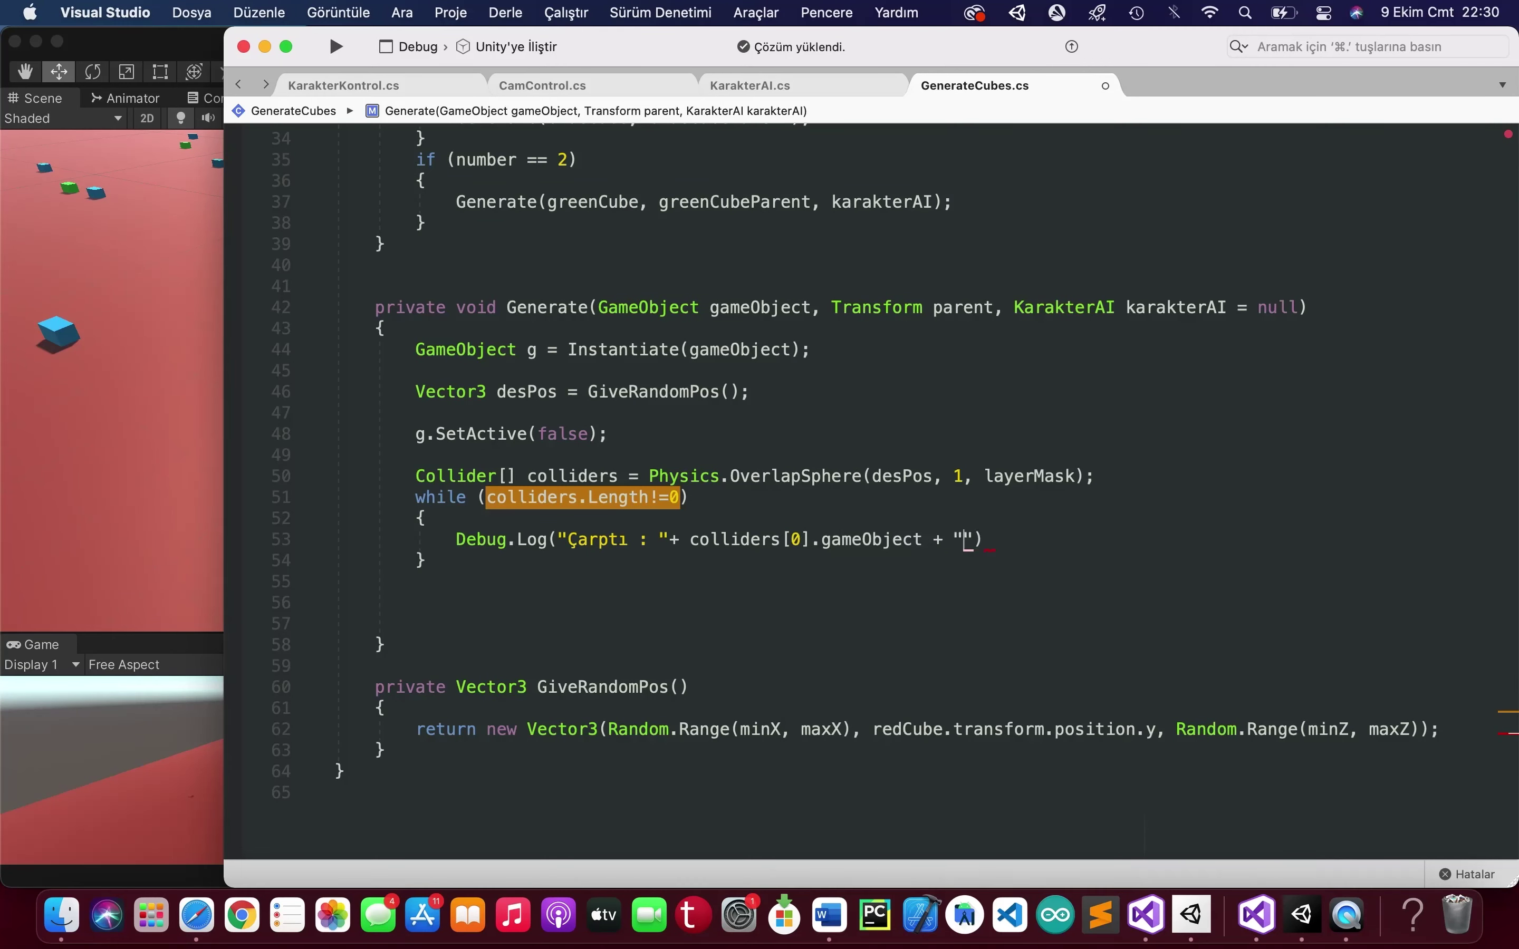
text(")
text( + de)
key(Return)
text(;)
key(super+s)
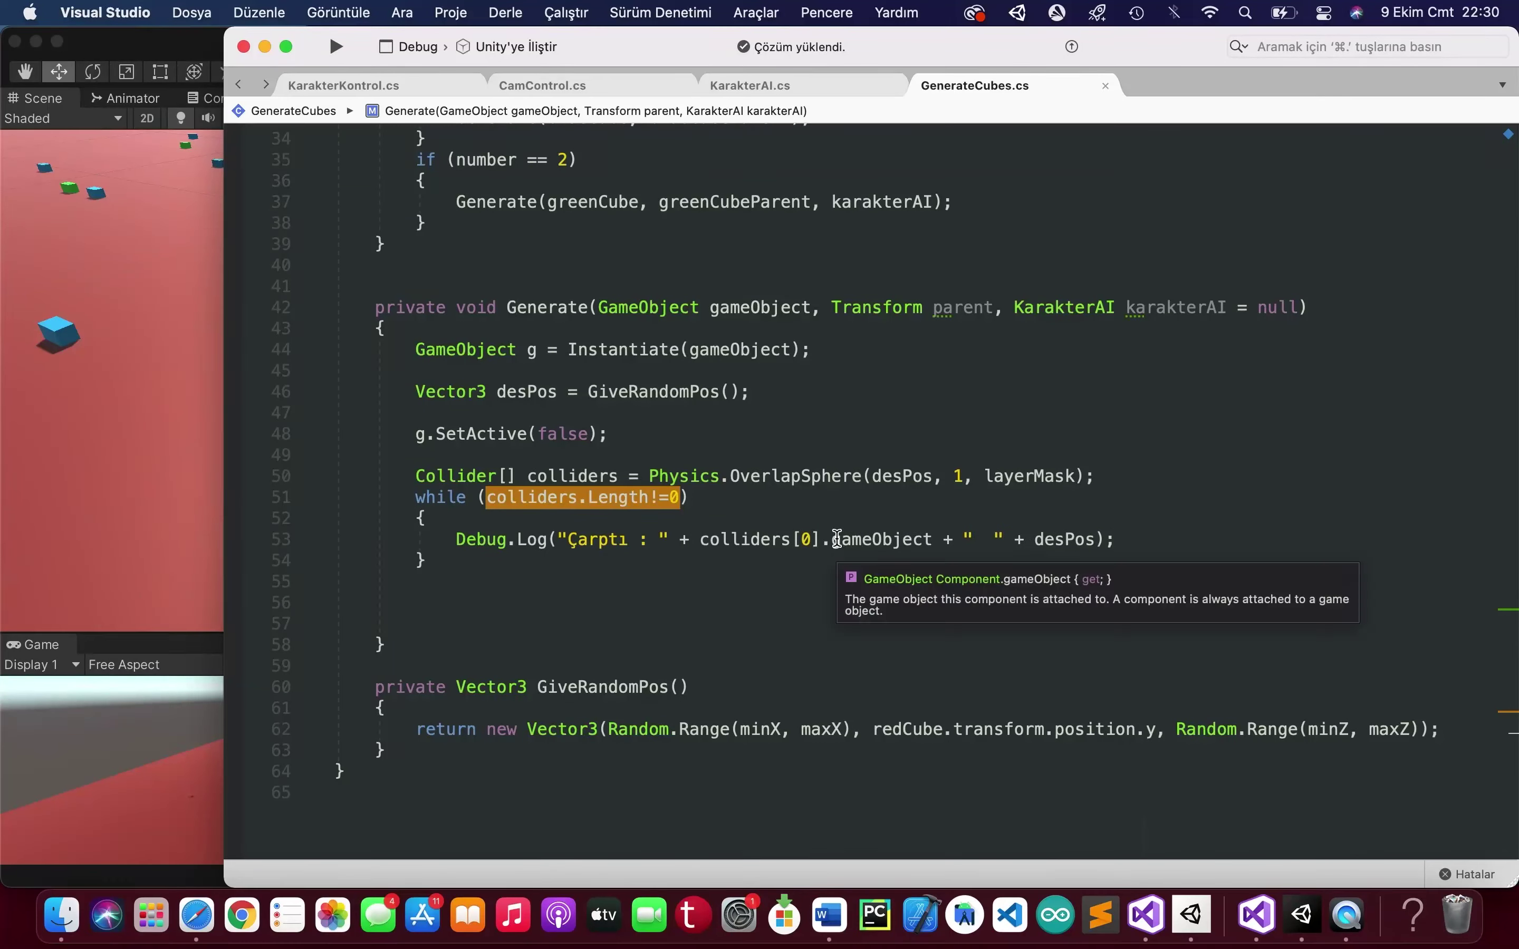
click(704, 541)
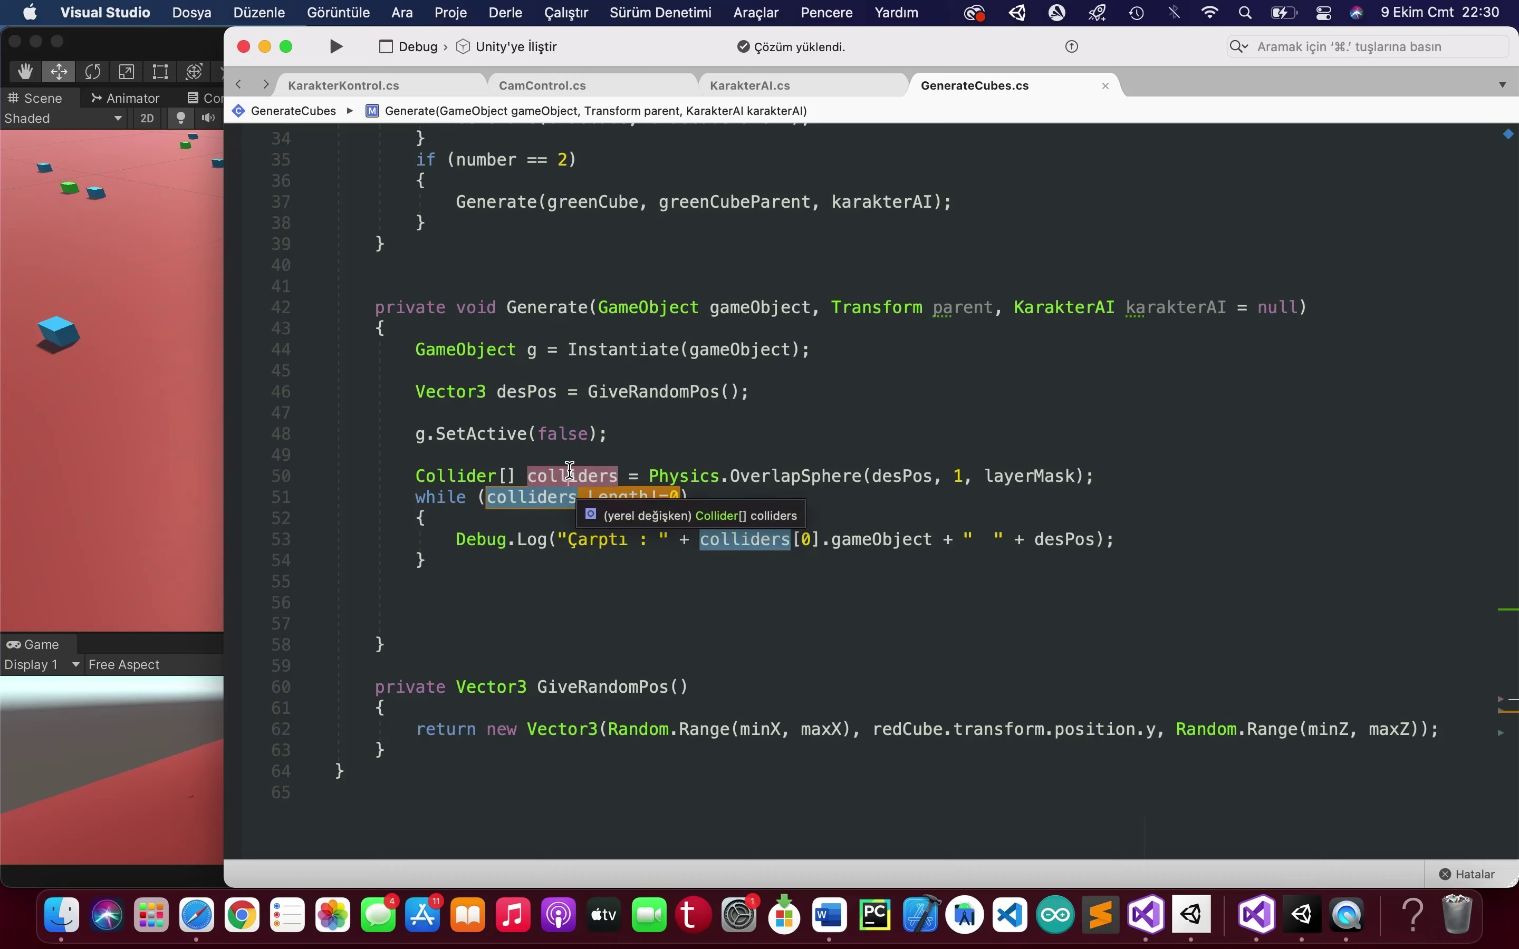
click(1074, 540)
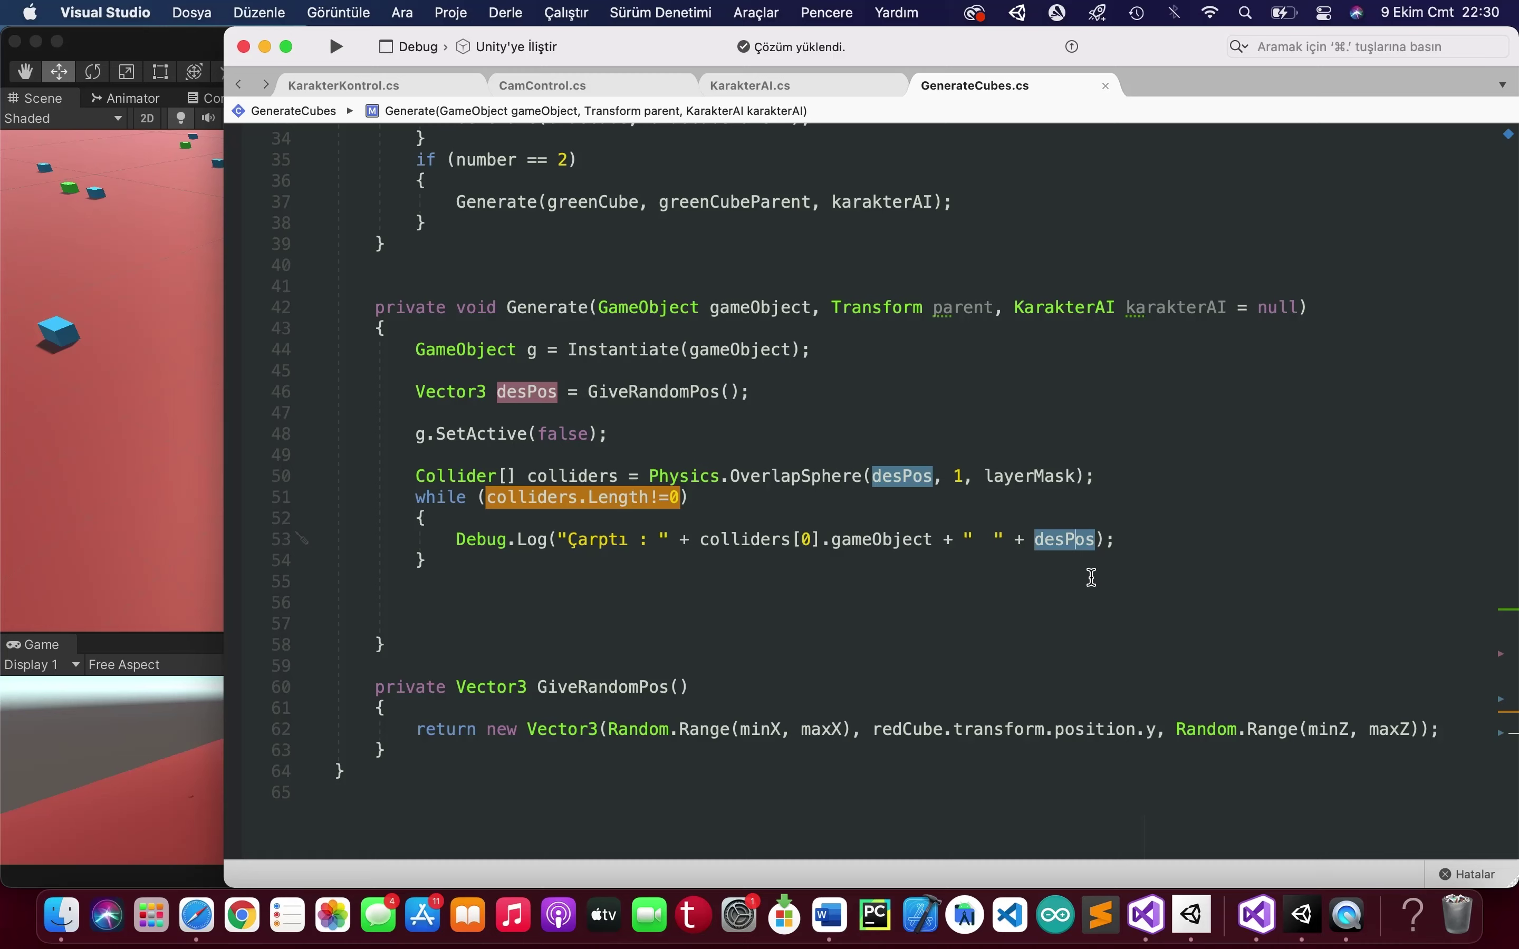
text(;)
click(1110, 540)
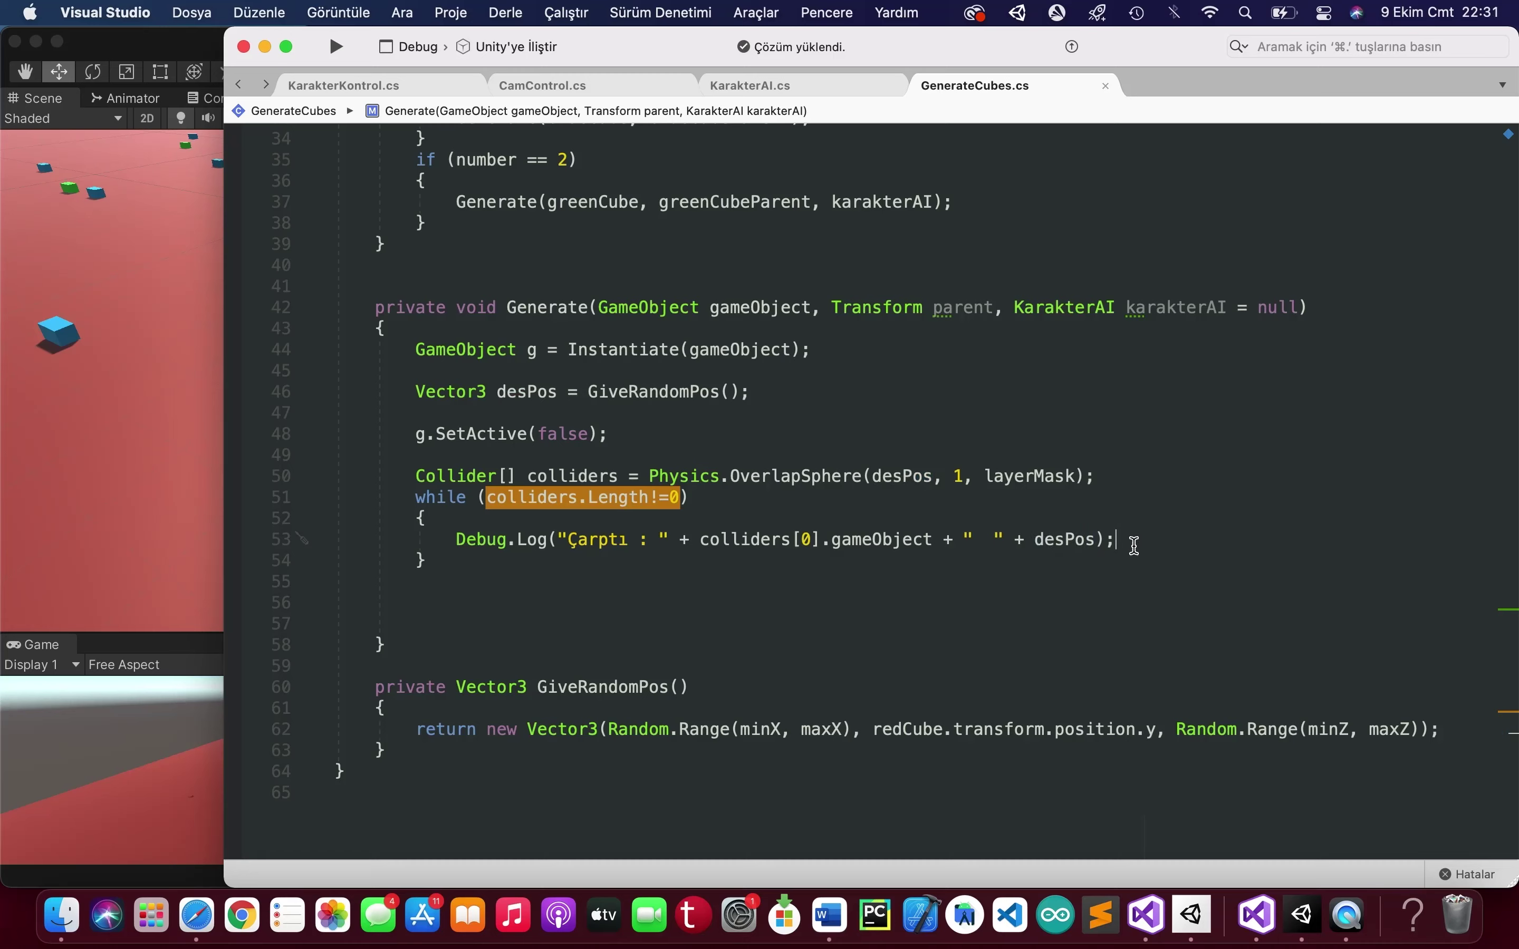
- Inside the loop, reassign desPos = GiveRandomPos();
key(Return)
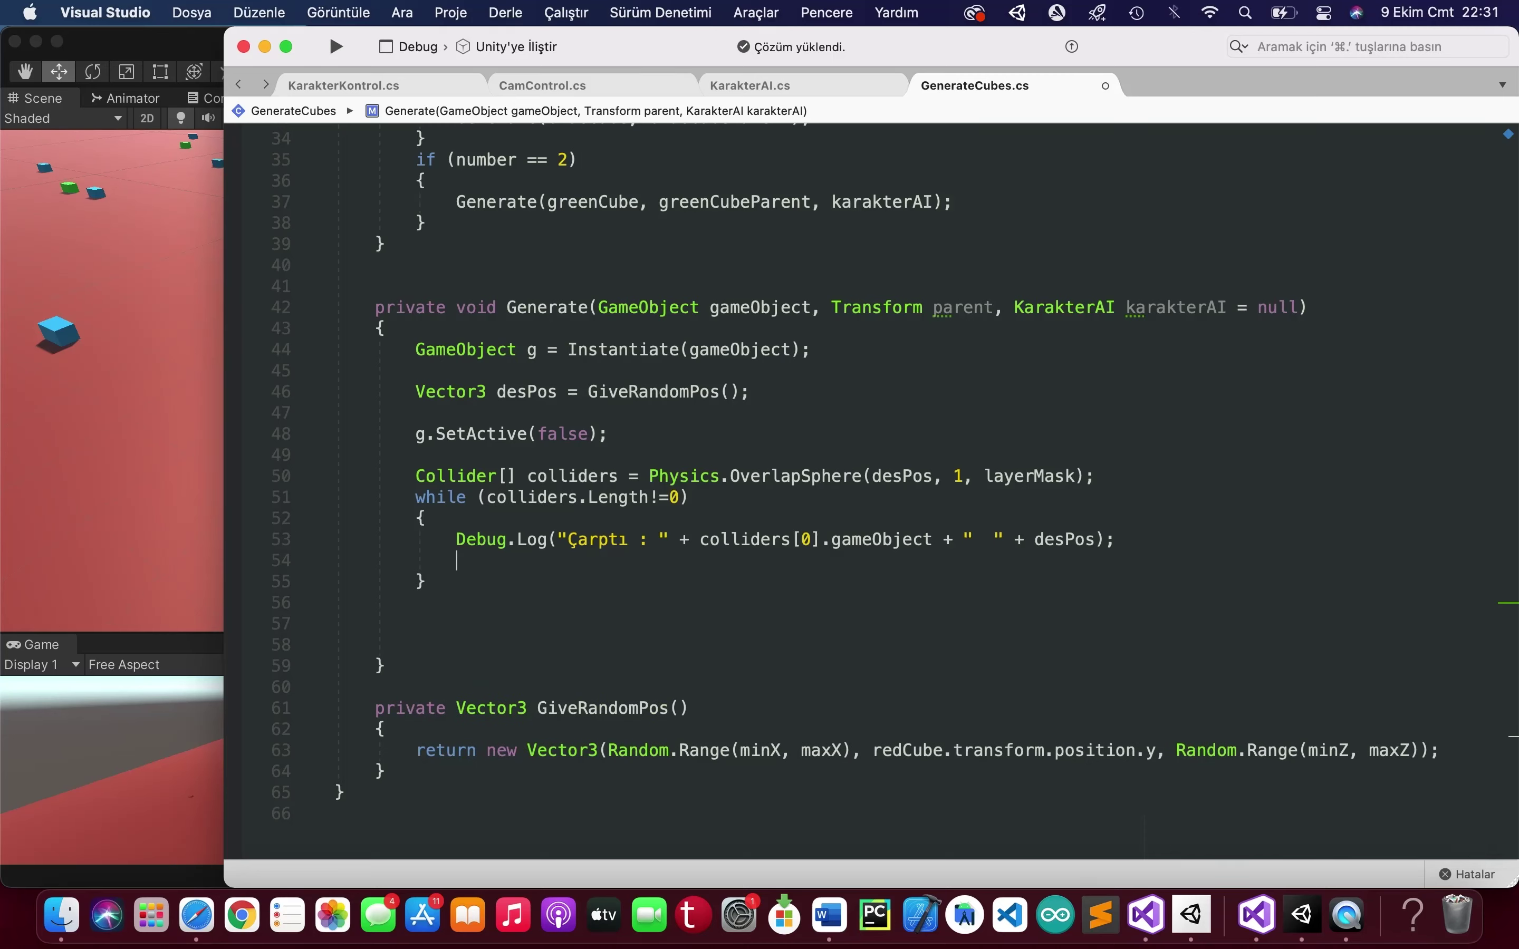
text(desPos=)
text(Gi)
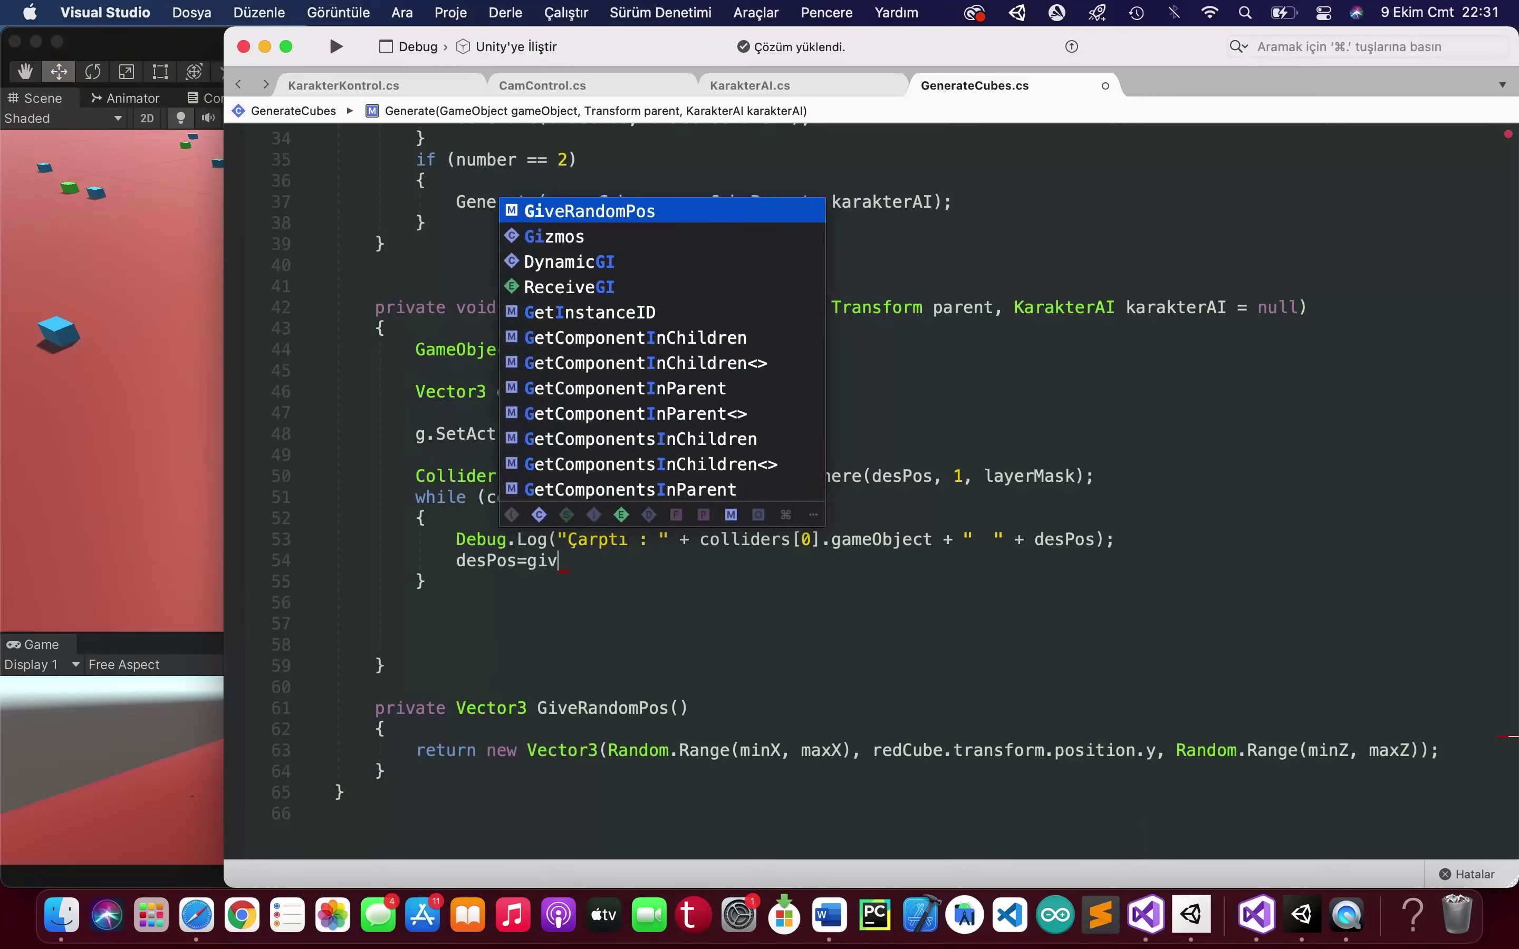
key(Tab)
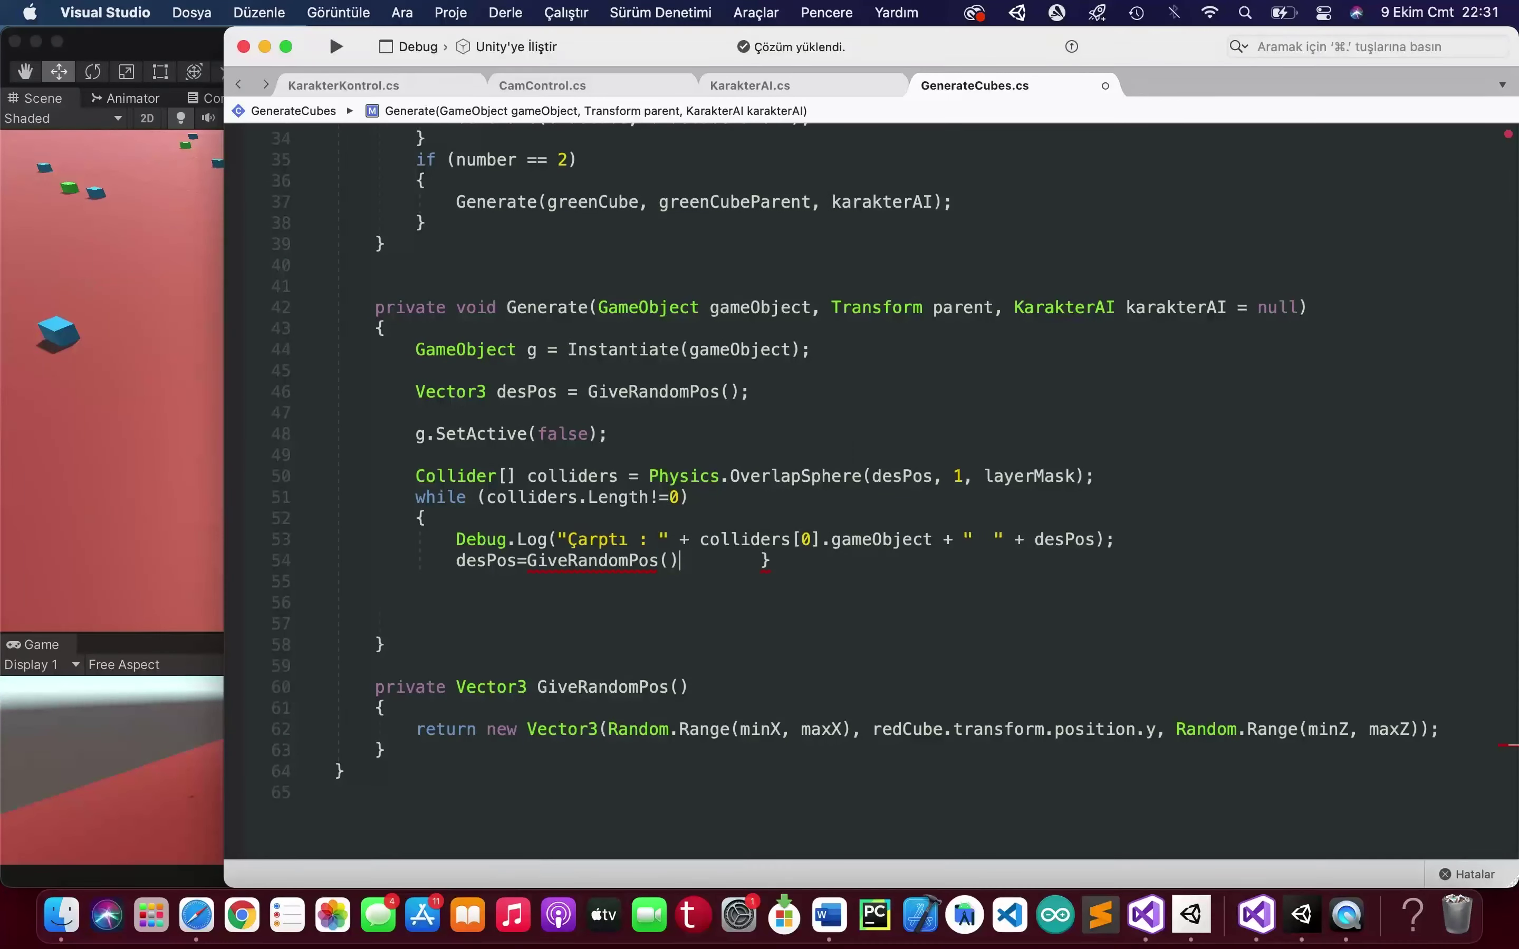
text(())
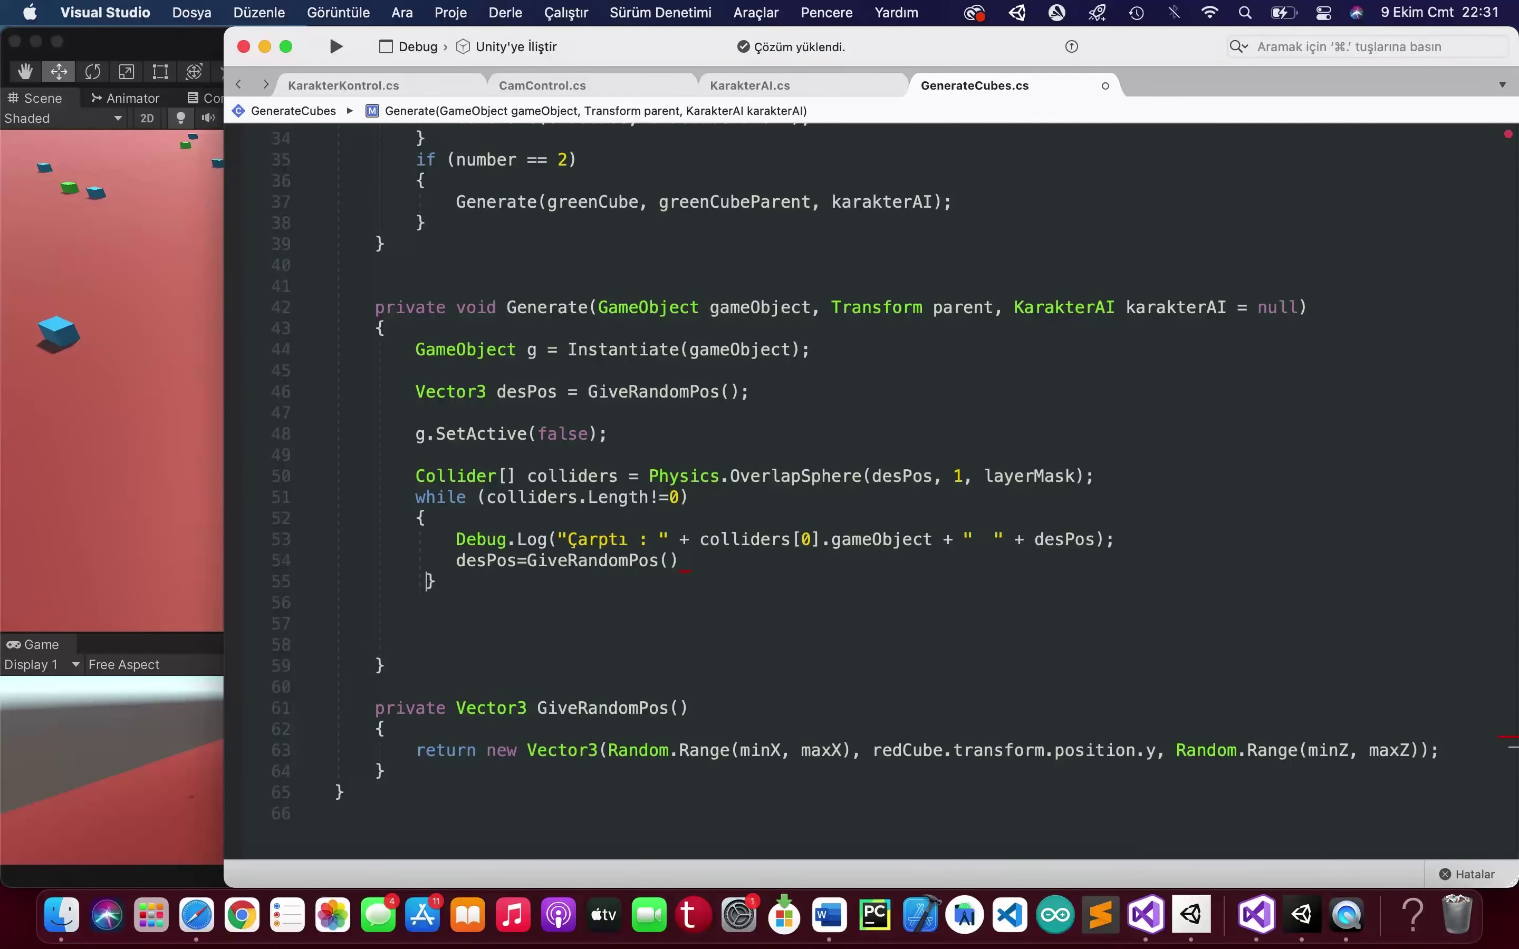
text(;)
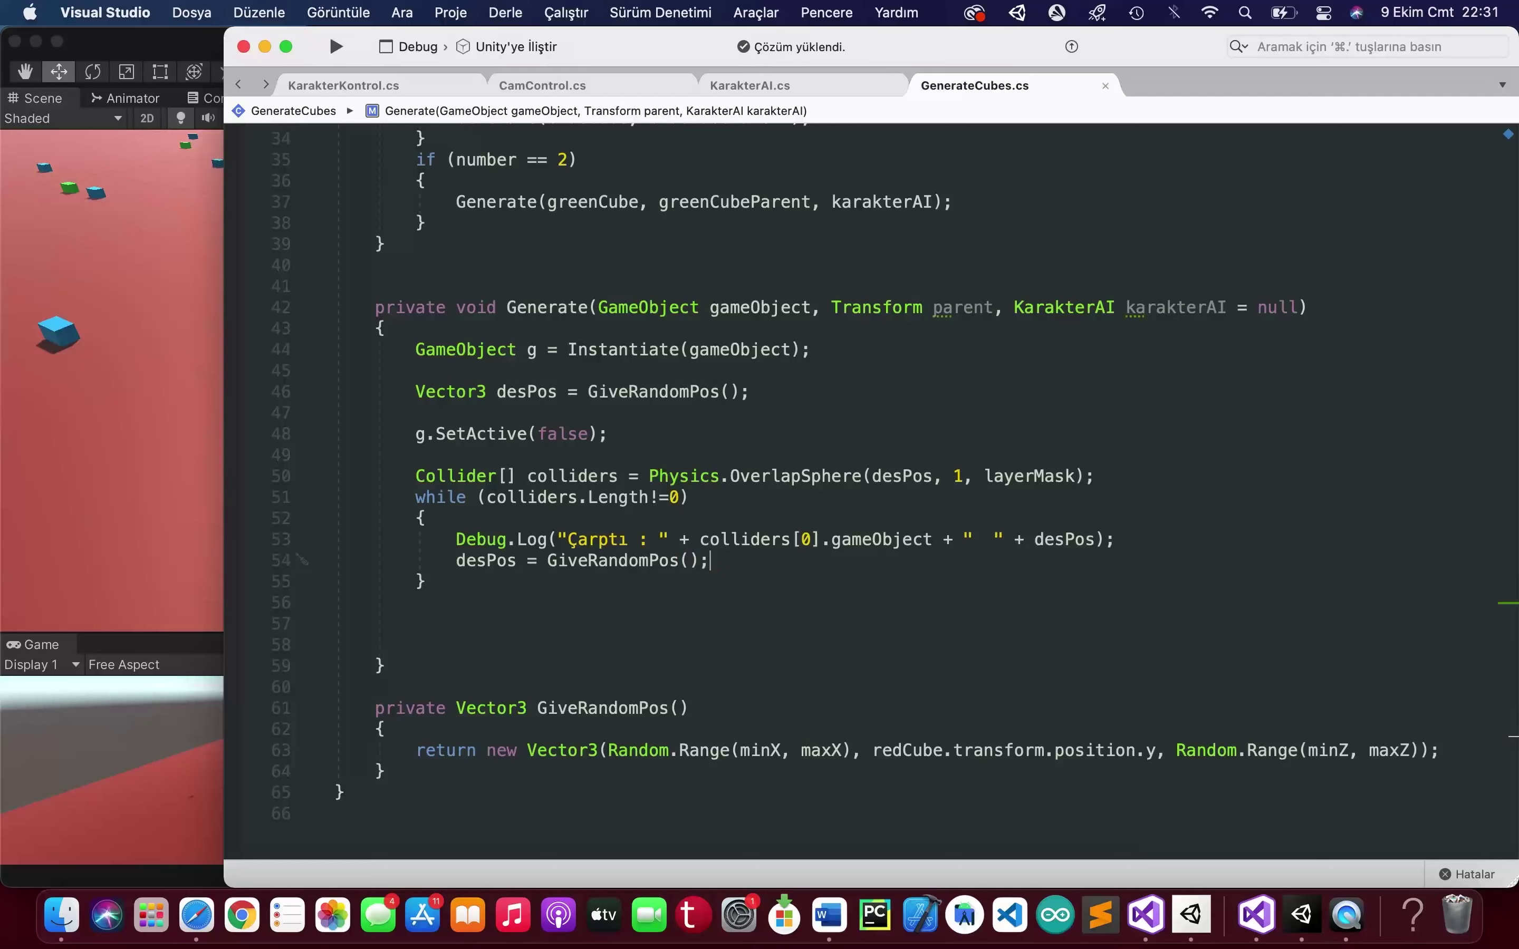
- Recompute colliders = Physics.OverlapSphere(desPos, 1, layerMask) by pasting line 50's call, and save
key(Return)
text(colliders)
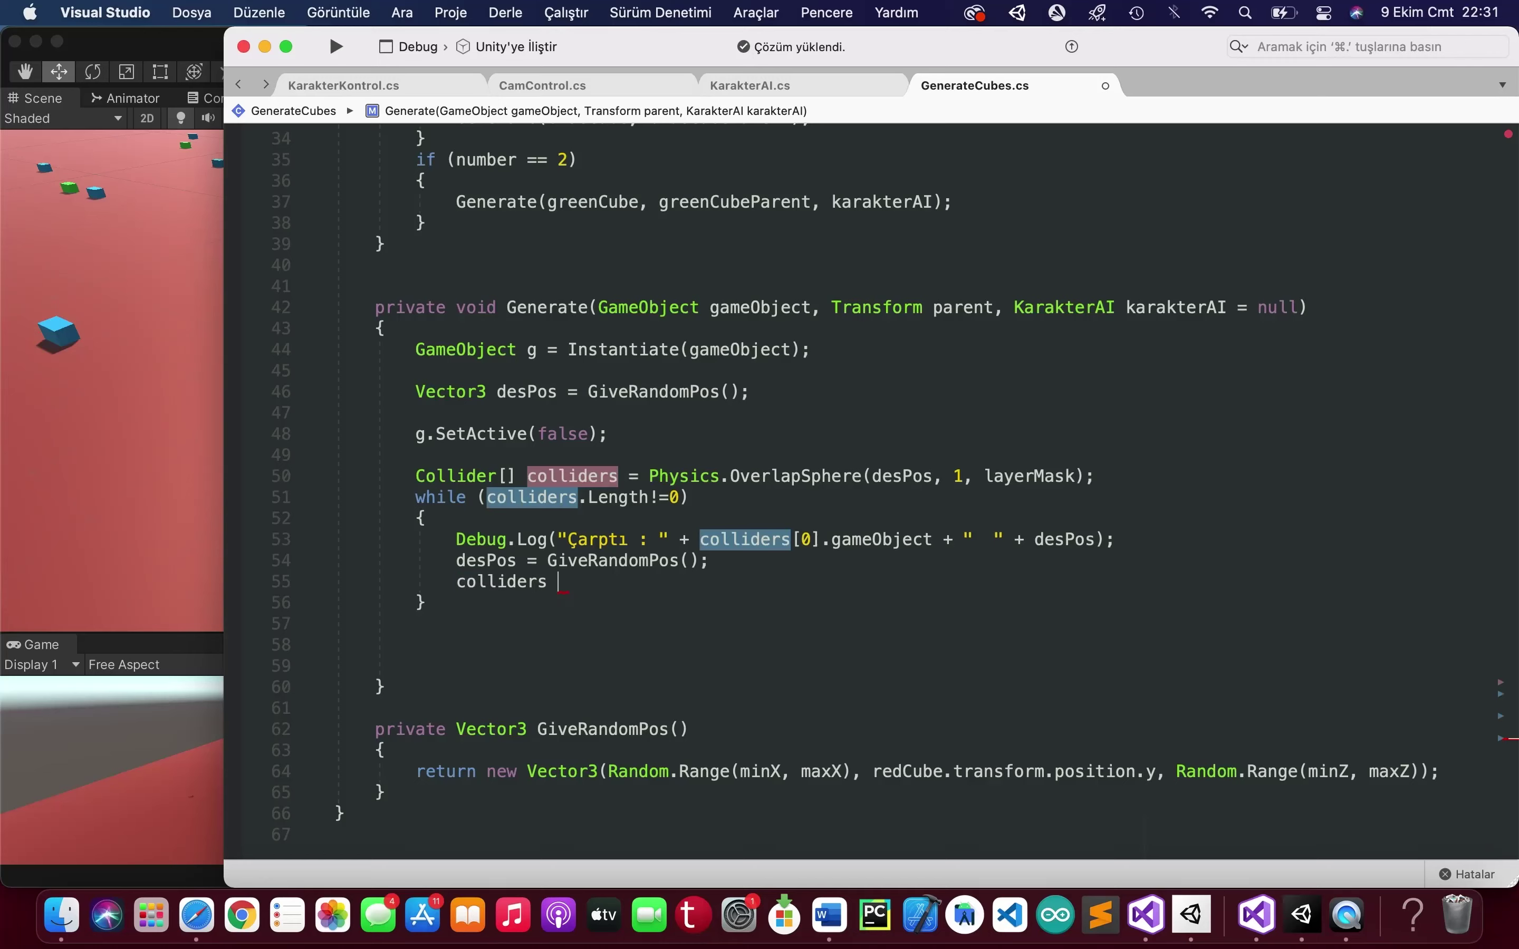
text( = Phys)
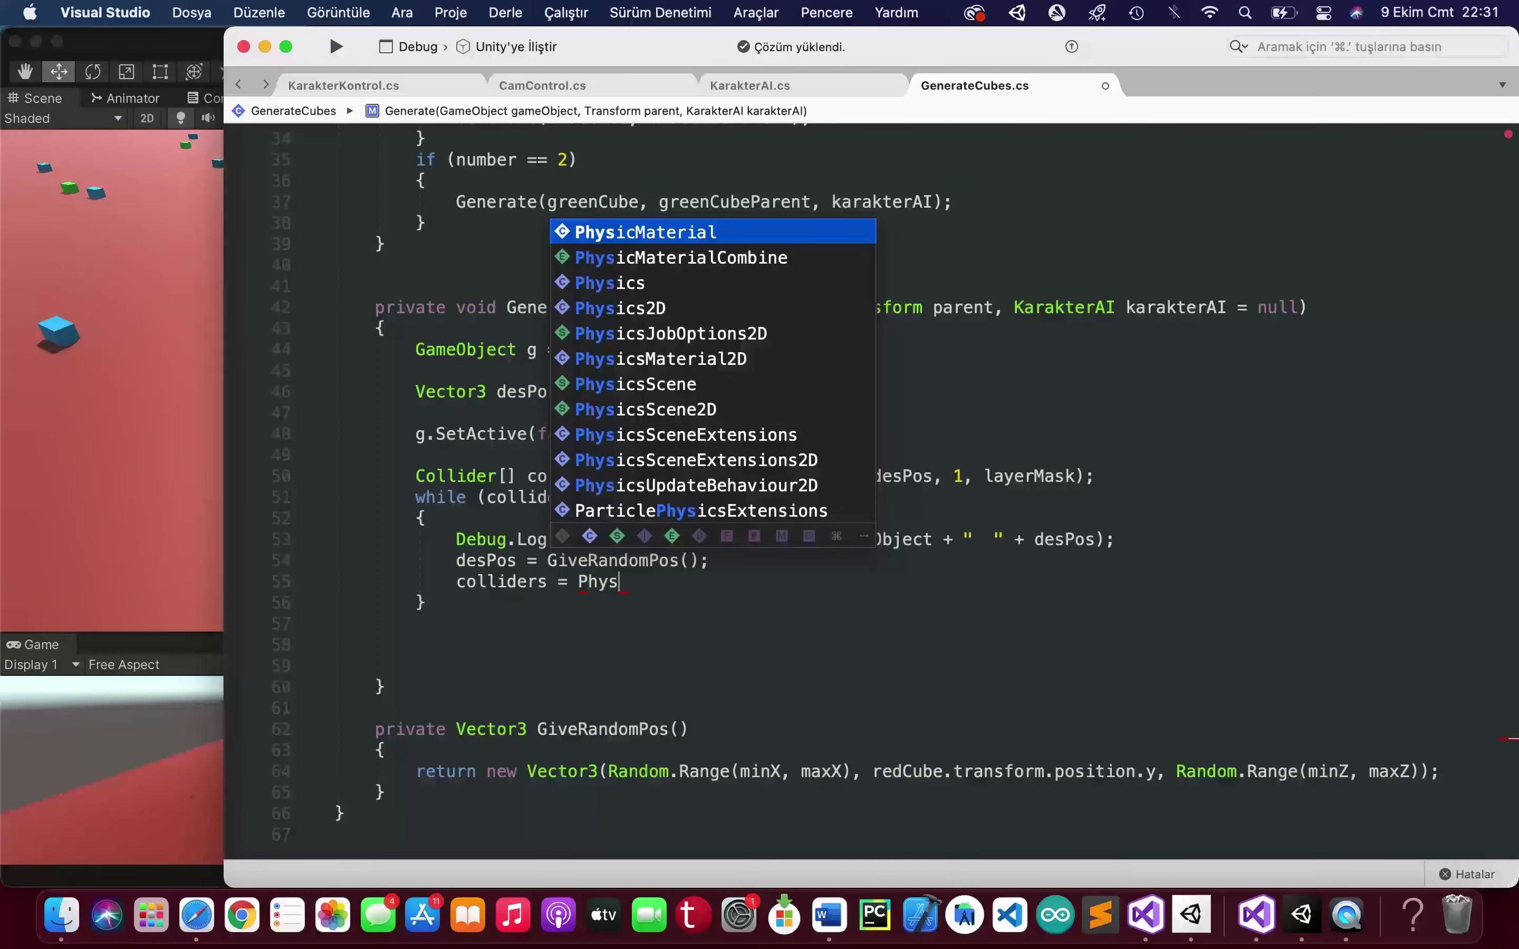
key(Escape)
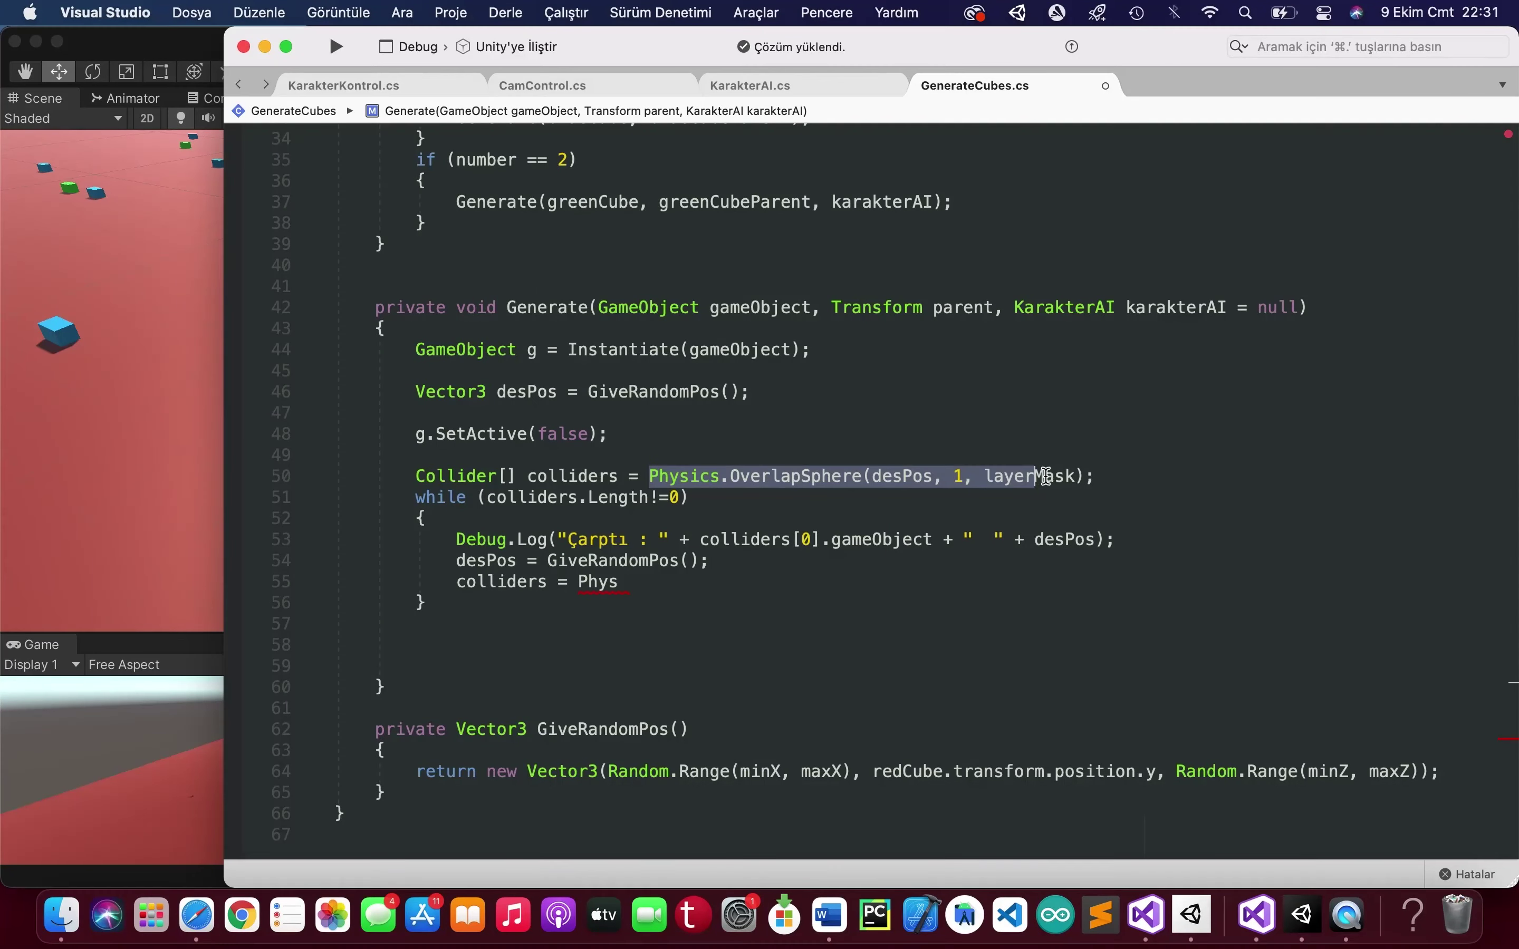
drag(649, 475, 1105, 476)
key(super+c)
double_click(587, 582)
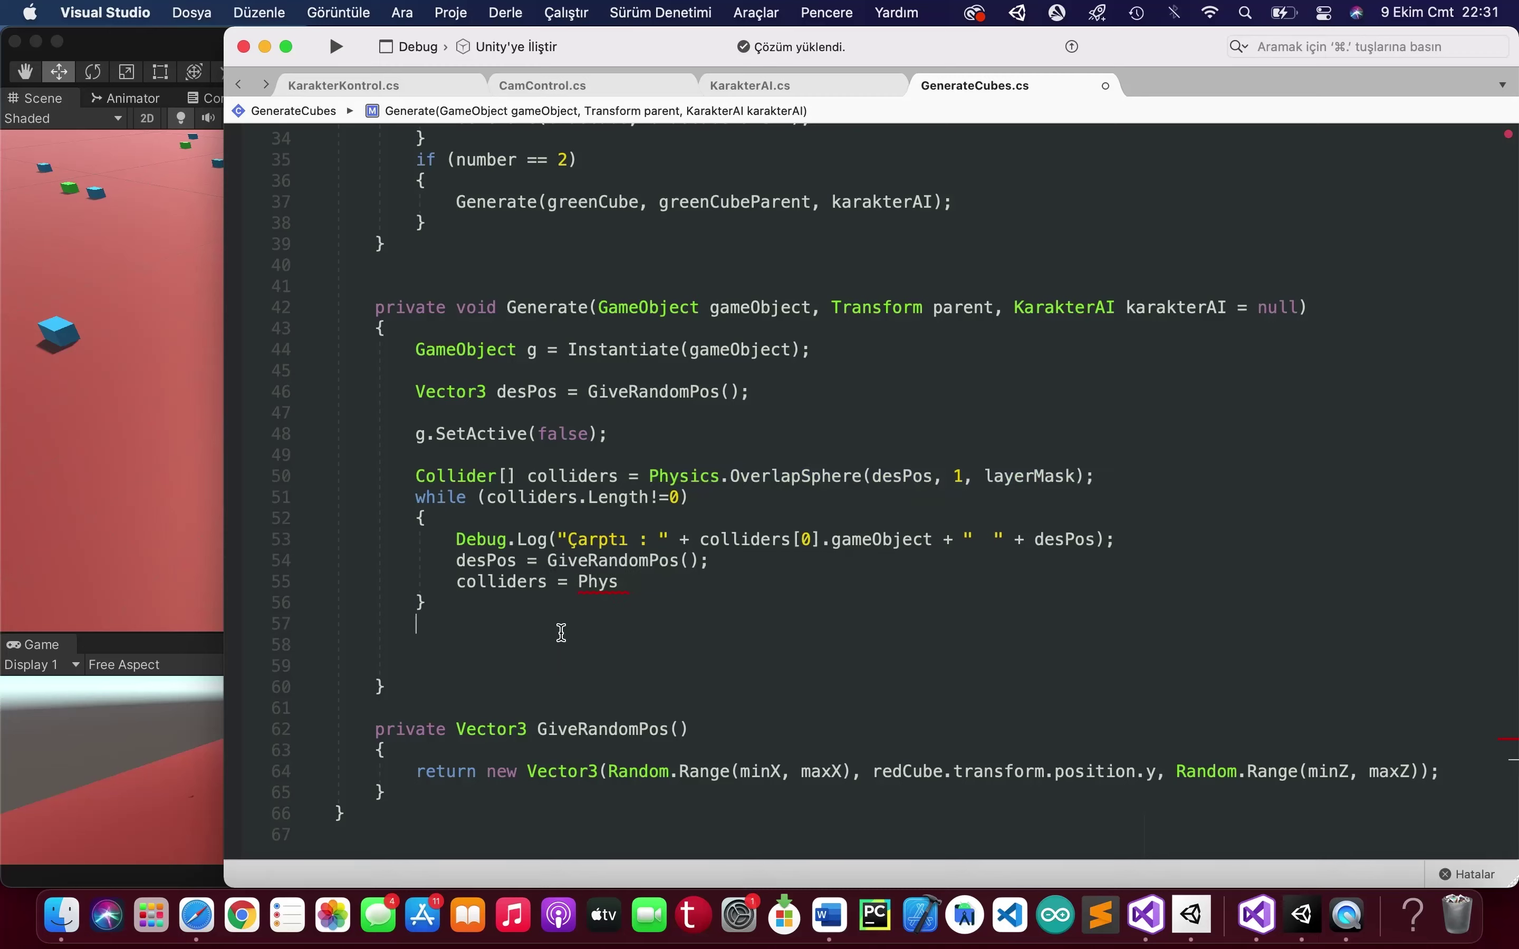
key(super+v)
key(super+s)
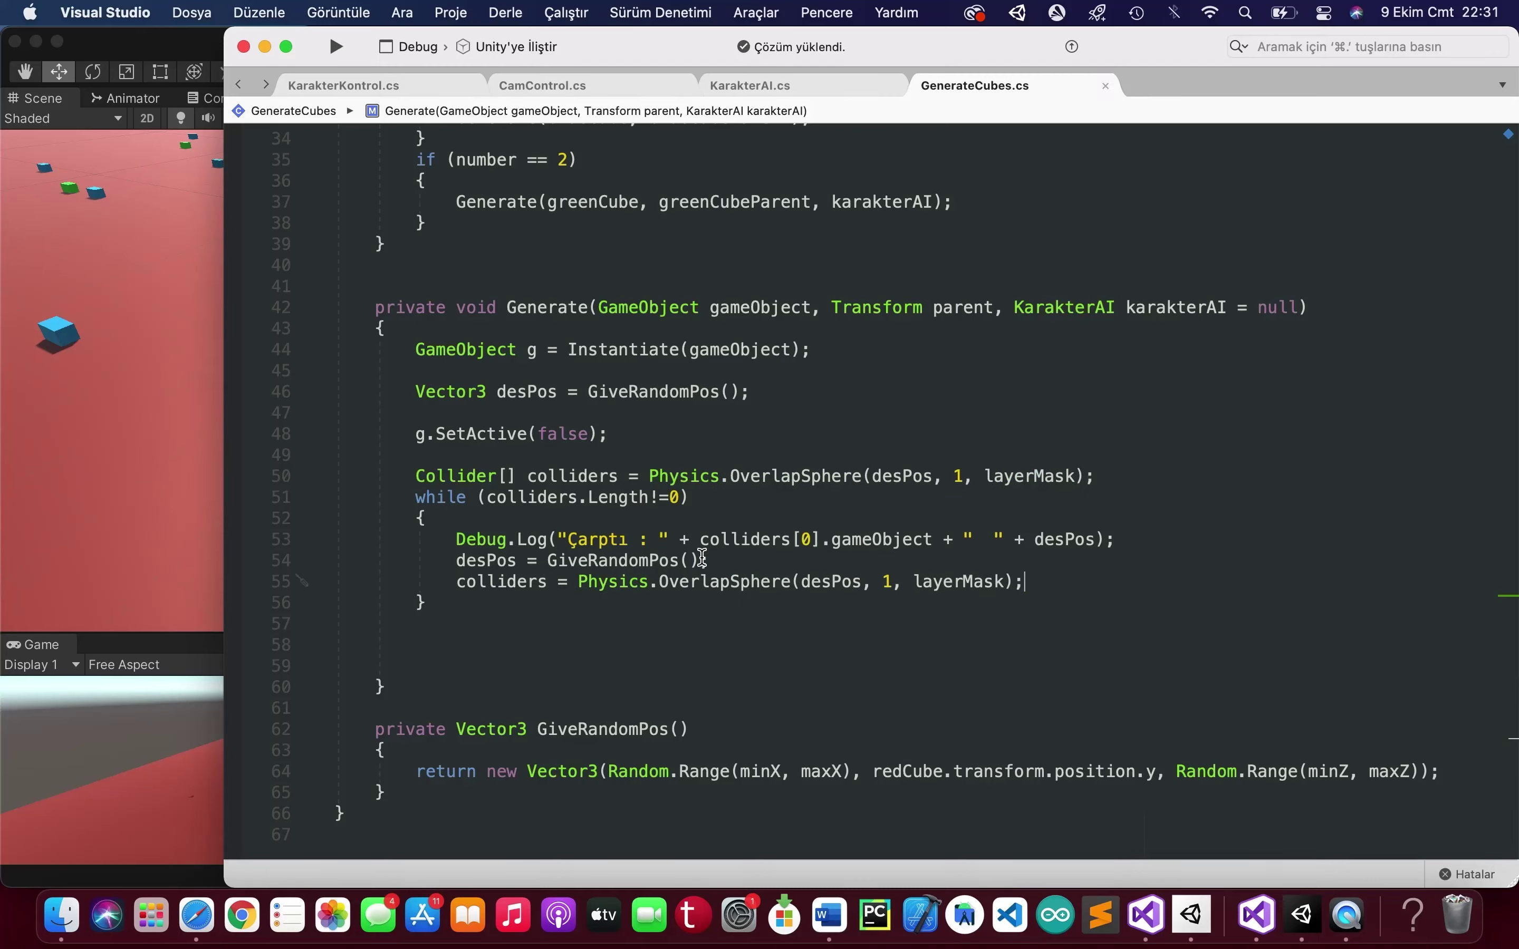
click(525, 581)
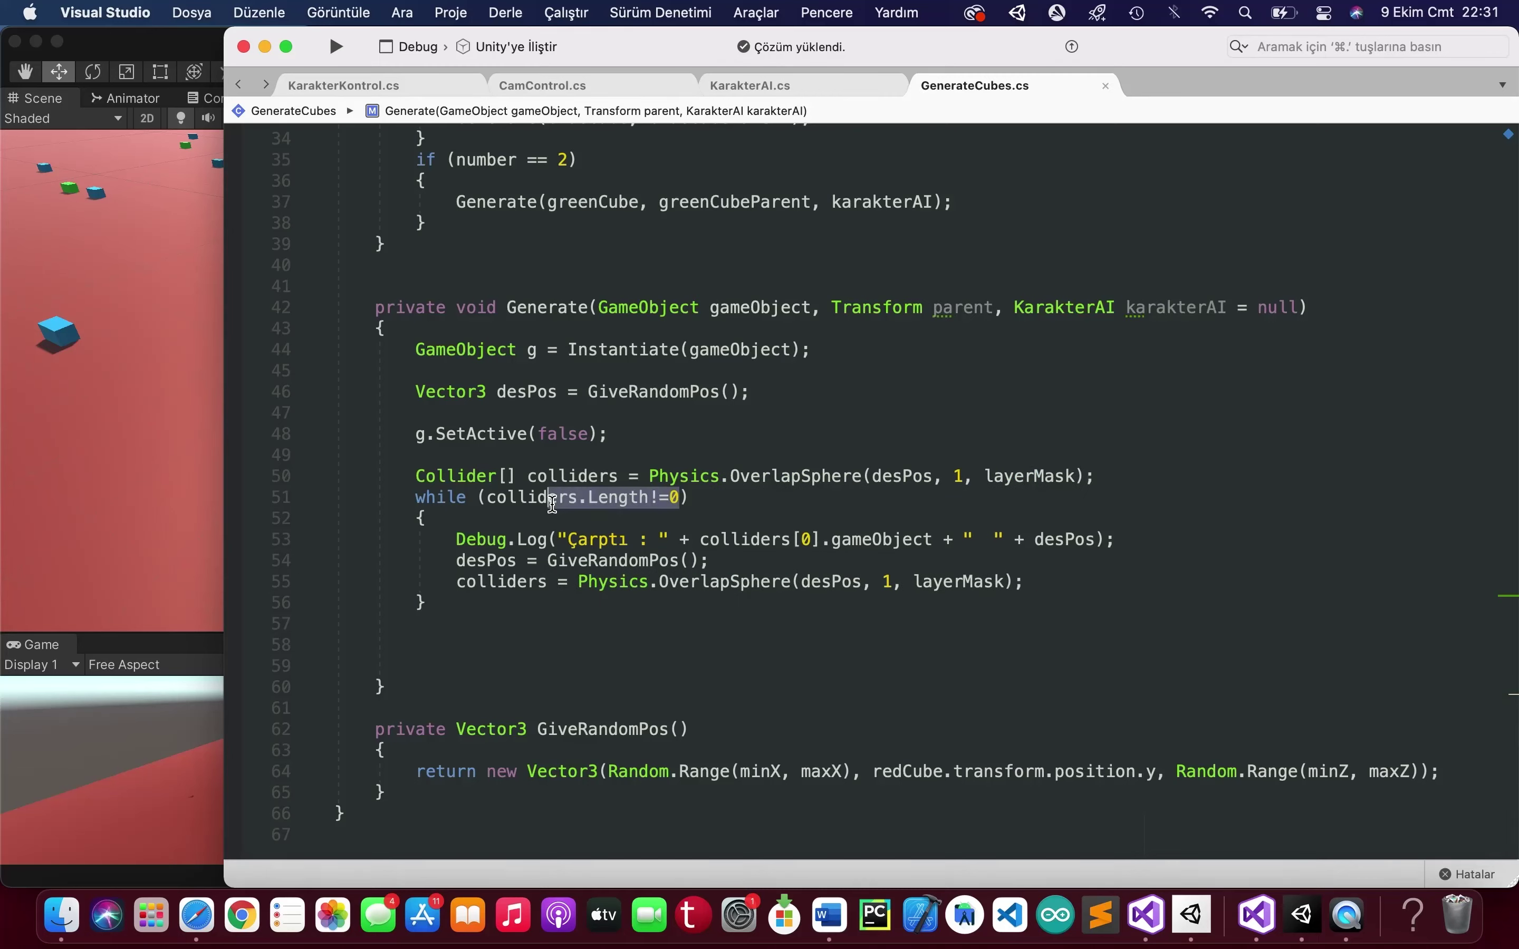
drag(681, 499, 487, 499)
click(484, 624)
text(g)
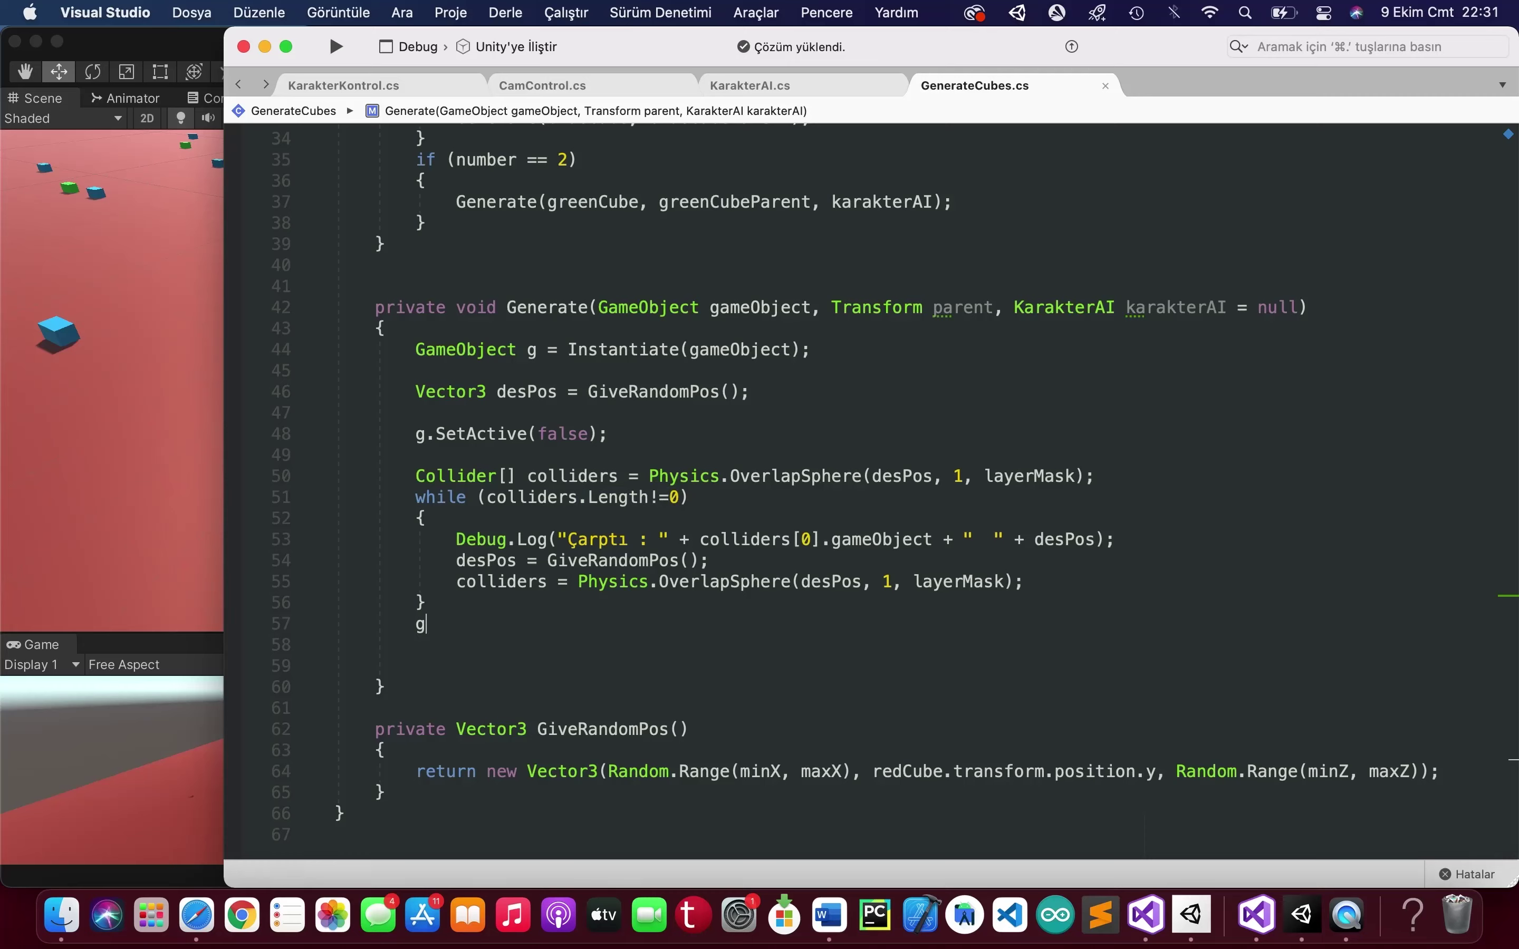
- Reactivate g with SetActive(true) and set g.transform.position = desPos
text(.setActive(true)
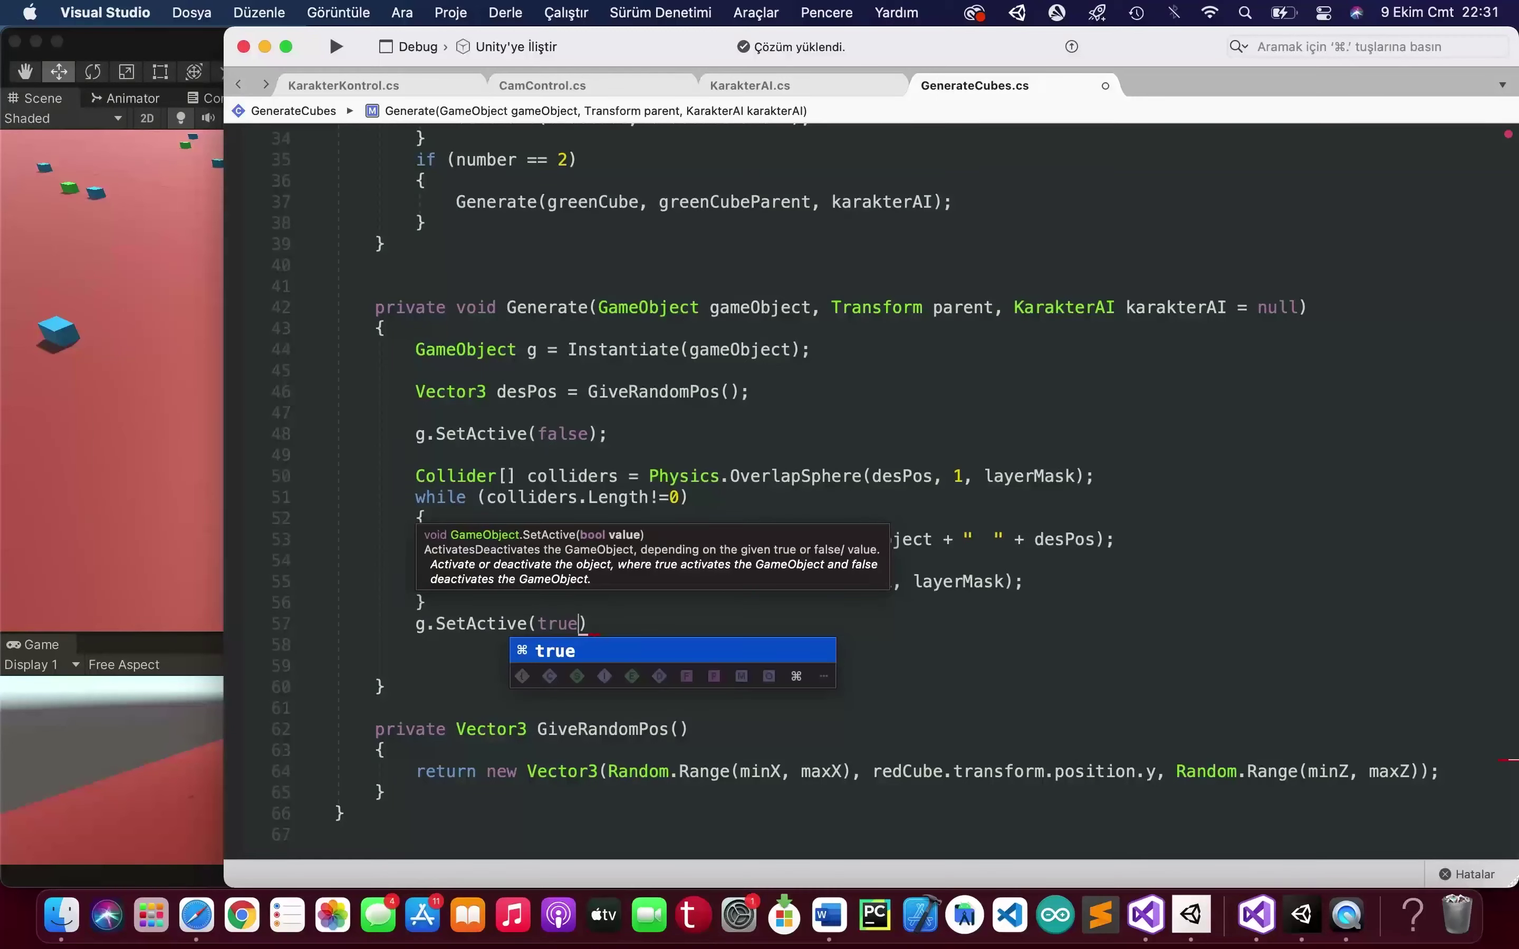
text();)
key(Return)
text(g.t)
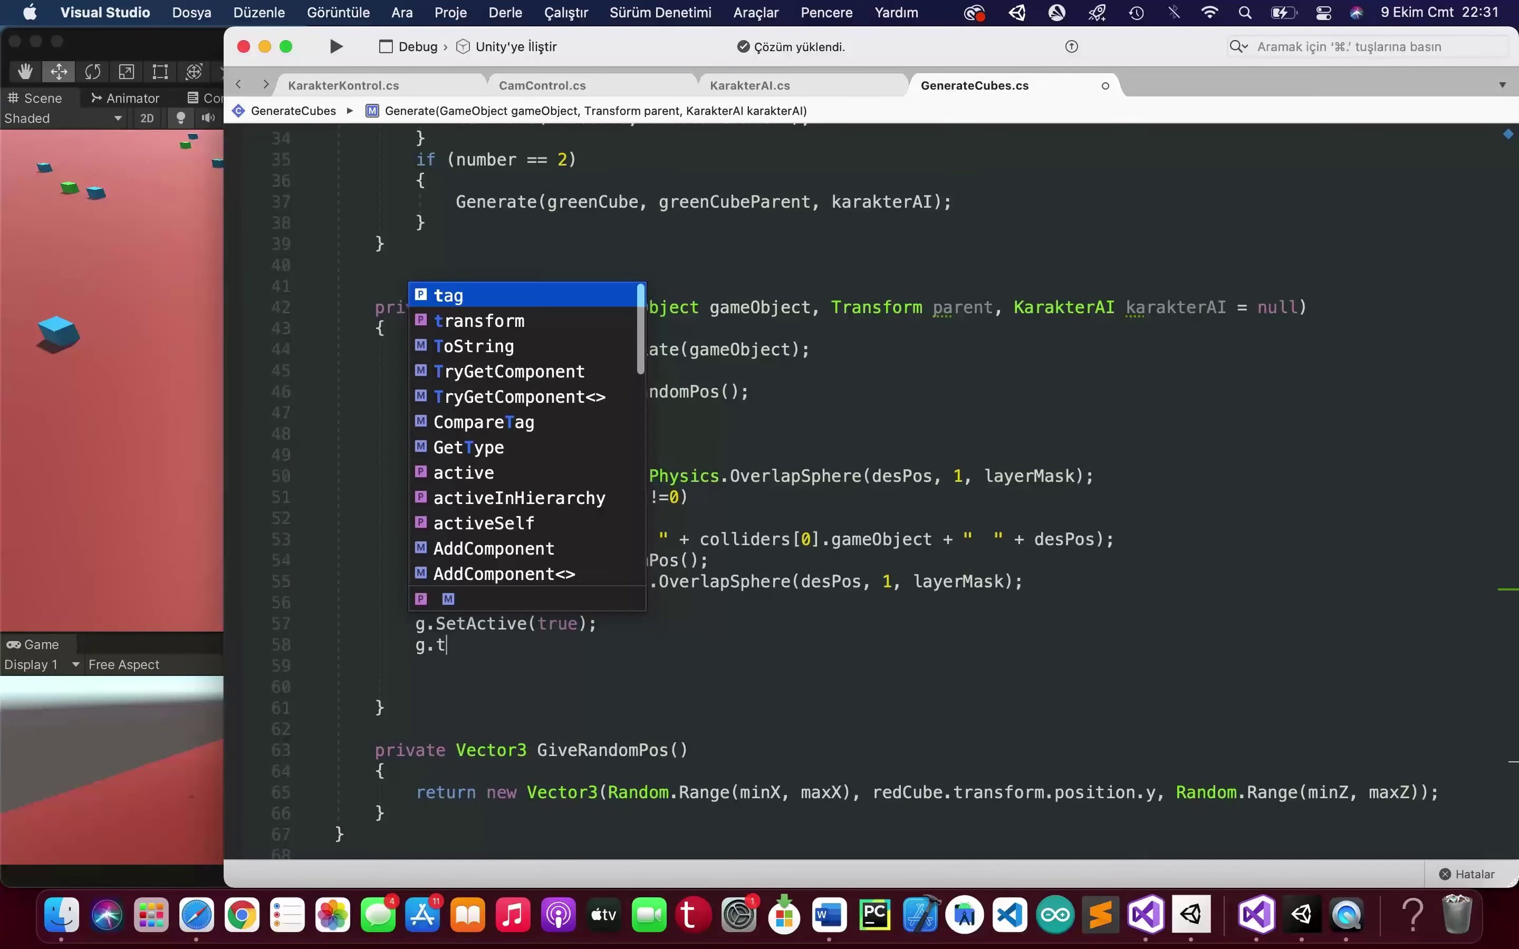
text(ransform.position = desPos;)
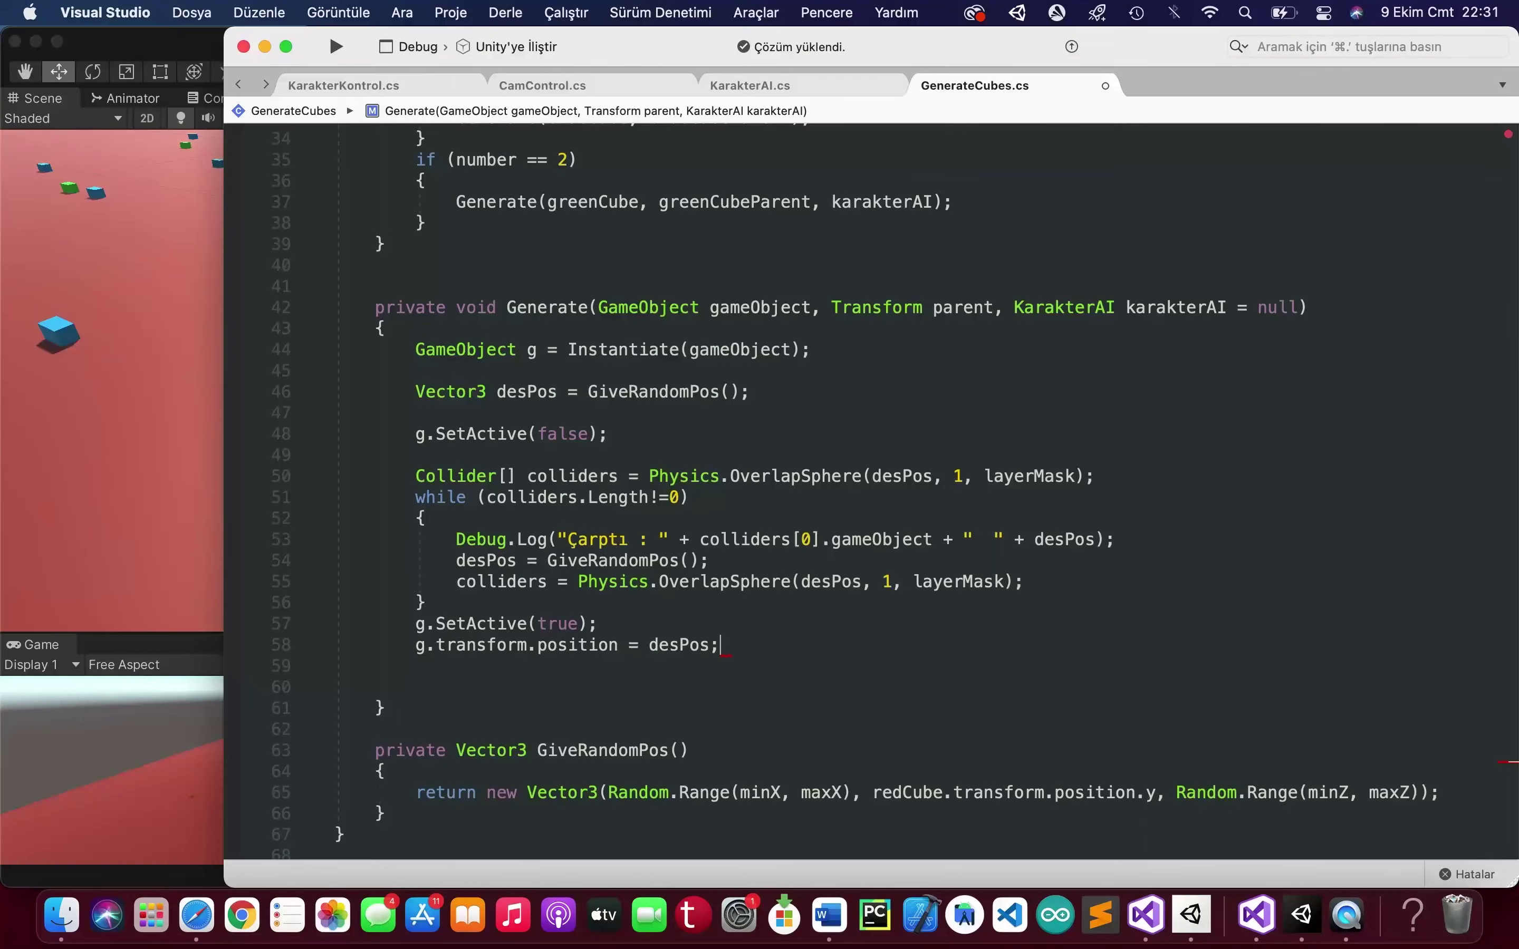
scroll(561, 587, down, 1)
- Add if (karakterAI != null) { karakterAI.targets.Add(g); } below the position line
mouse_move(562, 587)
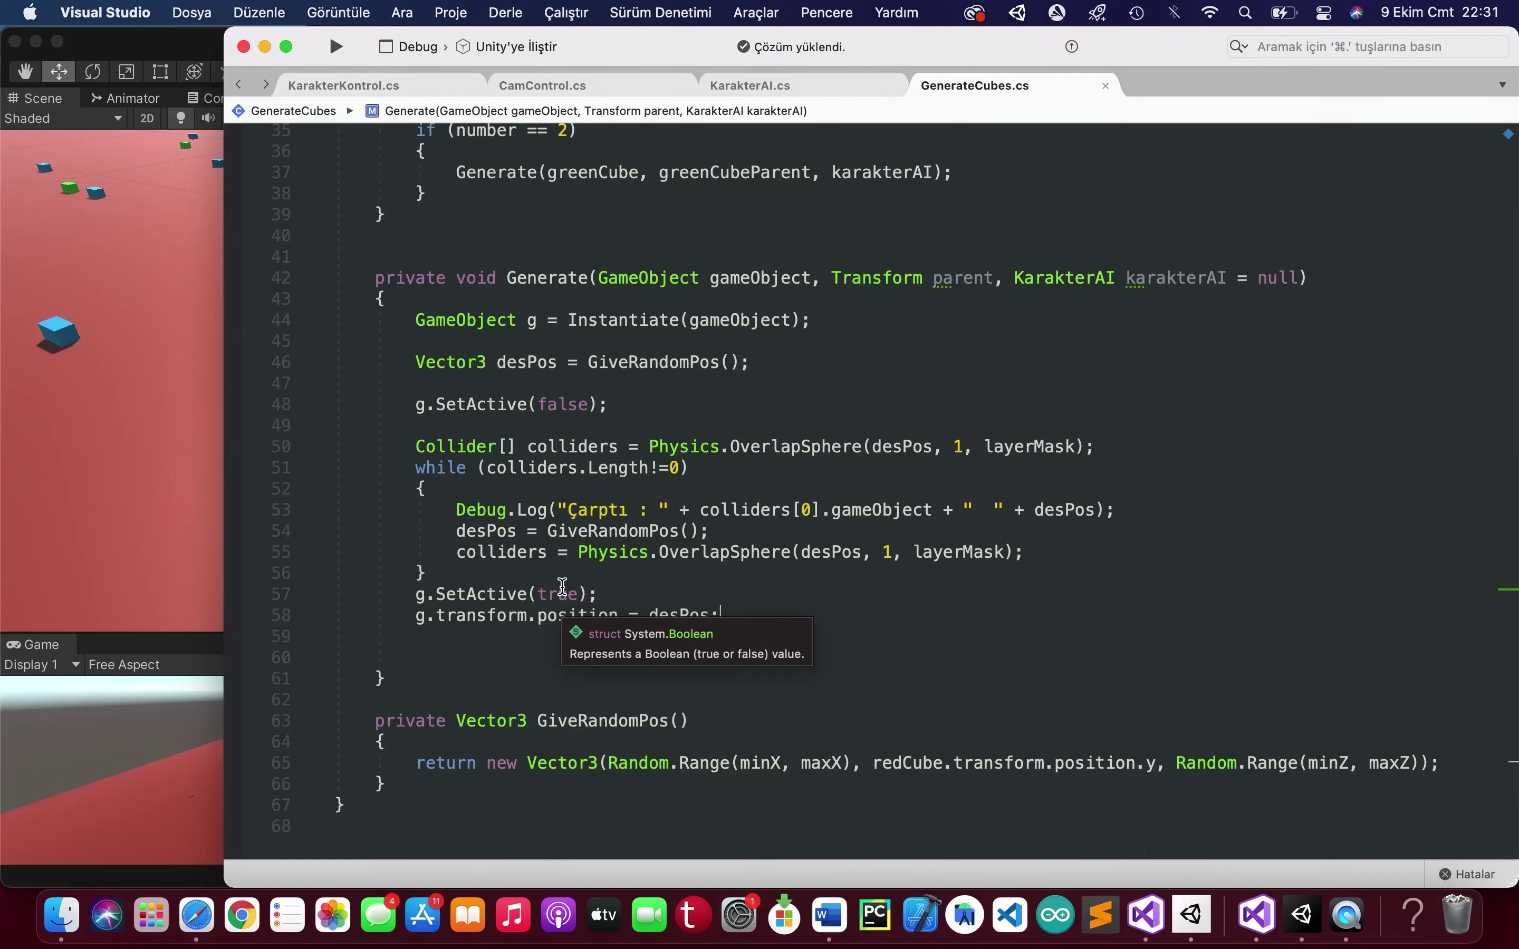
key(Return)
text(if)
key(Tab)
key(Tab)
text(kar)
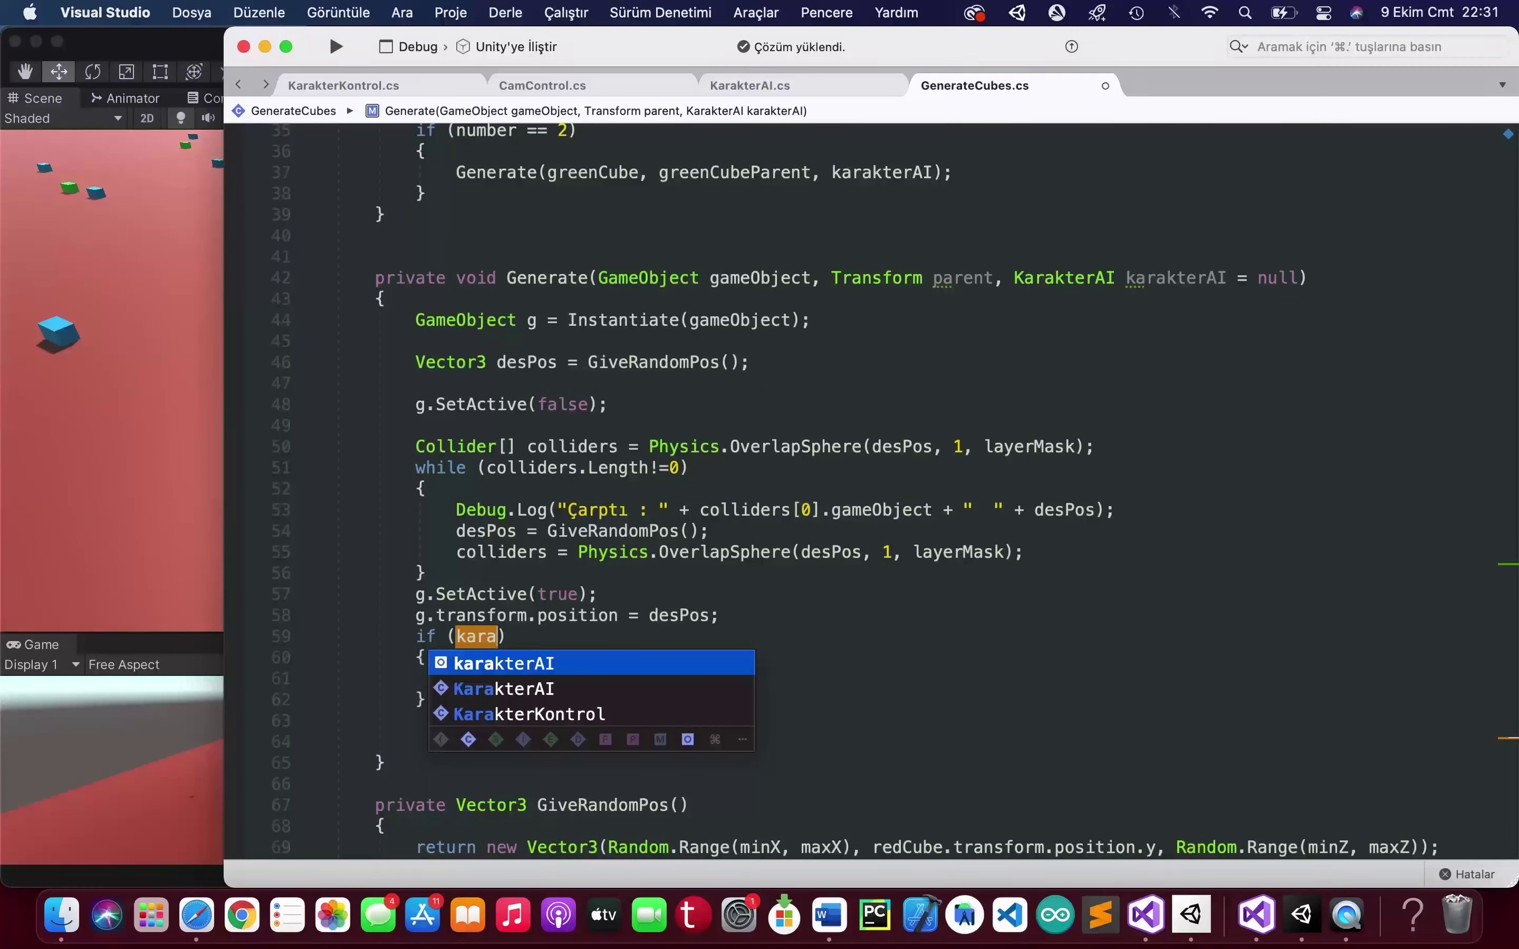
key(Return)
text(!=null)
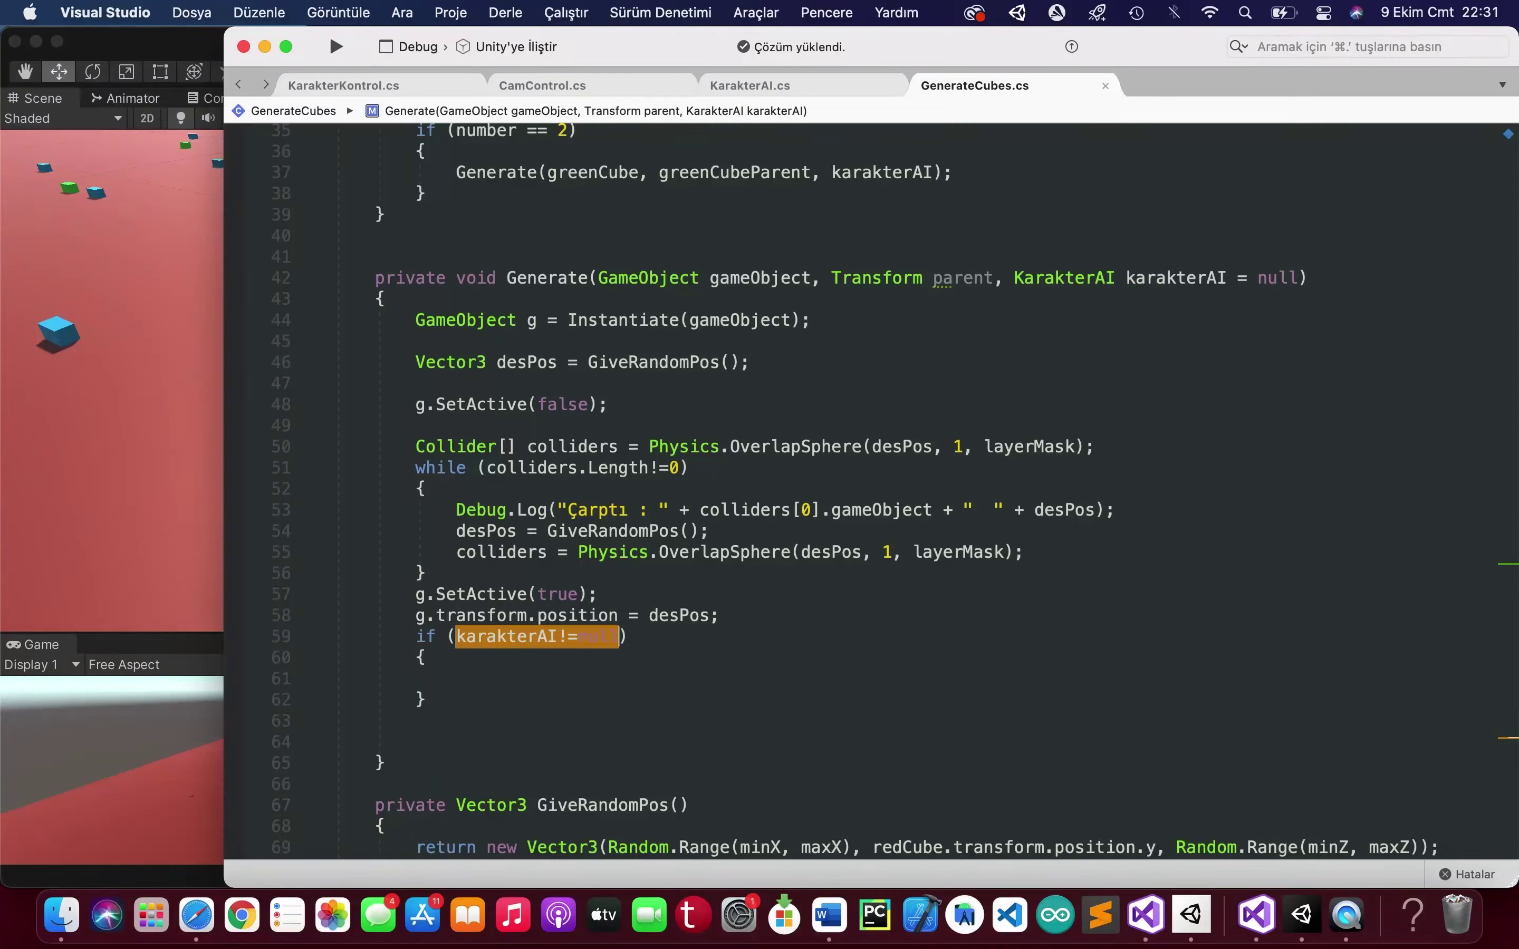
text(kara)
key(Return)
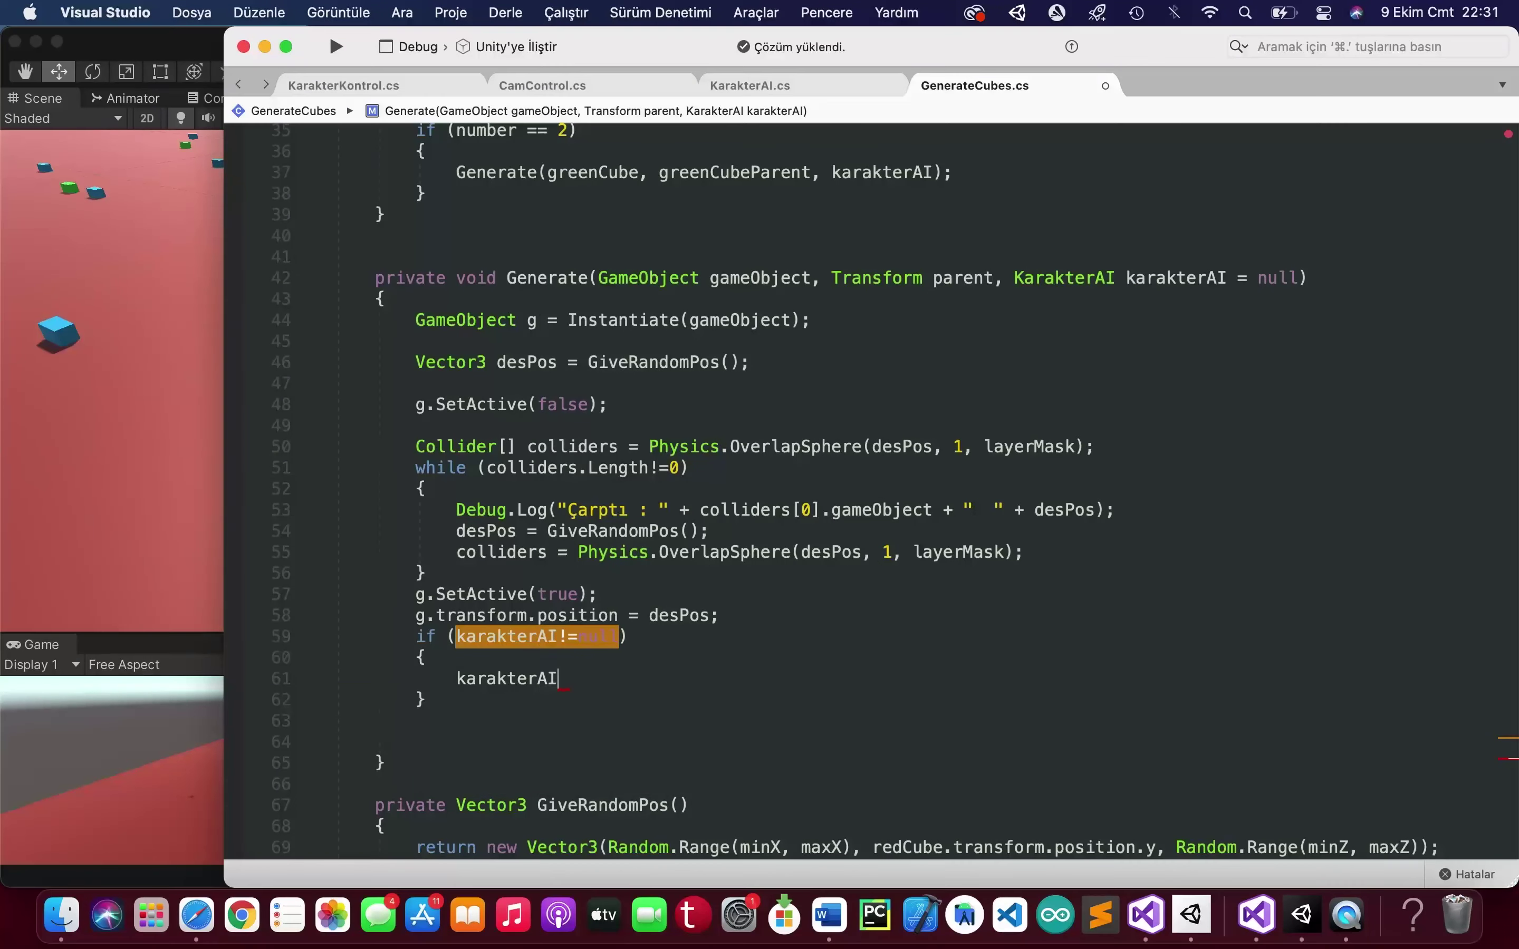
text(.targ.a)
key(Return)
text((g);)
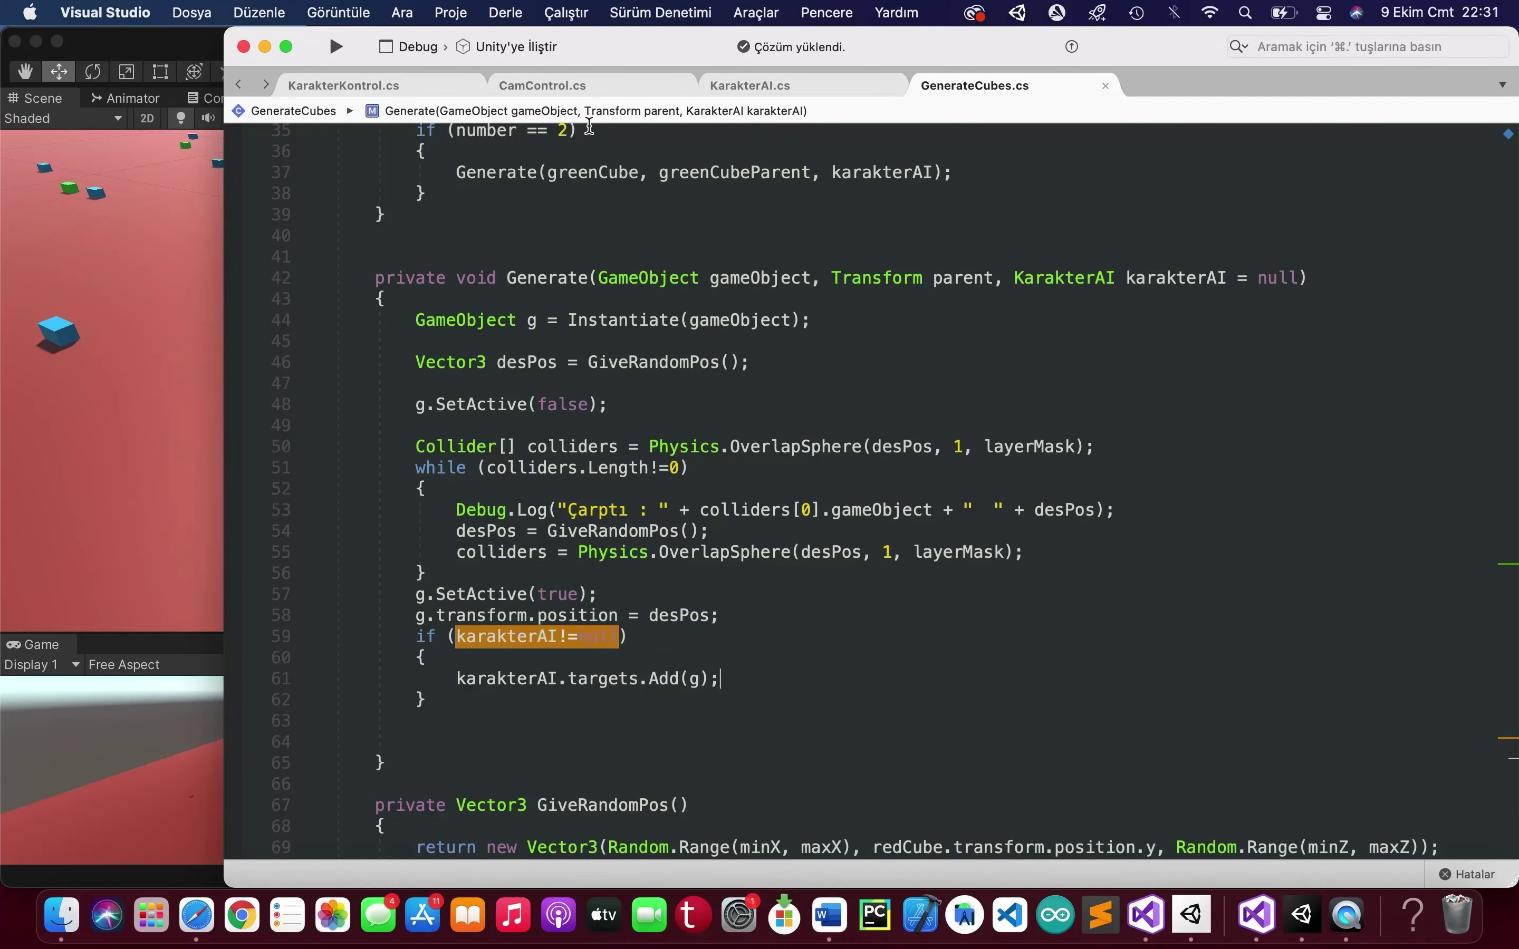
- In KarakterAI.cs OnTriggerEnter, add GenerateCubes.instance.GenerateCube(); after haveTarget = false, and save
click(795, 69)
scroll(799, 433, down, 5)
scroll(634, 534, down, 10)
scroll(888, 292, up, 1)
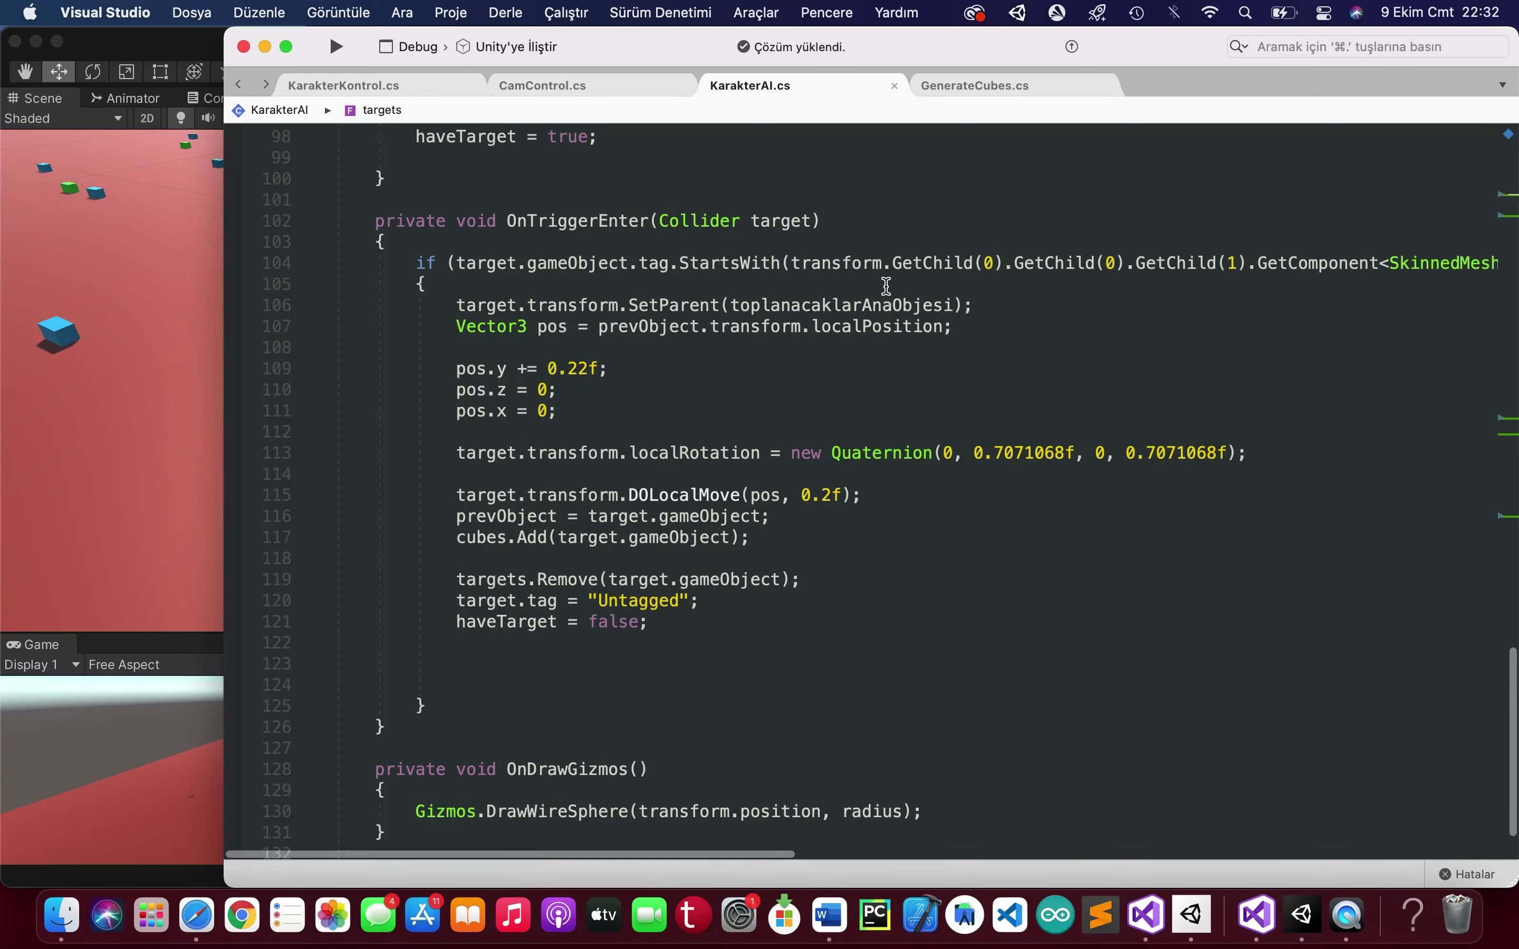
click(592, 644)
text(G)
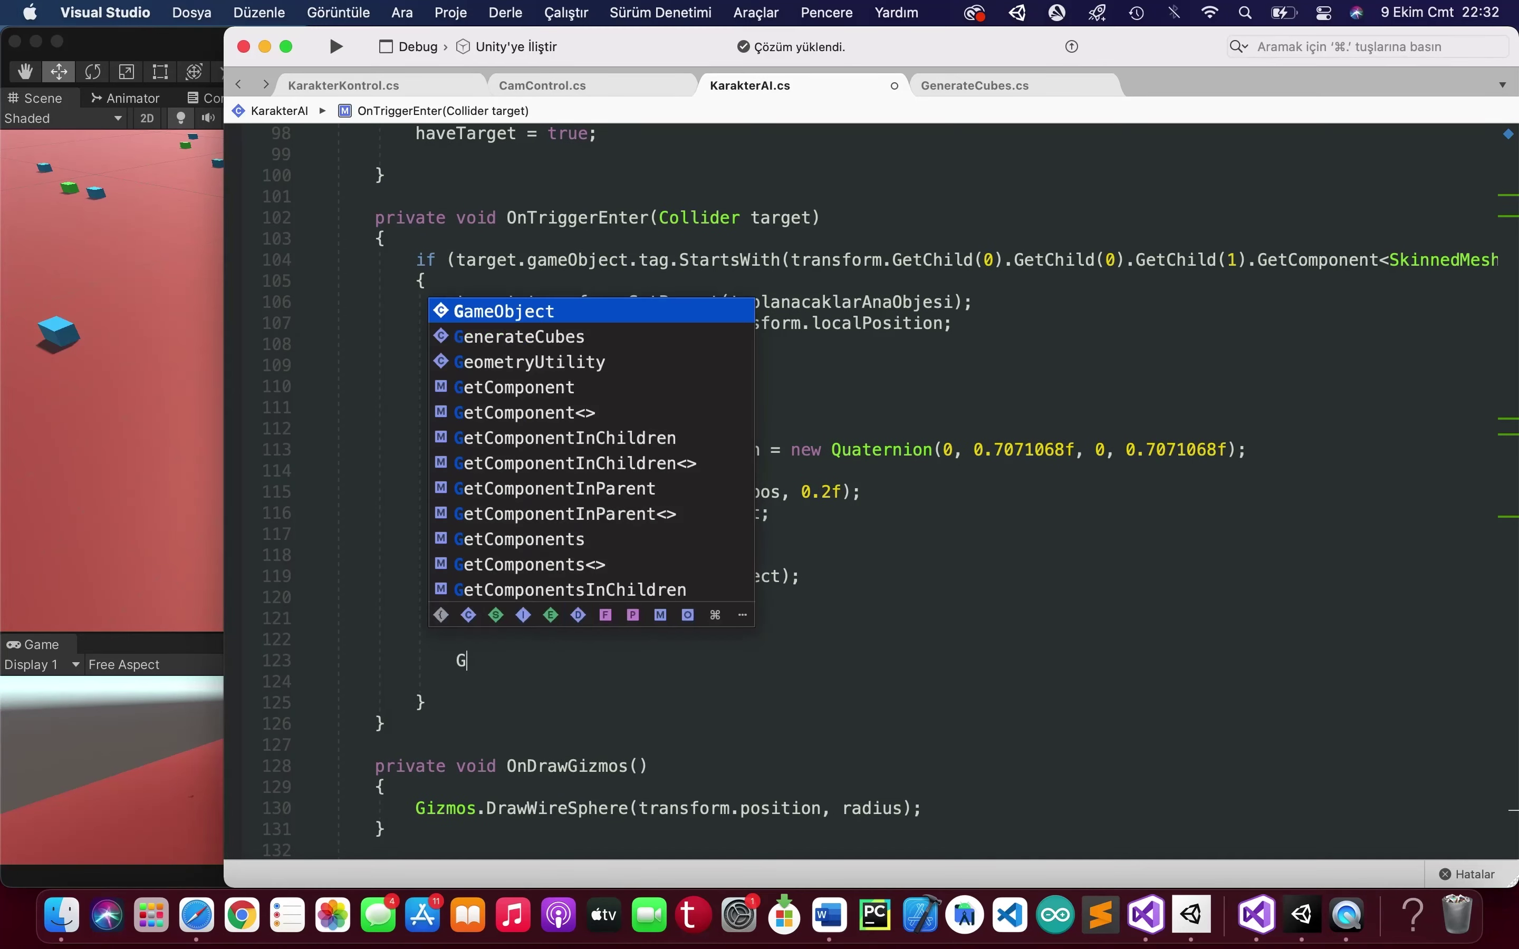
text(enerateCubes.instance.)
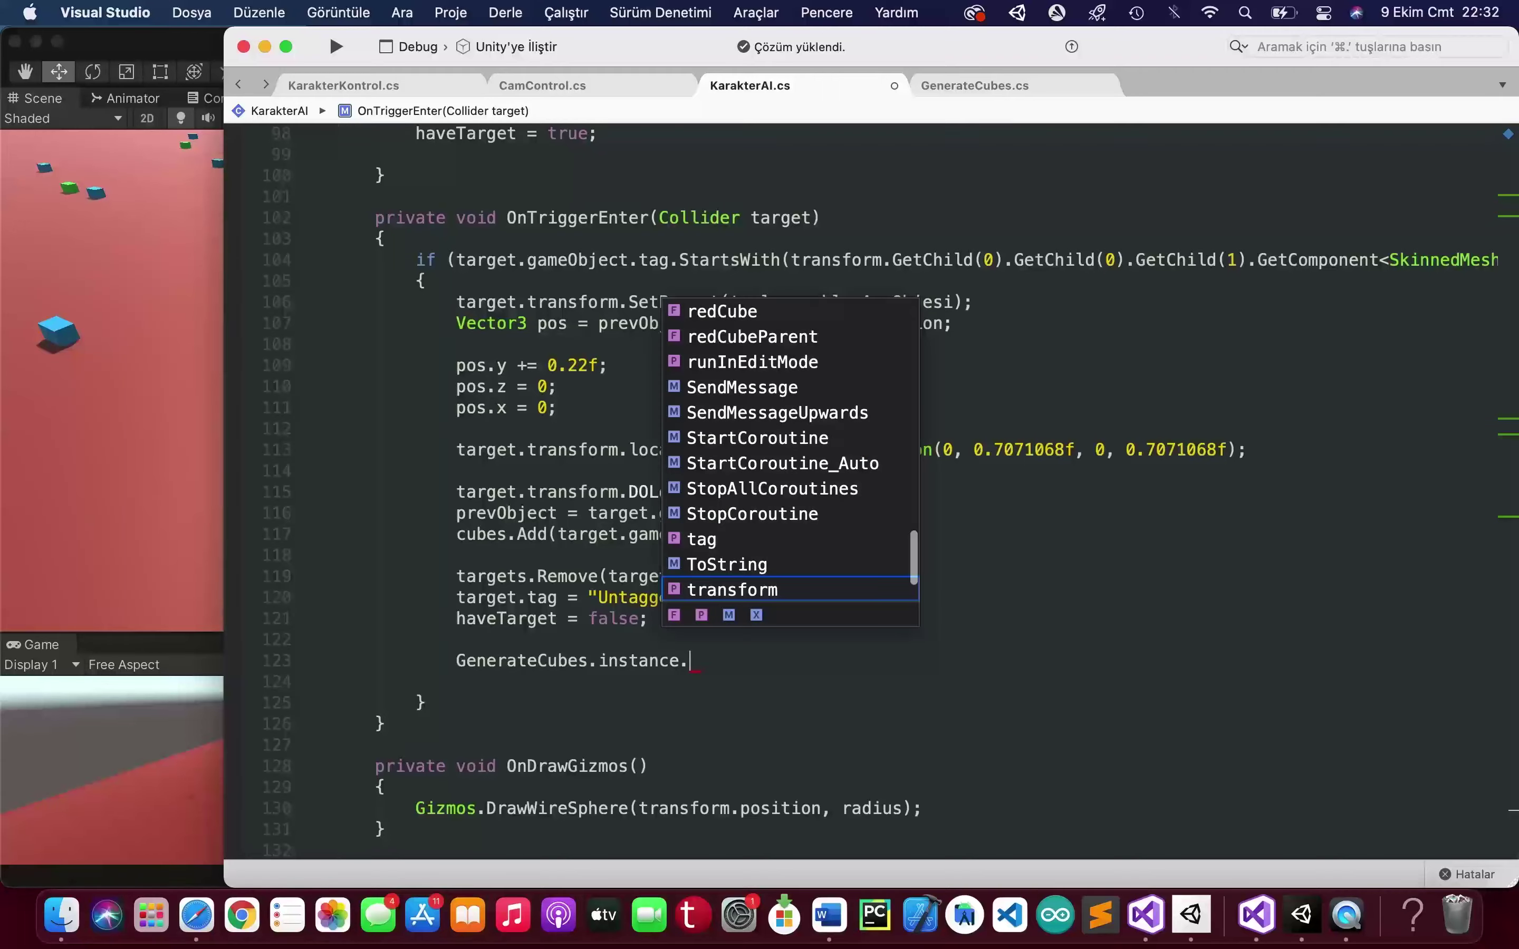
text(Gener)
key(Return)
text(())
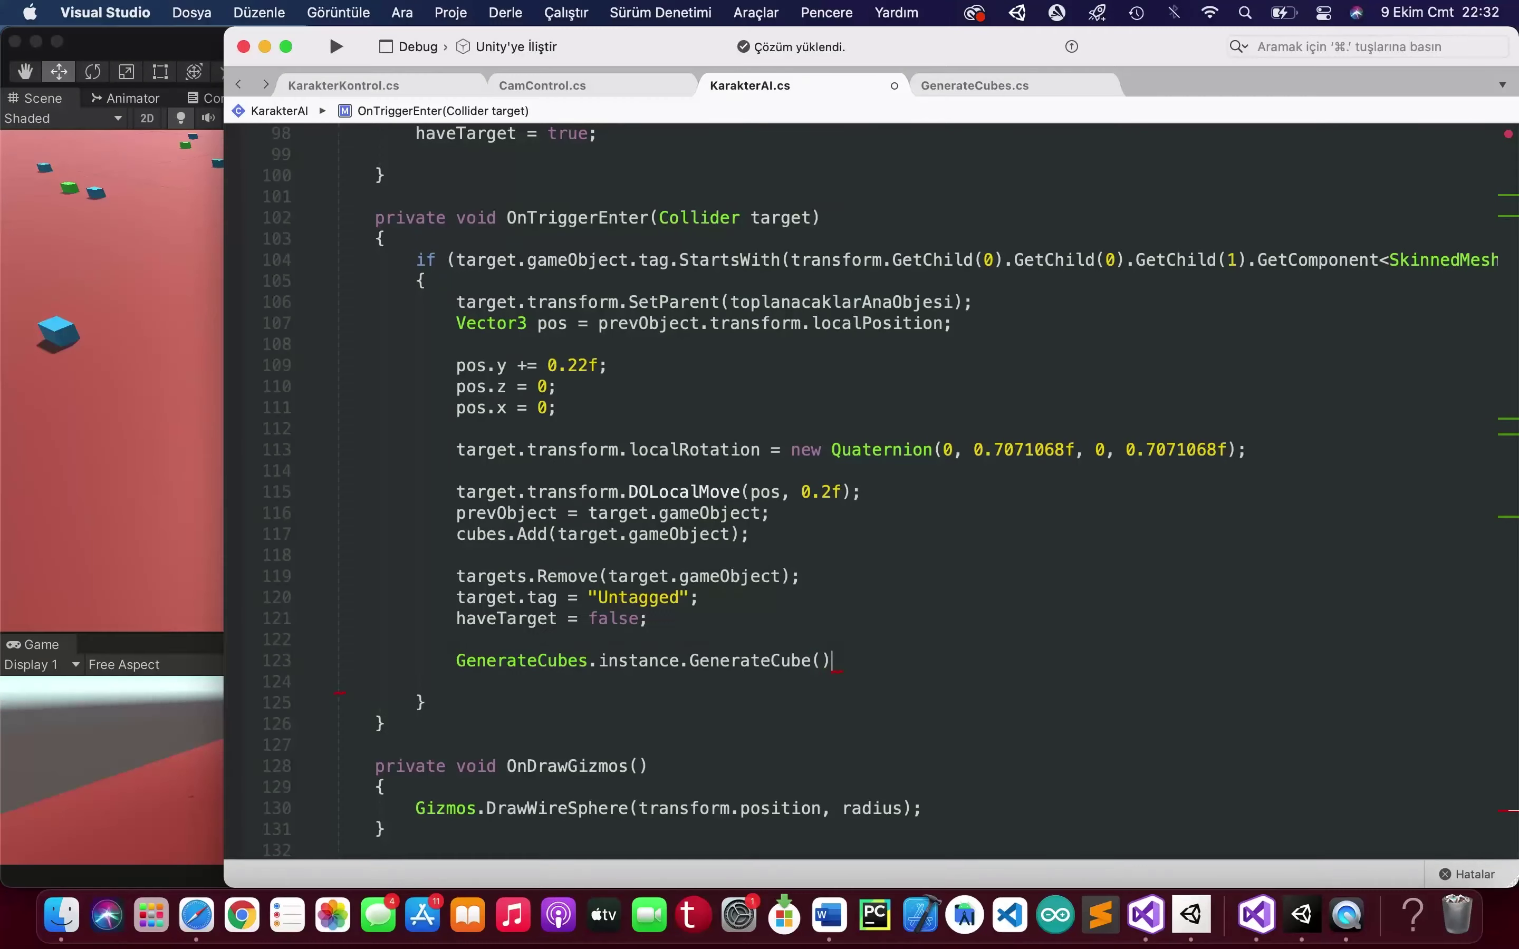
text(;)
key(super+s)
scroll(822, 666, up, 10)
scroll(822, 667, up, 10)
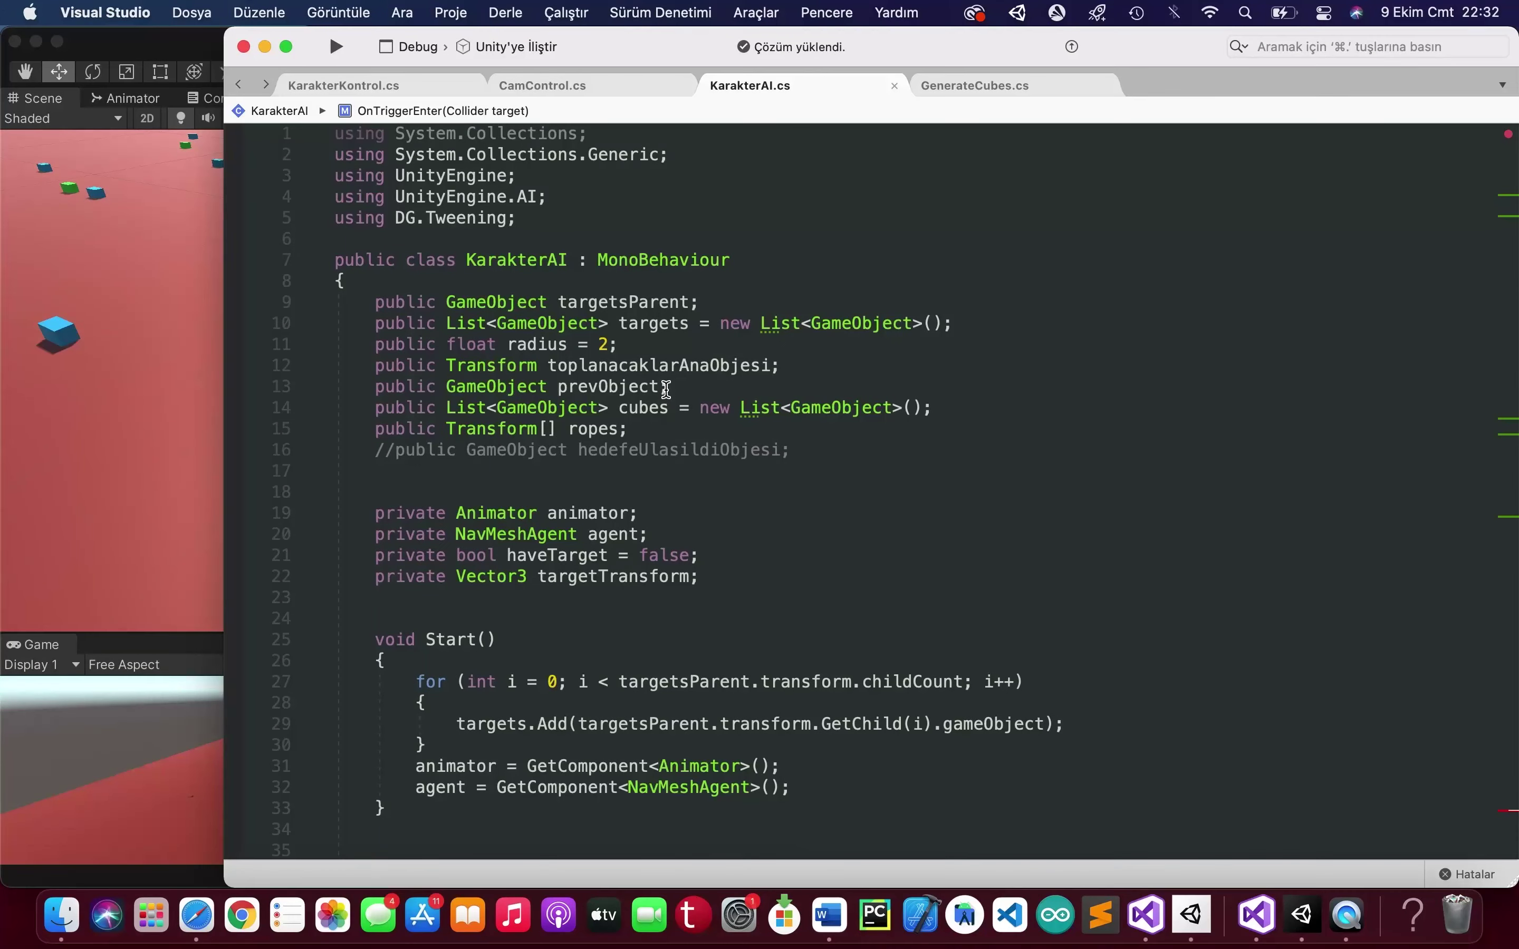
- Insert blank lines at line 6 of KarakterAI.cs, above the KarakterAI class declaration
click(569, 240)
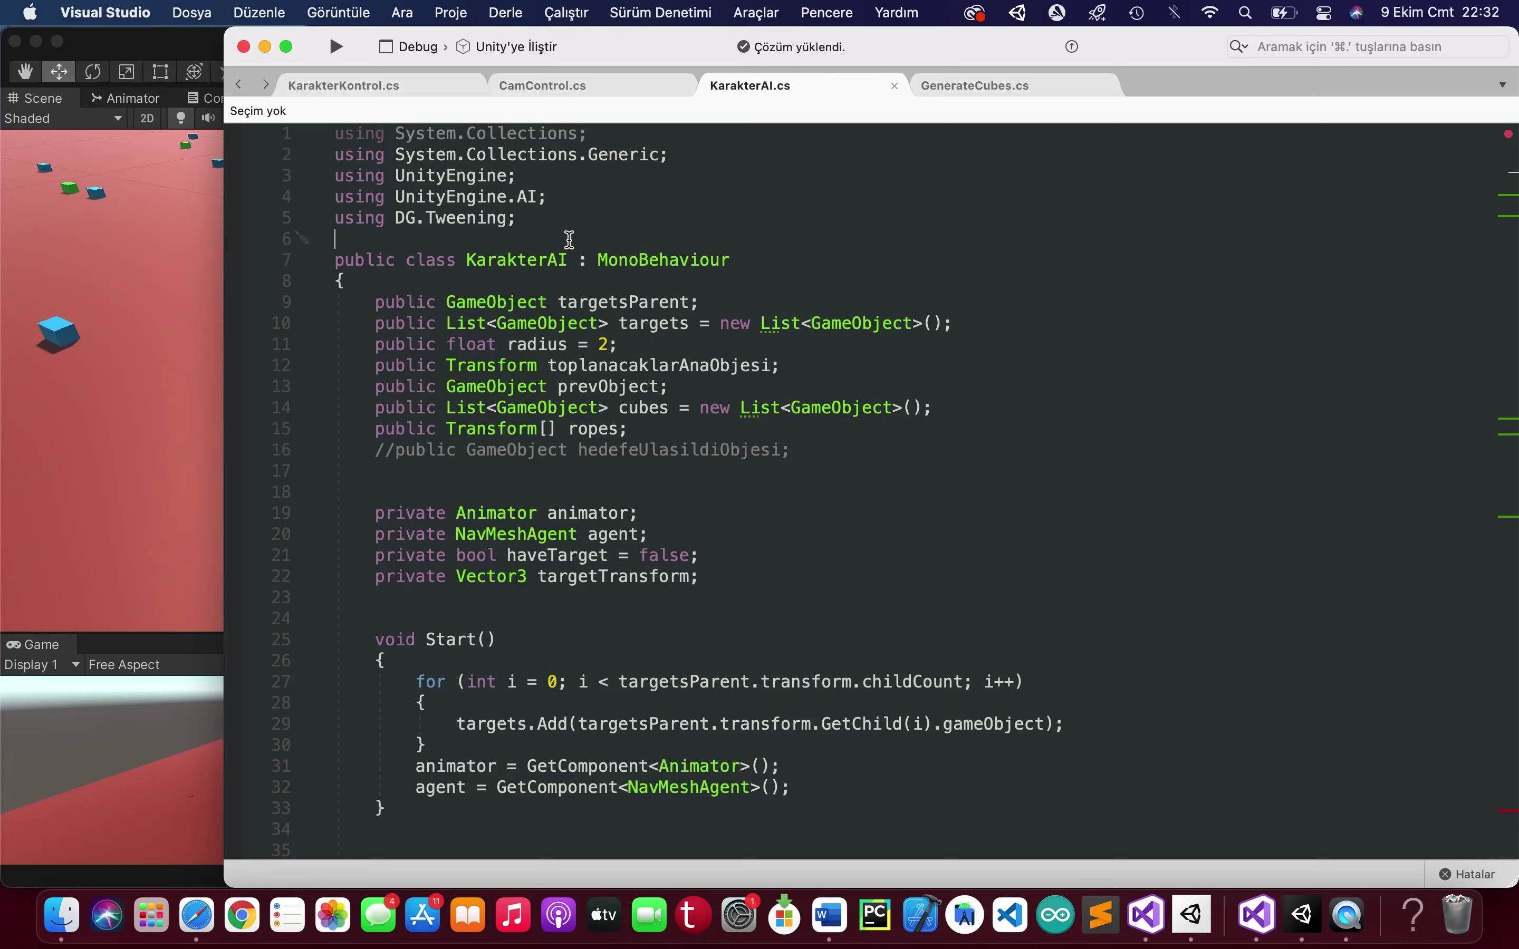
click(376, 83)
click(779, 79)
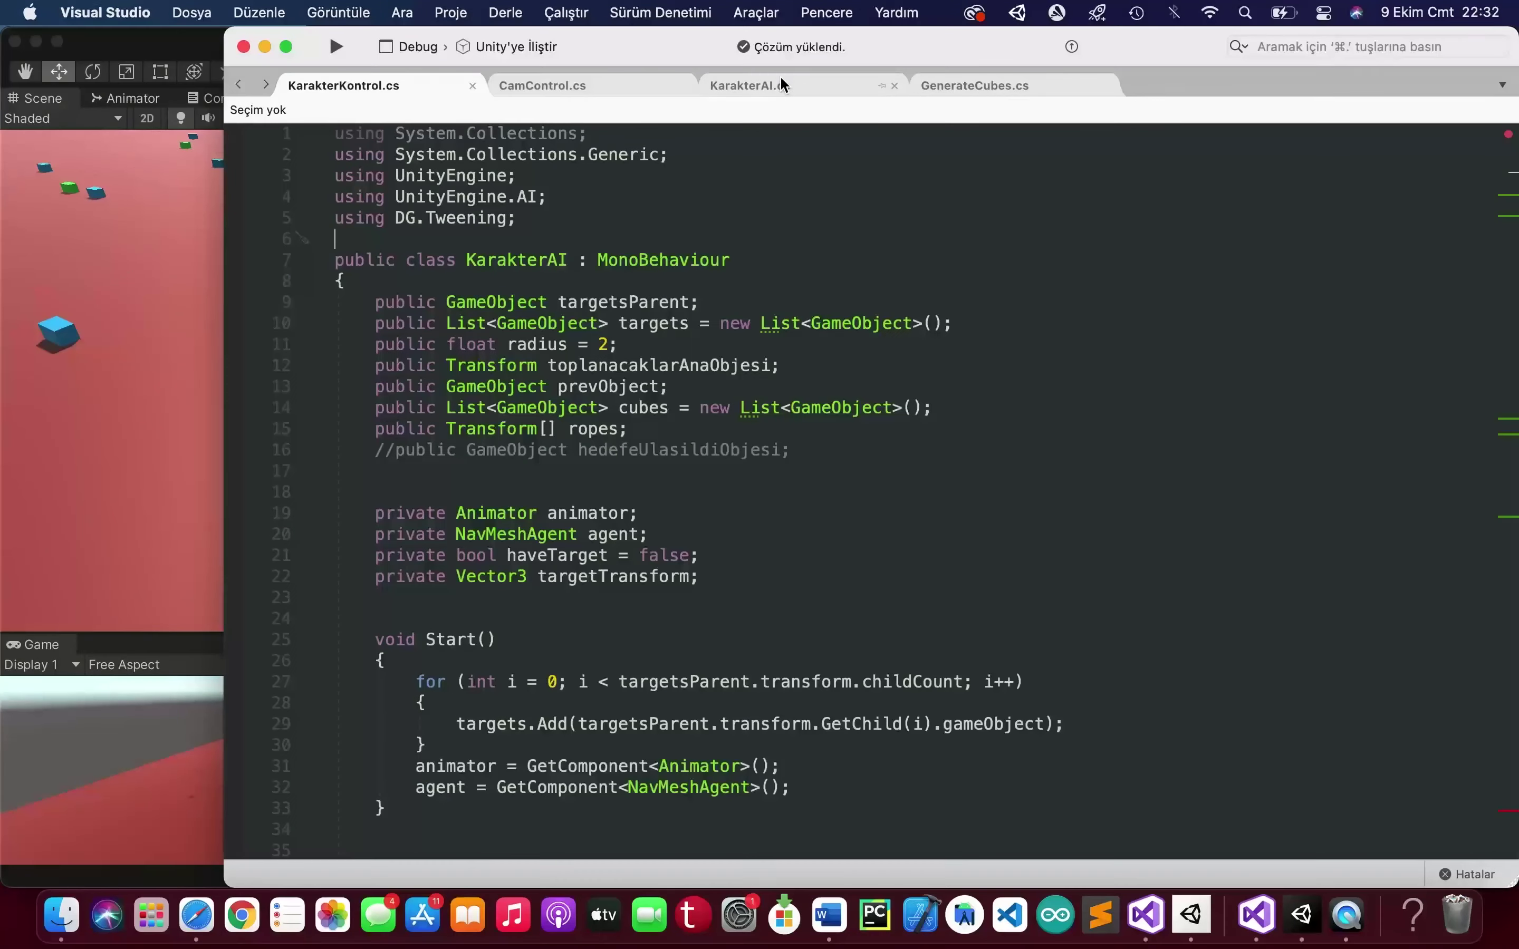
key(Return)
key(Return)
key(Return)
key(Up)
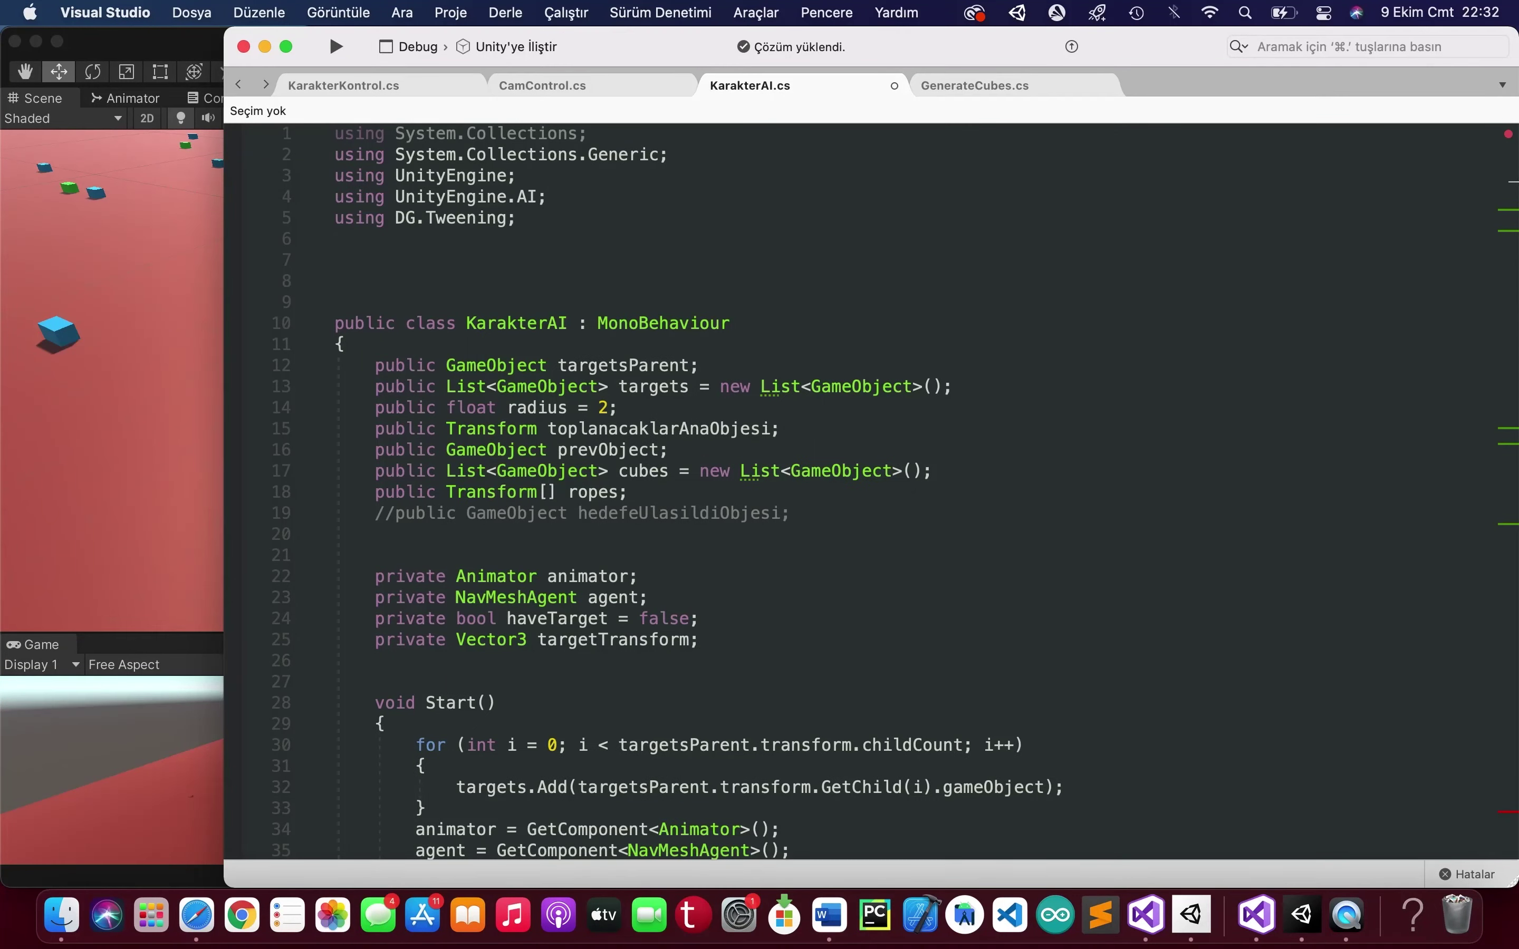
- Declare public enum Charachter with sıfır=0 and iki=2 above the KarakterAI class and save
text(public enum)
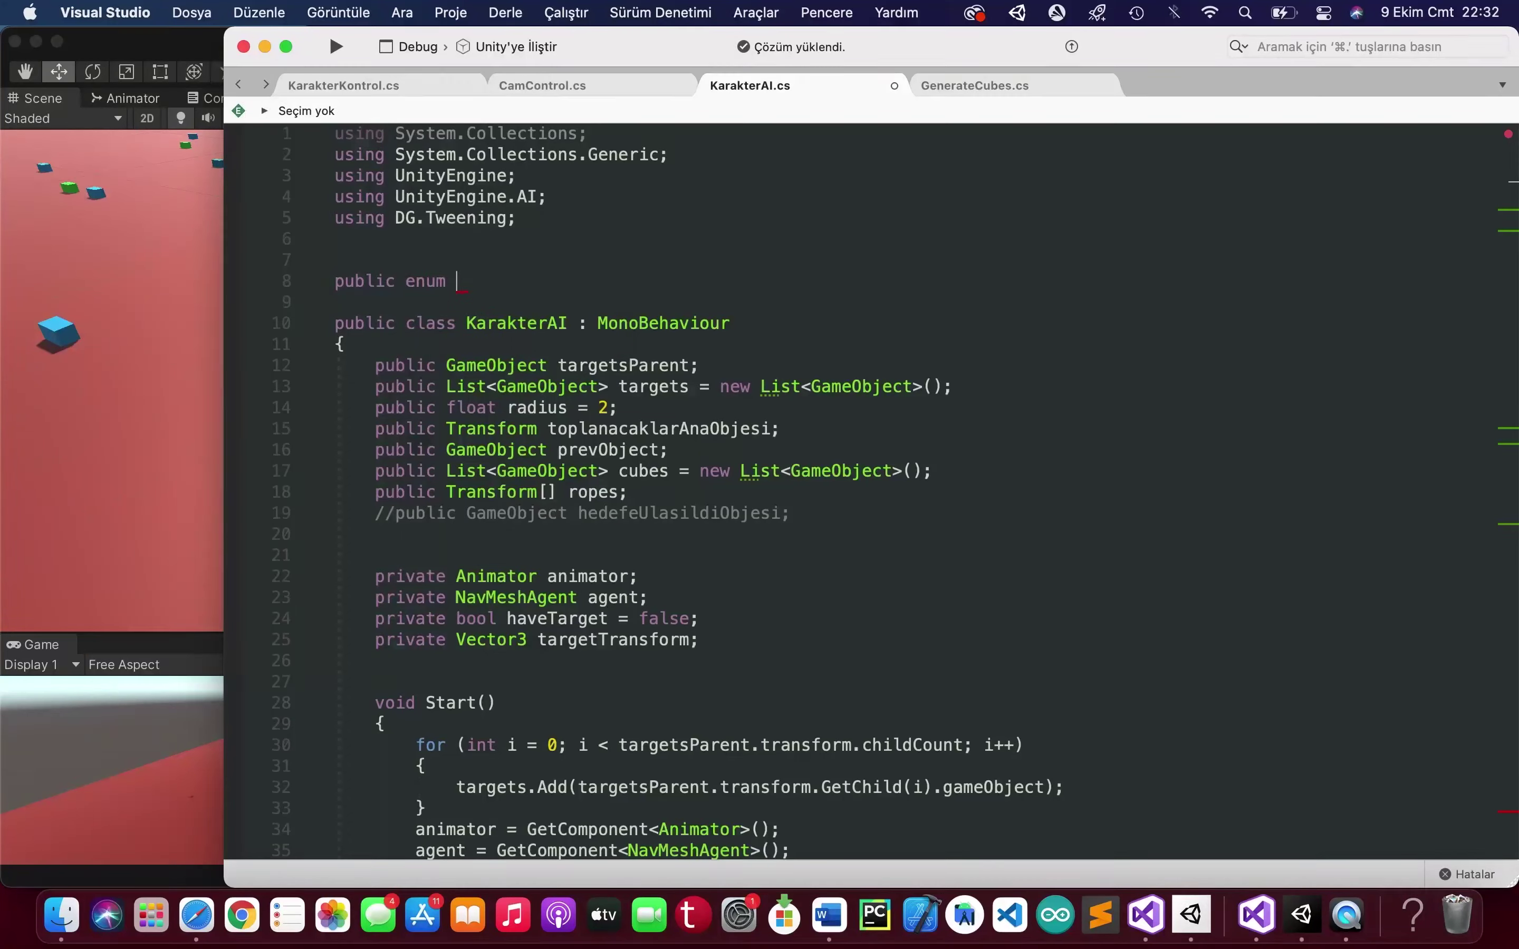
text(C)
text(harachter)
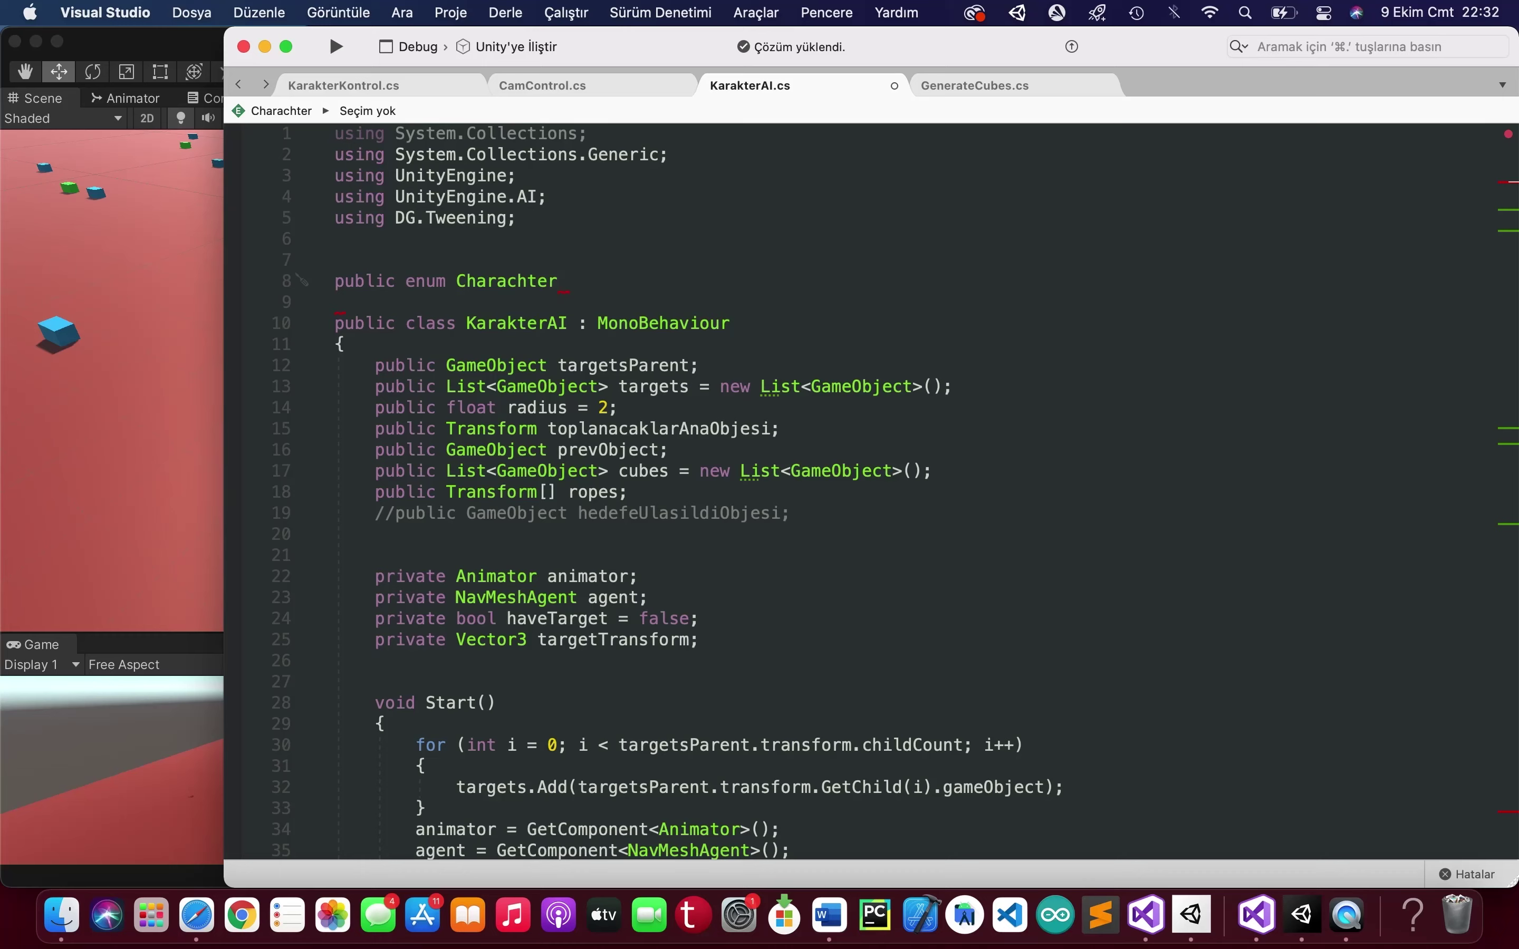
text( {)
key(Return)
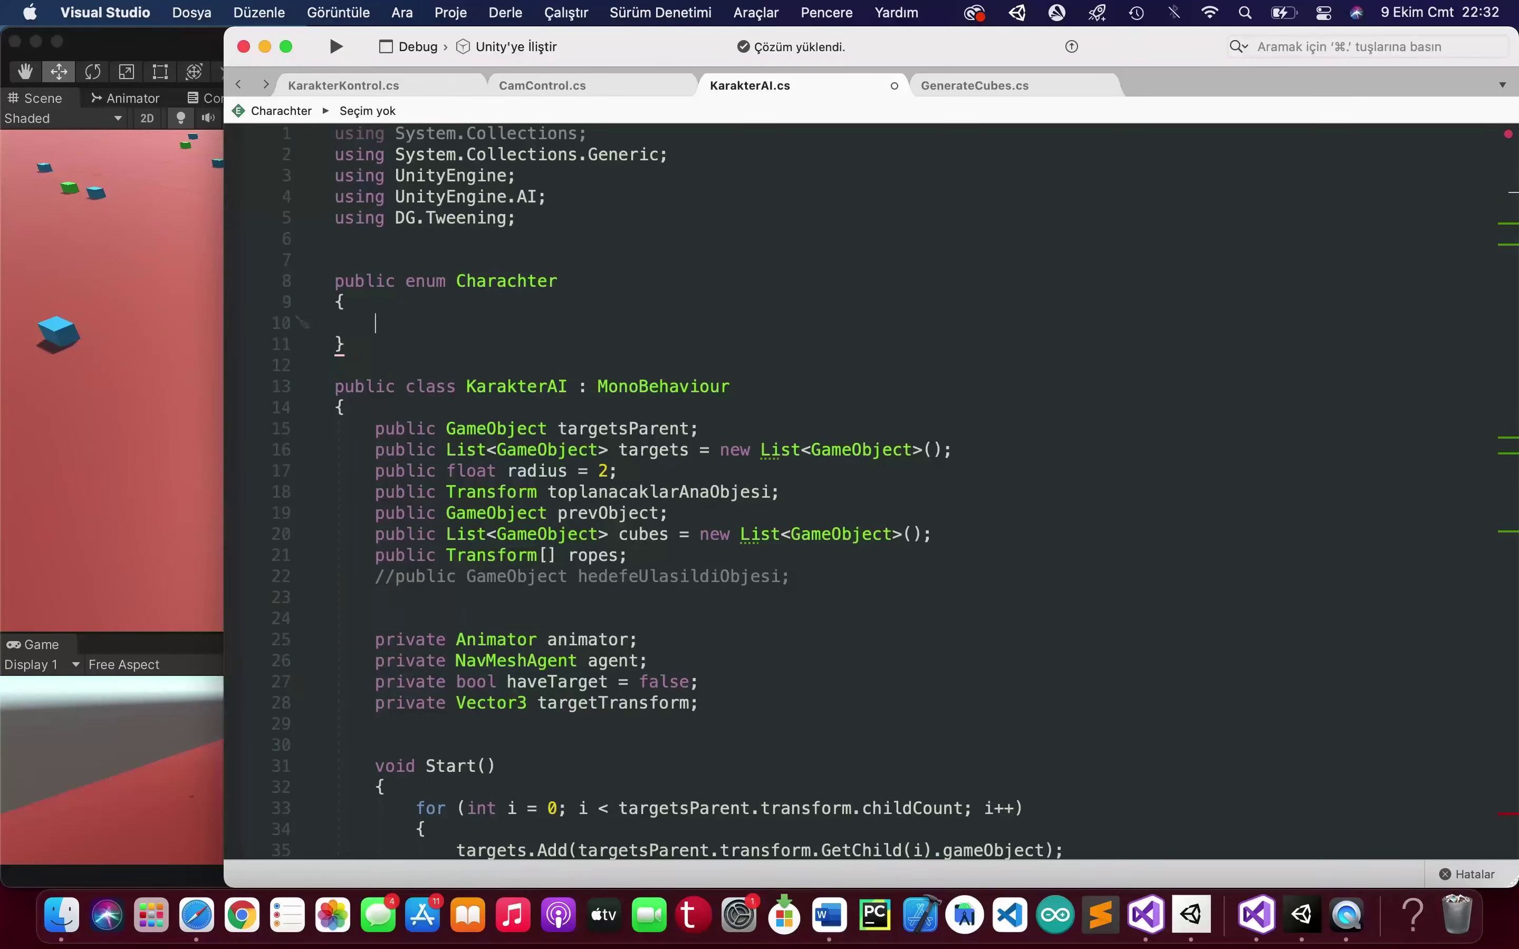
text(sıfır=0)
text(,)
key(Return)
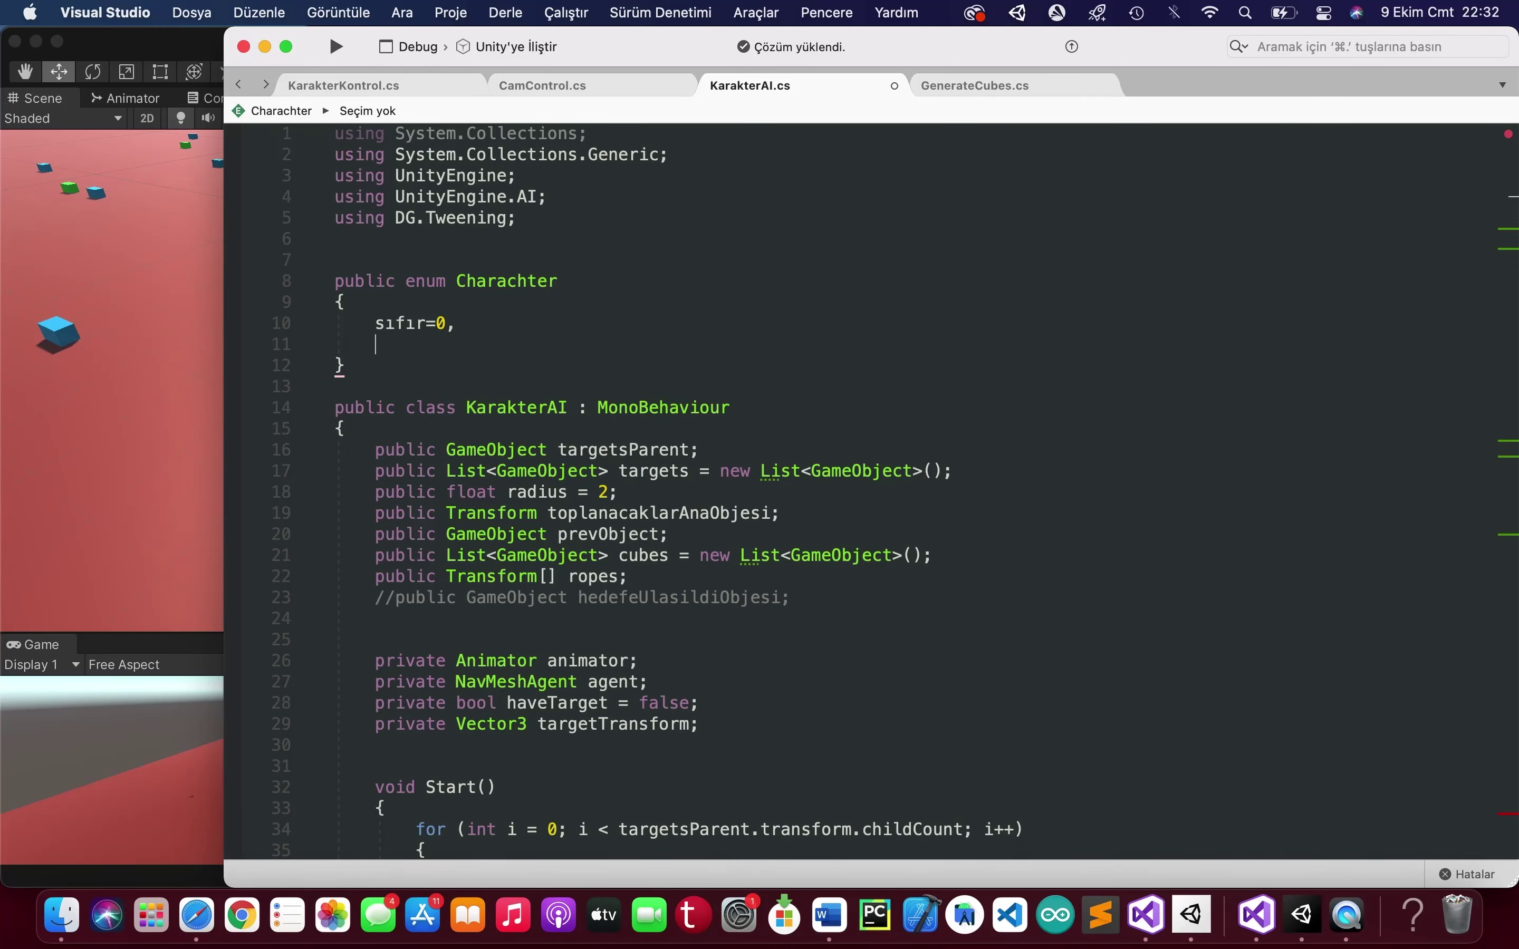
text(iki=2)
key(super+s)
- Tidy the enum entries by adding a comma after sıfır=0, then glance at KarakterKontrol.cs
double_click(405, 323)
double_click(397, 342)
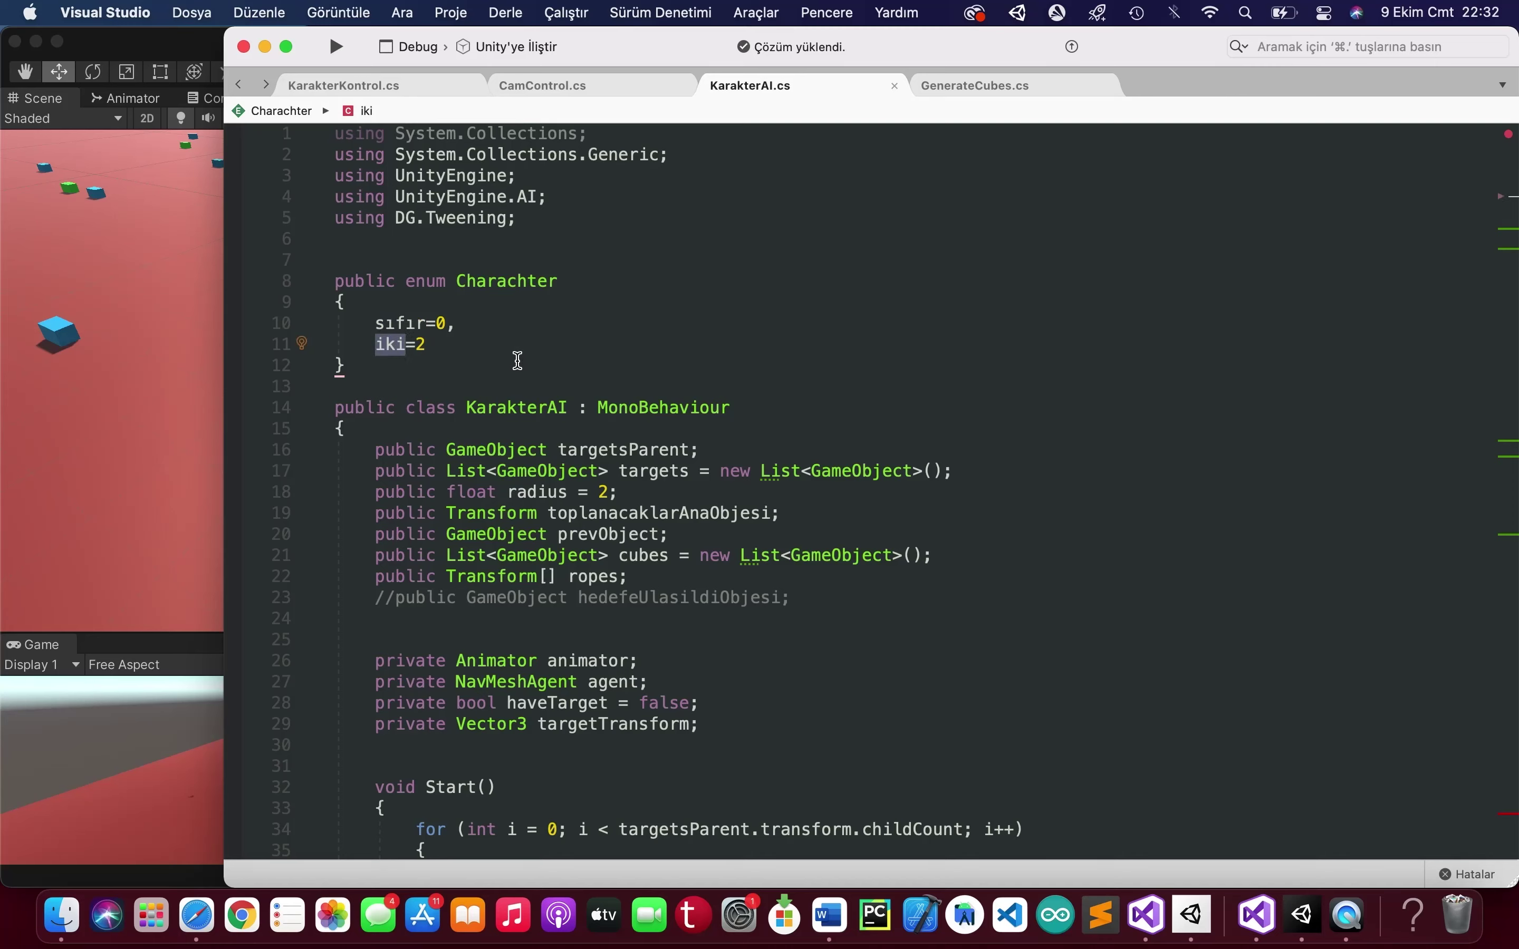
double_click(396, 323)
click(449, 325)
text(,)
double_click(402, 323)
double_click(438, 327)
click(440, 342)
click(467, 323)
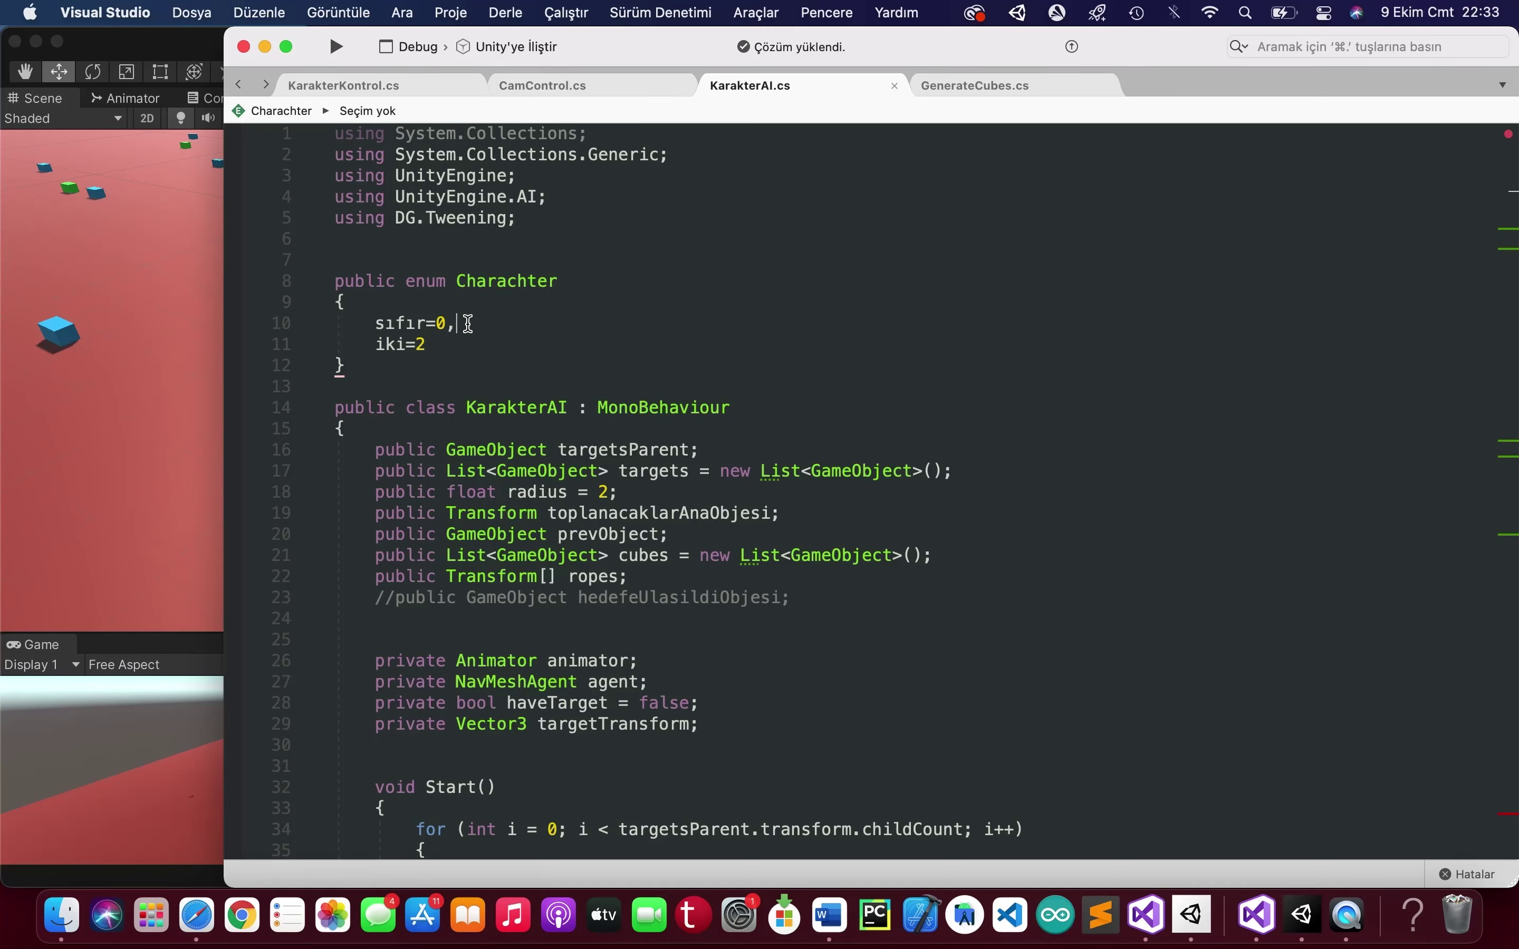
click(411, 81)
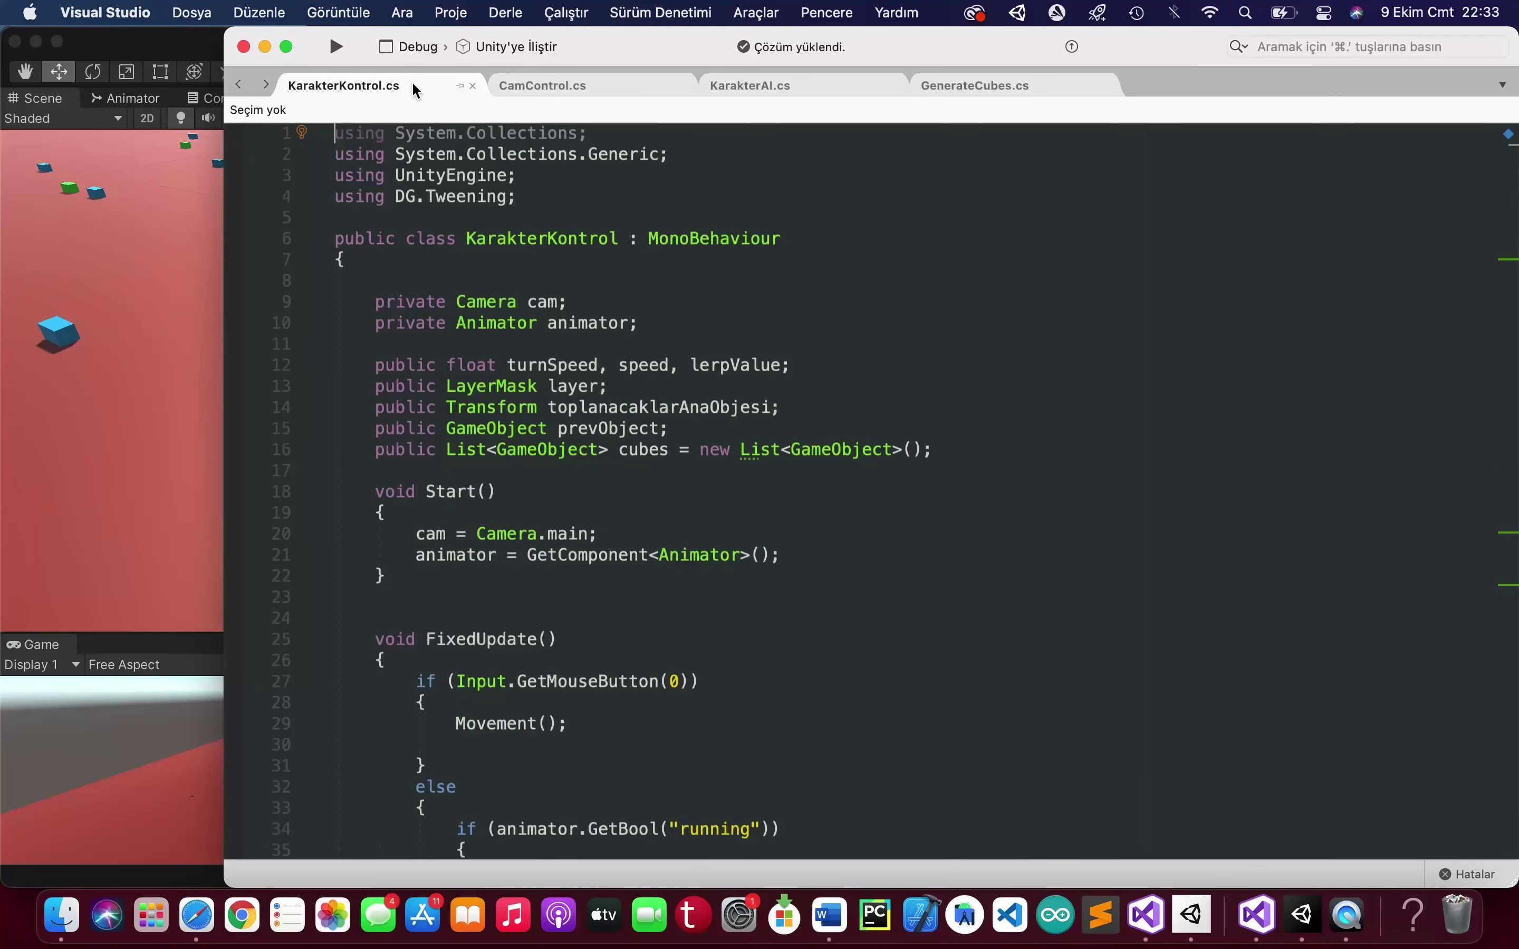
click(744, 98)
- Add a private Charachter karakterEnum field at the top of the KarakterAI class
scroll(485, 396, down, 1)
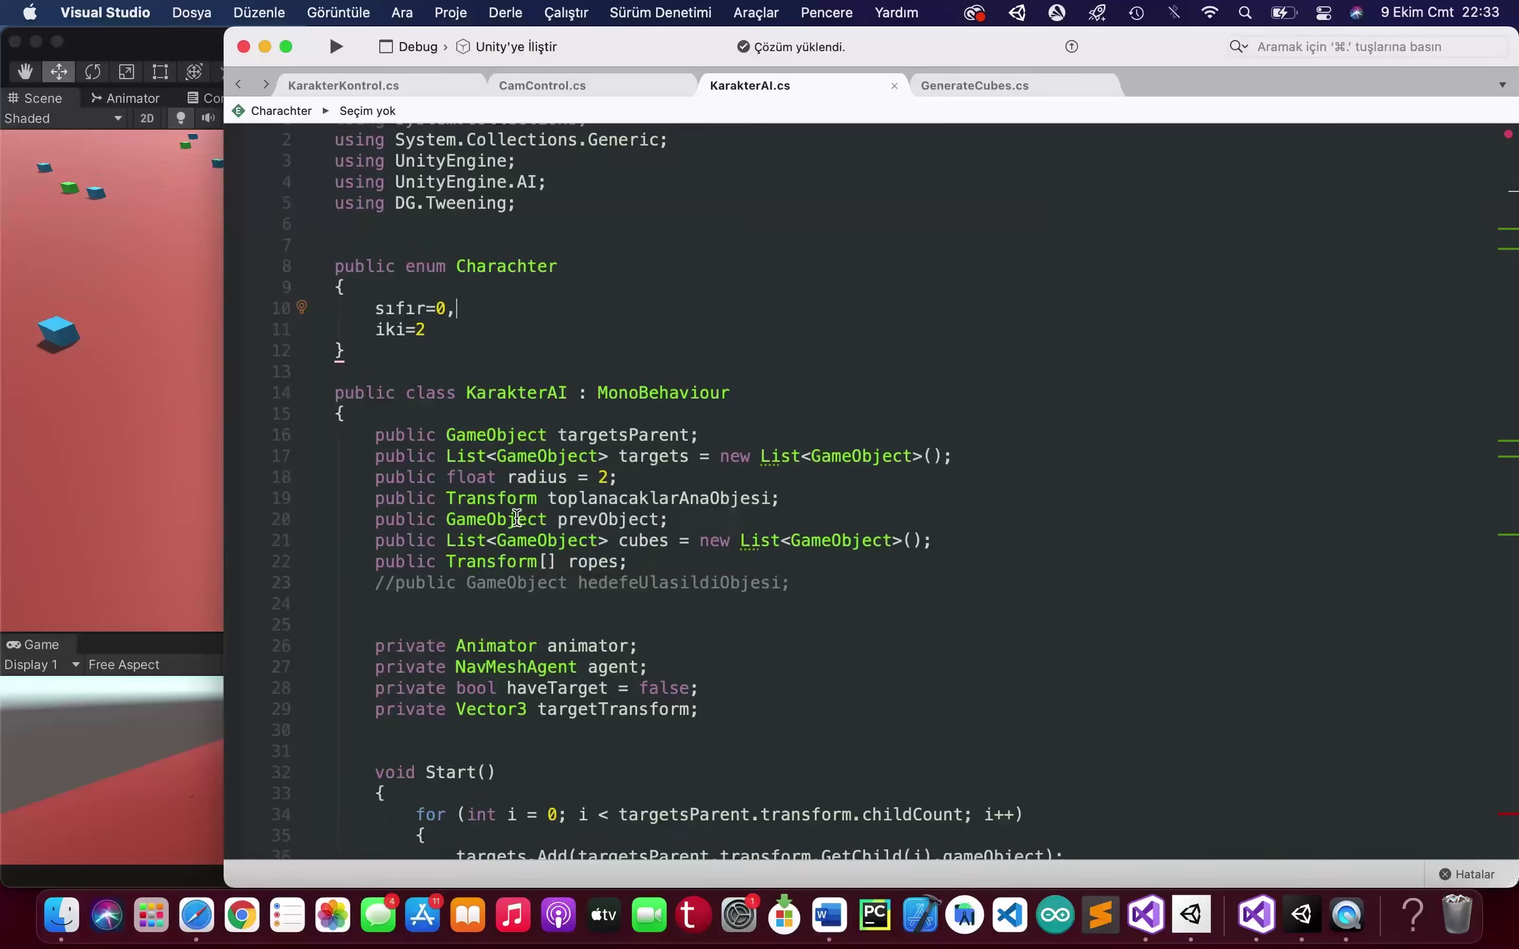
scroll(496, 440, down, 15)
scroll(508, 490, down, 3)
scroll(516, 516, down, 5)
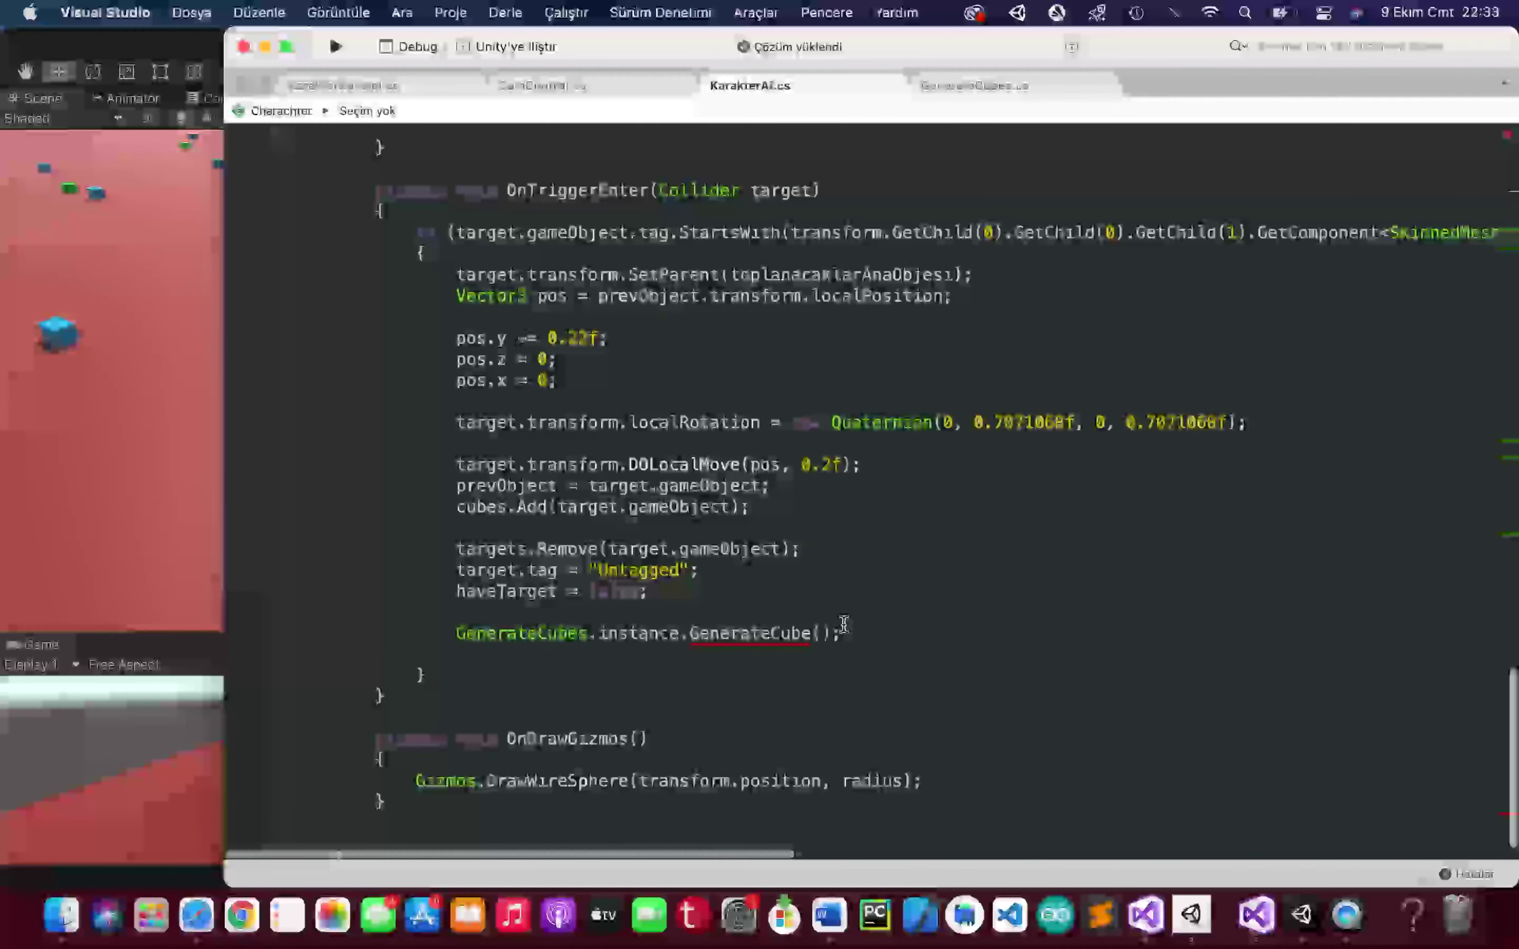
click(822, 632)
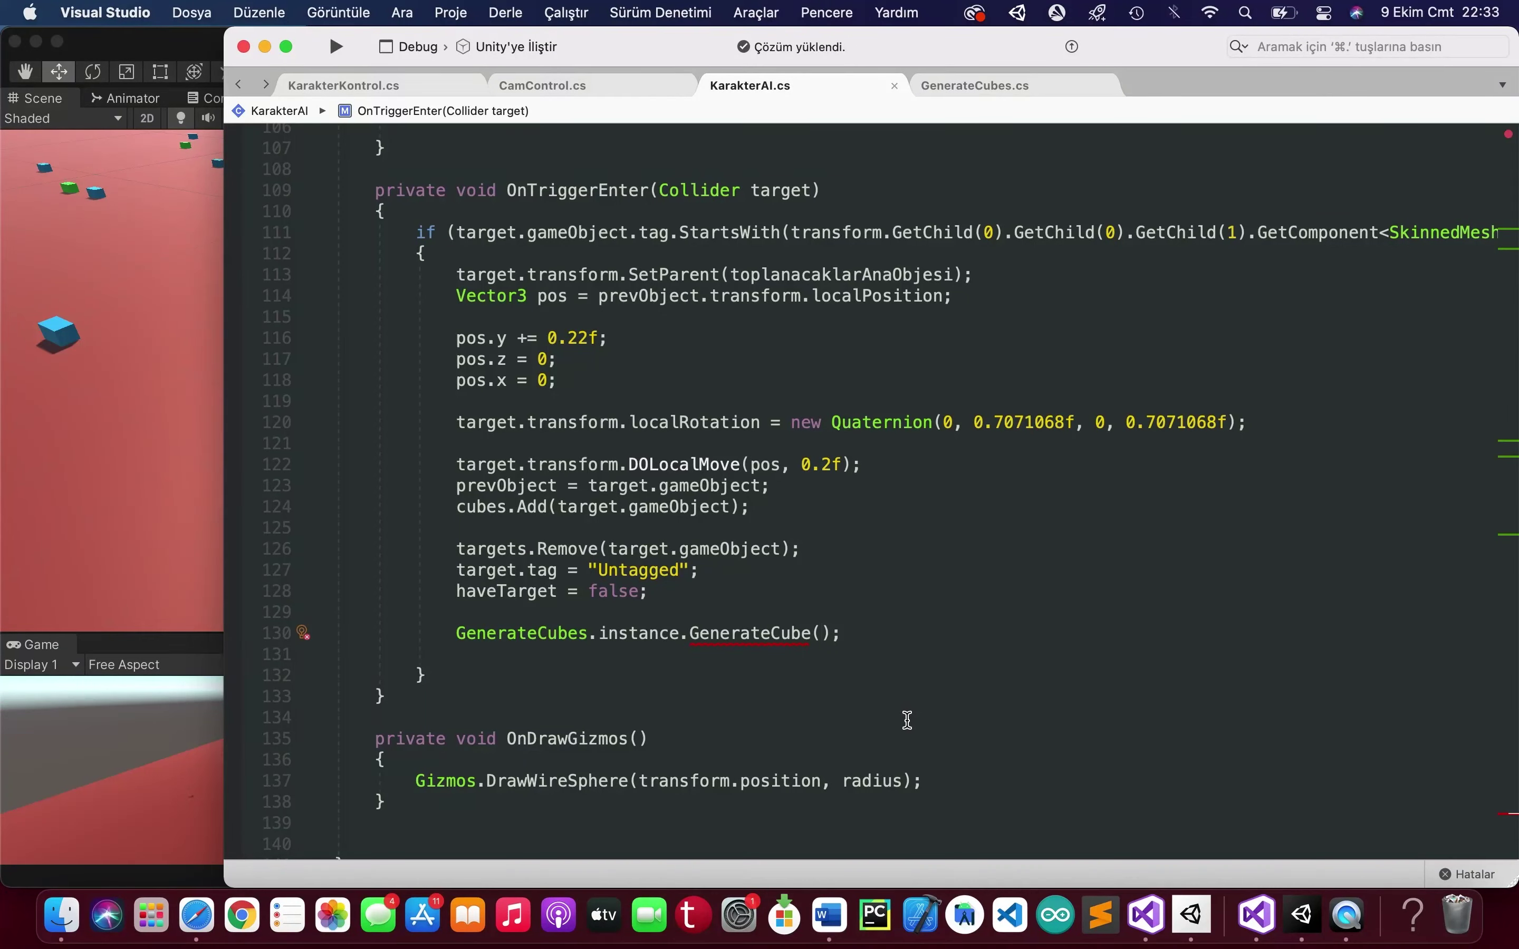
text(int()
text(Kar)
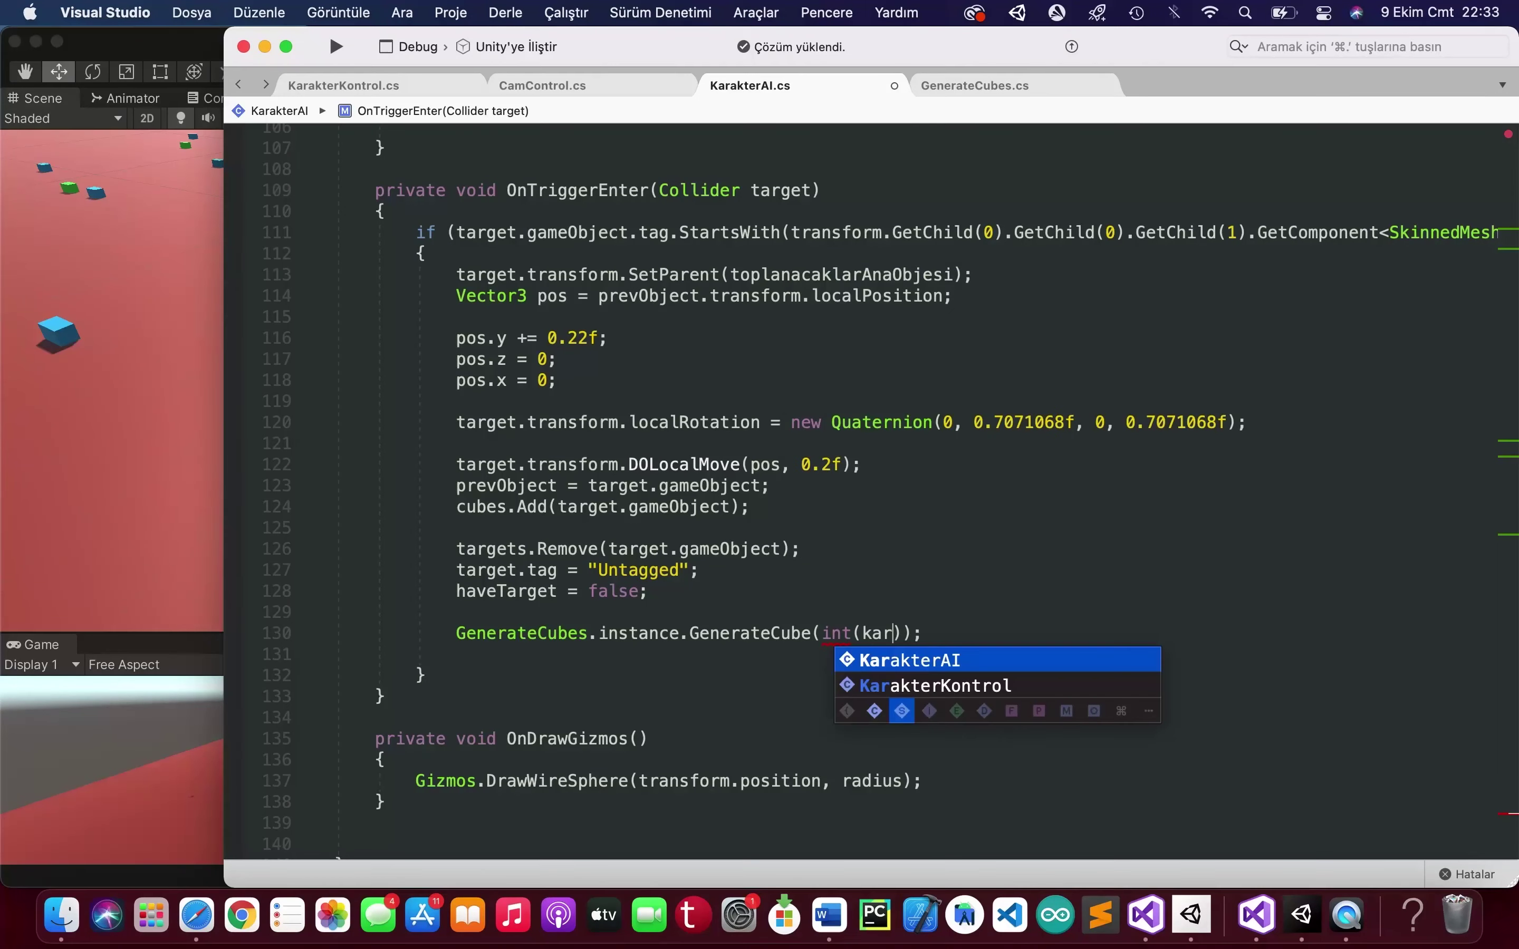
text(a)
key(BackSpace)
key(BackSpace)
key(BackSpace)
click(376, 449)
text(private Cha)
key(BackSpace)
text(ha)
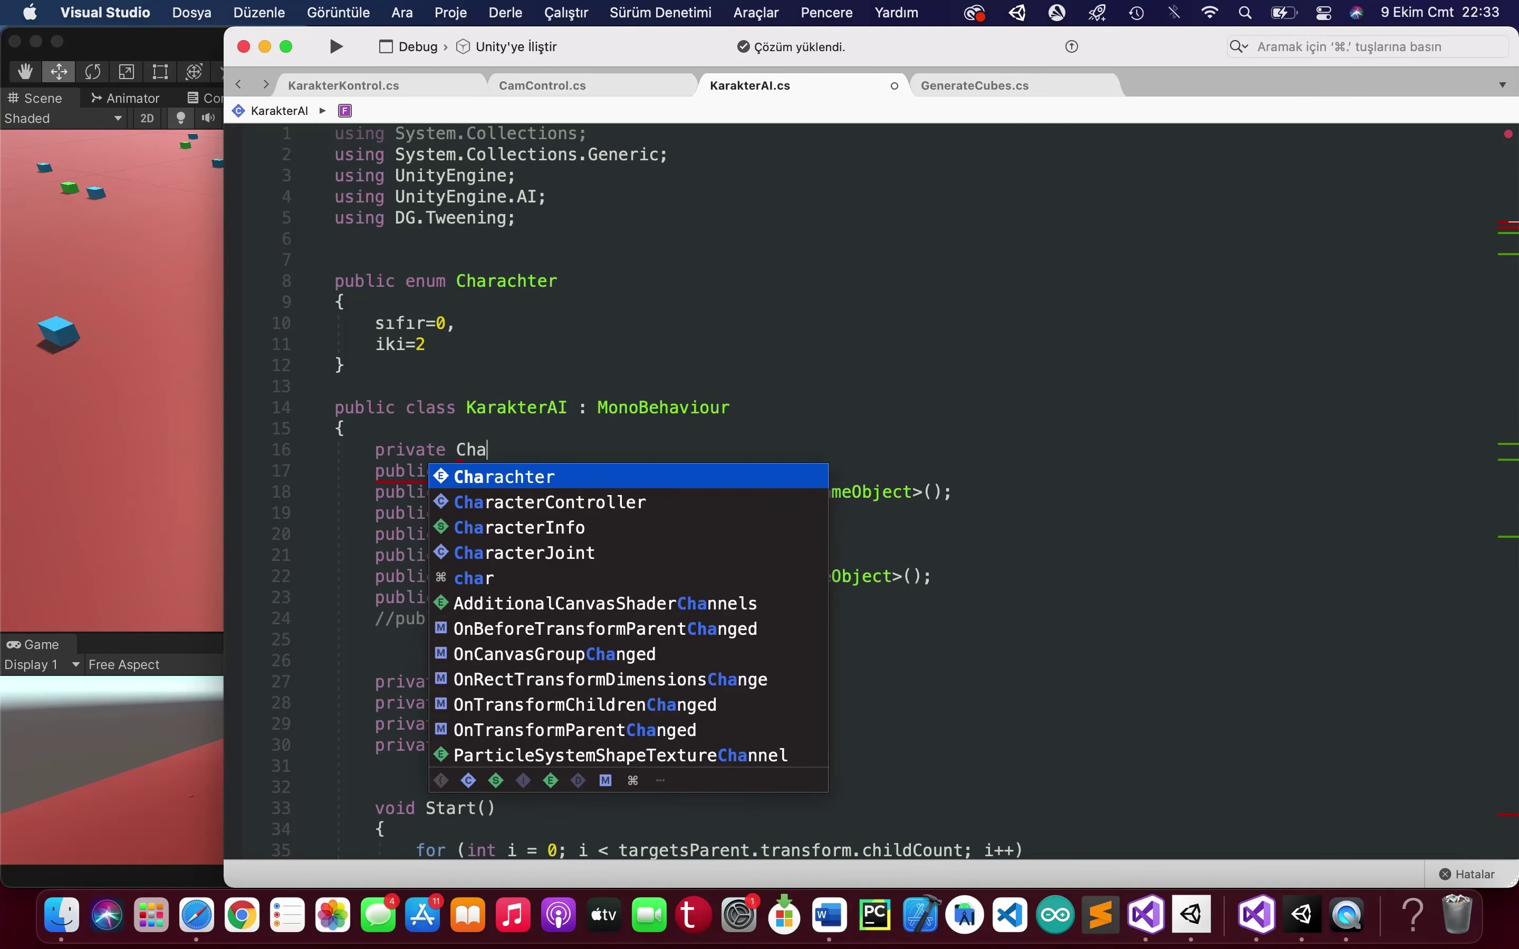
text(r)
key(Return)
text(karakte)
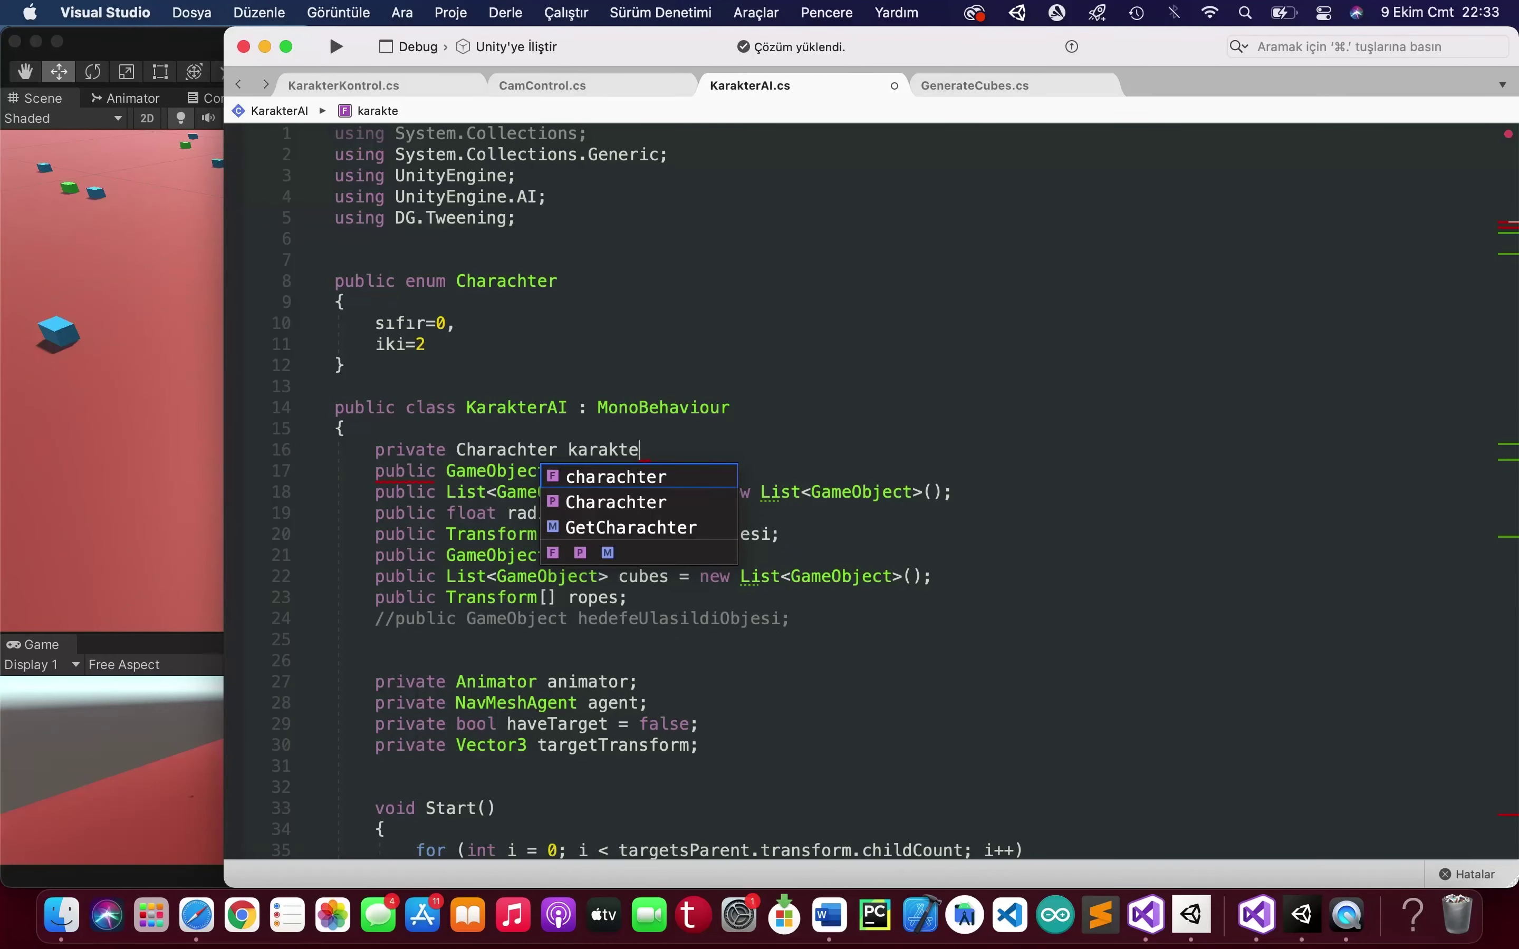
text(m;)
scroll(866, 490, down, 20)
- Change the call to GenerateCubes.instance.GenerateCube((int)karakterEnum, this)
click(841, 401)
text(int(karakterEnum),);)
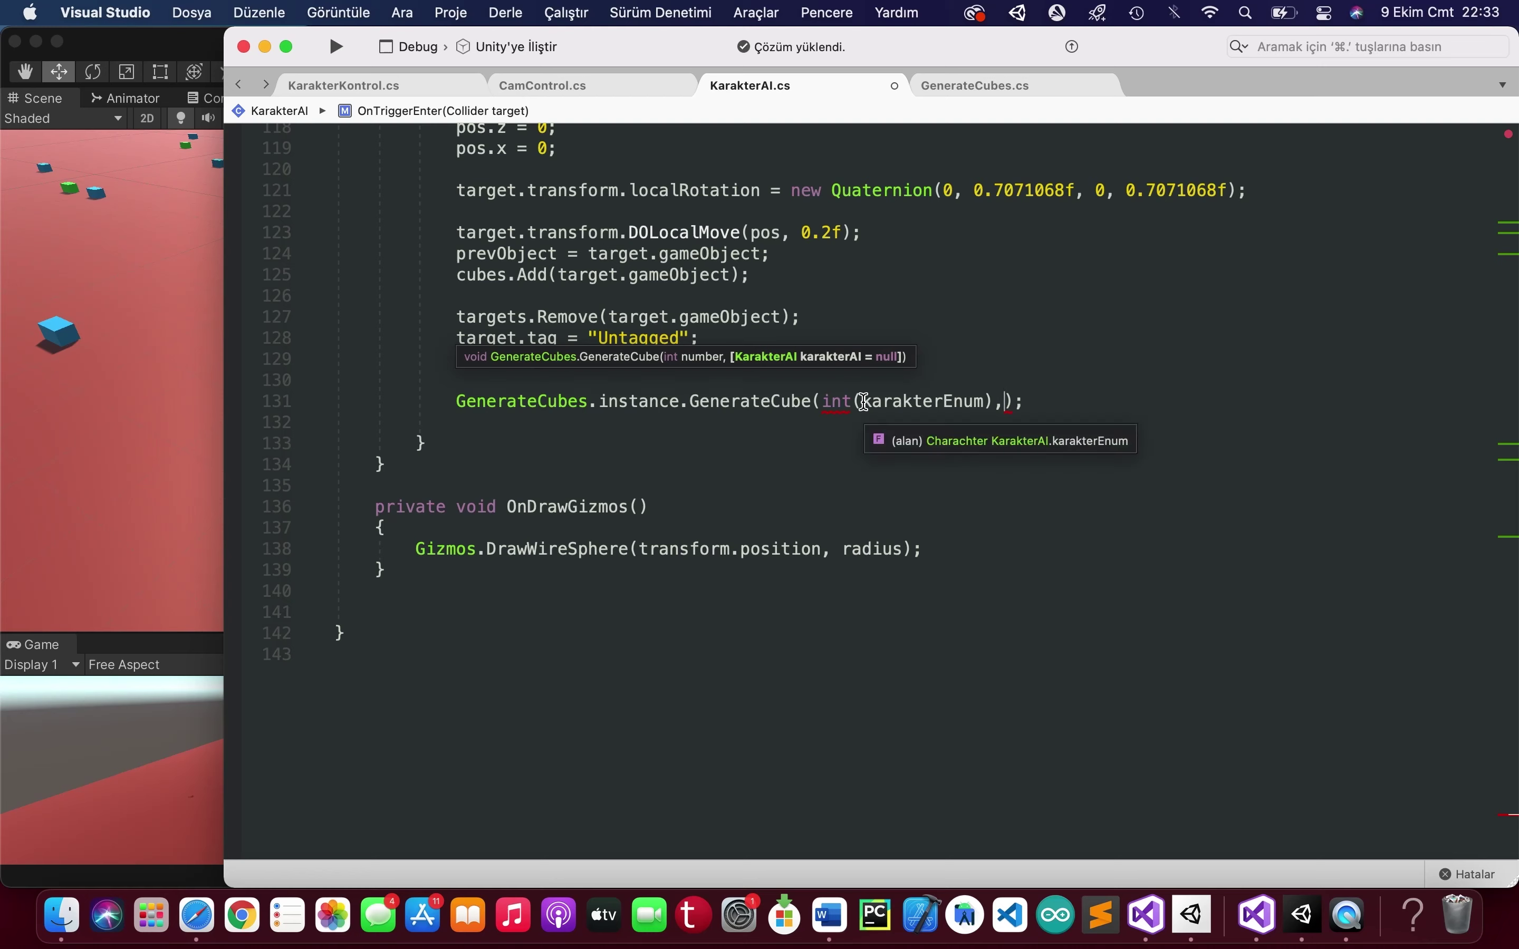
click(984, 401)
key(Delete)
click(862, 407)
key(BackSpace)
key(shift+alt+Right)
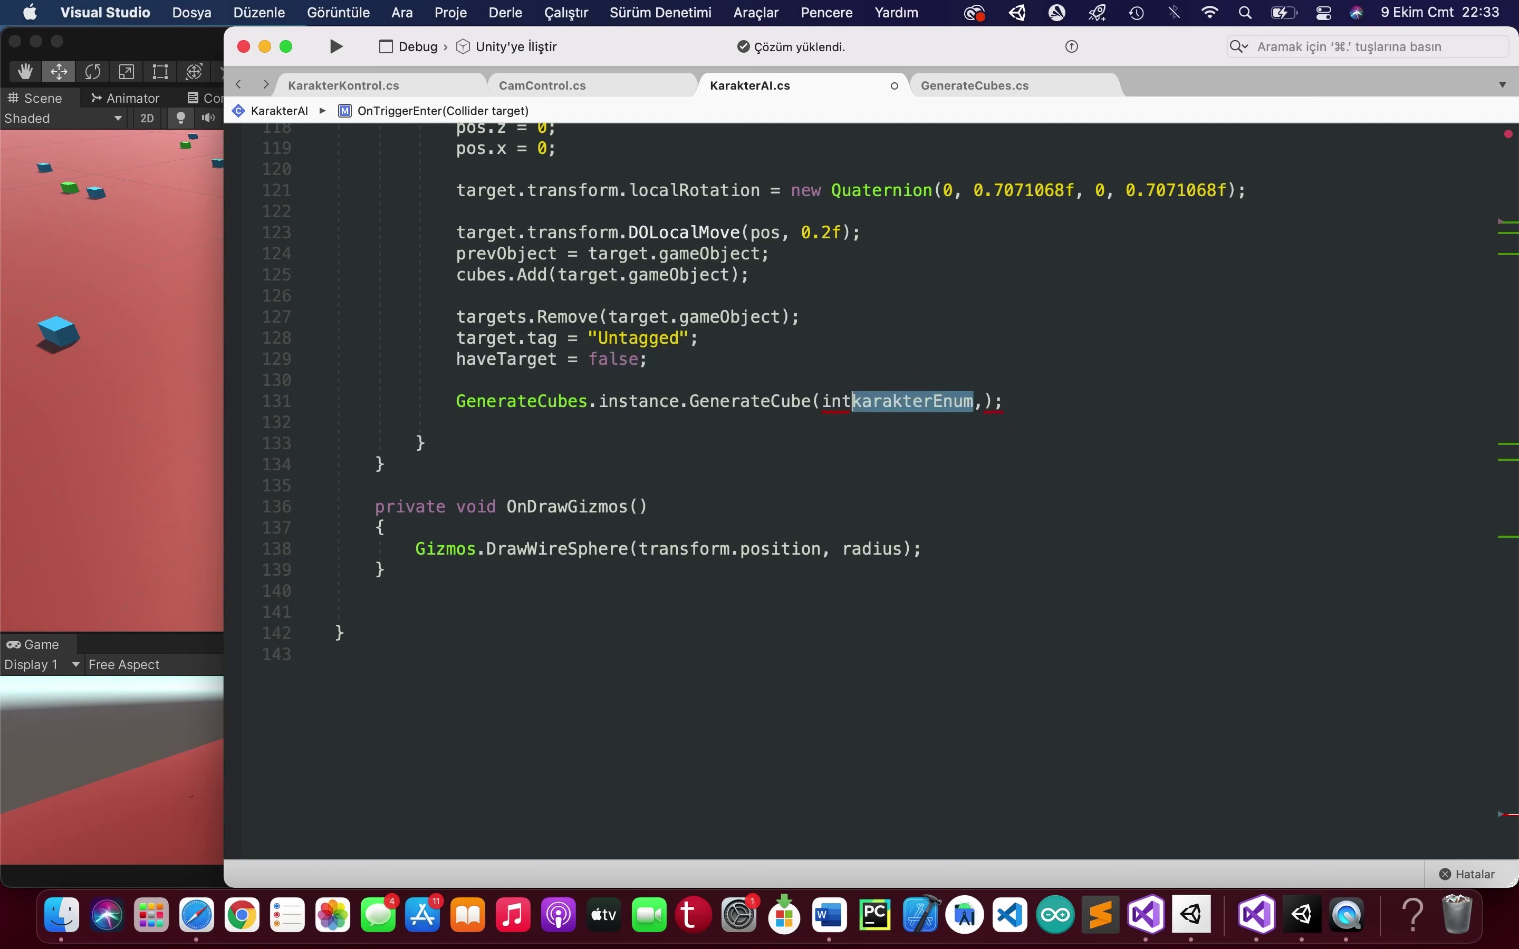
double_click(828, 401)
text(()
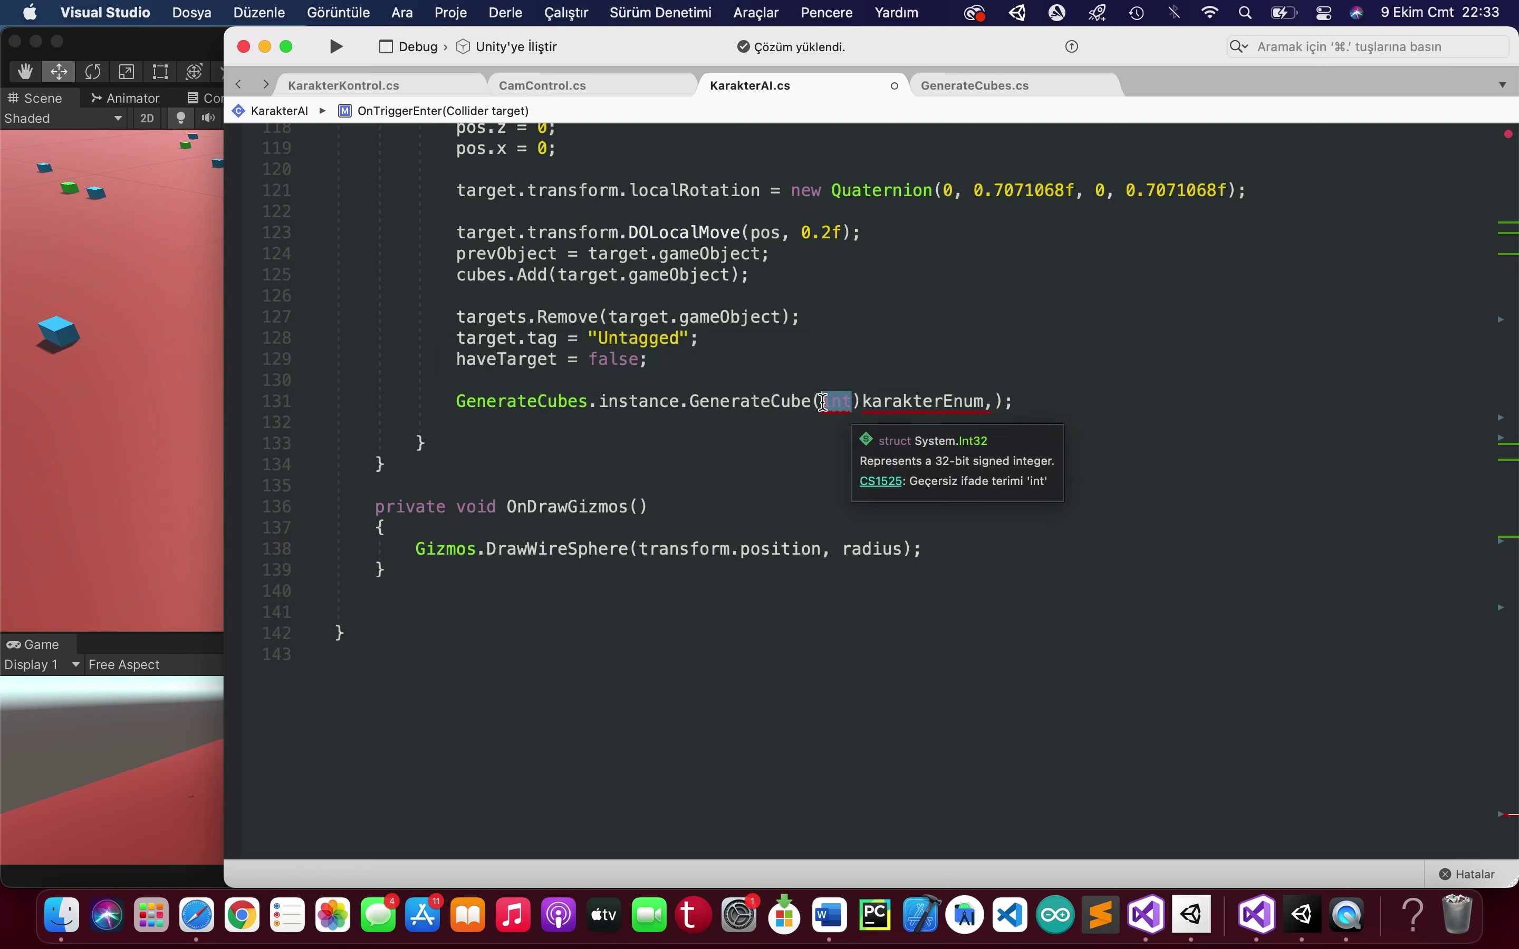
click(822, 401)
text(()
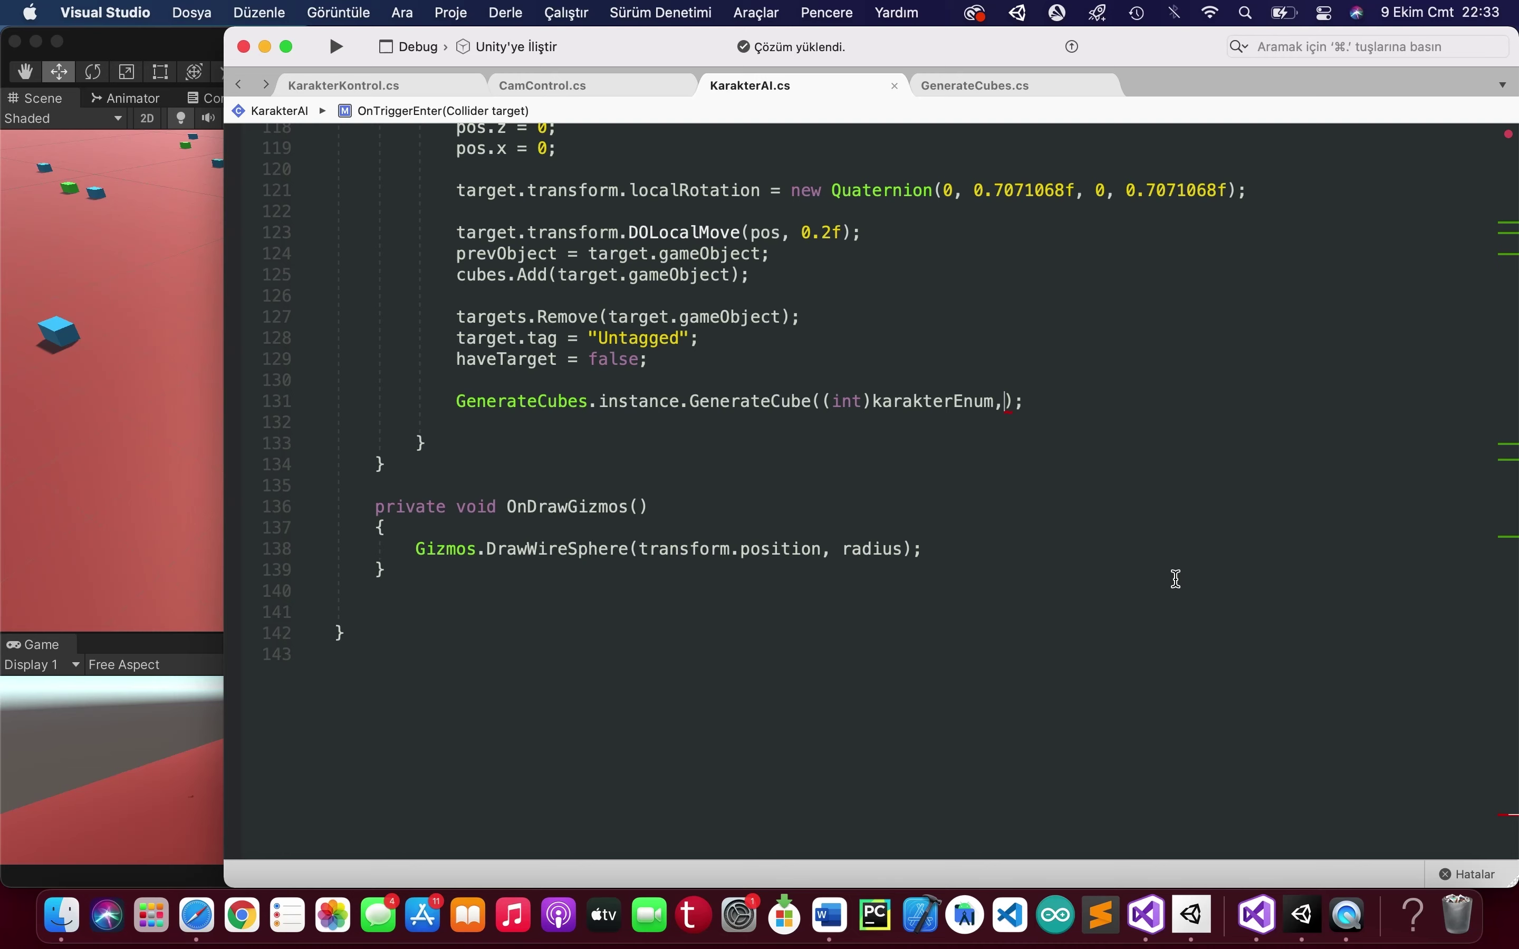
text(th)
key(Return)
- Cut the whole GenerateCube call line and bring up KarakterKontrol.cs
triple_click(452, 399)
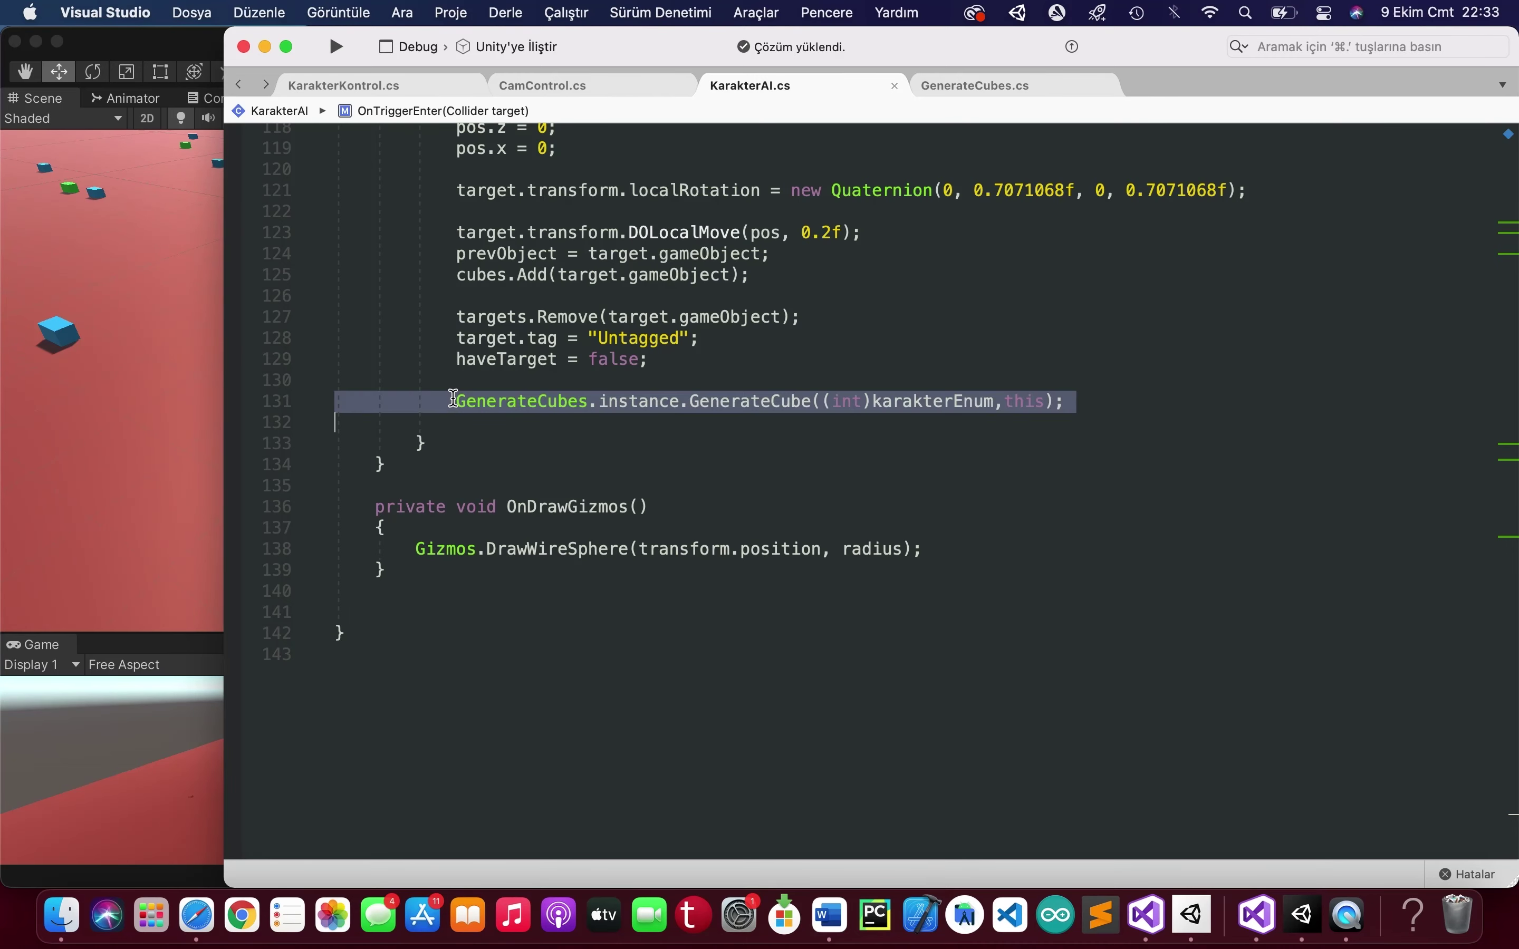
key(super+x)
click(394, 79)
scroll(681, 550, down, 15)
scroll(681, 550, up, 10)
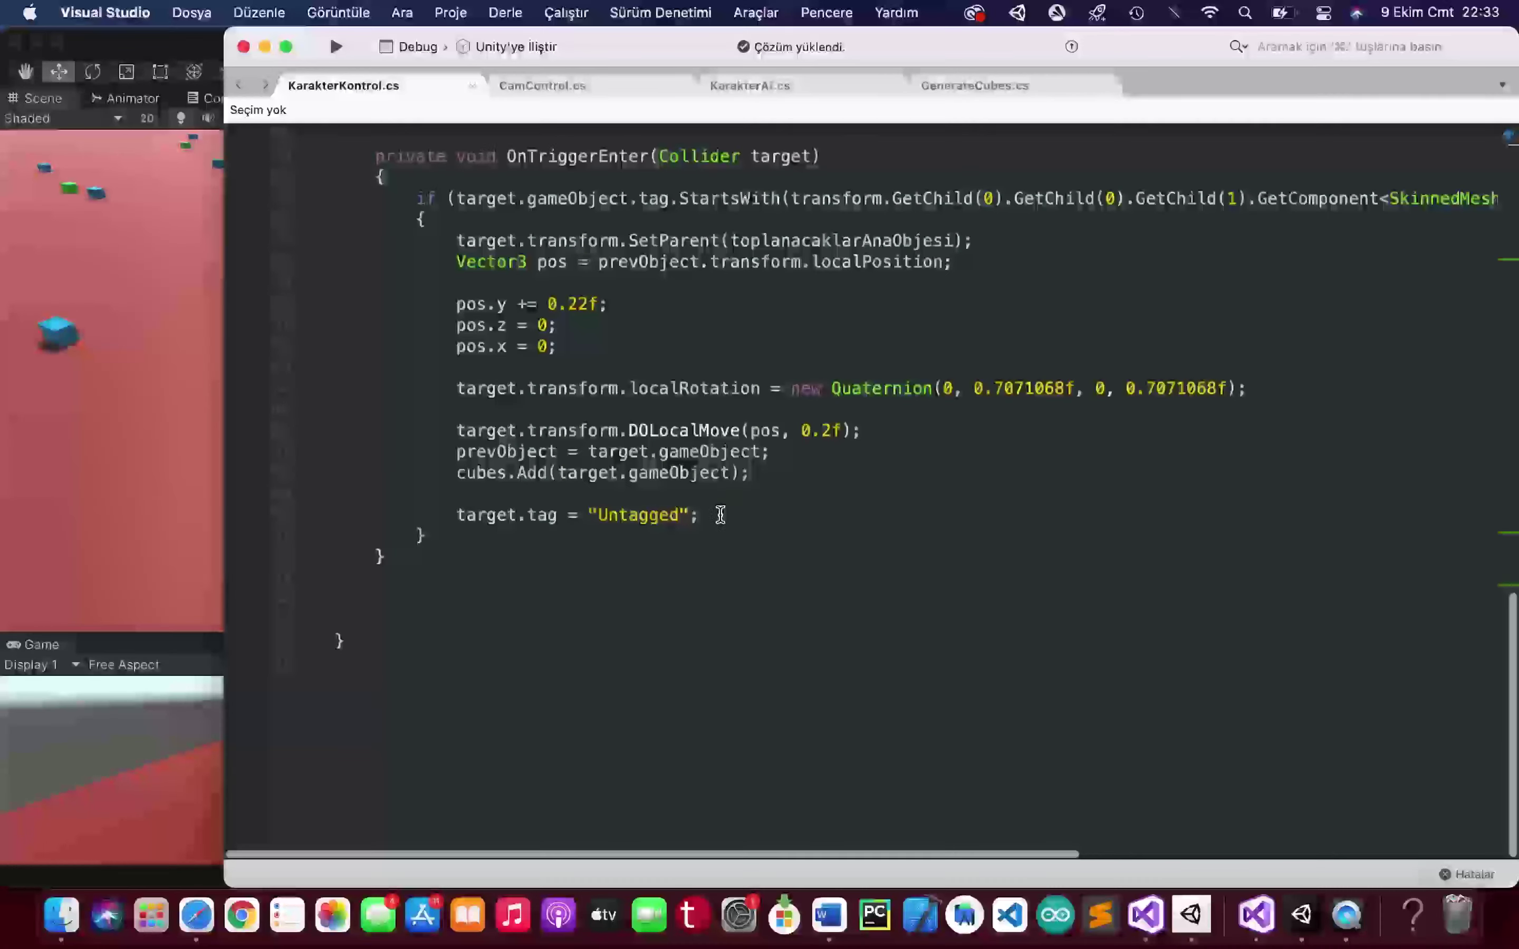
- Paste the call below target.tag = "Untagged"; as GenerateCube(1), then switch to Unity
click(720, 514)
key(Return)
key(Return)
key(Return)
key(Return)
key(Return)
key(Up)
key(Up)
key(Up)
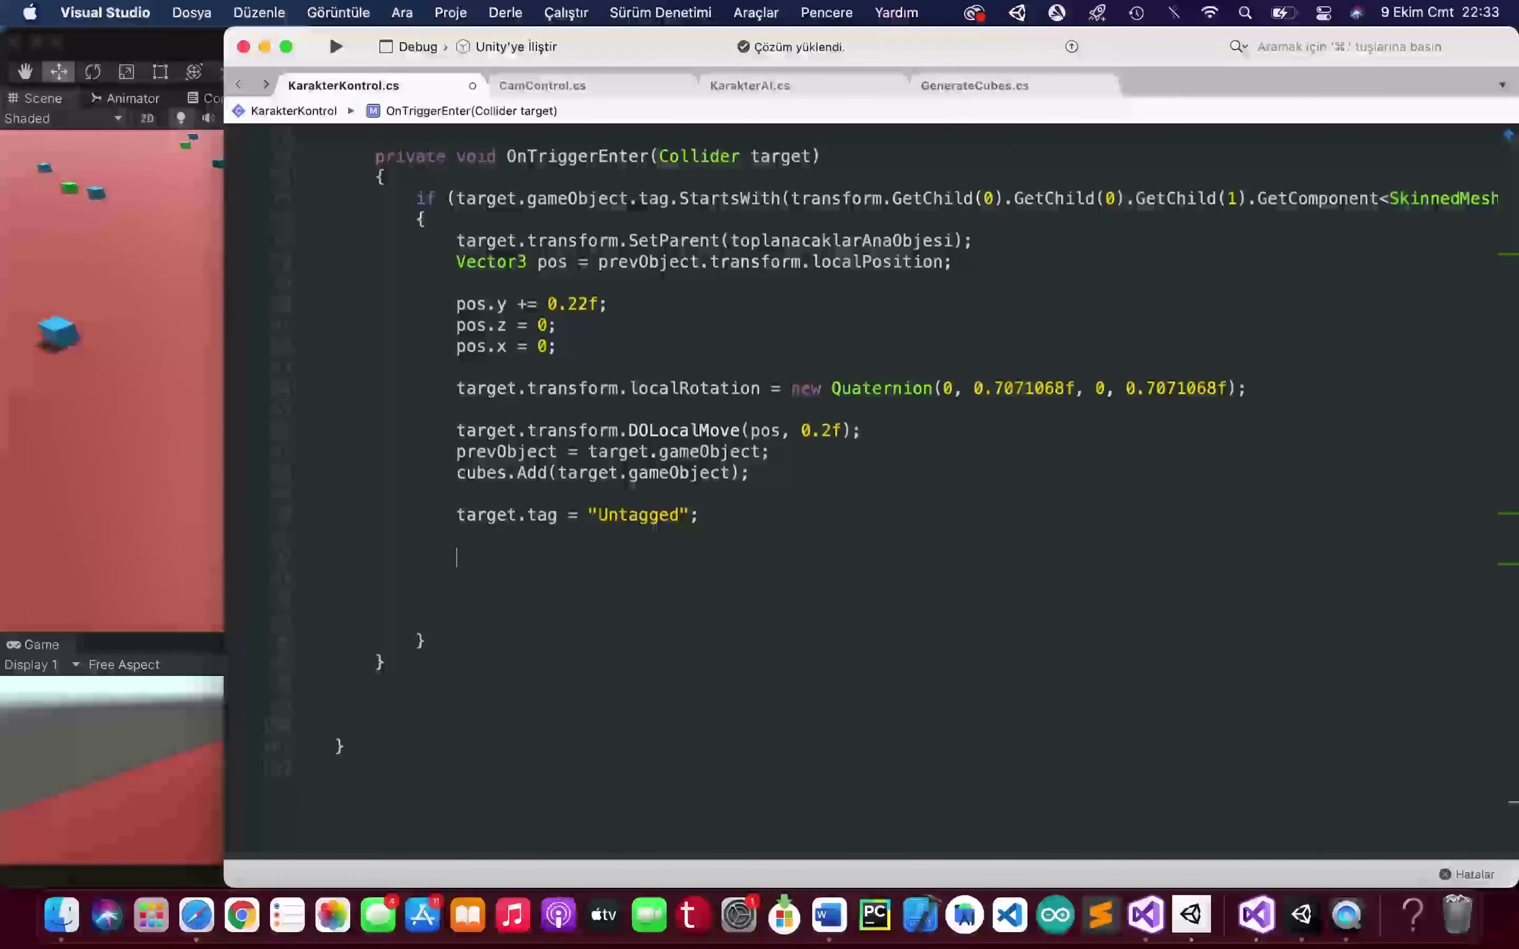
key(super+v)
mouse_move(987, 555)
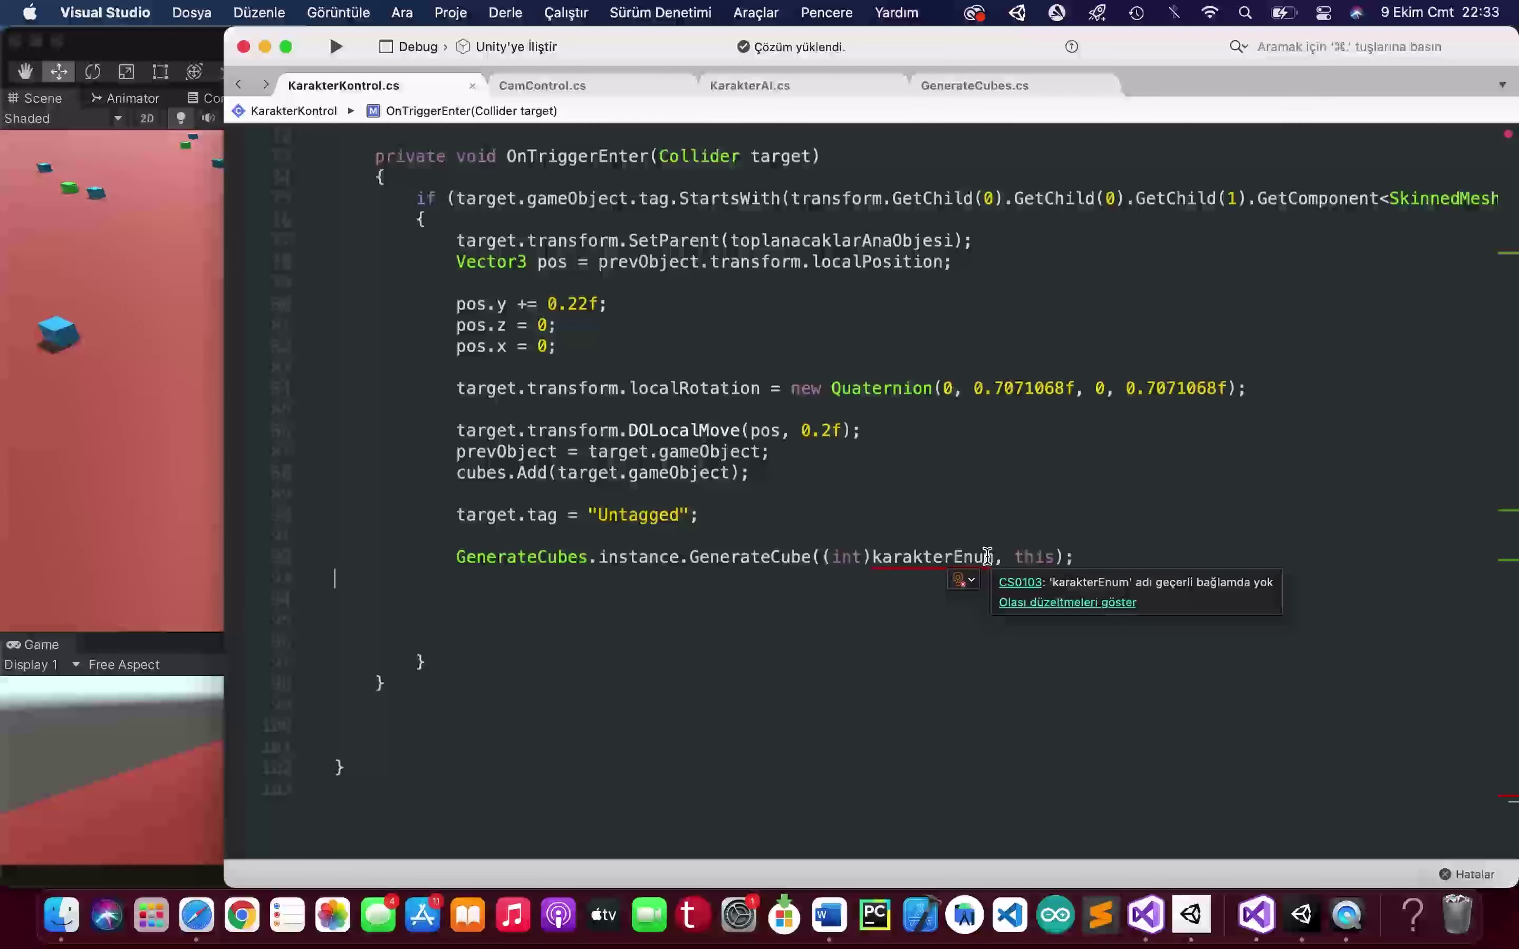
drag(937, 555, 833, 556)
text(1)
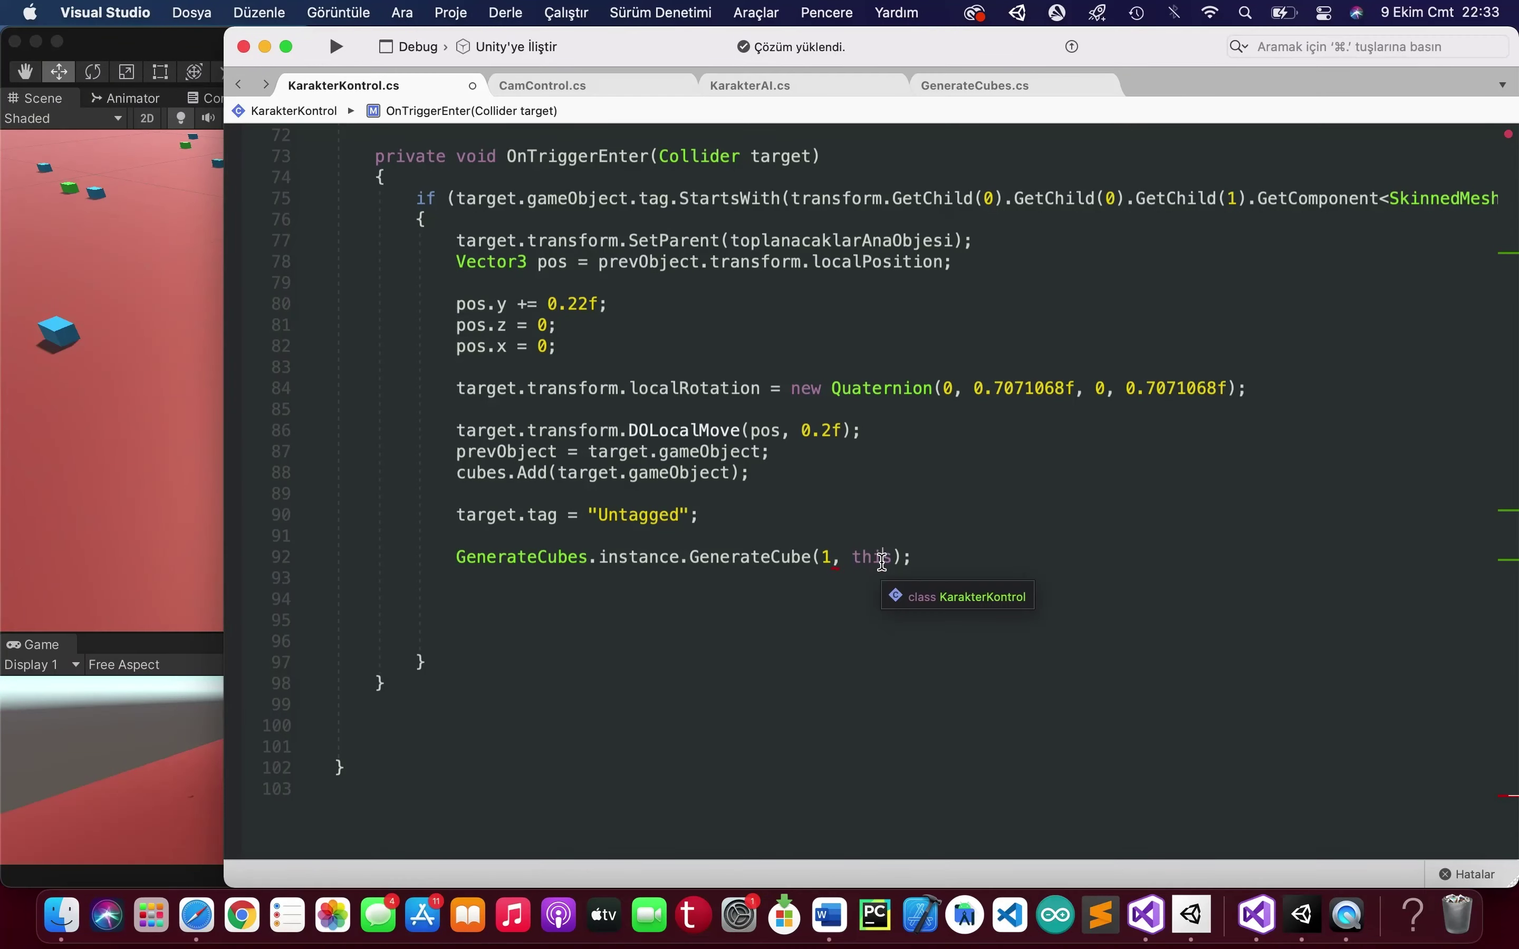
double_click(875, 557)
key(BackSpace)
key(BackSpace)
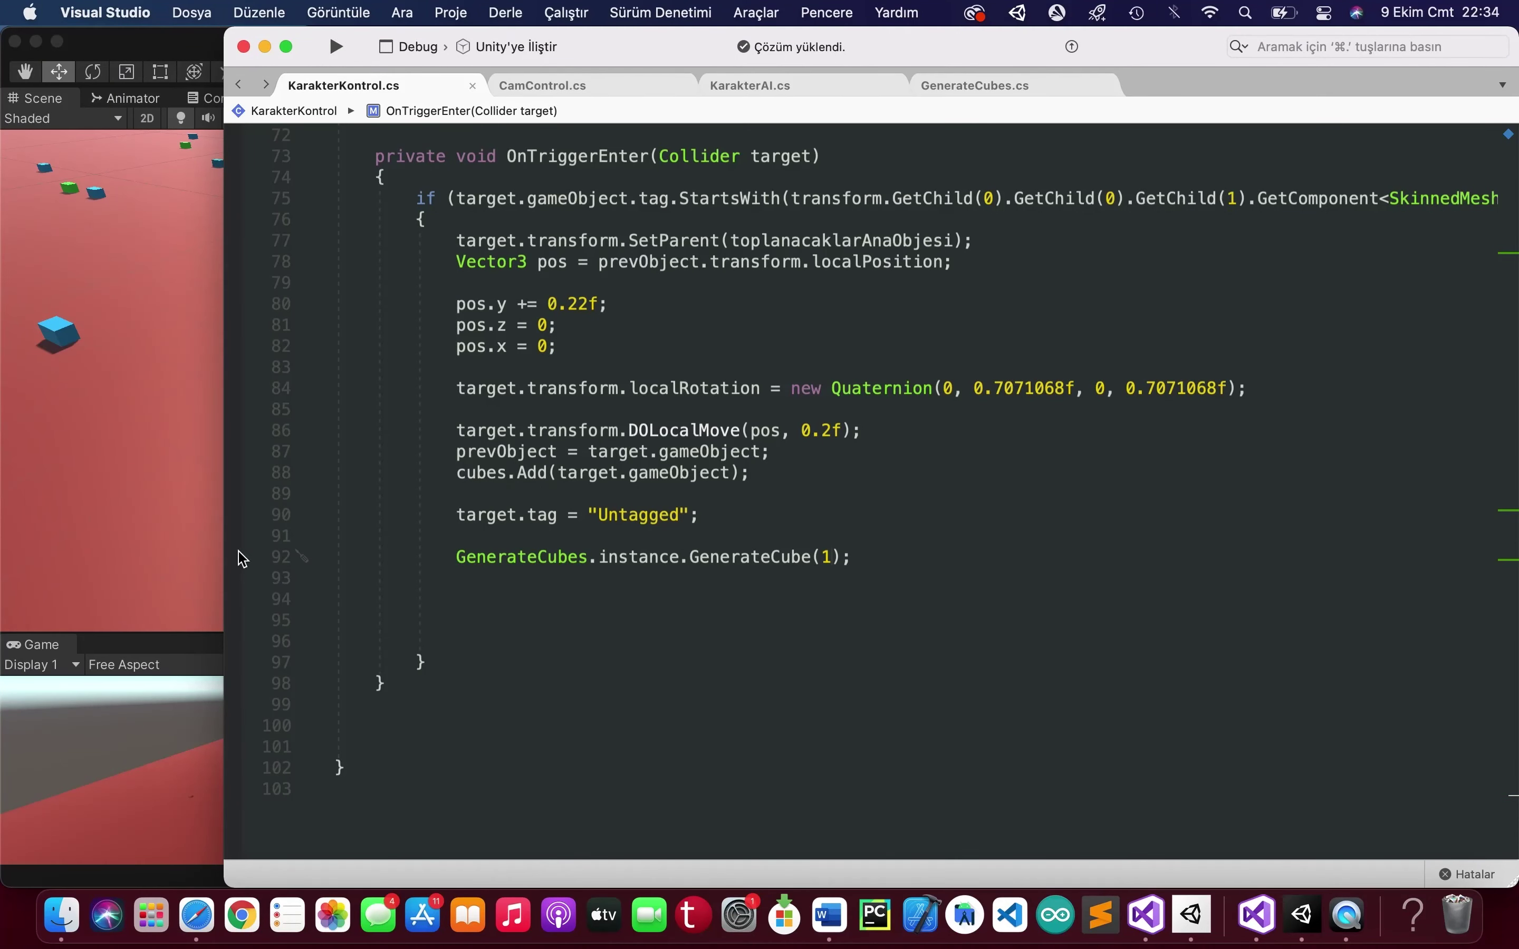
click(50, 669)
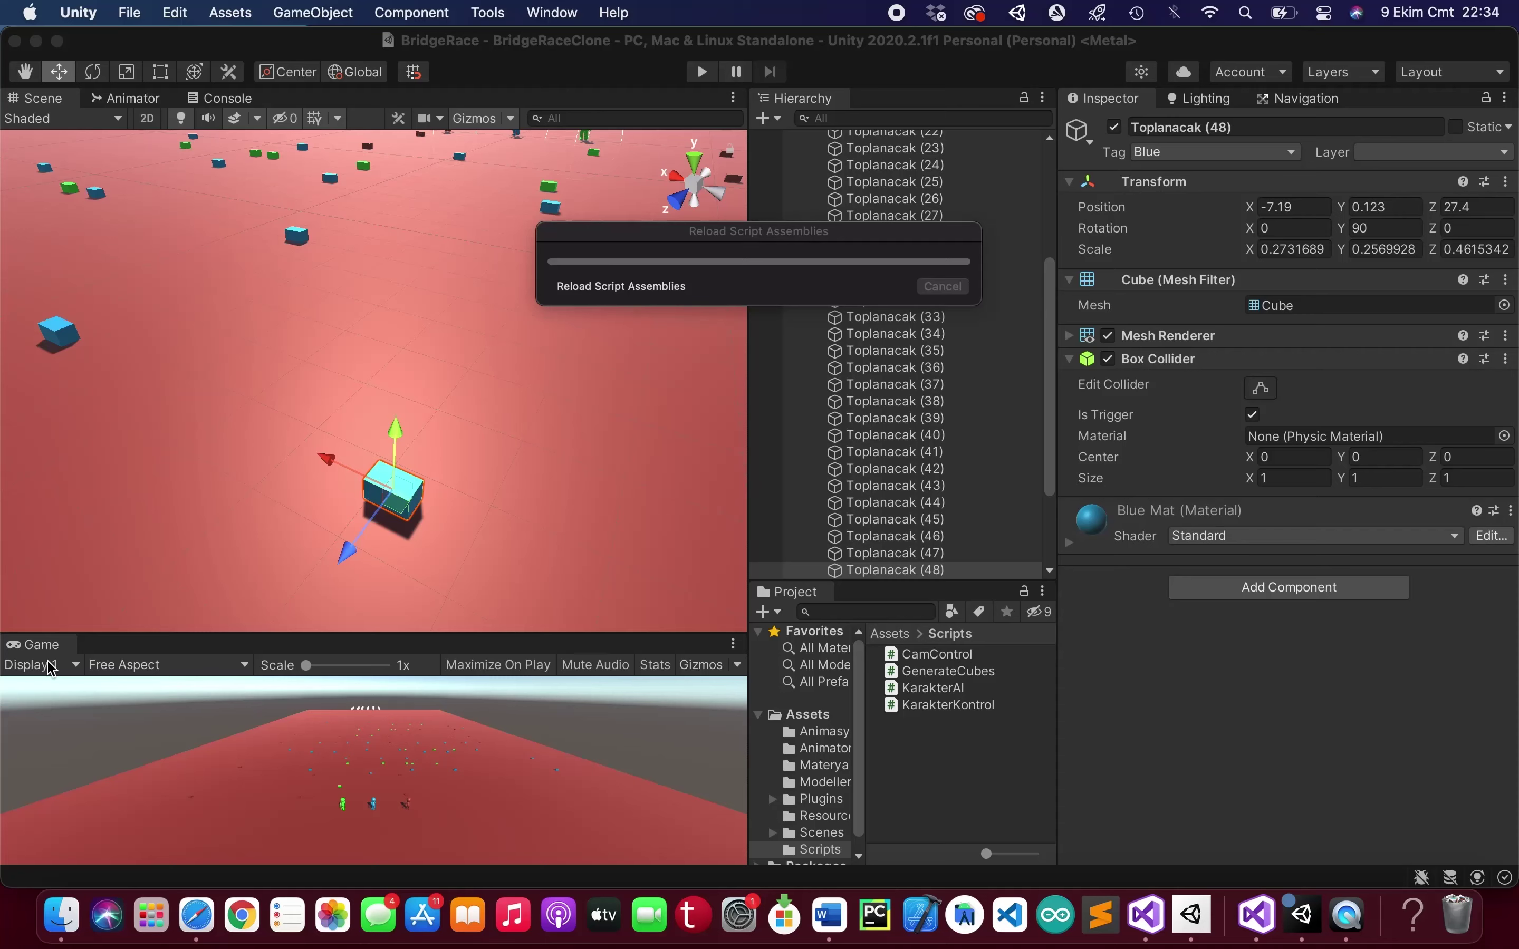
- Select the Generate Cubes object and check its Layer Mask choices
click(50, 667)
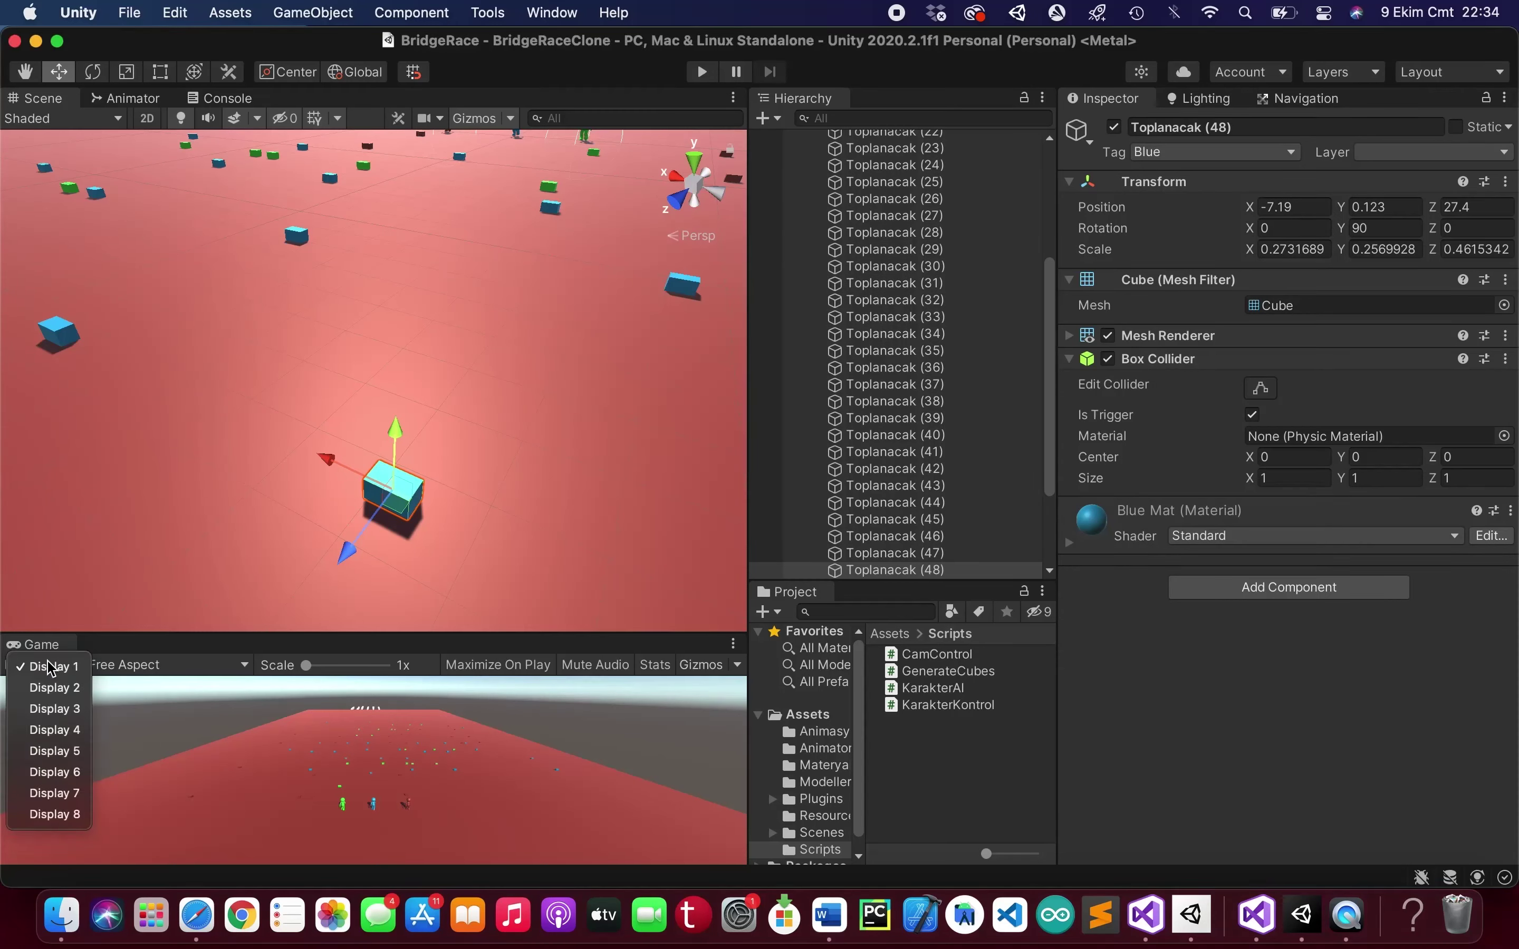
click(932, 316)
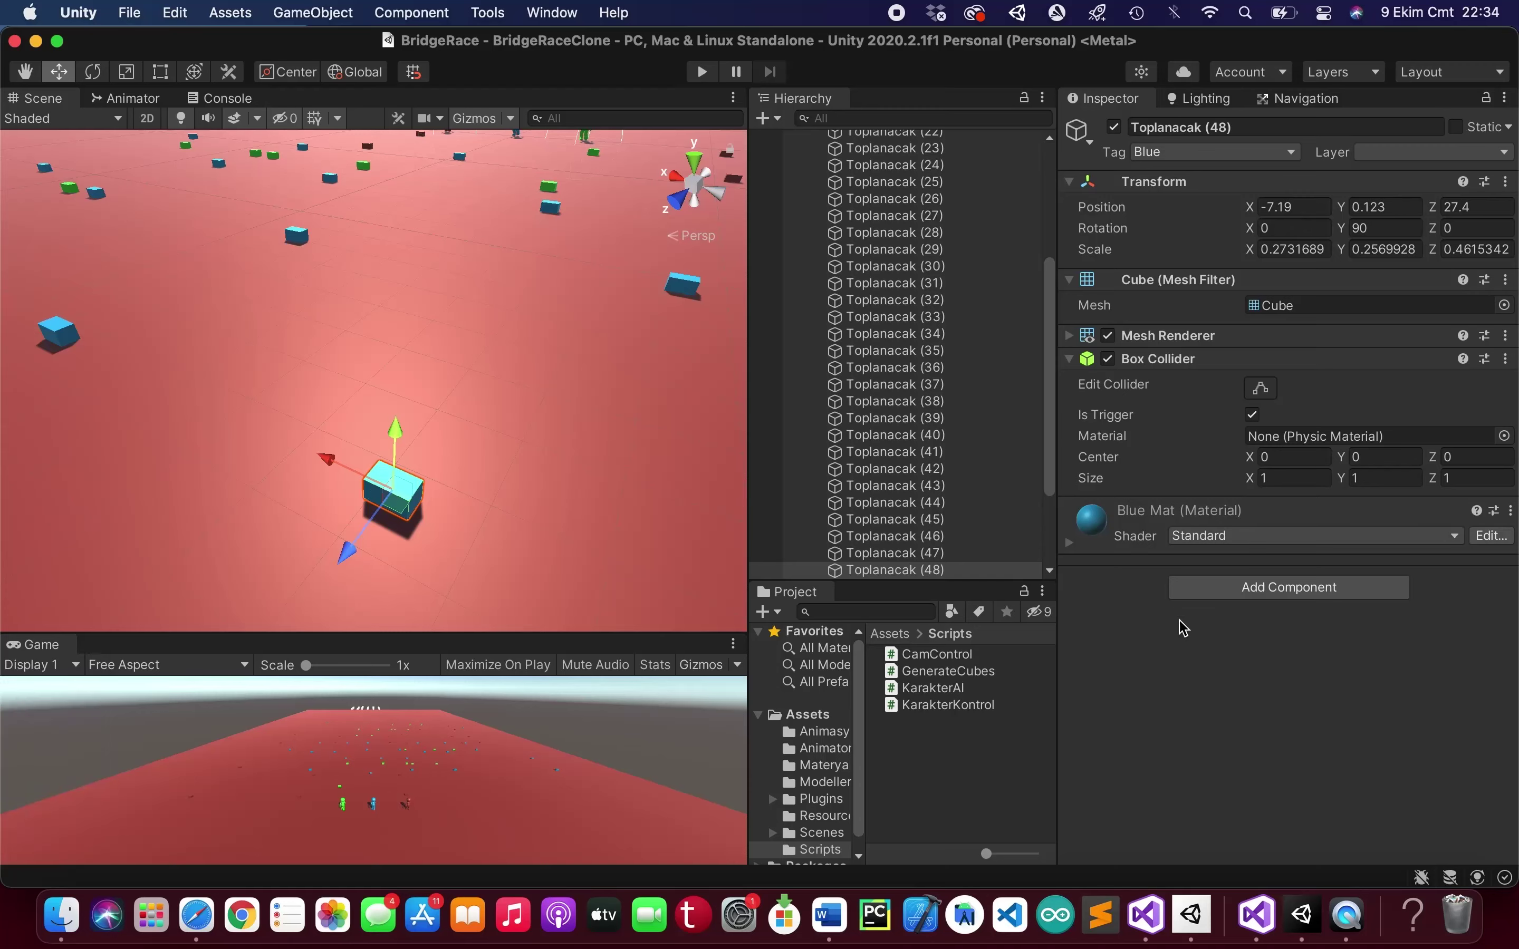
scroll(911, 408, up, 5)
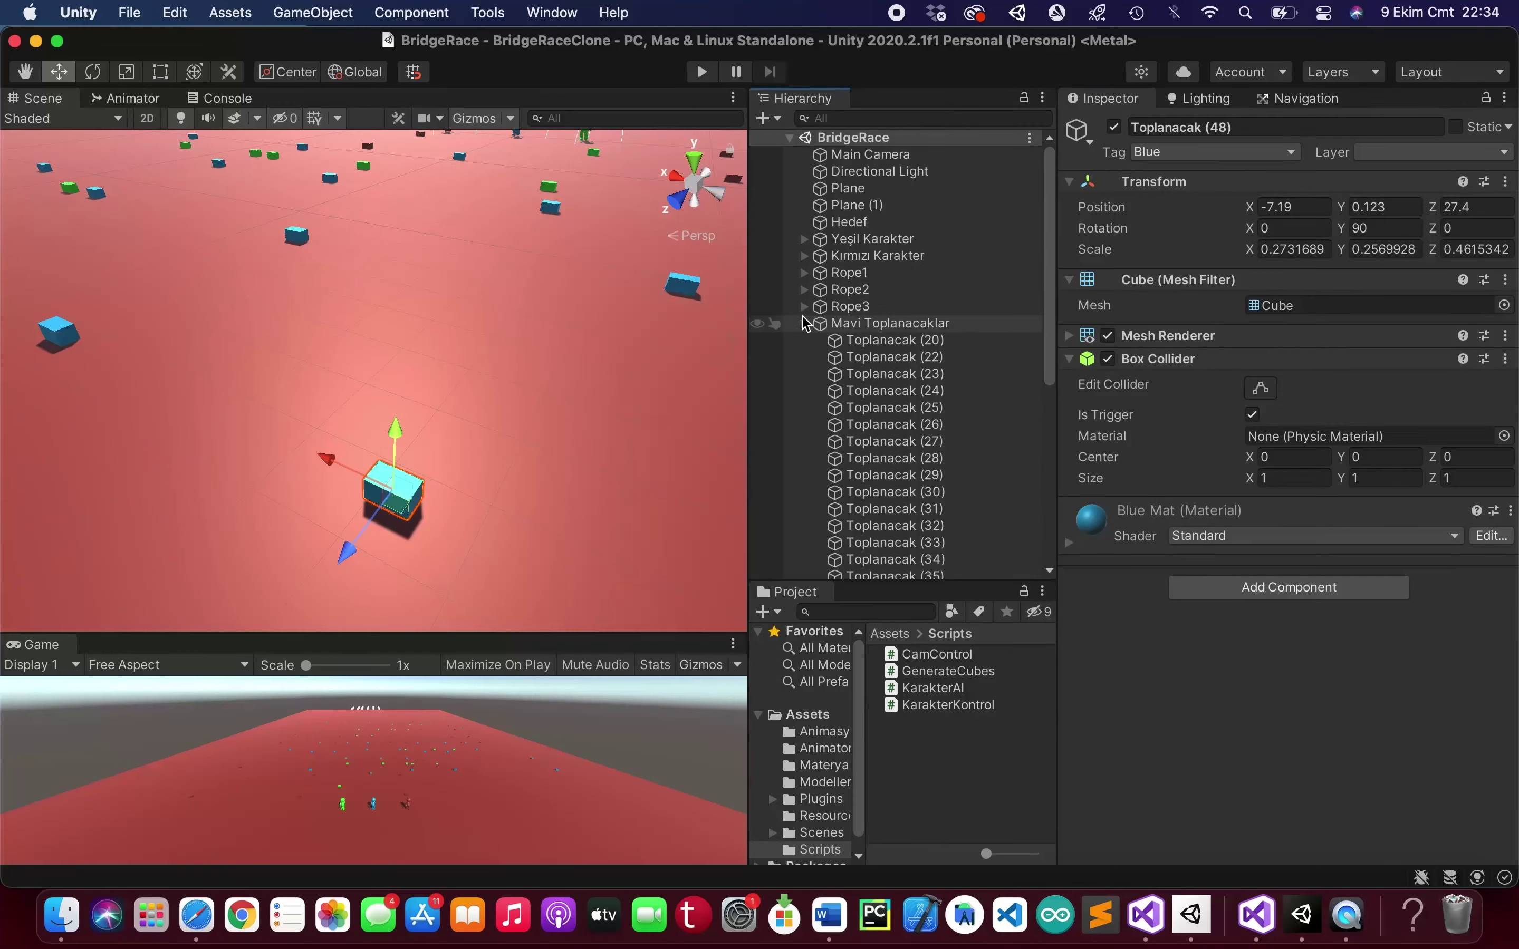
click(803, 323)
click(895, 460)
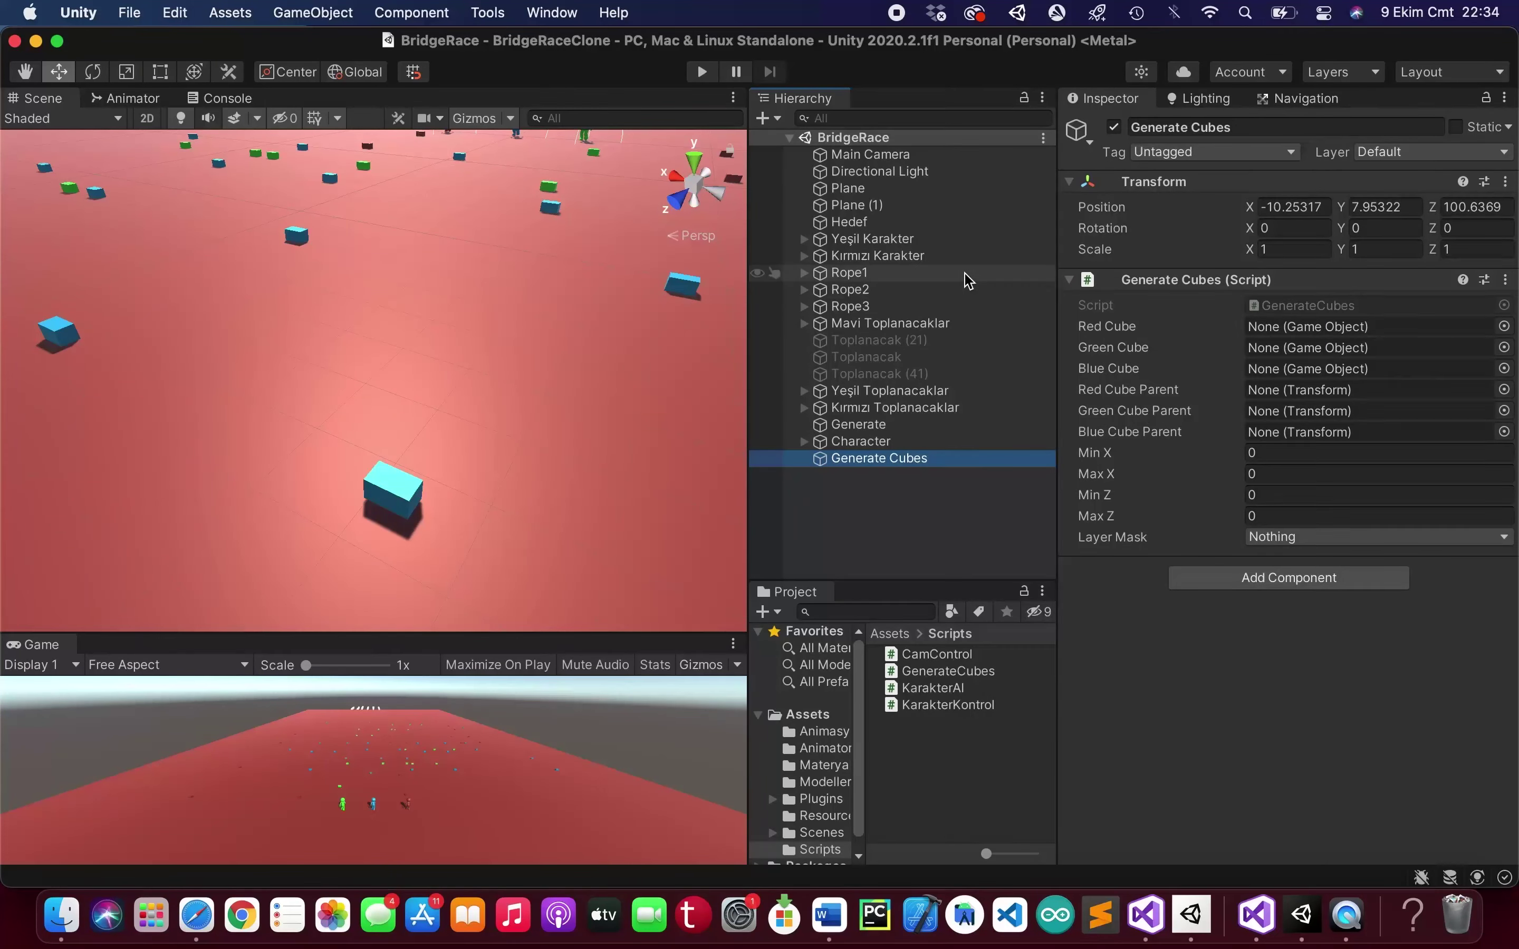
click(1293, 538)
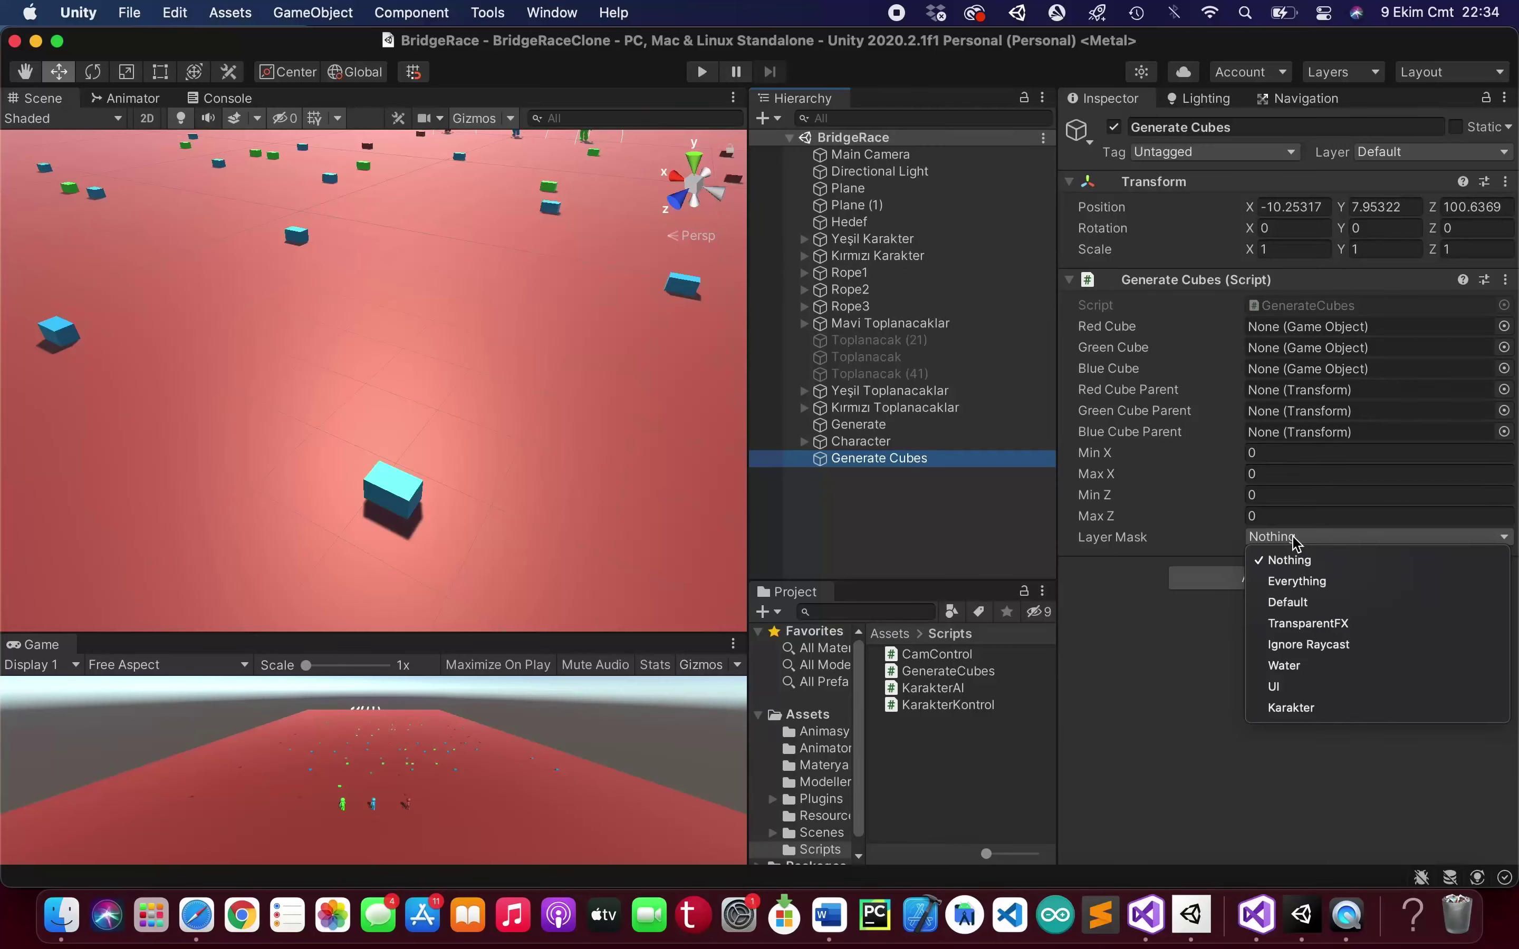
click(1184, 819)
- Name user layer 7 'cube' and set Generate Cubes' Layer Mask to cube
click(1340, 72)
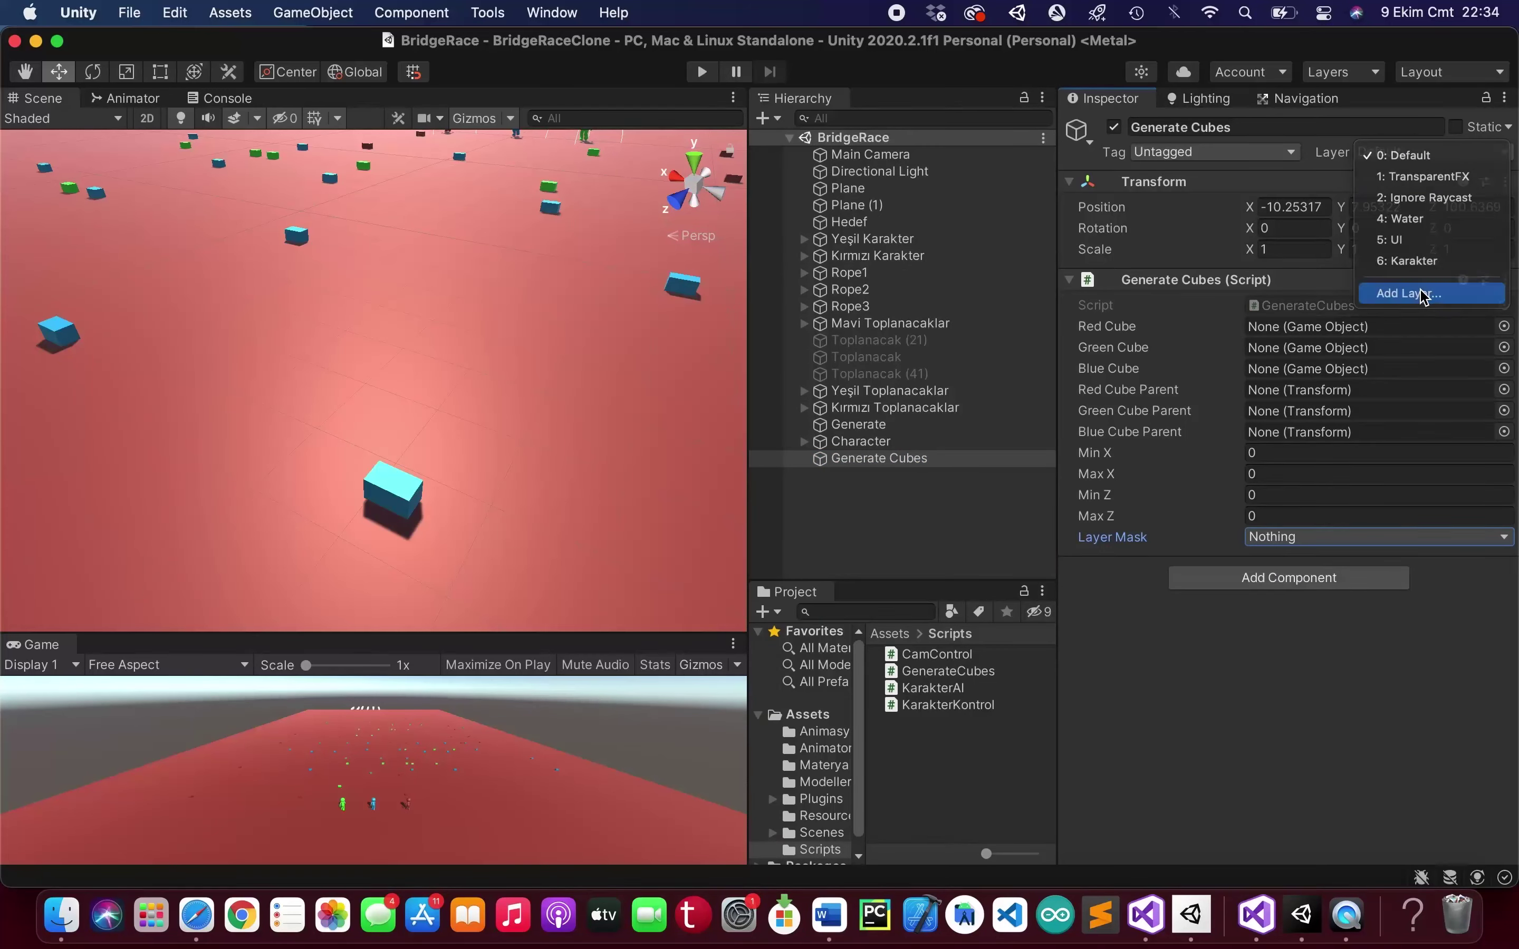
click(1412, 295)
click(1341, 385)
text(cube)
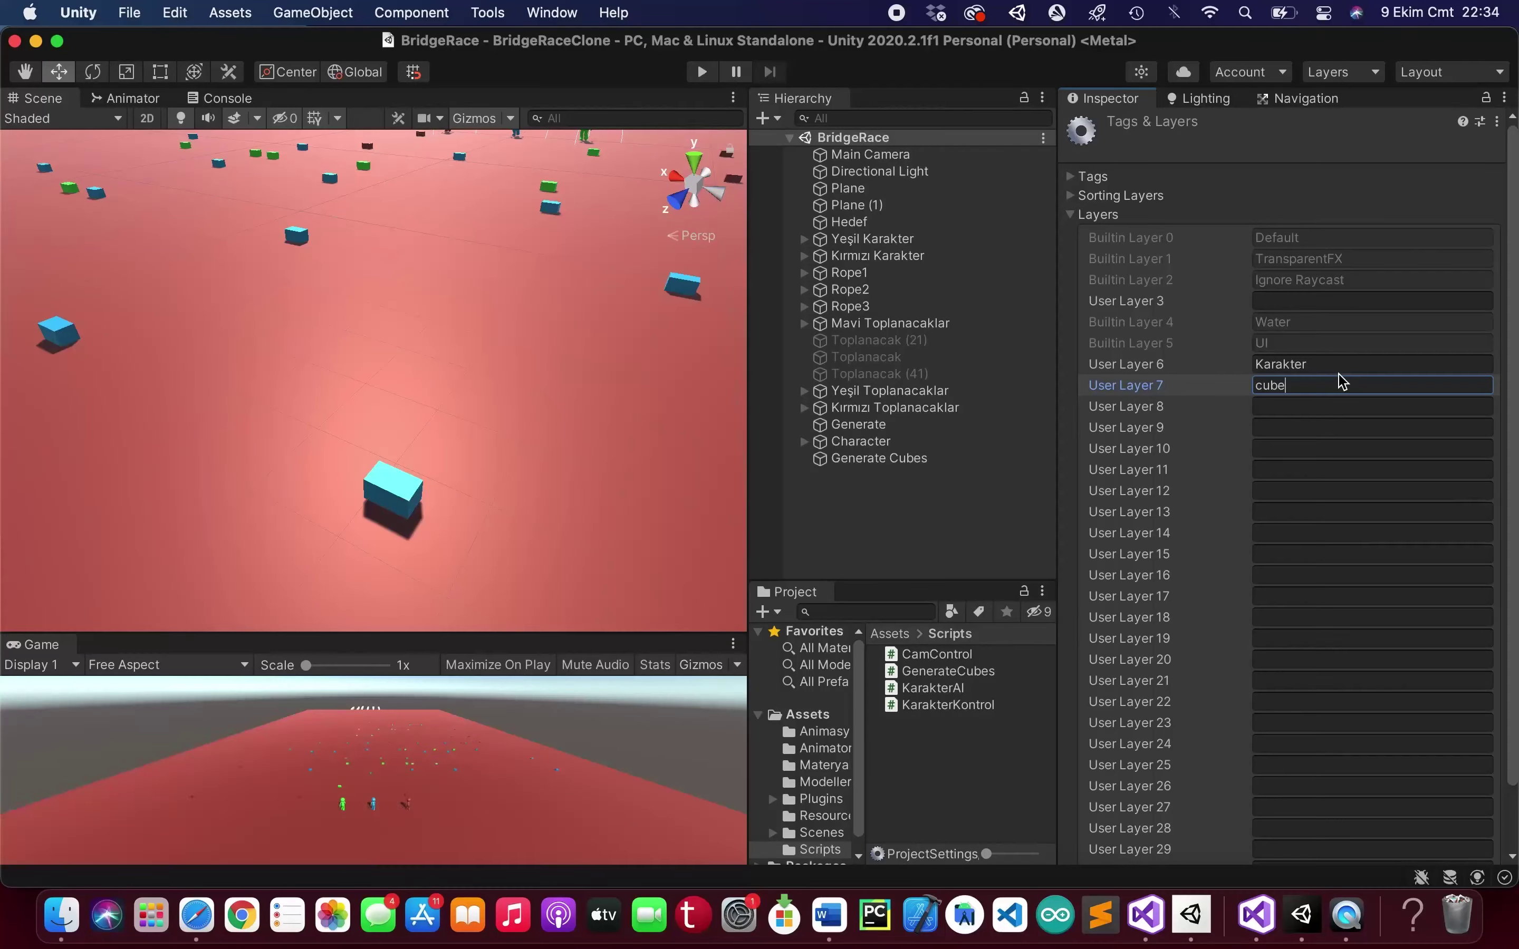
click(948, 458)
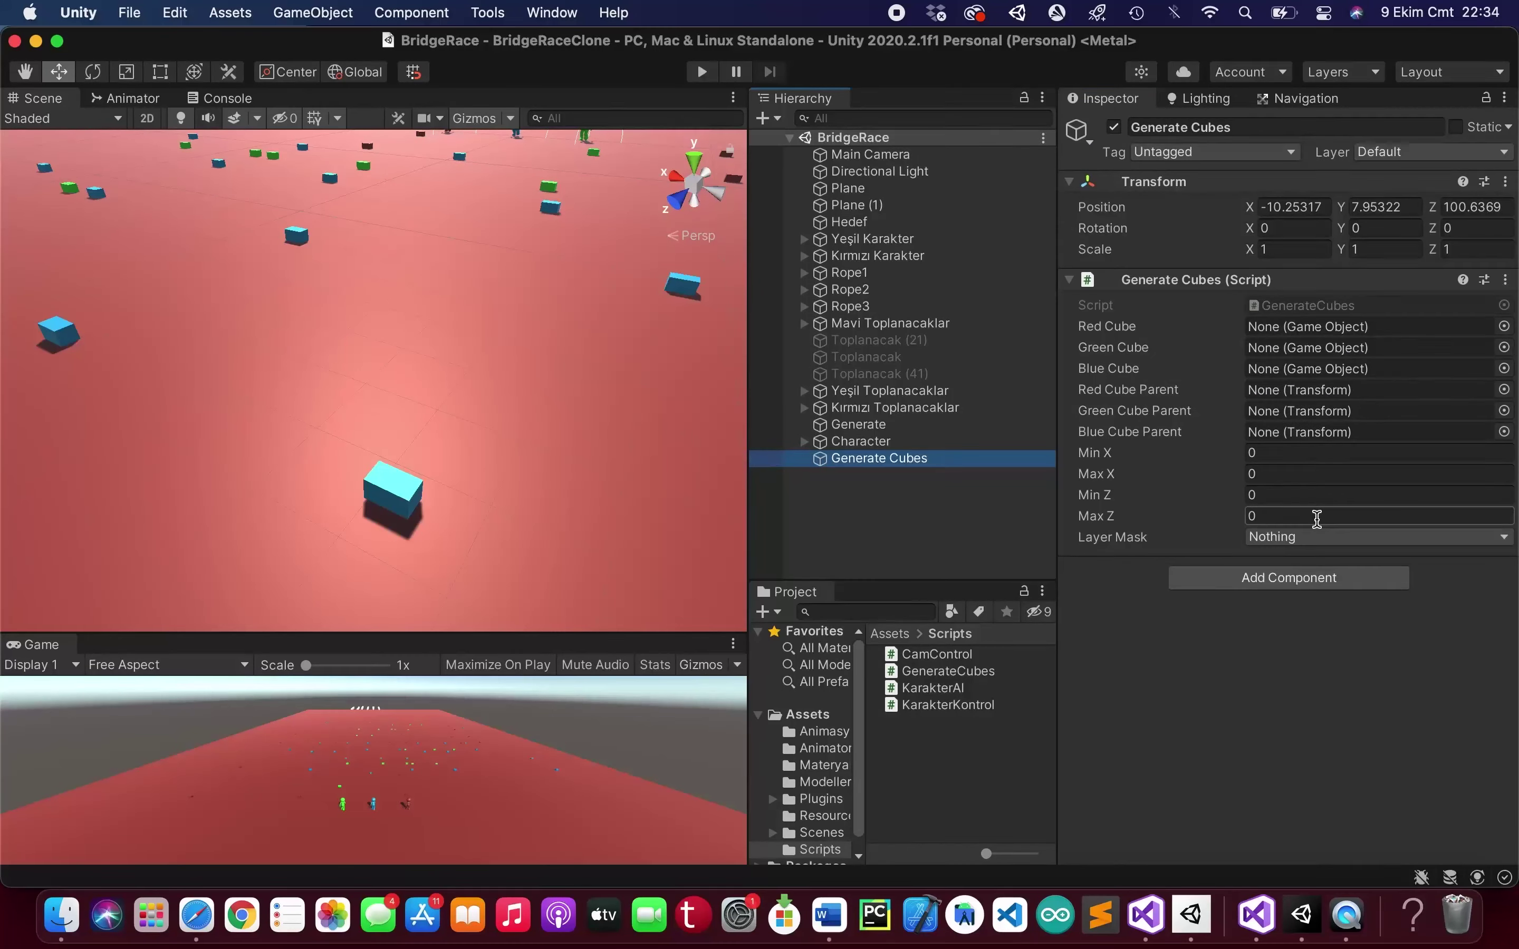
click(1317, 536)
click(1274, 728)
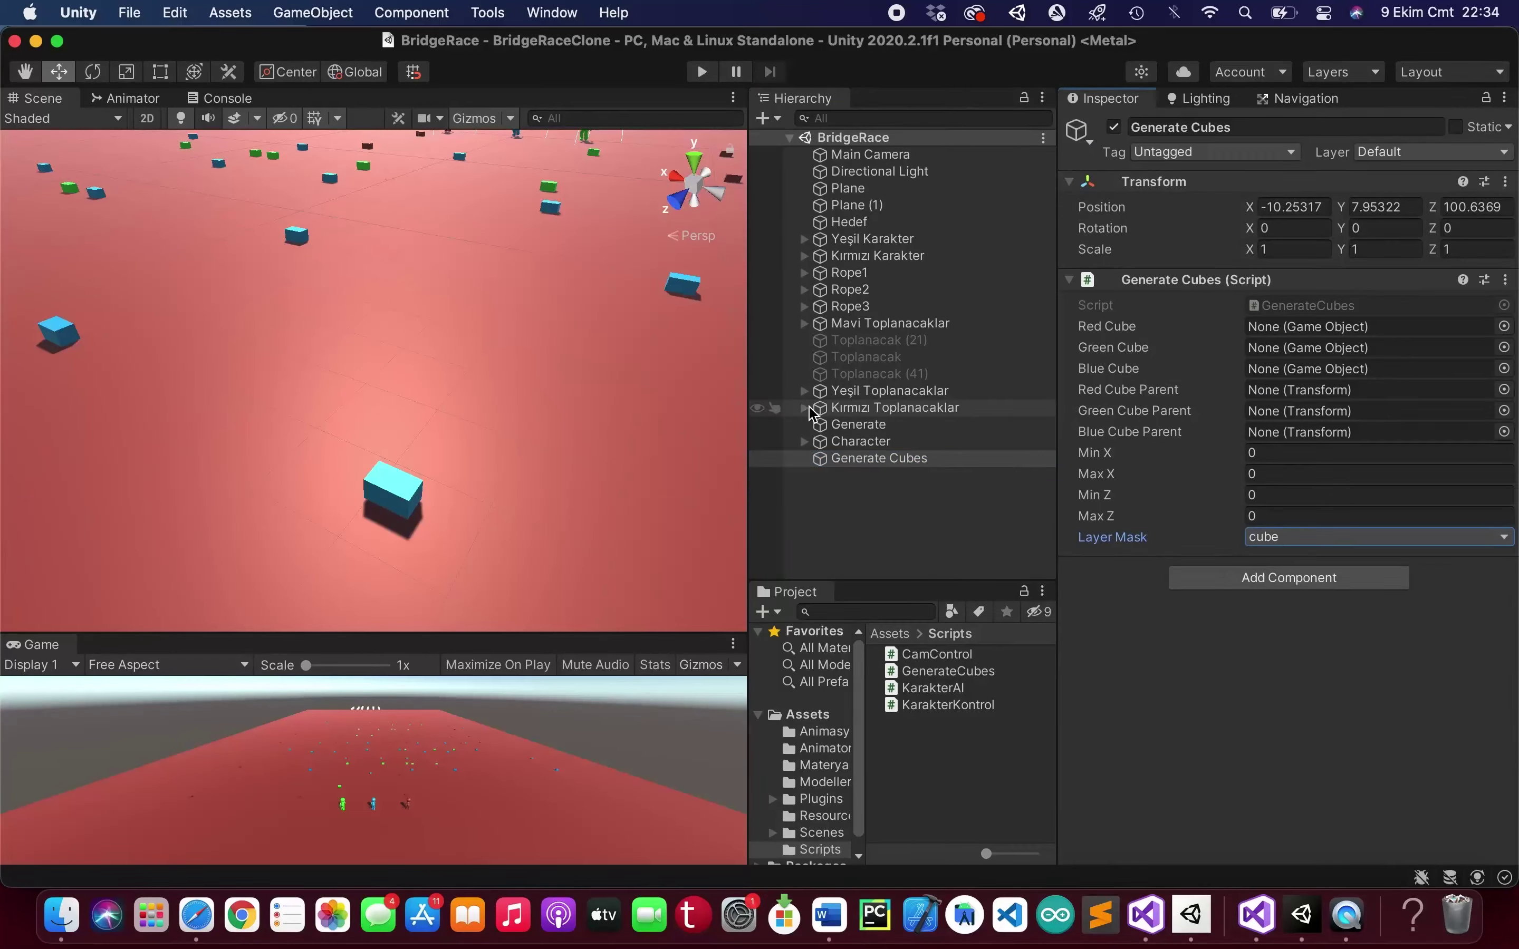
- Expand the red collectibles group and select its first cube
click(804, 407)
click(885, 424)
scroll(879, 440, down, 5)
- Put the red collectibles Toplanacak (20) through (40) on the cube layer
shift+click(875, 520)
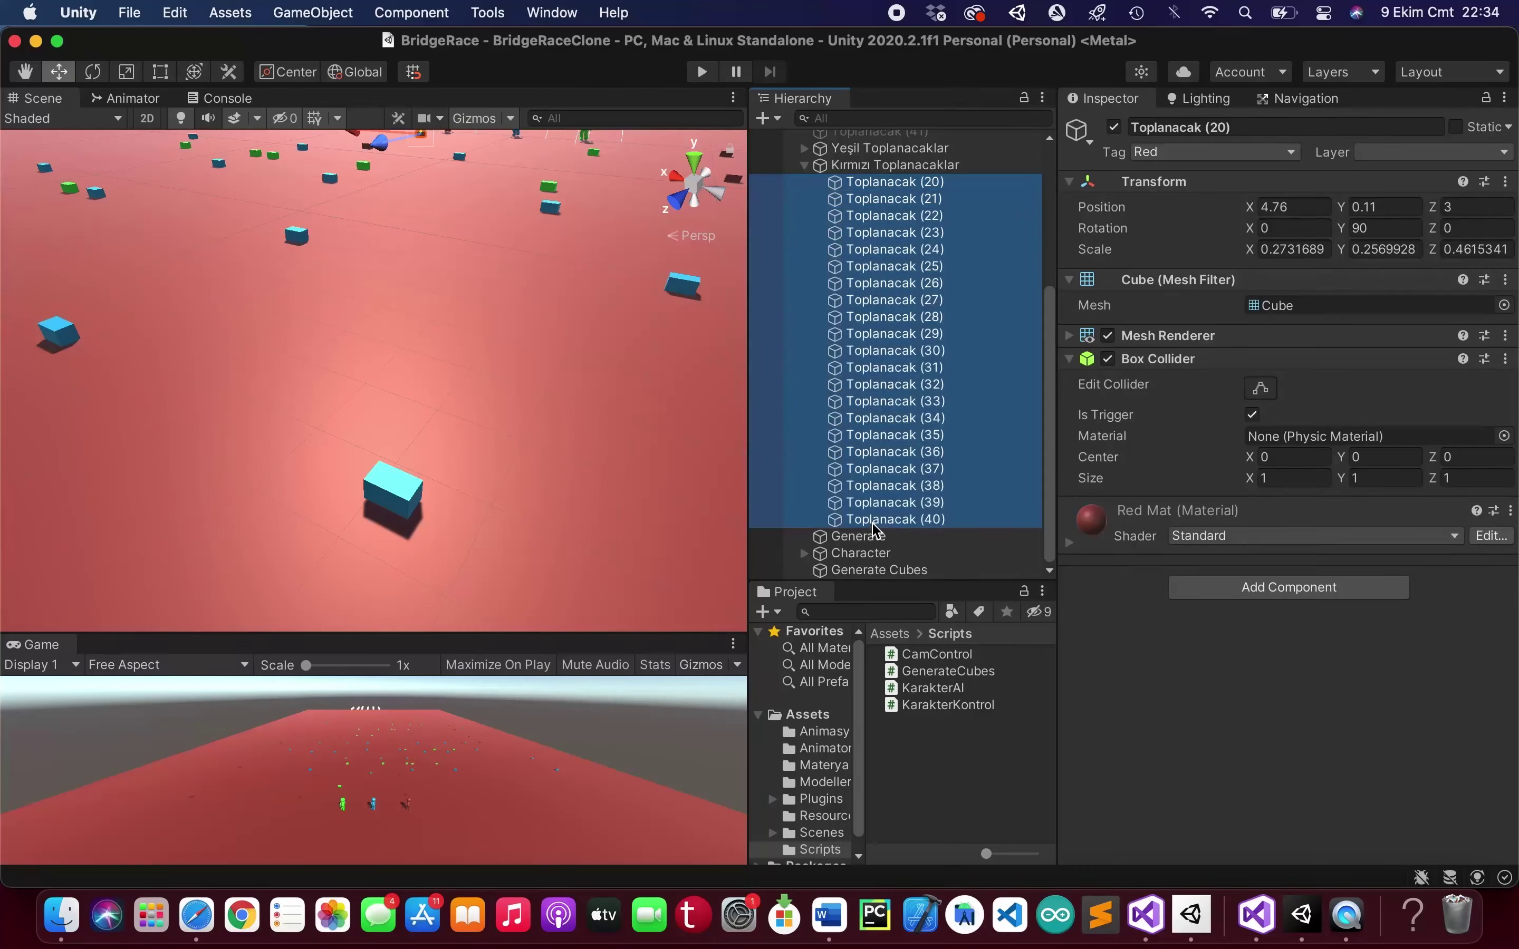
click(1256, 152)
click(1391, 152)
click(1390, 151)
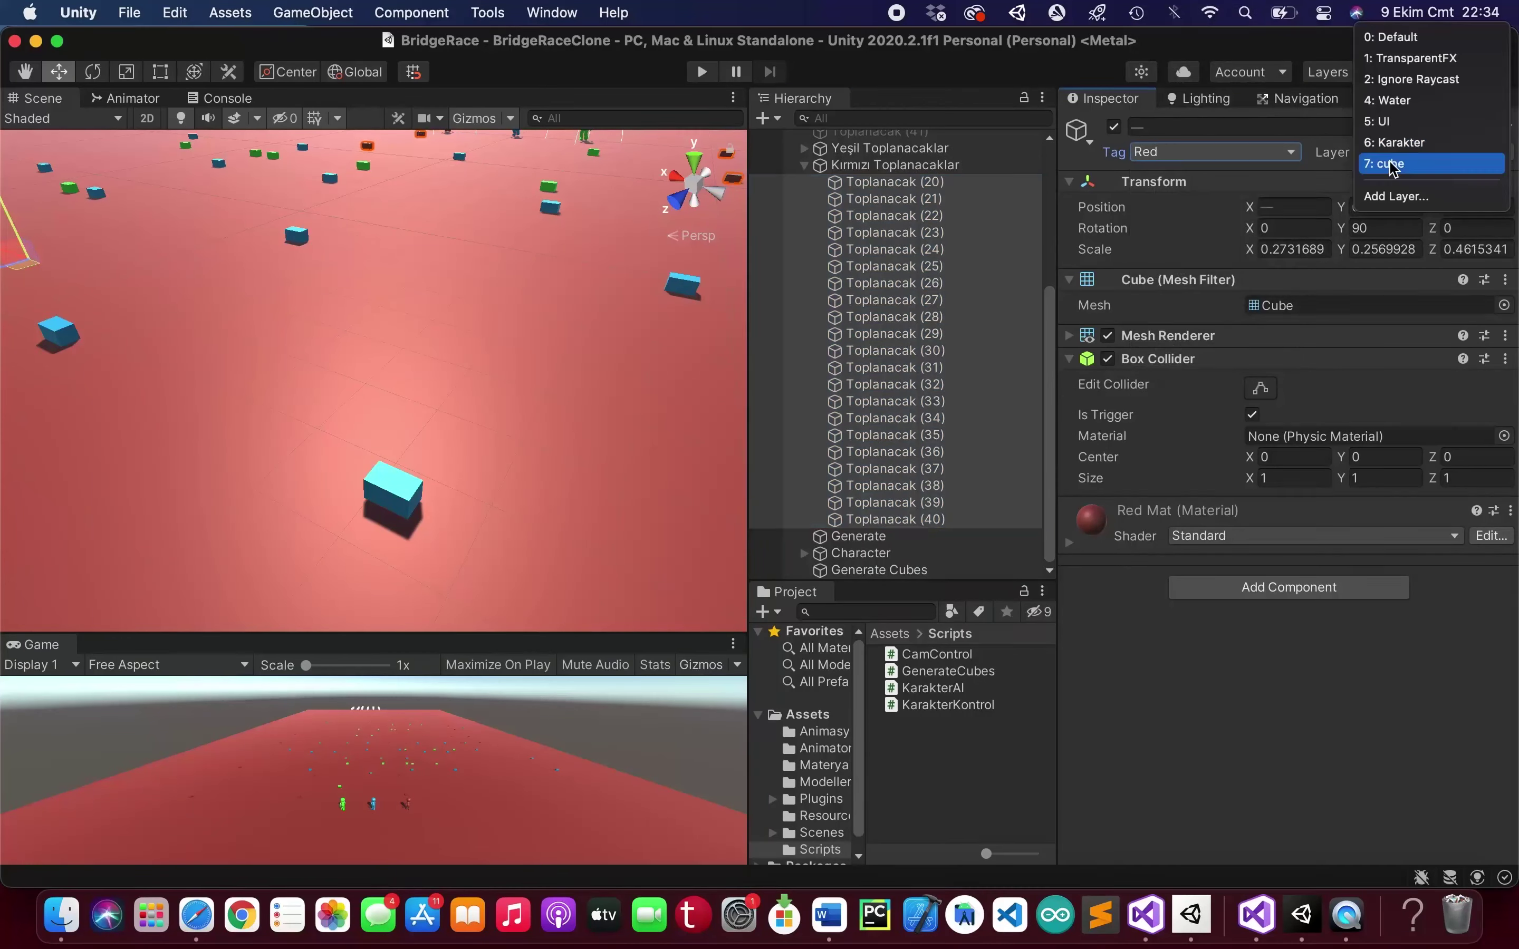
click(1390, 164)
click(804, 165)
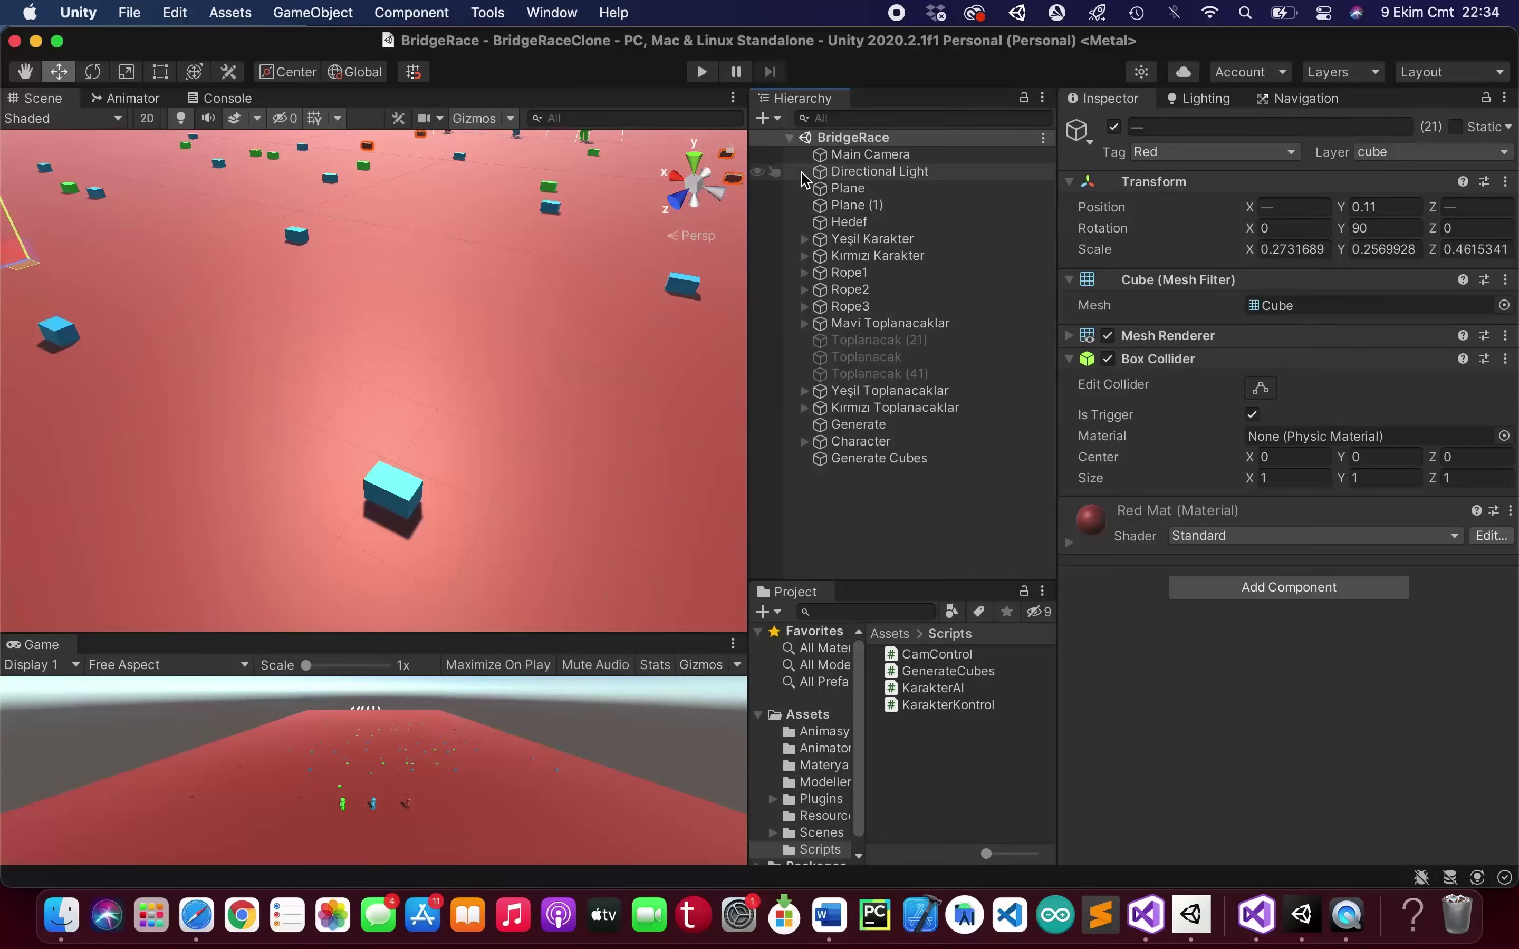
- Select all green collectibles and set their layer to cube
click(878, 374)
click(803, 390)
click(851, 408)
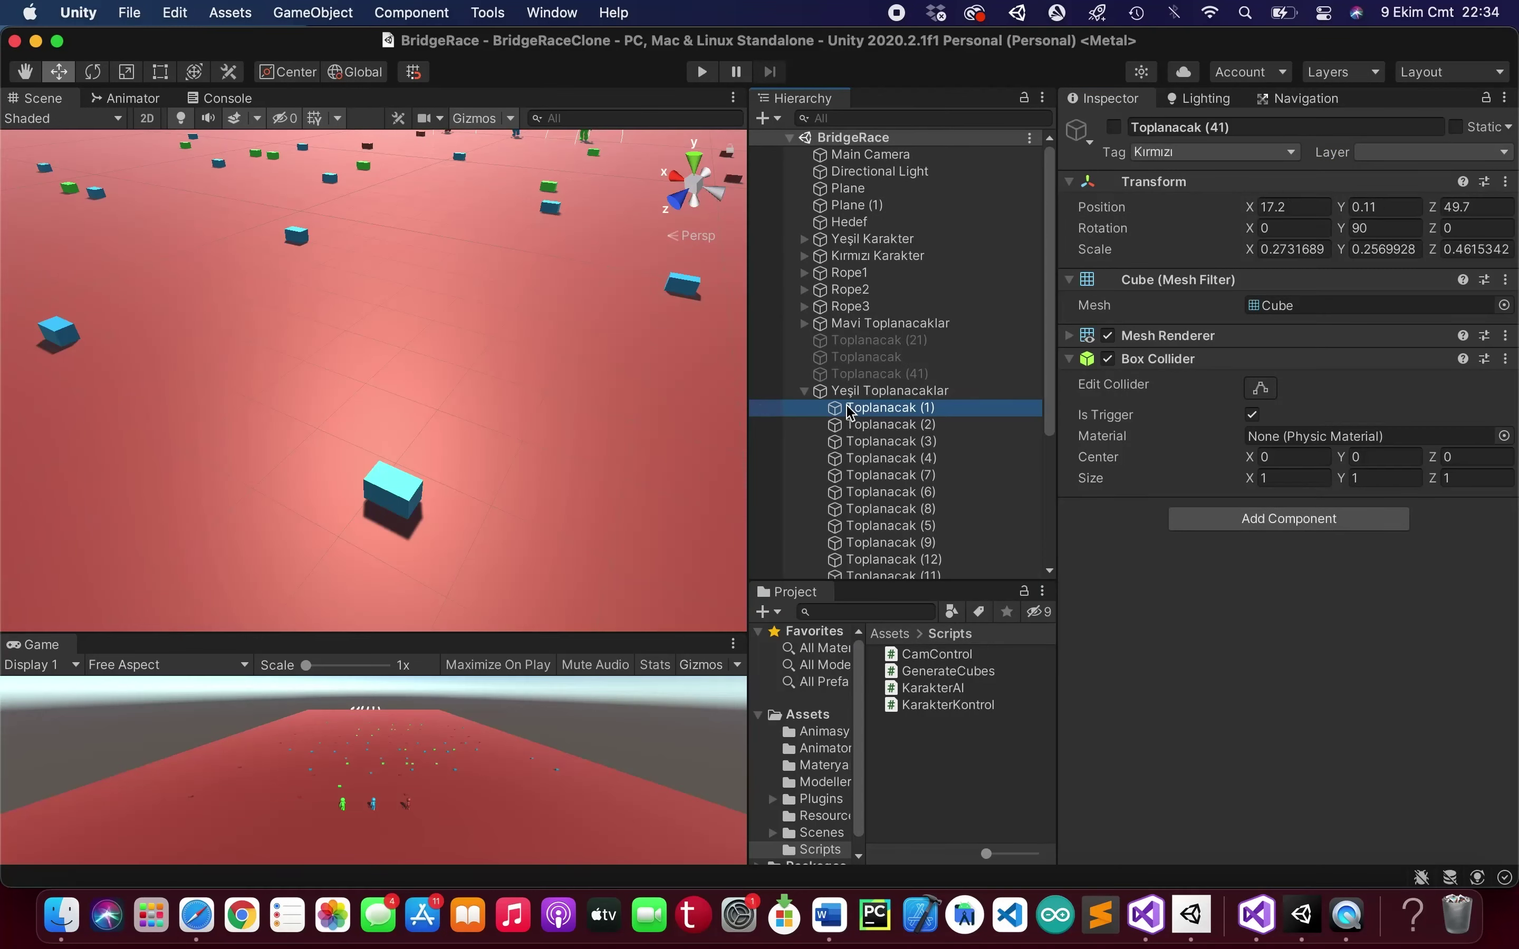
scroll(879, 408, down, 5)
scroll(891, 471, down, 3)
shift+click(891, 502)
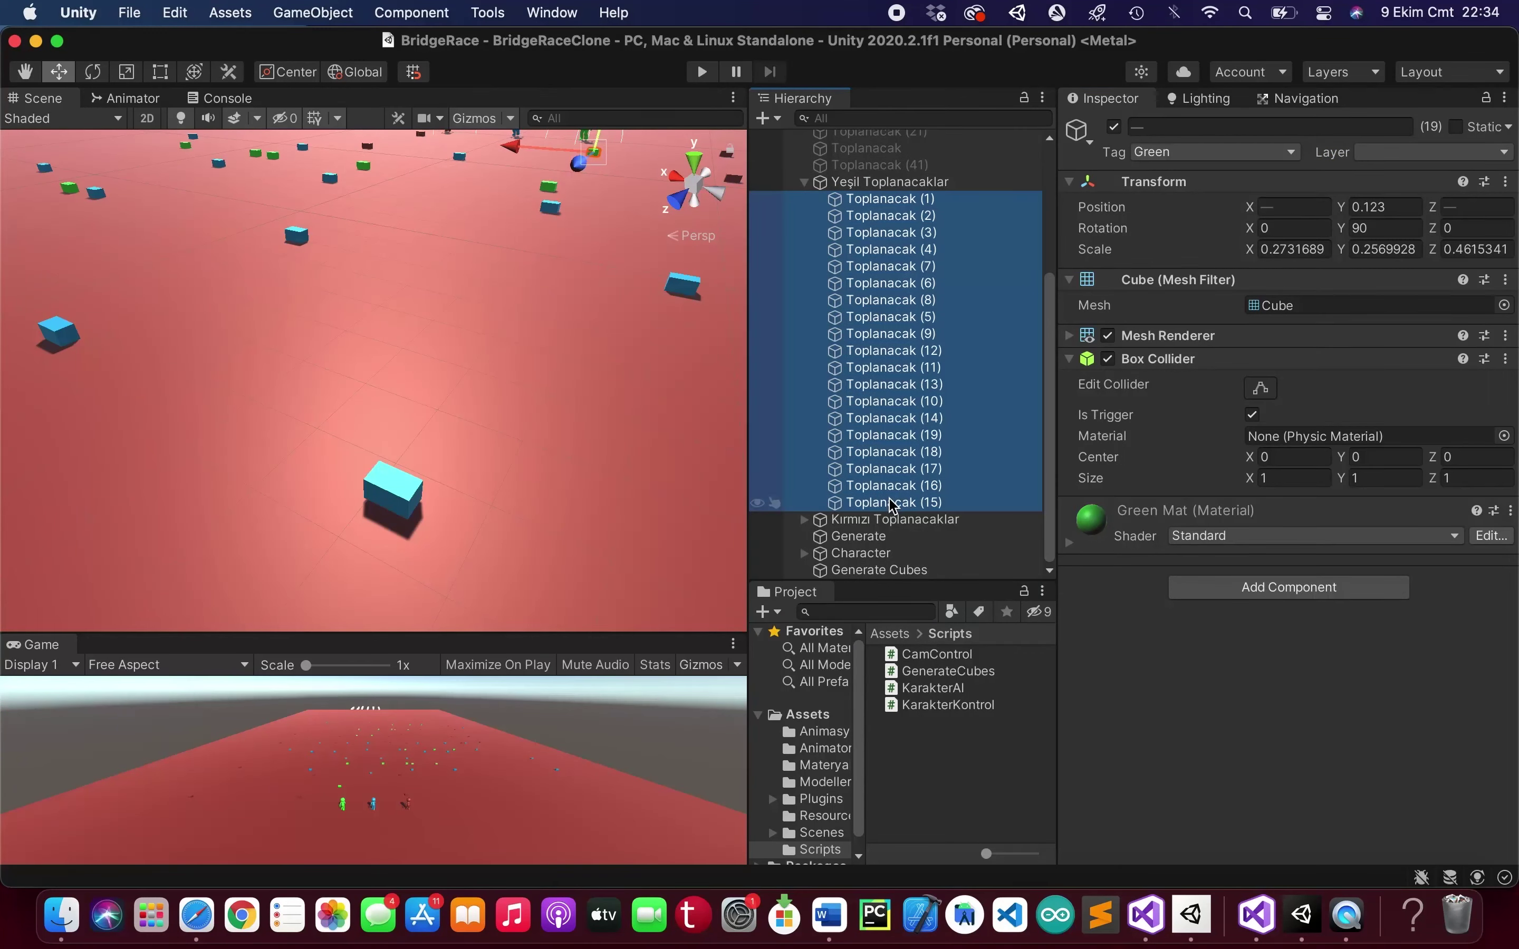
click(1400, 154)
click(1401, 165)
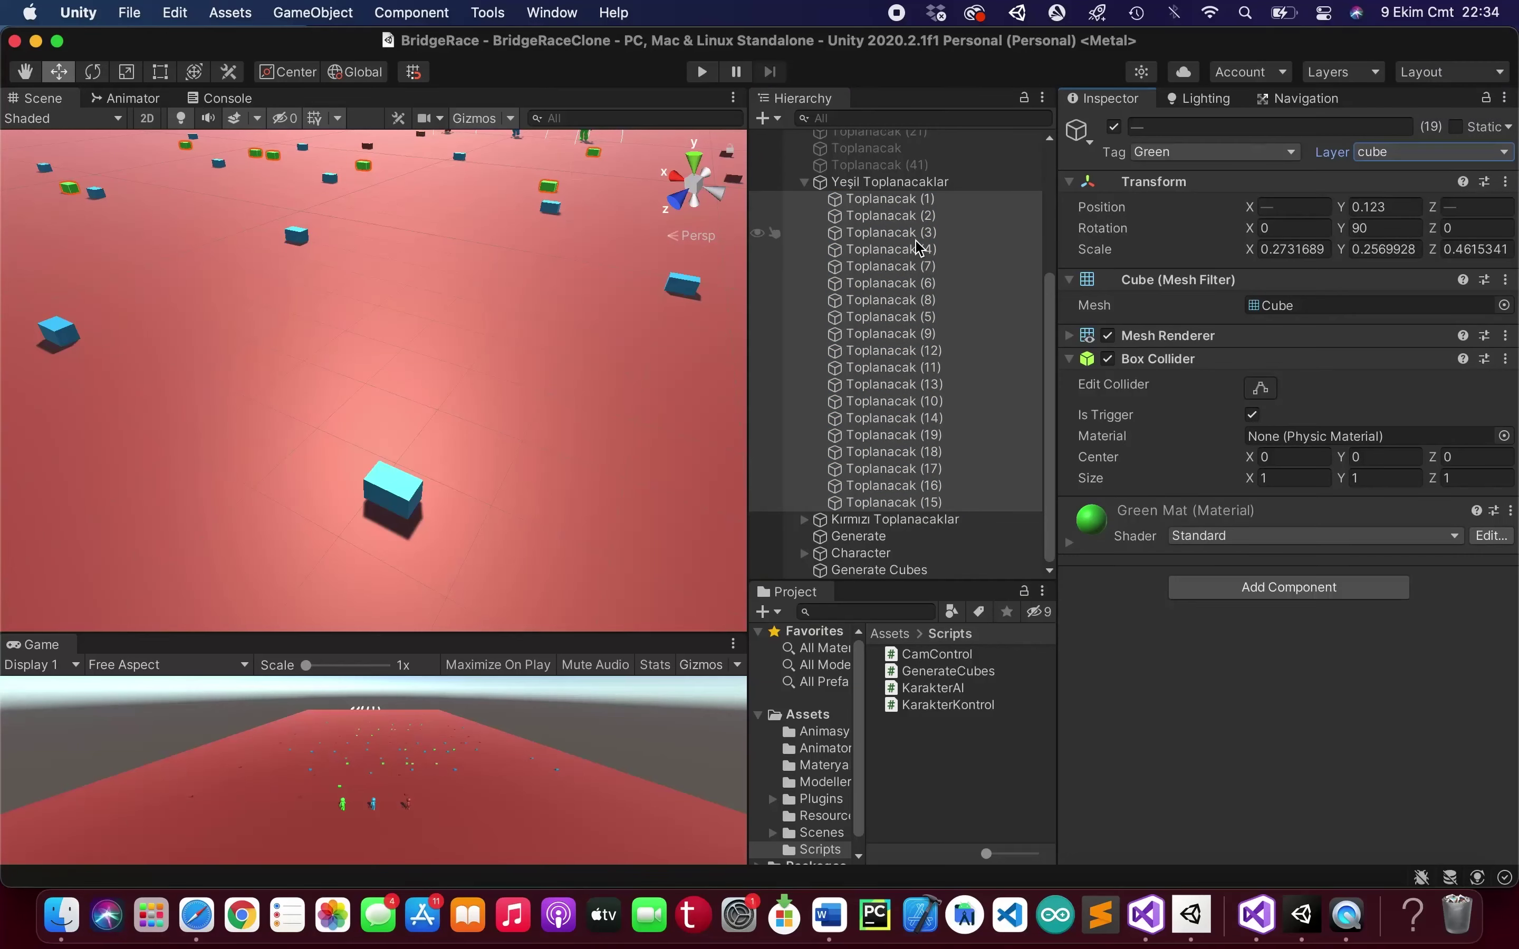
click(804, 181)
- Set the blue collectibles through Toplanacak (48) to the cube layer and verify
click(804, 323)
click(879, 340)
scroll(878, 376, down, 3)
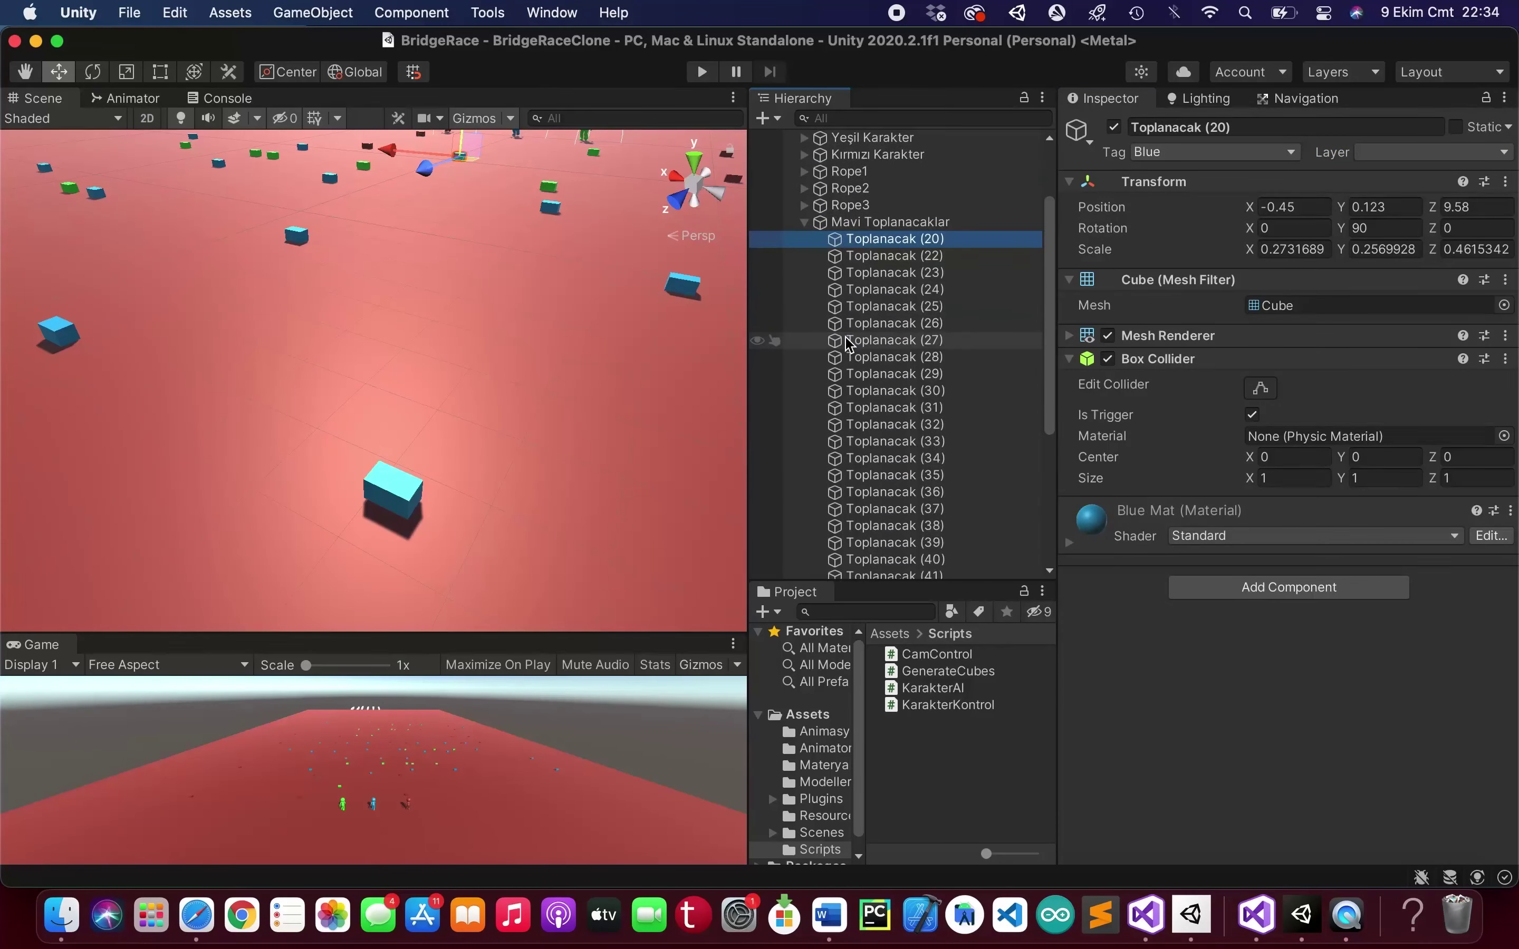
scroll(866, 408, down, 5)
shift+click(891, 434)
click(1434, 154)
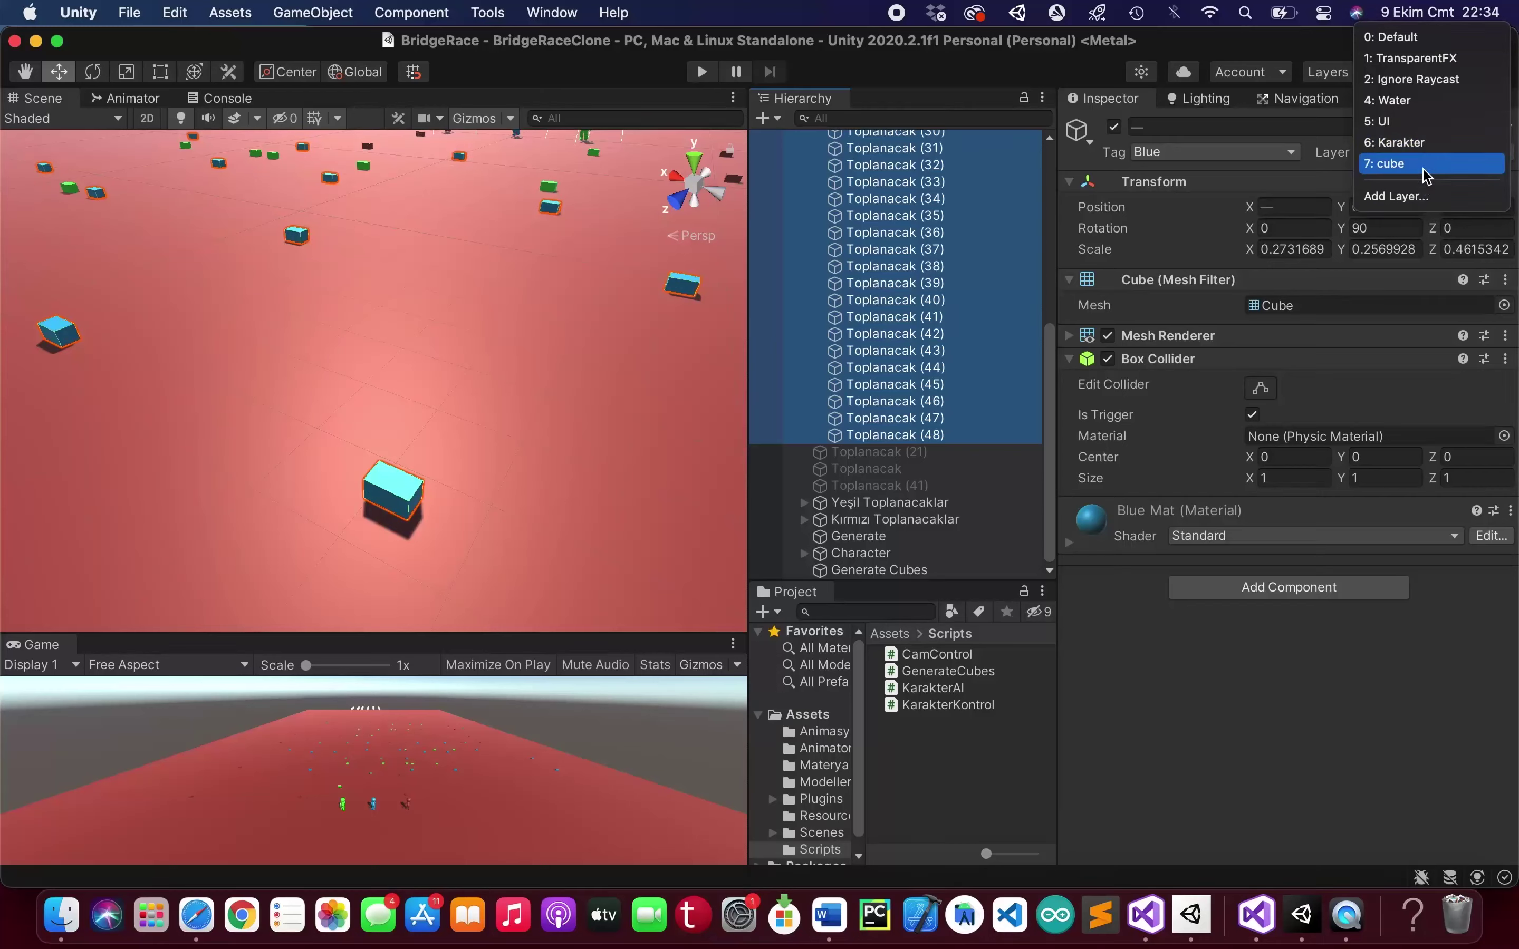
click(1425, 171)
scroll(972, 326, up, 3)
scroll(972, 326, up, 5)
click(941, 342)
click(915, 478)
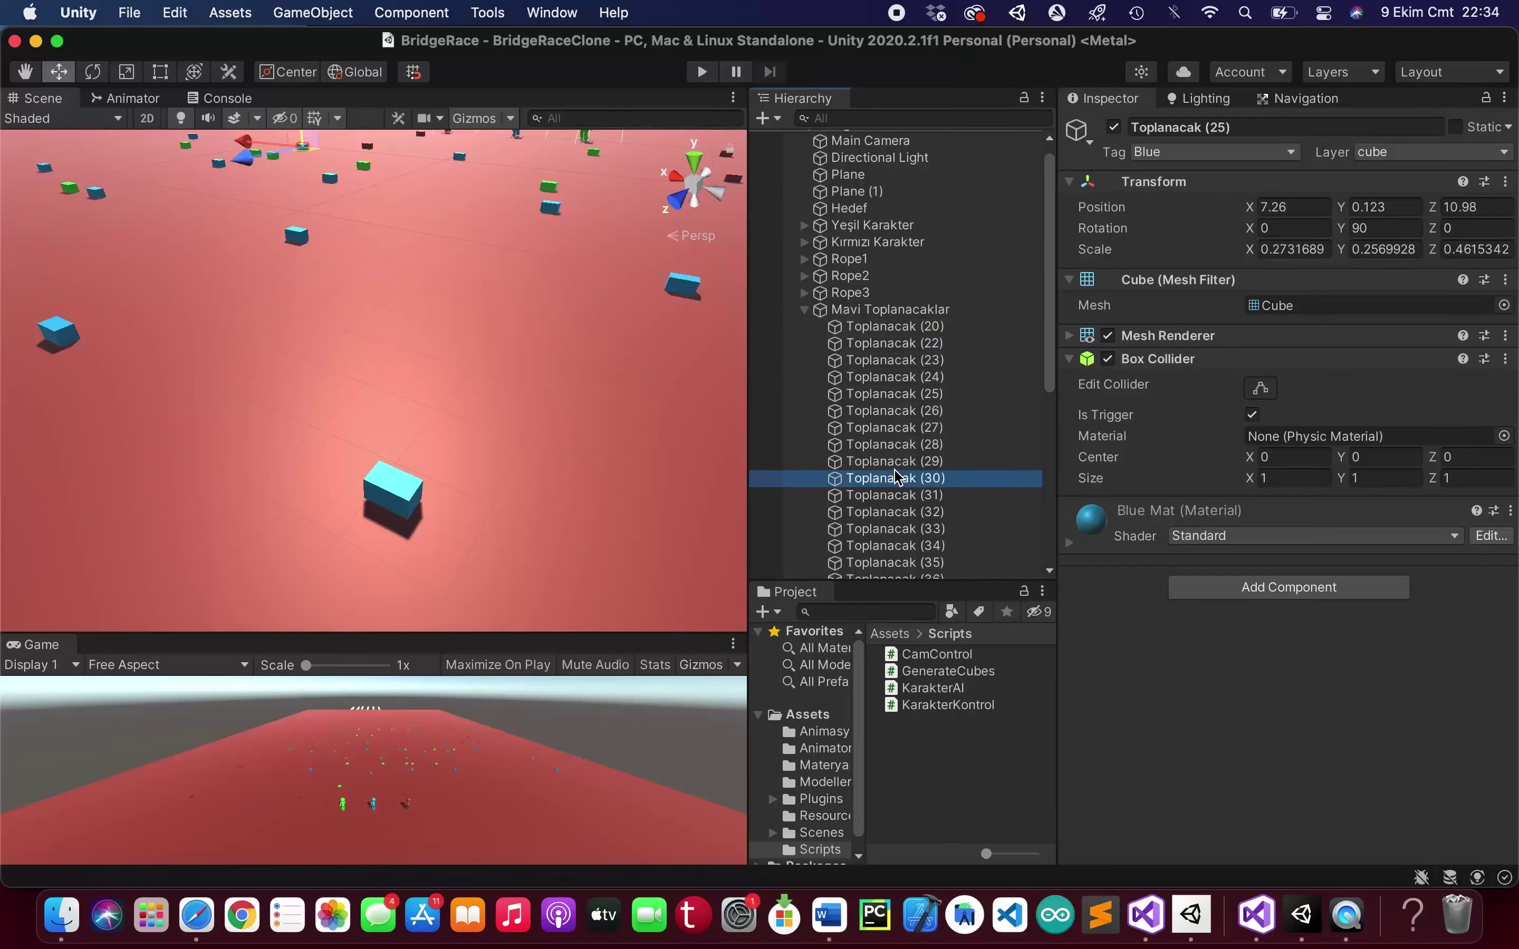
- Assign Mavi Toplanacaklar as the Blue Cube Parent on Generate Cubes
click(809, 310)
click(809, 309)
click(804, 307)
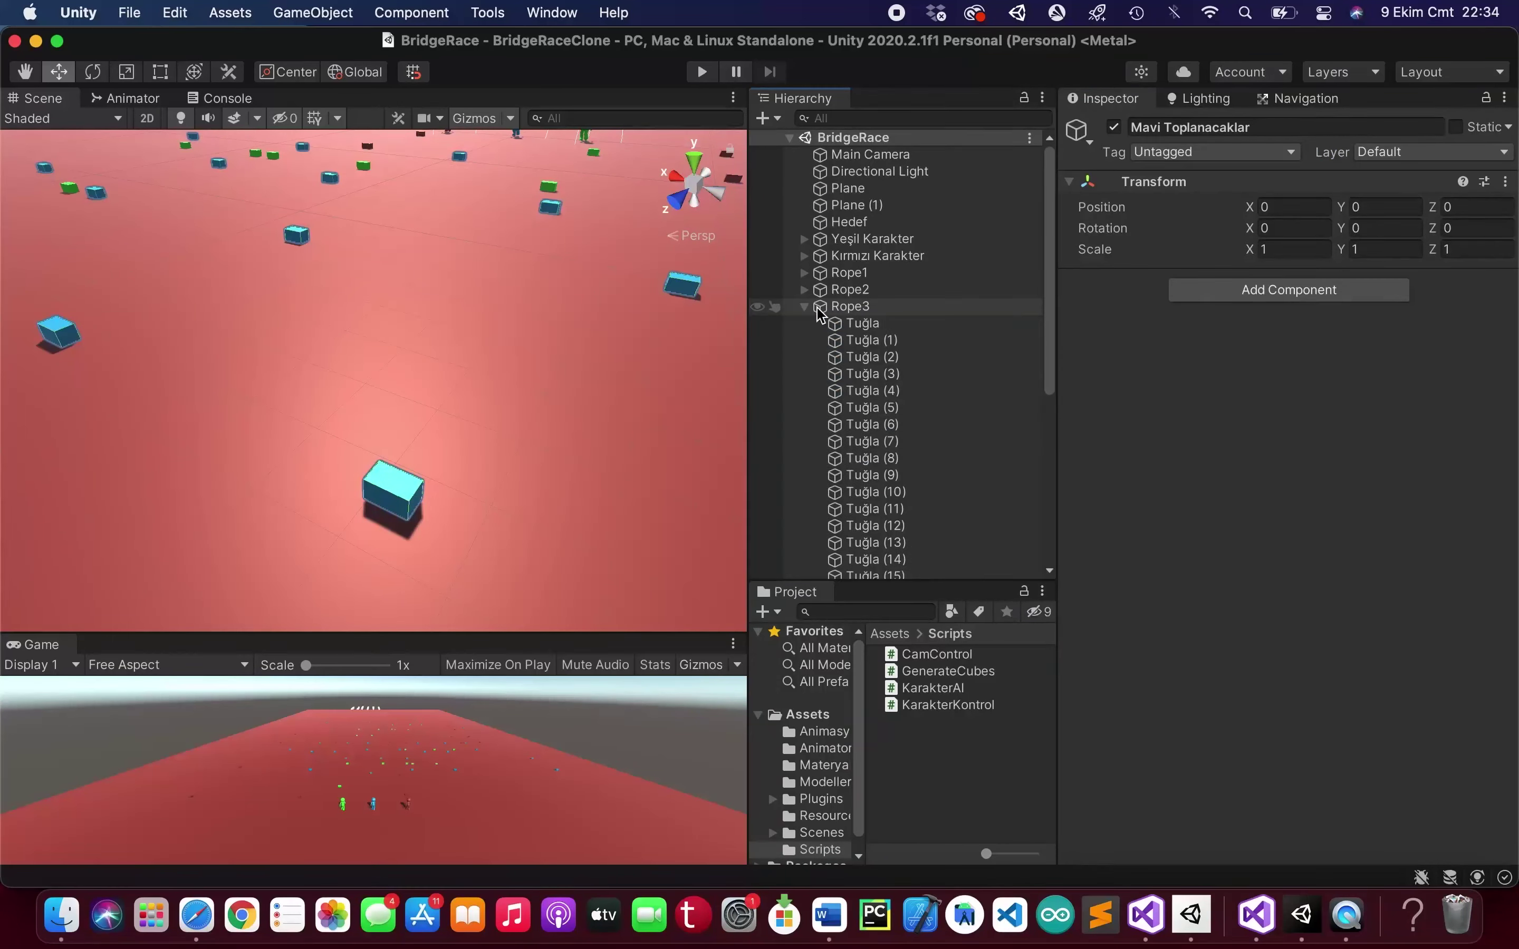
click(804, 306)
click(878, 458)
mouse_move(891, 323)
mouse_down()
mouse_move(1249, 405)
mouse_move(1255, 432)
mouse_up()
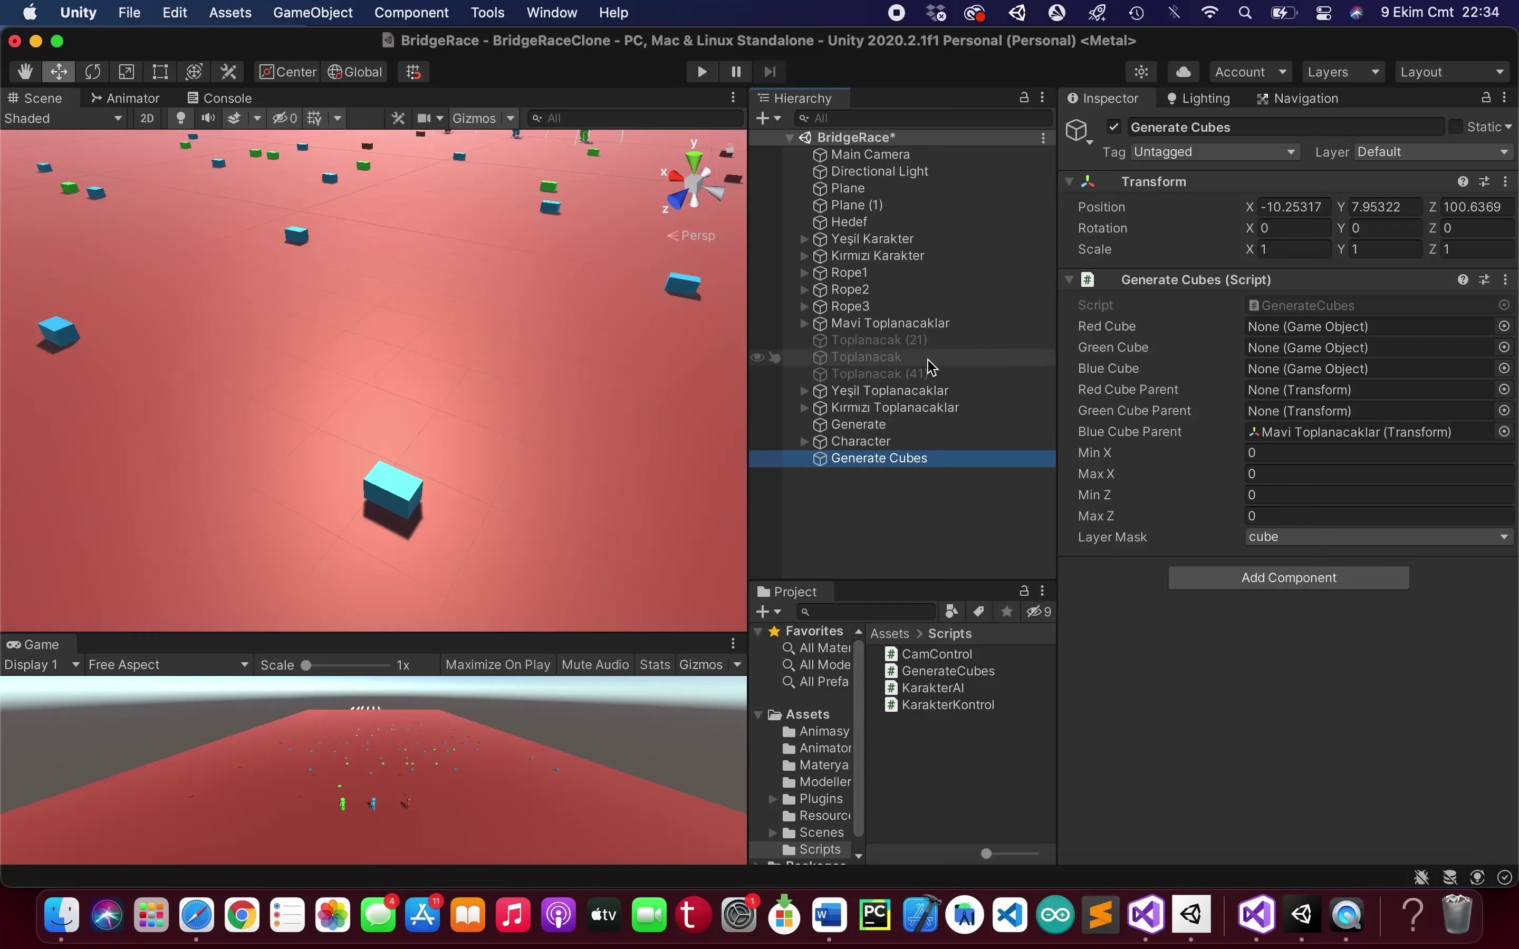
- Set Yeşil and Kırmızı Toplanacaklar as Green/Red Cube Parents; move Toplanacak (41) out
drag(879, 391, 1343, 415)
mouse_move(935, 406)
mouse_down()
mouse_move(1292, 385)
mouse_move(1267, 390)
mouse_up()
click(810, 411)
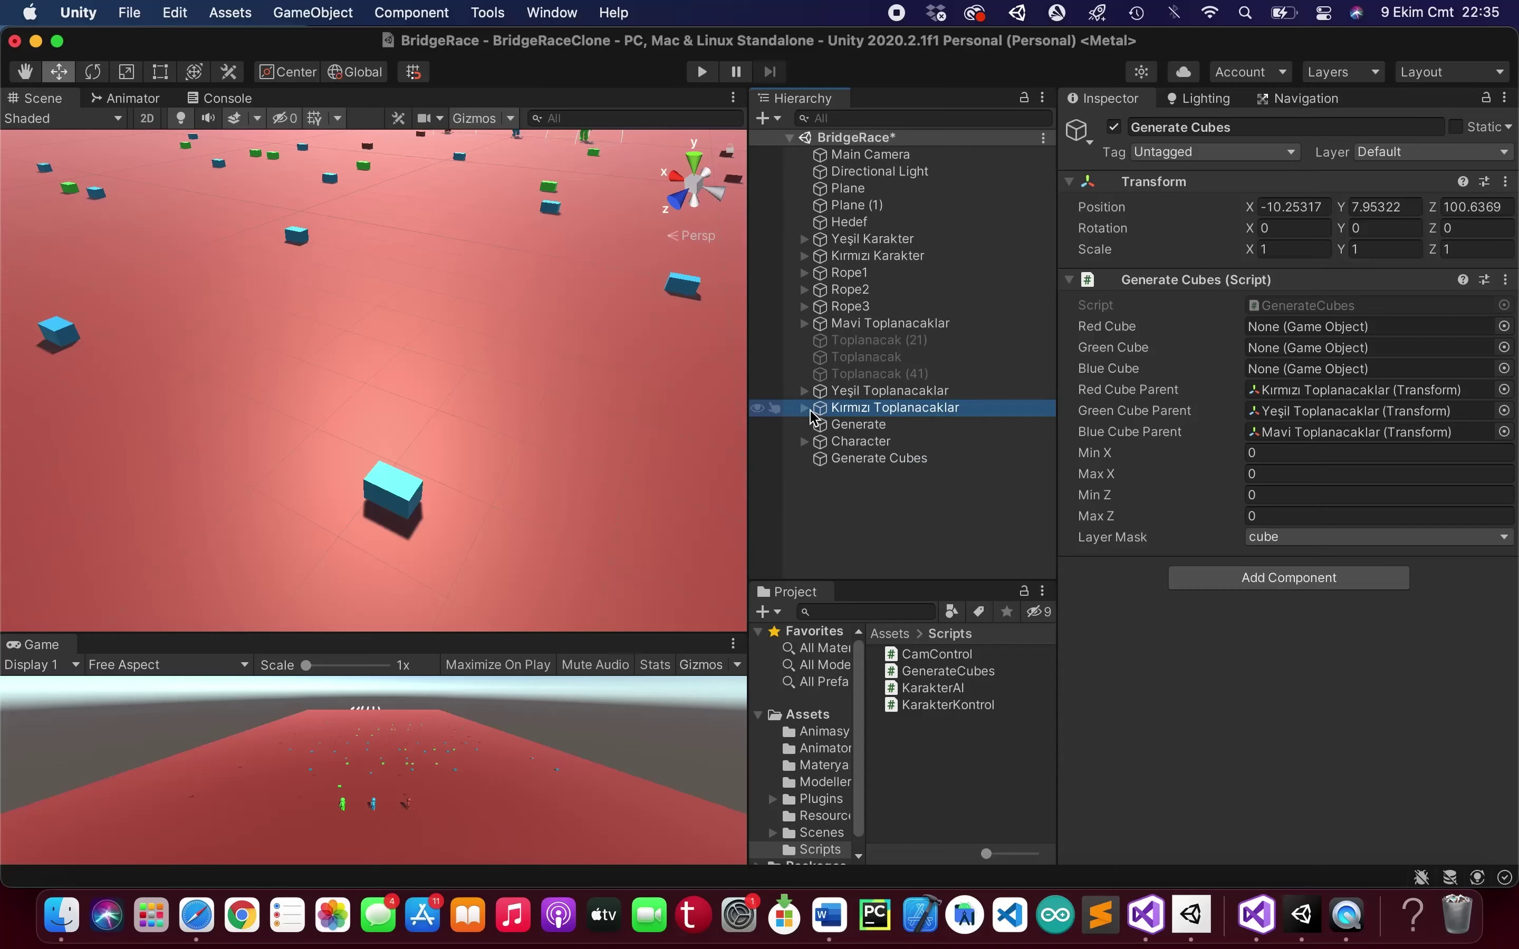
click(805, 408)
mouse_move(885, 520)
mouse_down()
mouse_move(909, 168)
mouse_move(912, 520)
mouse_up()
drag(914, 391, 862, 214)
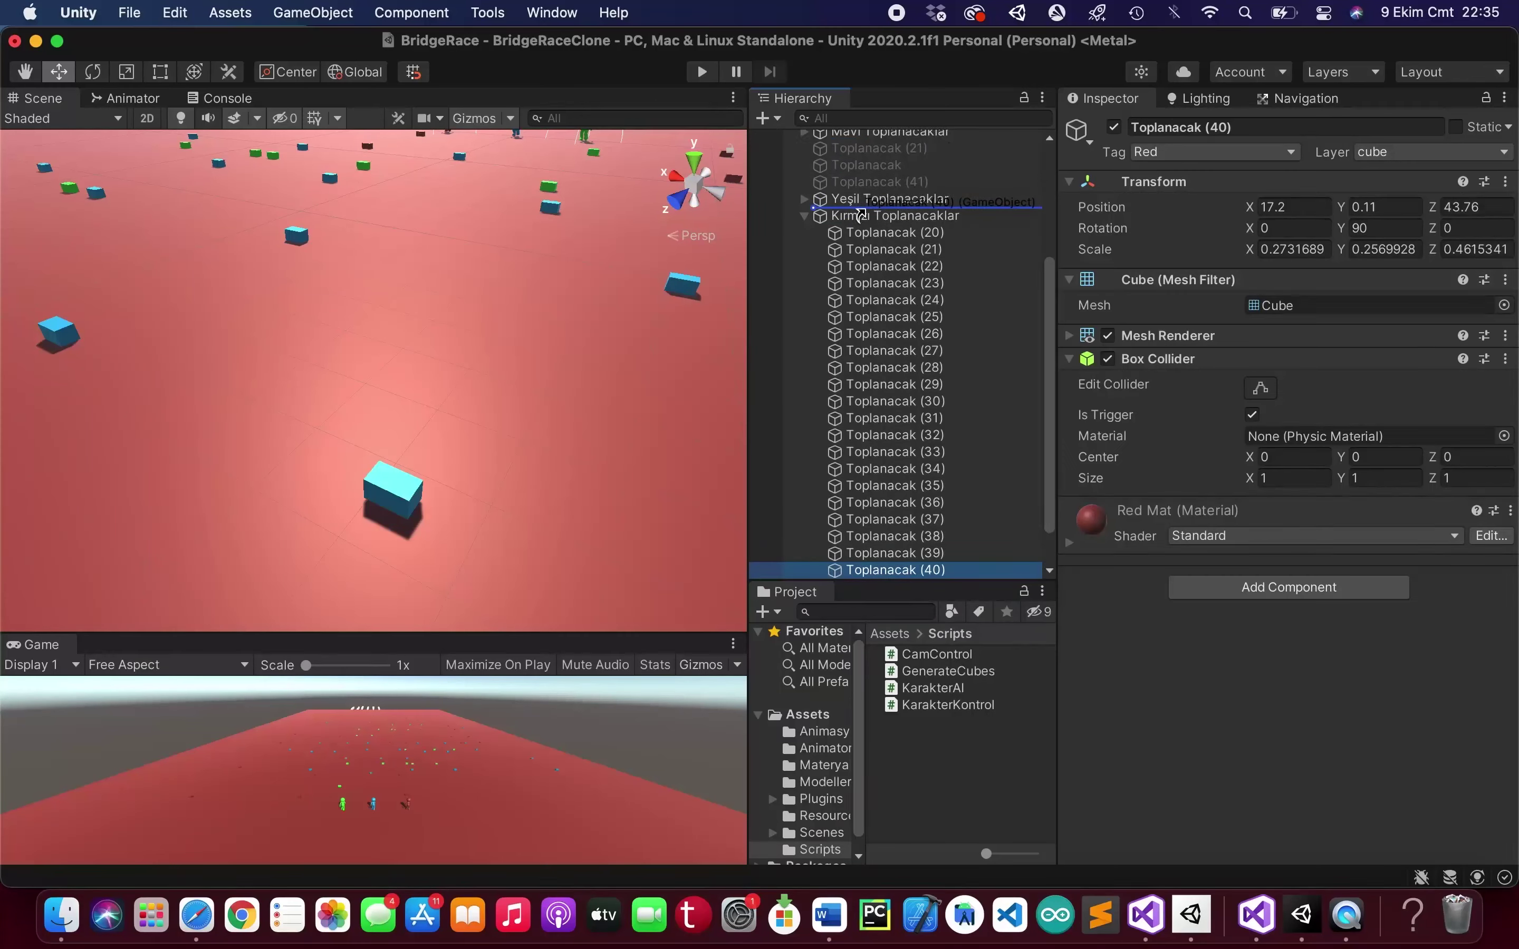
mouse_move(862, 214)
mouse_down()
mouse_move(953, 521)
mouse_move(855, 424)
mouse_move(818, 432)
mouse_up()
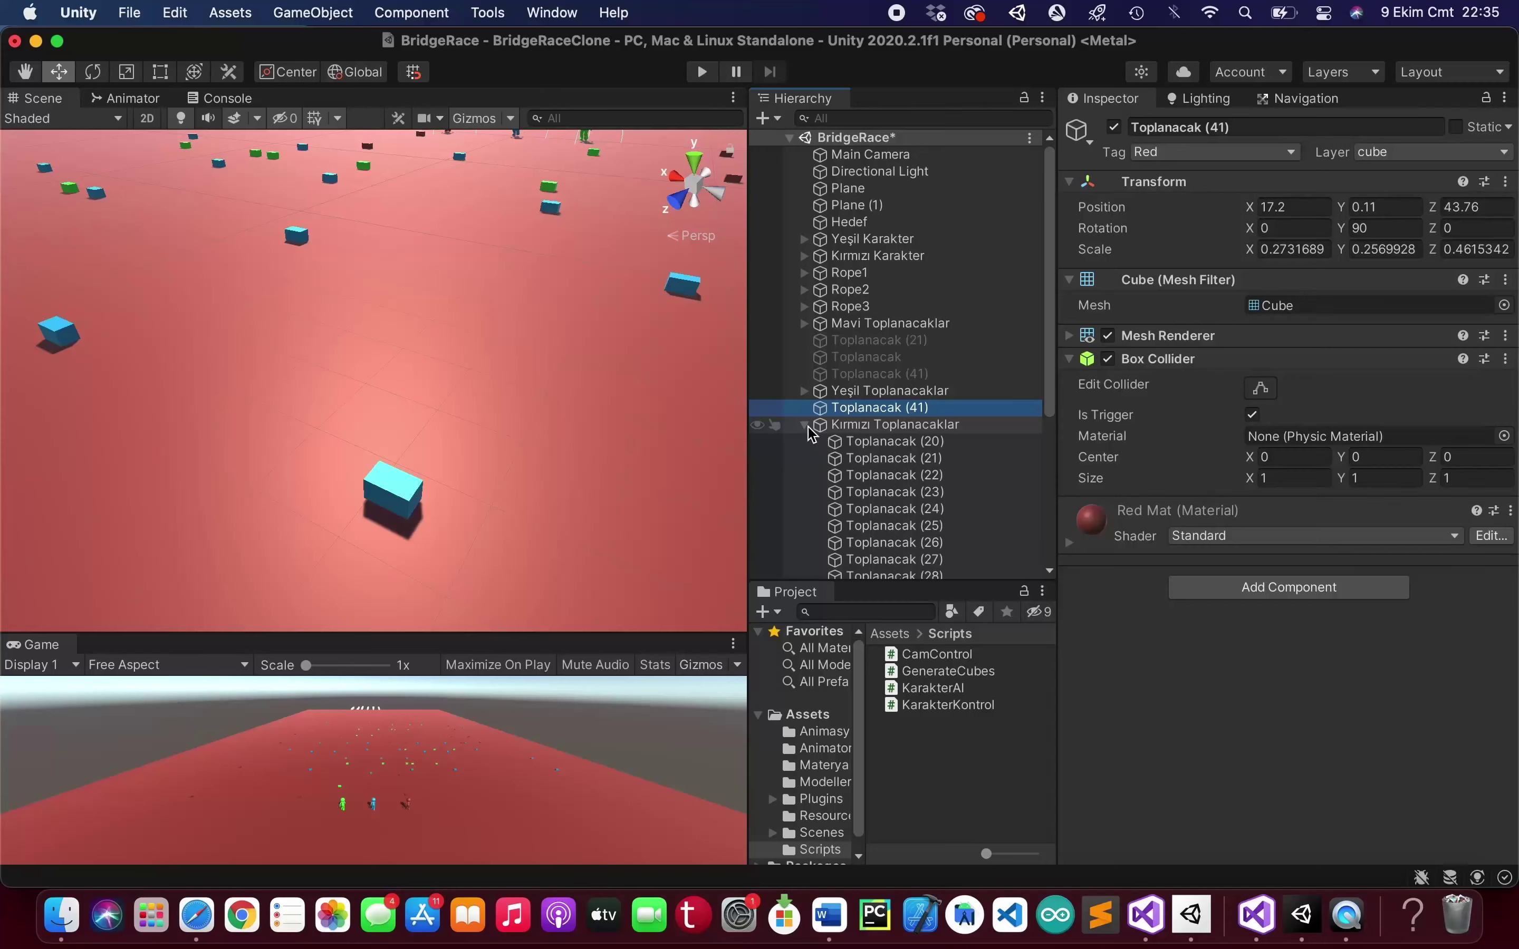
click(806, 428)
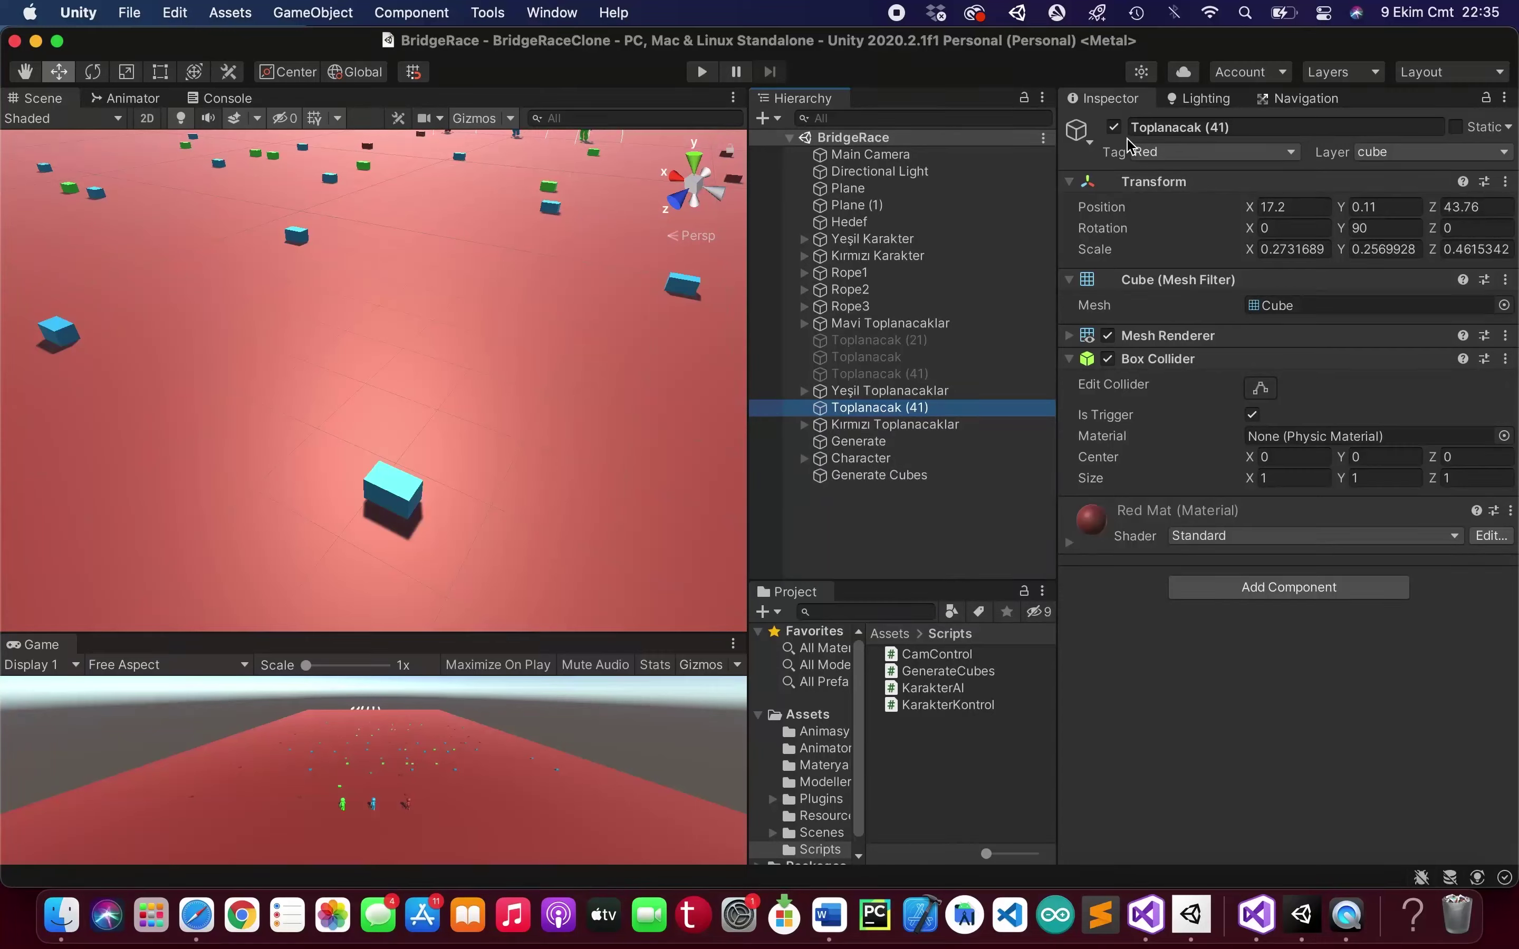
- Deactivate Toplanacak (41) and assign it as the Red Cube template
click(1113, 126)
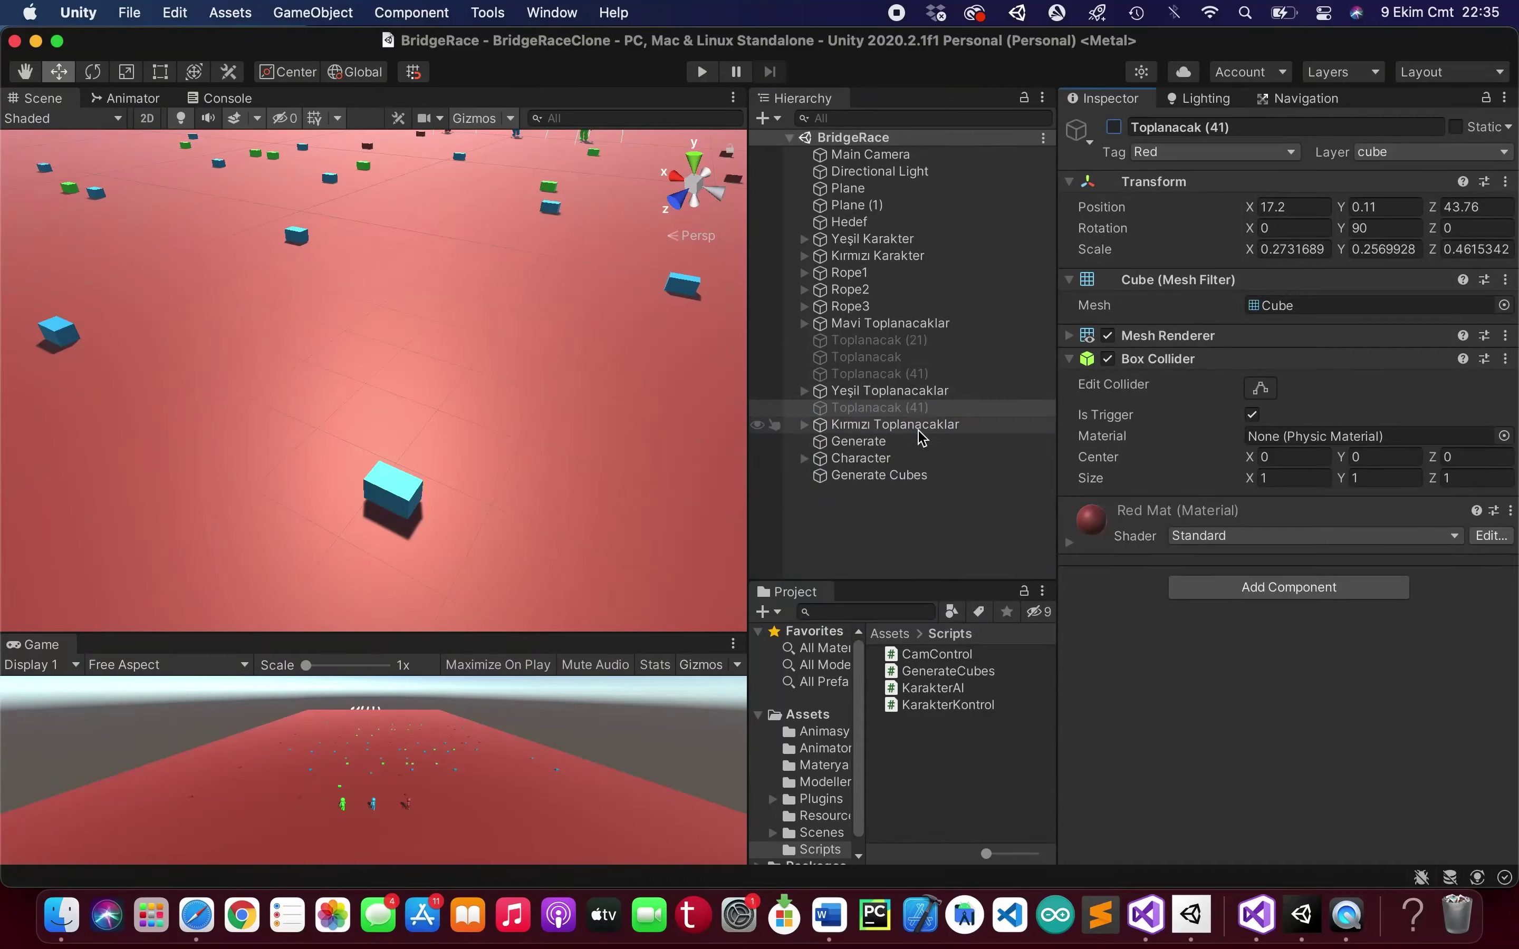
click(898, 476)
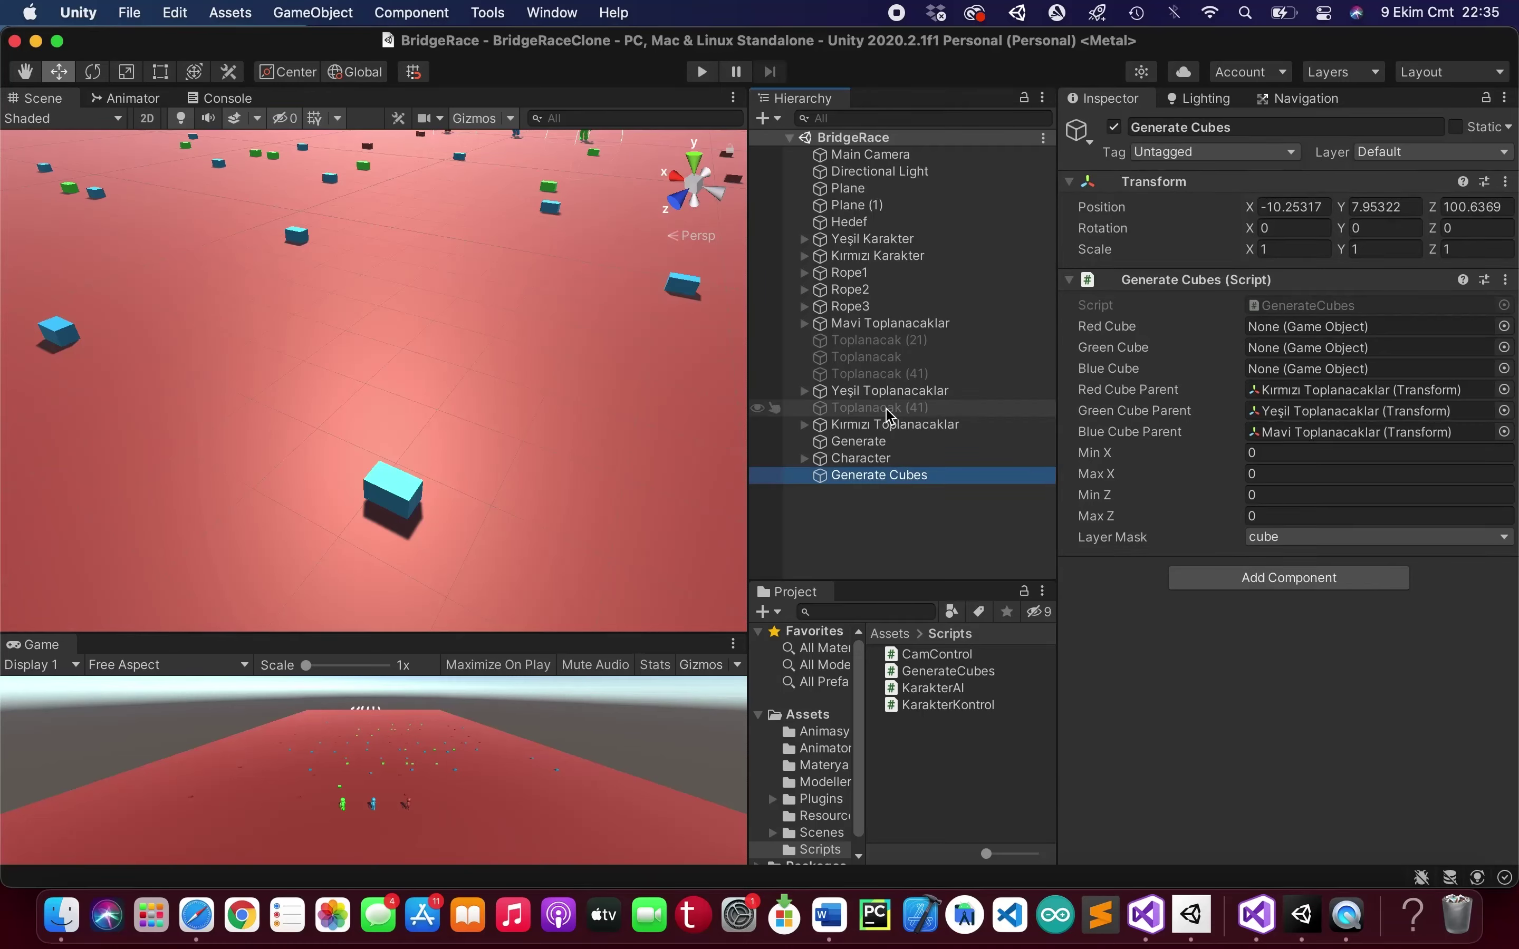
click(887, 408)
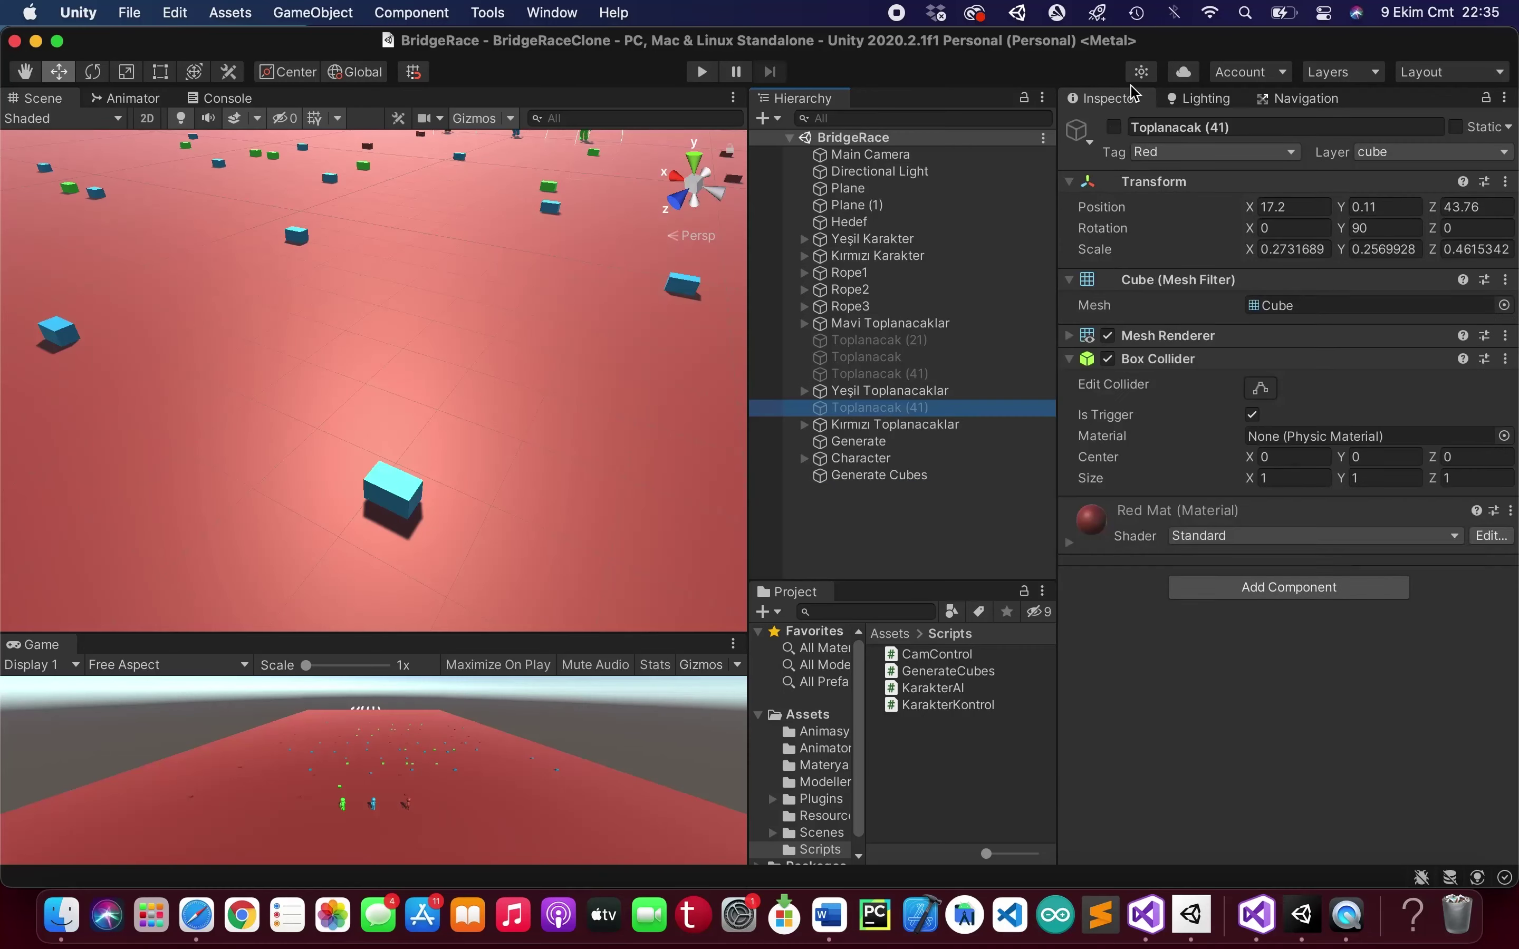
click(897, 475)
drag(878, 408, 1281, 333)
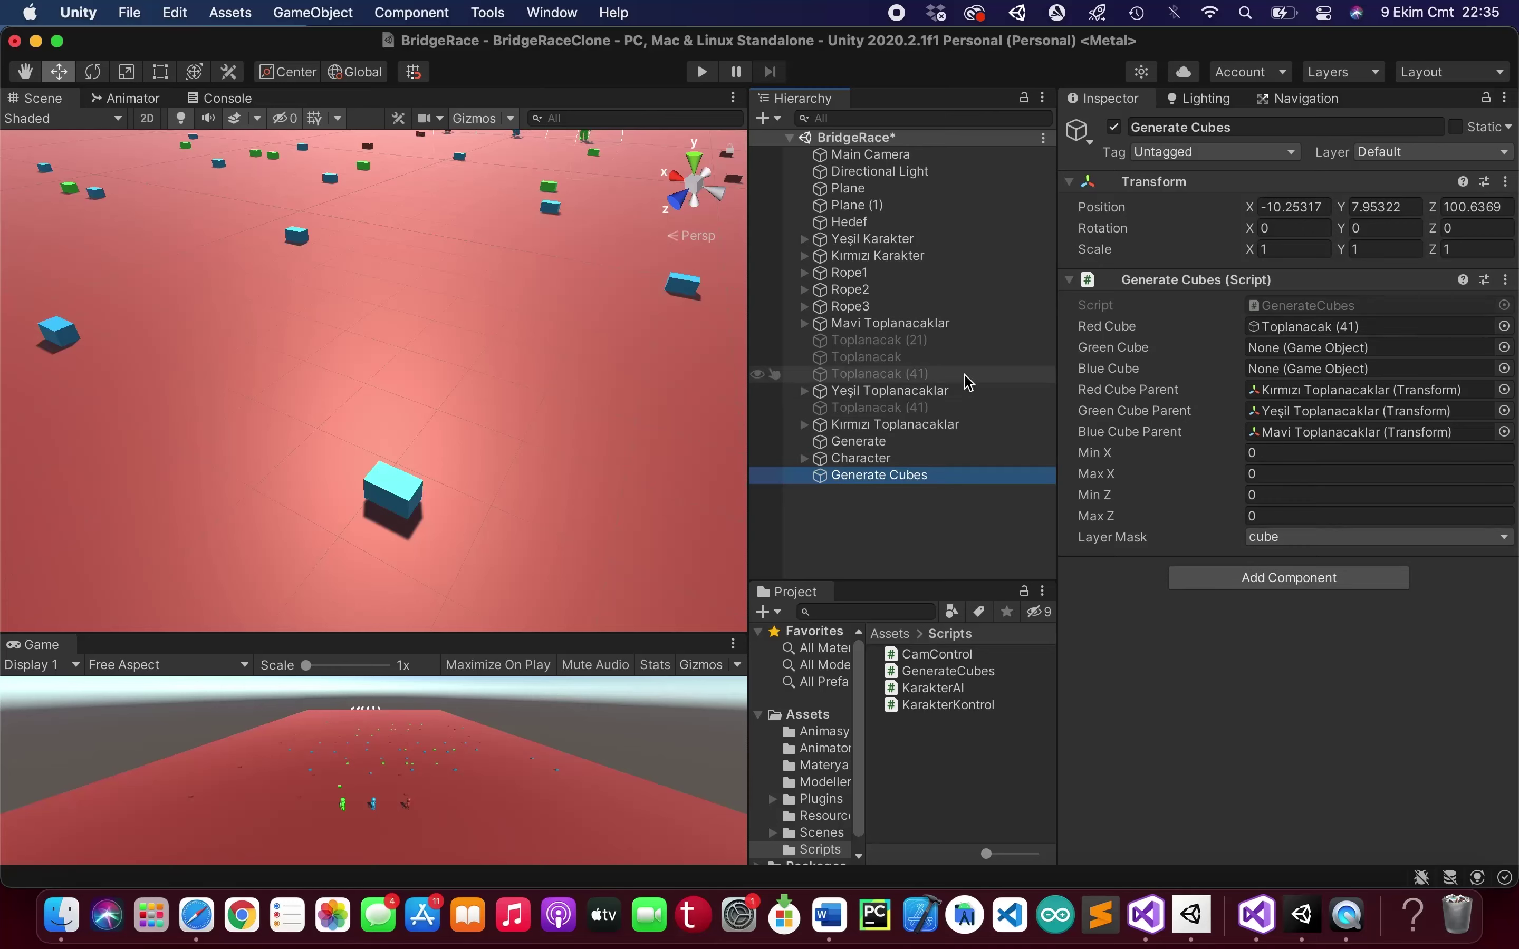
- Move green Toplanacak (20) to the scene root and begin renaming it 'green generate'
click(858, 390)
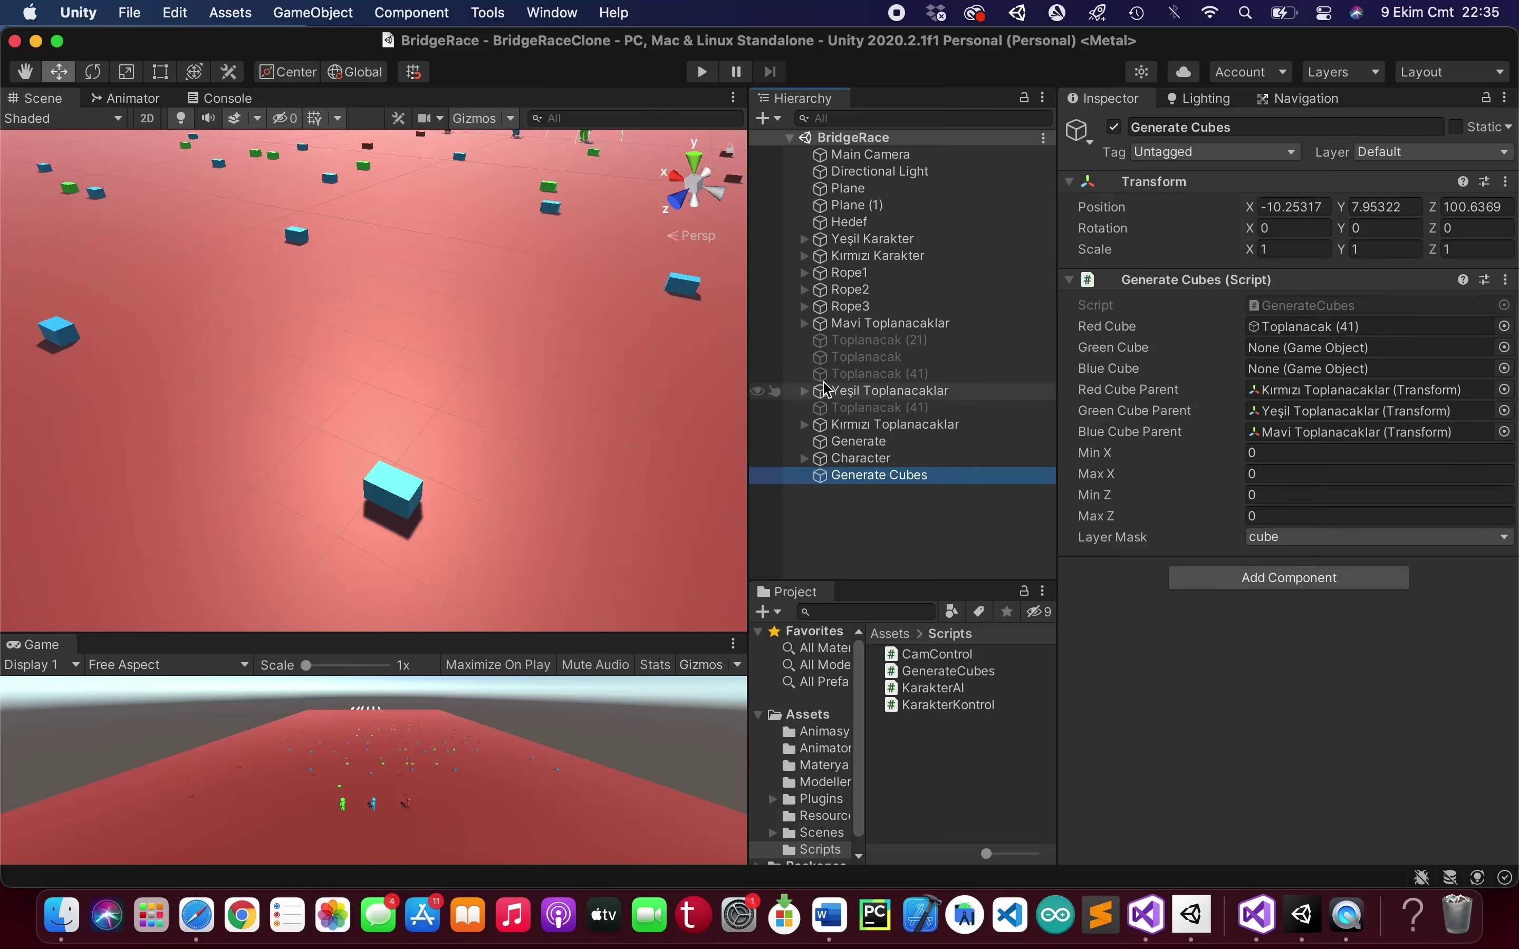
click(804, 391)
scroll(875, 502, down, 5)
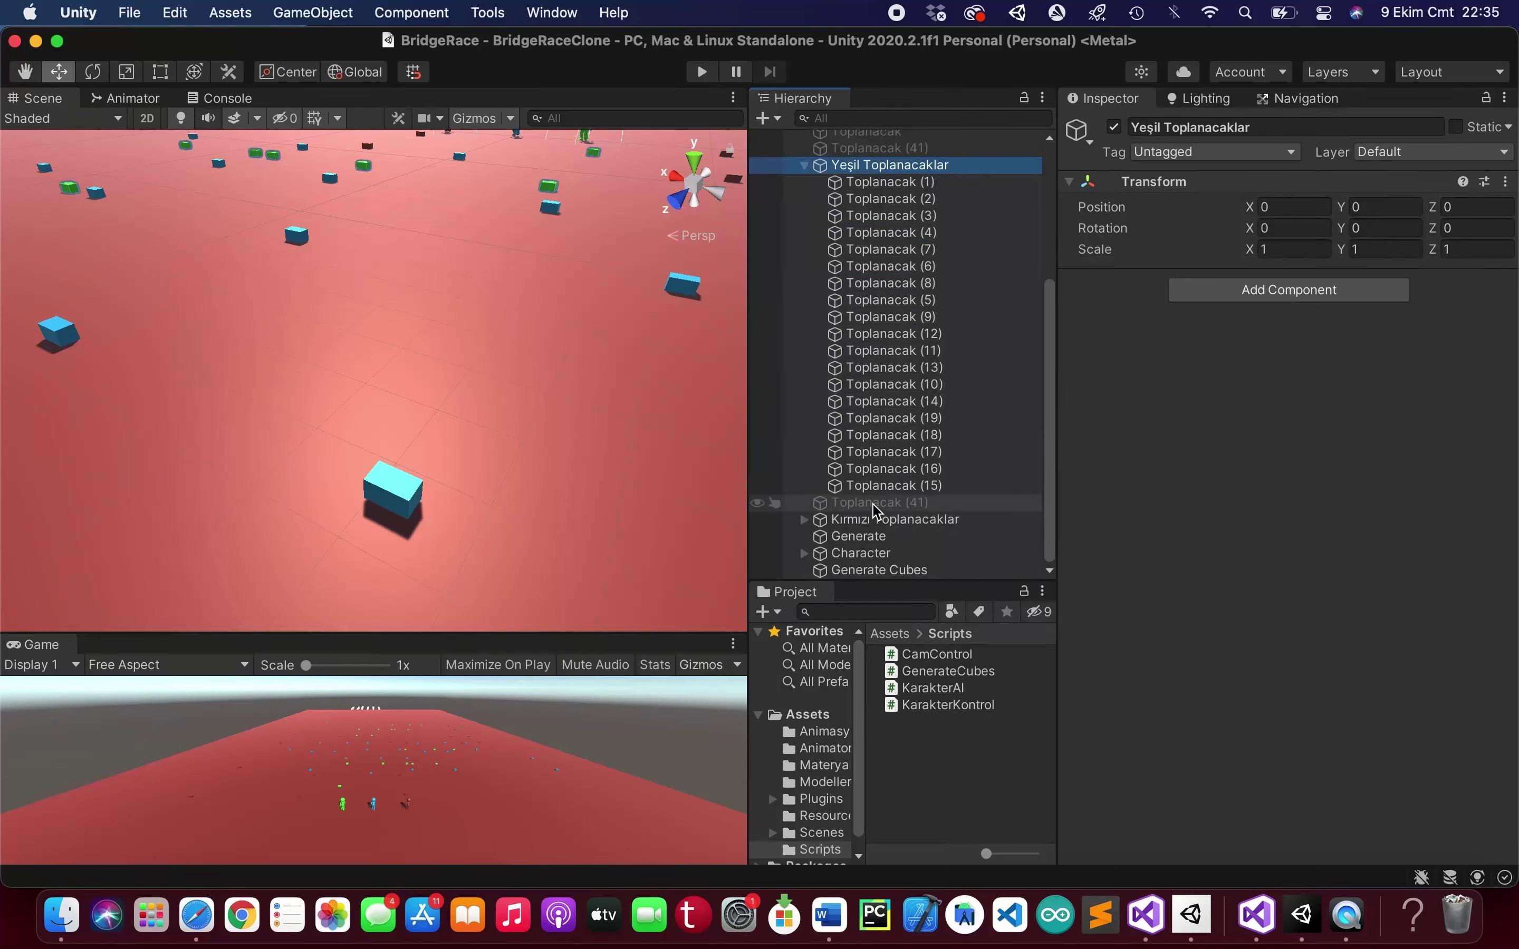
click(882, 502)
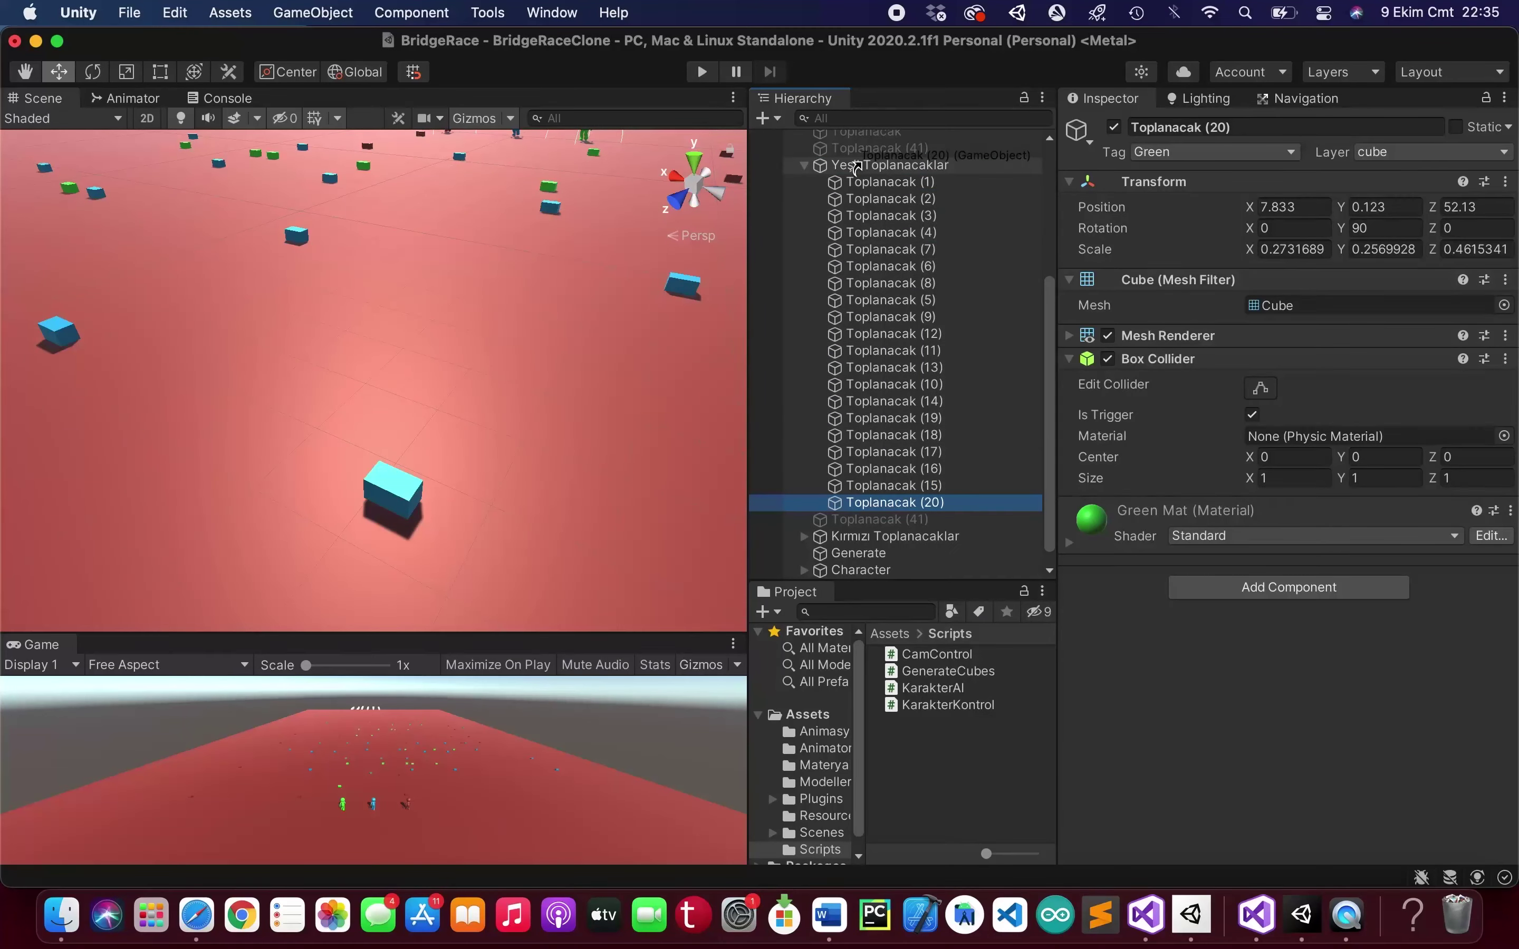
drag(890, 496, 809, 160)
click(804, 181)
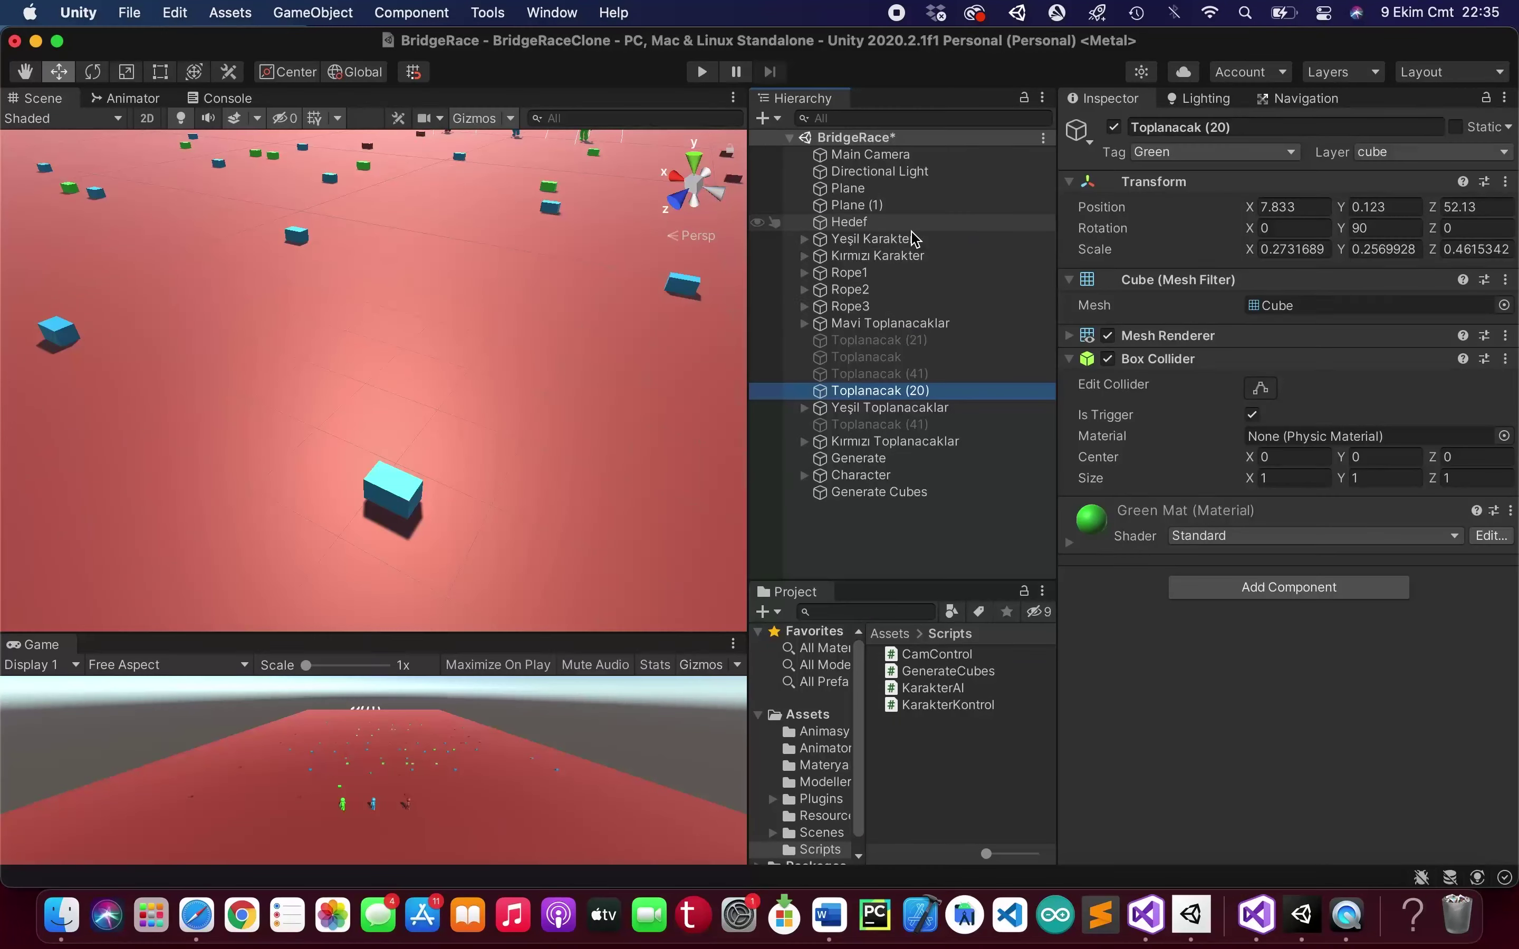
click(949, 388)
text(green generat)
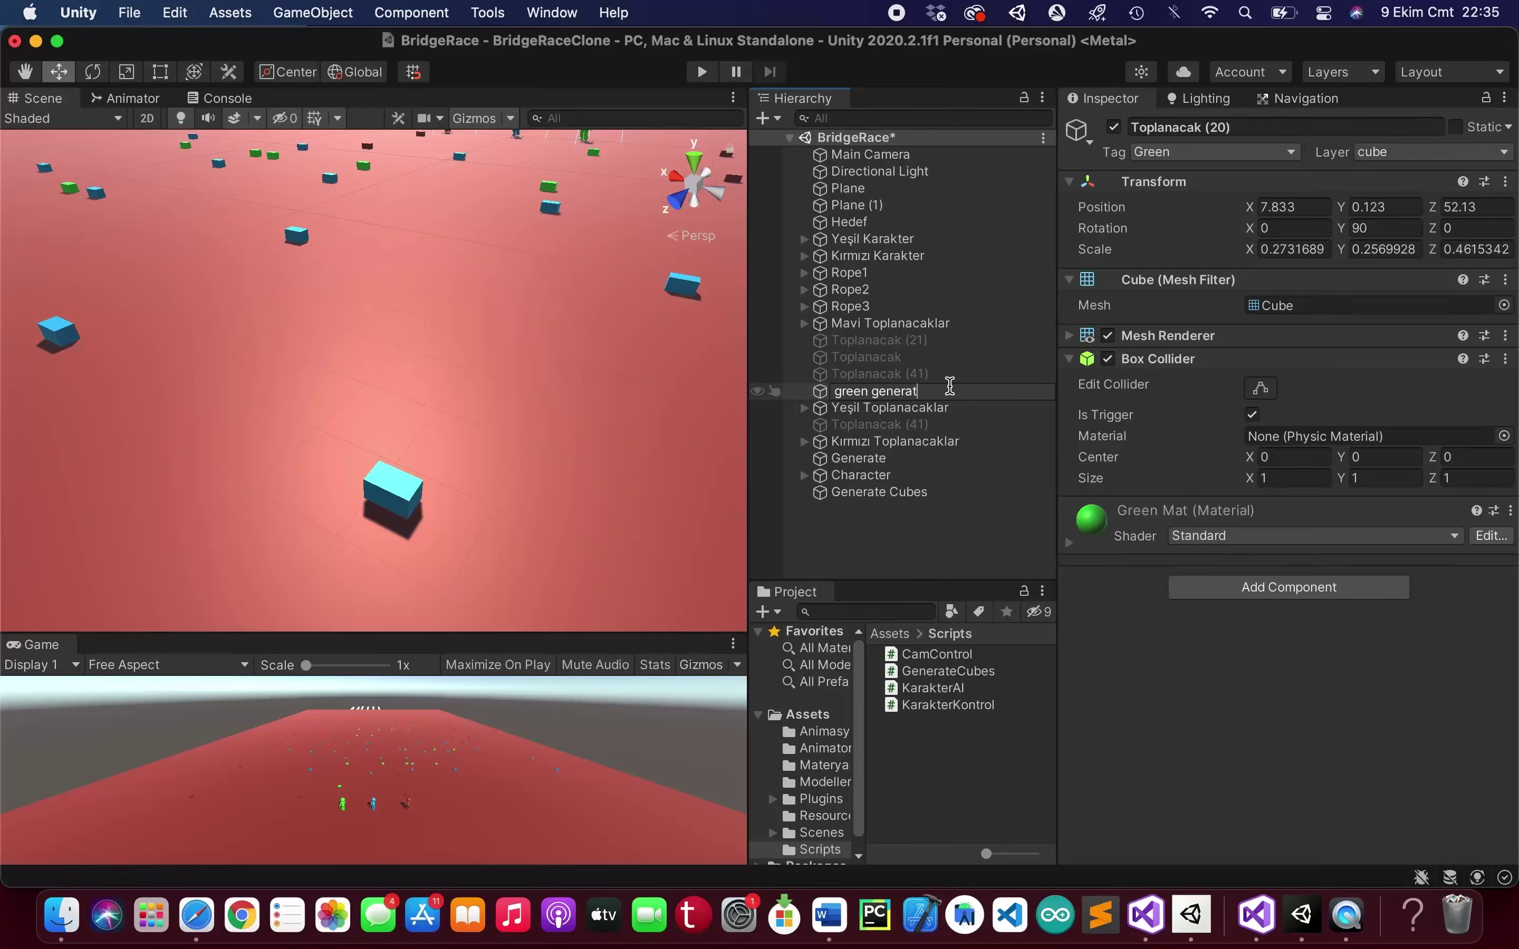
- Finish naming the cube 'green generate' and rename red cube Toplanacak (41) to 'red generate'
text(e)
key(Return)
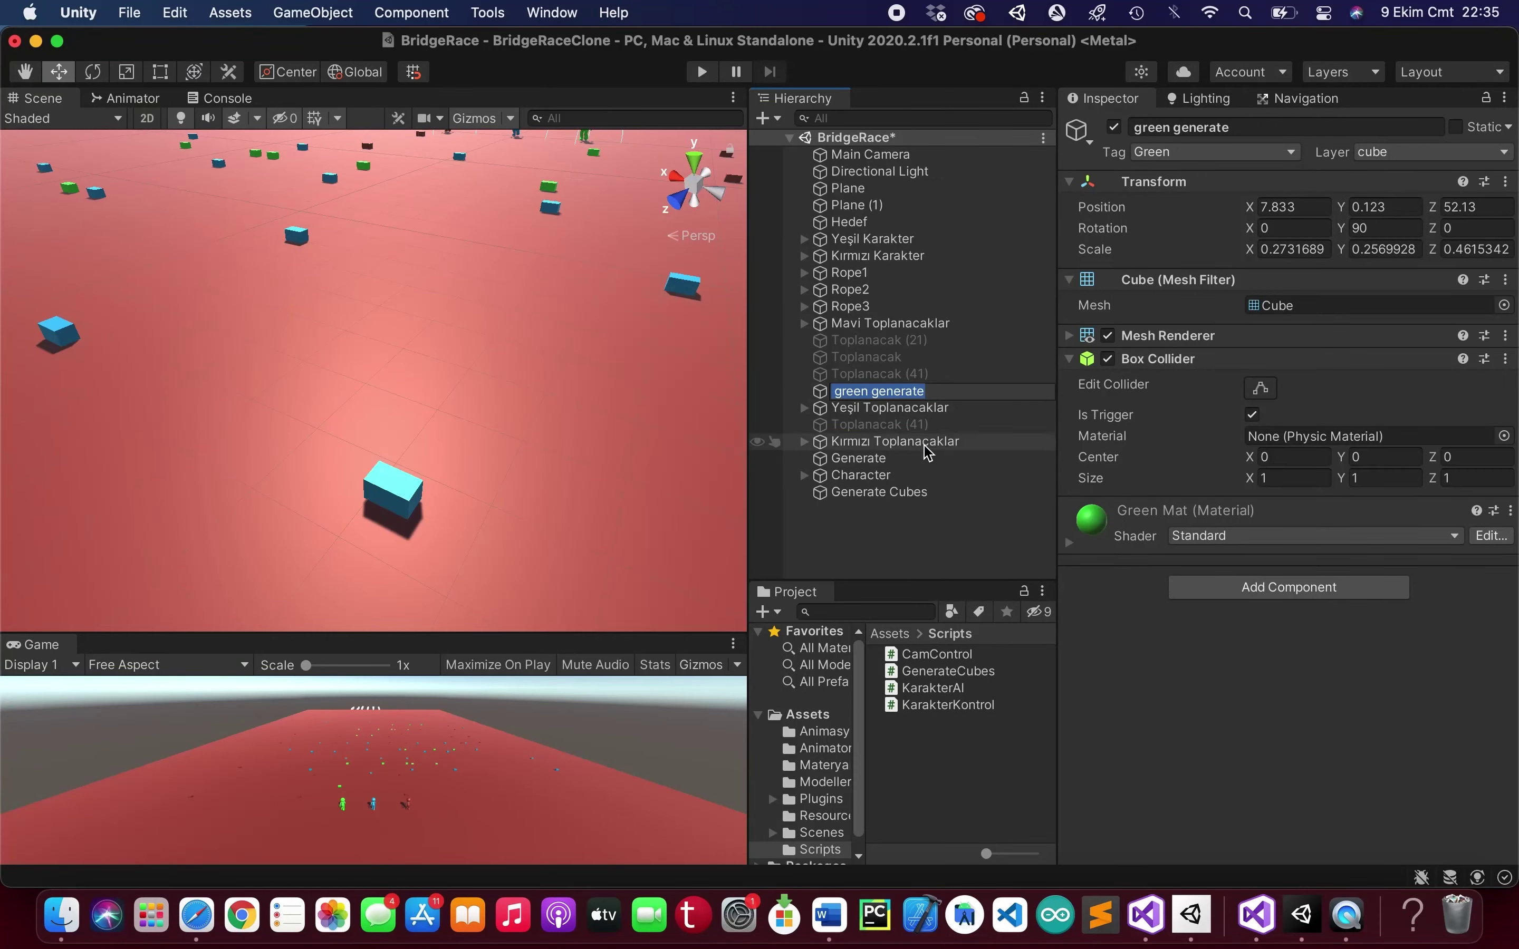
click(934, 441)
click(939, 425)
click(939, 425)
text(green generate)
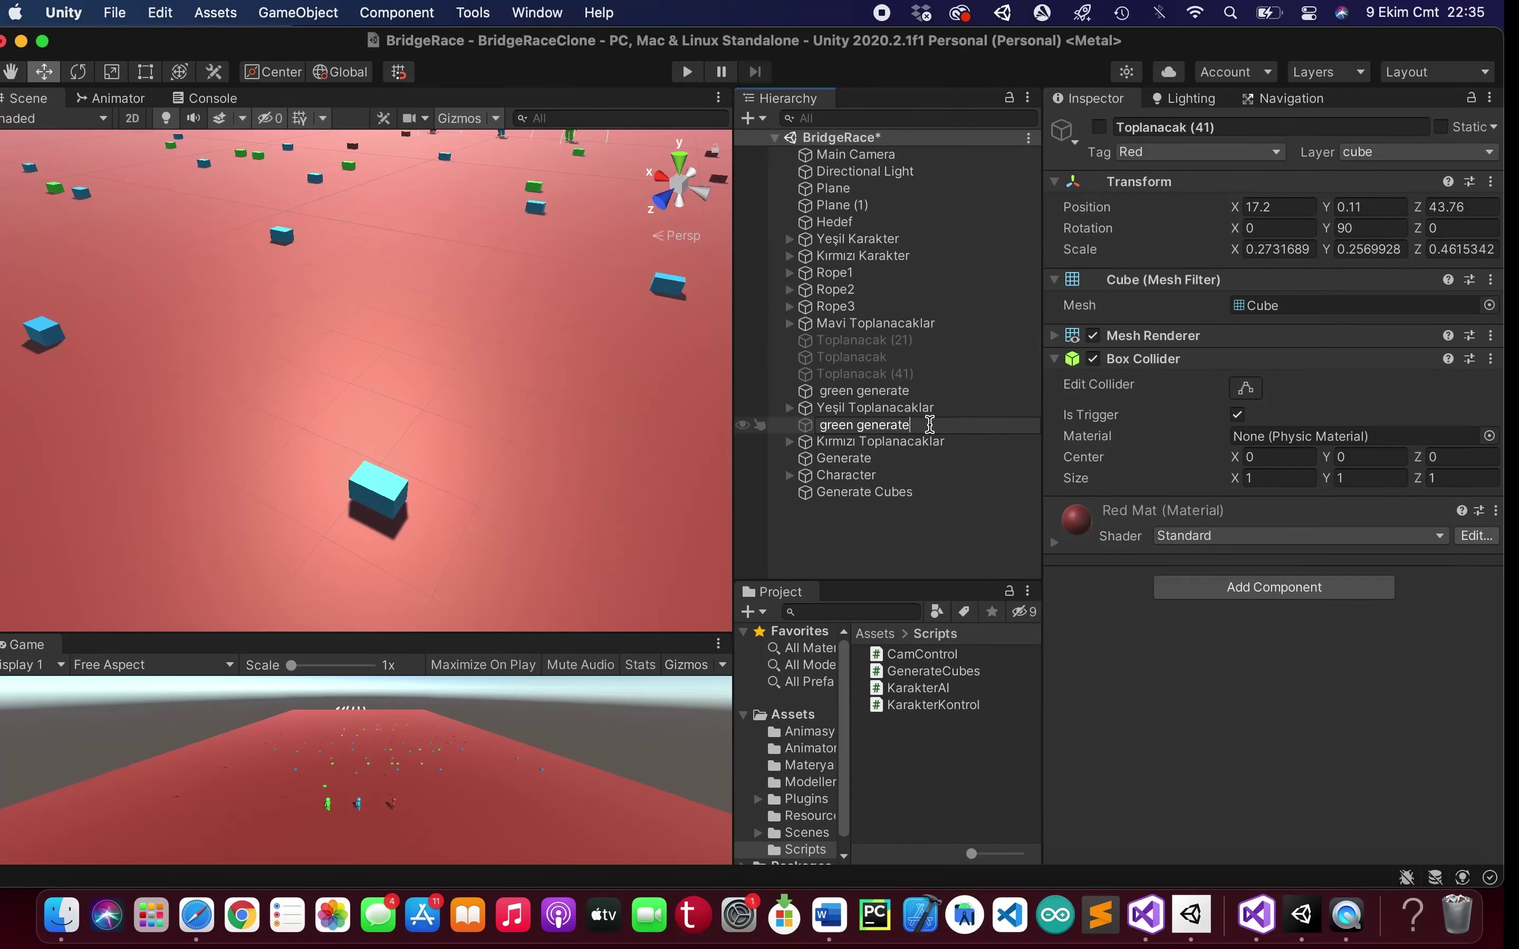
text(ed)
key(Return)
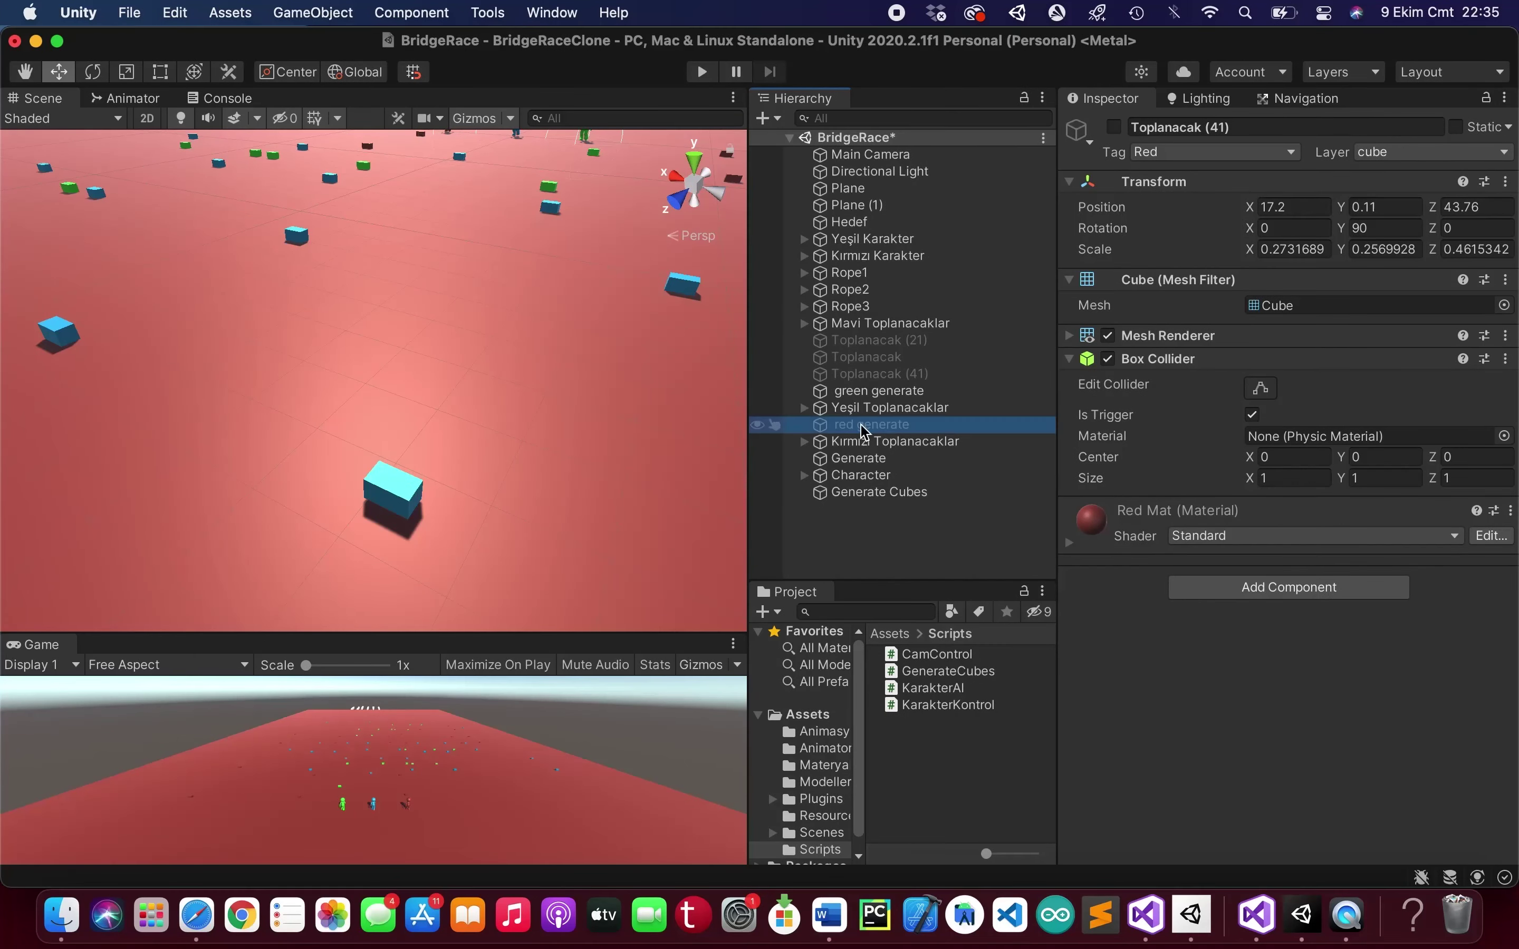
- Assign 'green generate' as the Green Cube template on Generate Cubes
click(878, 391)
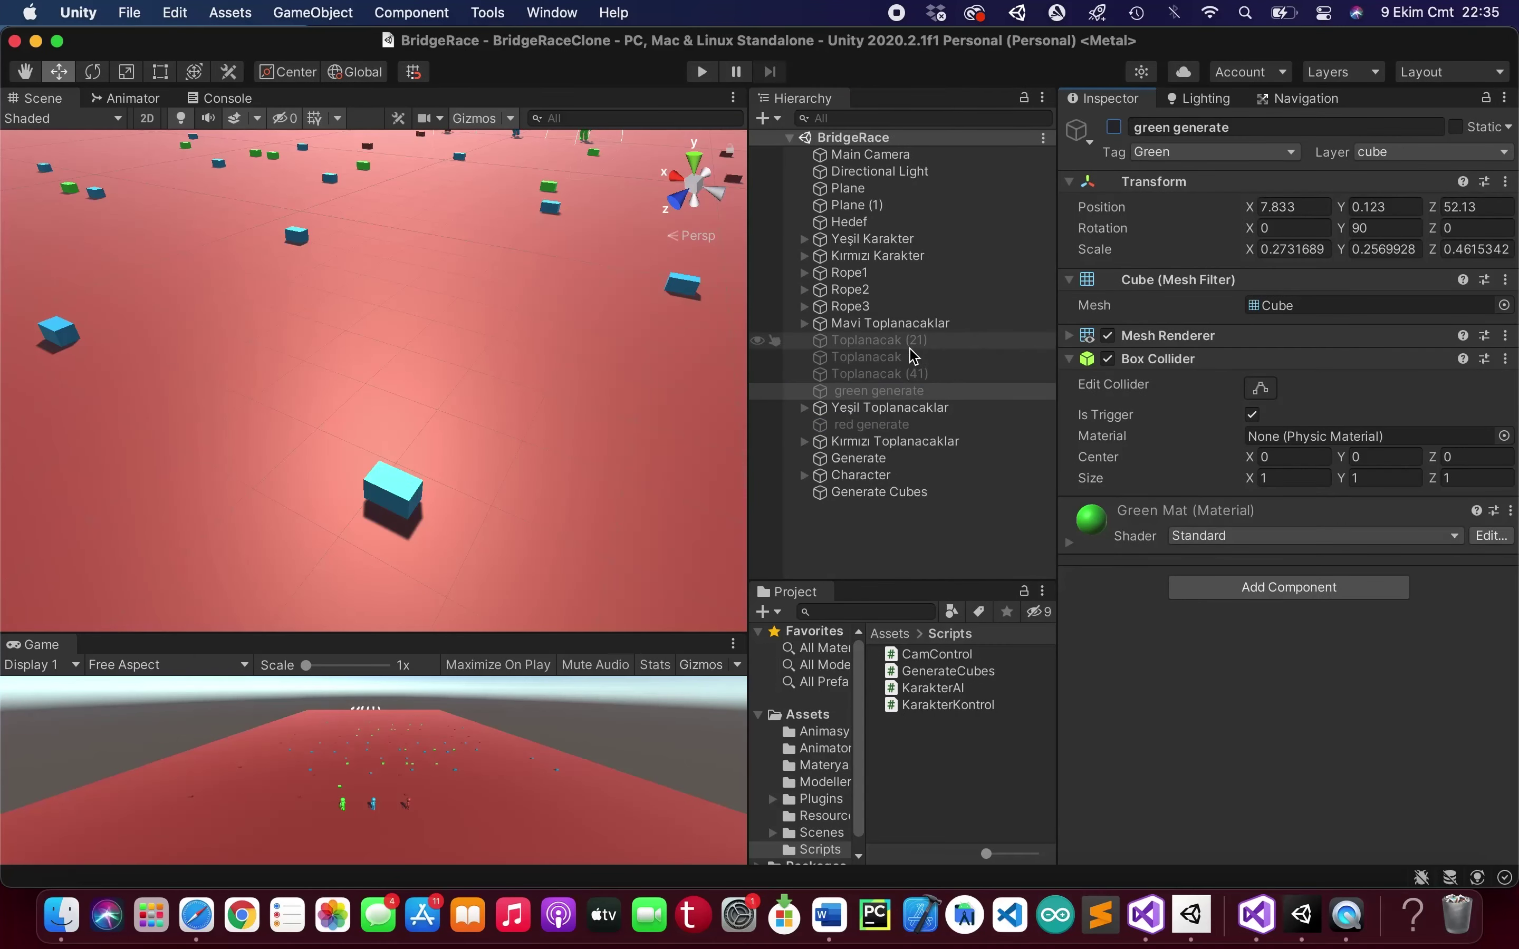
click(866, 492)
click(872, 392)
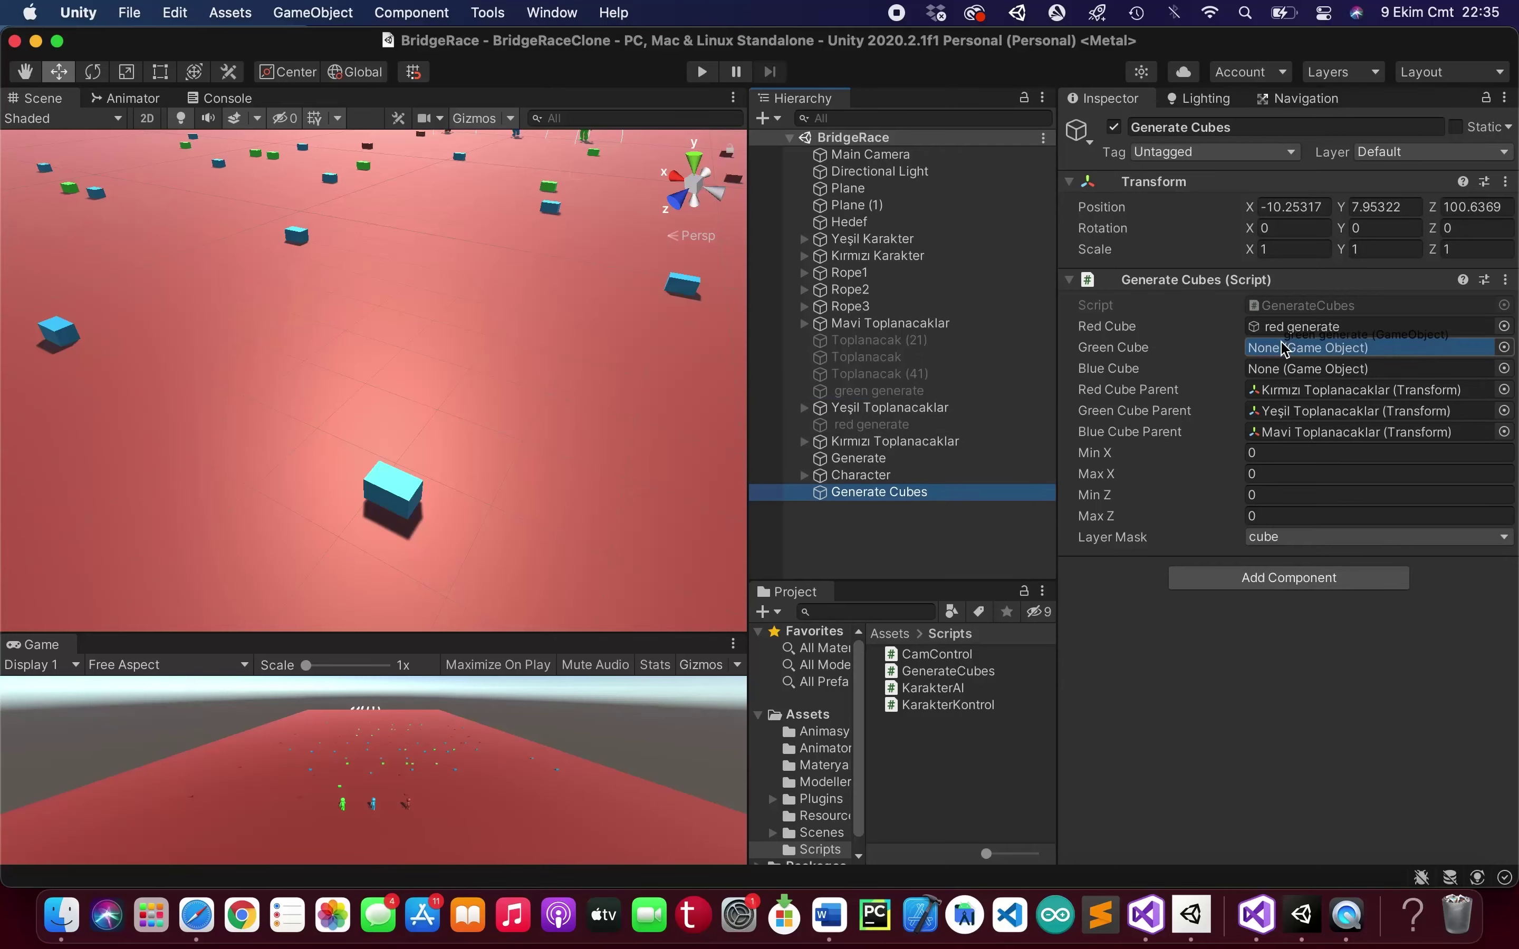
drag(872, 392, 1299, 347)
- Duplicate blue cube Toplanacak (48) to the scene root as an inactive 'Blue generate'
click(803, 322)
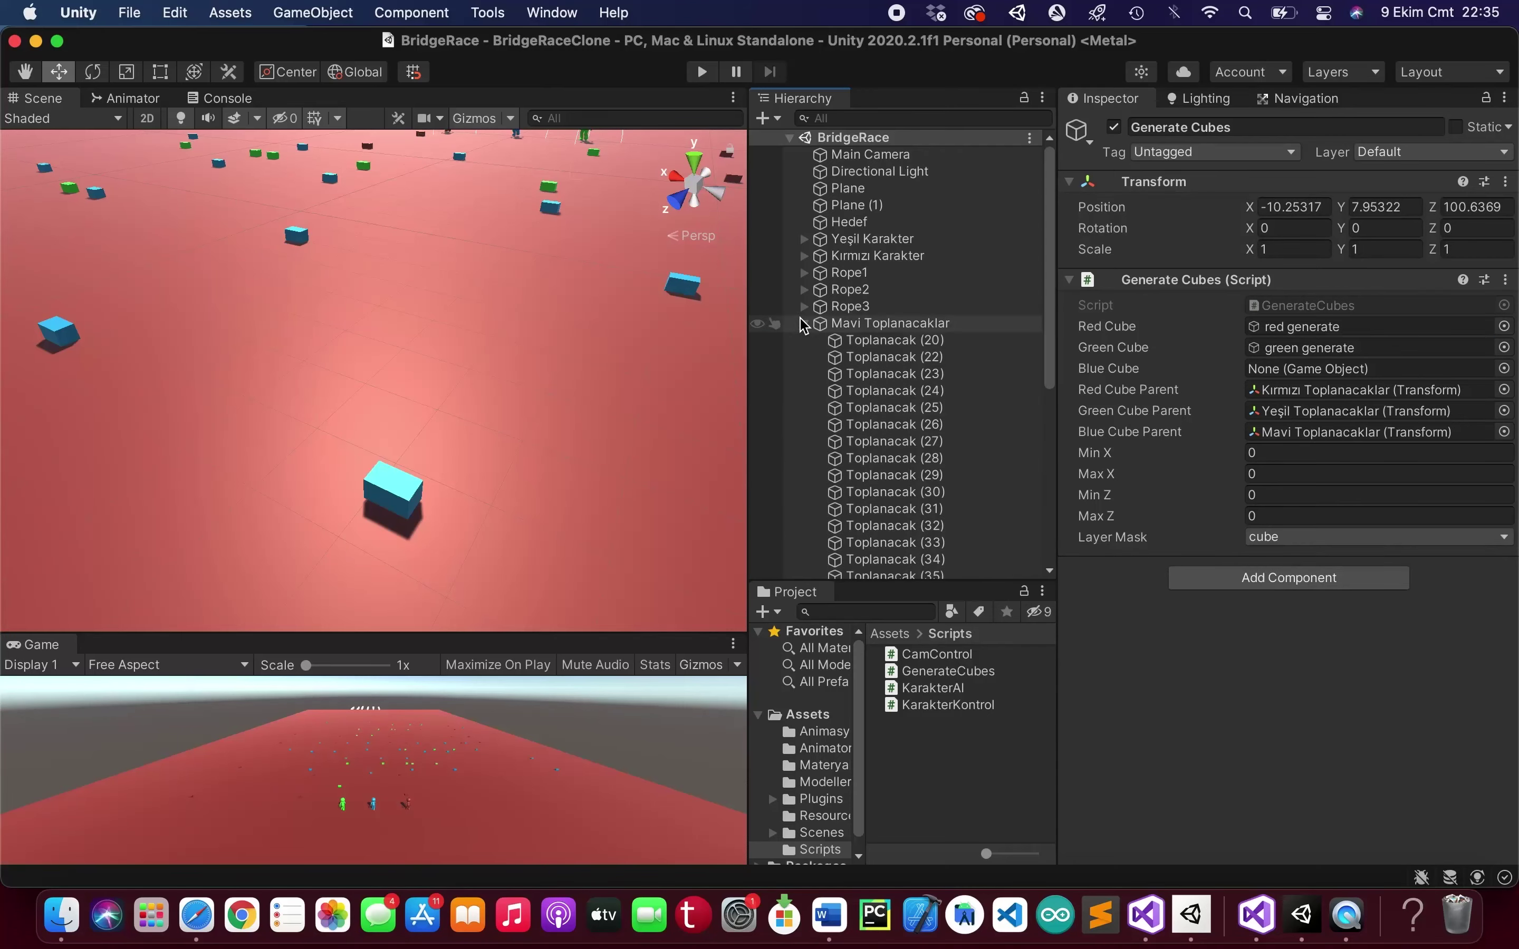
scroll(891, 376, down, 5)
click(894, 402)
key(super+d)
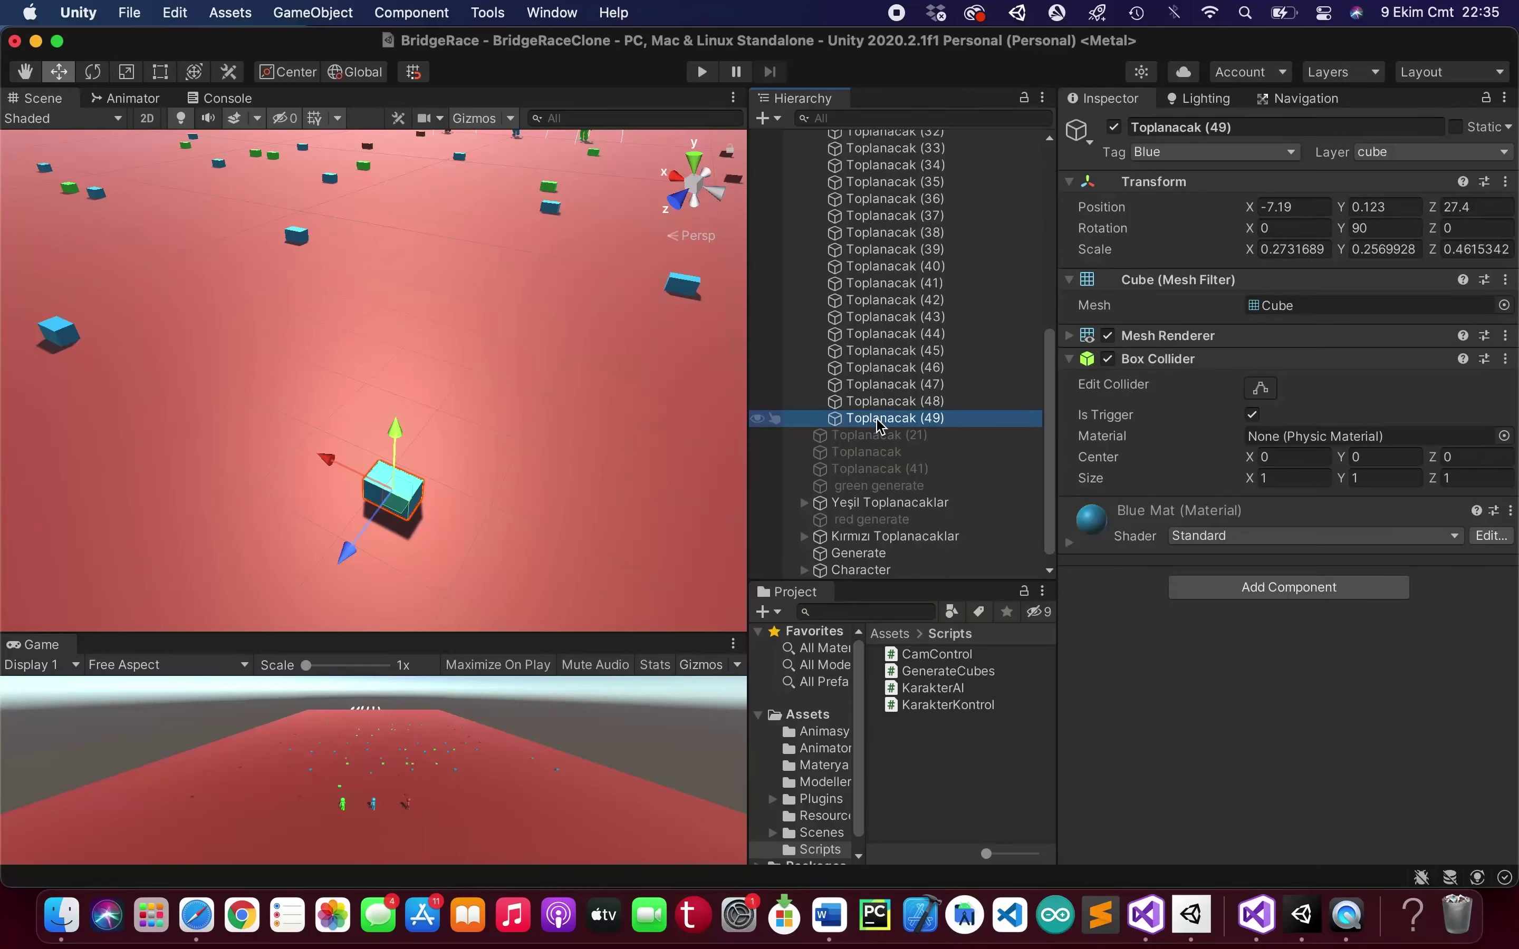
mouse_move(888, 420)
mouse_down()
mouse_move(866, 324)
mouse_move(861, 422)
mouse_up()
click(804, 340)
key(Return)
text(Blu)
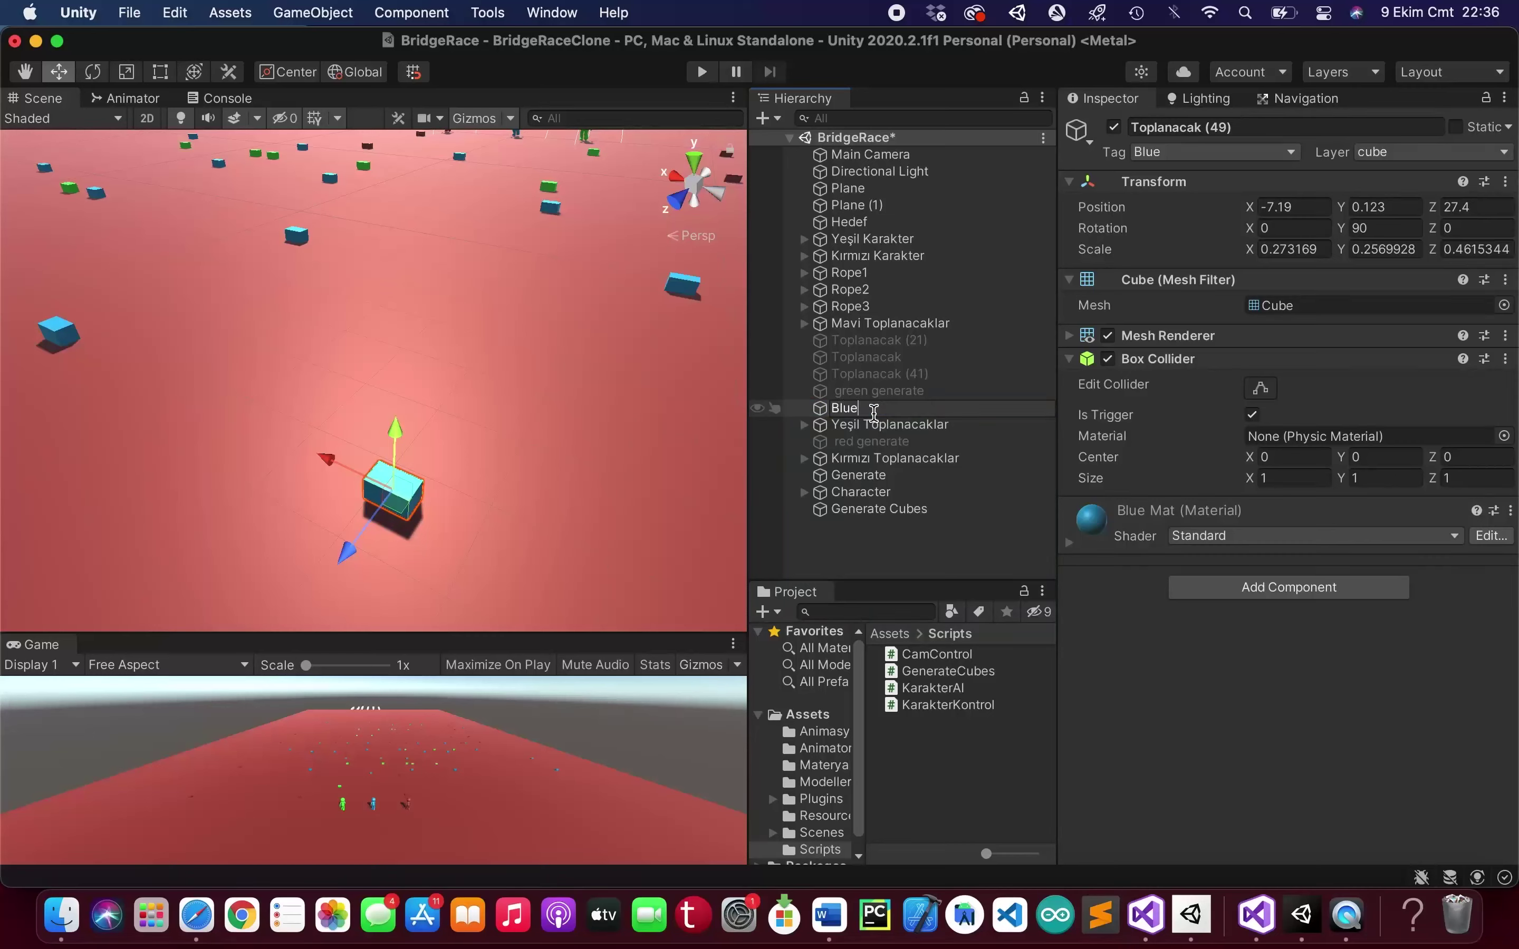
text(enerat)
key(Return)
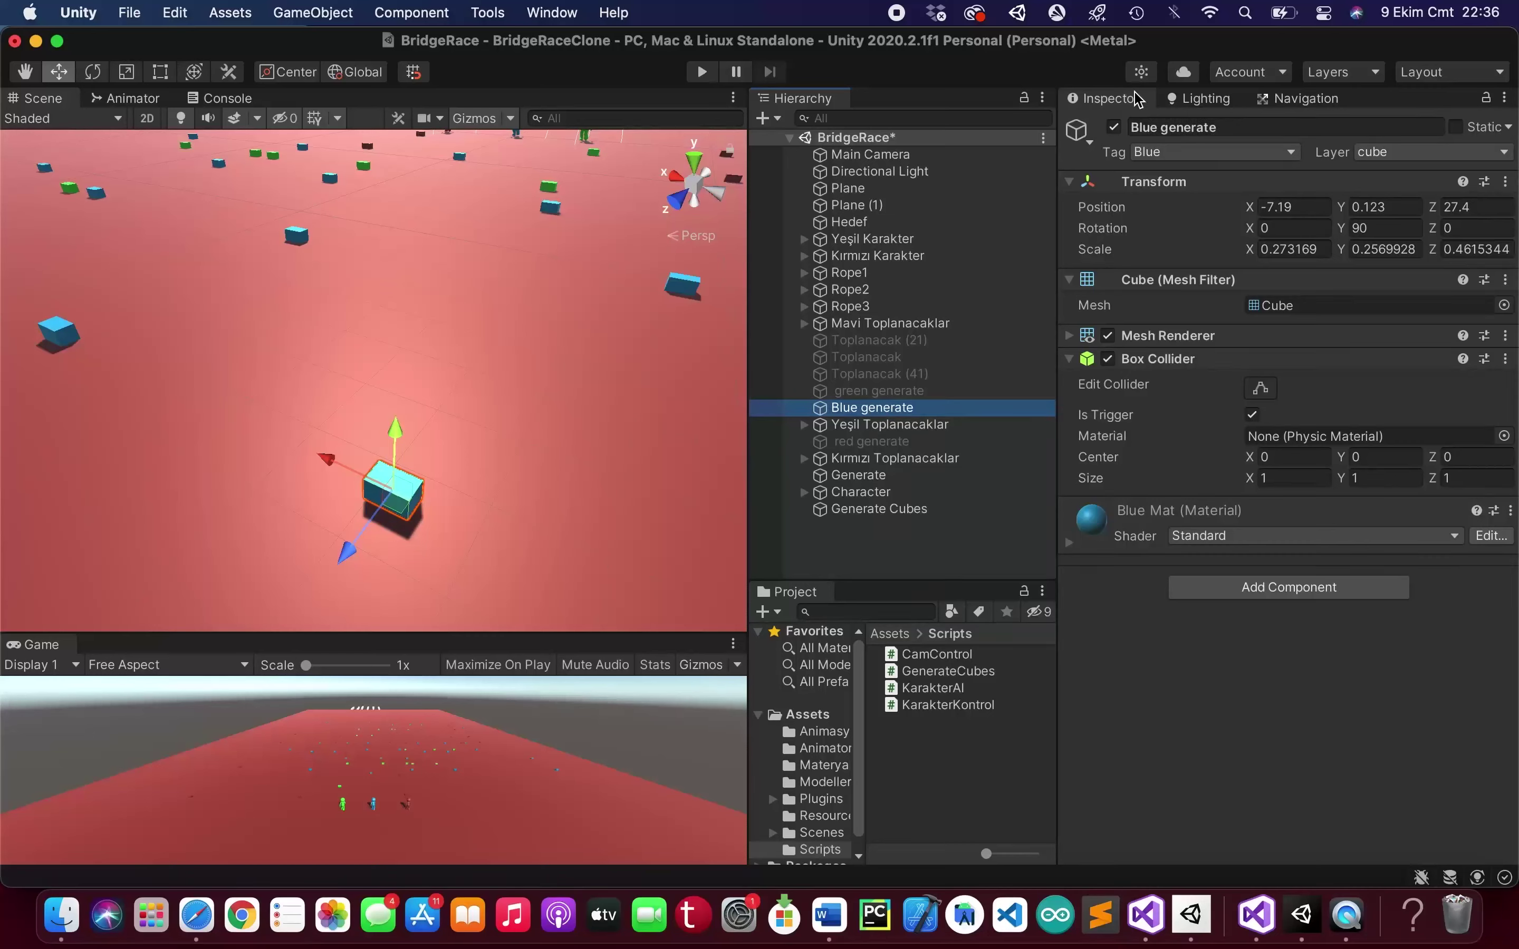
click(1114, 127)
- Assign 'Blue generate' as the Blue Cube template and save the scene
click(917, 507)
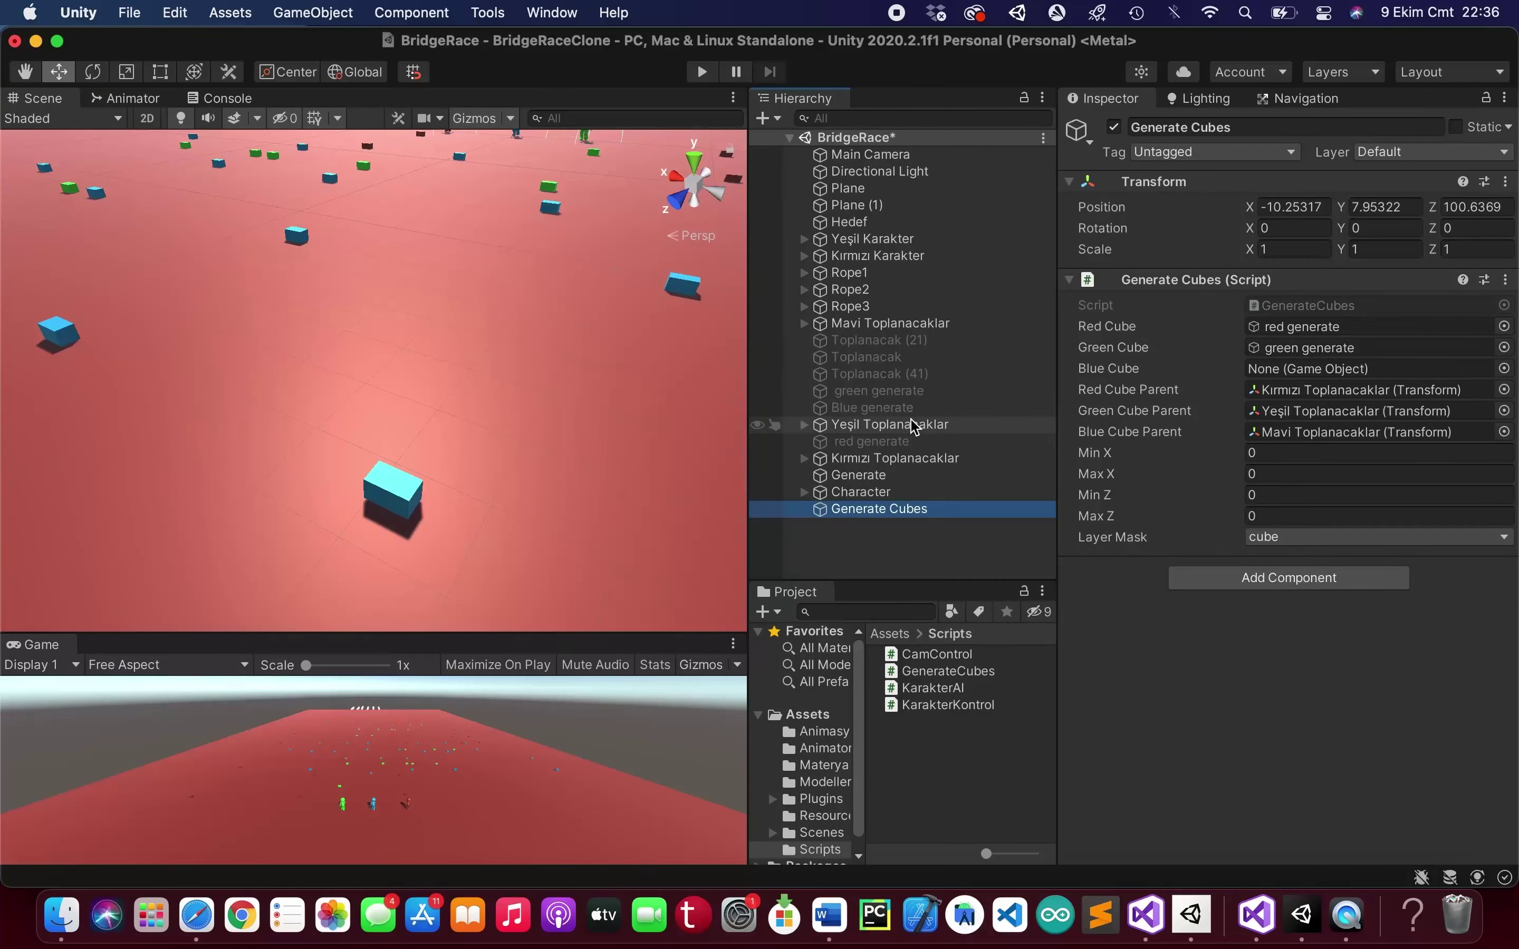
drag(891, 407, 1274, 366)
key(cmd+s)
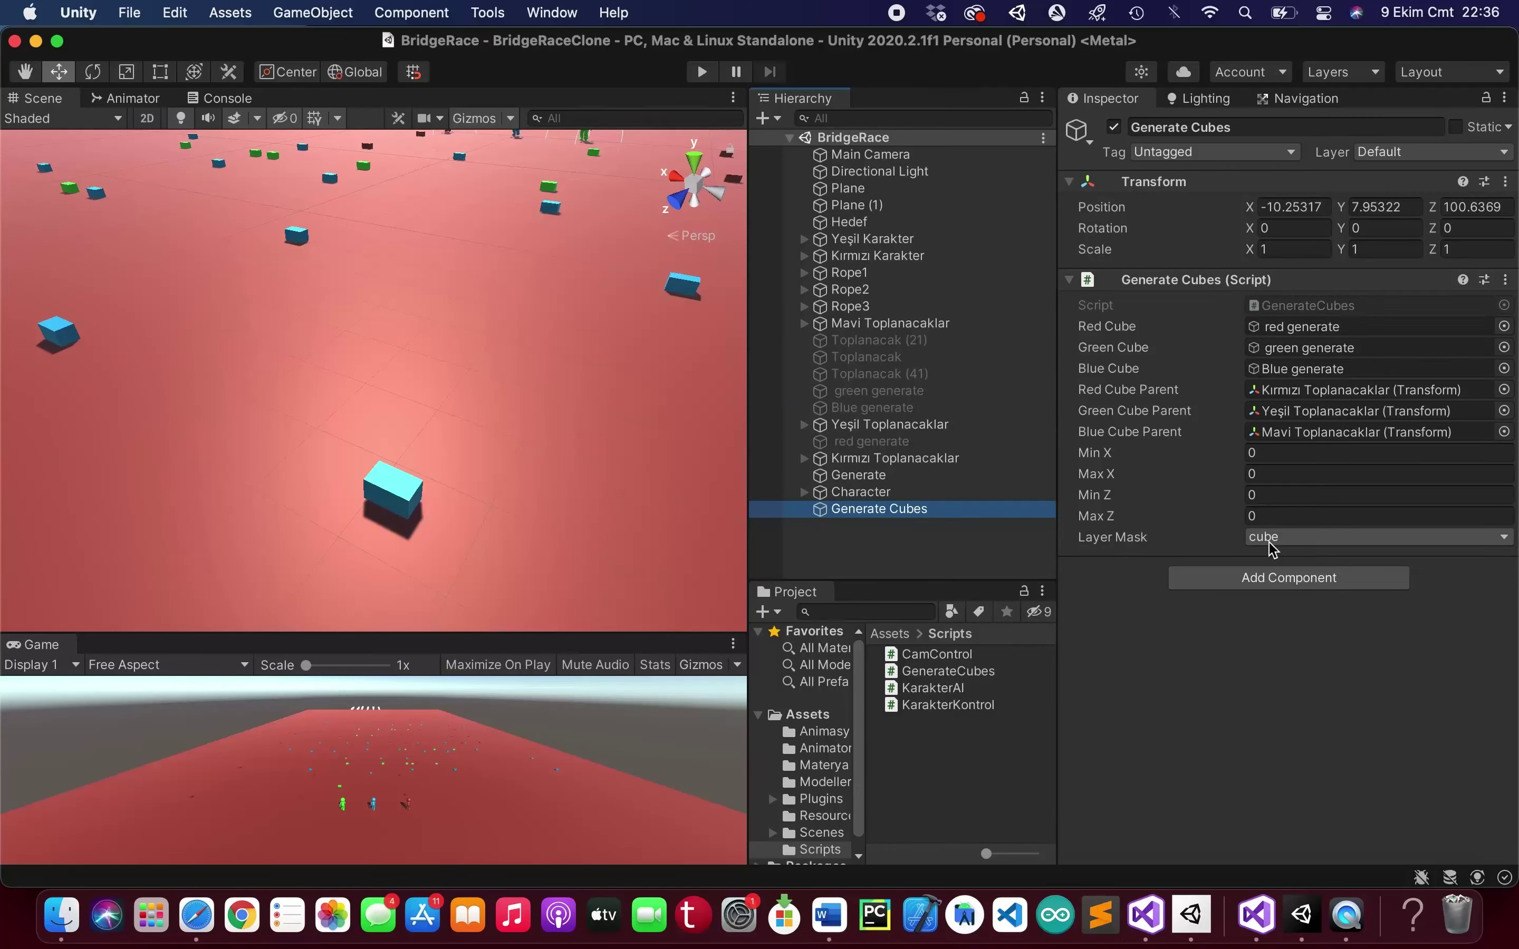
click(1288, 515)
scroll(472, 462, down, 5)
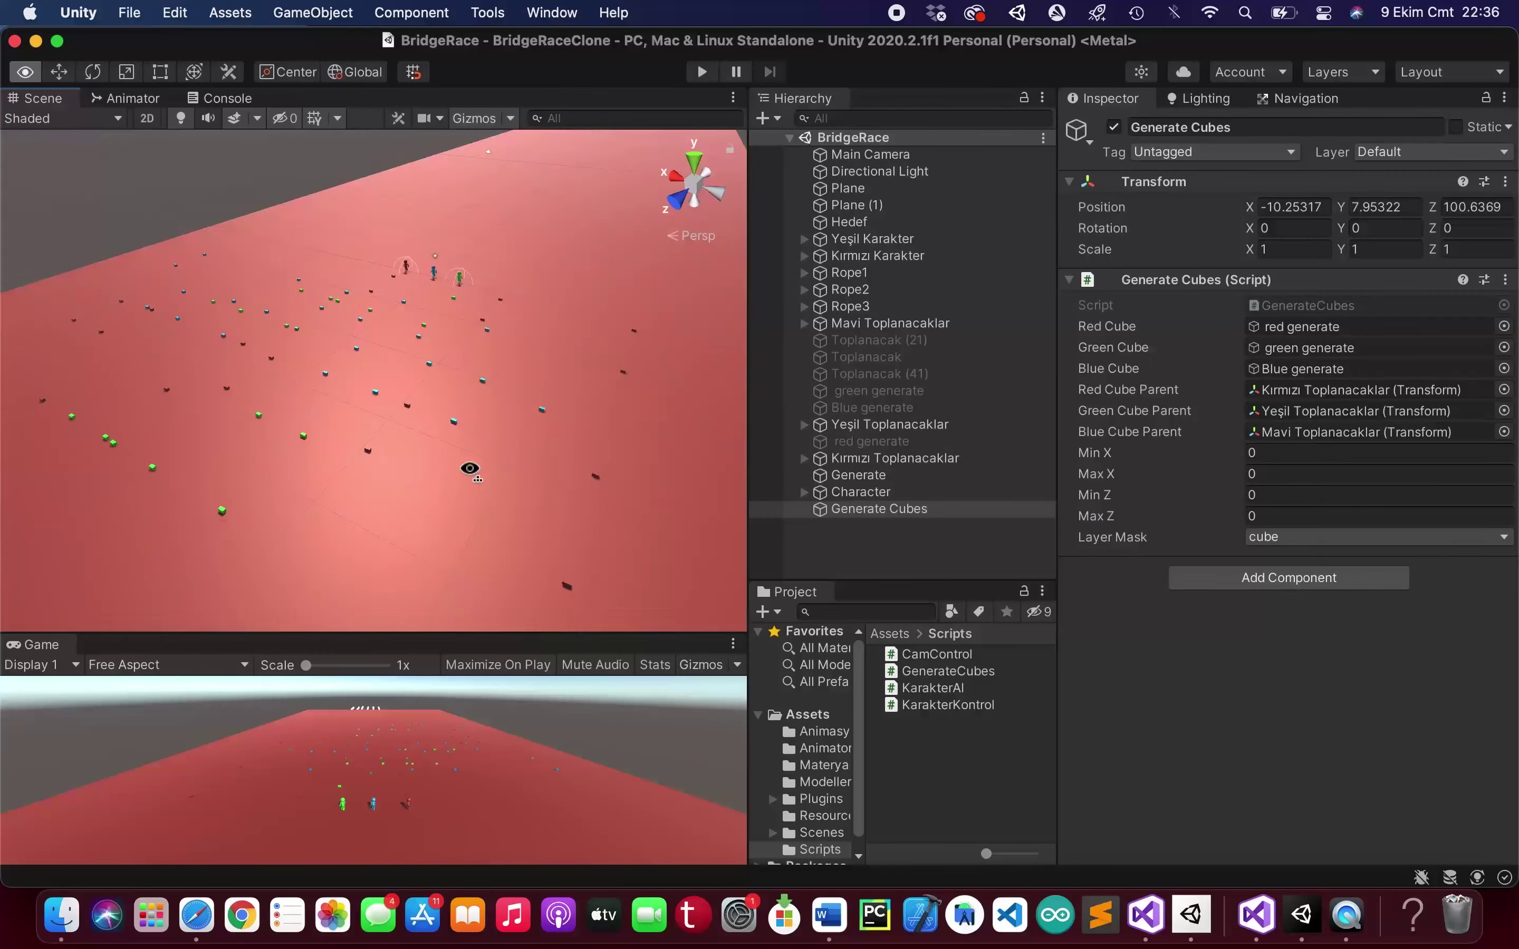
- Check blue cube Toplanacak (44)'s position and set Generate Cubes' Max Z to 65, saving the scene
alt+drag(473, 462, 88, 488)
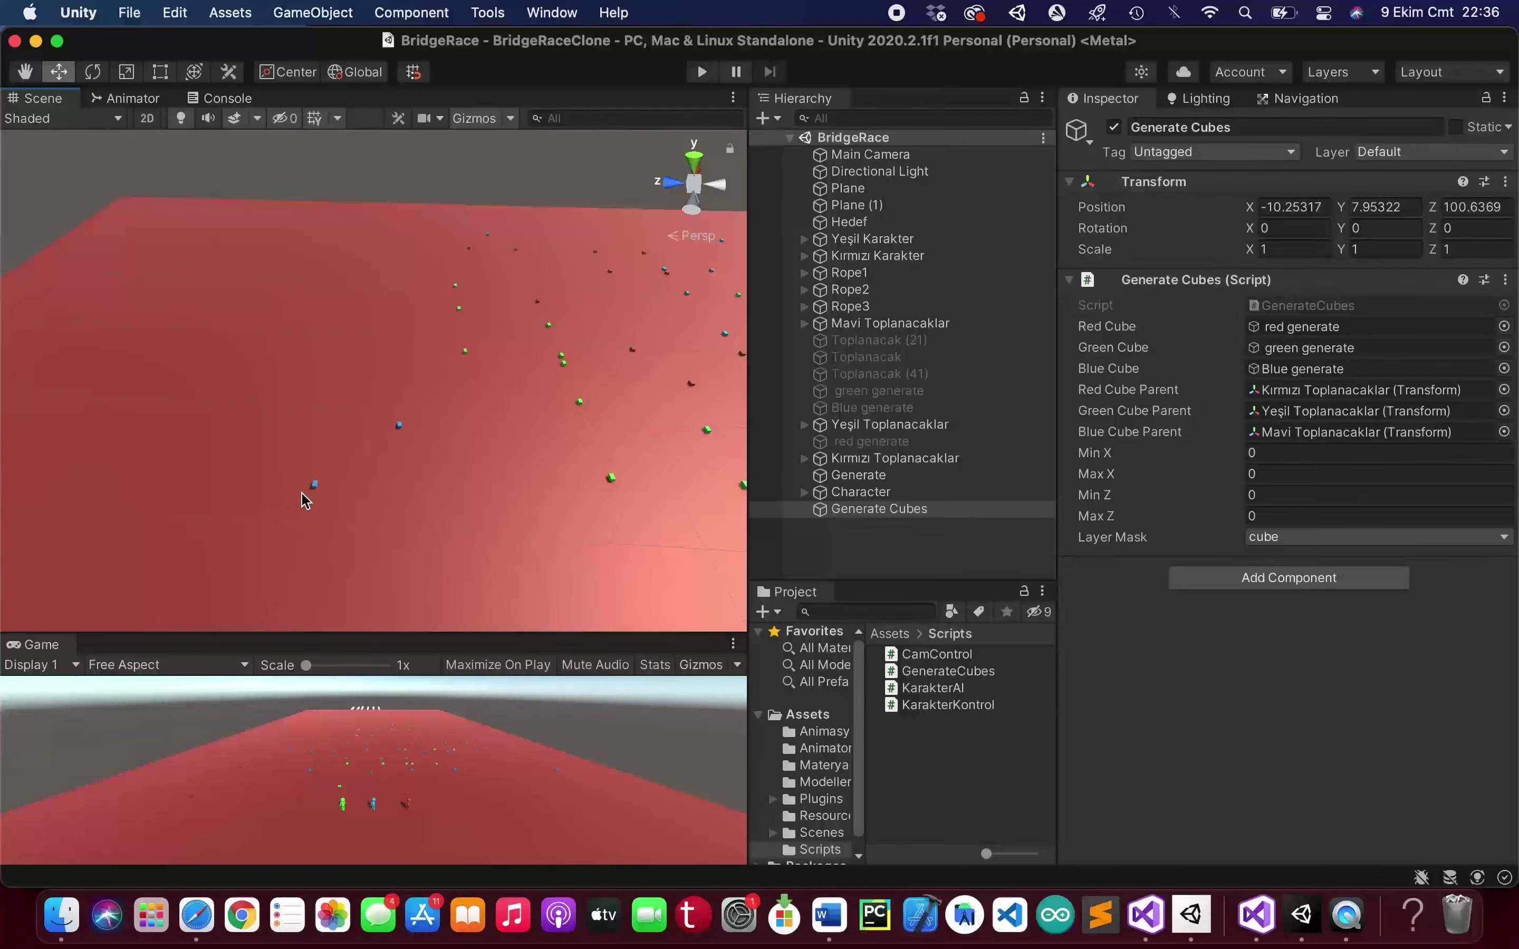
click(312, 492)
click(316, 491)
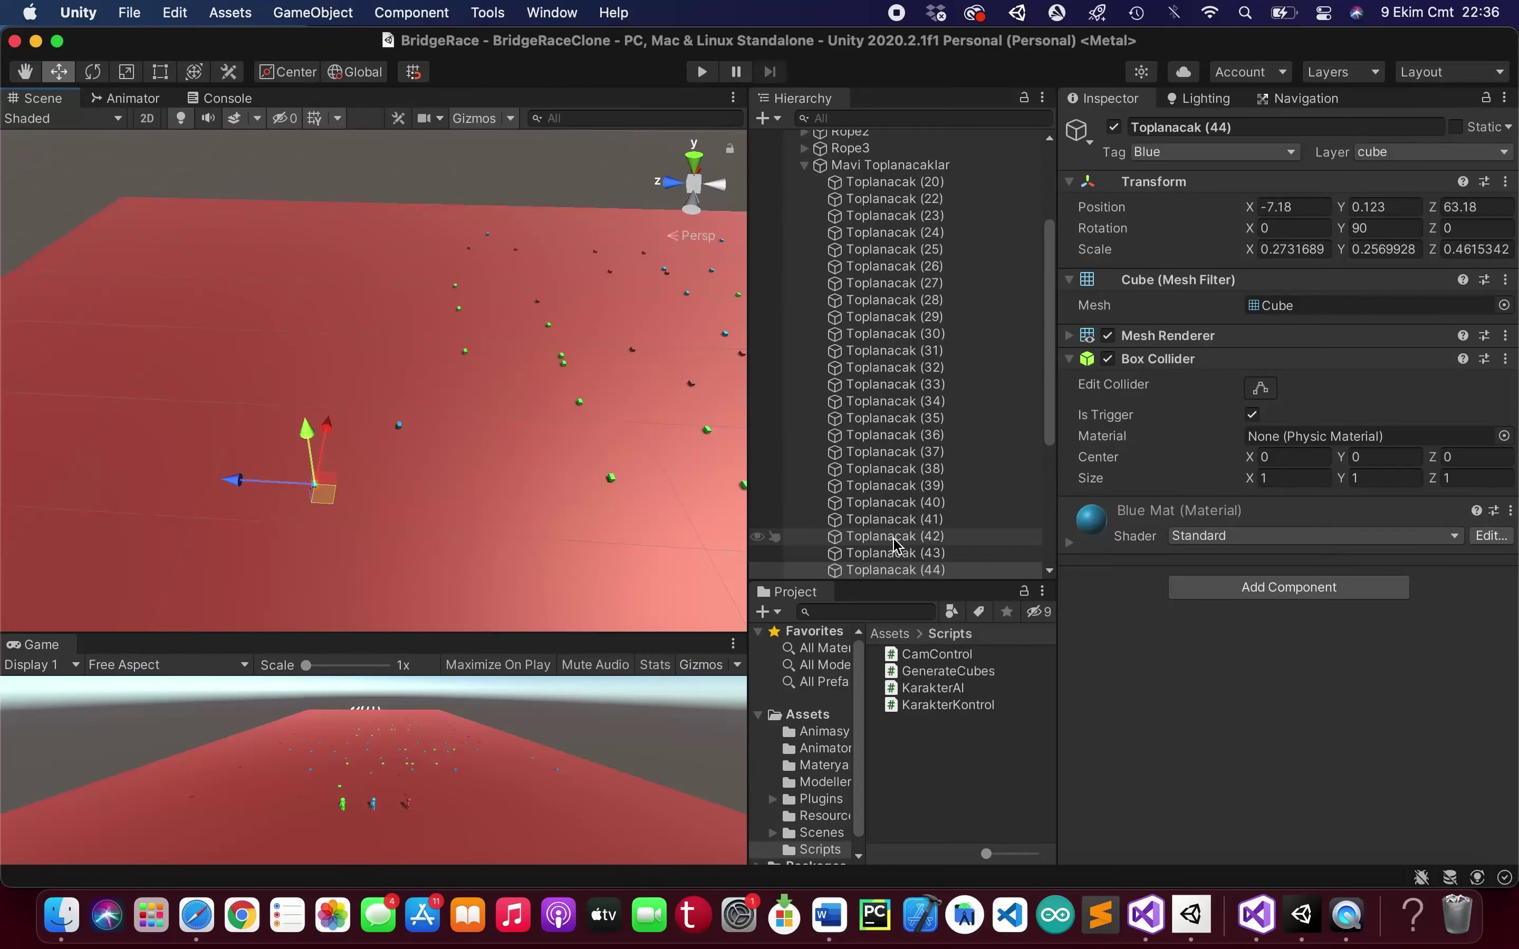
click(804, 164)
click(879, 508)
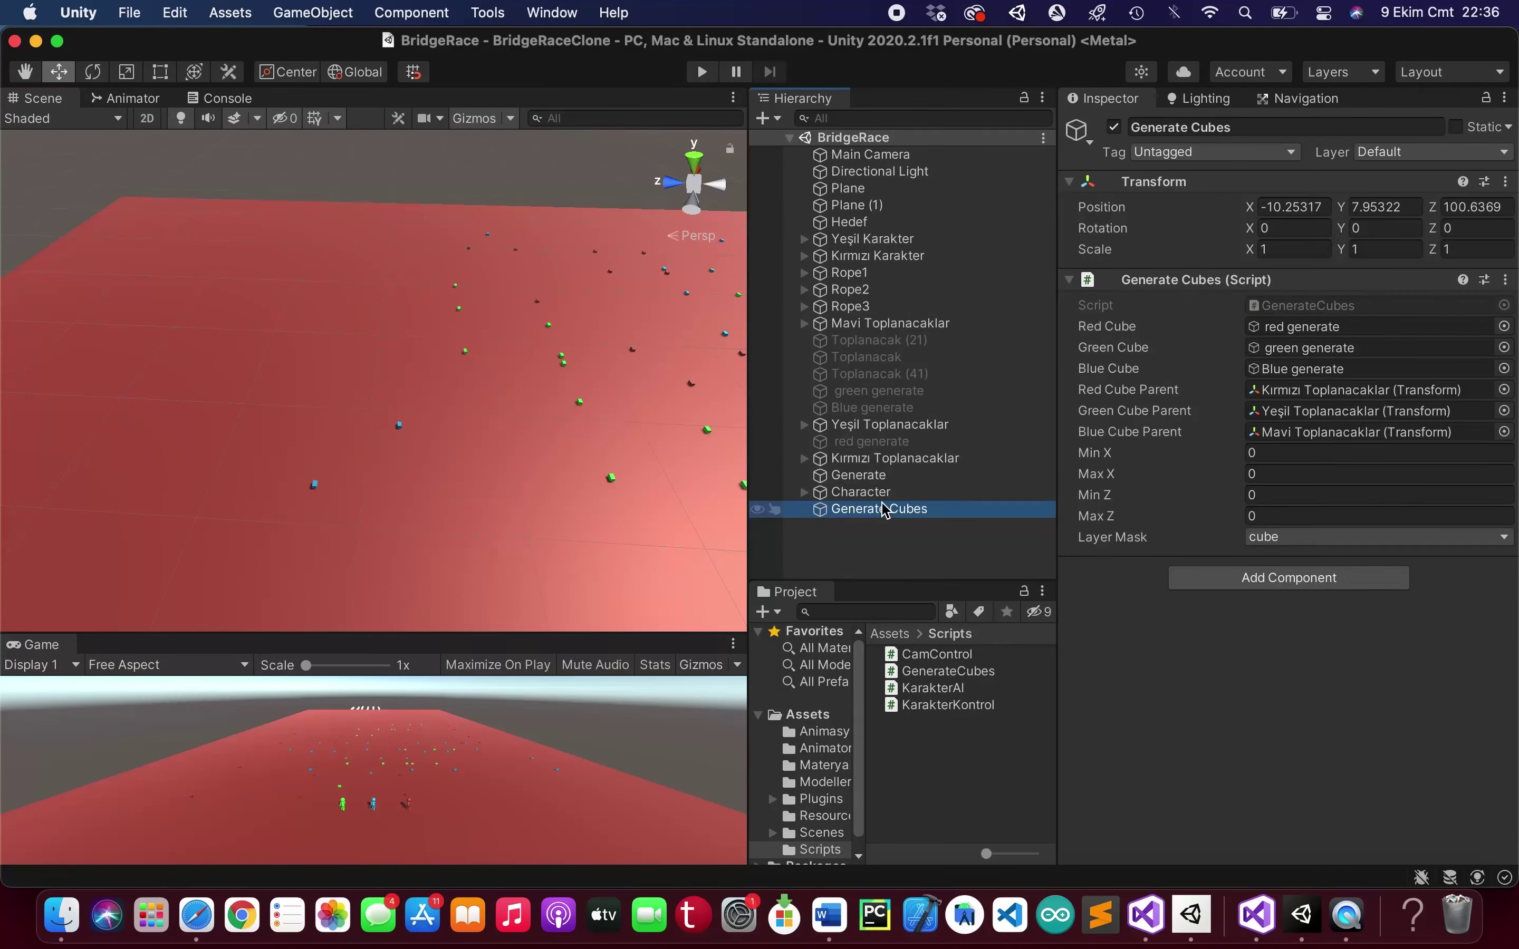
click(1330, 513)
text(65)
key(super+s)
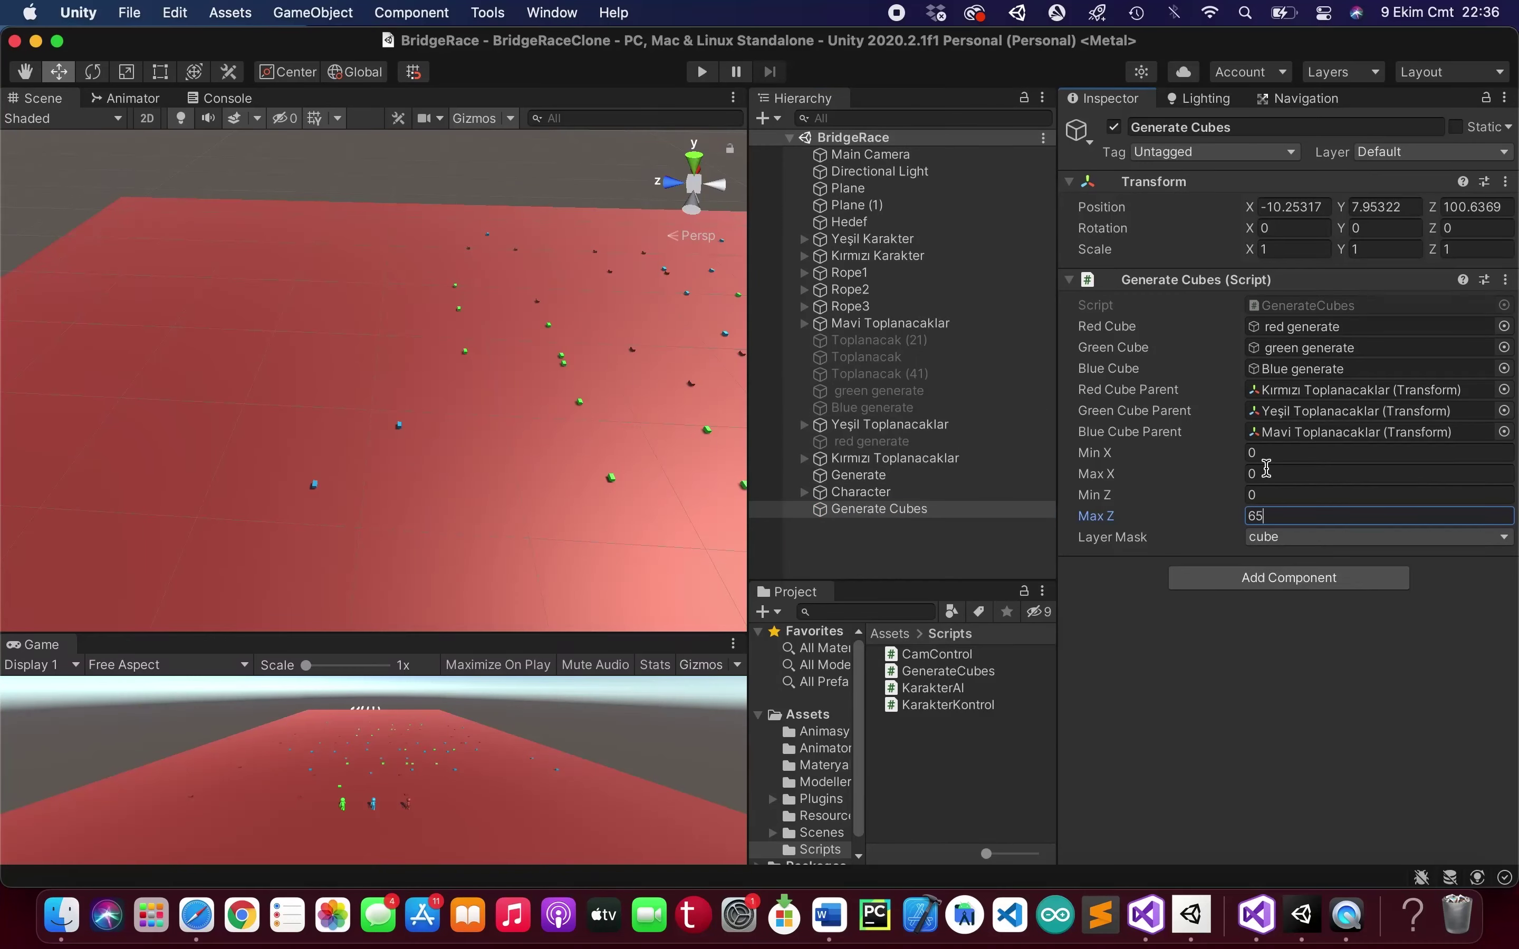
- Check positions of the outermost cubes Toplanacak (31) and (47) across the plane
mouse_move(595, 397)
alt+mouse_down()
mouse_move(994, 370)
mouse_move(995, 323)
alt+mouse_up()
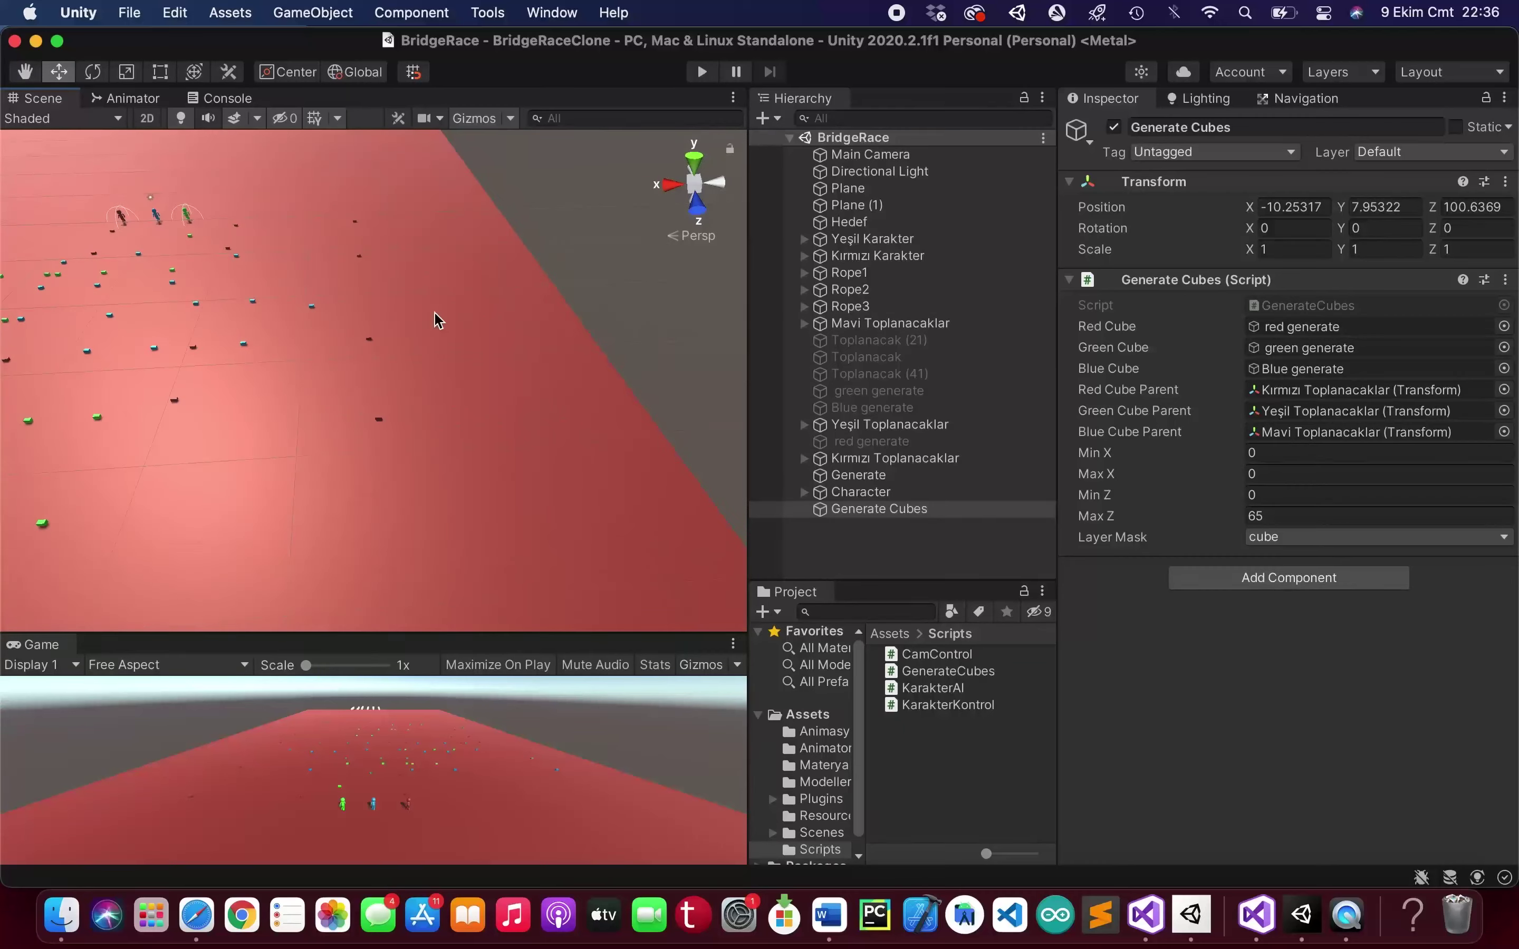
click(379, 422)
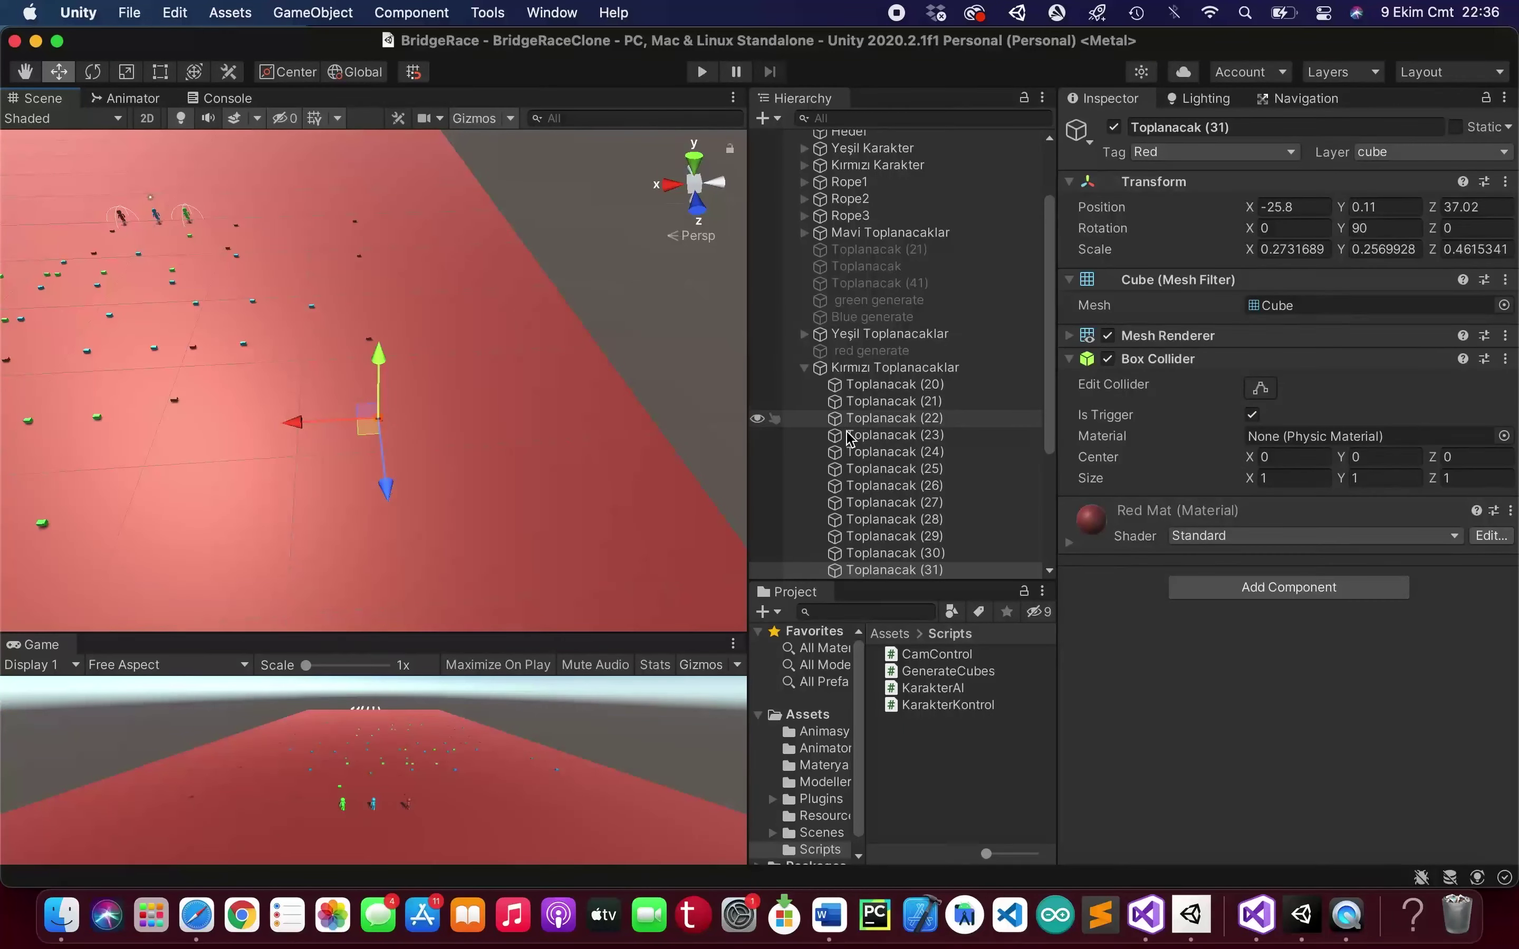
alt+drag(690, 370, 245, 311)
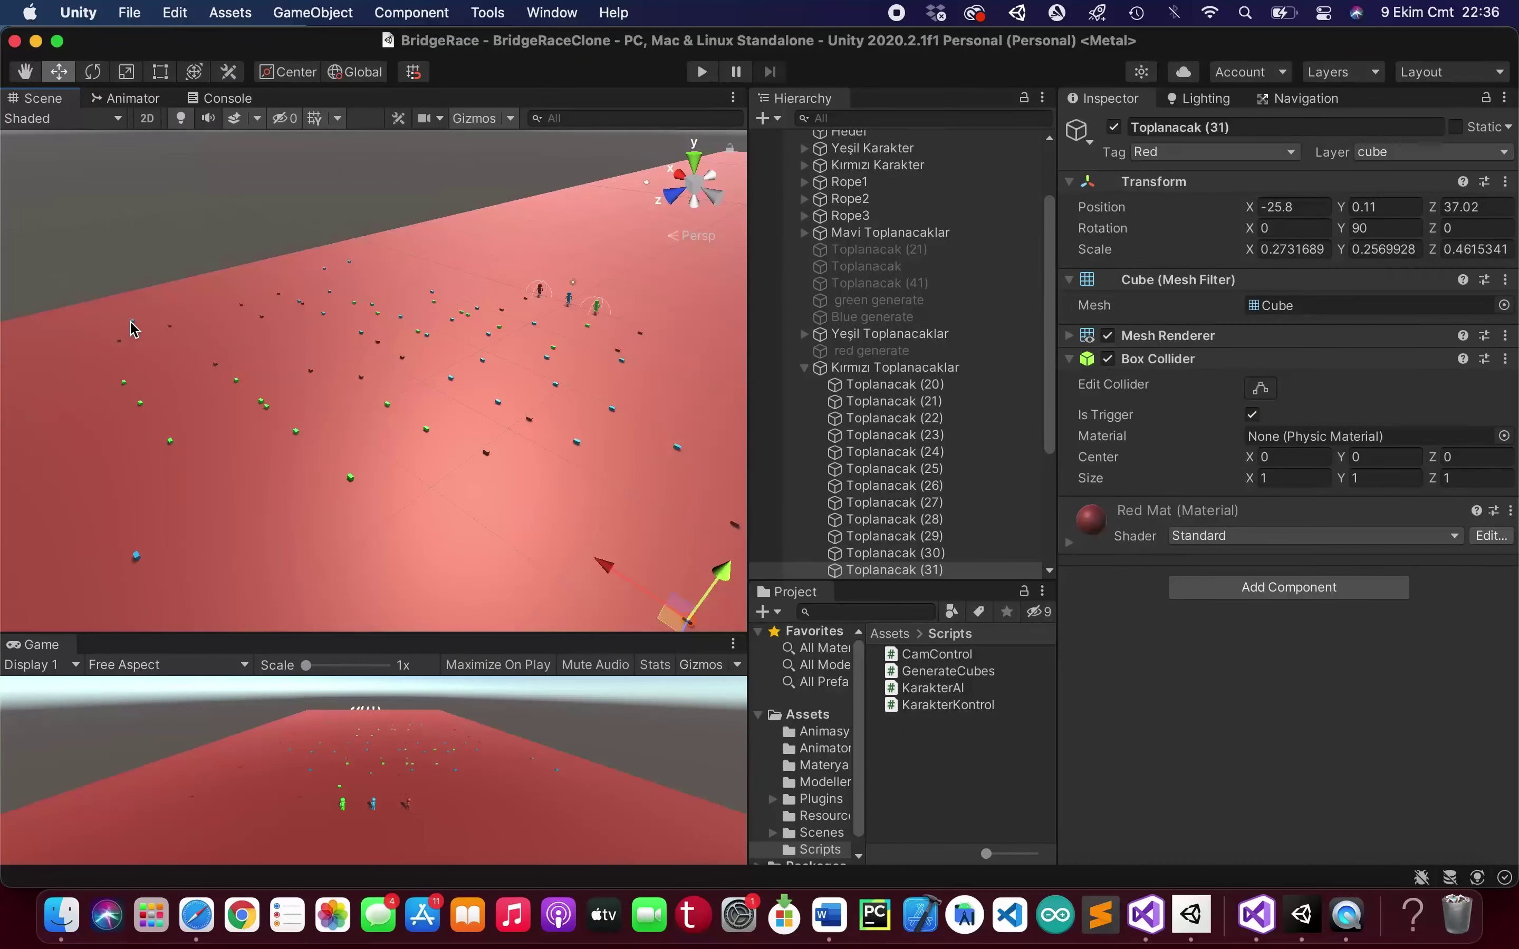
click(132, 328)
click(133, 328)
scroll(828, 452, up, 10)
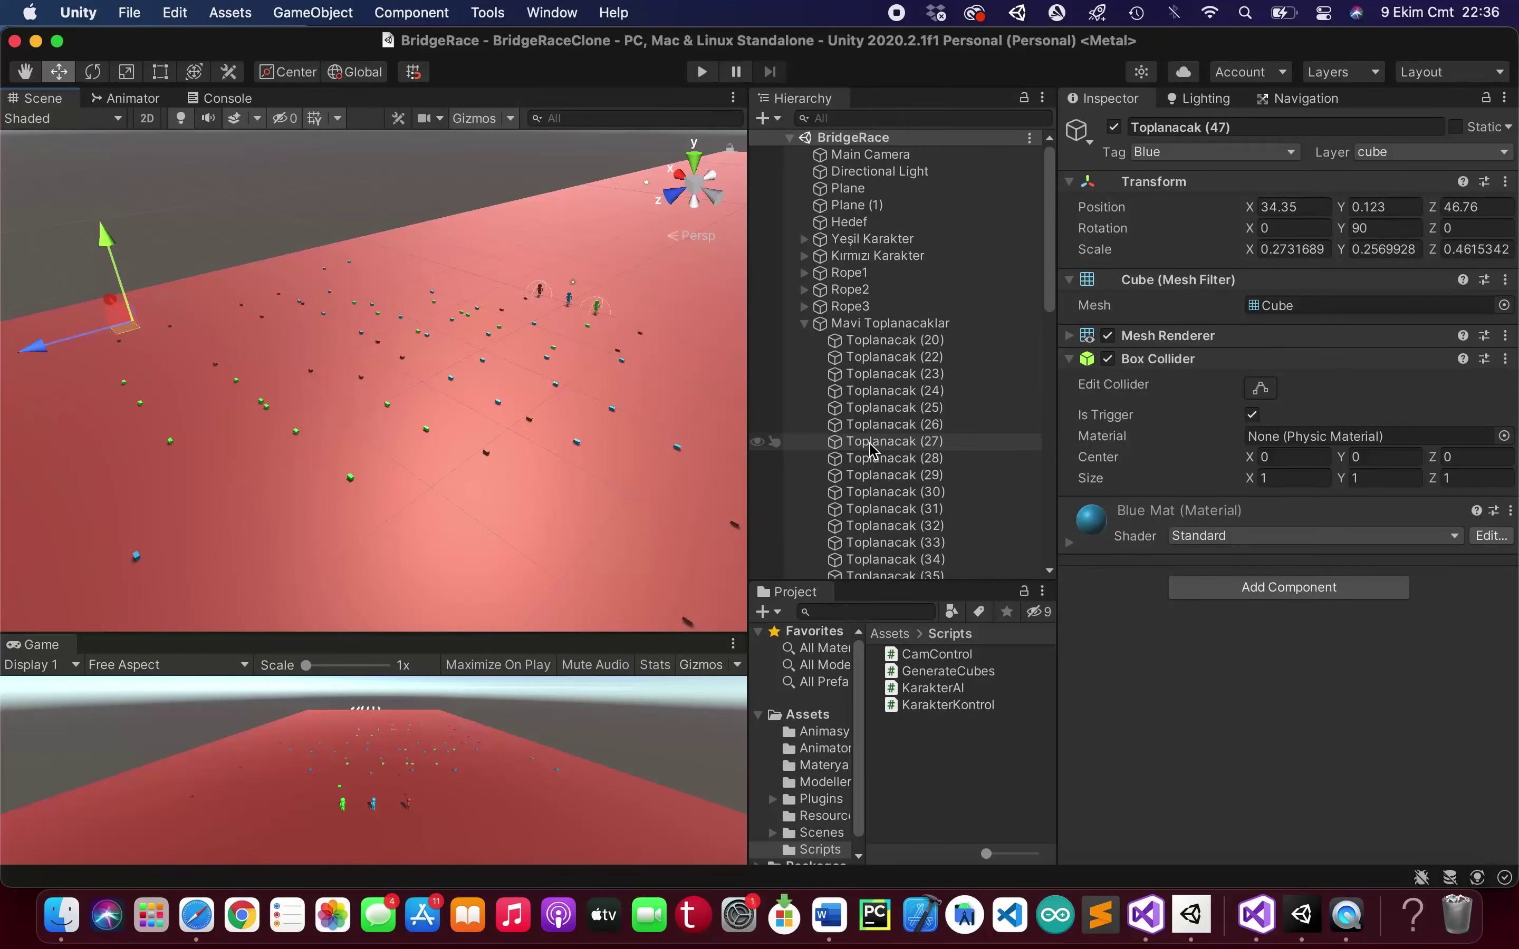
click(804, 323)
click(804, 458)
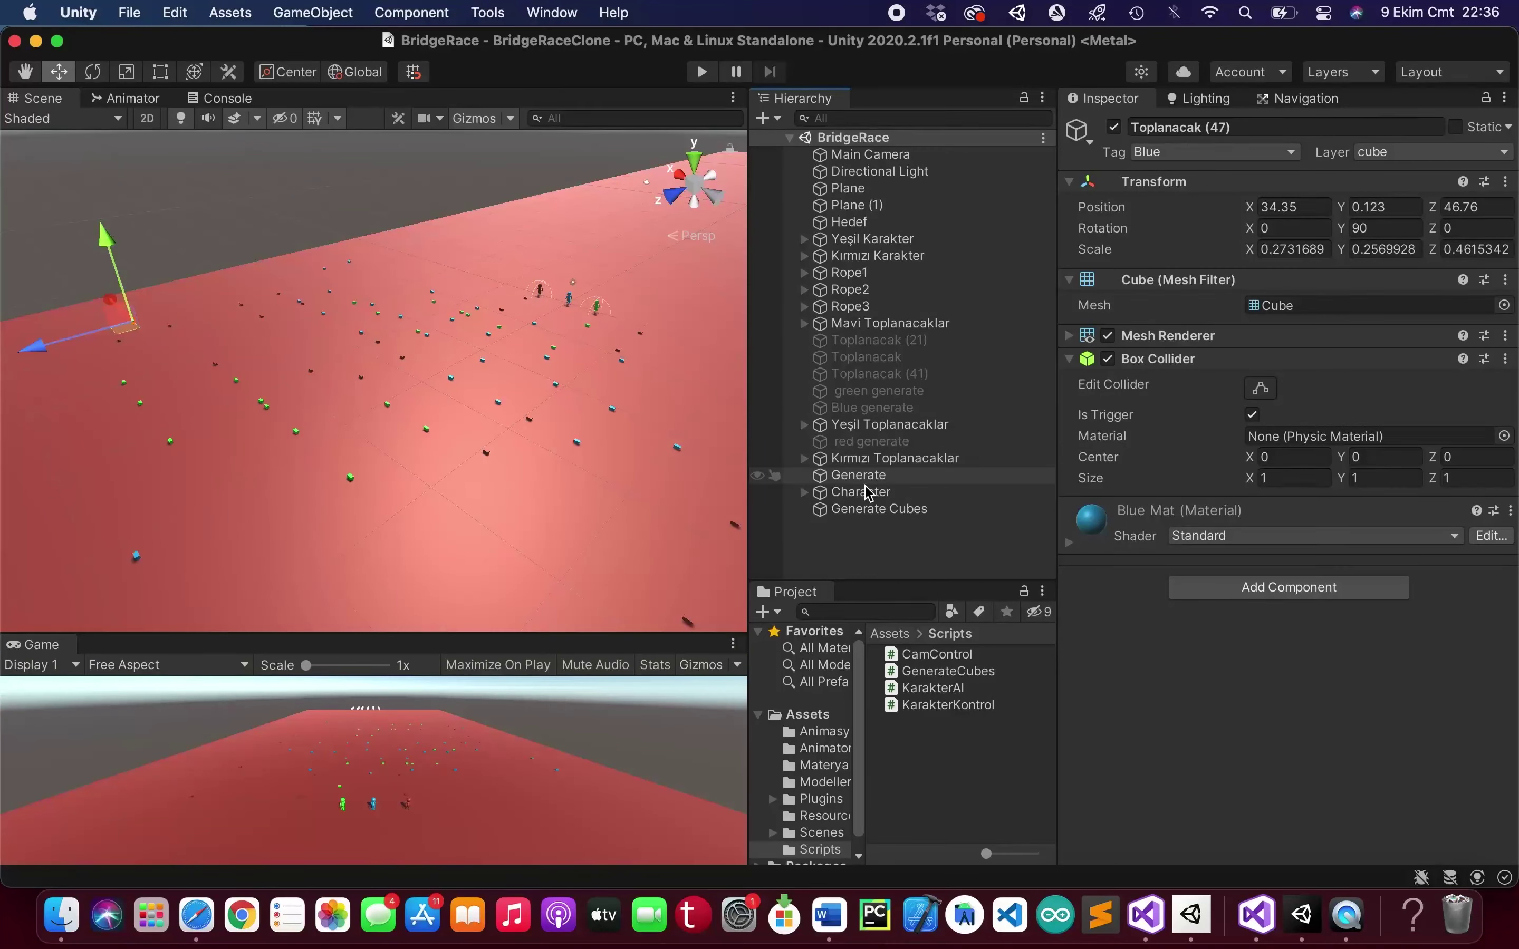
- Set Generate Cubes' Min X to -25 and Max X to 34, then maximise the Game view
click(878, 509)
click(1313, 453)
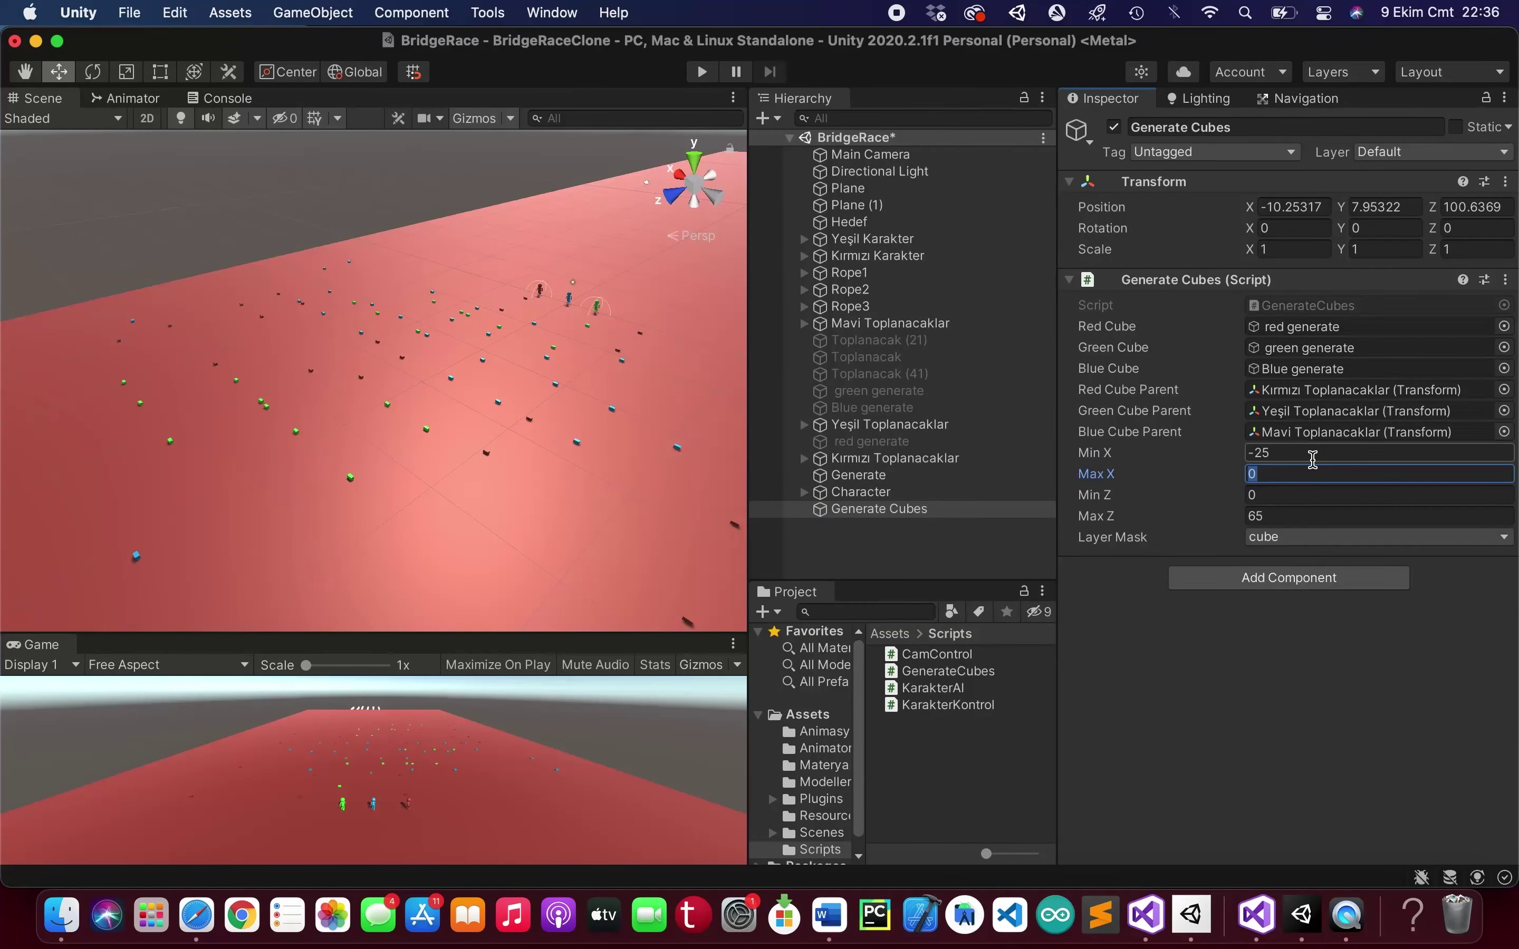
text(34)
key(Return)
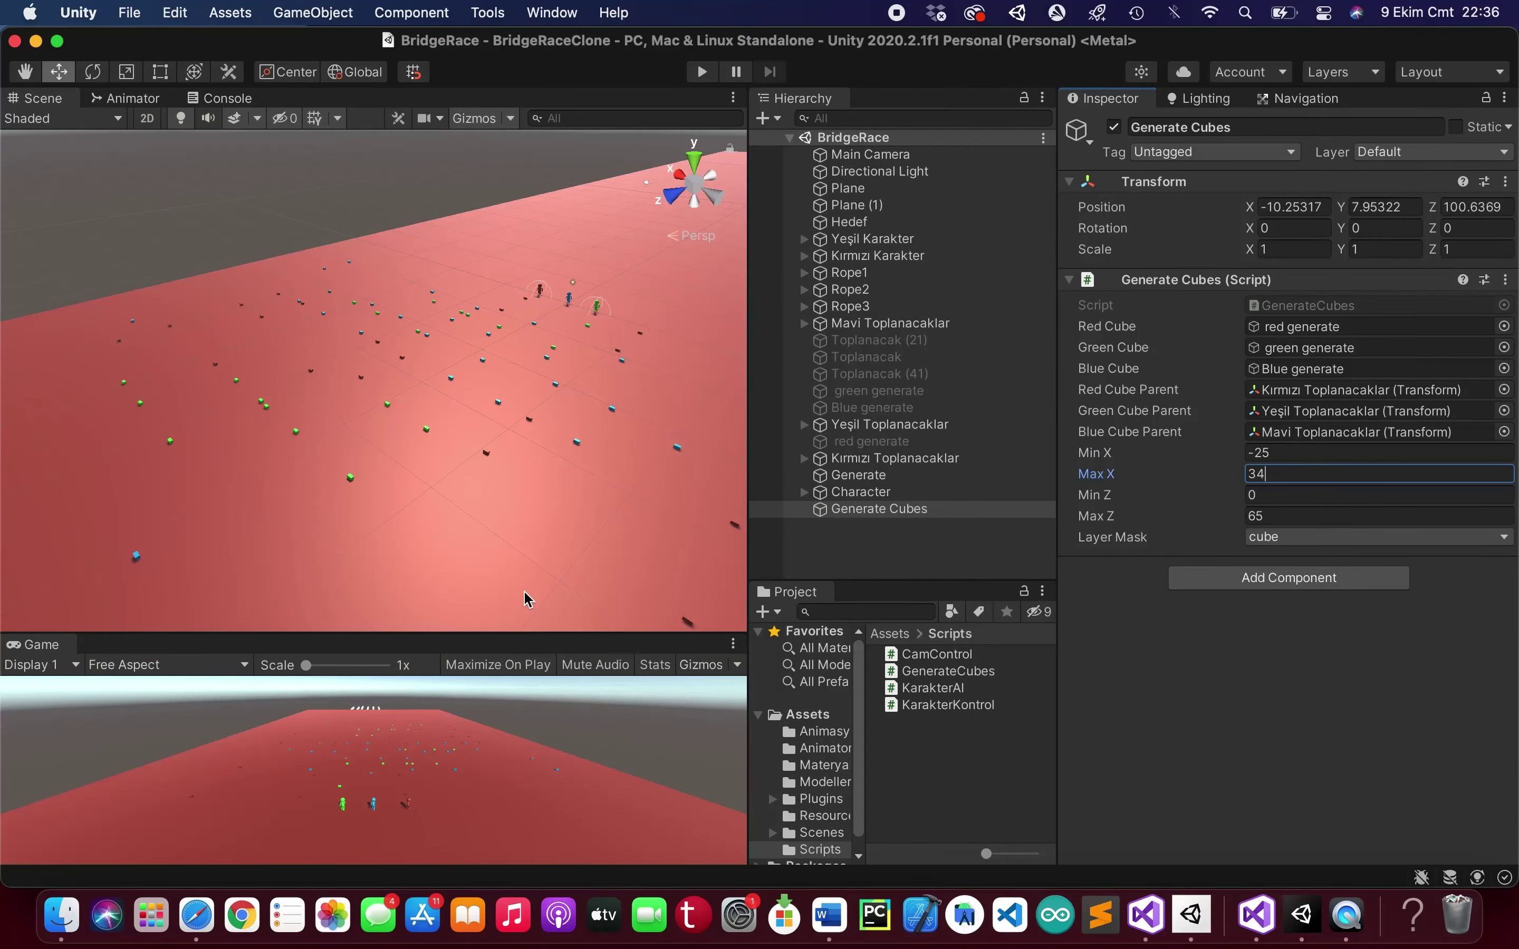
drag(509, 634, 668, 134)
key(shift+space)
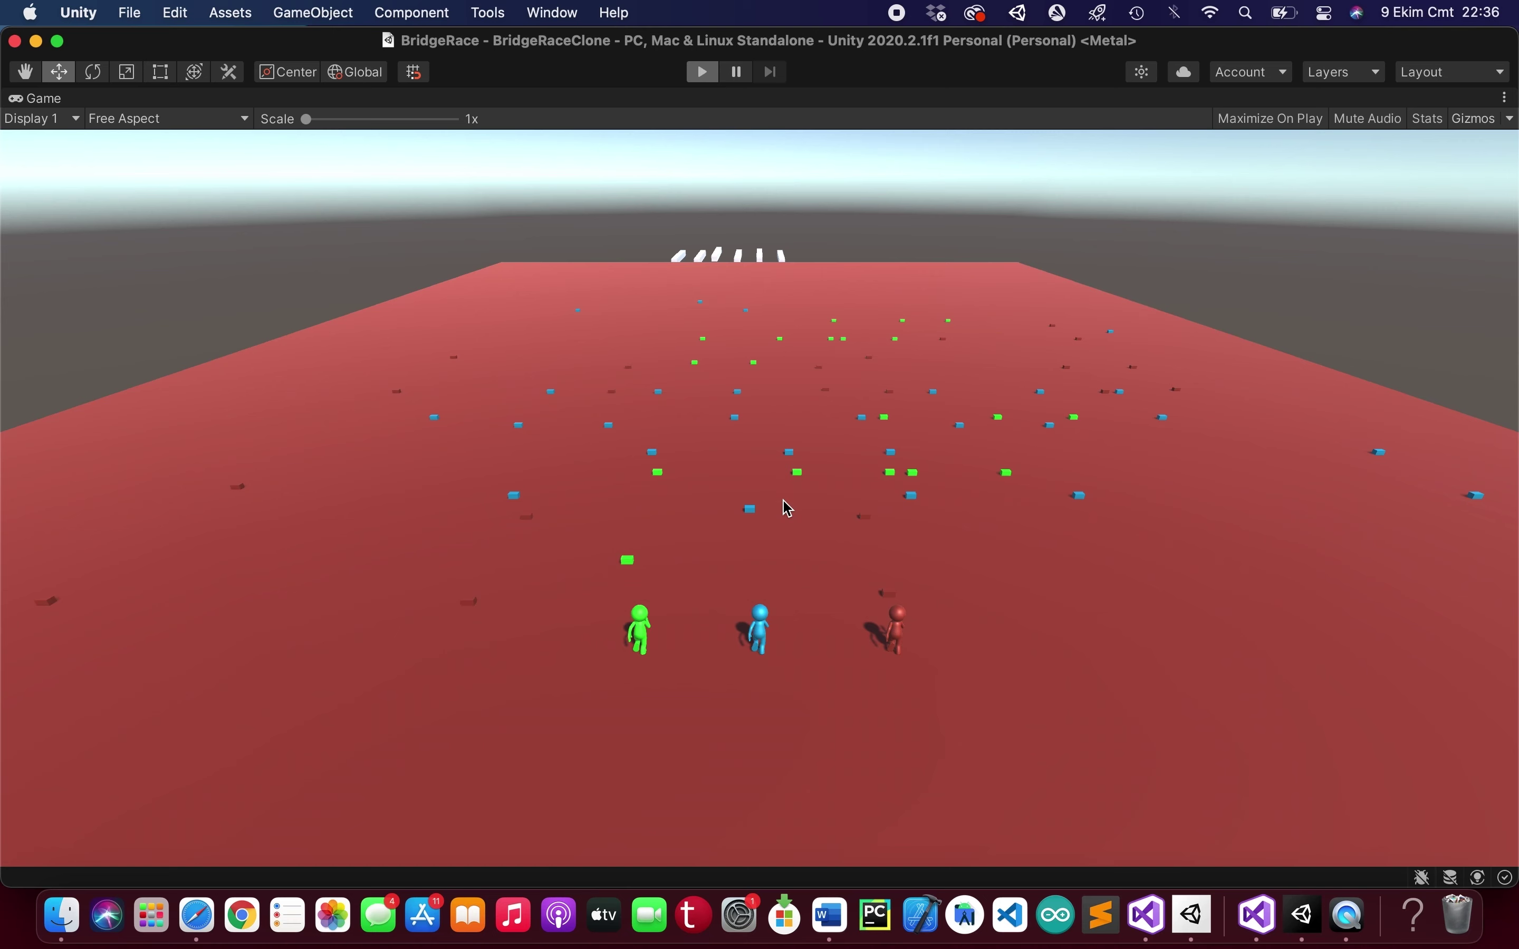
- Enter Play mode with Cmd+P to run the BridgeRace game
key(super+p)
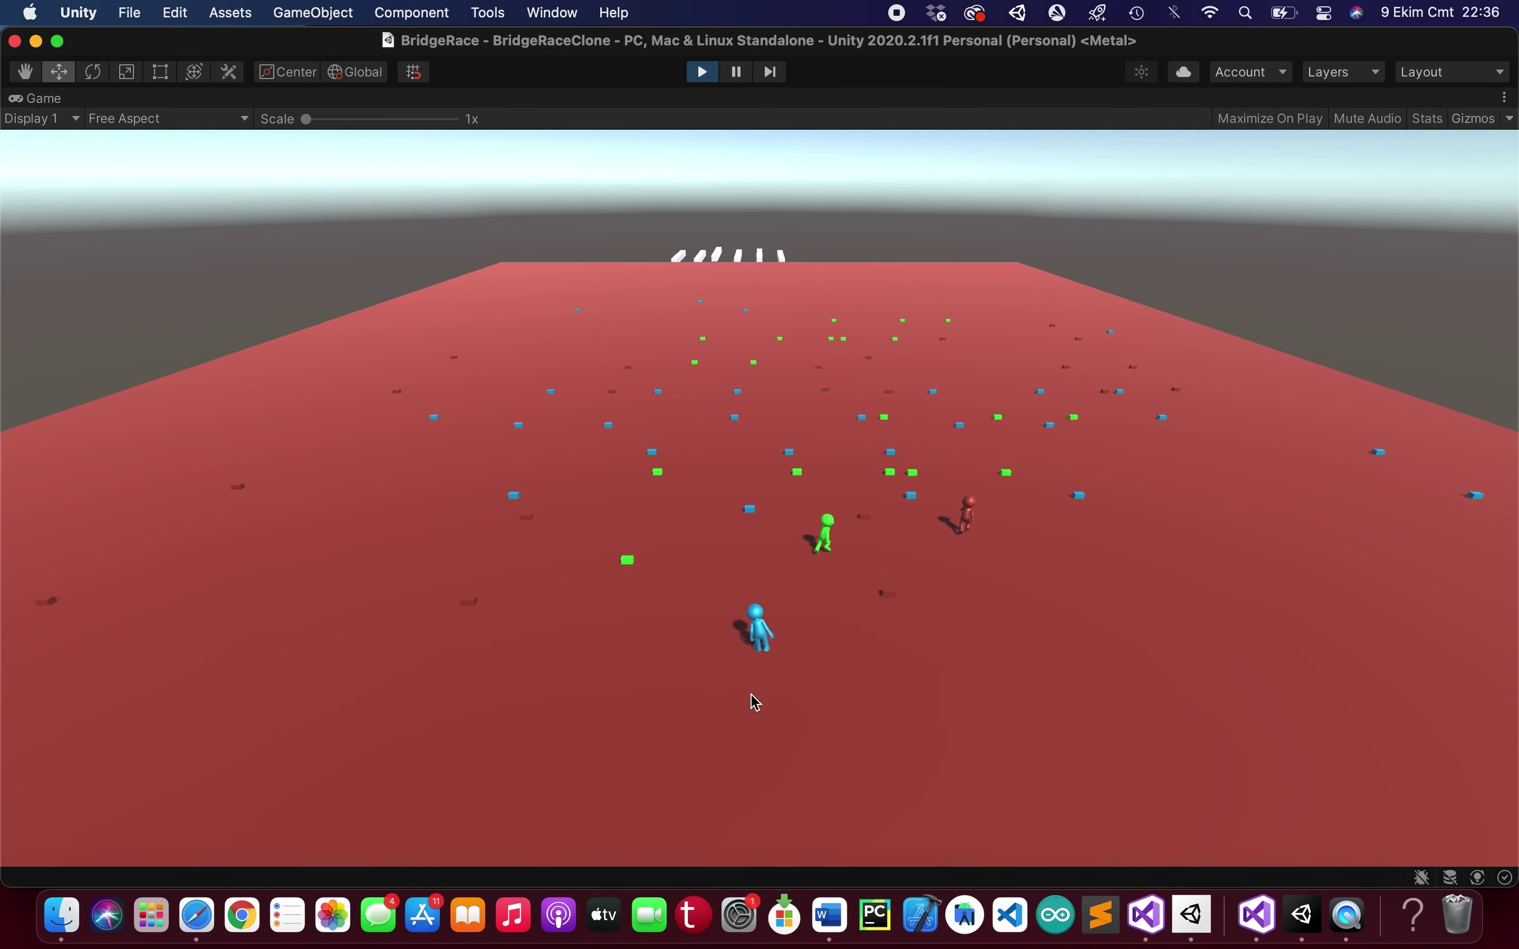
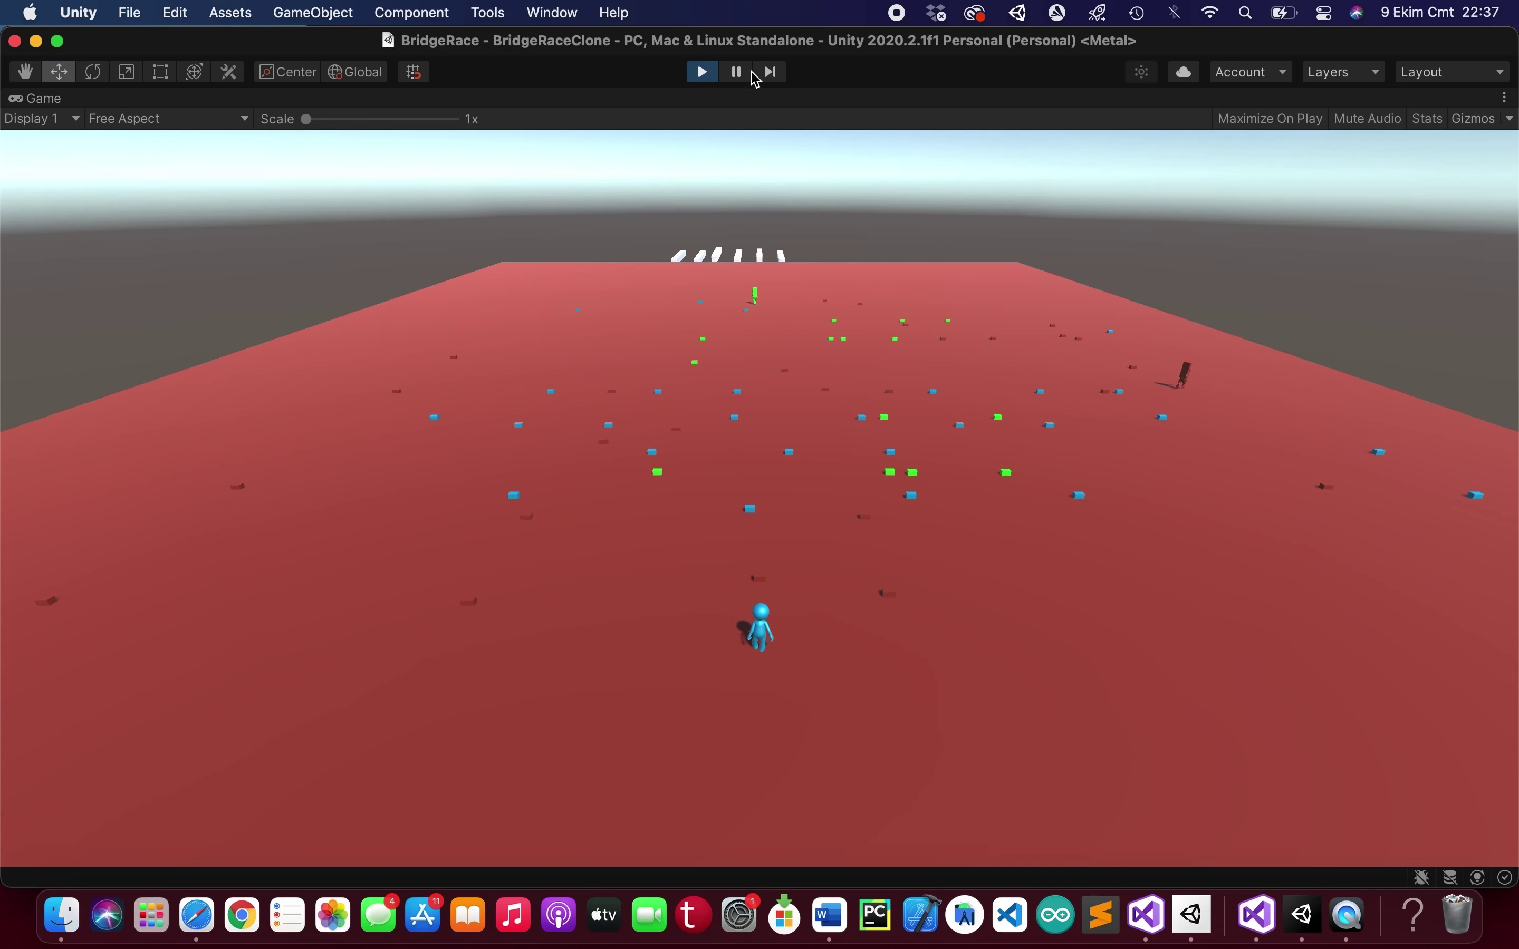
- Exit Play mode to end the cube-collecting play test
click(710, 75)
- Look over the GenerateCube method in GenerateCubes.cs, then go back to the Unity editor
click(1256, 916)
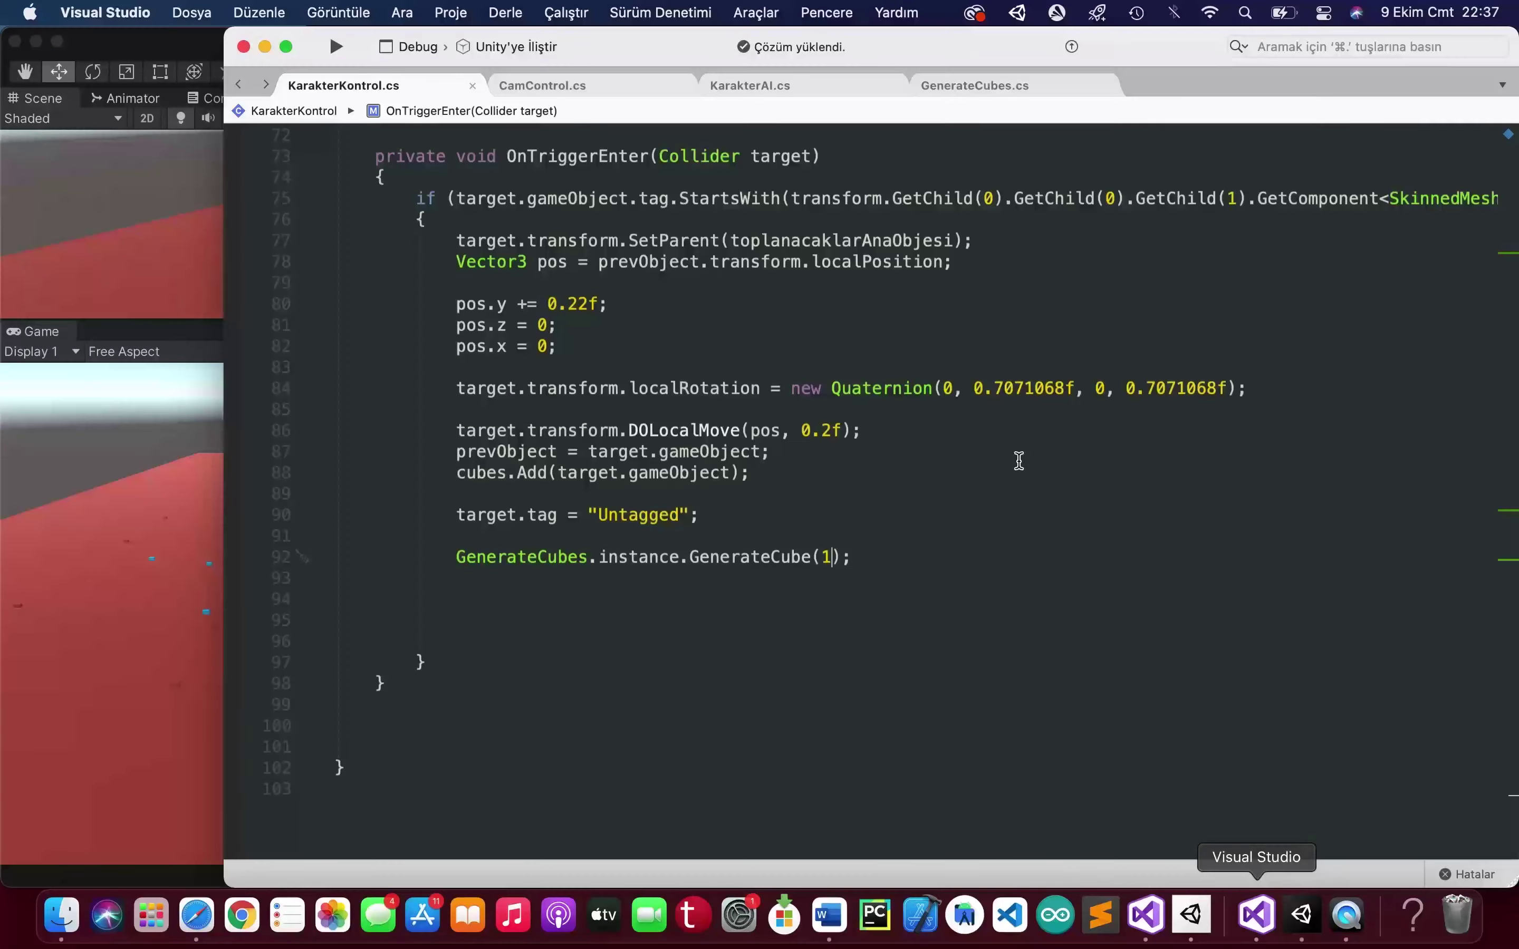
drag(1039, 89, 750, 86)
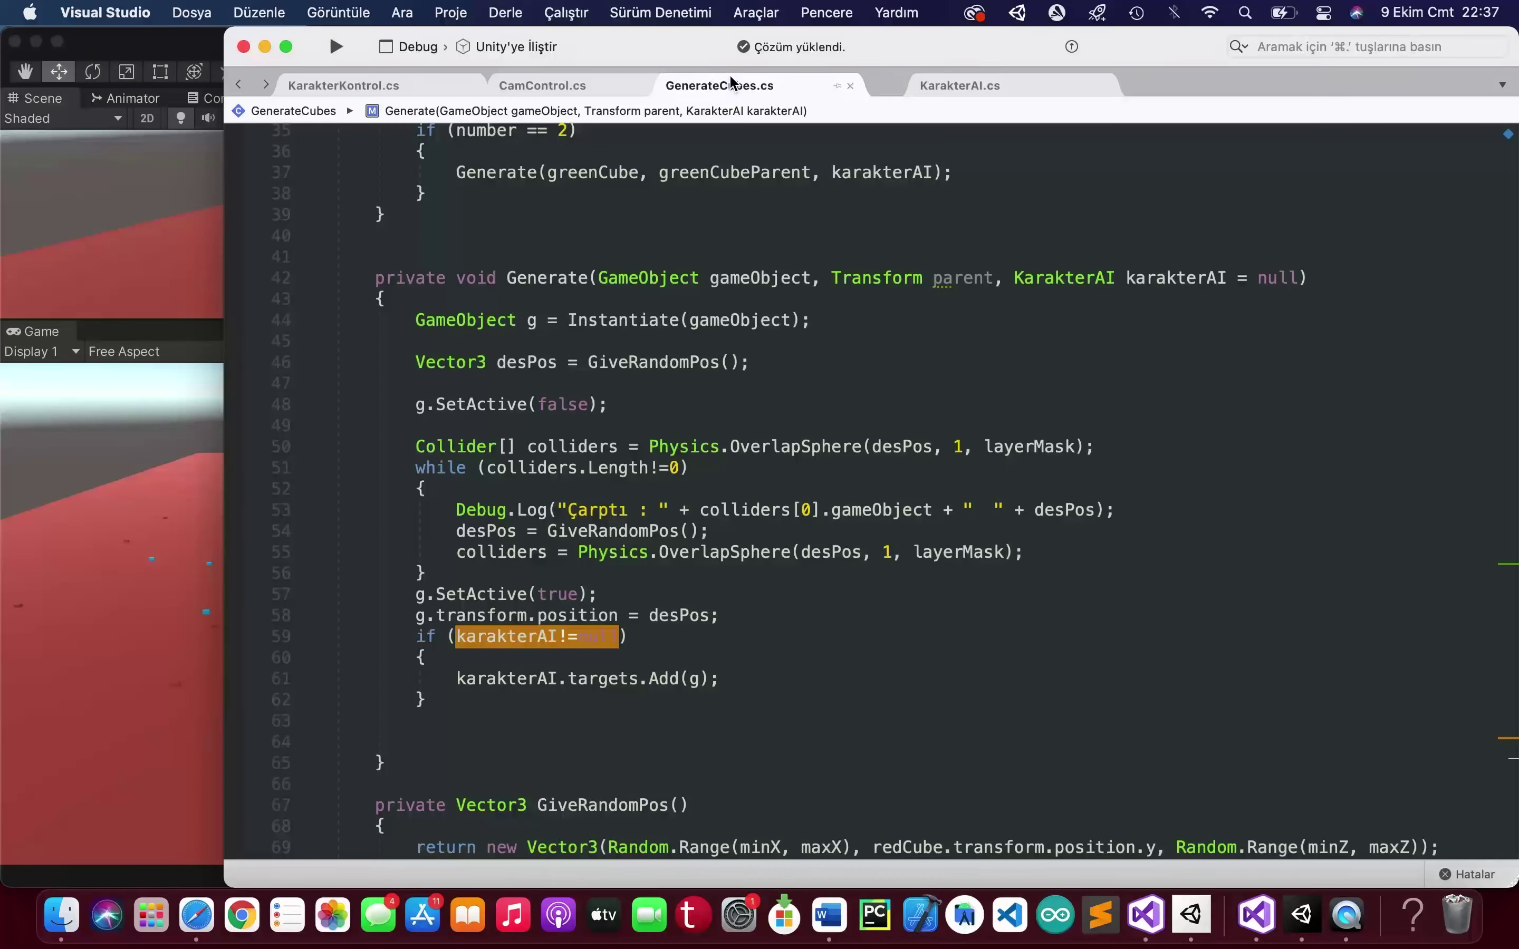
scroll(797, 433, up, 3)
scroll(797, 433, up, 3)
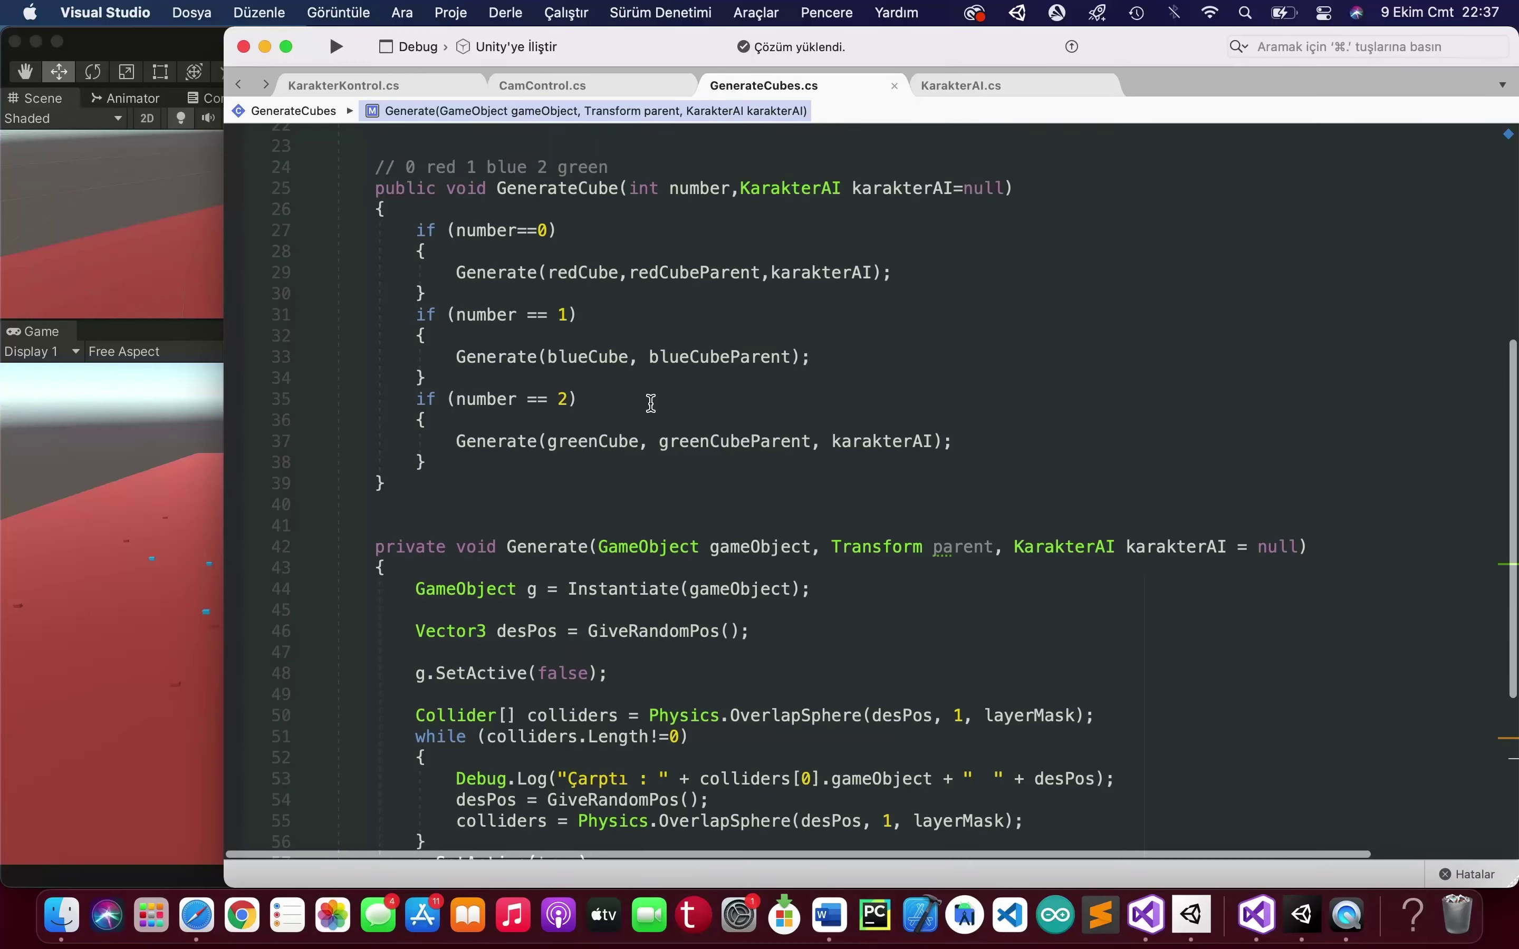
click(109, 527)
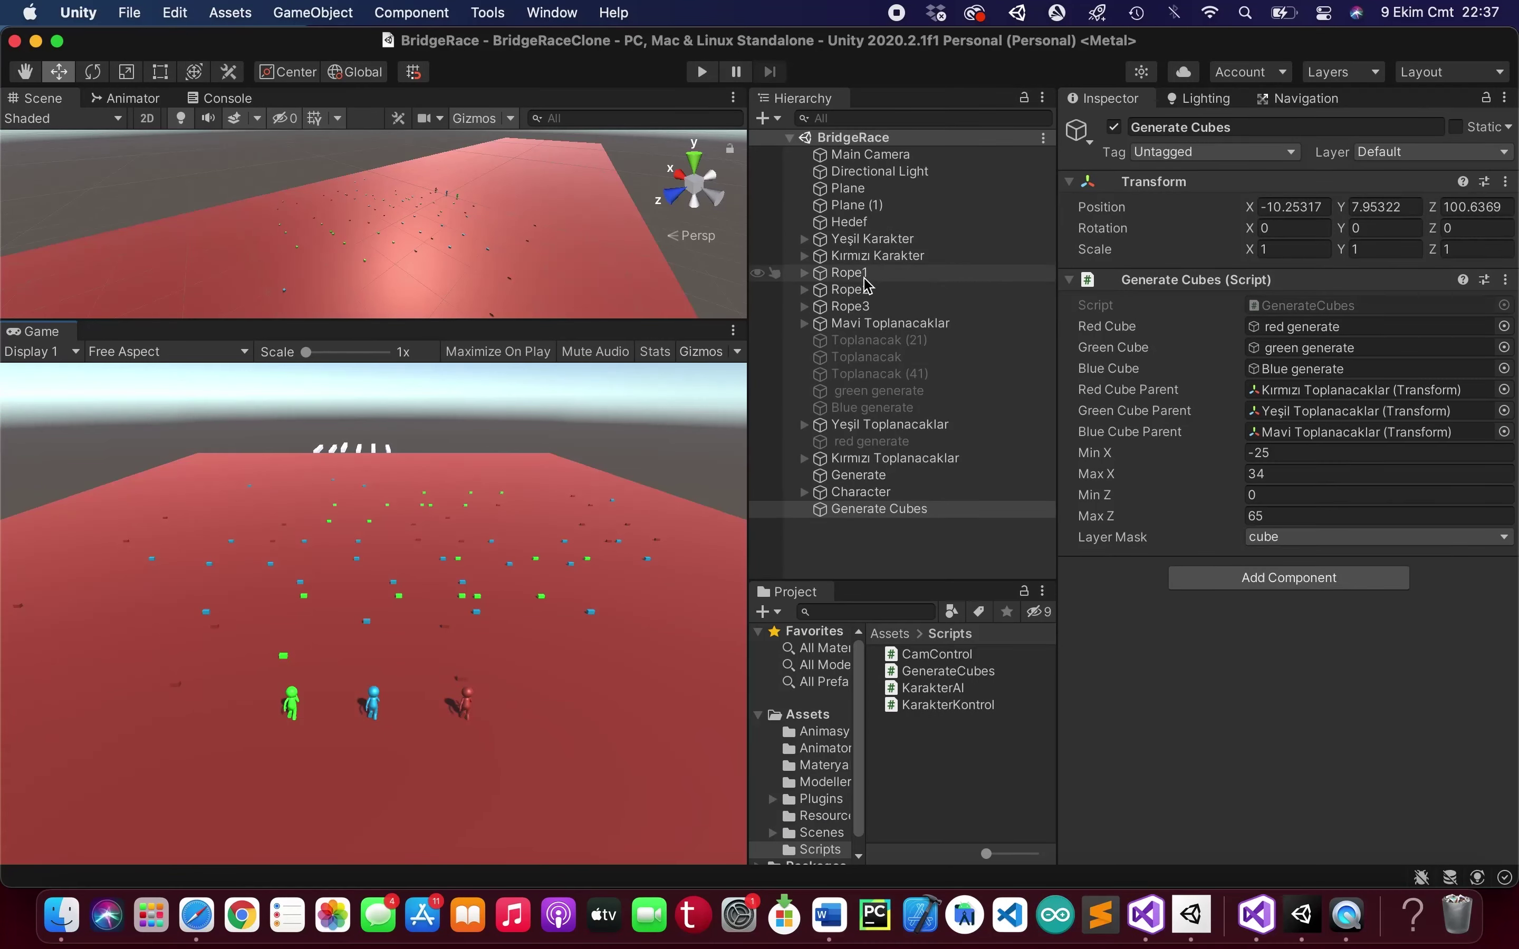
- Dismiss Visual Studio's start window and bring up KarakterAI.cs with its targets, radius and ropes fields
click(1137, 918)
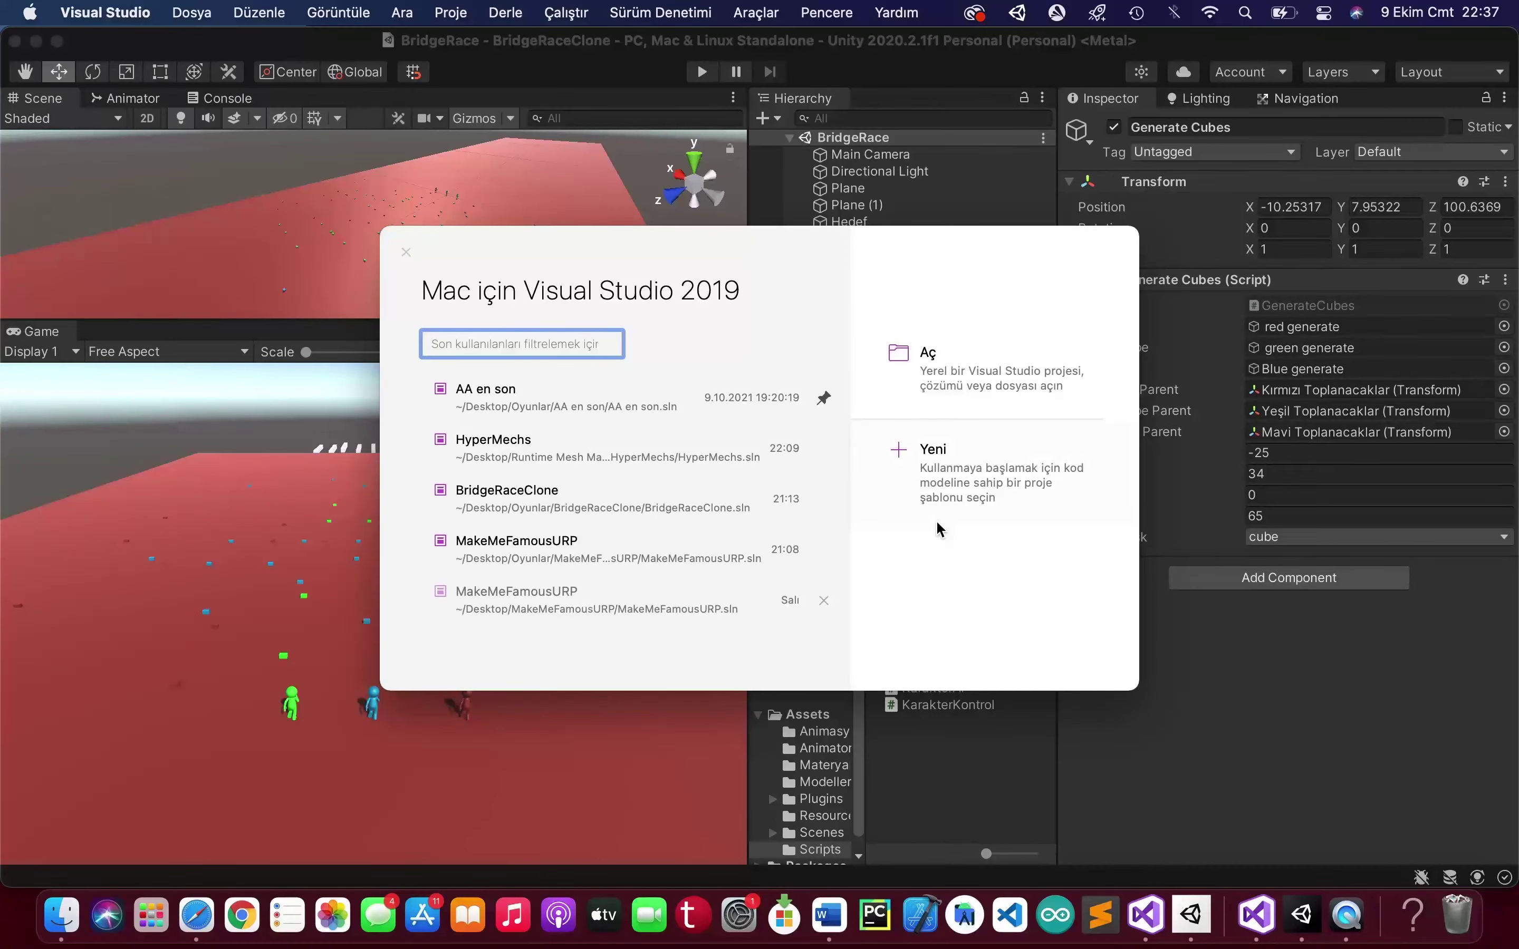
click(738, 812)
click(1256, 917)
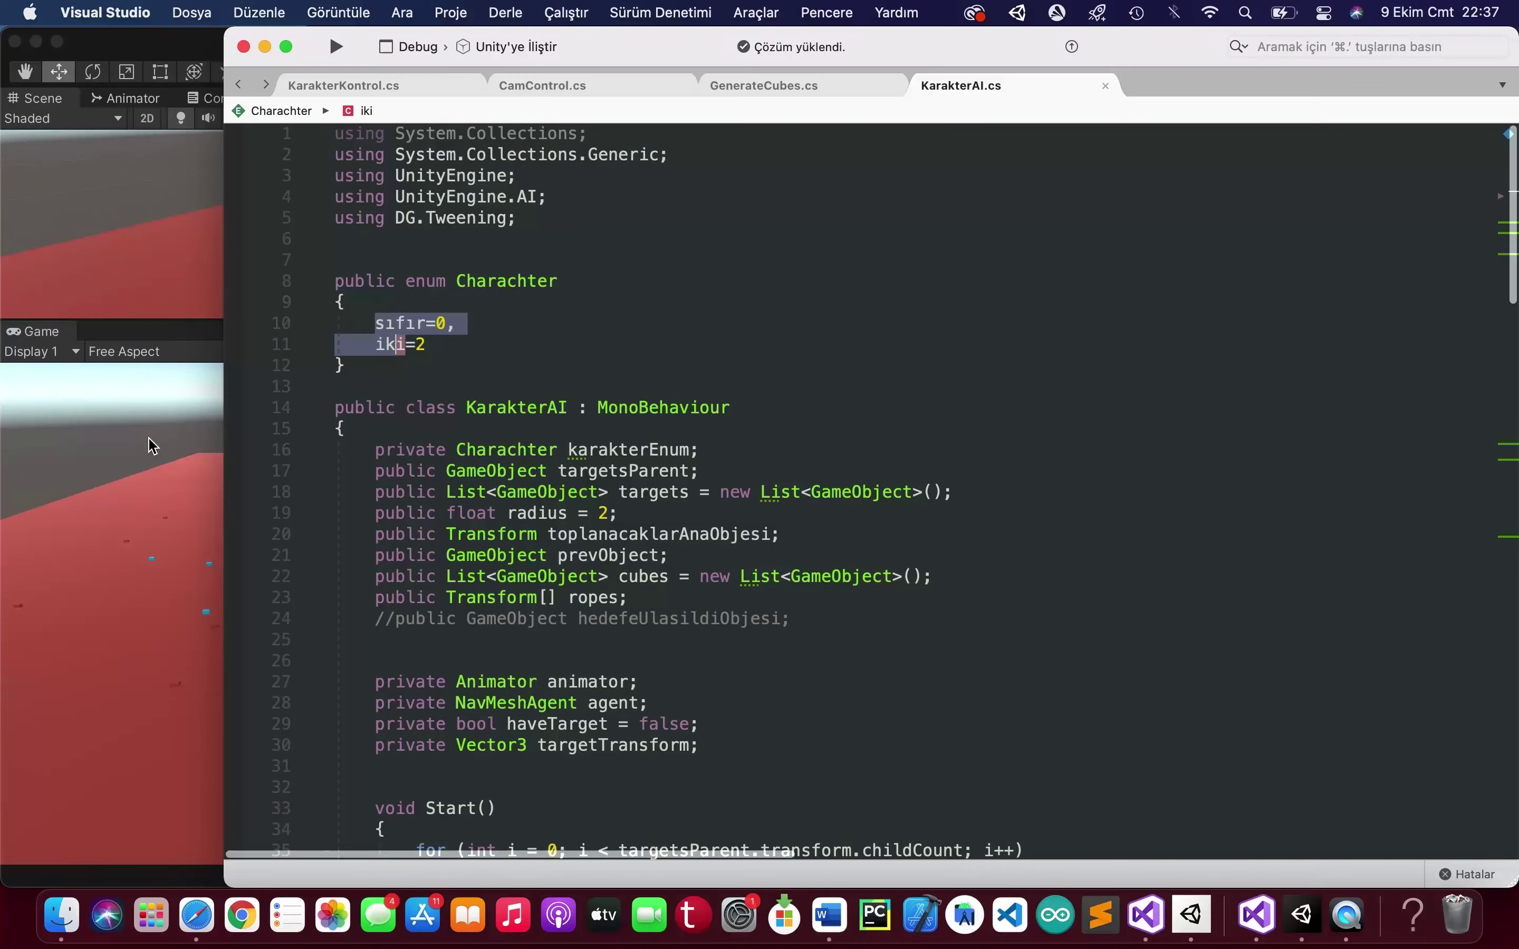
- Check Yeşil Karakter's Karakter AI component with Ropes collapsed, then return to the Charachter enum code
click(152, 446)
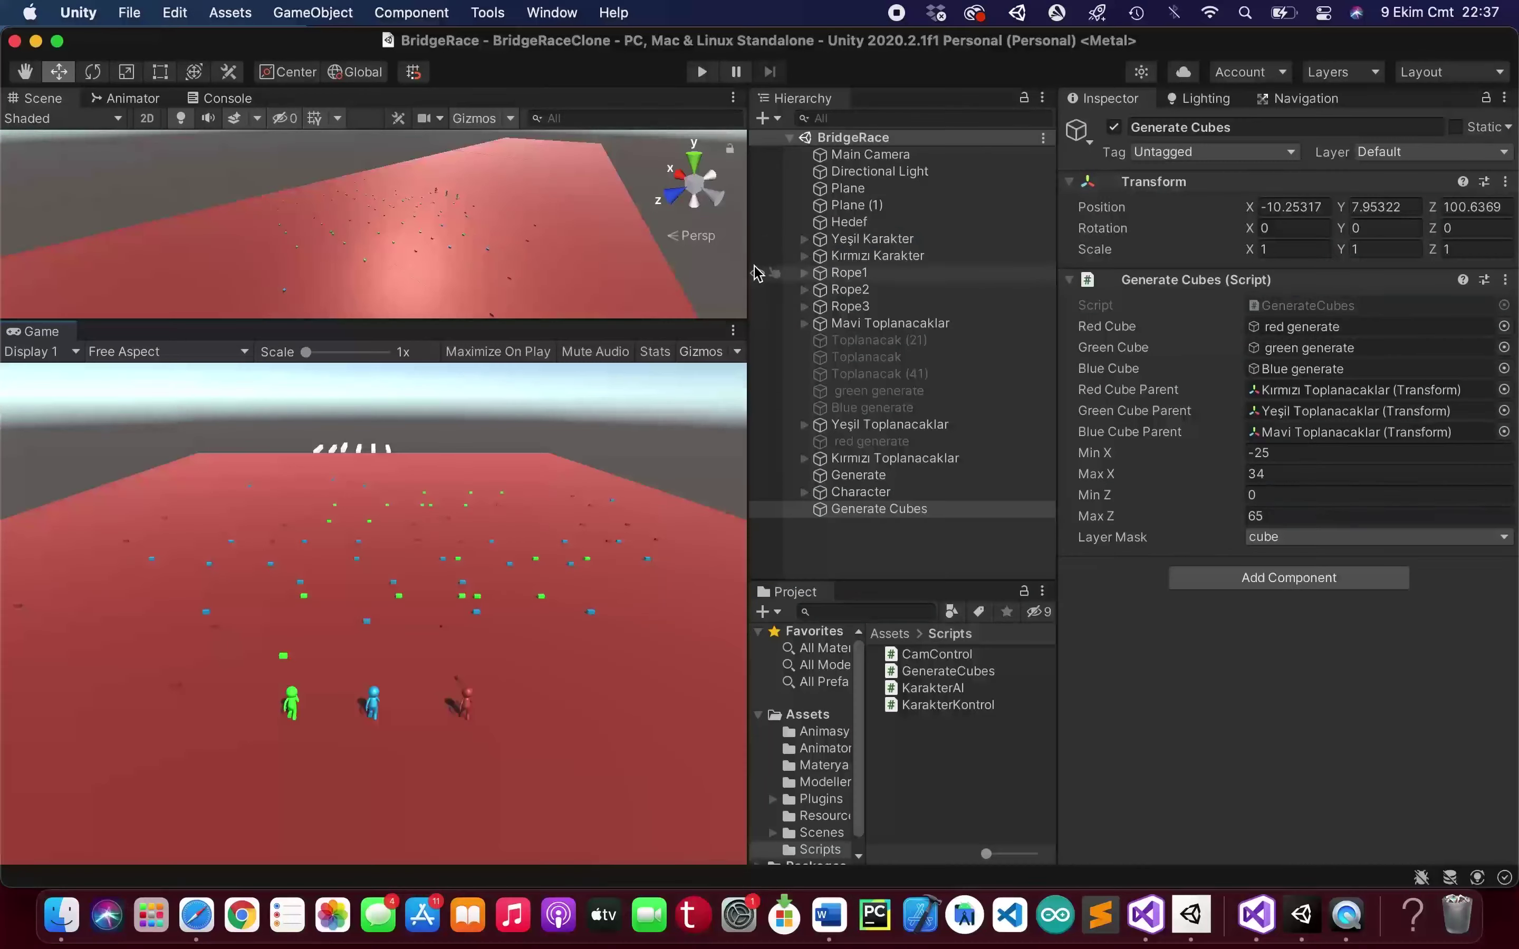
click(945, 242)
scroll(1257, 458, down, 5)
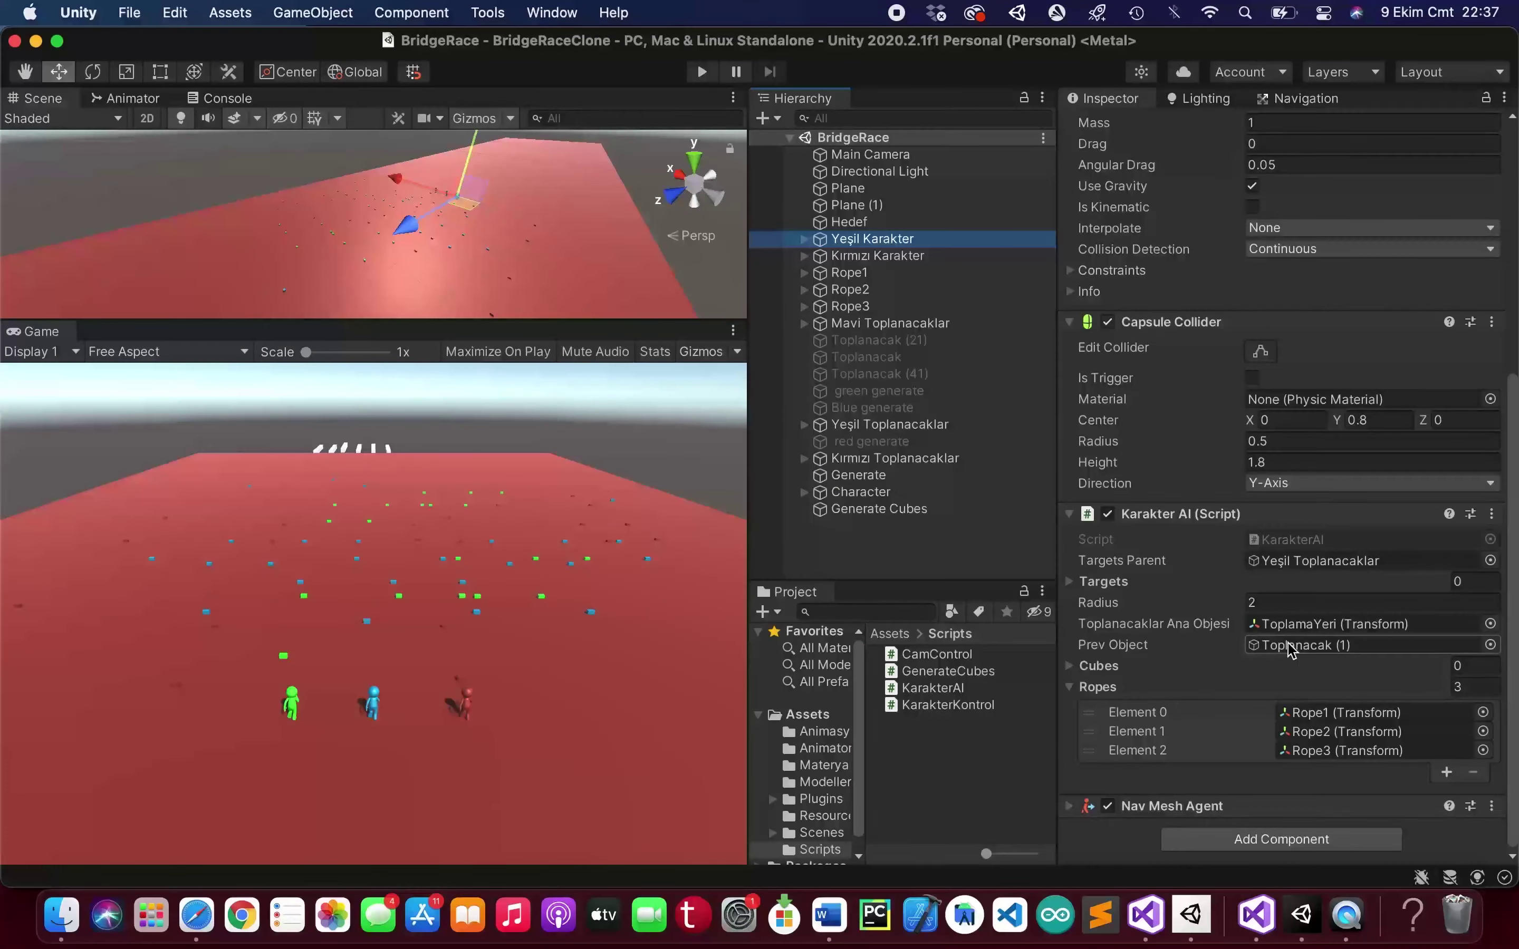
click(1103, 686)
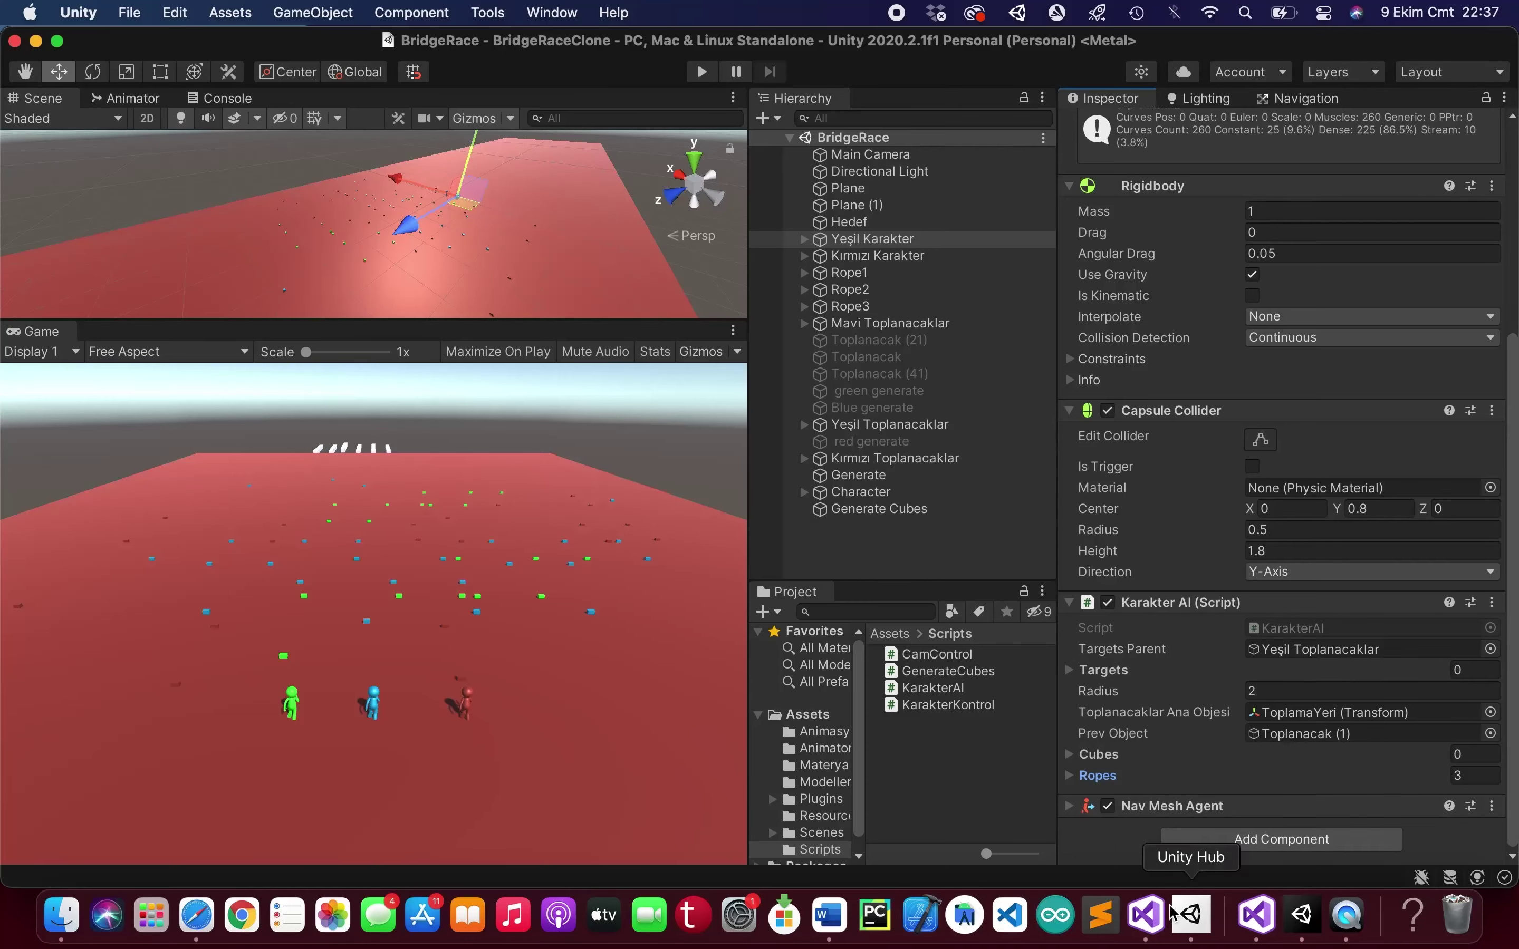
click(1145, 915)
click(744, 779)
- Change the karakterEnum field from private to public and let Unity recompile
click(1256, 916)
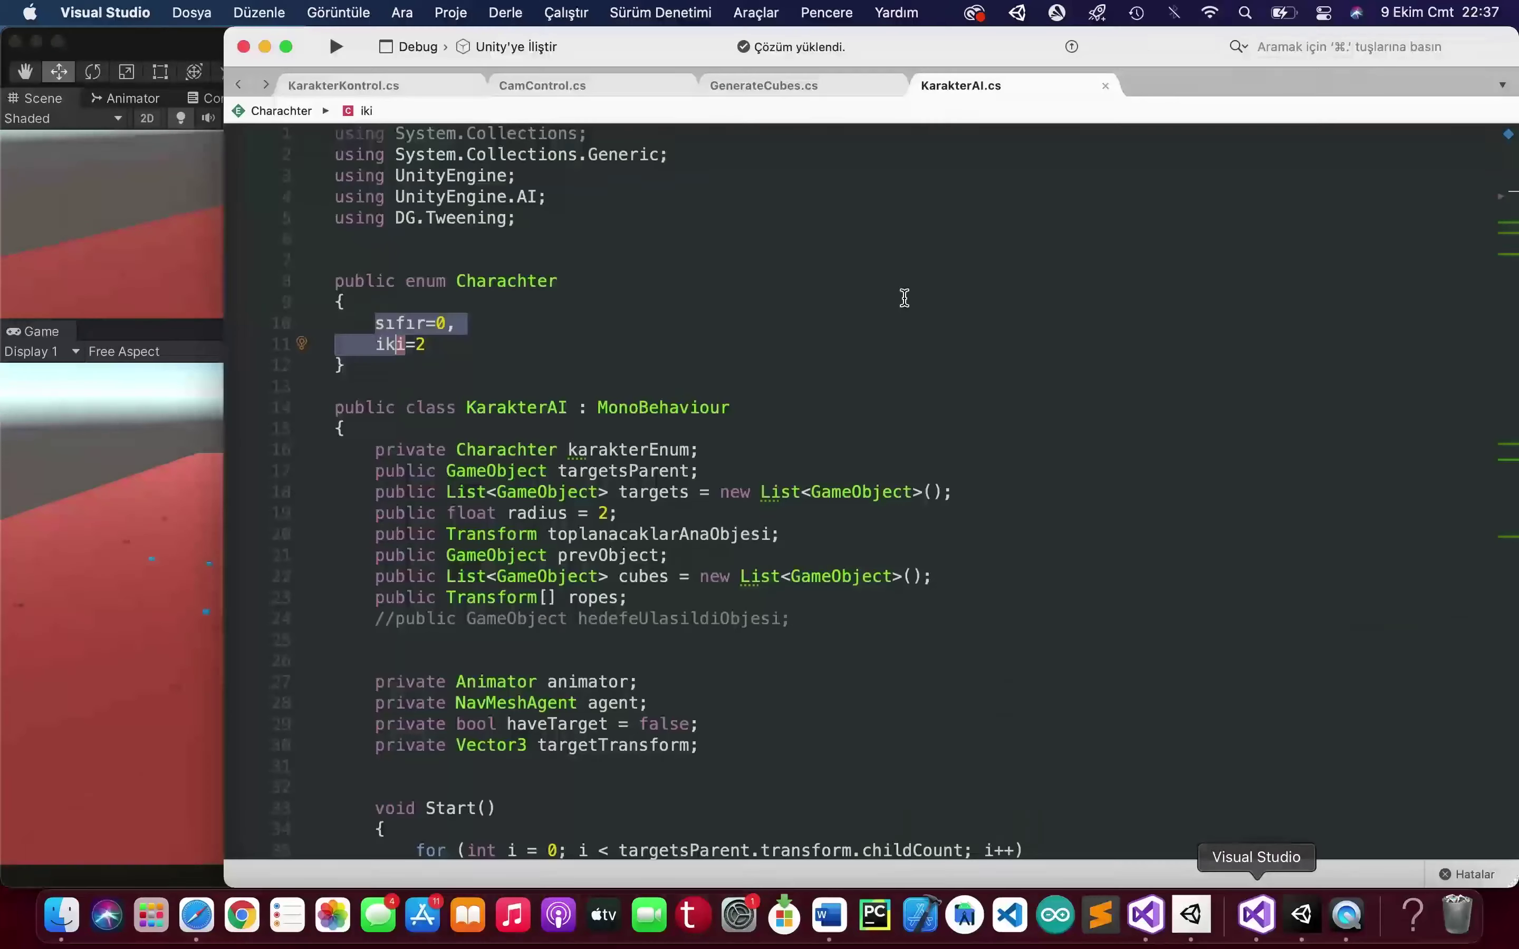
double_click(414, 468)
double_click(409, 450)
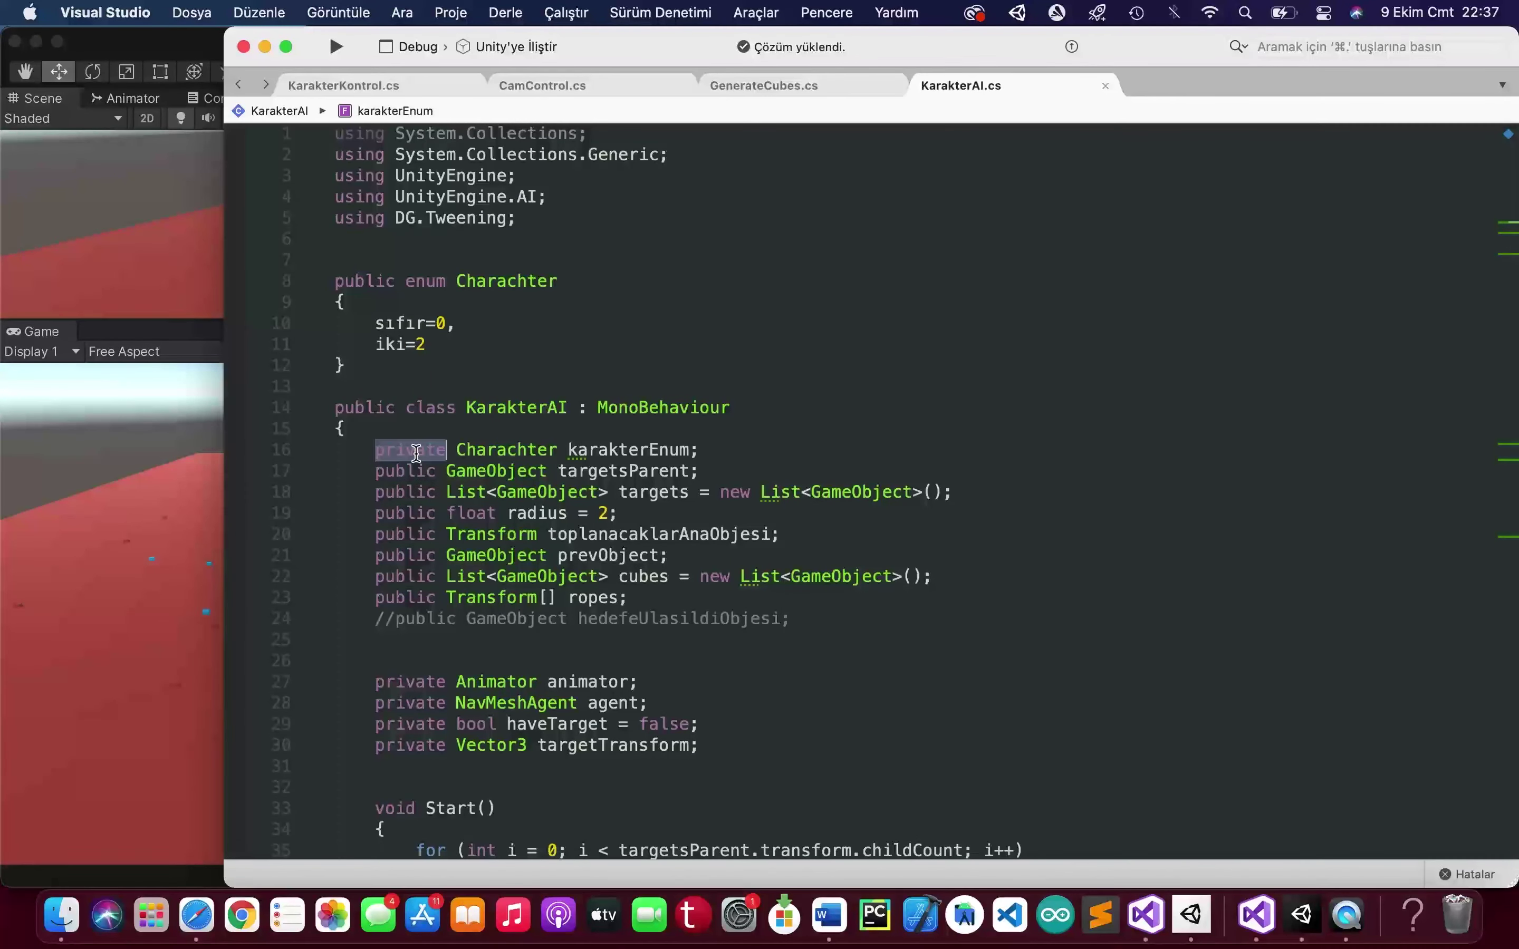
text(public)
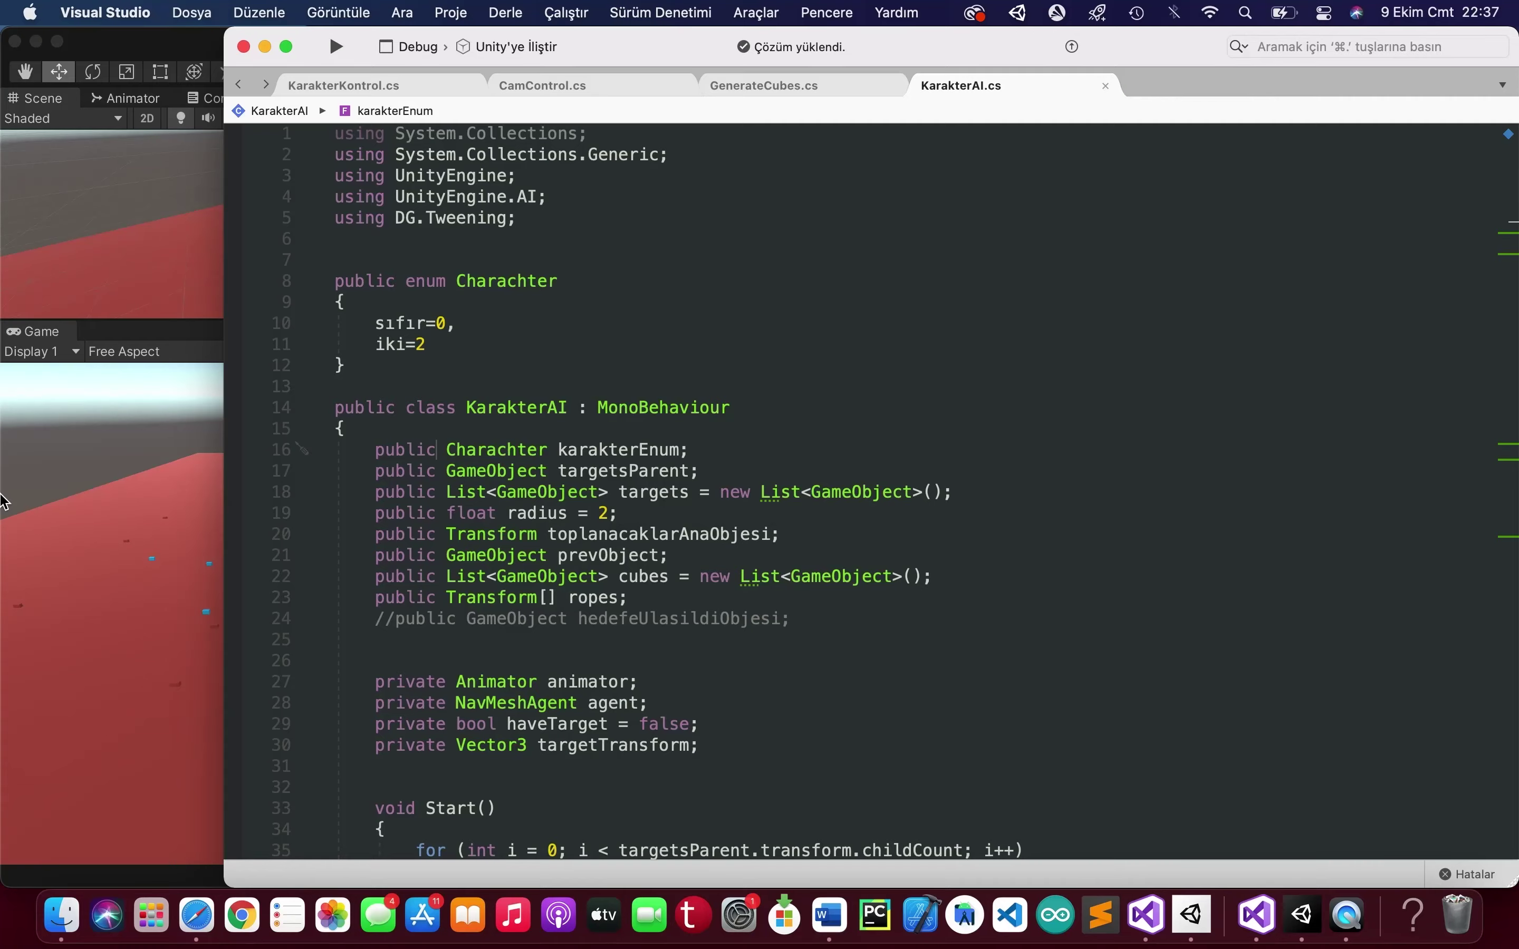
click(4, 502)
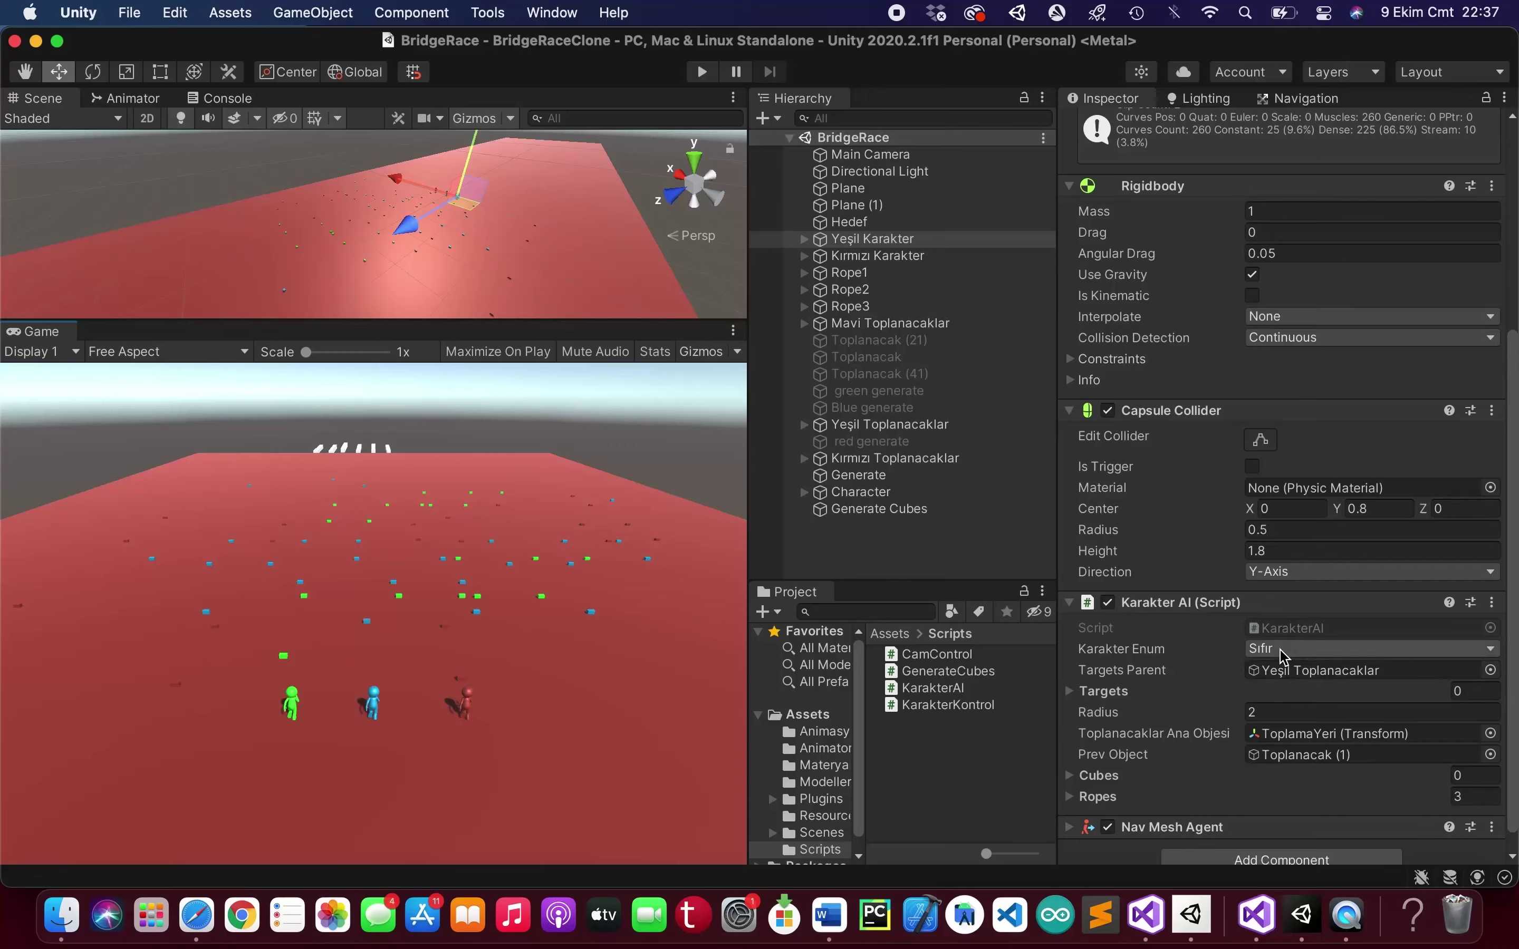
- Set Yeşil Karakter's Karakter Enum to Iki and start a play test
click(1284, 650)
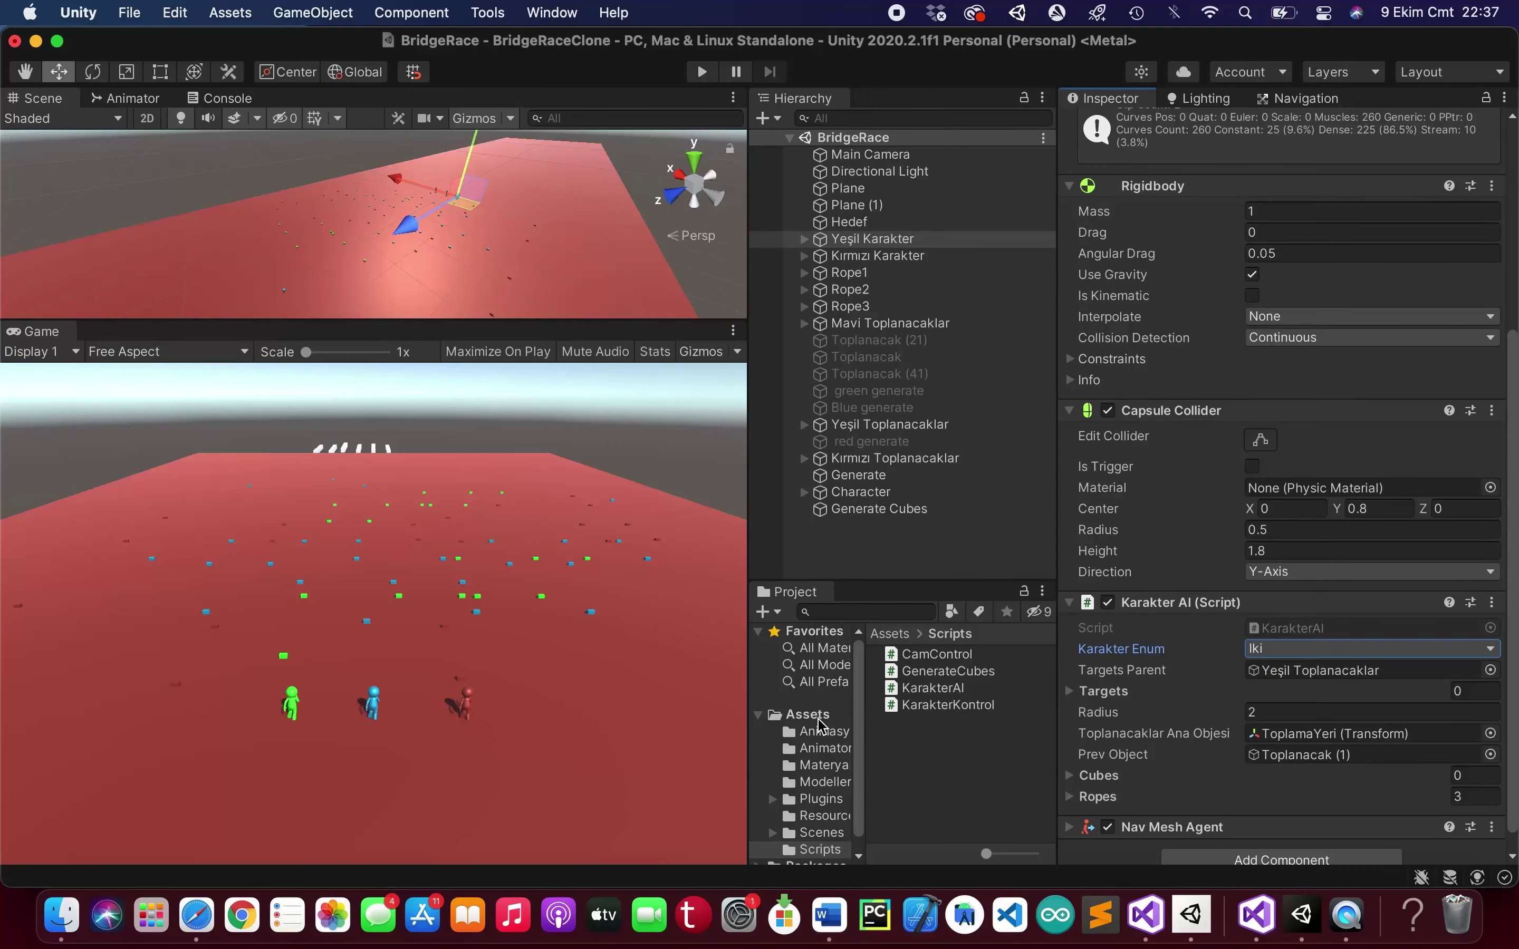
click(702, 72)
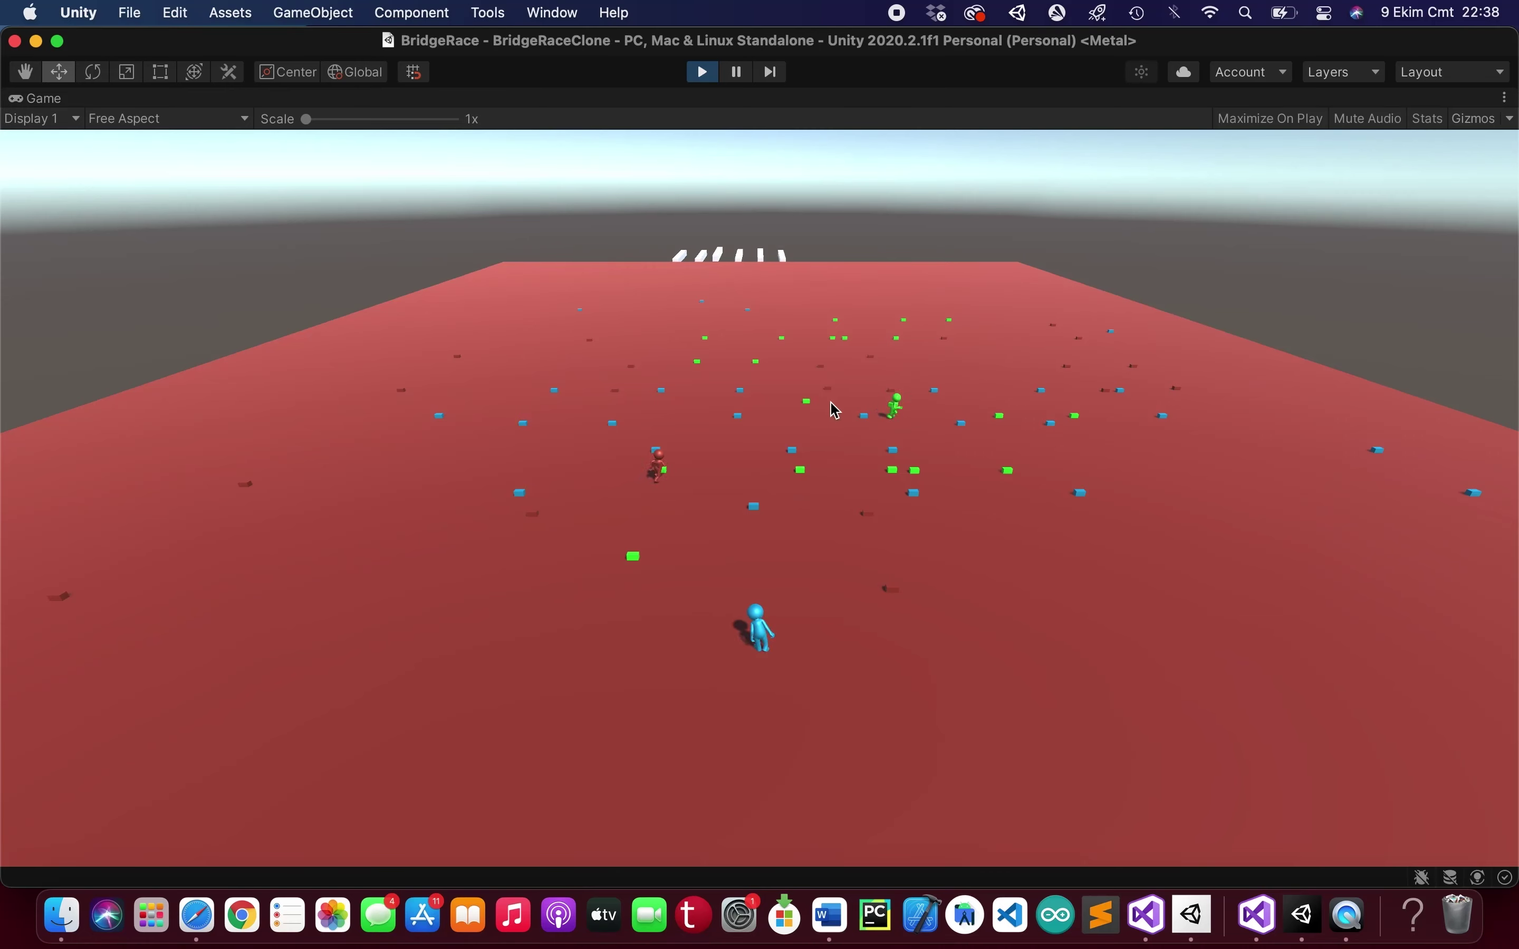
- Steer the blue player across the cube field, then end the play test
mouse_move(763, 630)
mouse_down()
mouse_move(770, 573)
mouse_move(702, 620)
mouse_move(990, 645)
mouse_move(997, 687)
mouse_move(896, 561)
mouse_move(634, 634)
mouse_move(647, 791)
mouse_move(971, 707)
mouse_move(952, 660)
mouse_up()
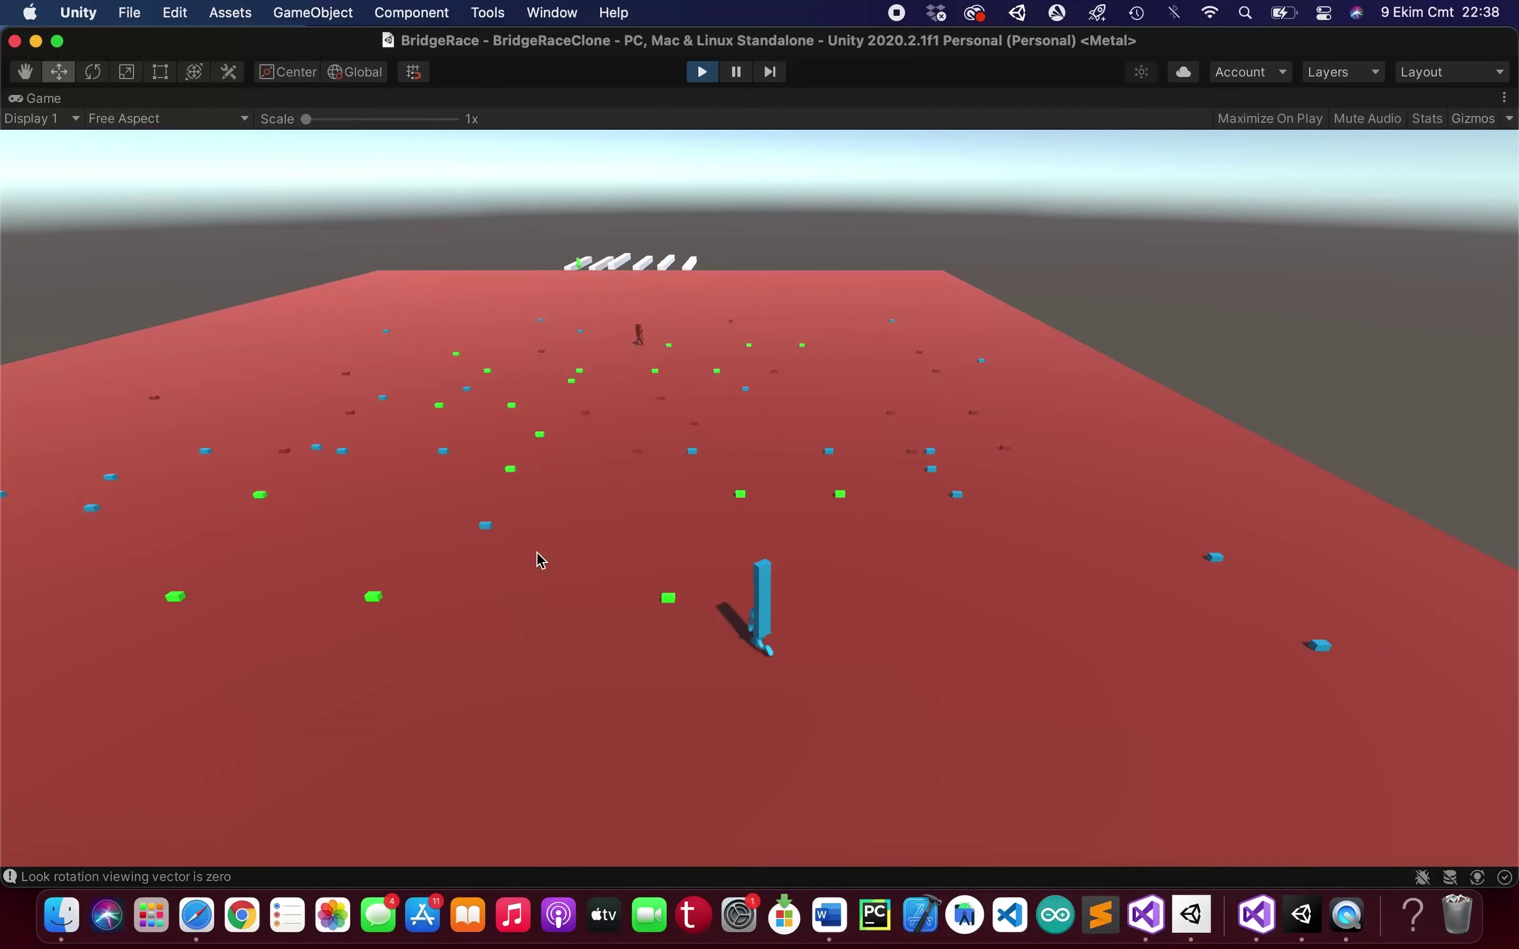
drag(956, 666, 607, 333)
click(703, 70)
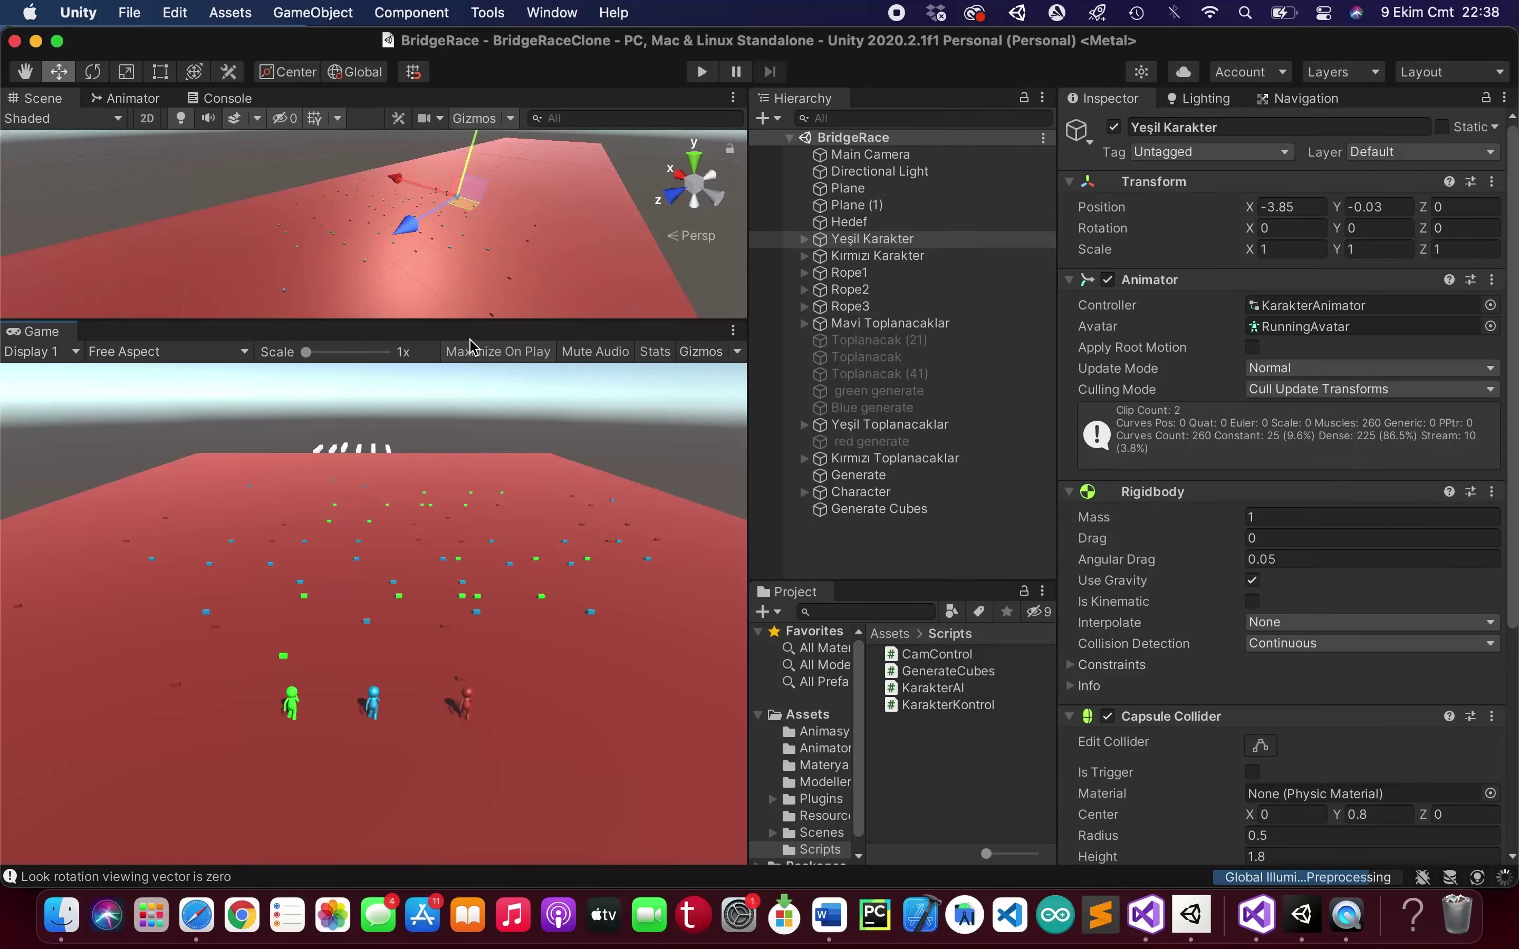
- Orbit the Scene view toward Yeşil Karakter and closer to the scattered coloured cubes
mouse_move(442, 427)
right_down()
mouse_move(599, 349)
mouse_move(201, 363)
mouse_move(653, 340)
right_up()
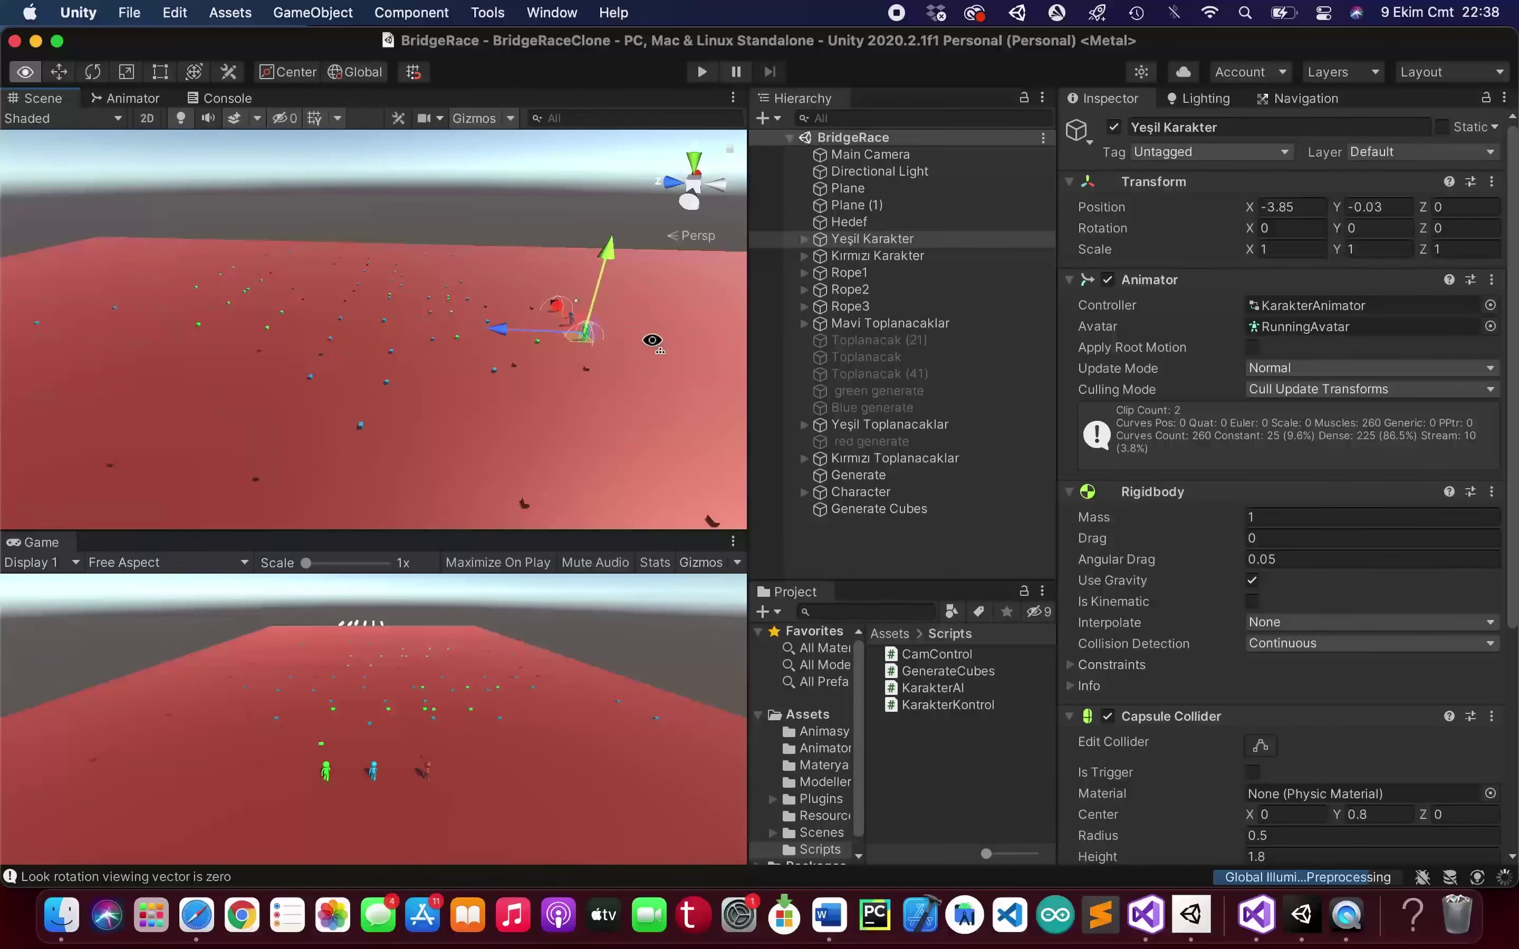
mouse_move(653, 341)
right_down()
mouse_move(281, 327)
mouse_move(190, 356)
right_up()
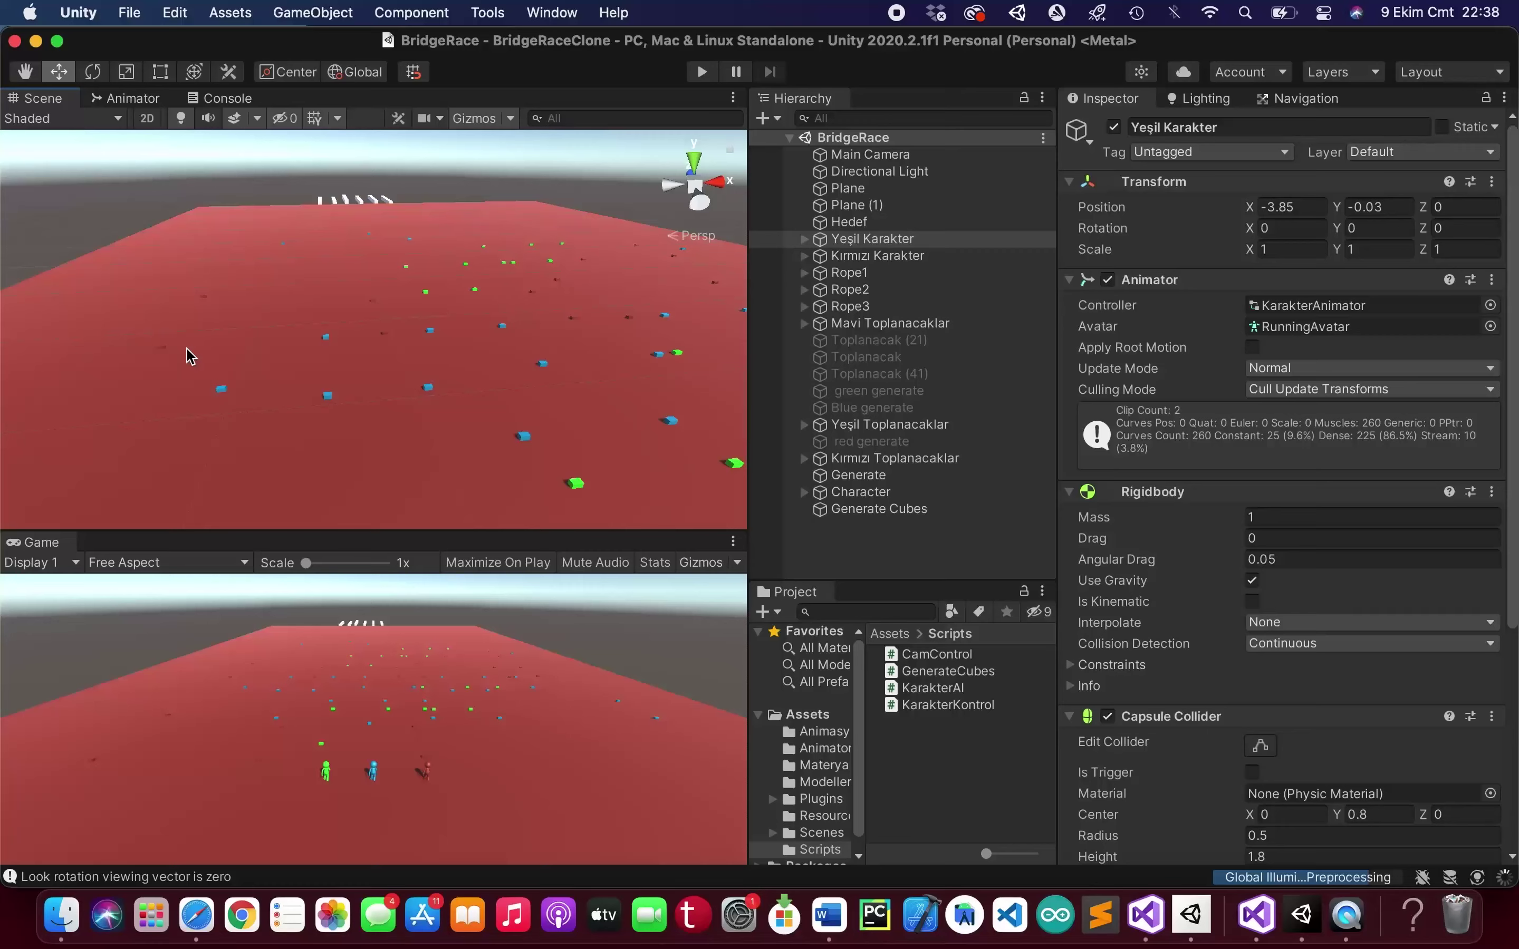